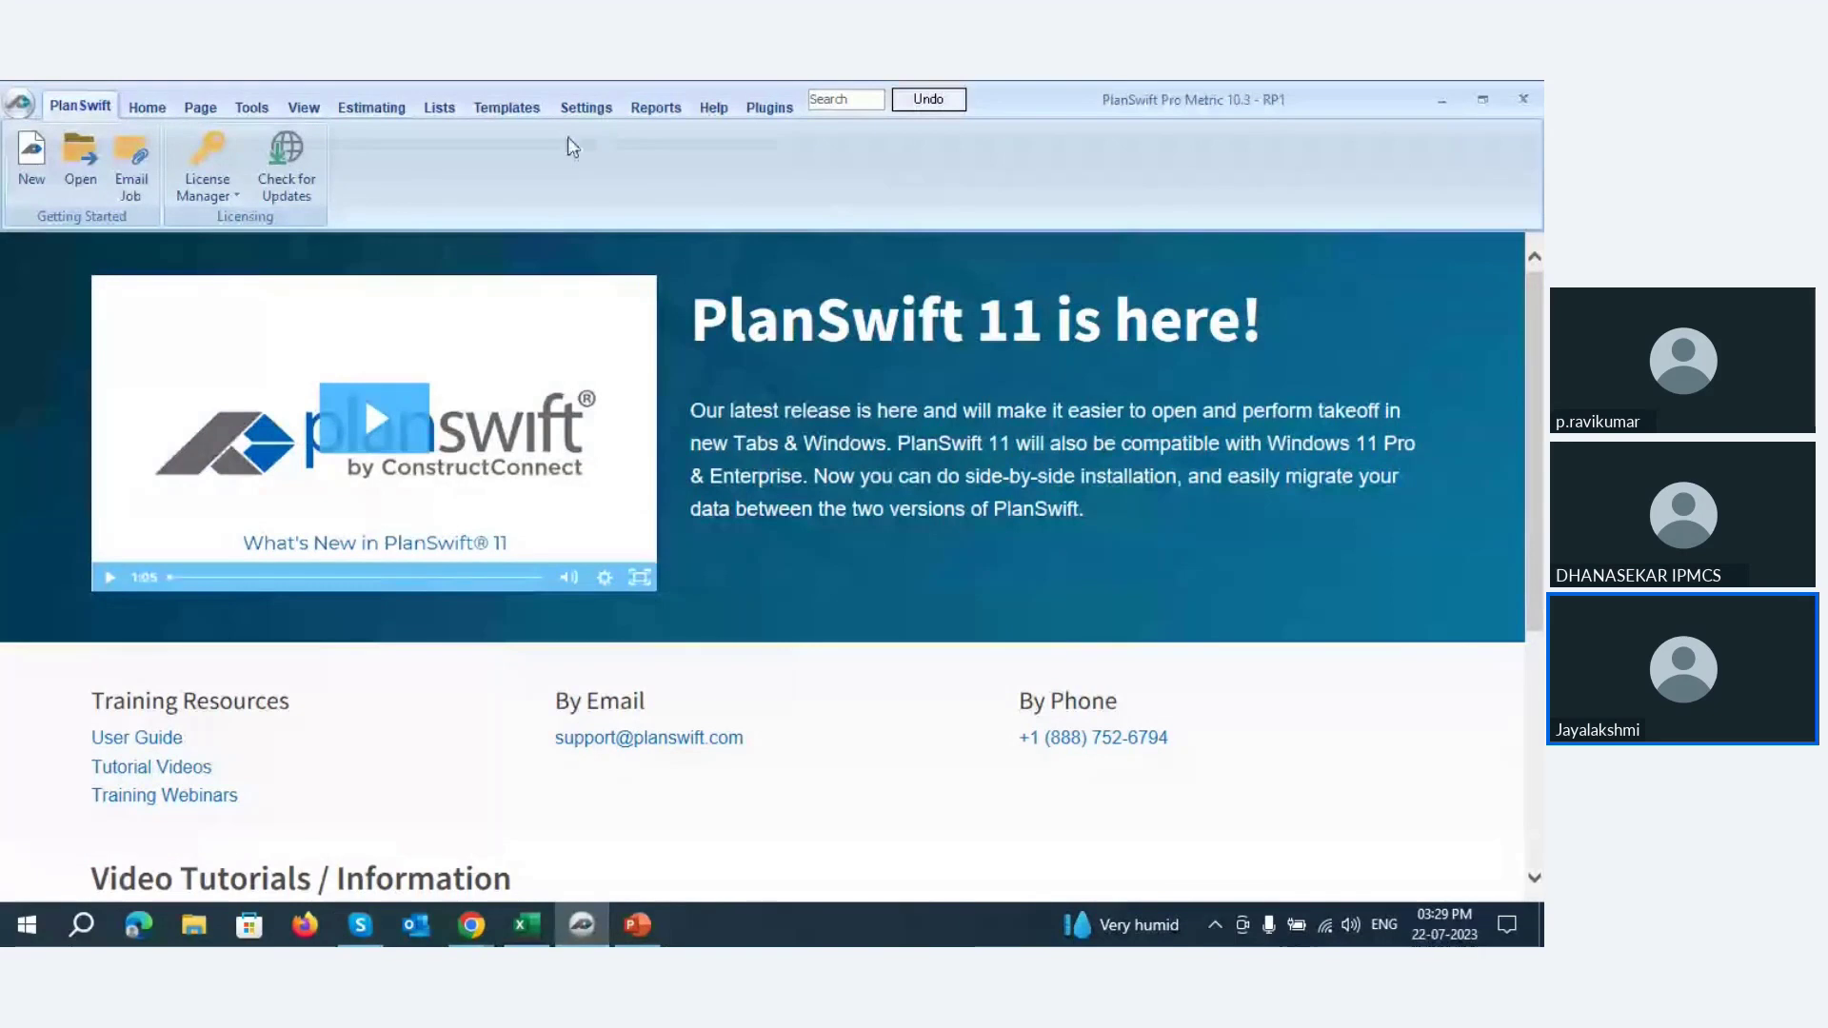
- Start a new job numbered WB with the description "Residential building"
left_click(32, 160)
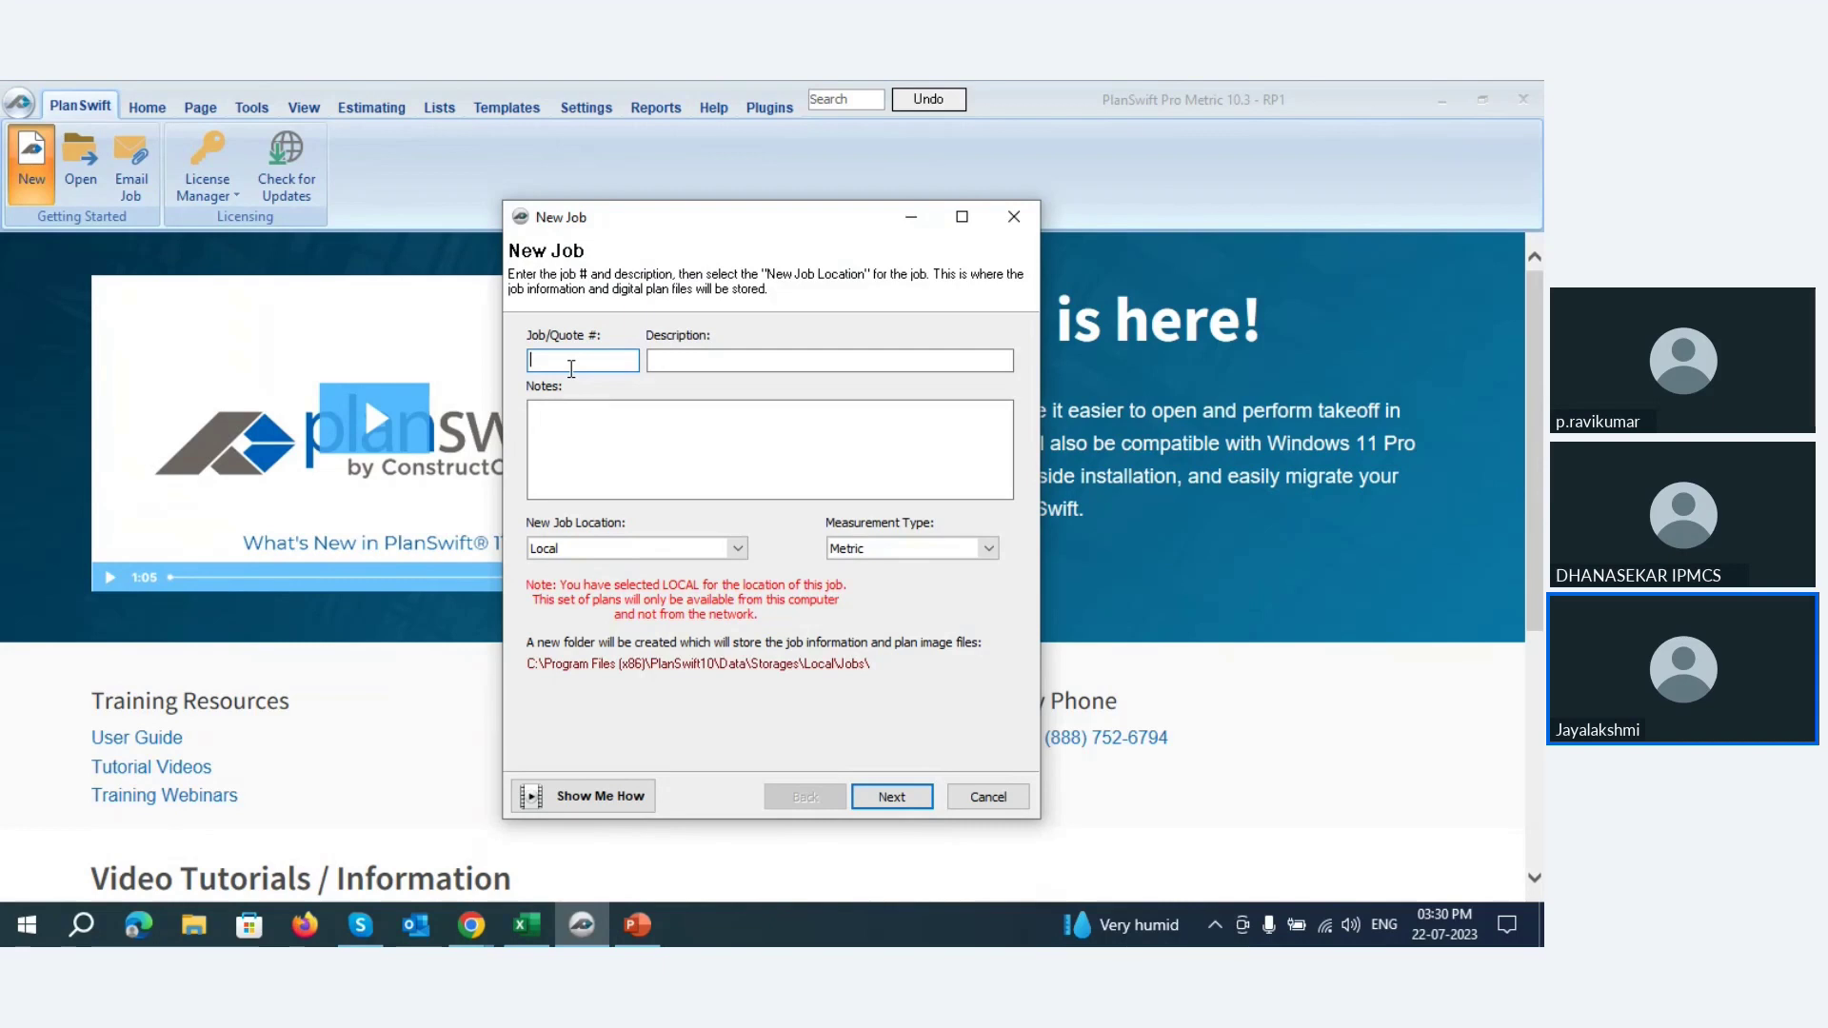
type("WB")
left_click(731, 361)
type("Resi")
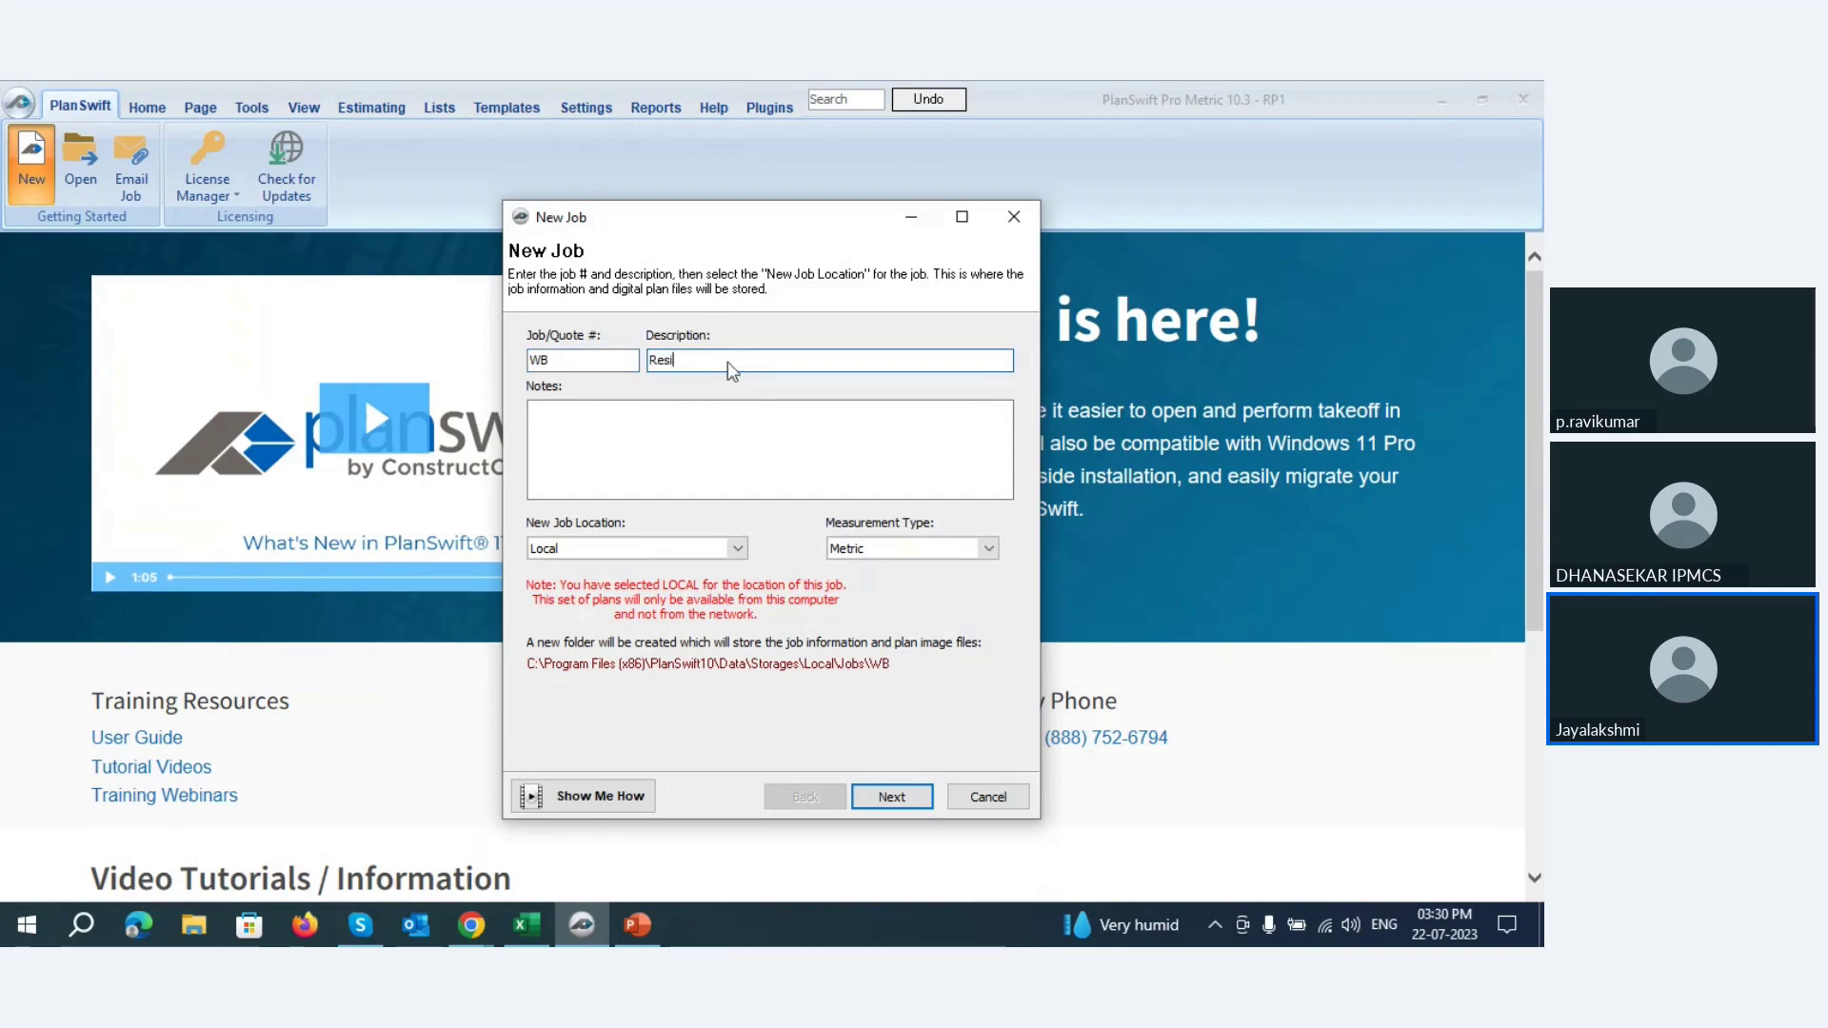
type("dential building")
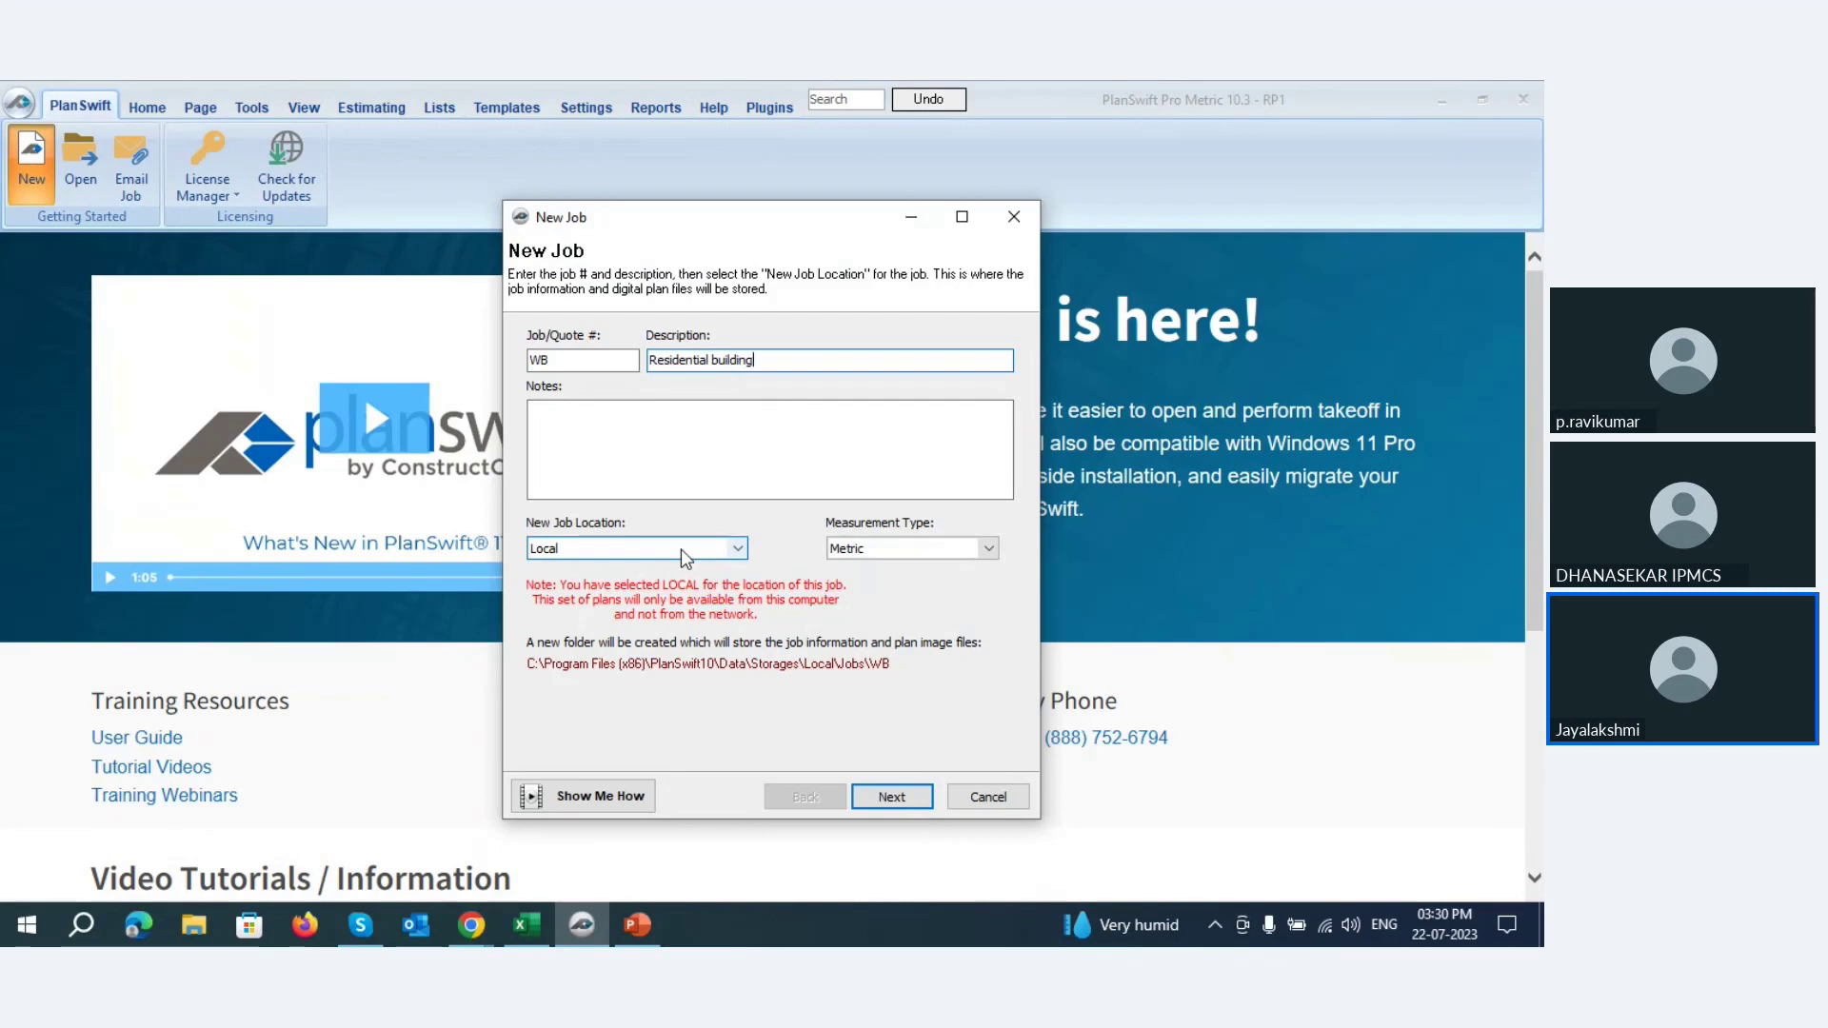
- Set the new job's location to Local and its measurement type to English, and continue to the image files
left_click(740, 549)
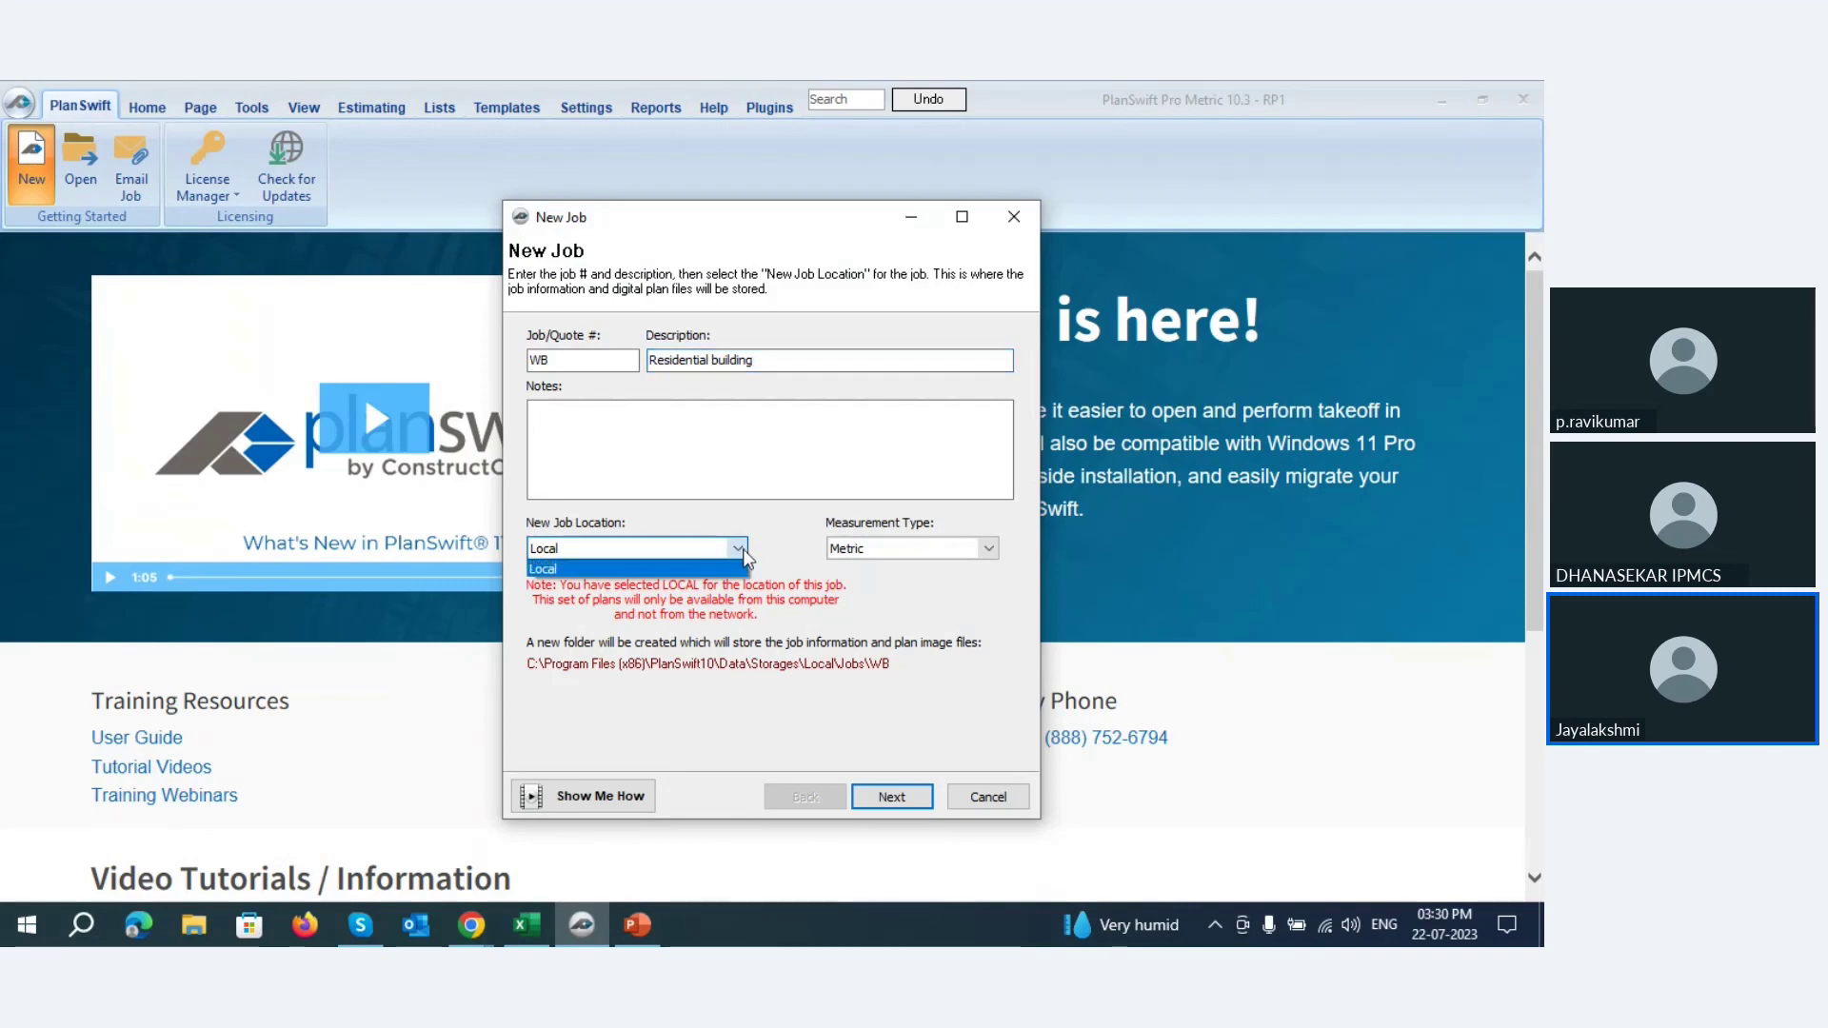
left_click(683, 552)
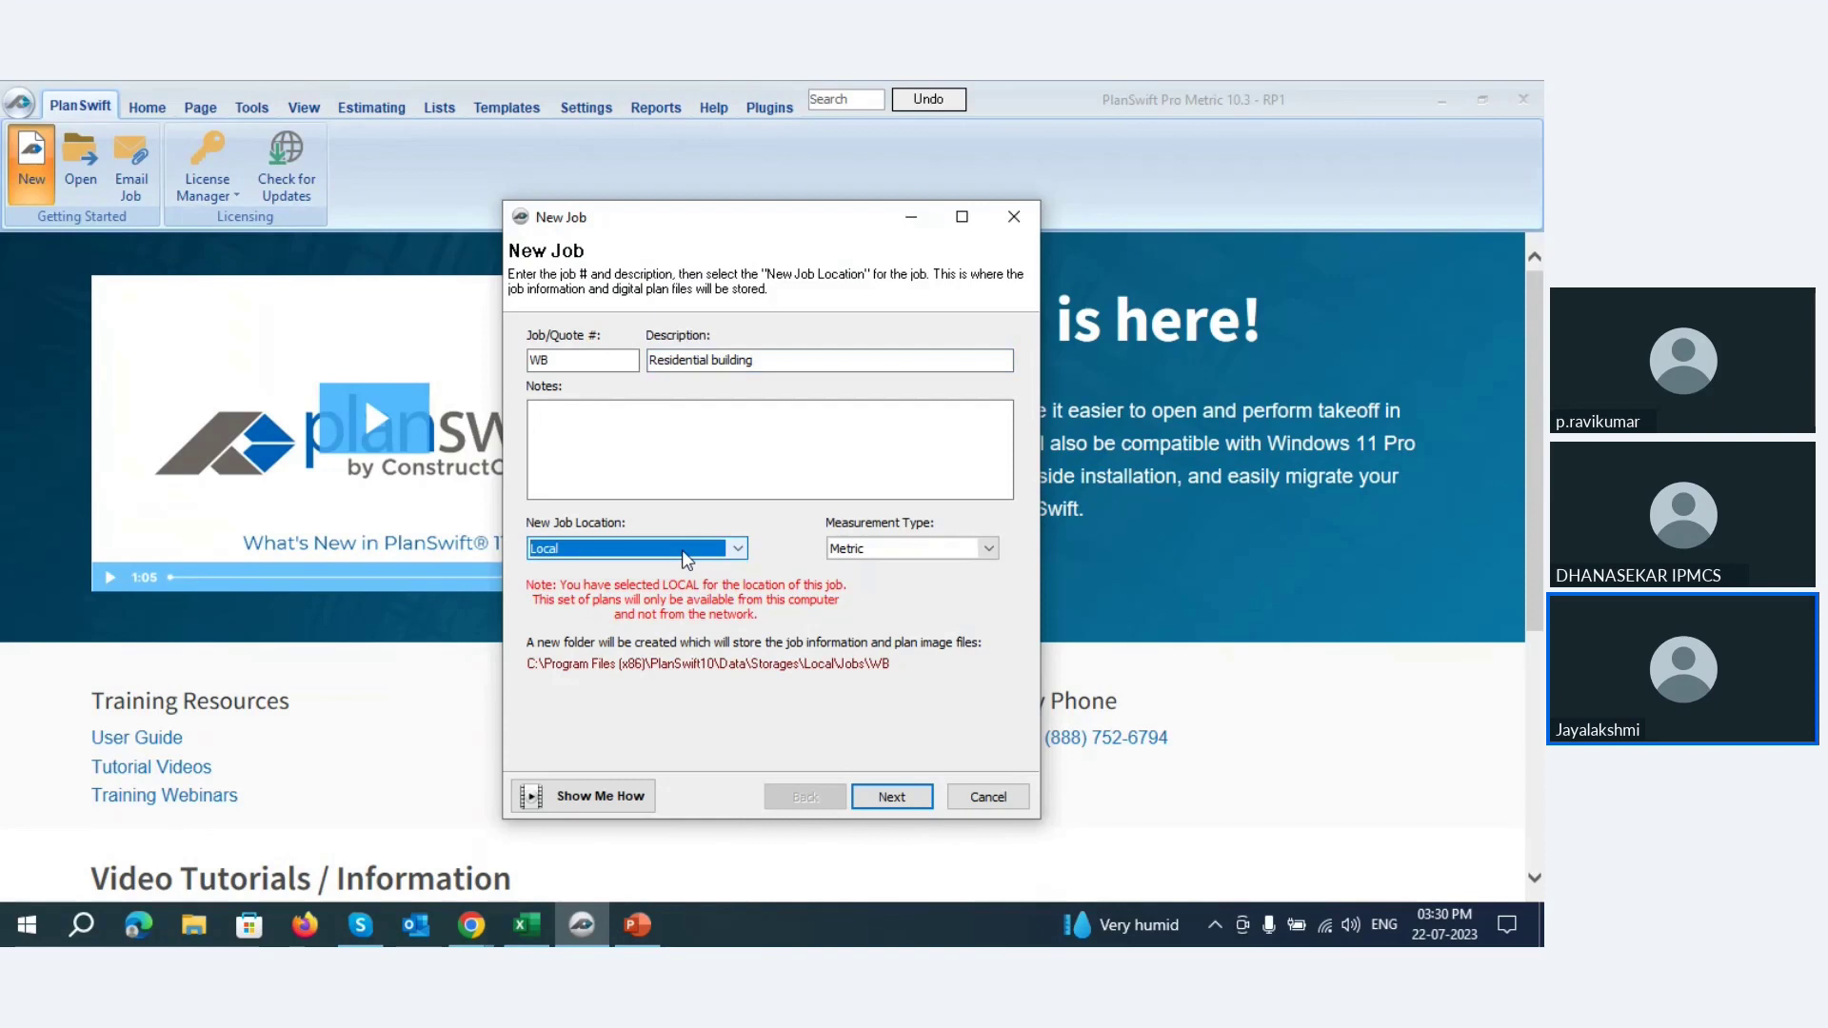
left_click(990, 550)
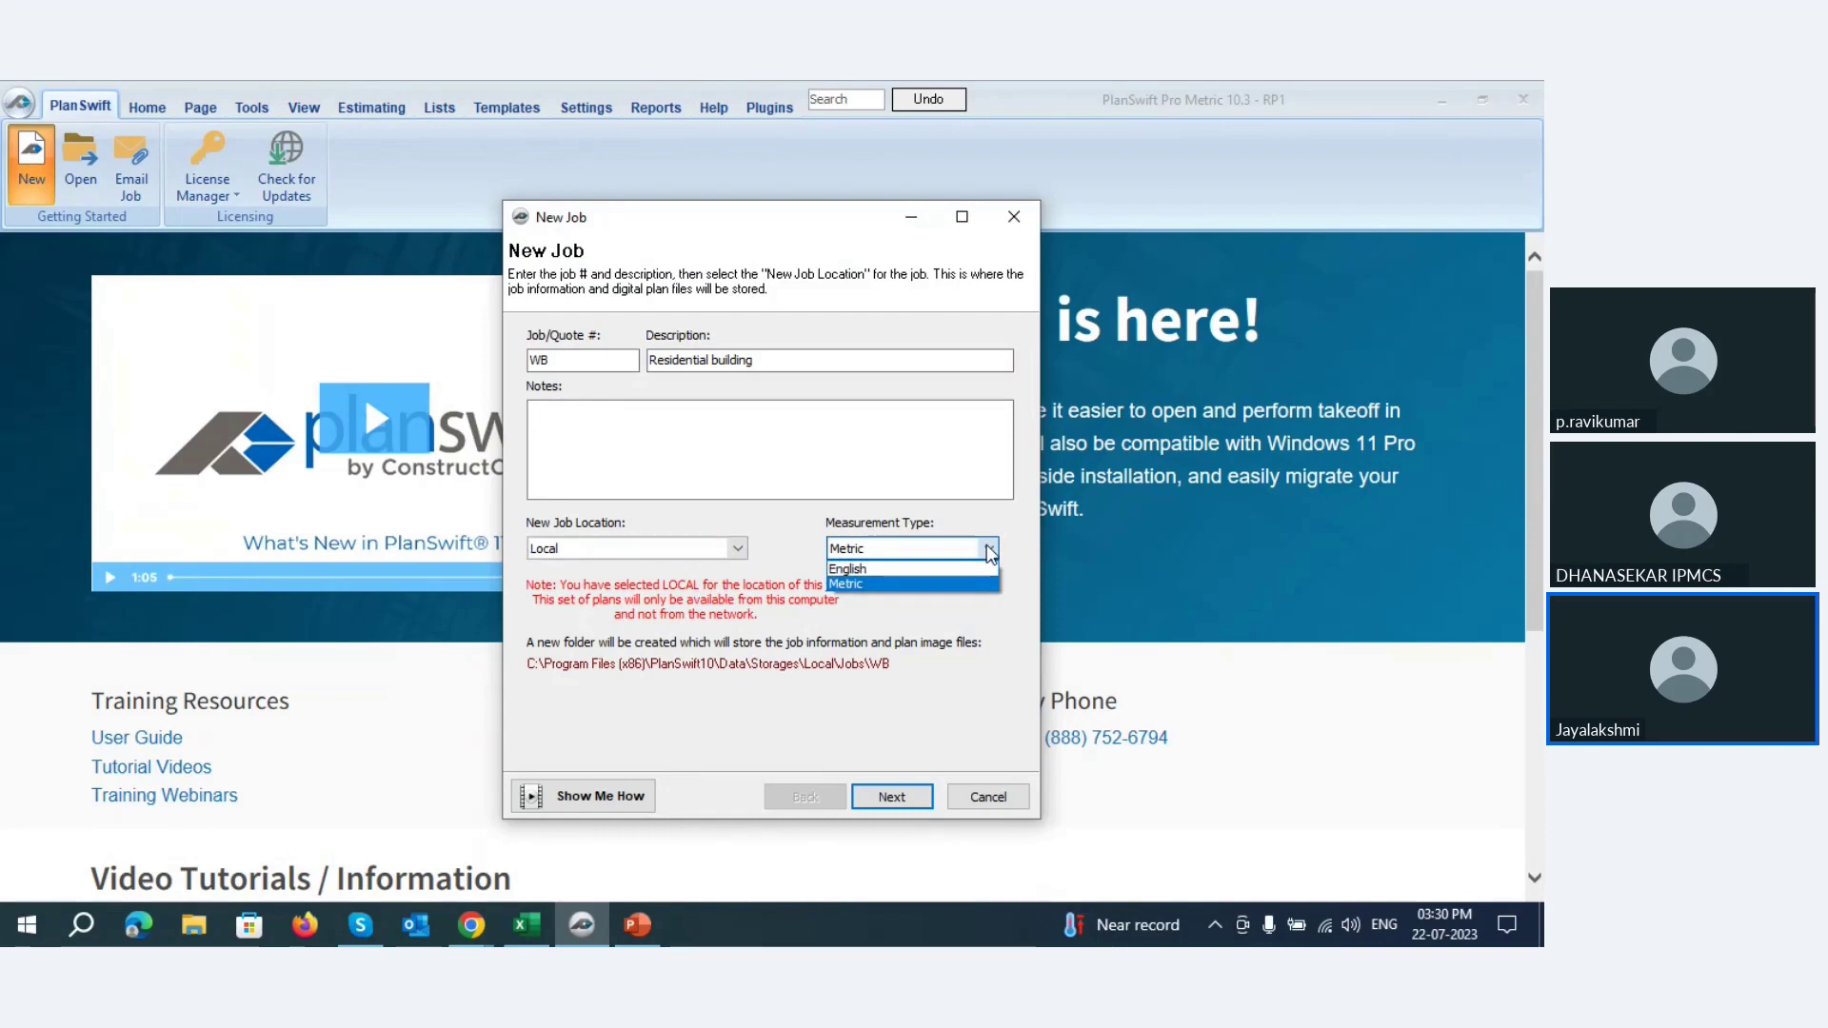
left_click(902, 583)
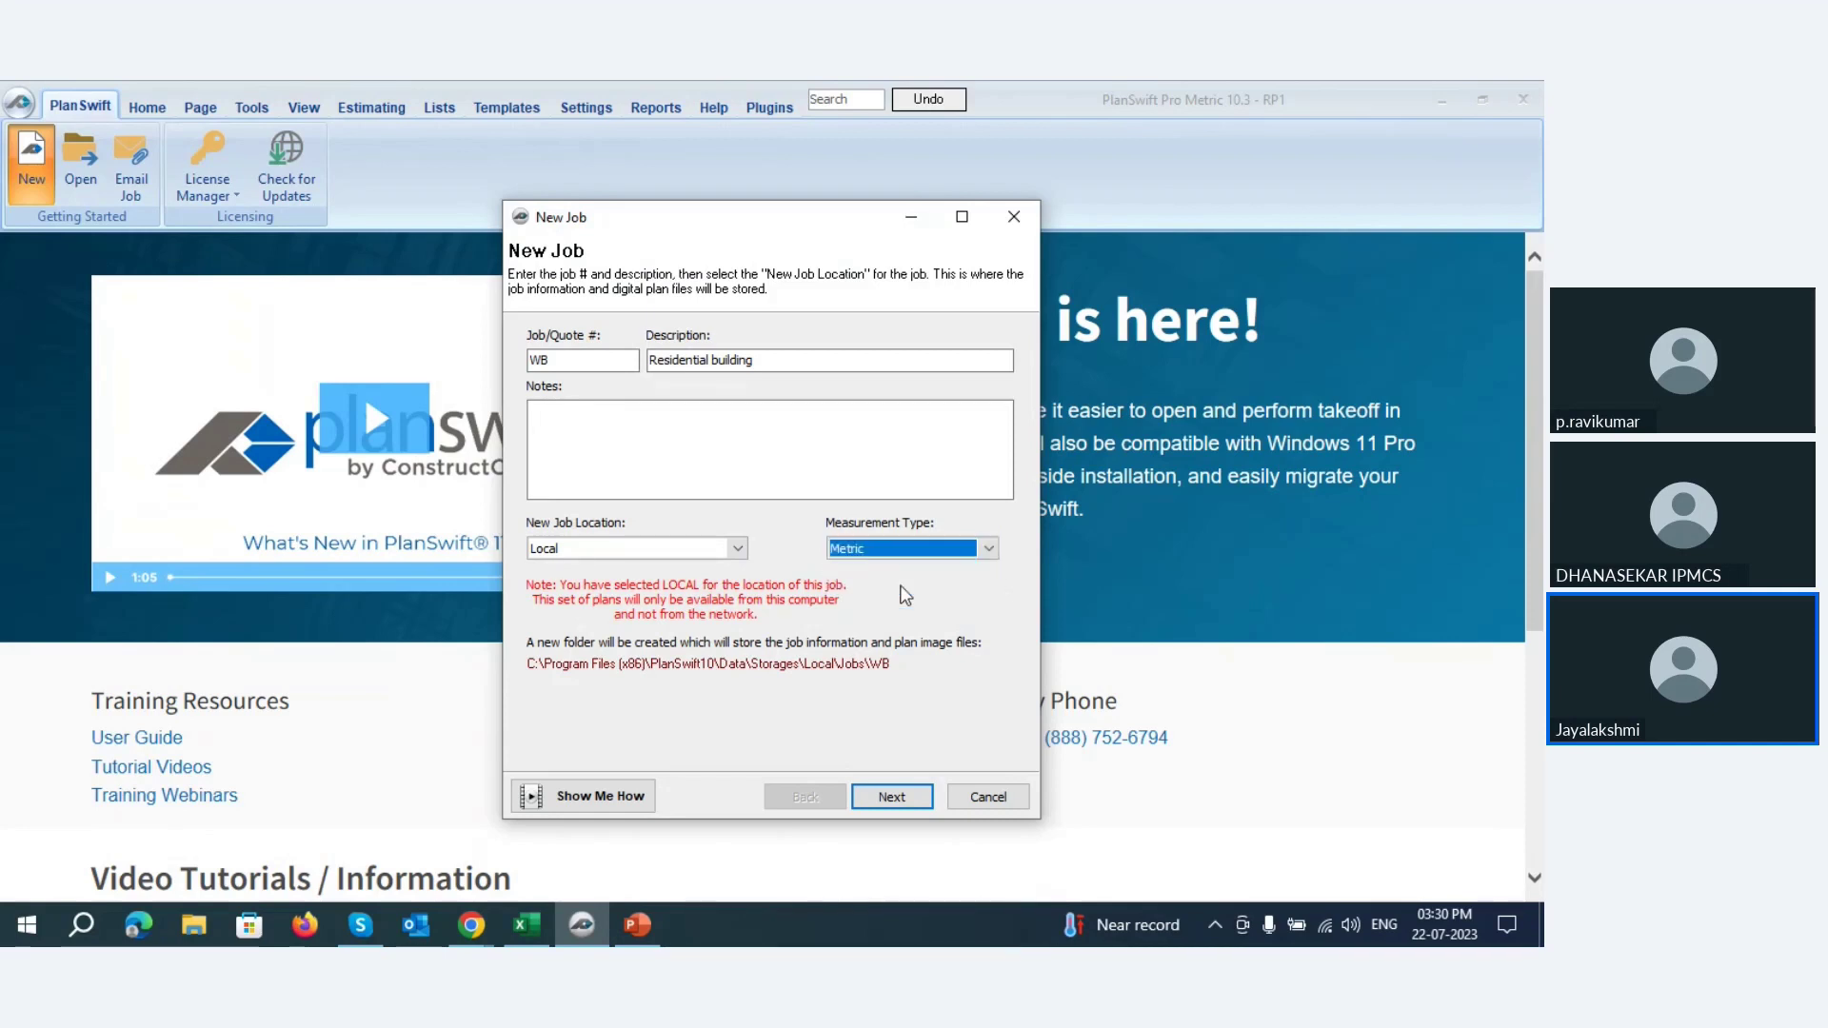
left_click(989, 550)
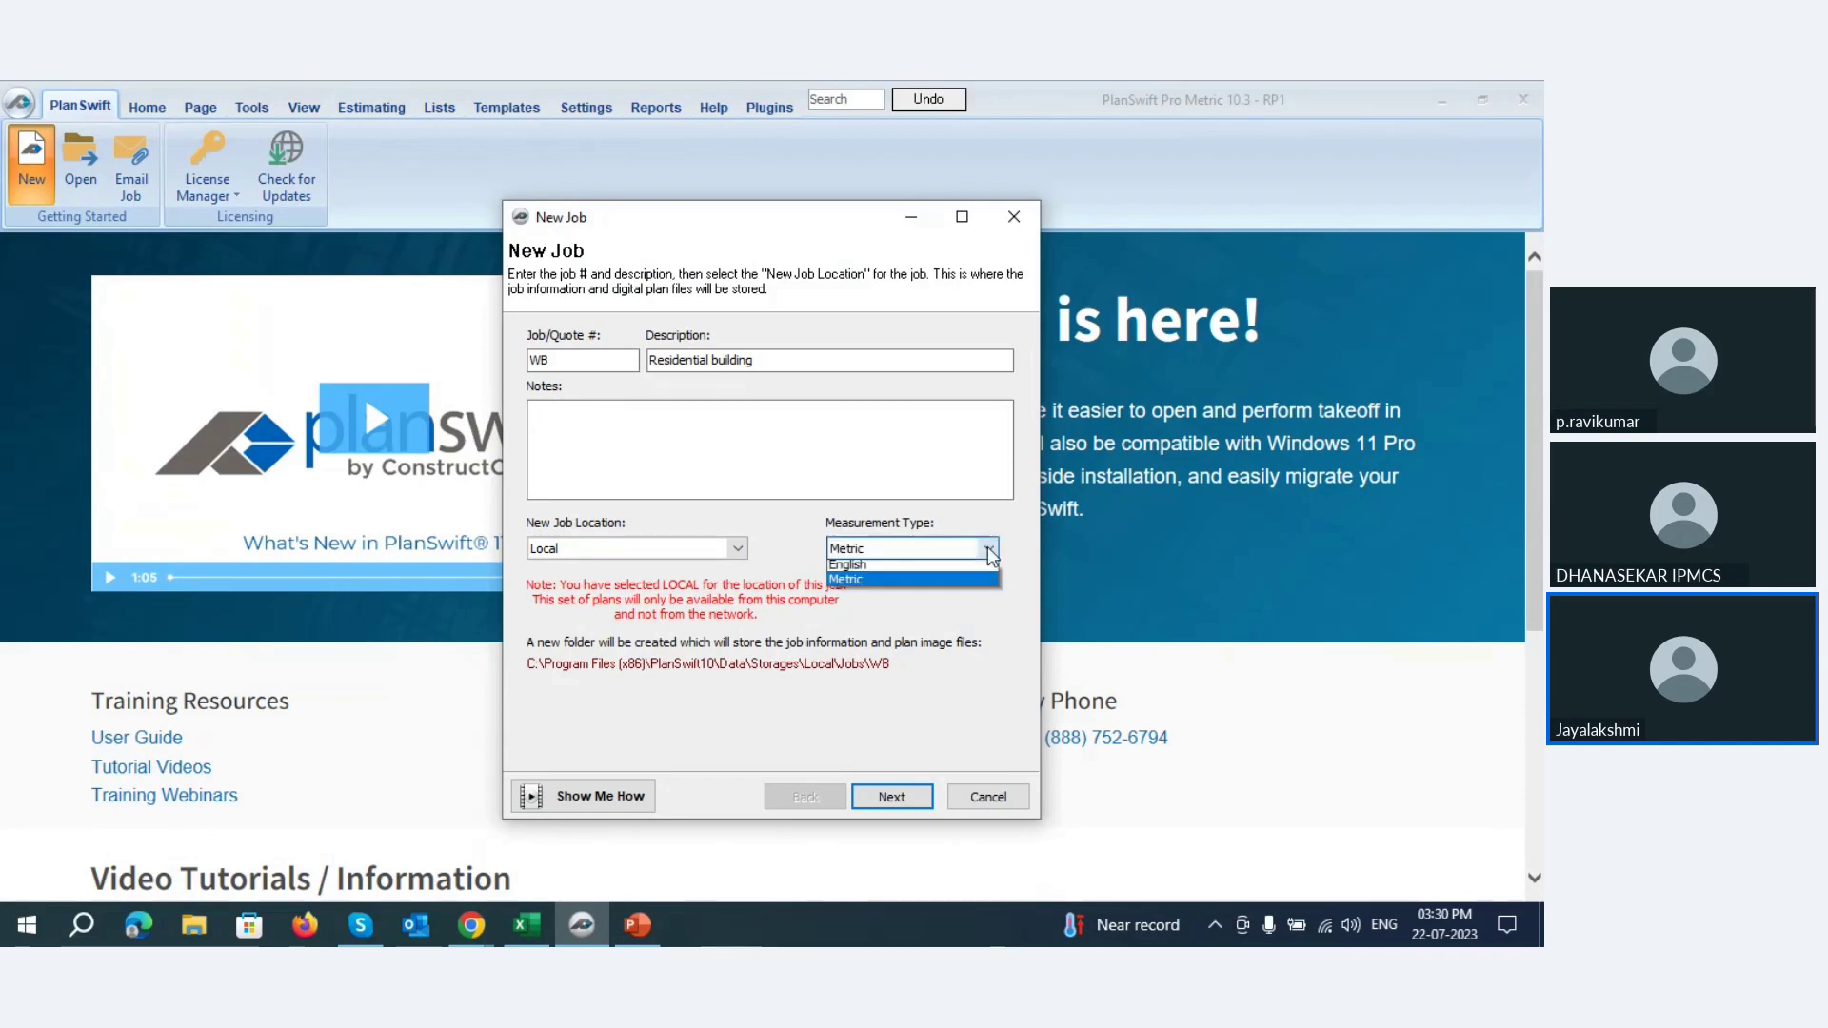
left_click(947, 569)
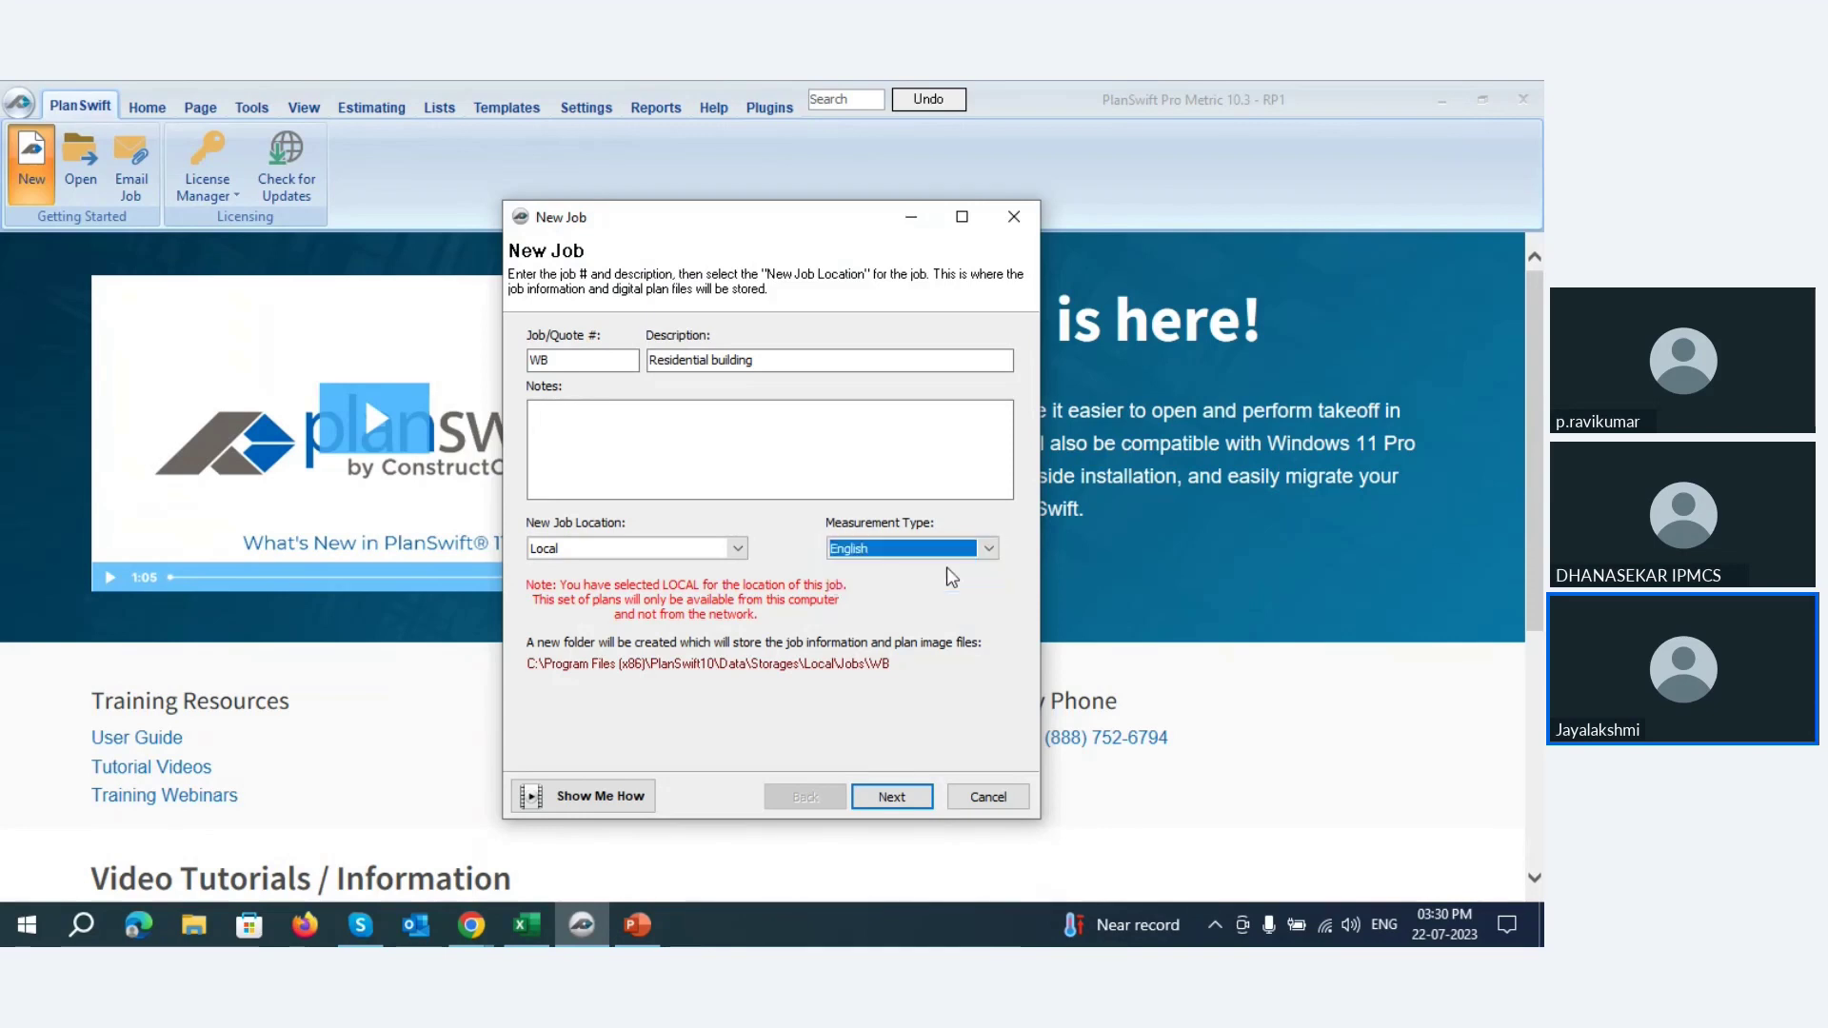
left_click(892, 796)
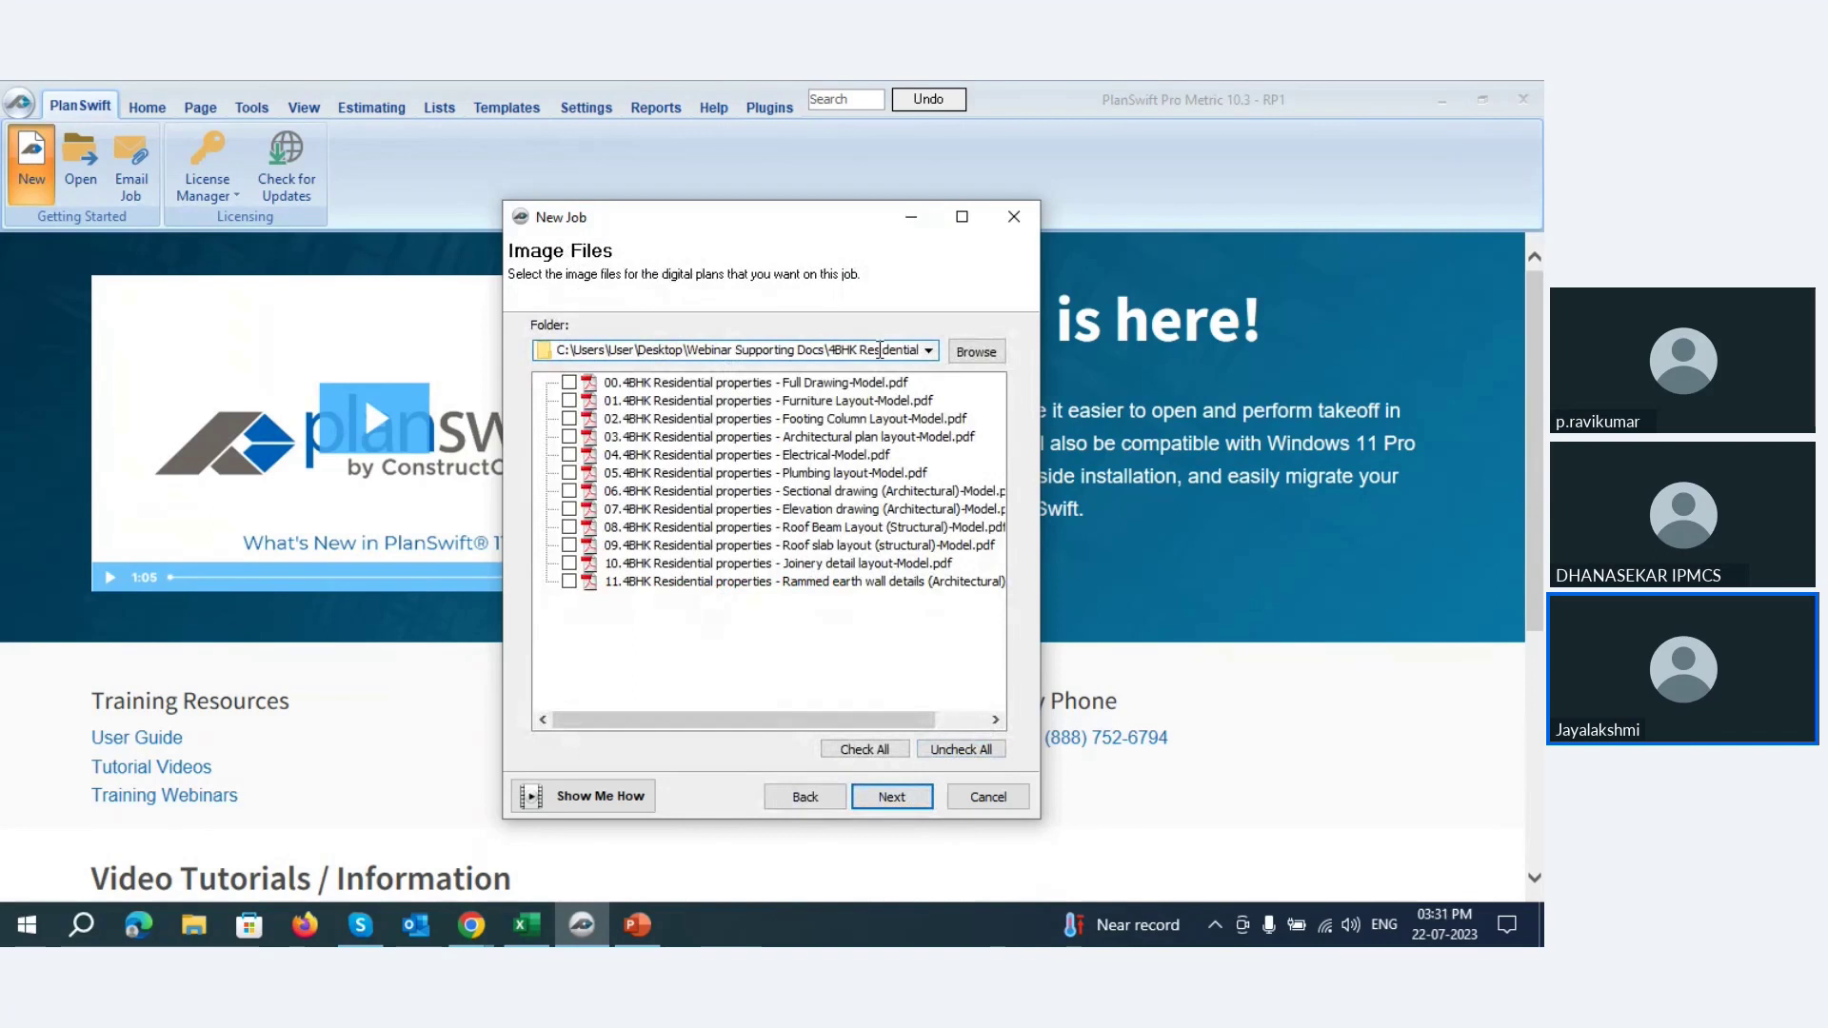
- Select the 02 Footing Column Layout and 03 Architectural plan layout PDFs from the PDF Format folder for the job
left_click(975, 352)
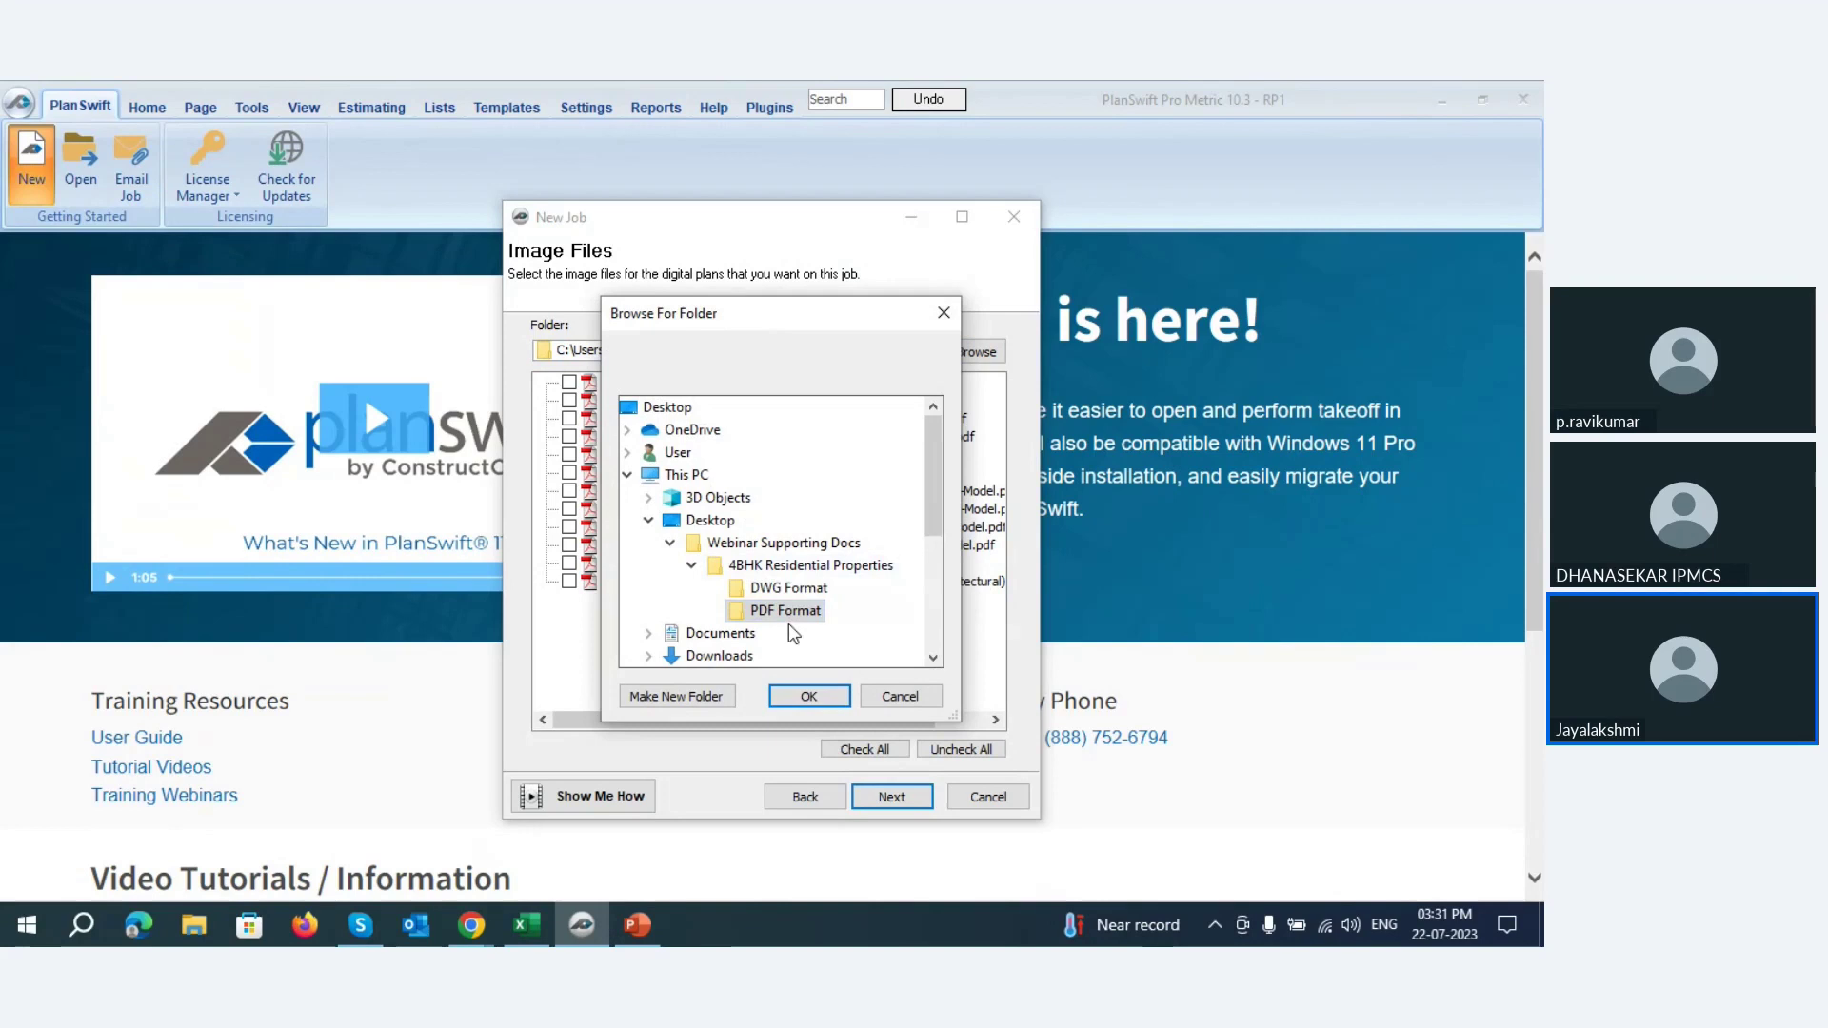
left_click(748, 547)
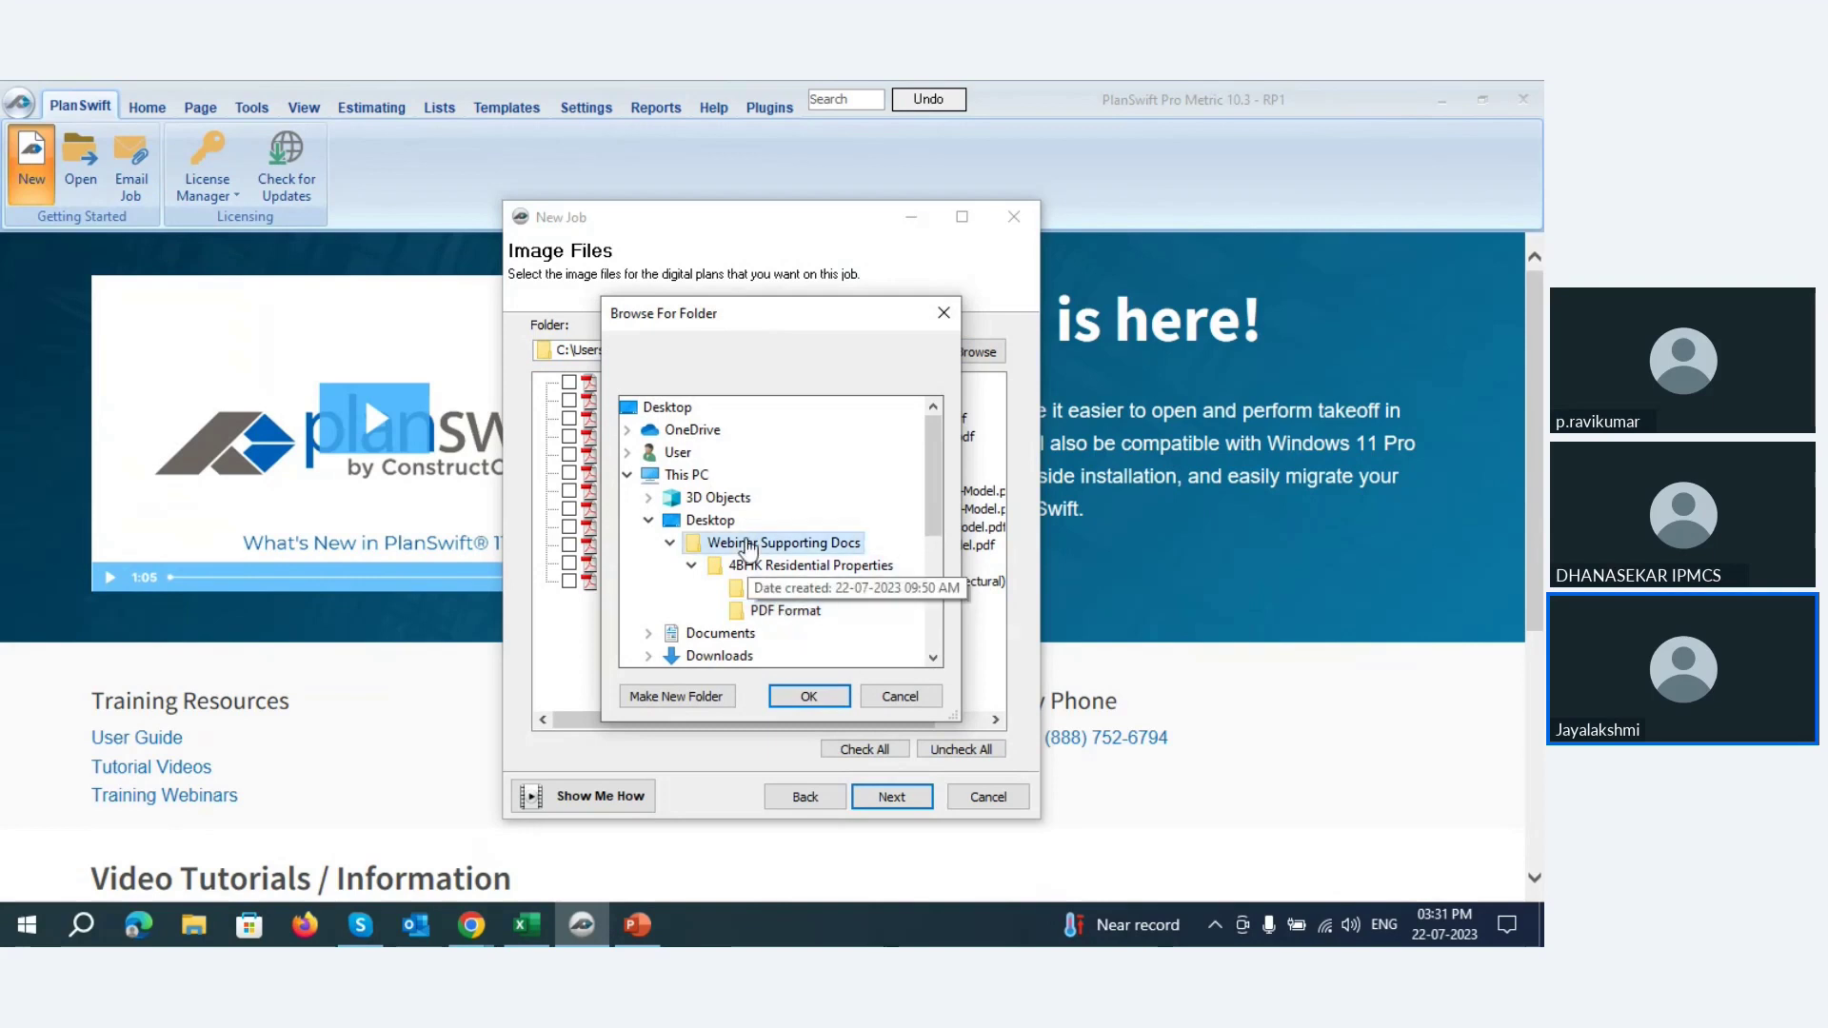
left_click(799, 619)
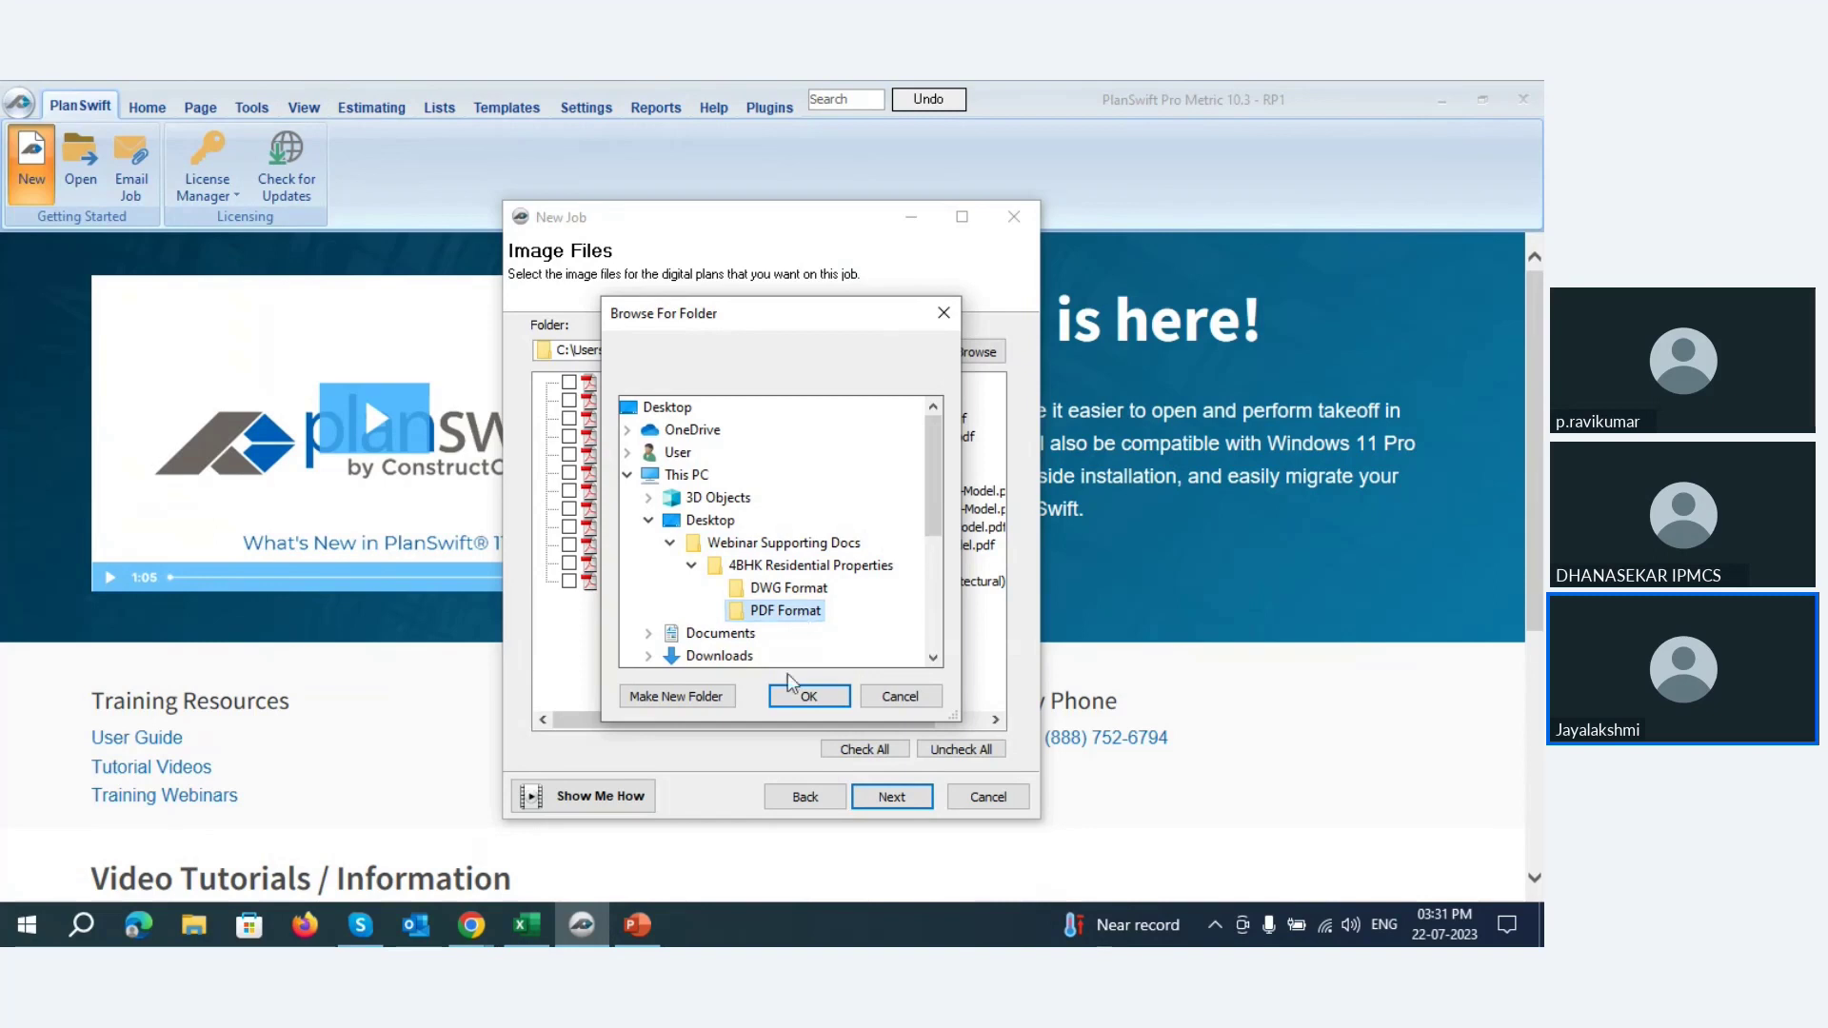
left_click(805, 696)
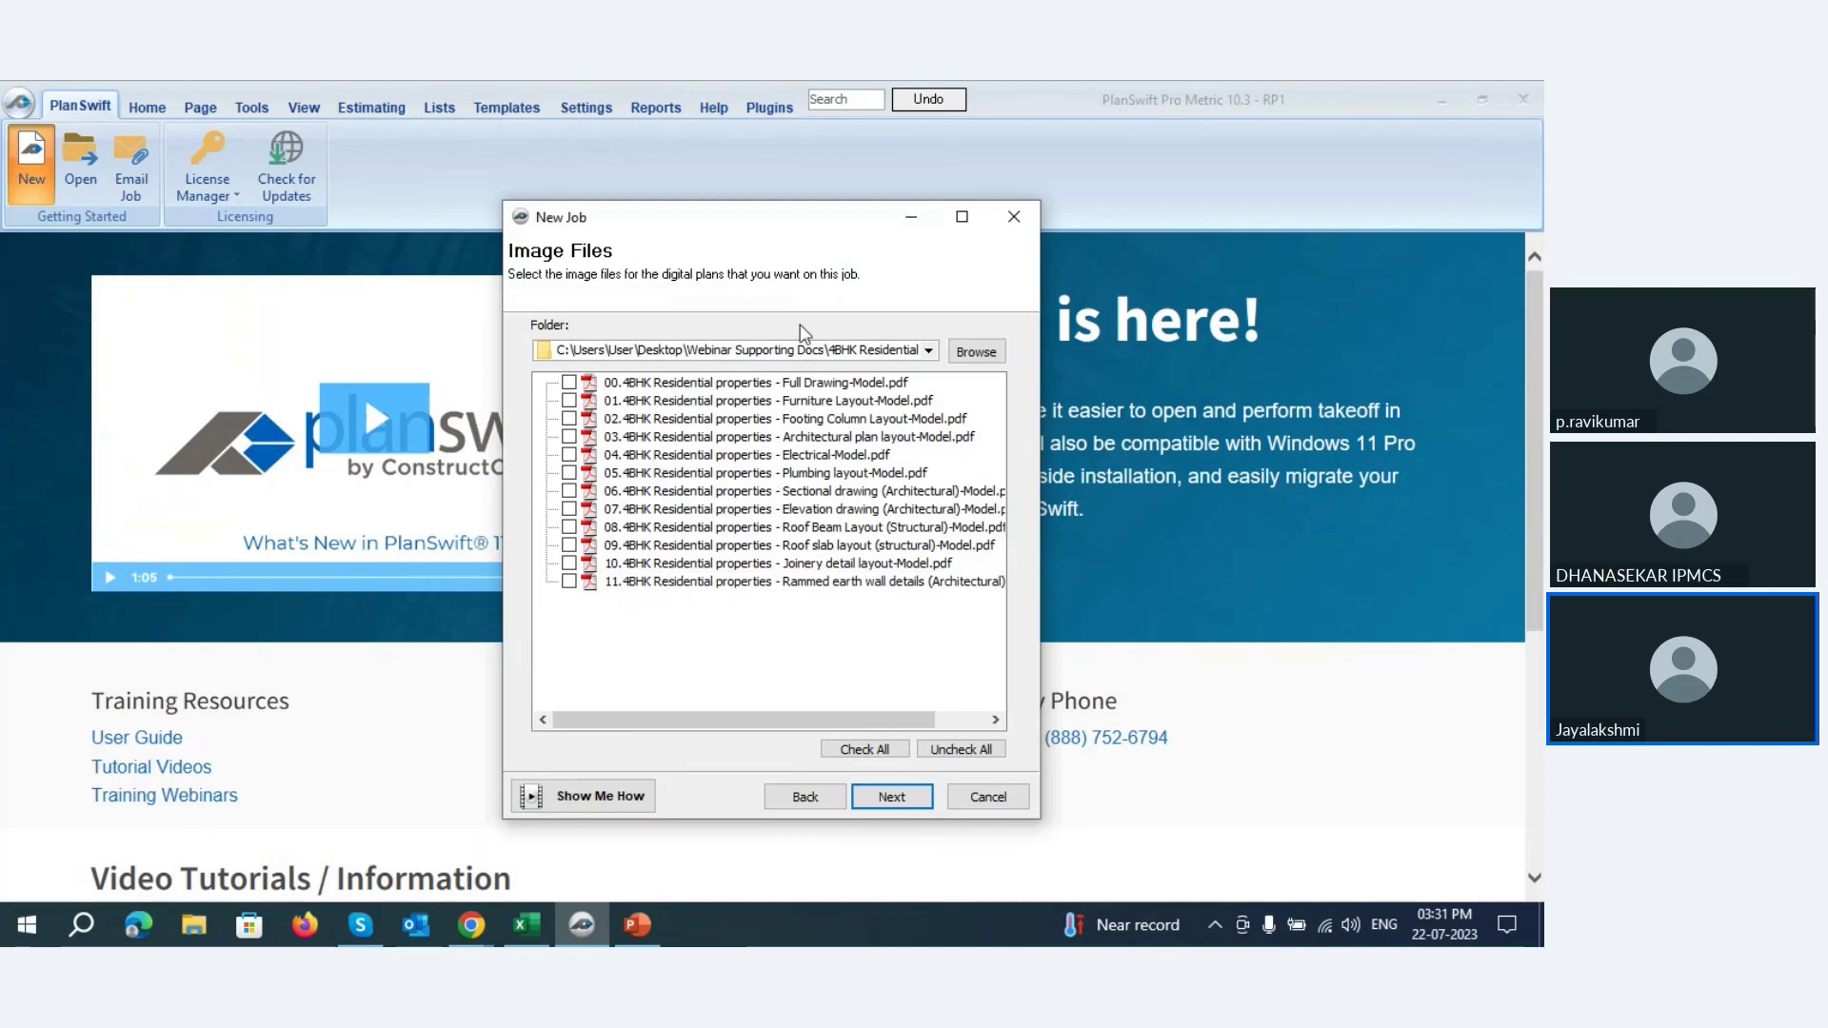
left_click(568, 418)
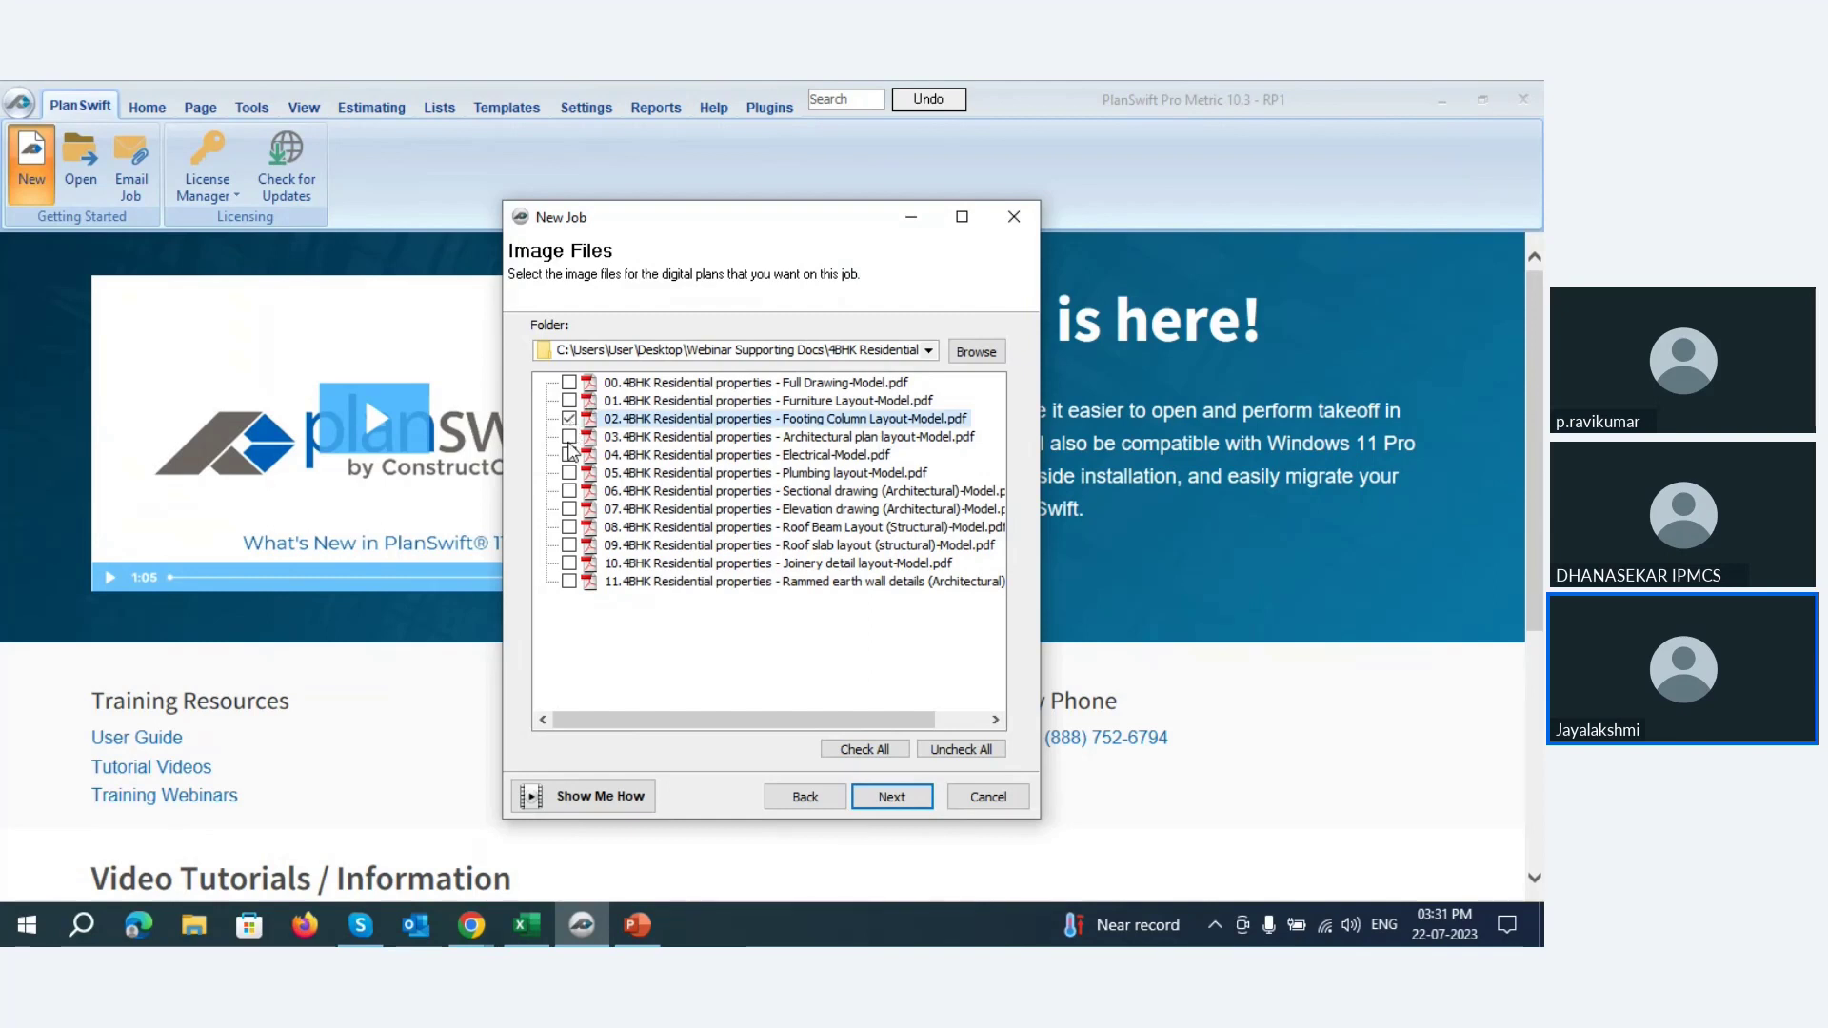
left_click(569, 437)
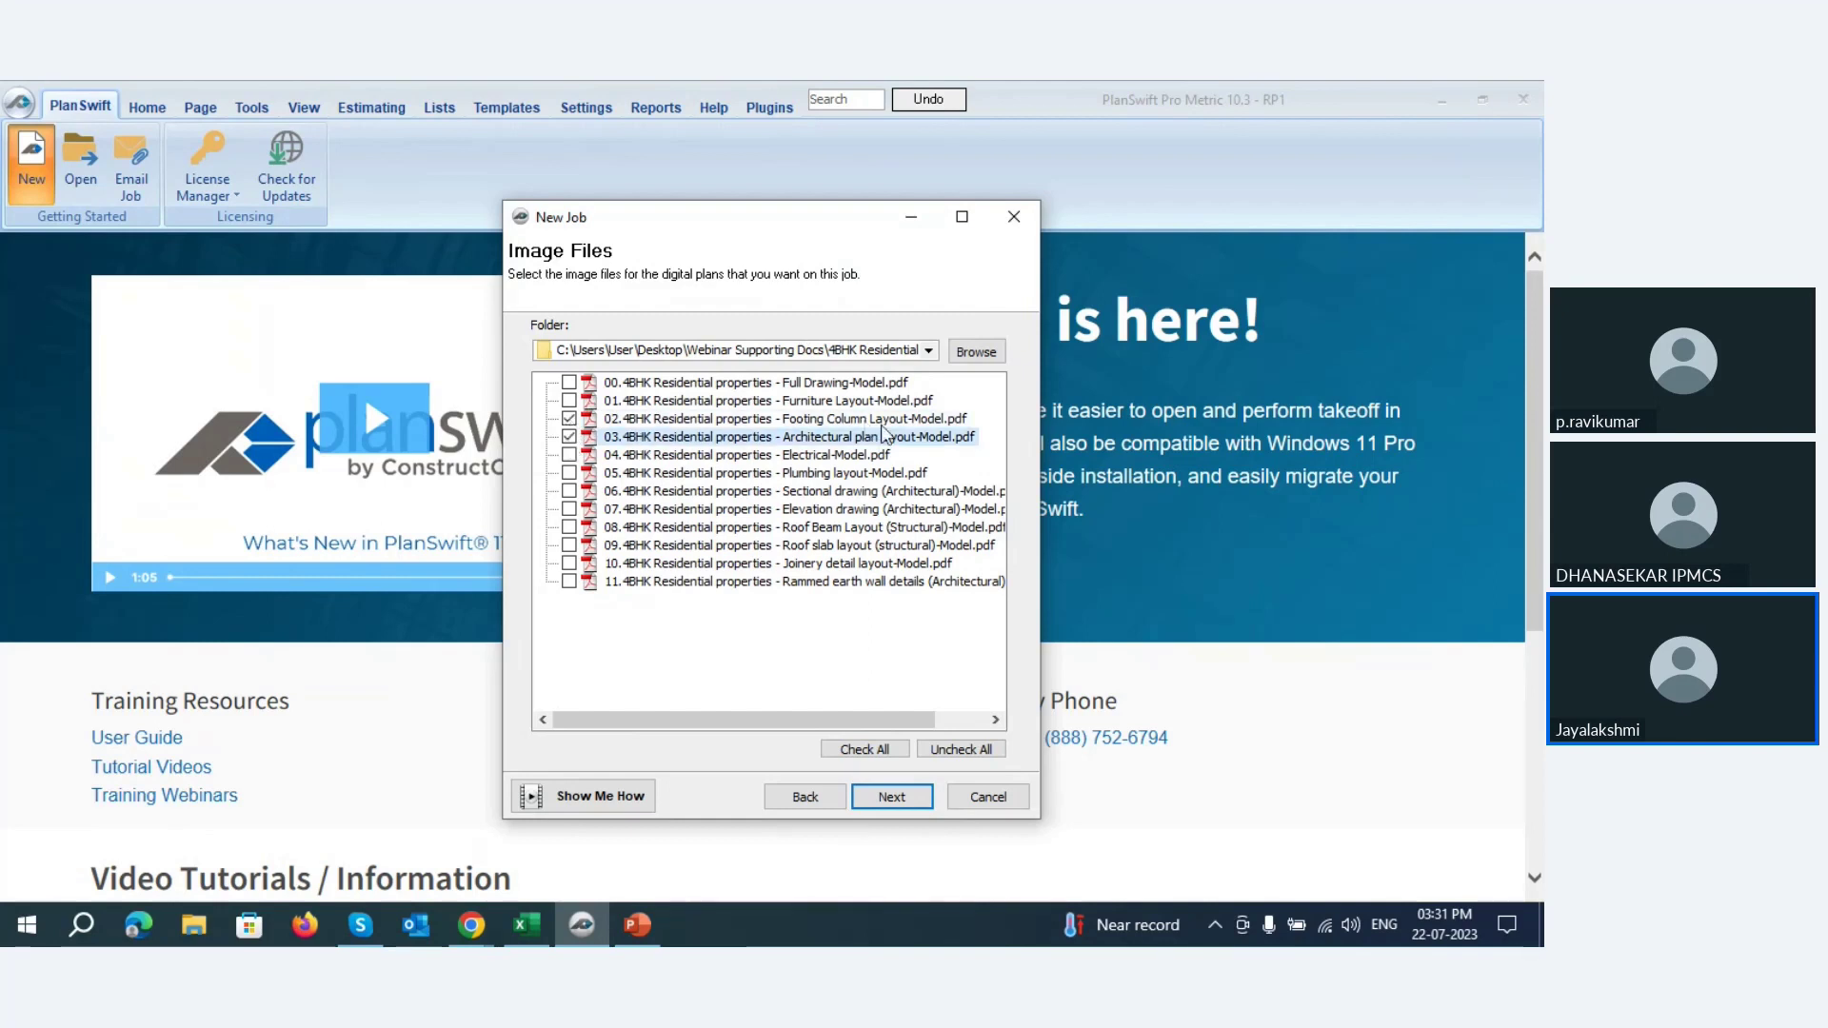
left_click(922, 803)
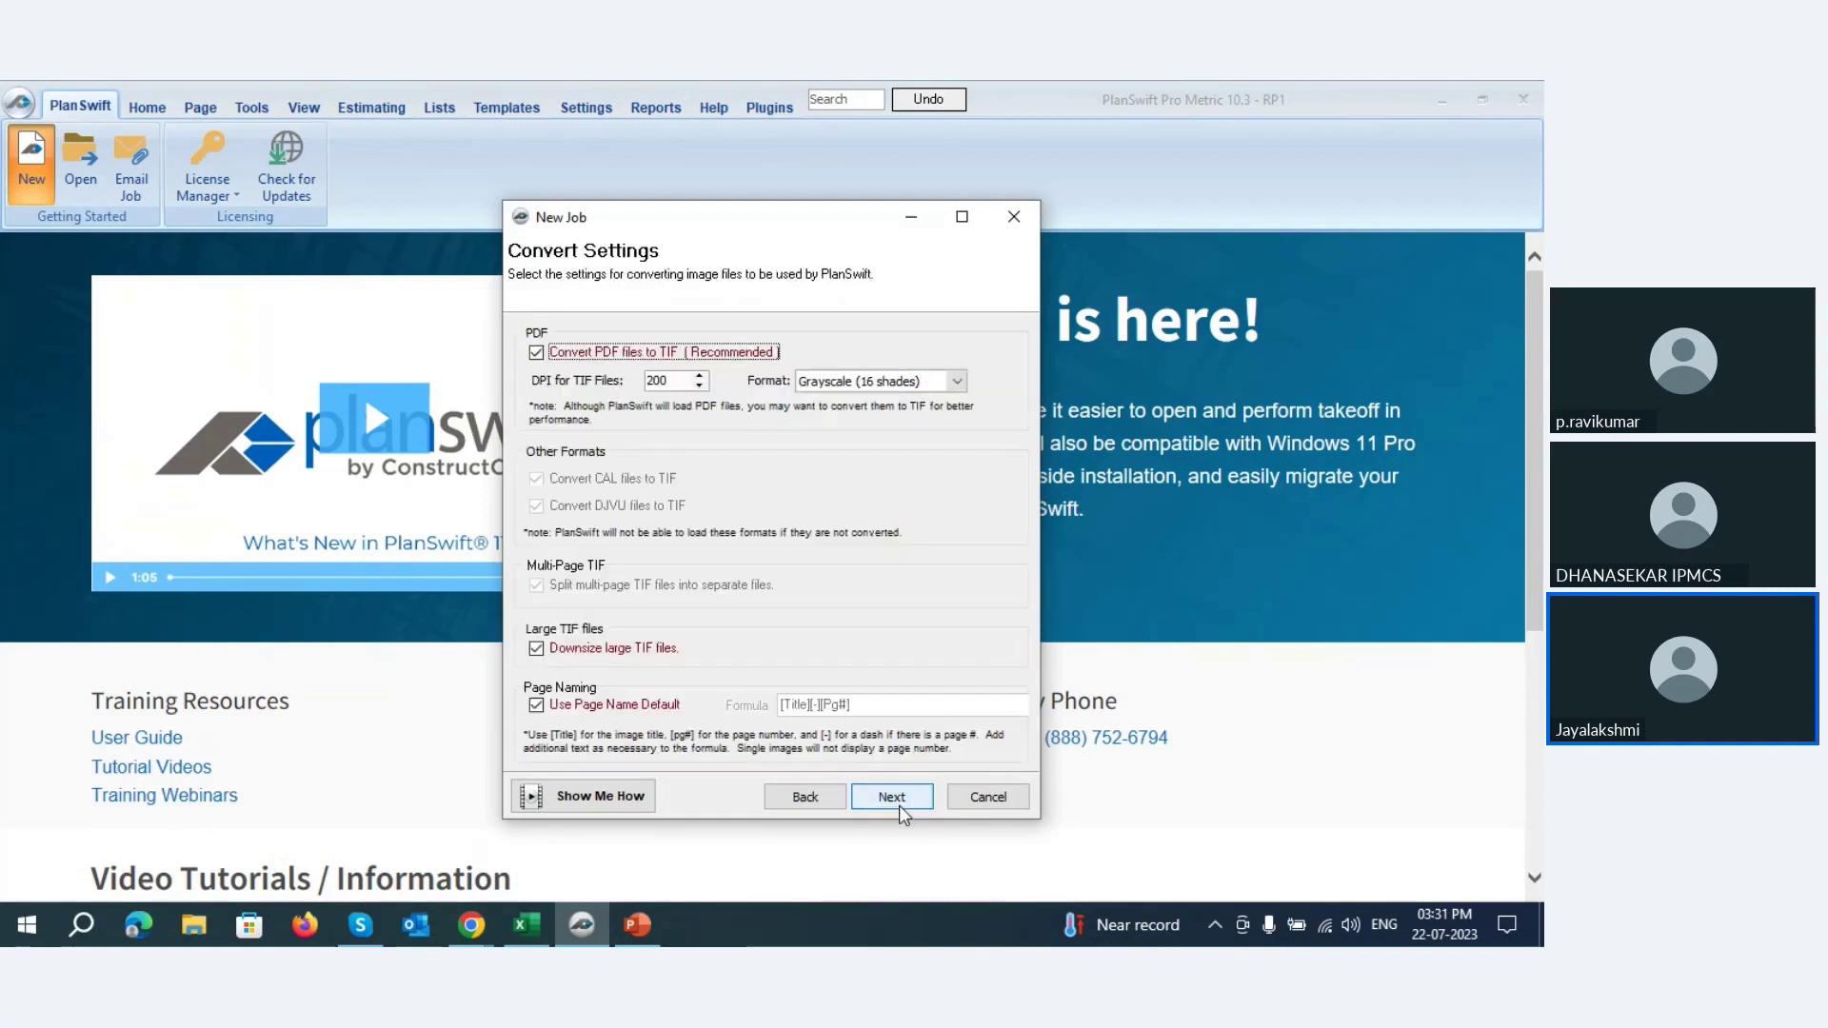
- Turn off converting PDF files to TIF and finish creating the job
left_click(537, 354)
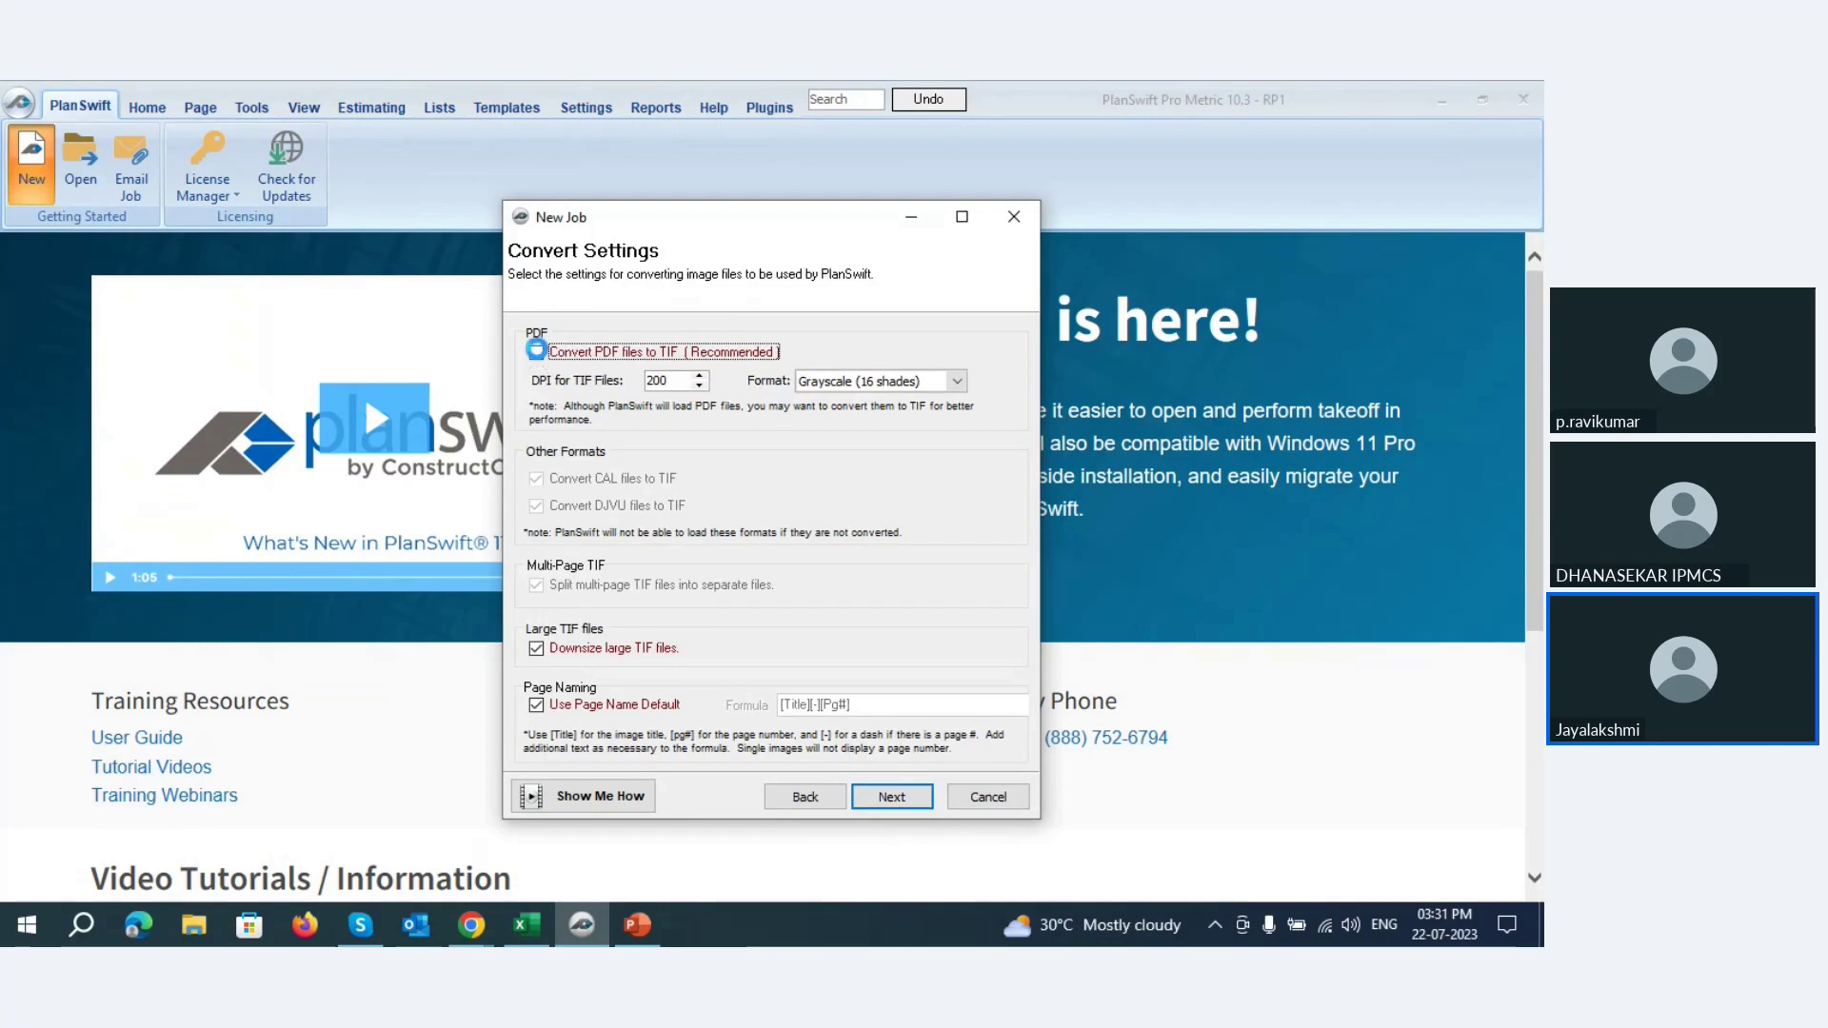
left_click(921, 559)
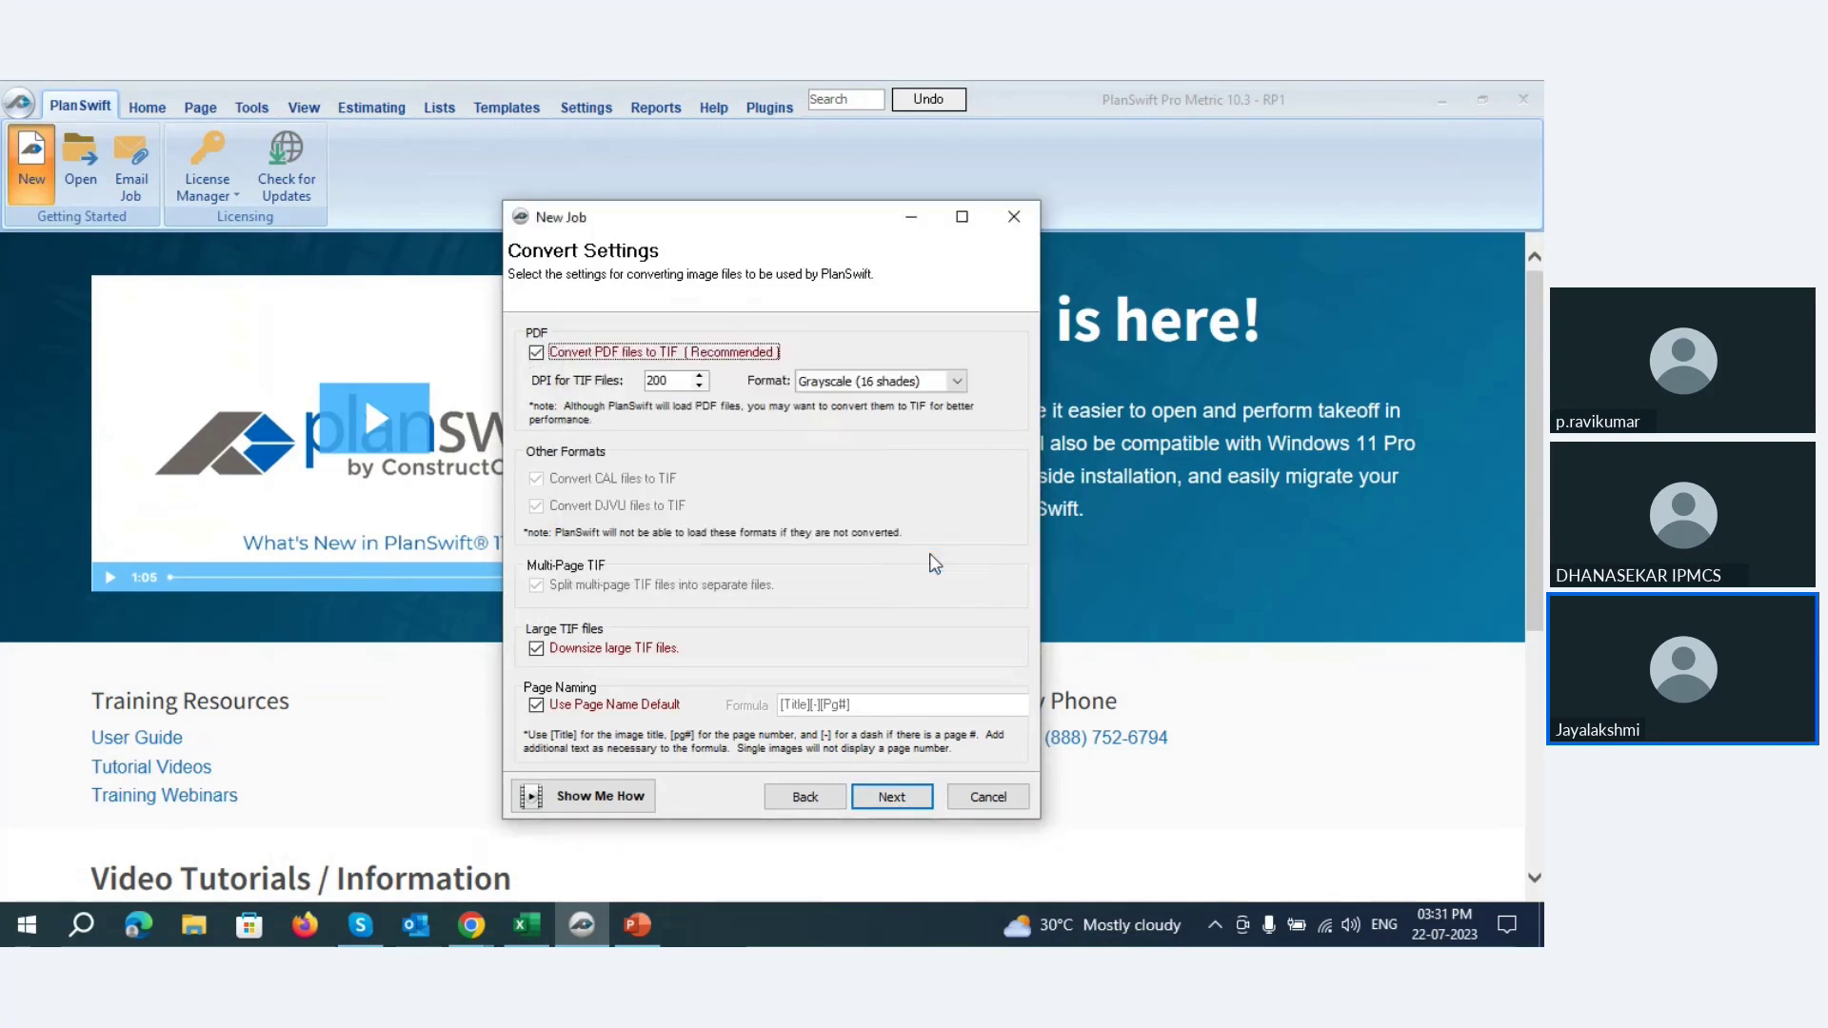
left_click(536, 354)
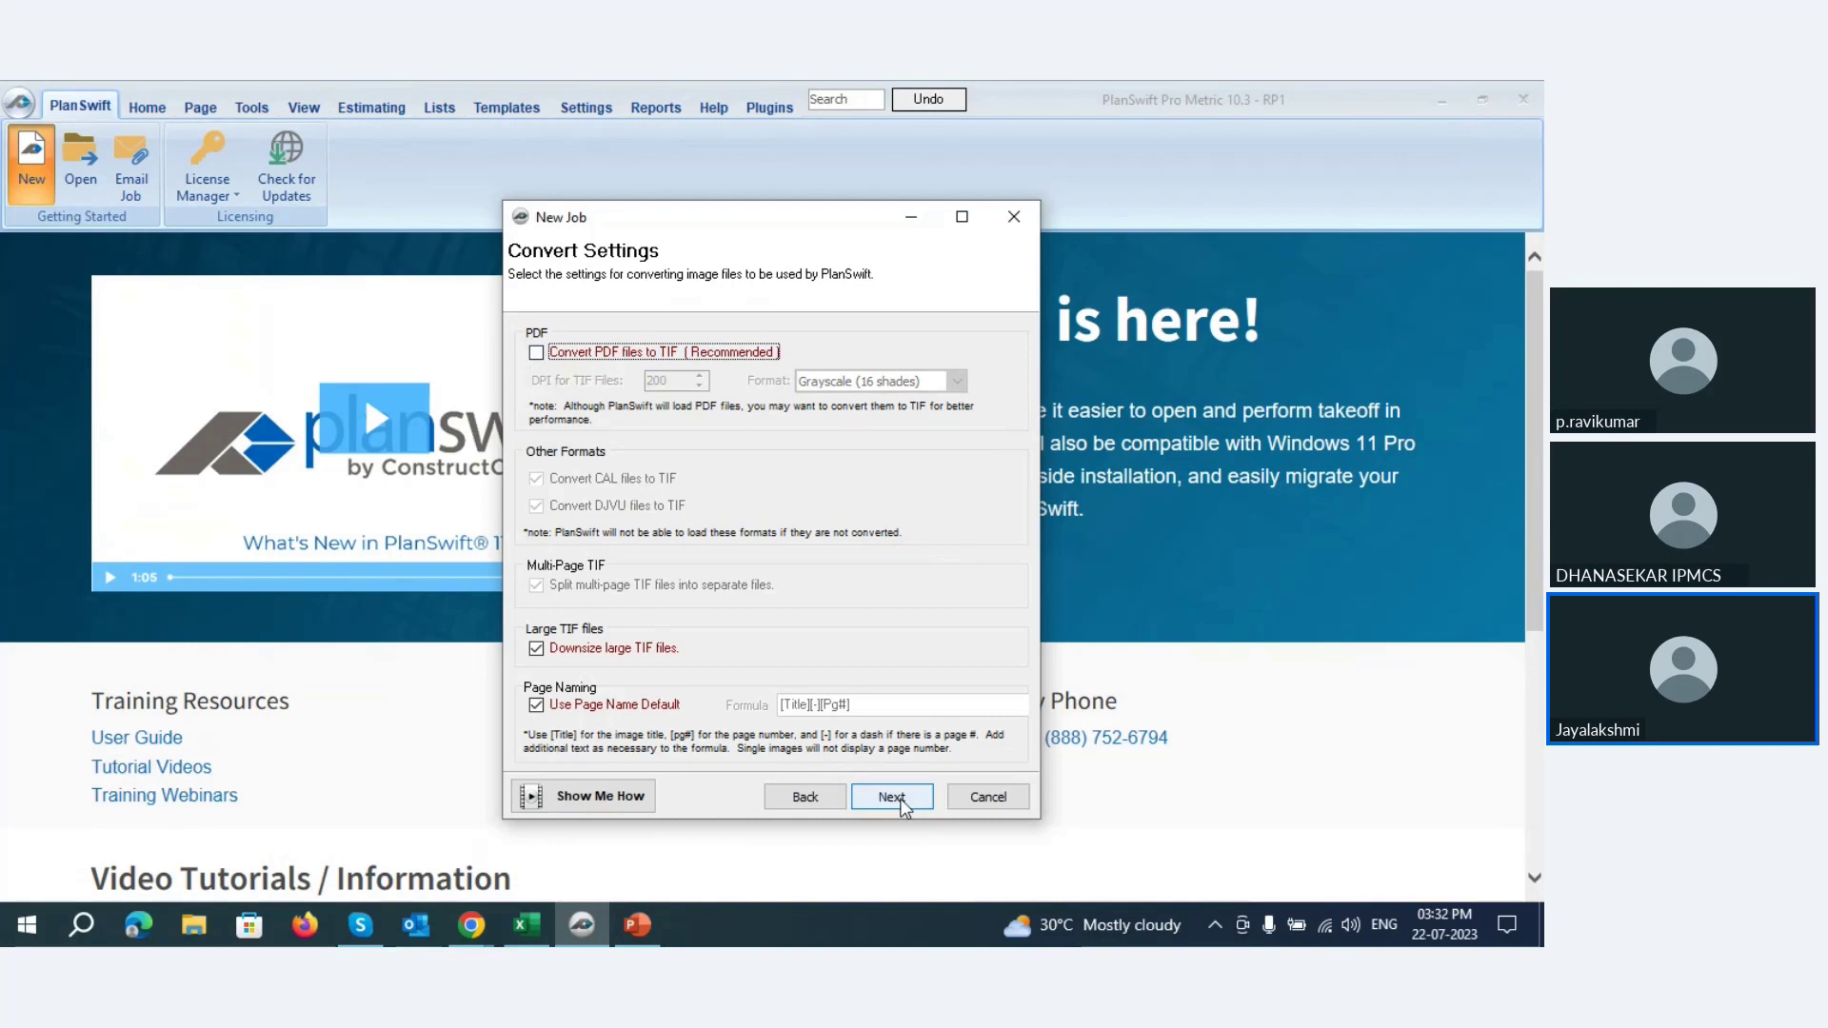
left_click(899, 802)
left_click(900, 802)
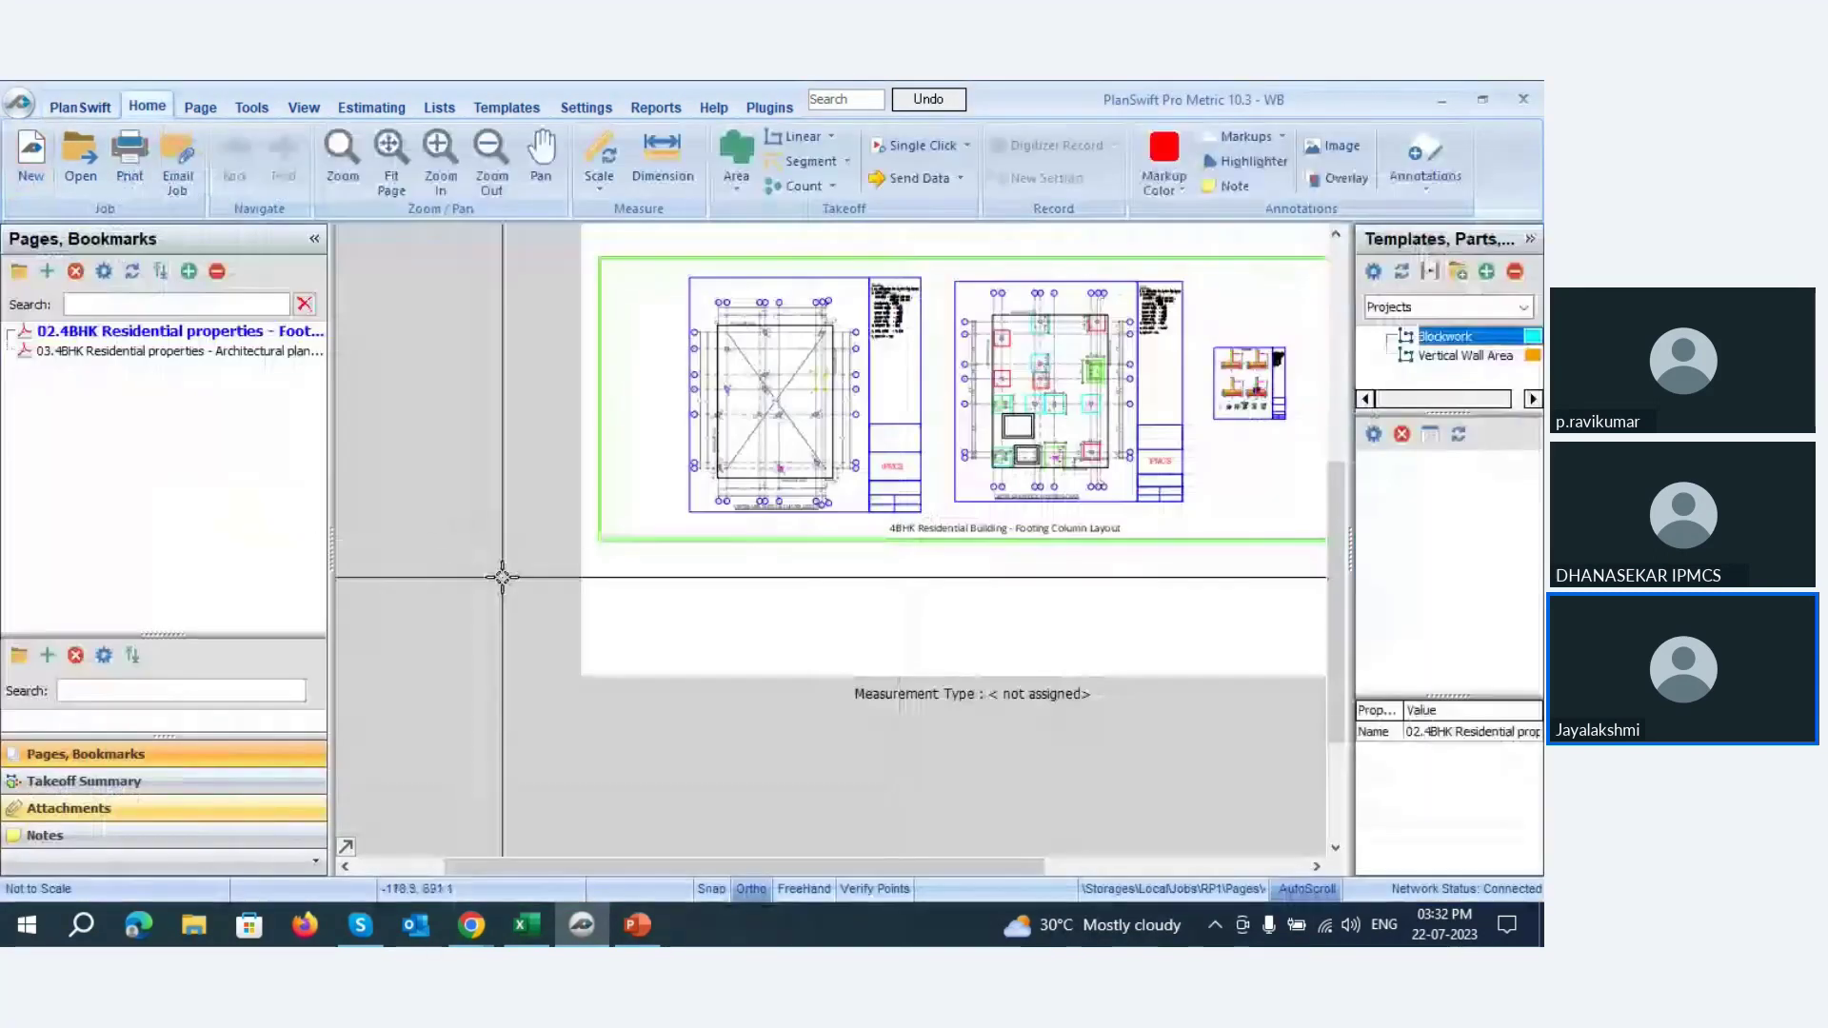
- Examine the drawings on the Footing Column Layout page
right_click(718, 520)
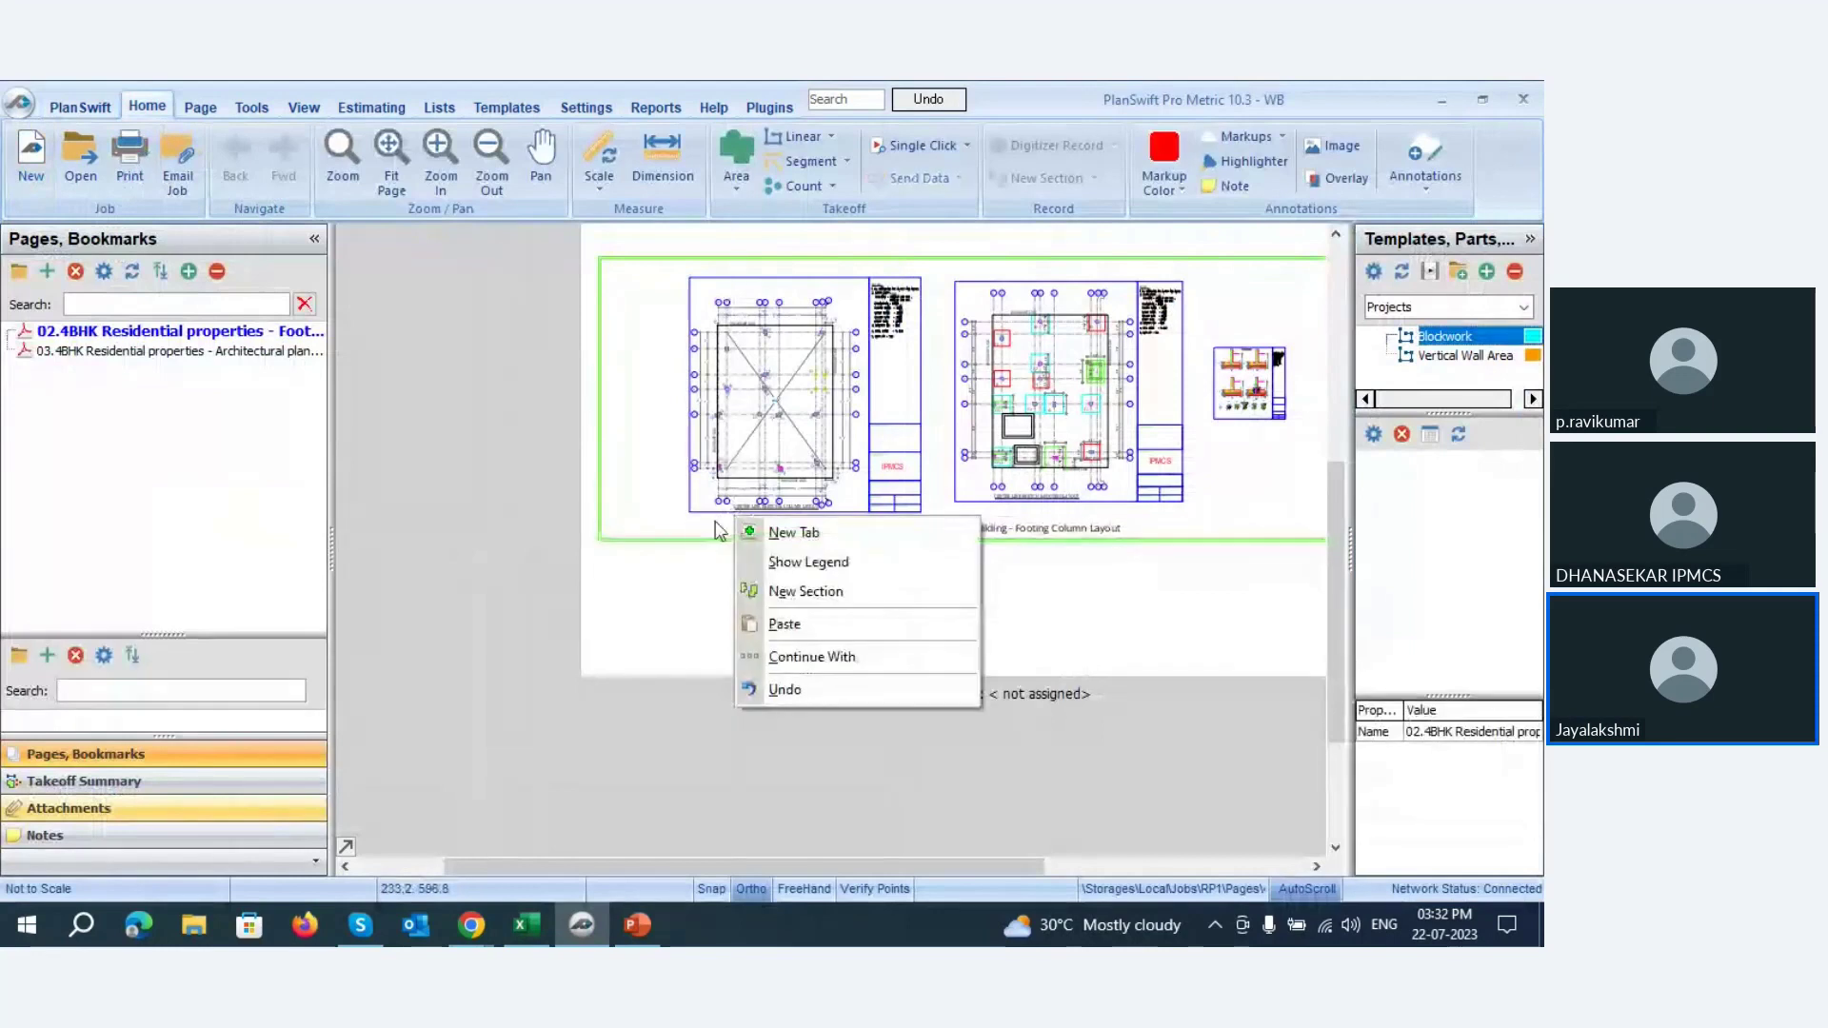
left_click(689, 516)
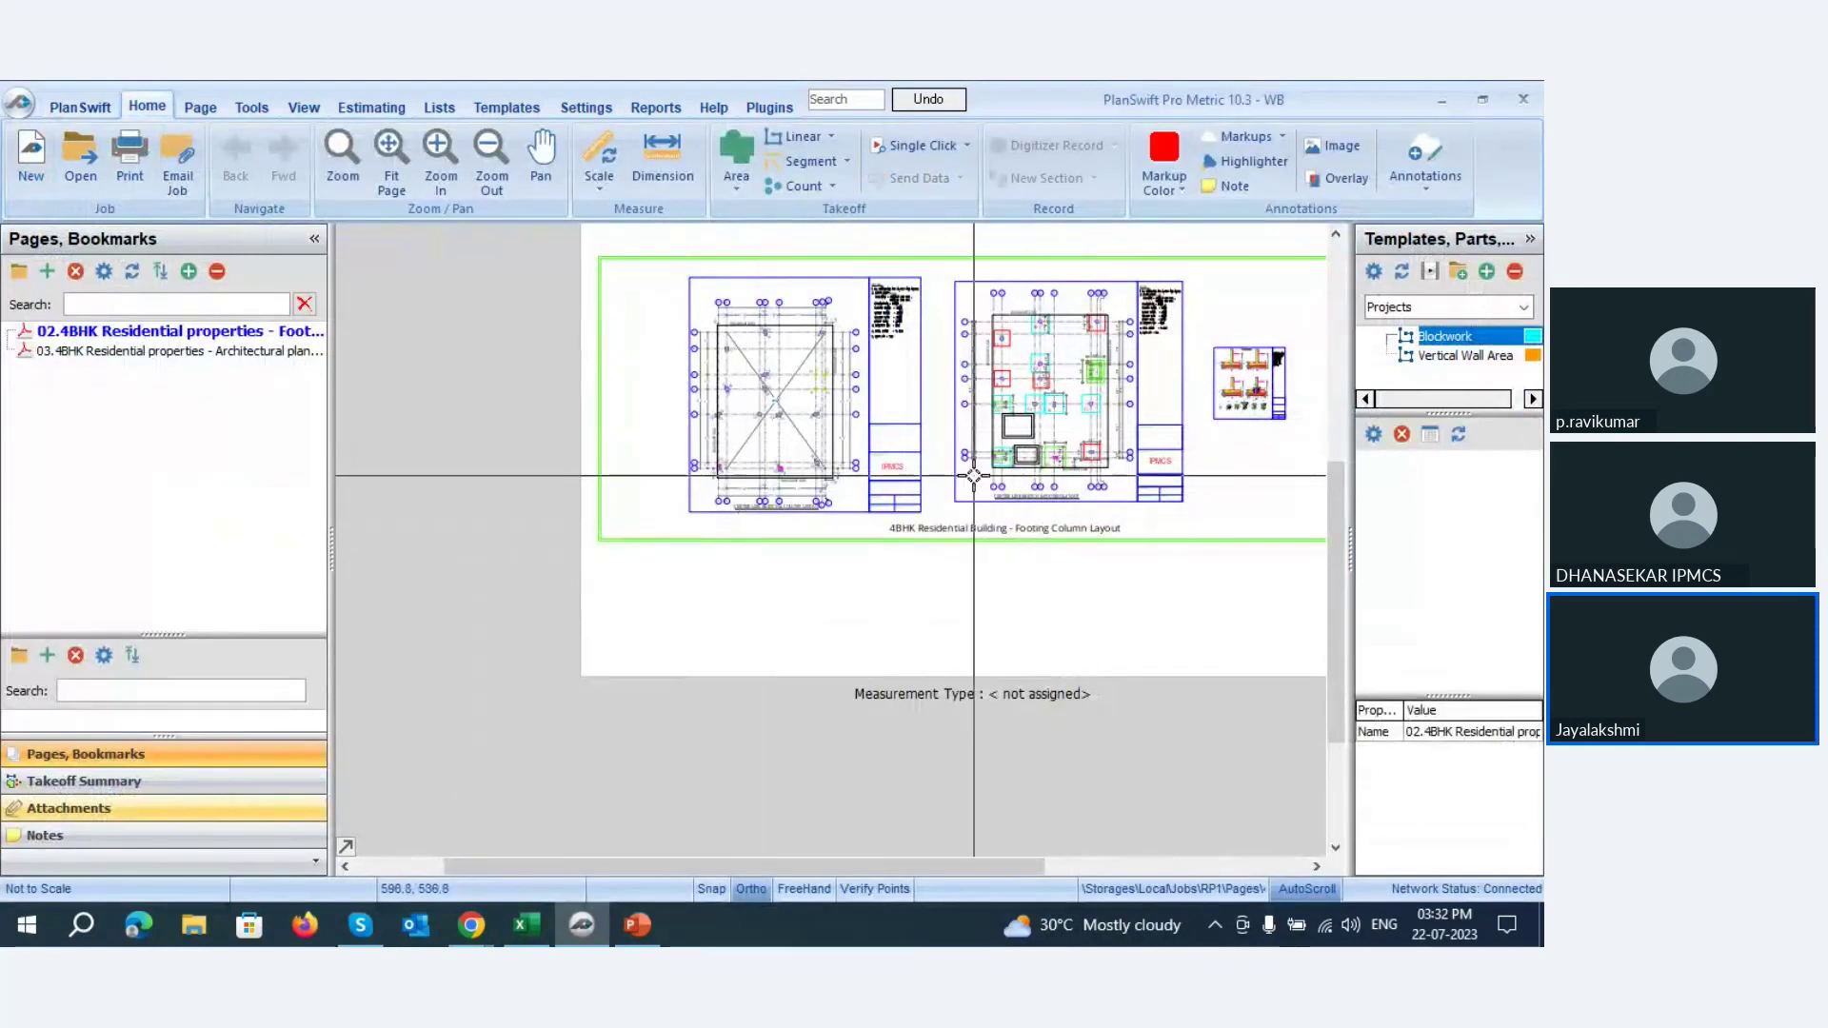
scroll(970, 478, "up", 2)
scroll(834, 374, "down", 2)
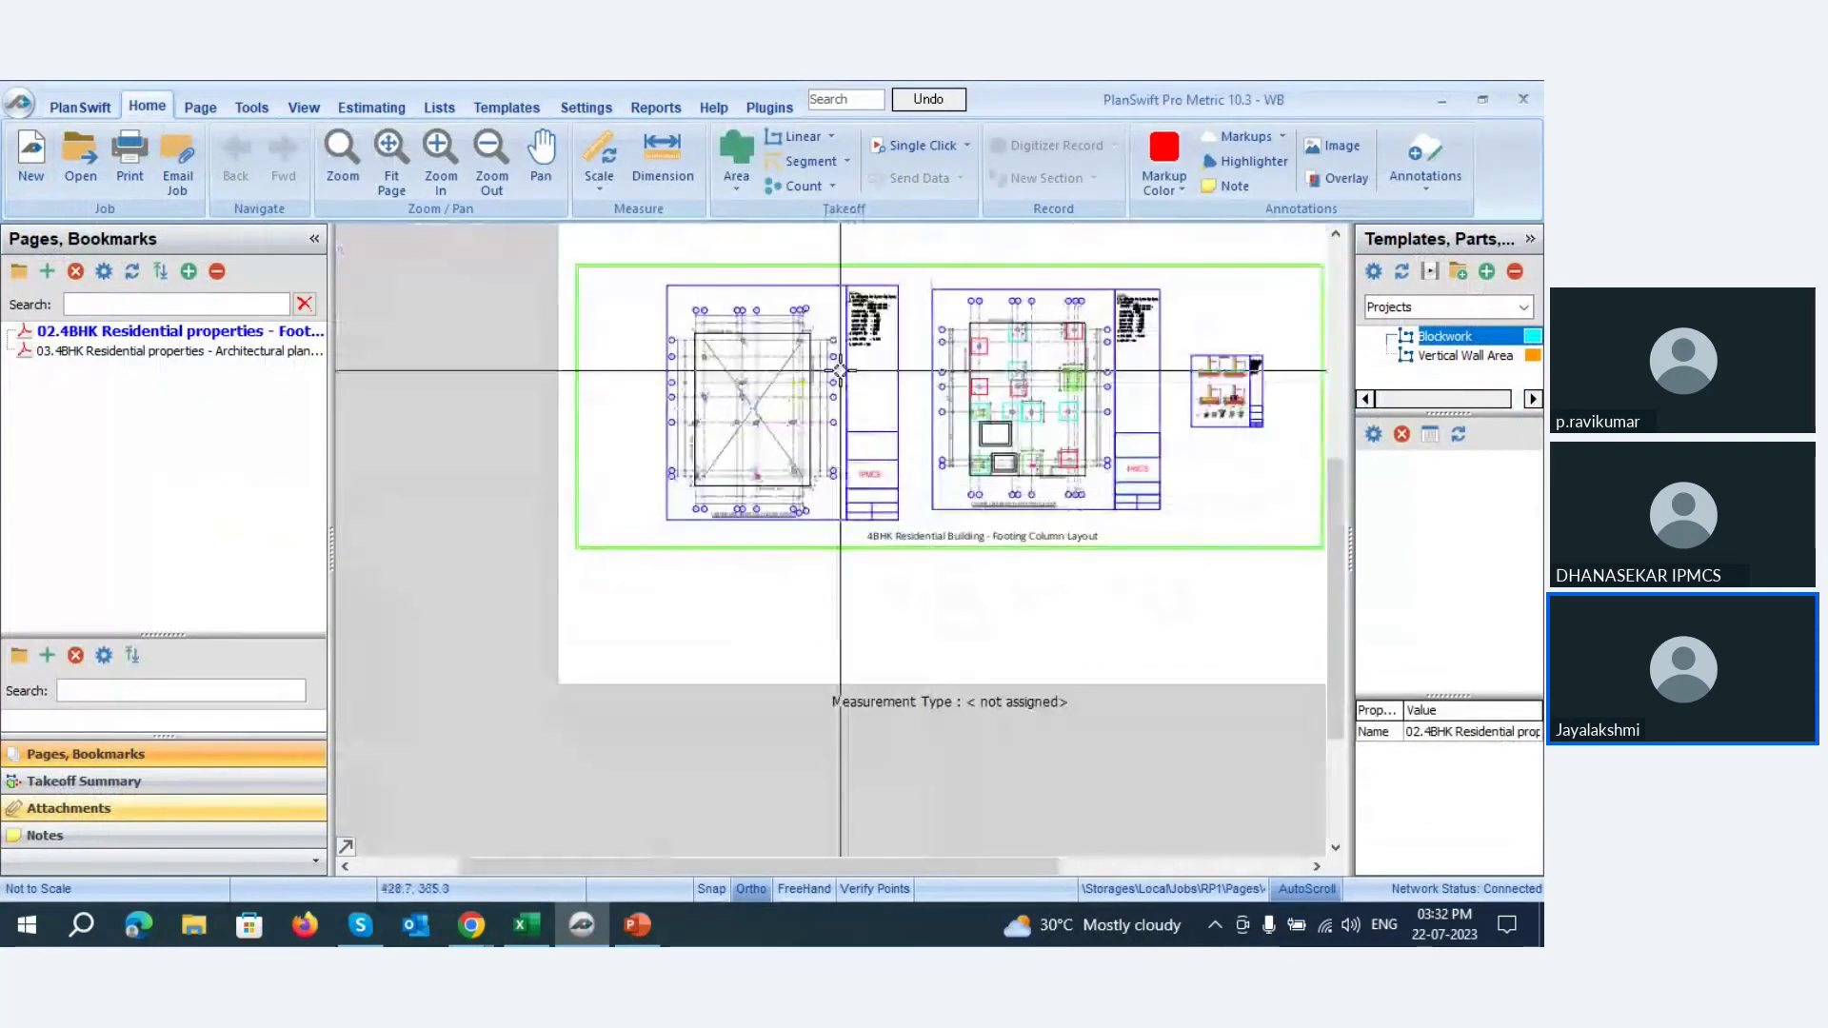
left_click_drag(840, 370, 701, 473)
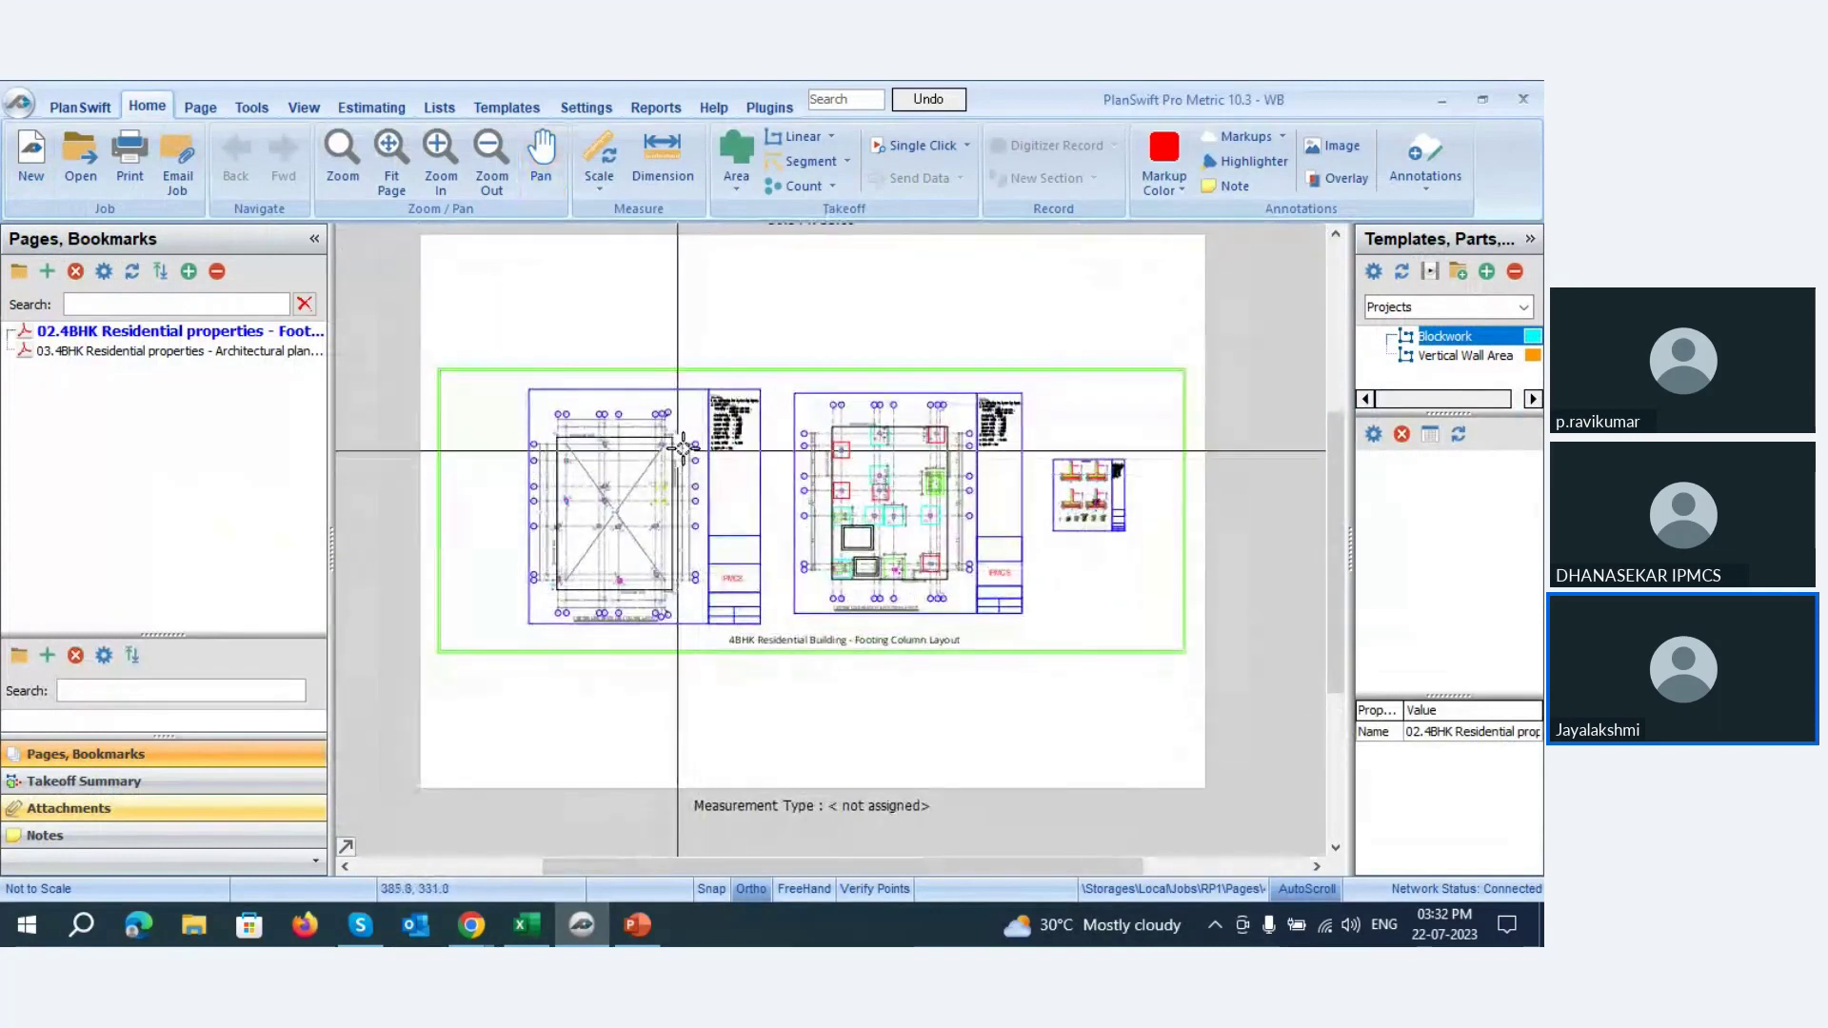
mouse_move(769, 470)
left_mouse_down()
mouse_move(903, 537)
mouse_move(739, 467)
left_mouse_up()
scroll(751, 524, "up", 5)
scroll(751, 525, "down", 6)
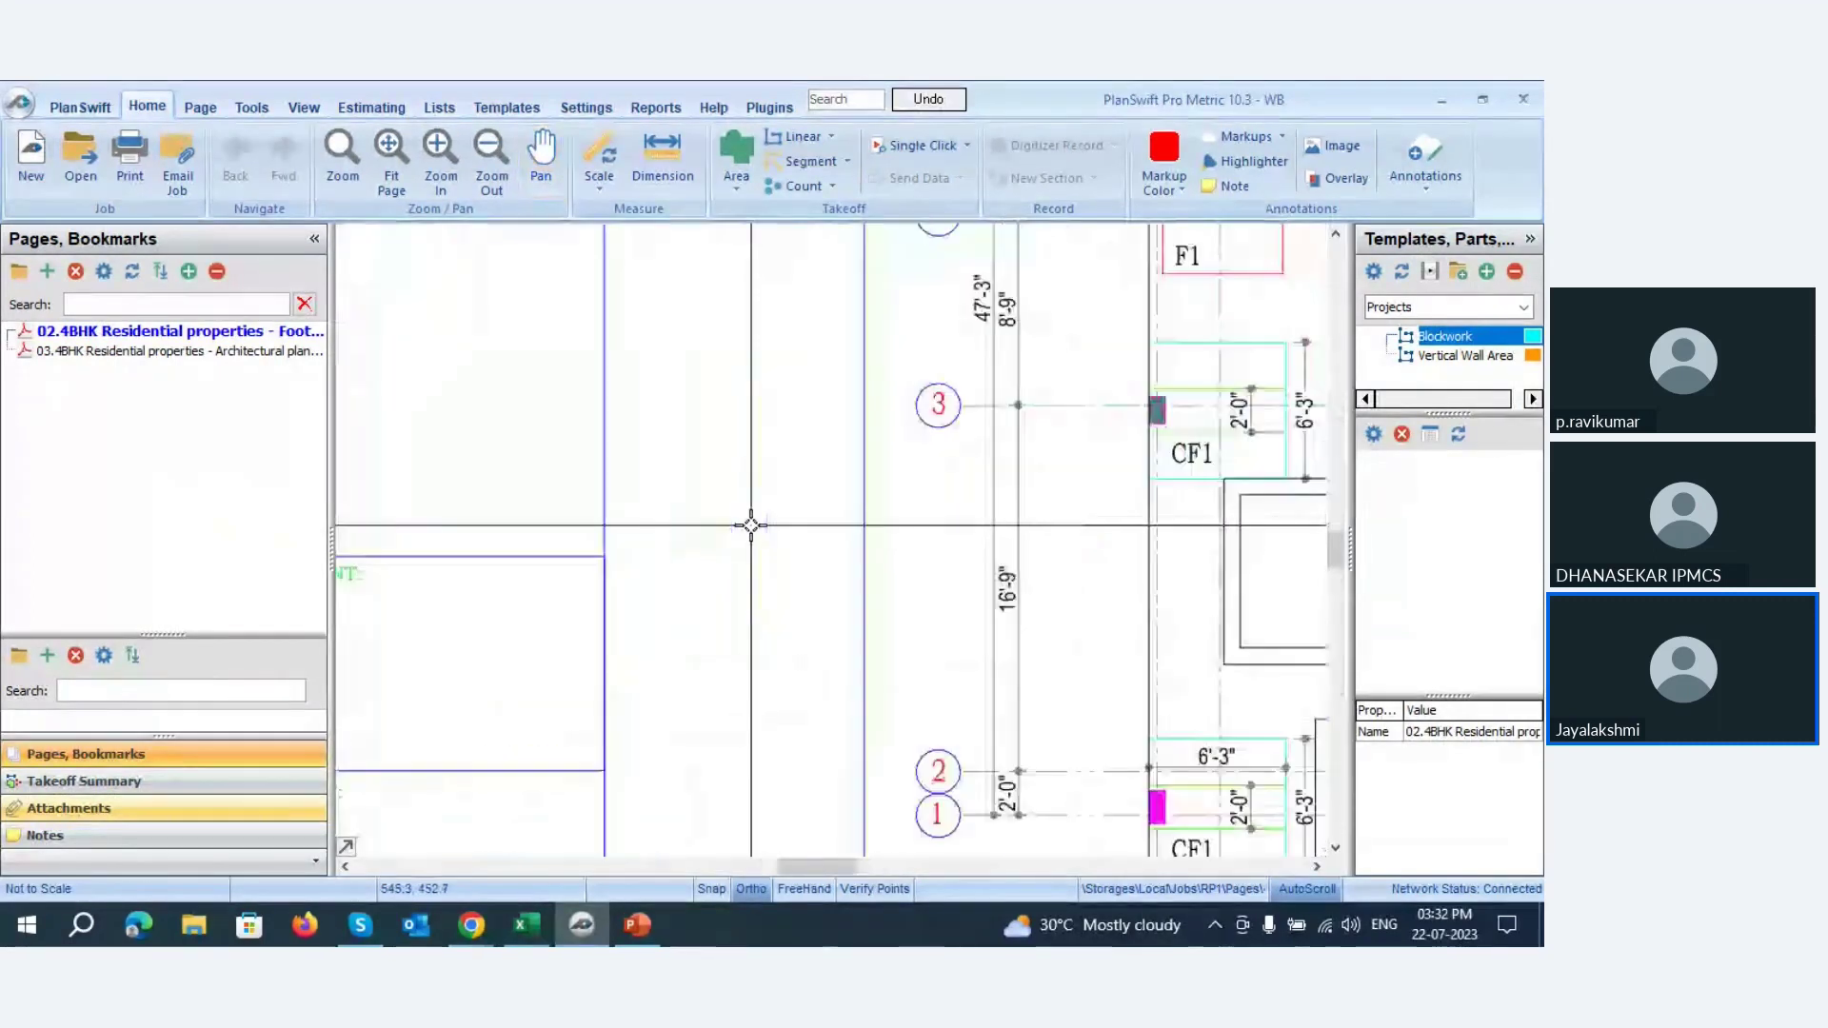
scroll(938, 522, "down", 2)
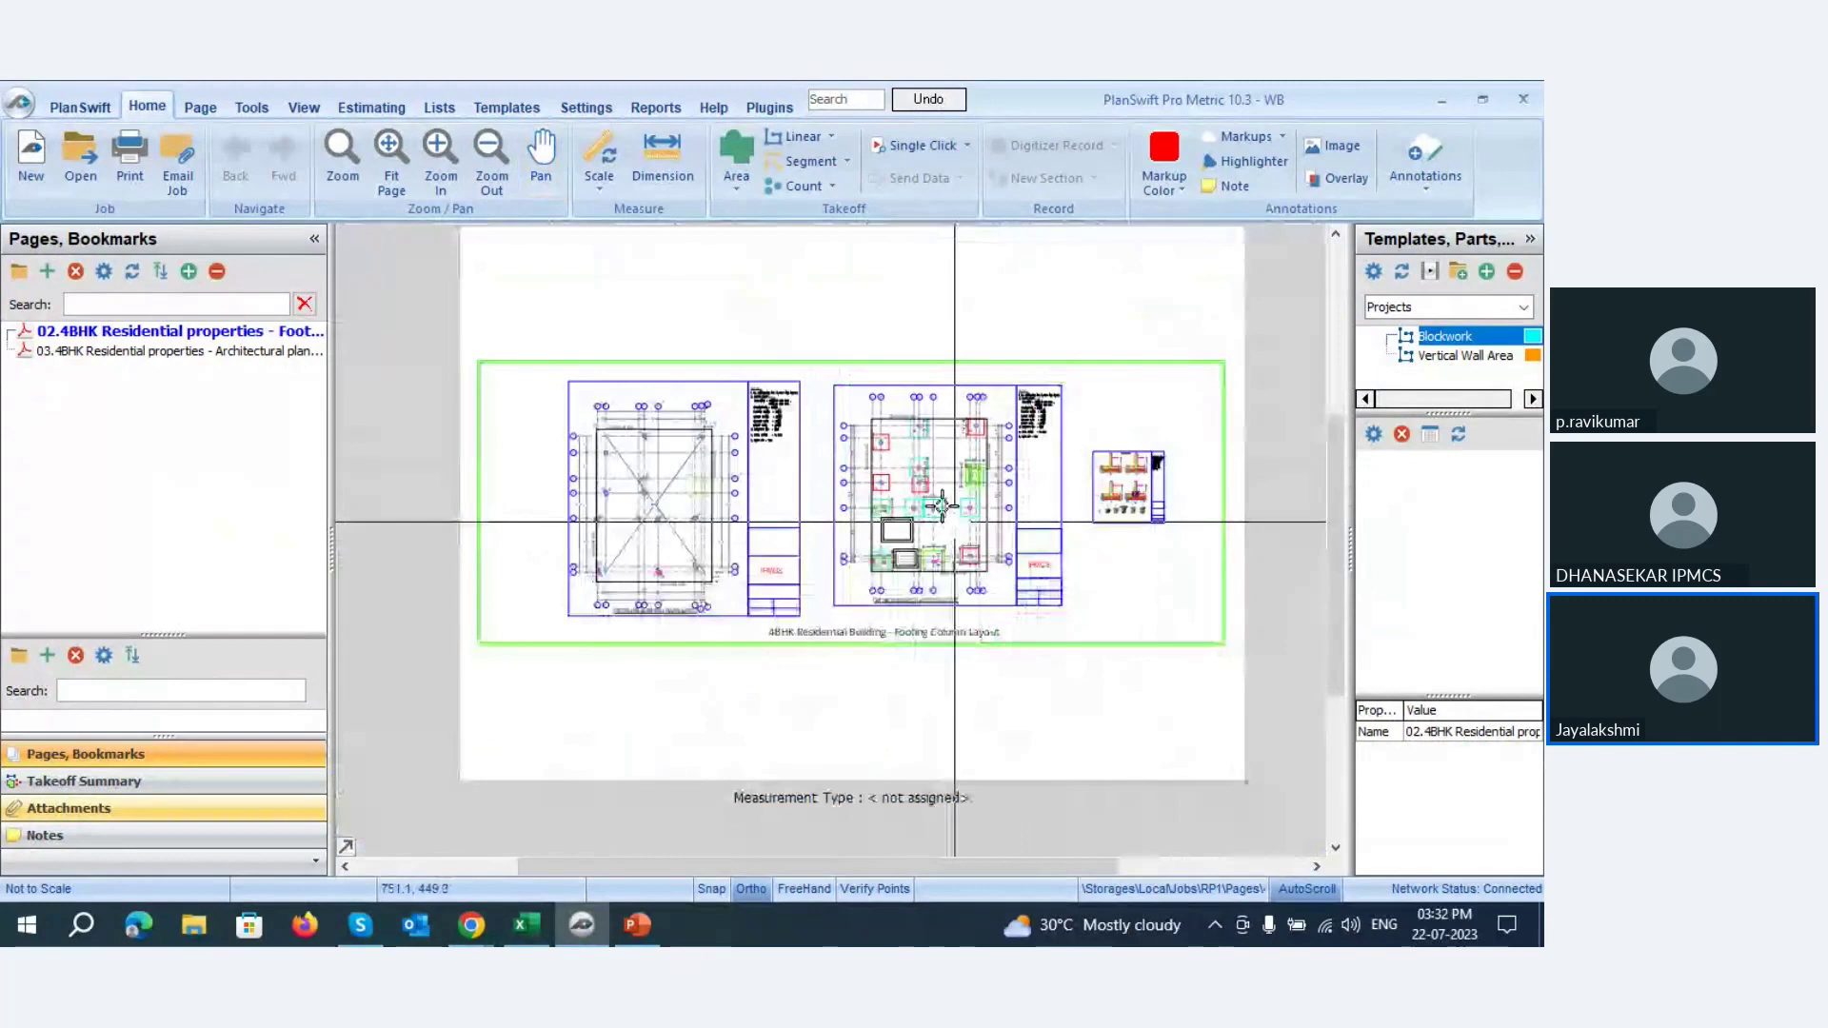
scroll(1076, 428, "up", 2)
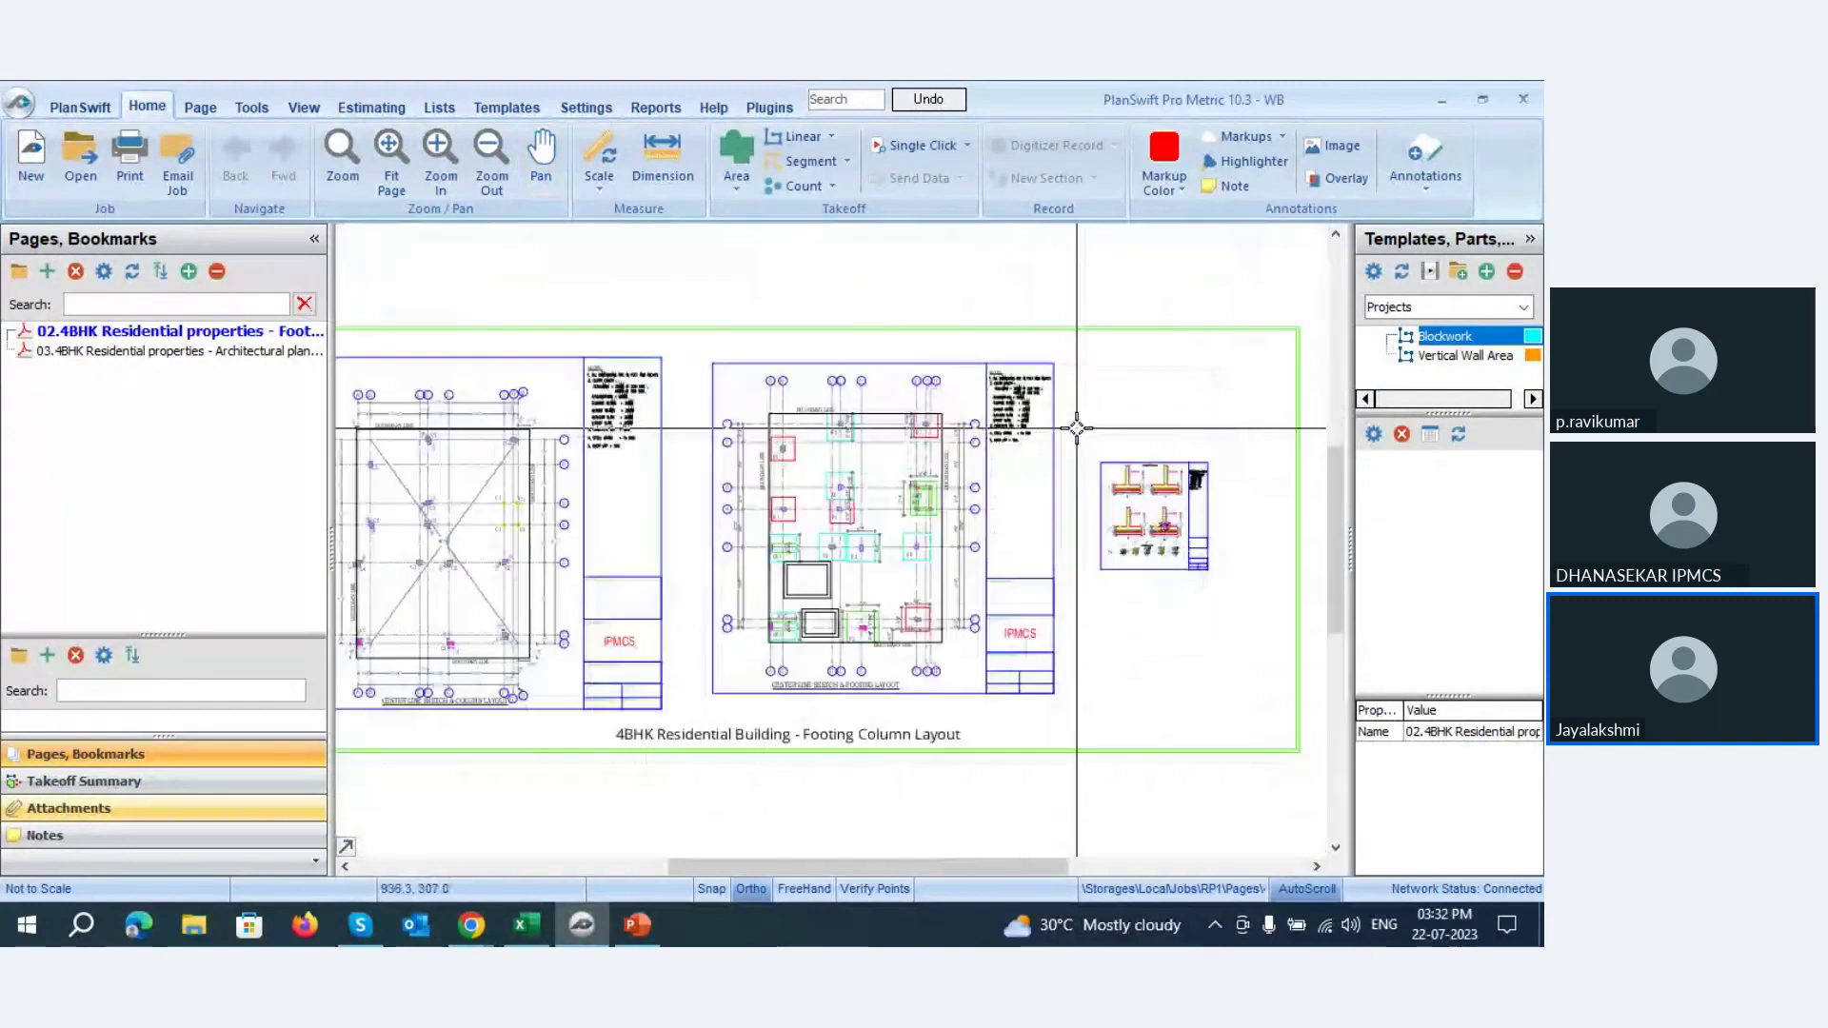
left_click(150, 331)
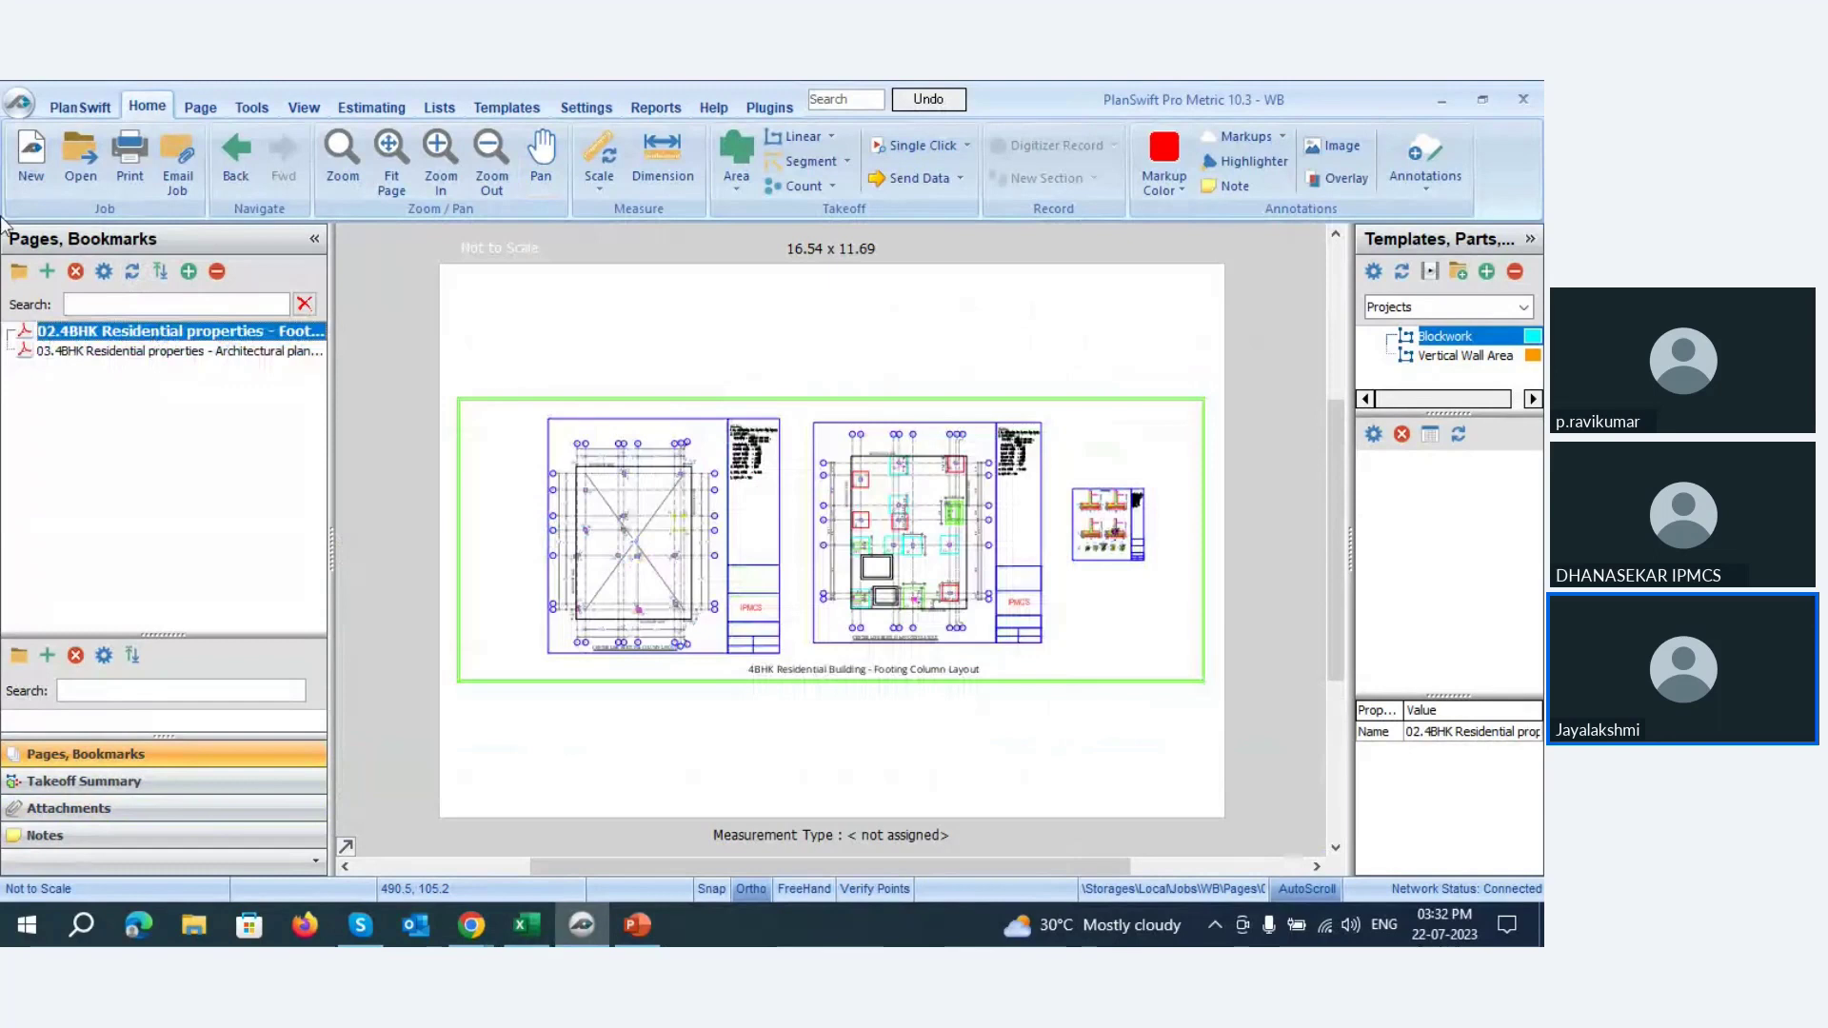
- Open the Architectural plan layout page and examine its ground floor plan and dimensions
left_click(145, 350)
scroll(704, 556, "up", 5)
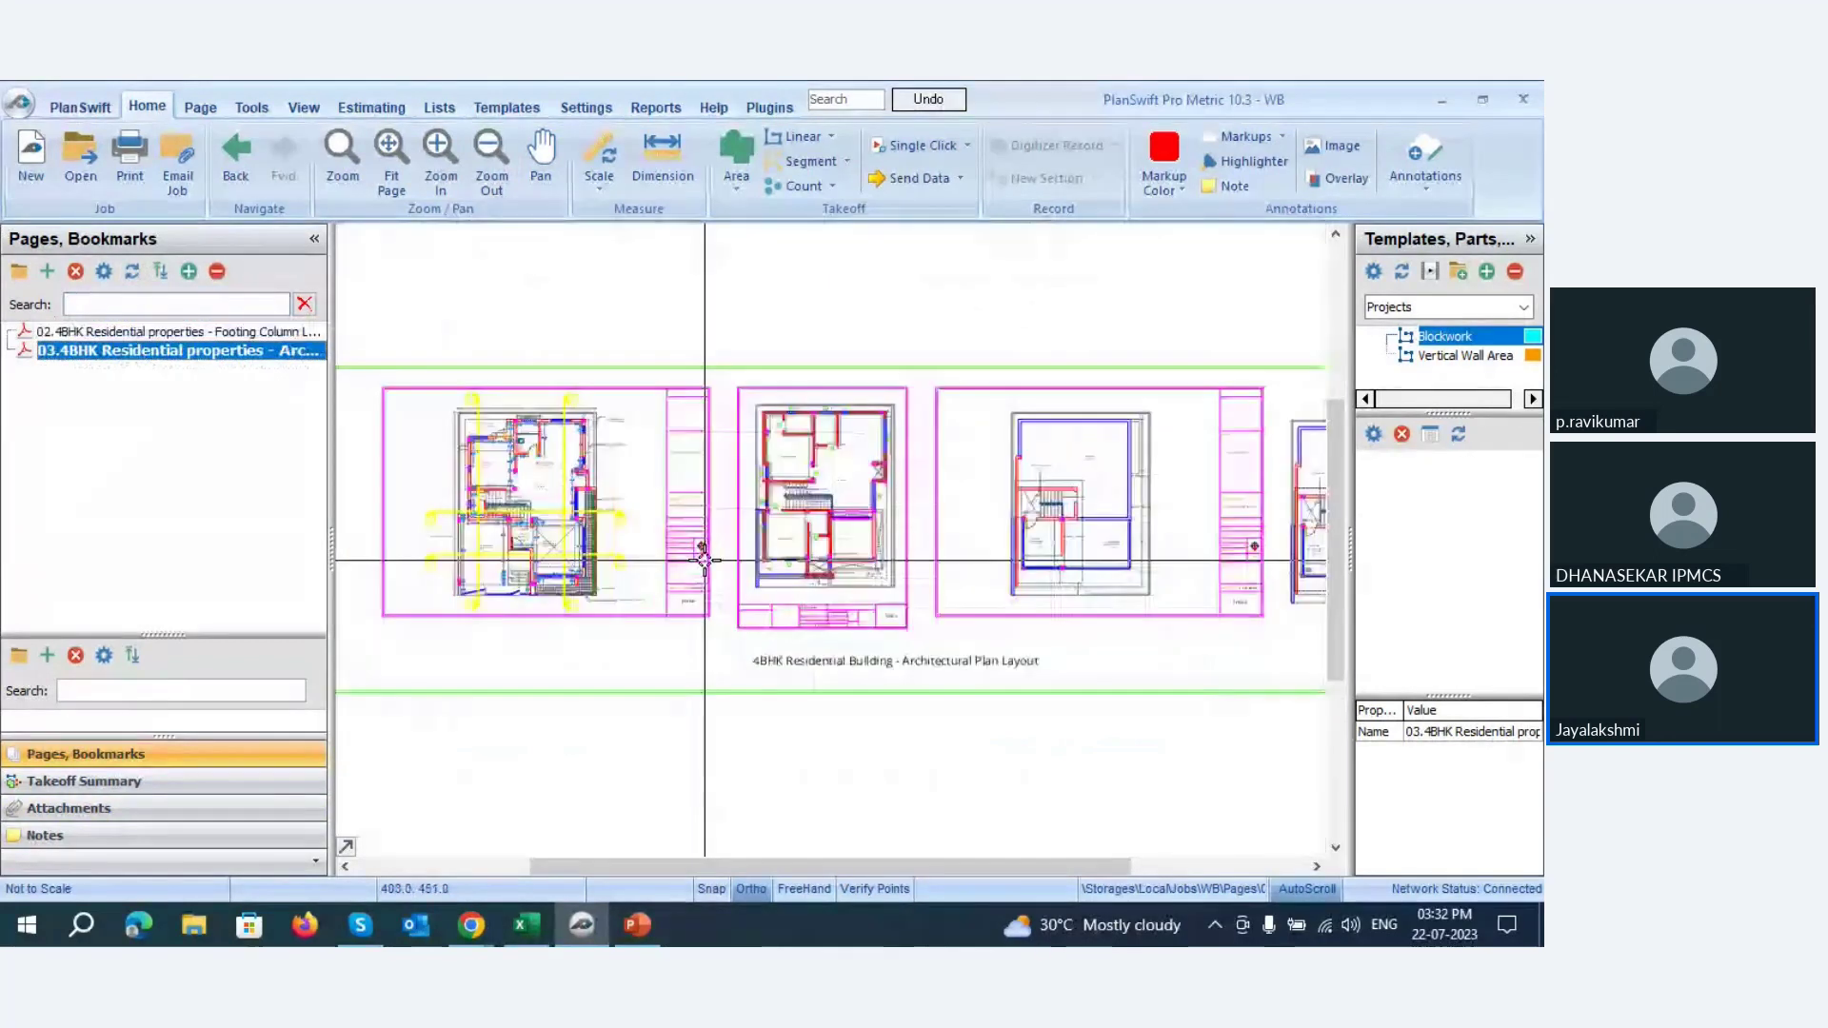
scroll(700, 543, "down", 6)
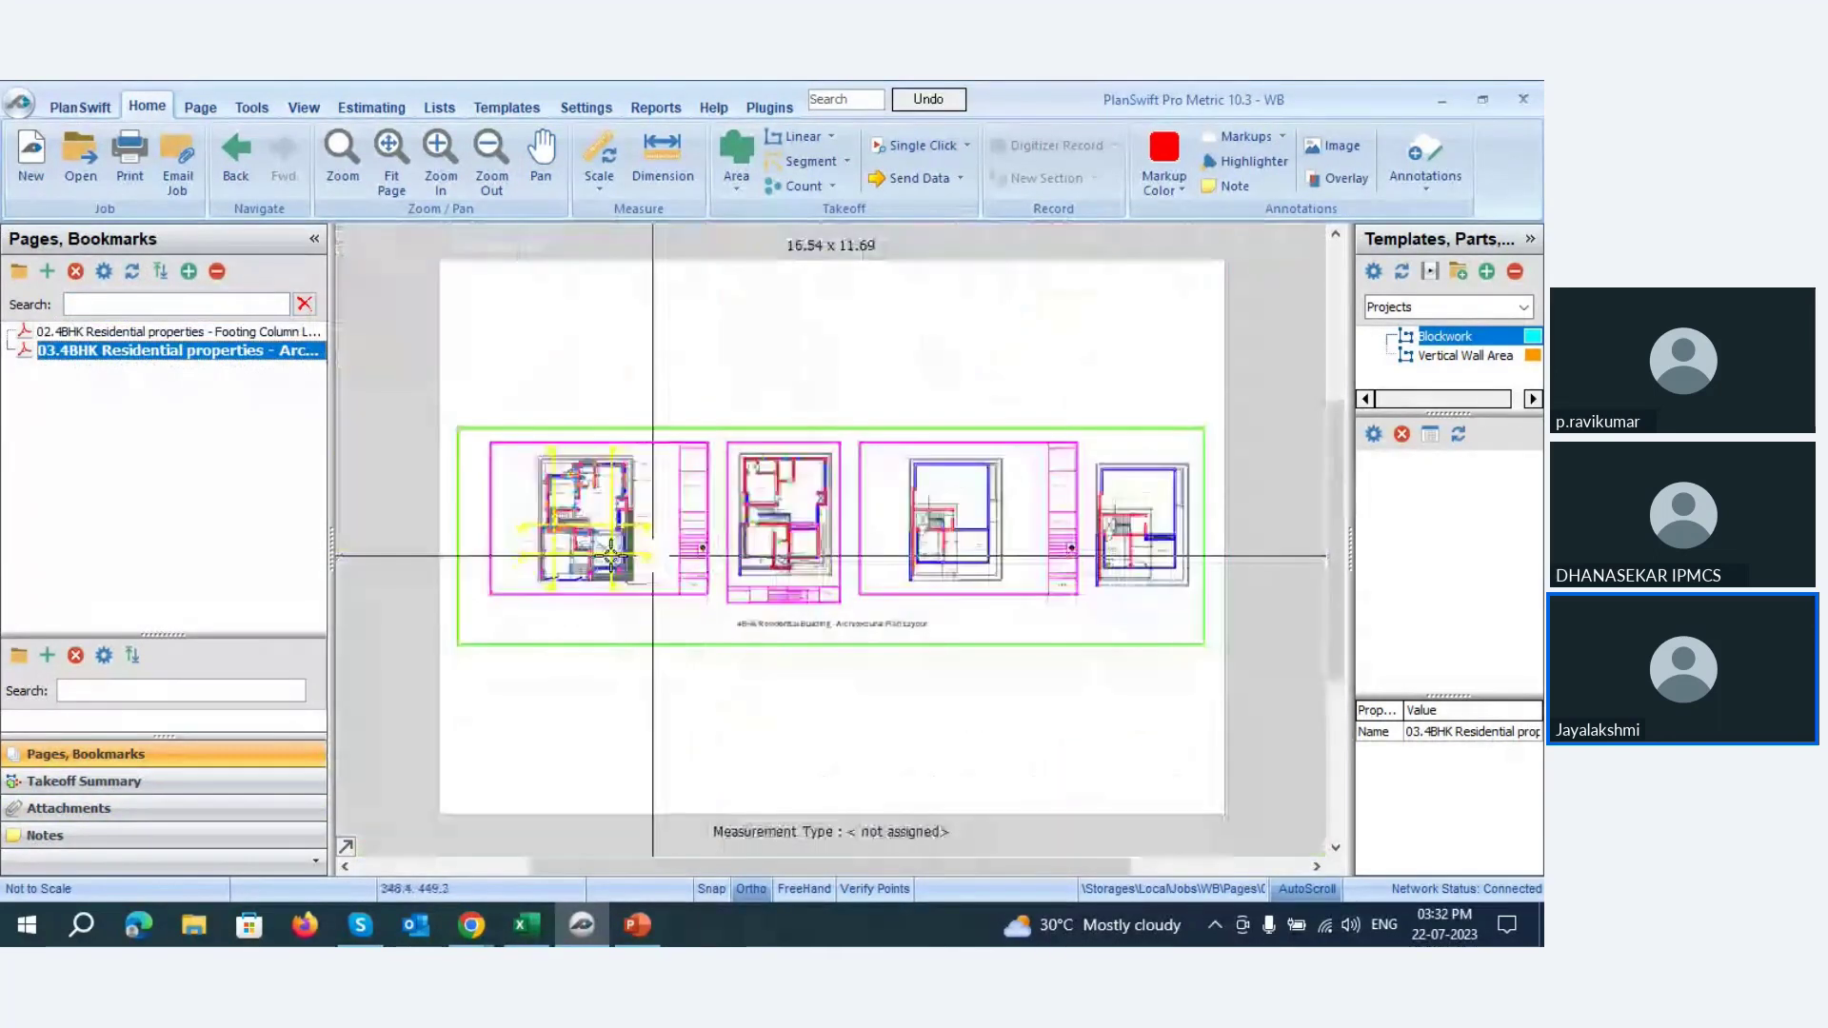
scroll(612, 530, "up", 3)
scroll(614, 522, "down", 3)
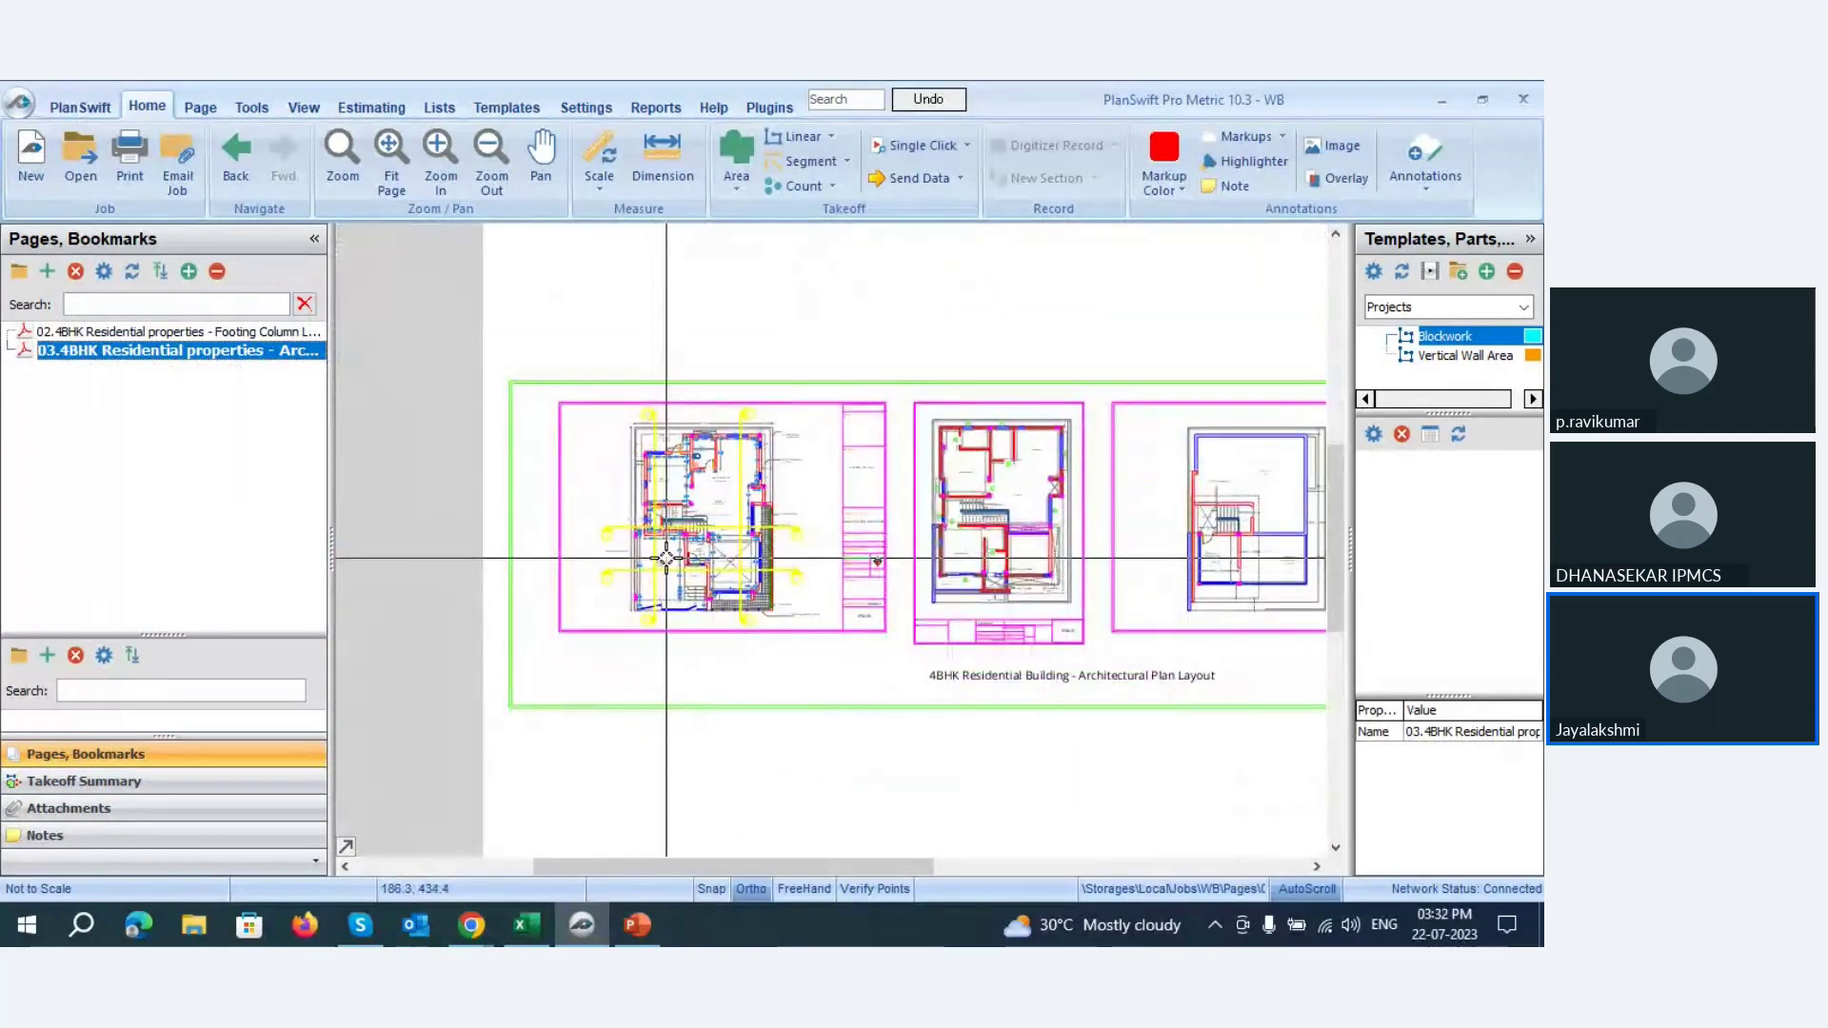
scroll(687, 425, "up", 5)
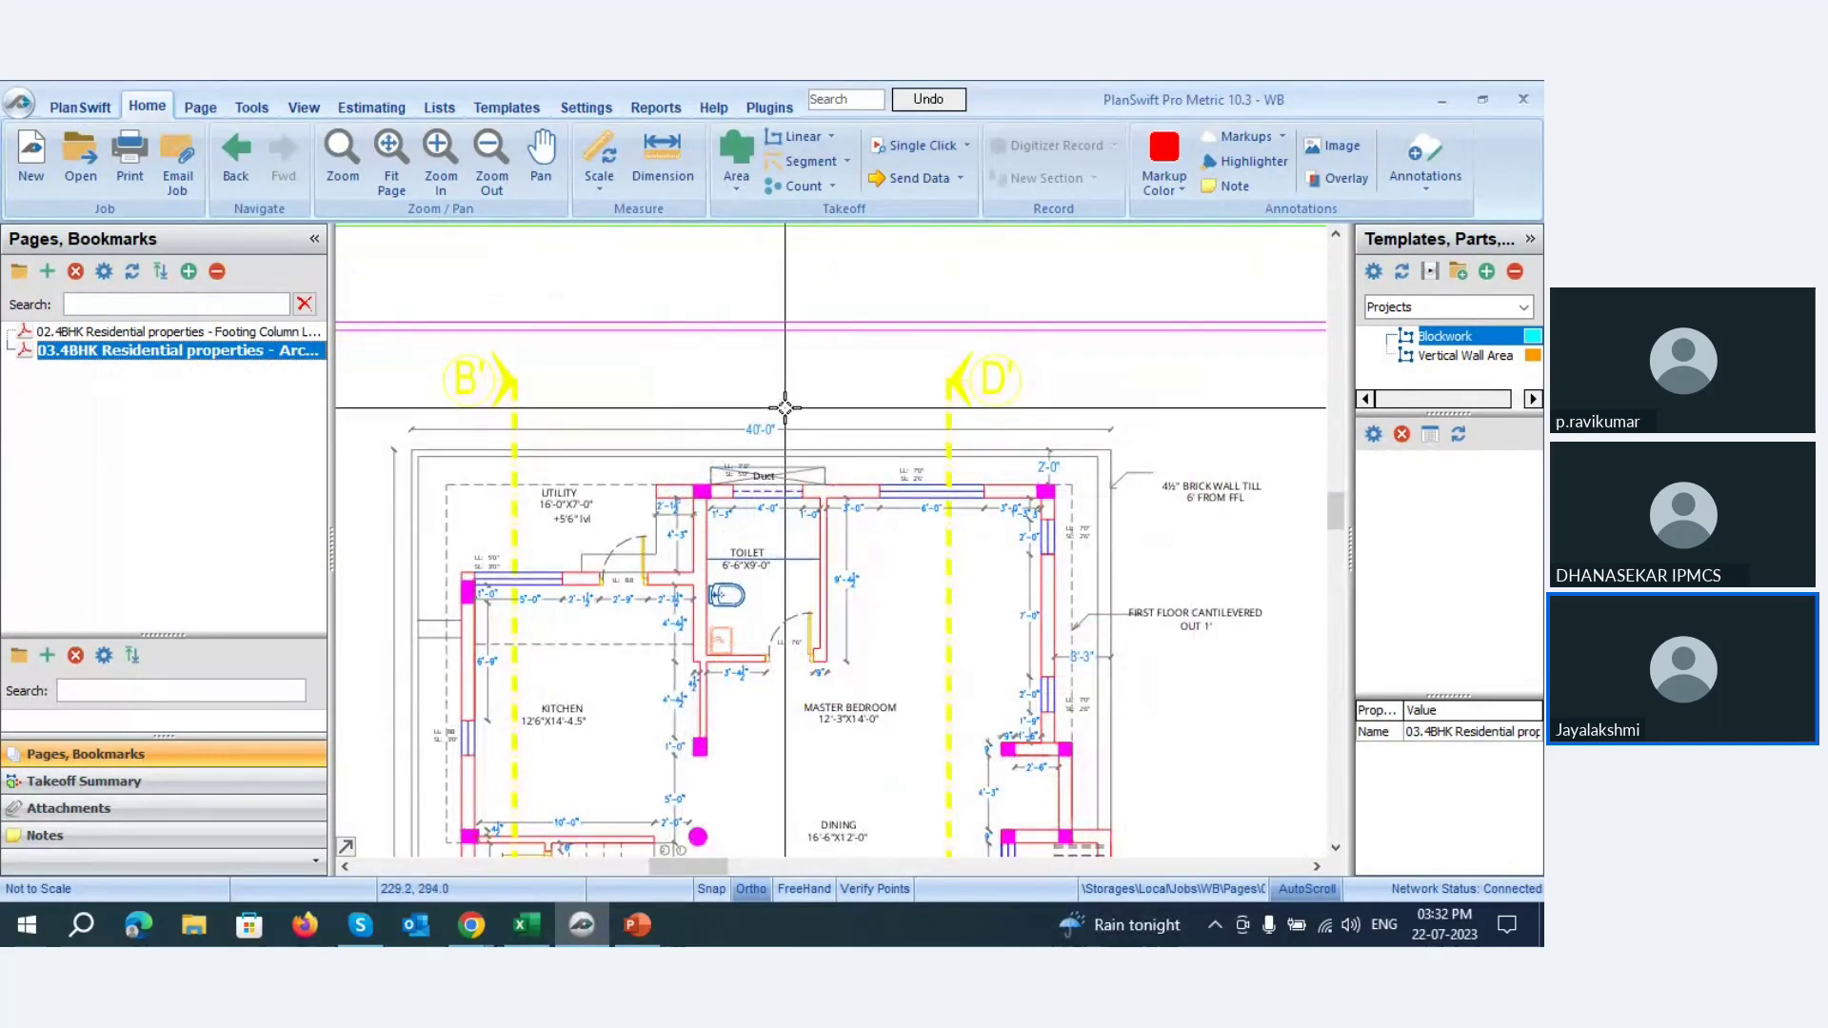
scroll(784, 408, "down", 5)
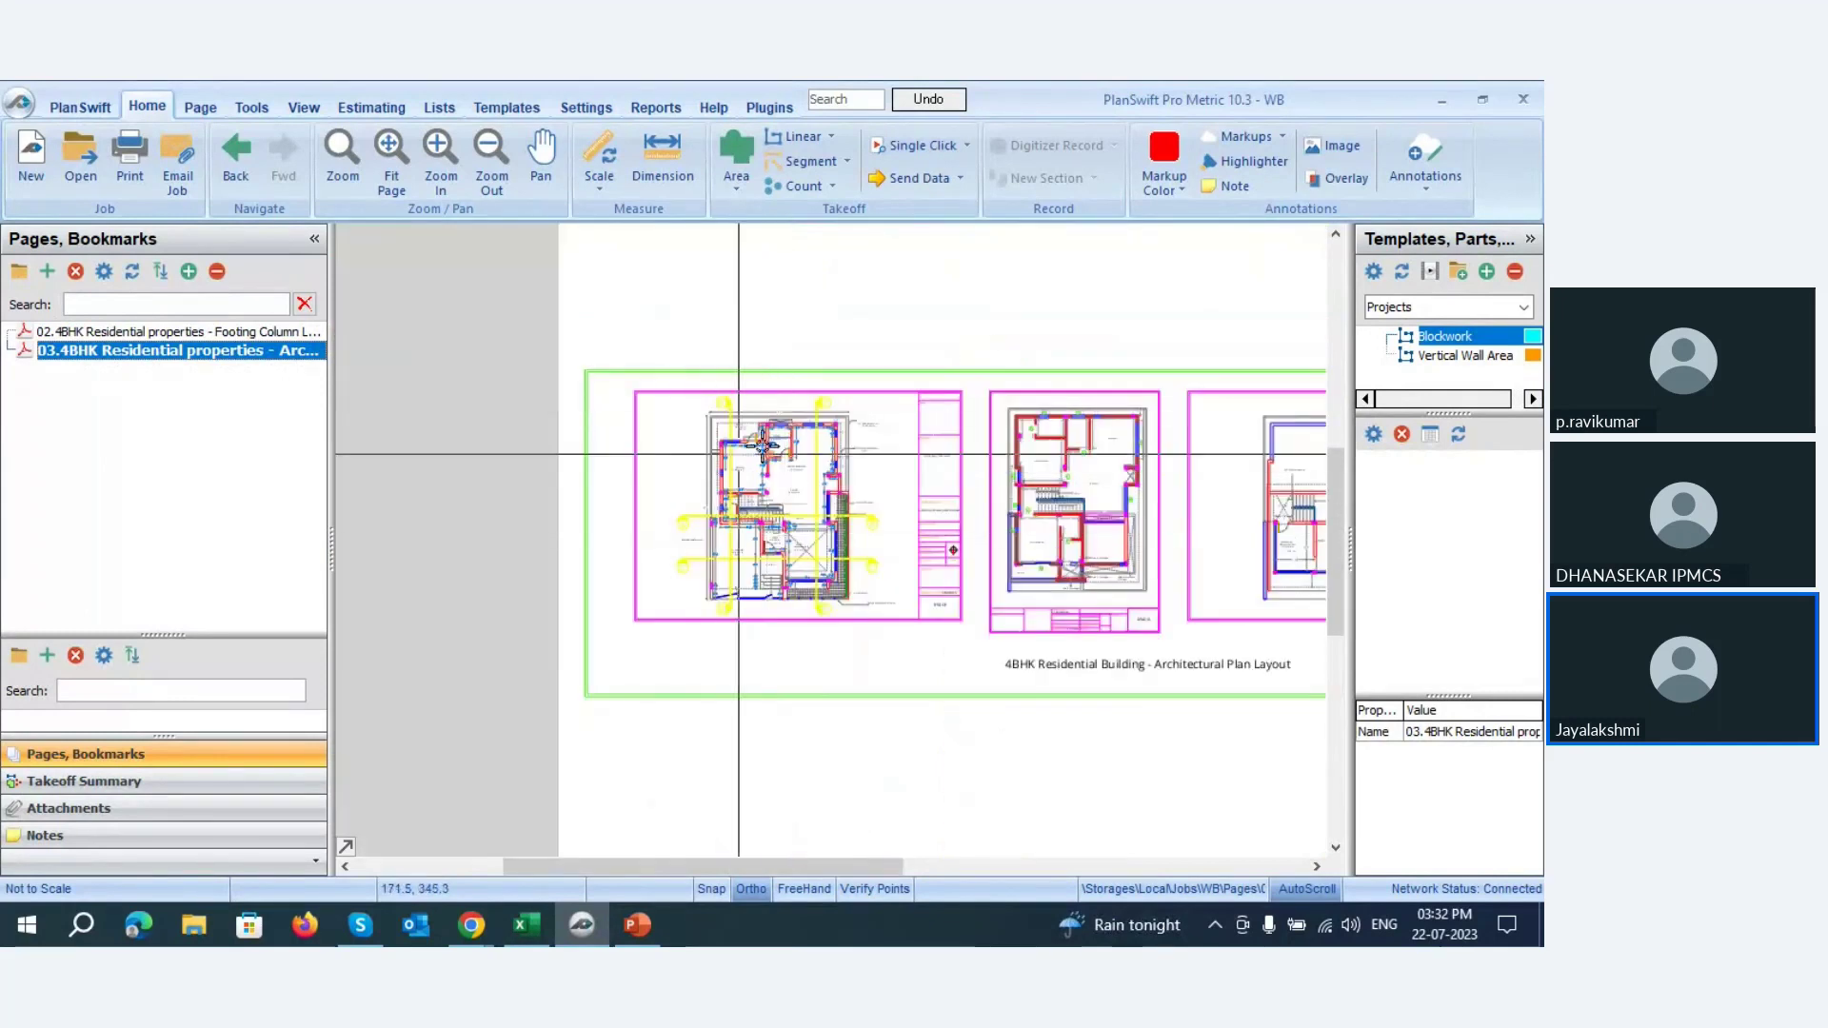
scroll(784, 412, "up", 3)
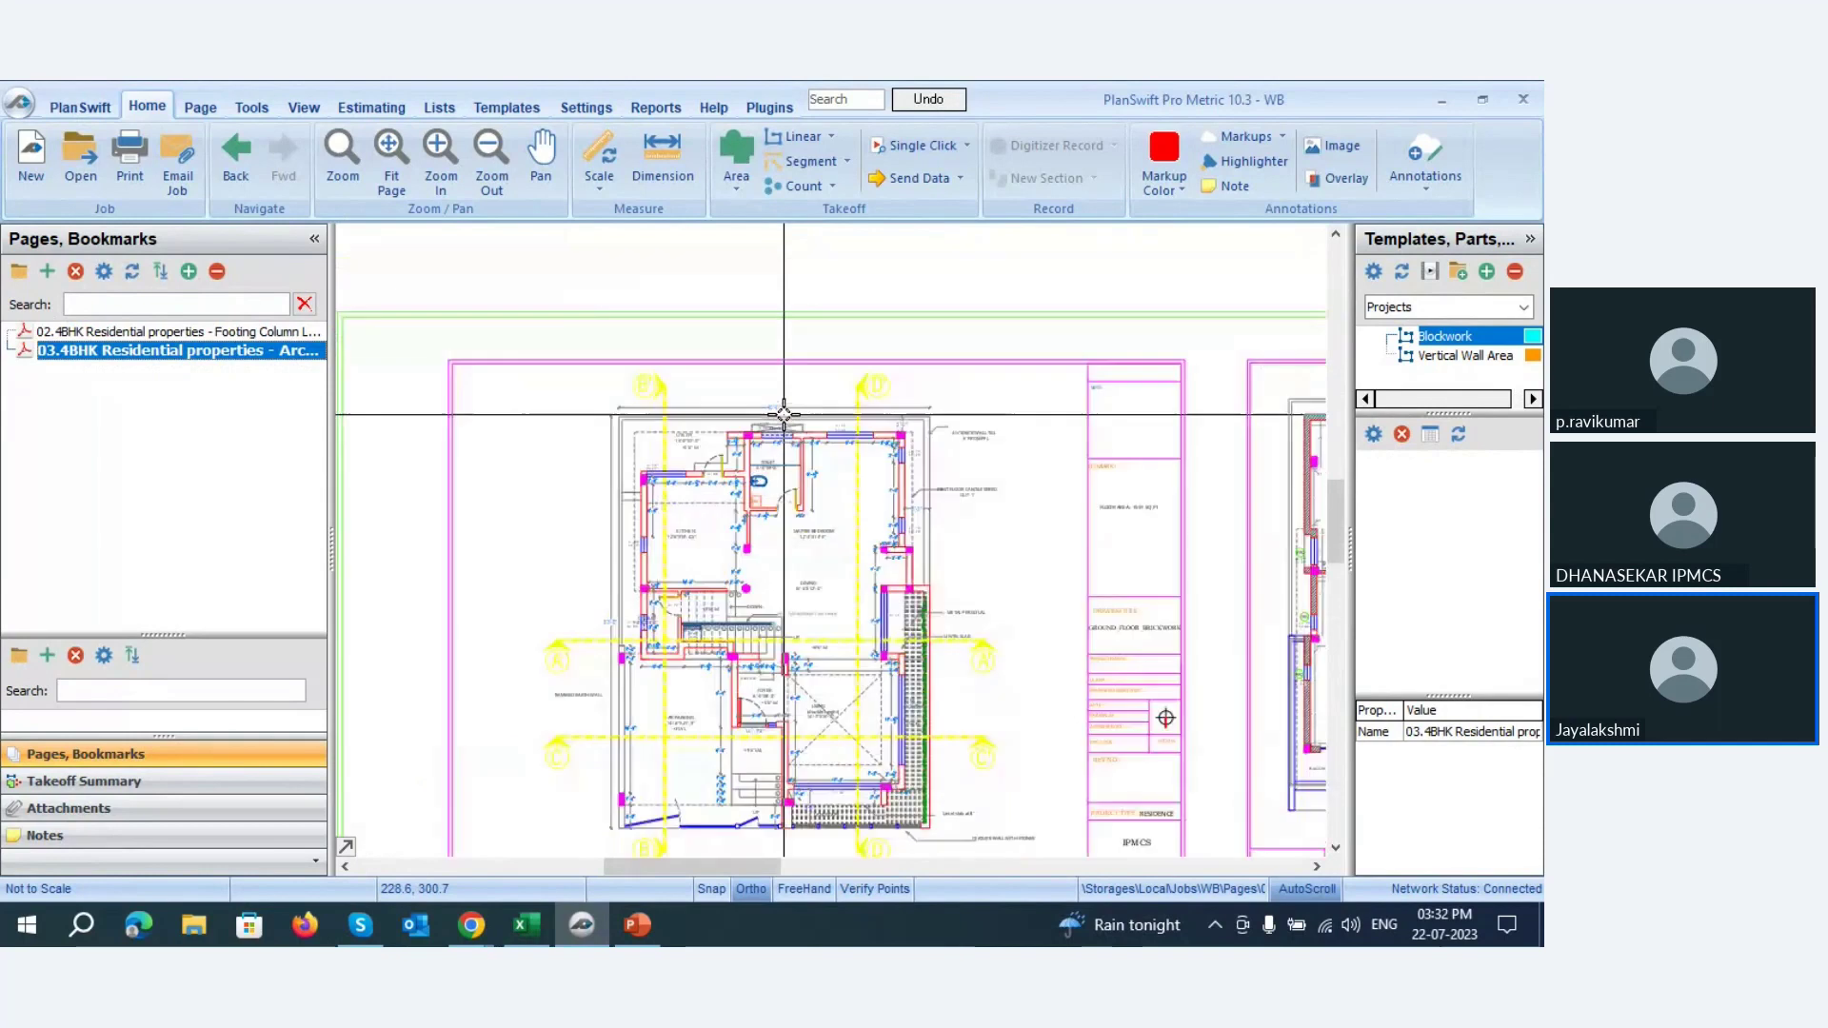
- Start scaling the architectural plan page with a known standard length of 40 feet 0 inches
scroll(590, 607, "up", 3)
scroll(590, 609, "down", 2)
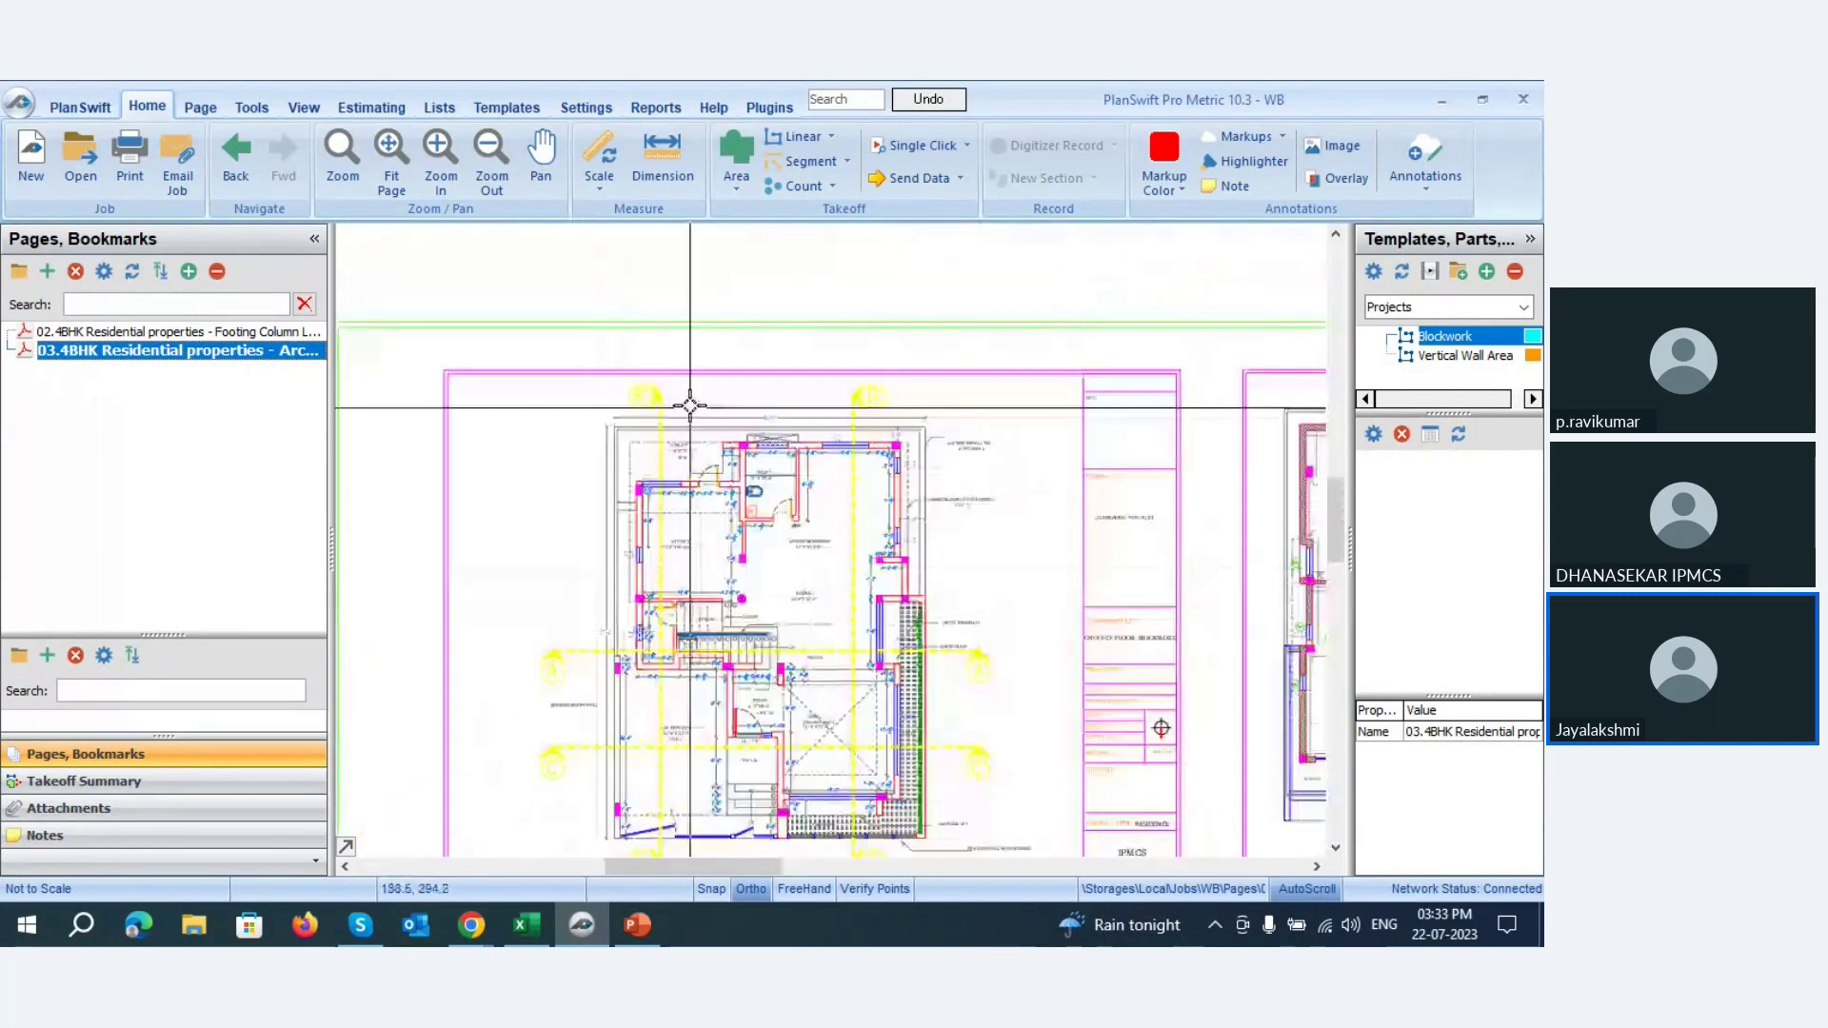
scroll(685, 400, "up", 3)
scroll(685, 400, "down", 1)
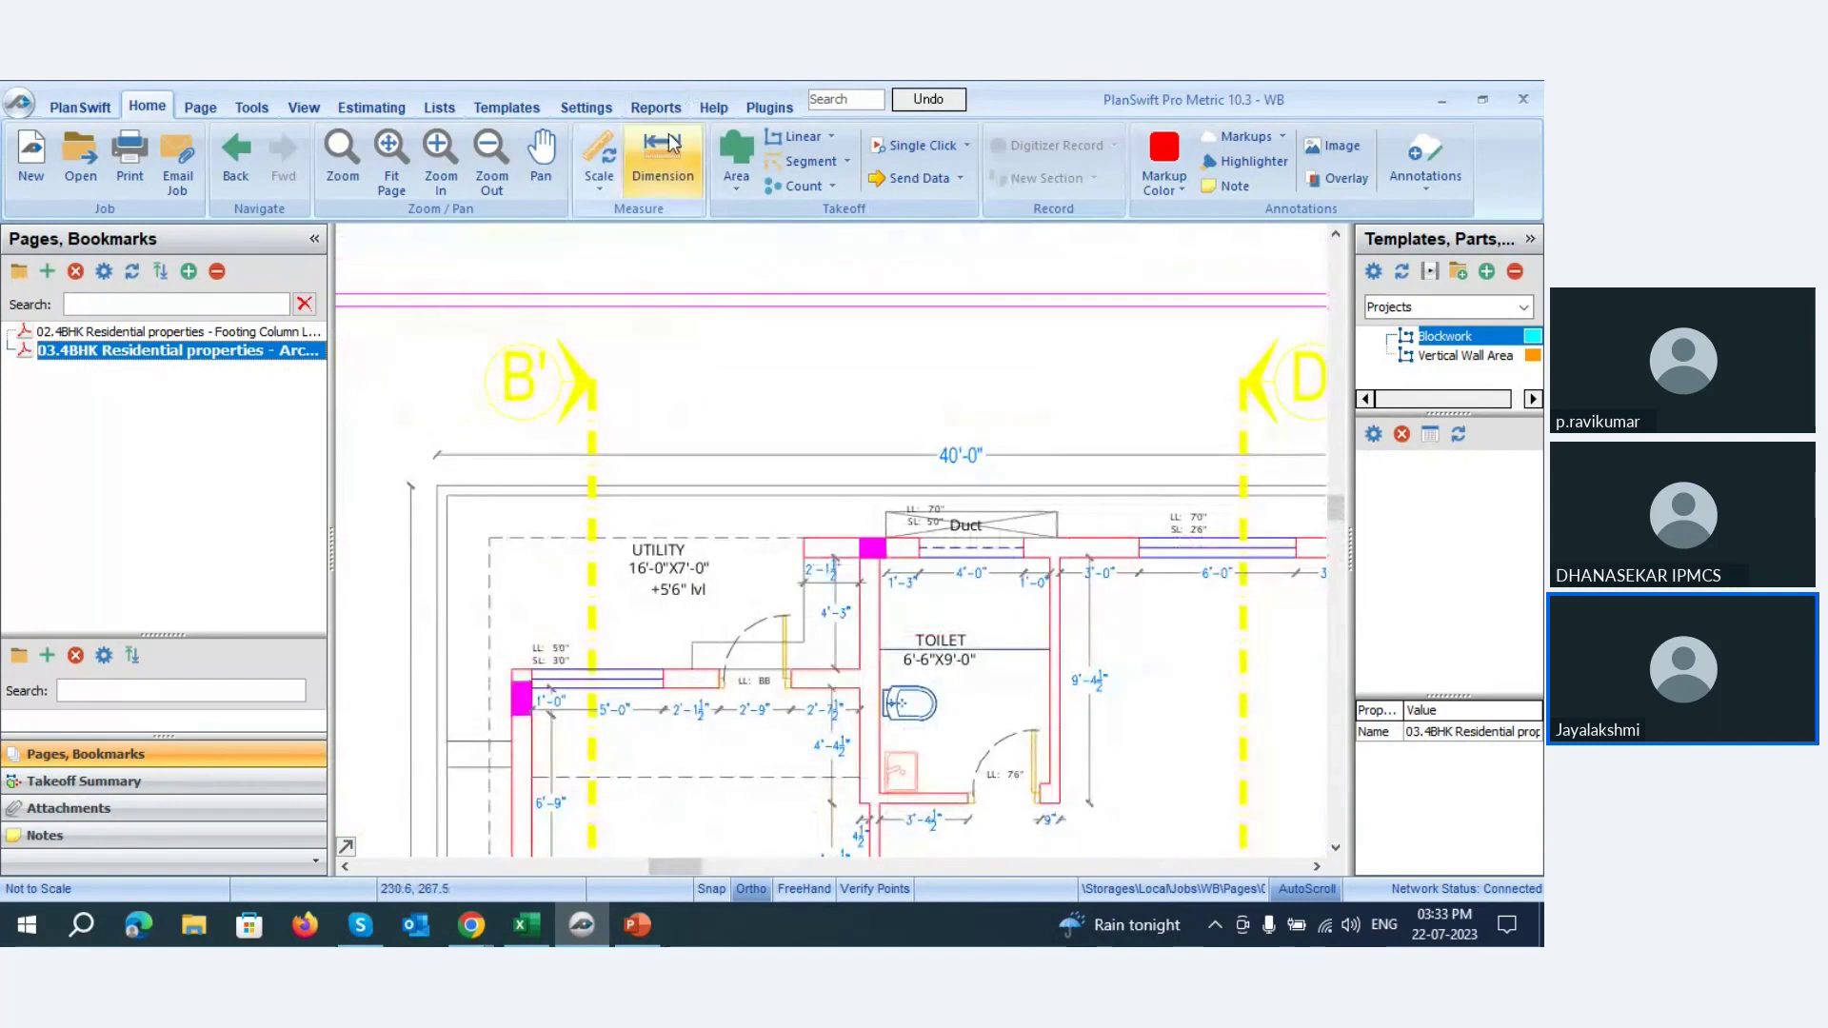
left_click(599, 149)
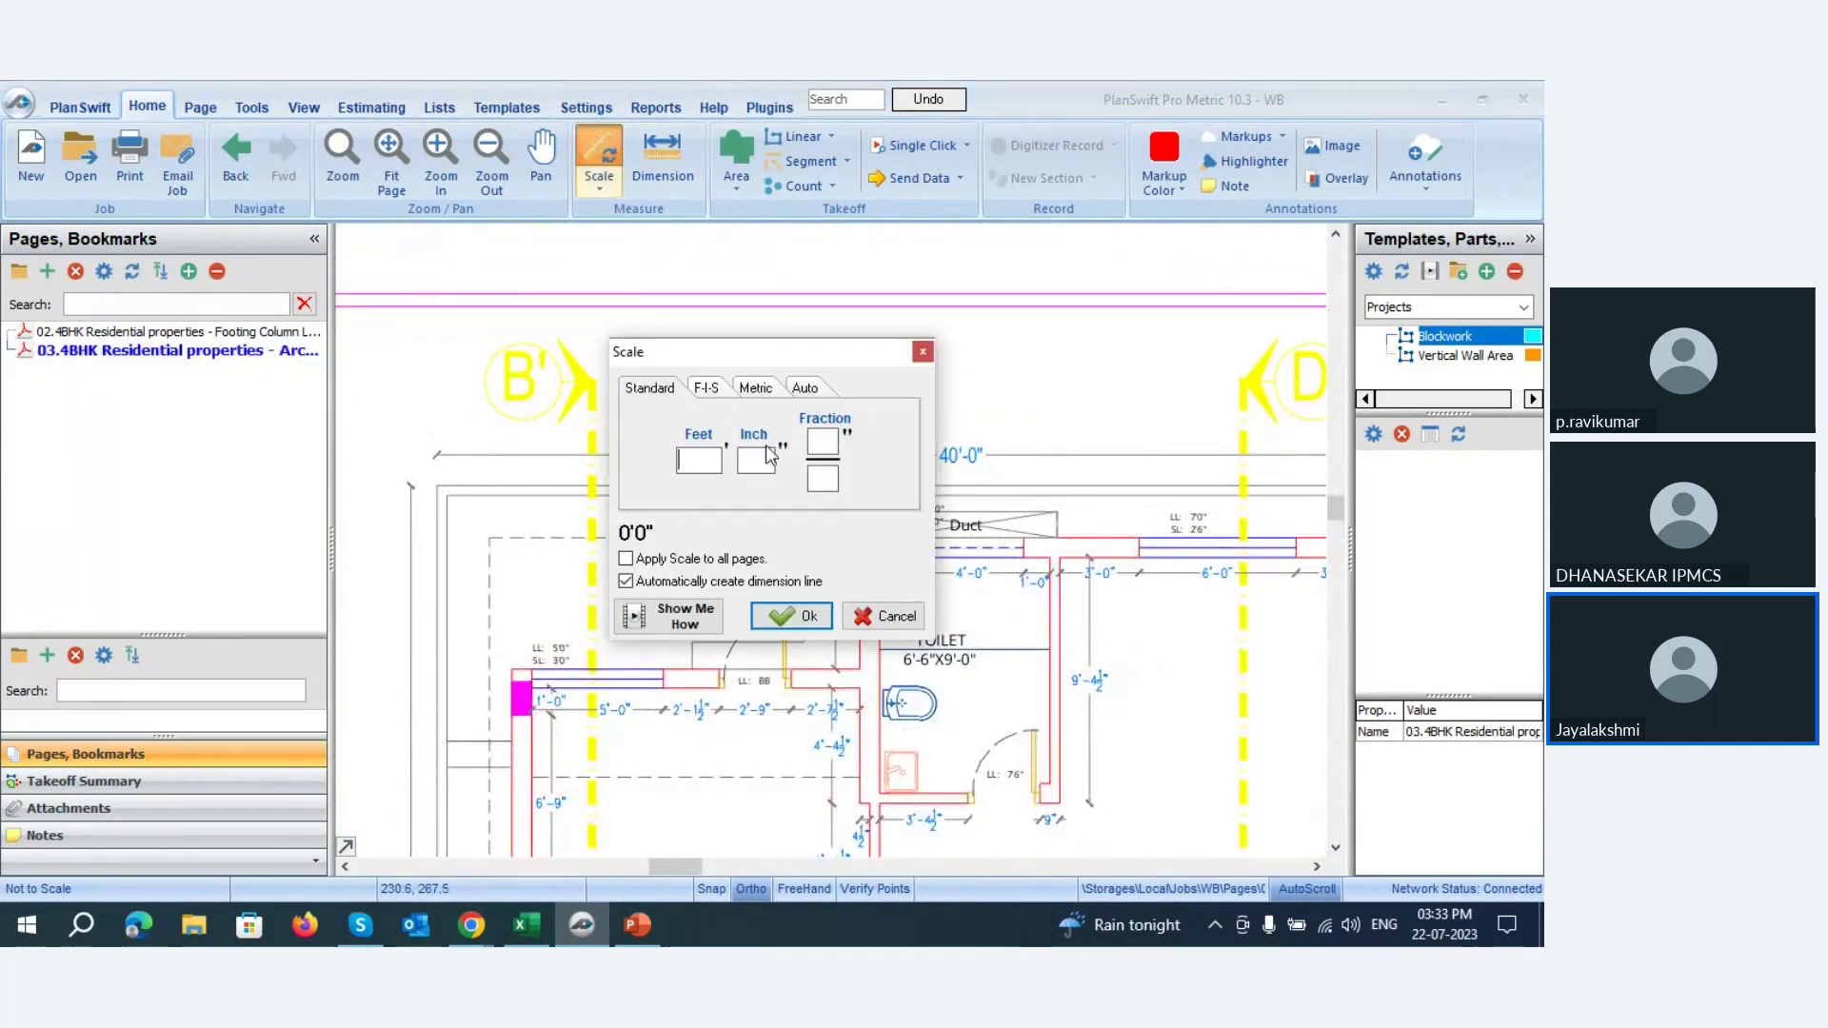
left_click_drag(752, 352, 557, 240)
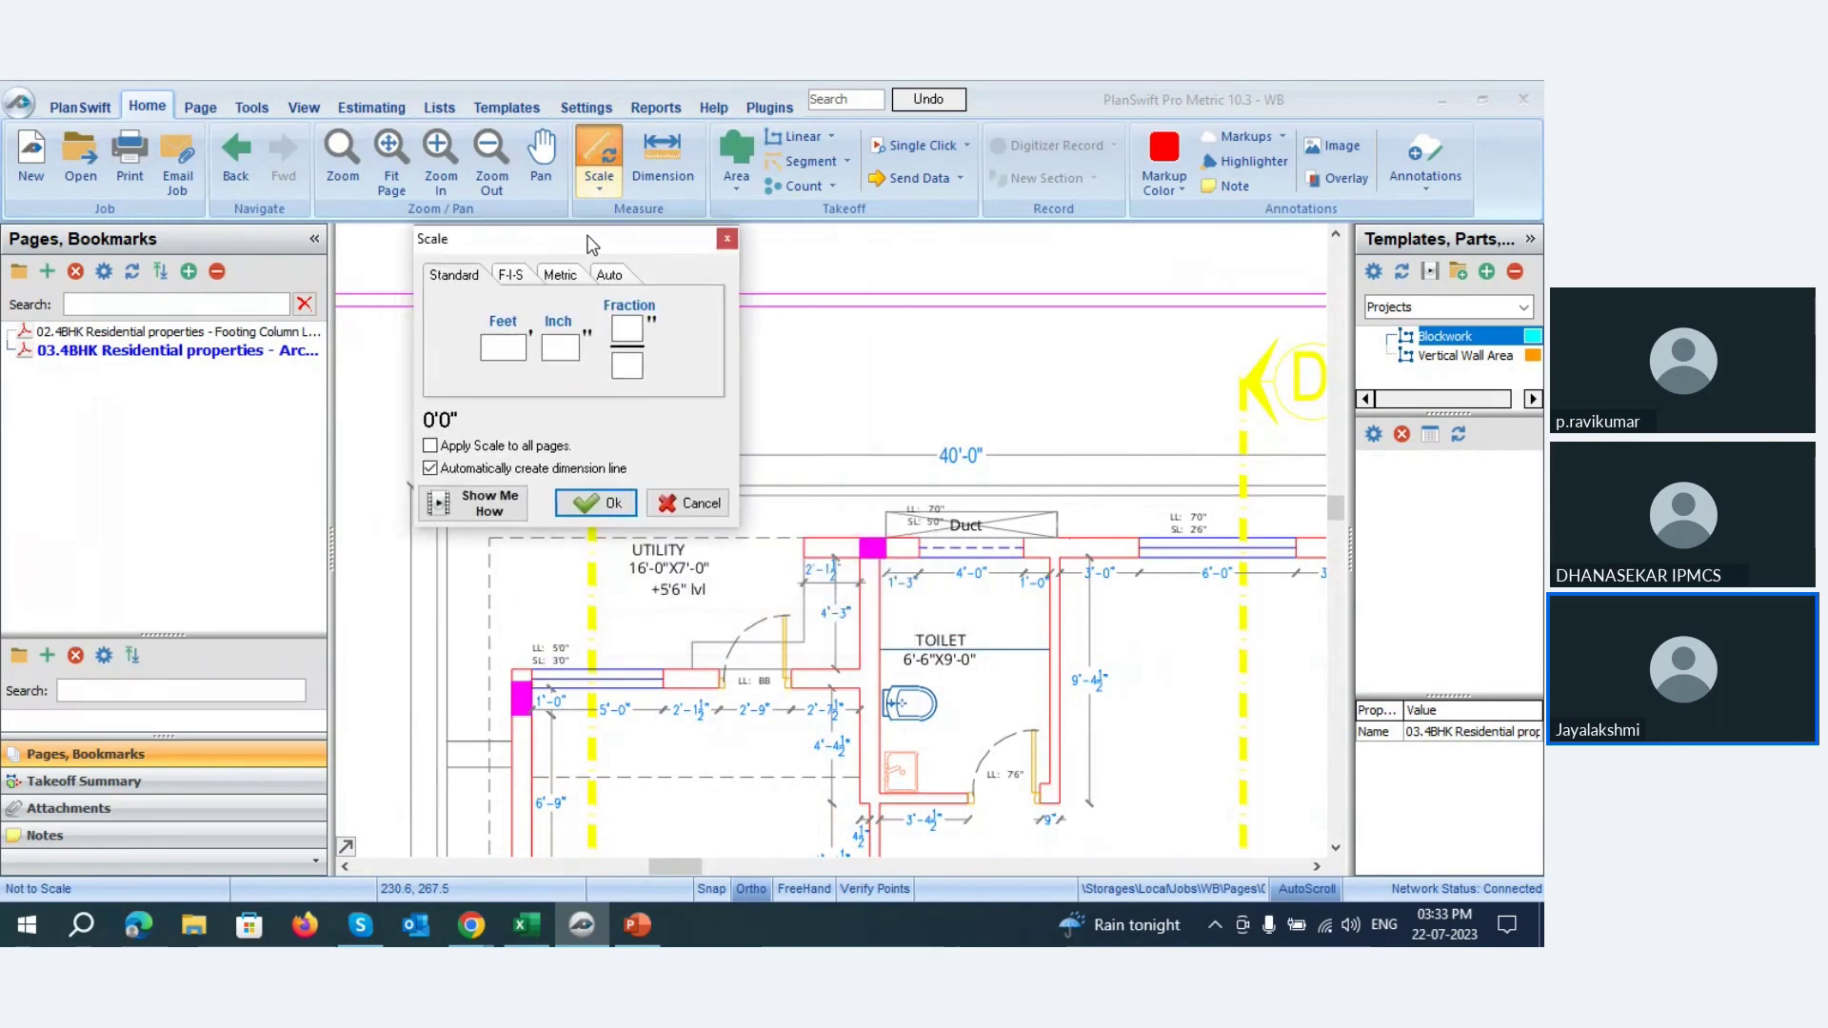
type("40")
left_click(555, 351)
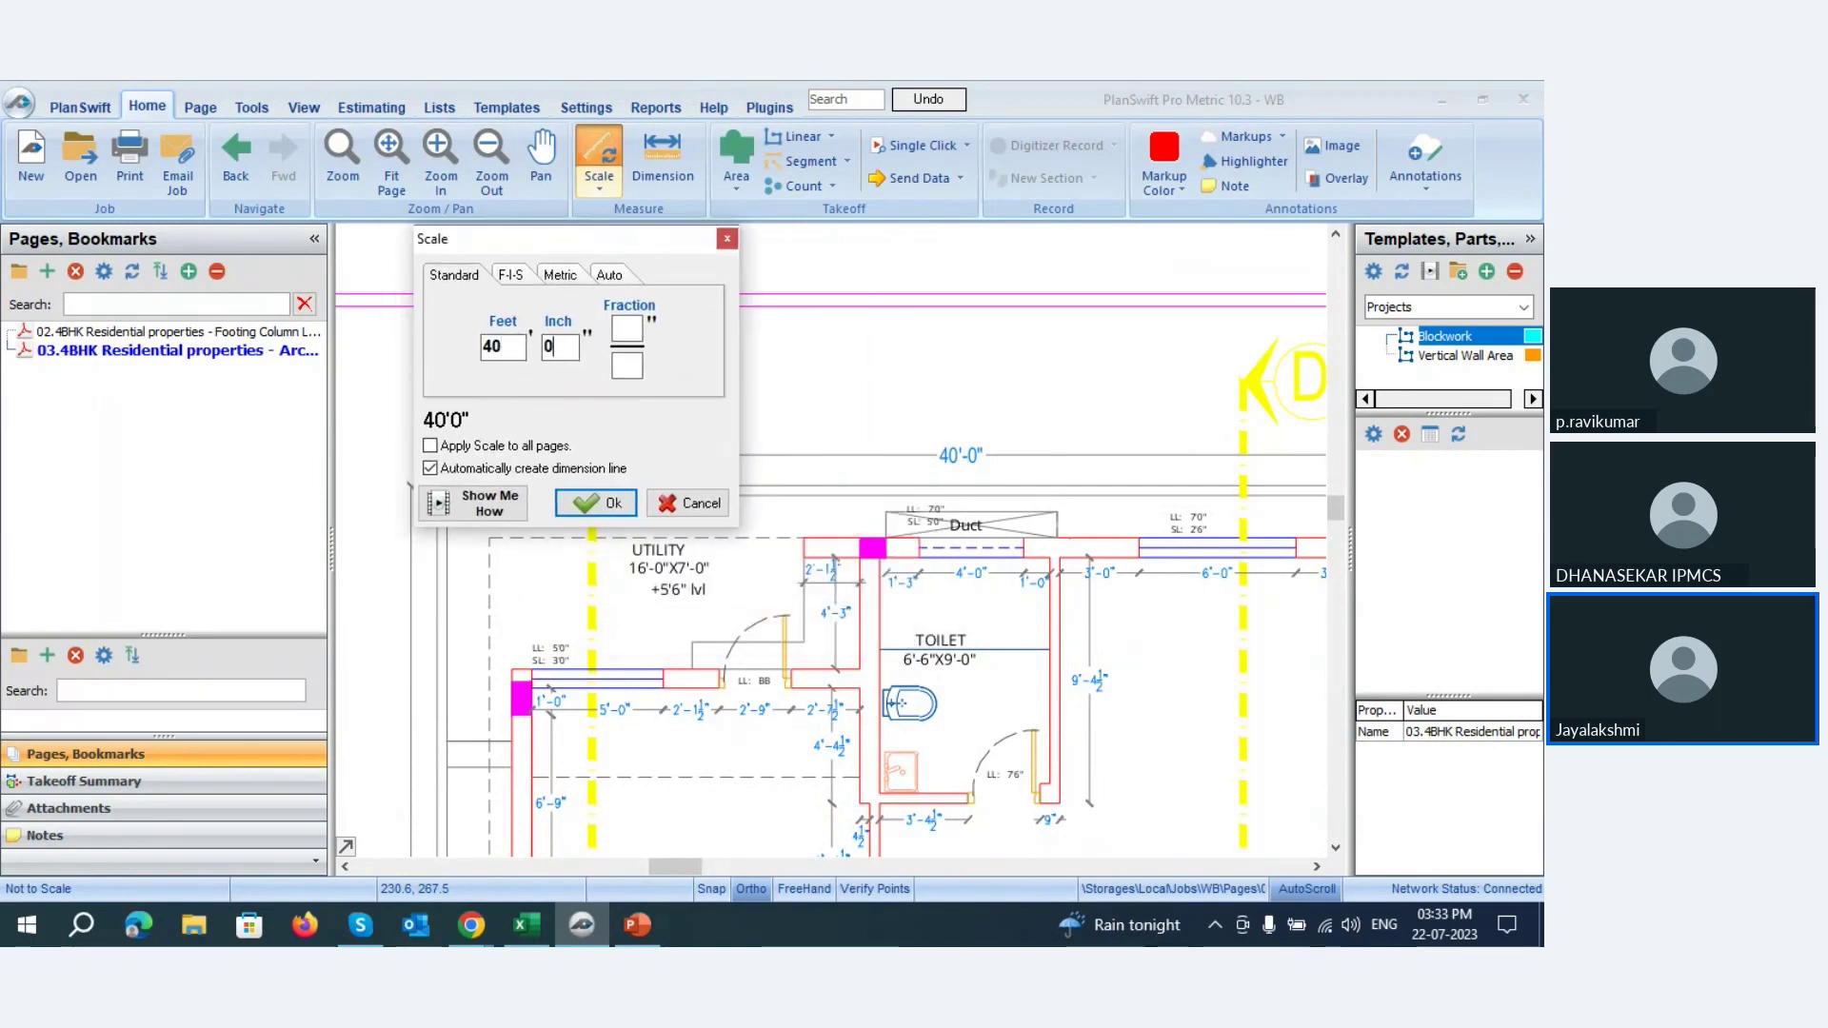
left_click(596, 503)
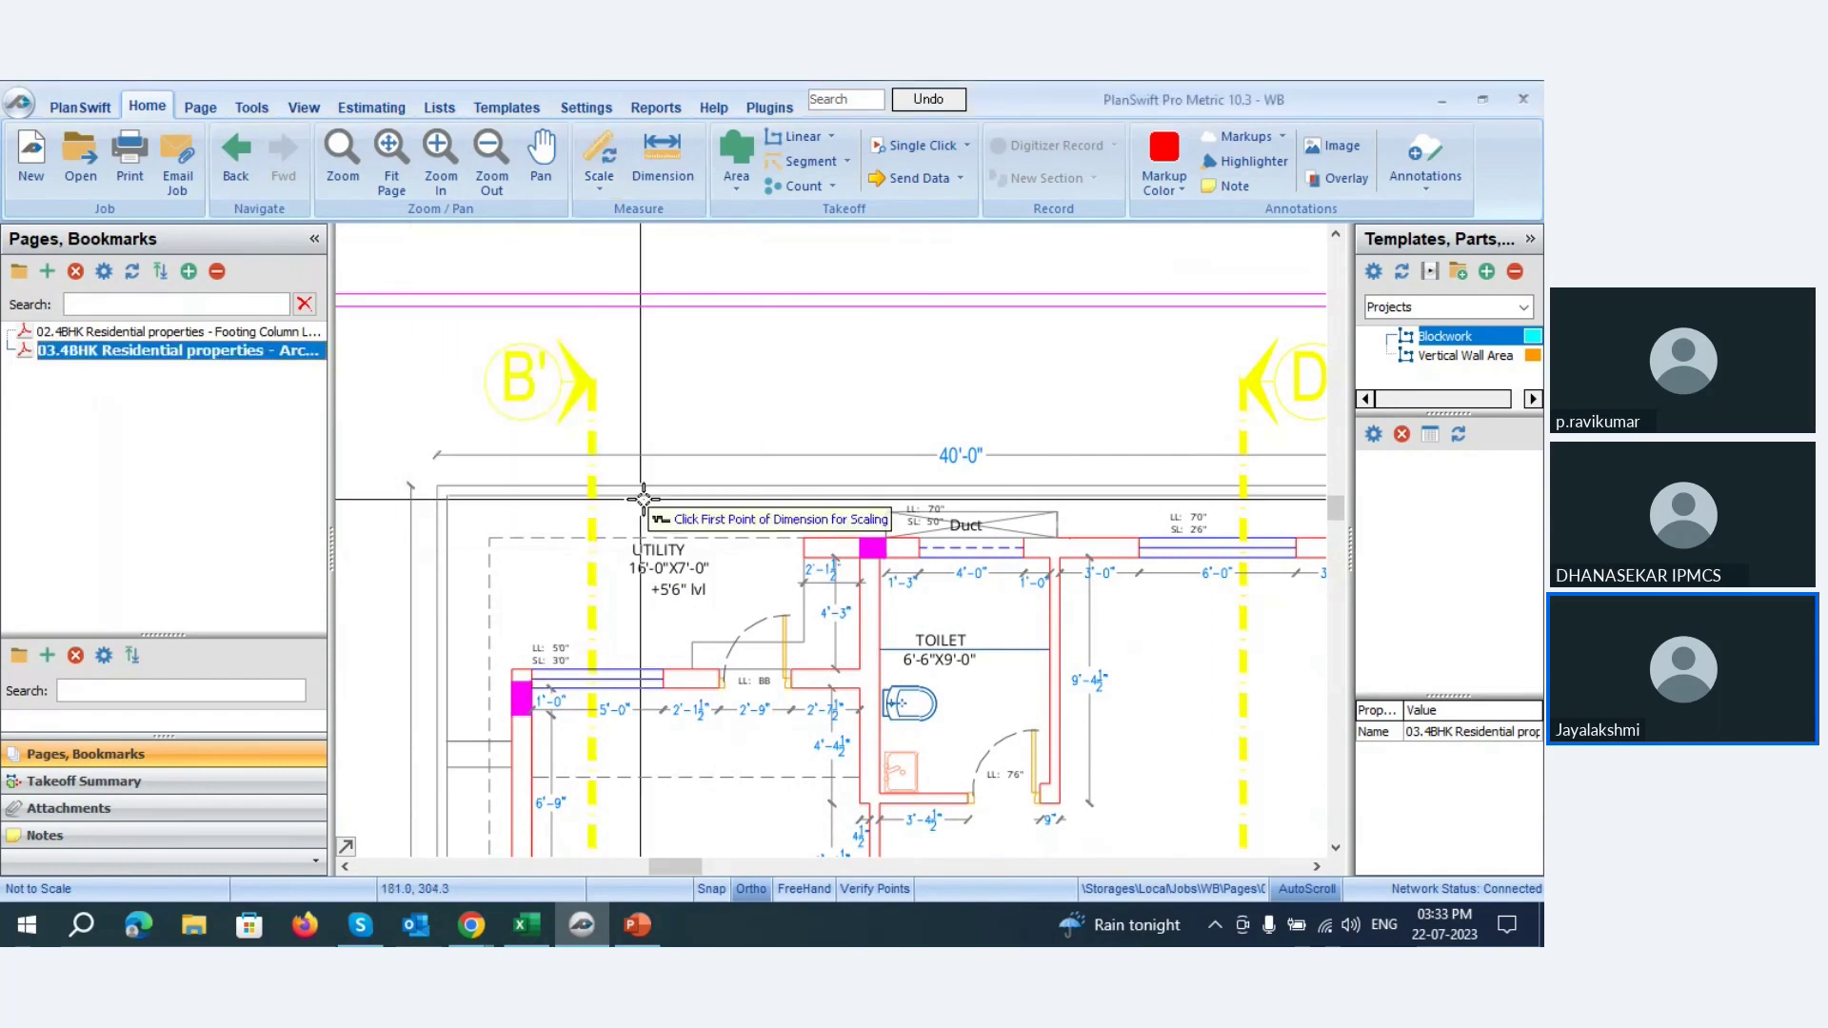
- Calibrate the page horizontally by picking both ends of the overall 40'-0" dimension above the ground floor plan, and check the created dimension line
scroll(433, 466, "up", 2)
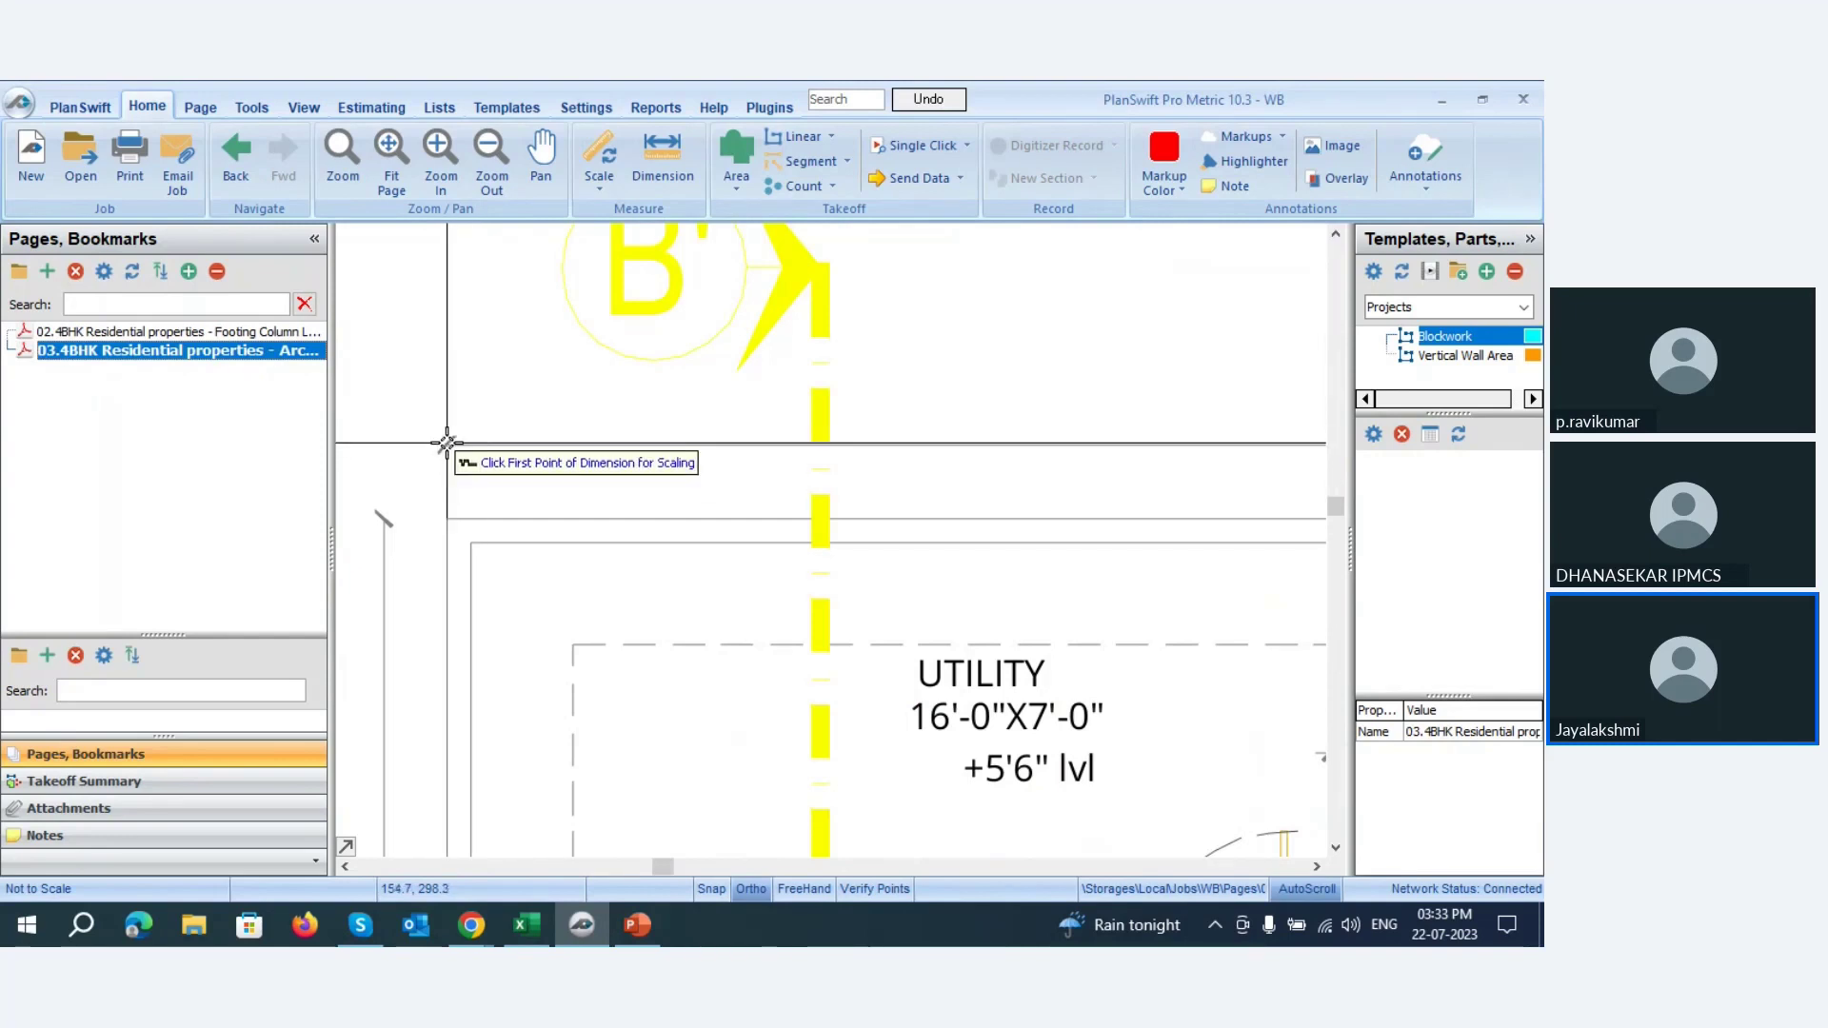
left_click(448, 443)
scroll(447, 443, "down", 3)
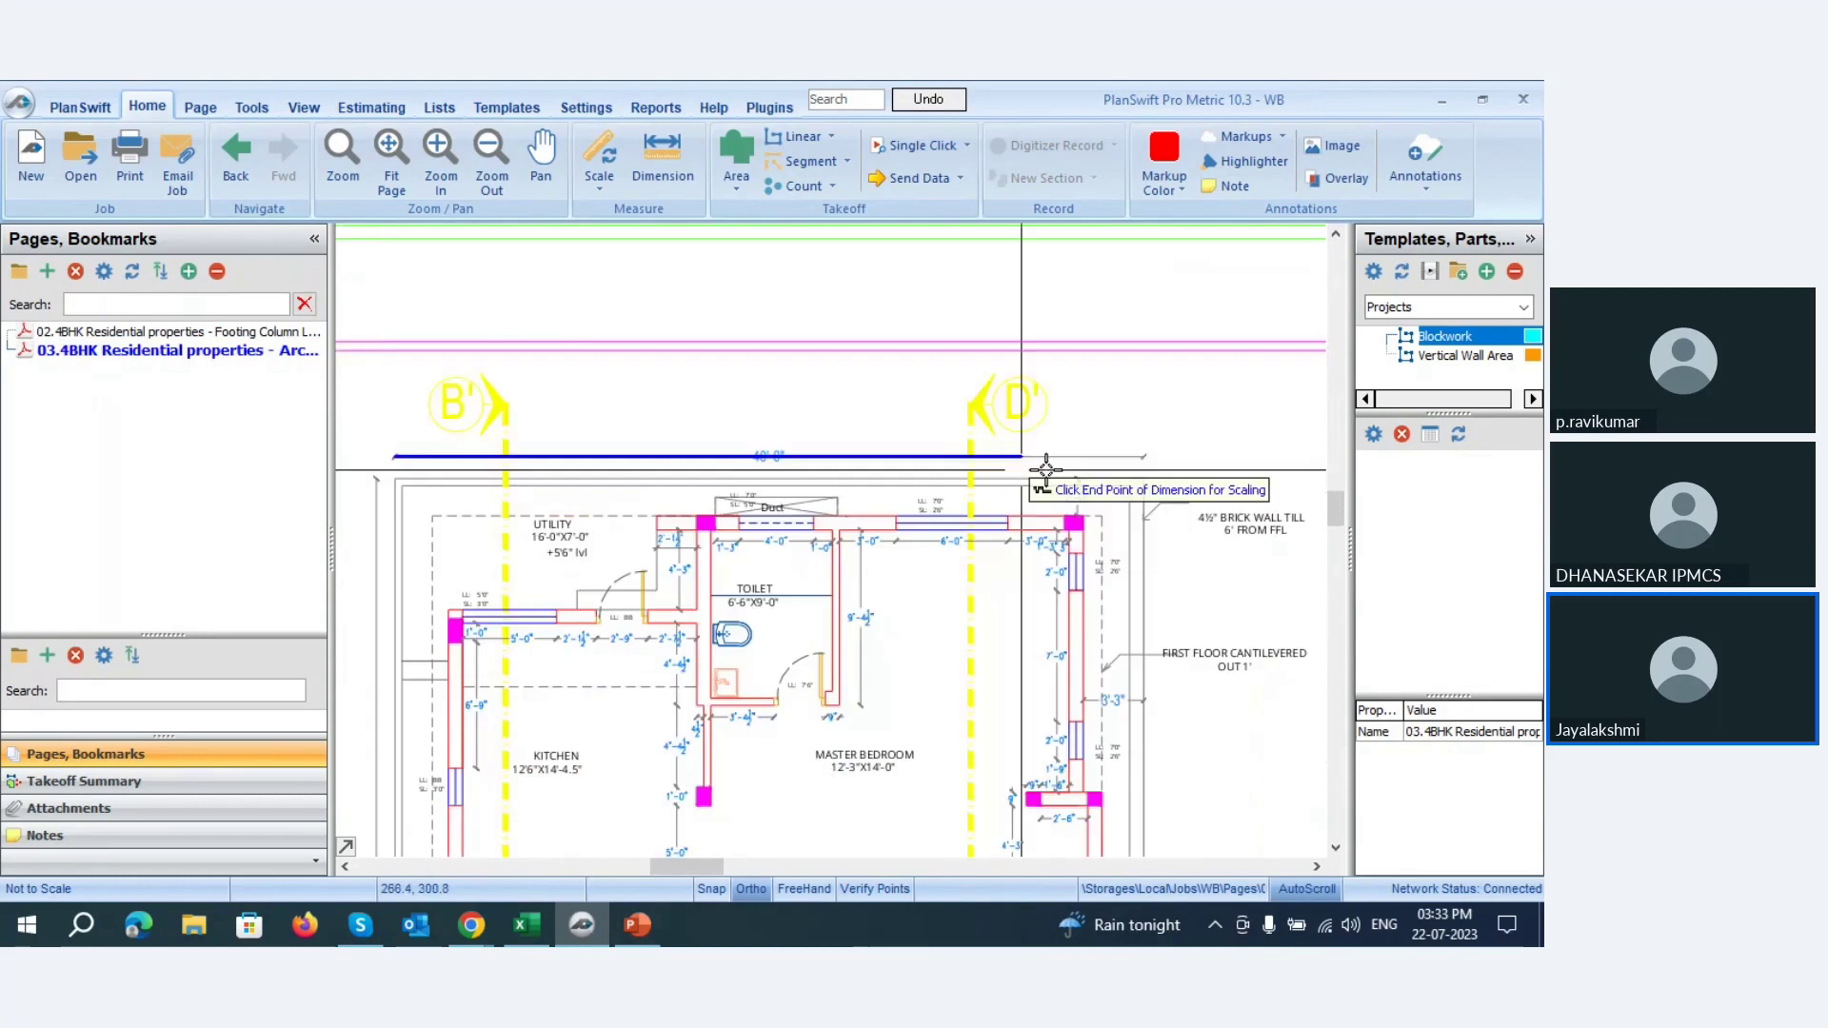
scroll(1101, 469, "up", 4)
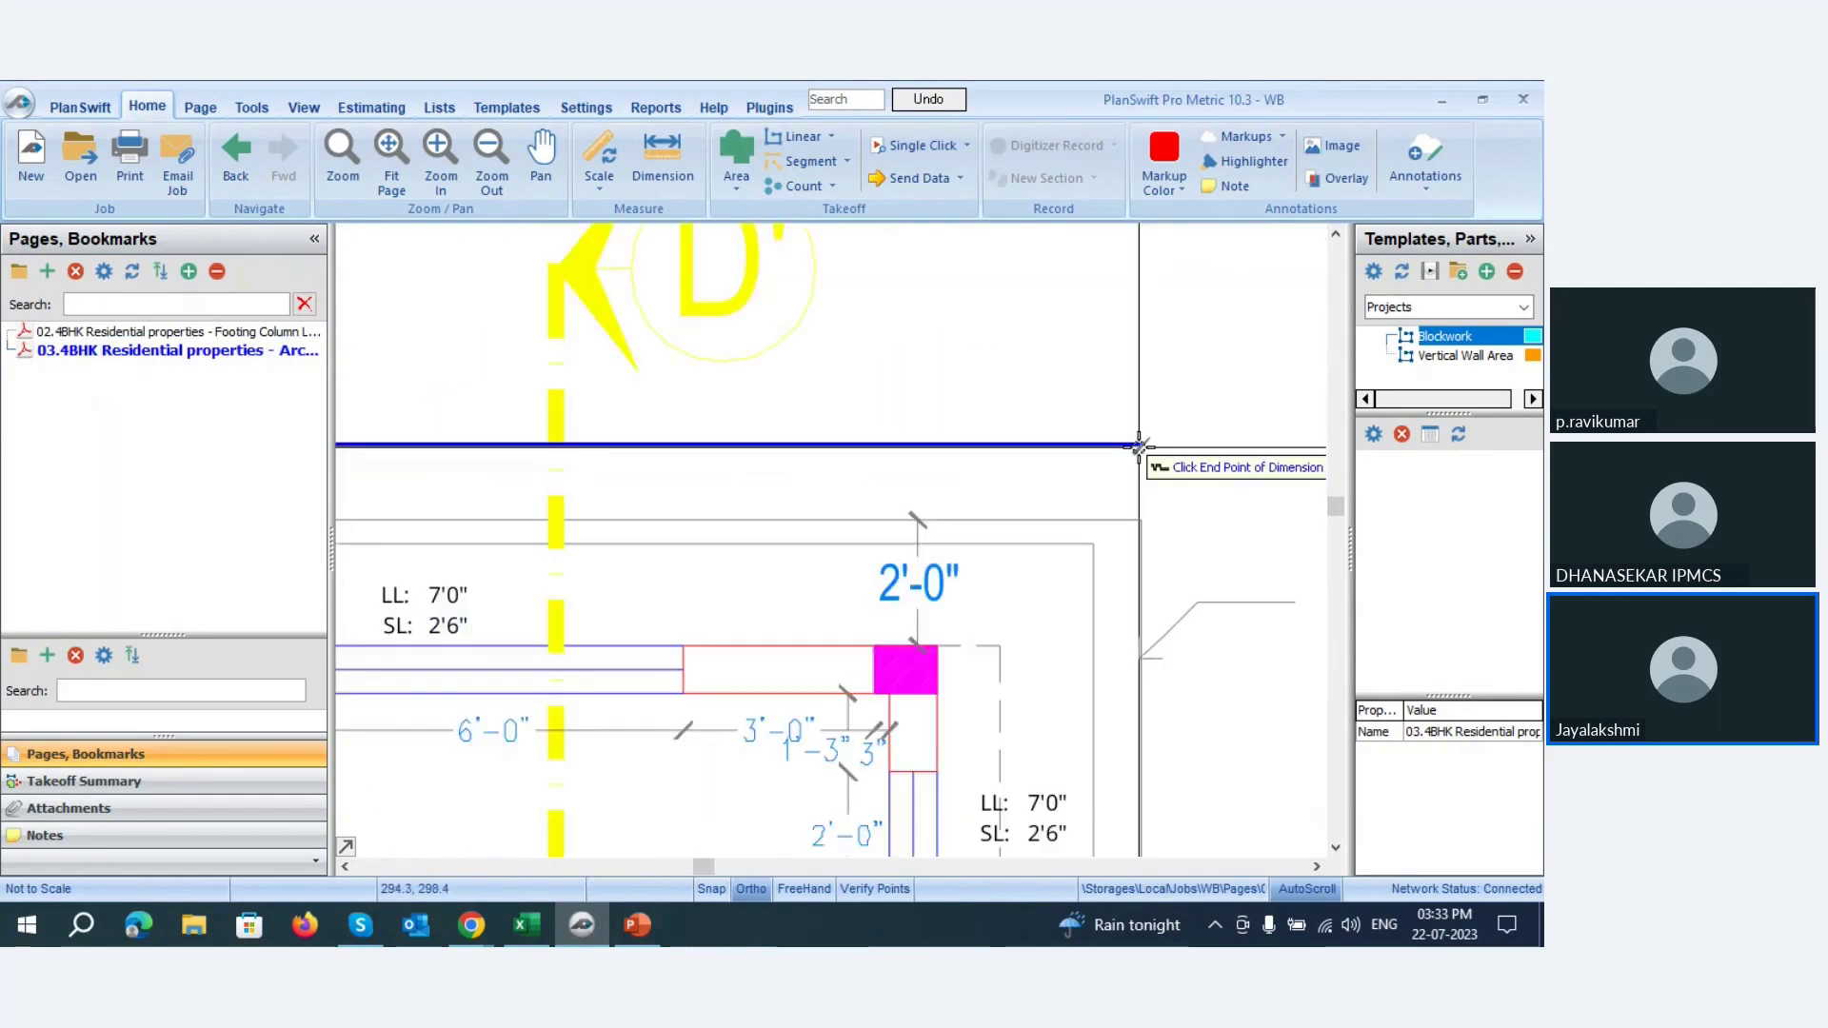
mouse_move(1139, 445)
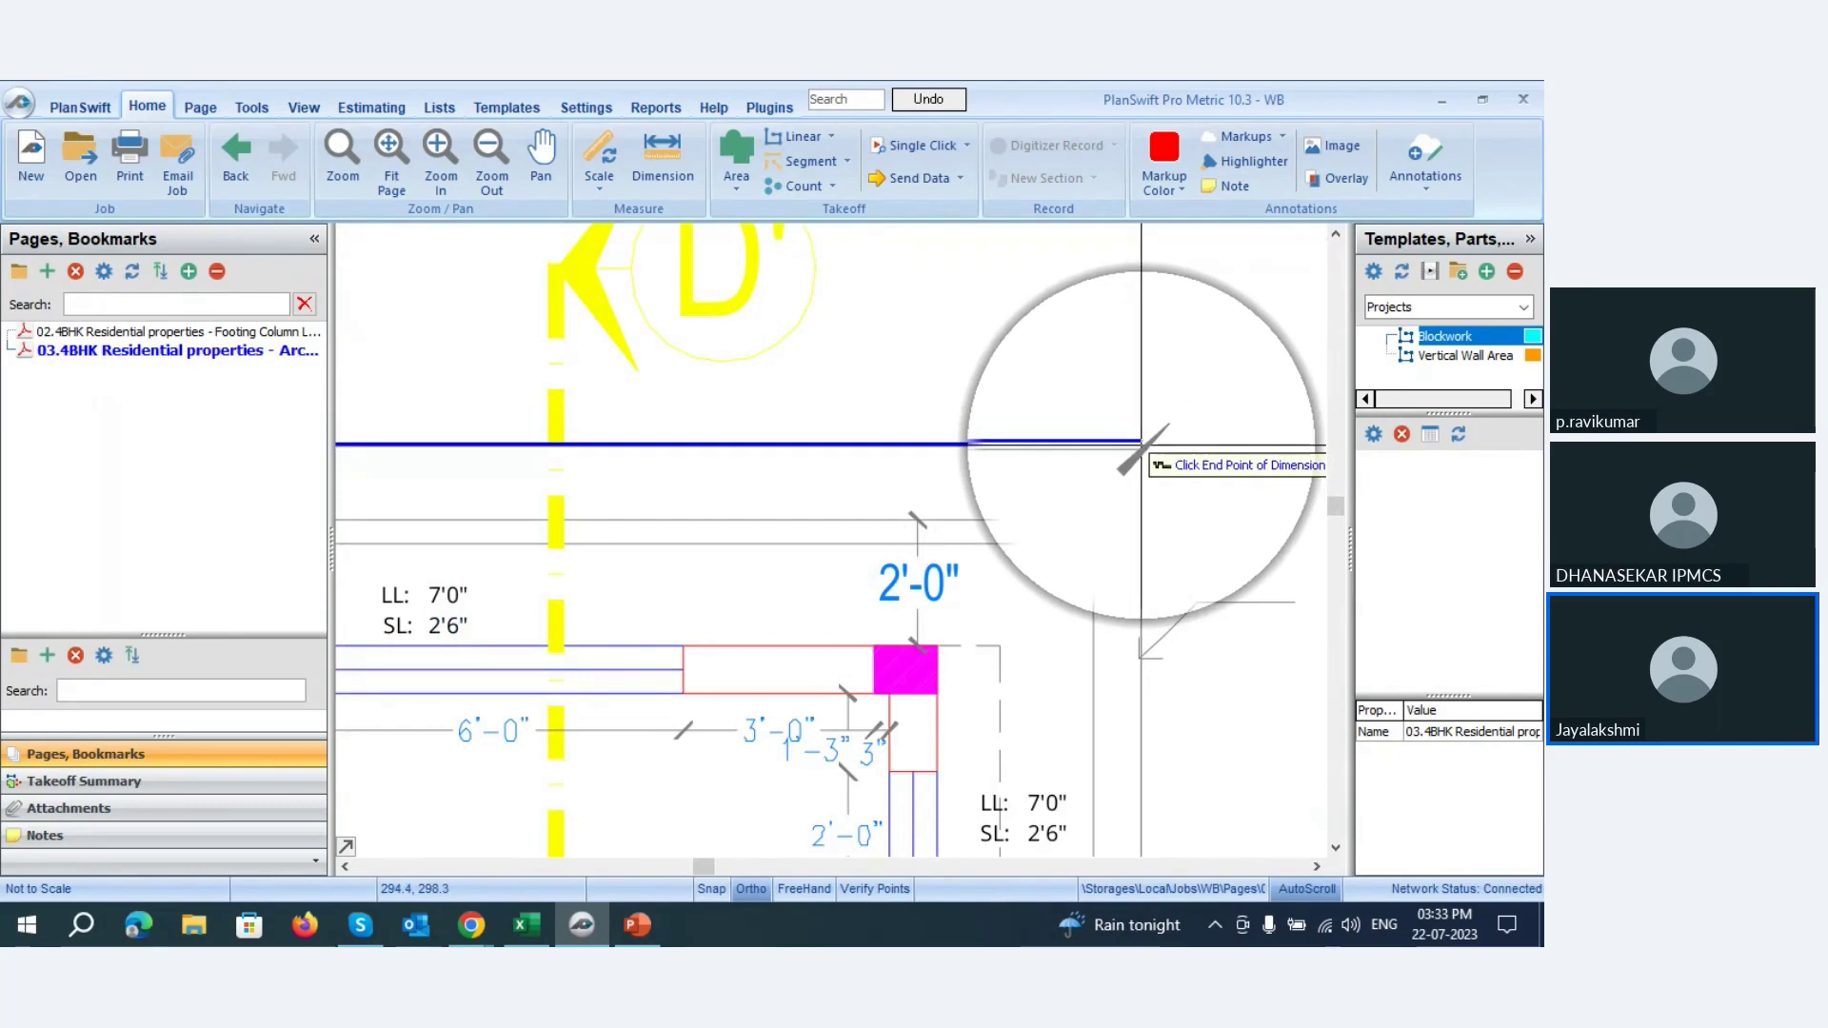
left_click(1142, 441)
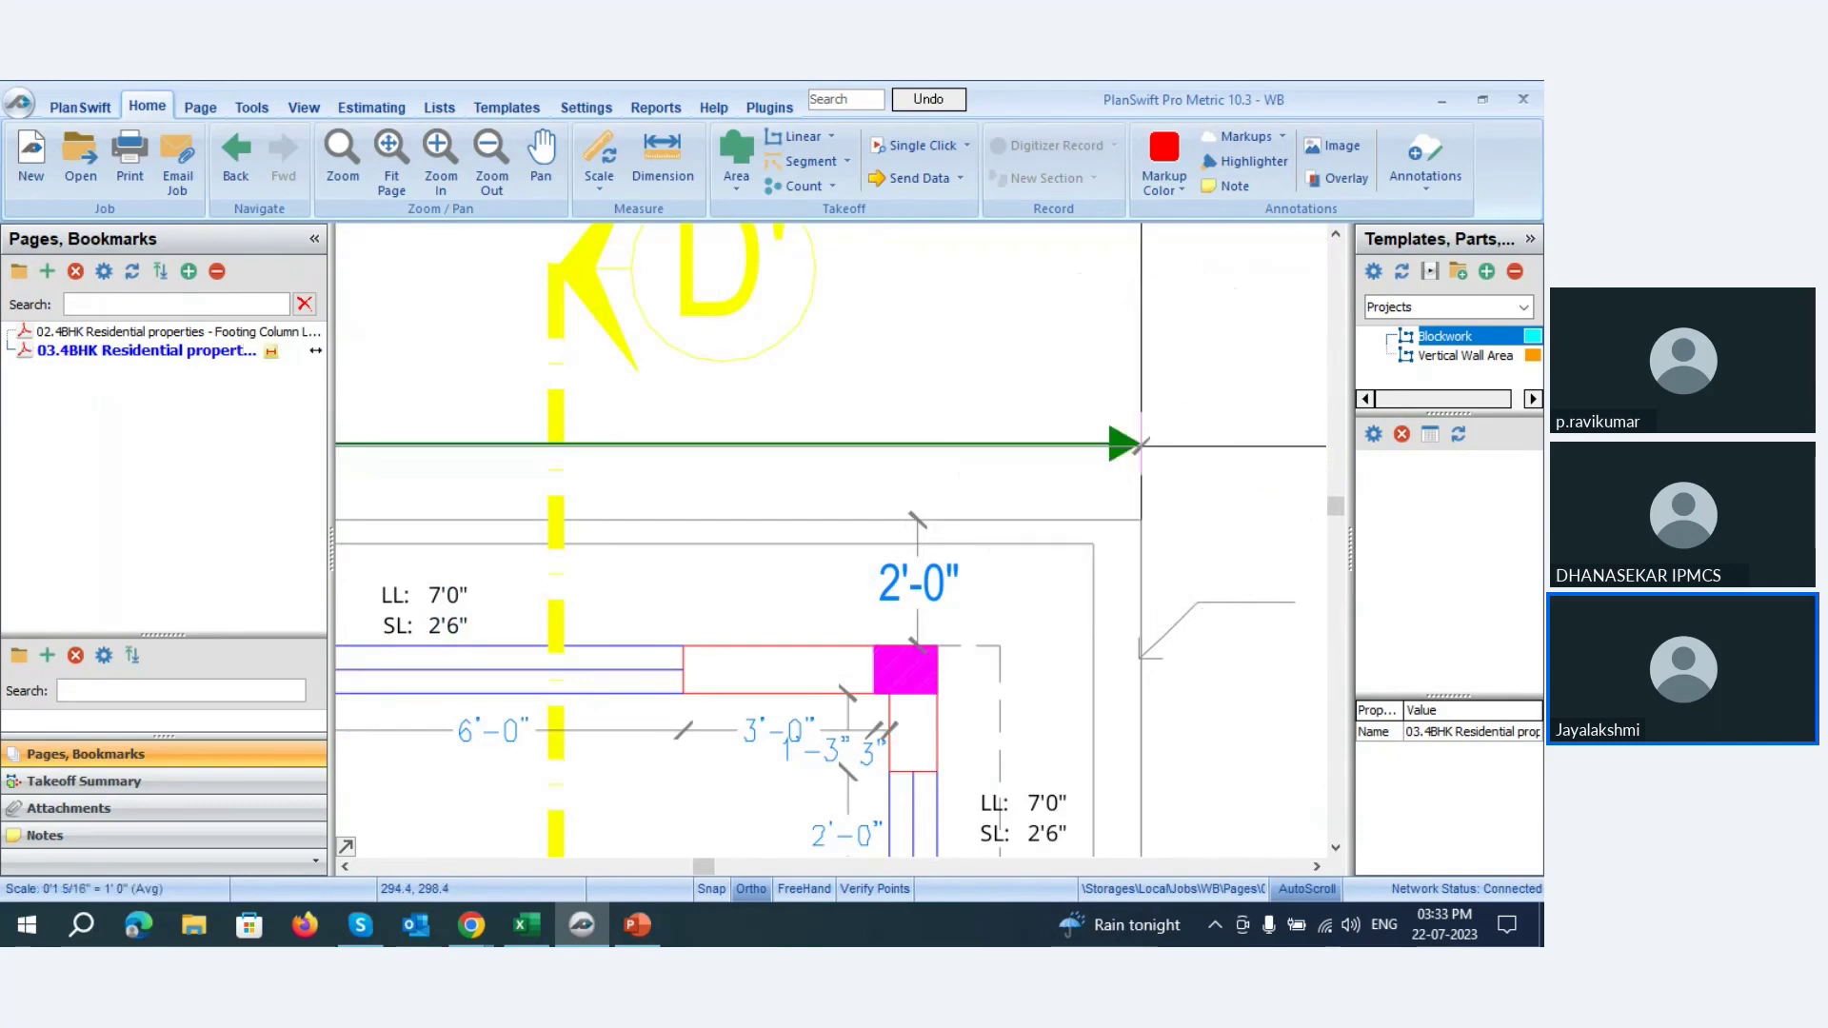
scroll(1100, 455, "down", 5)
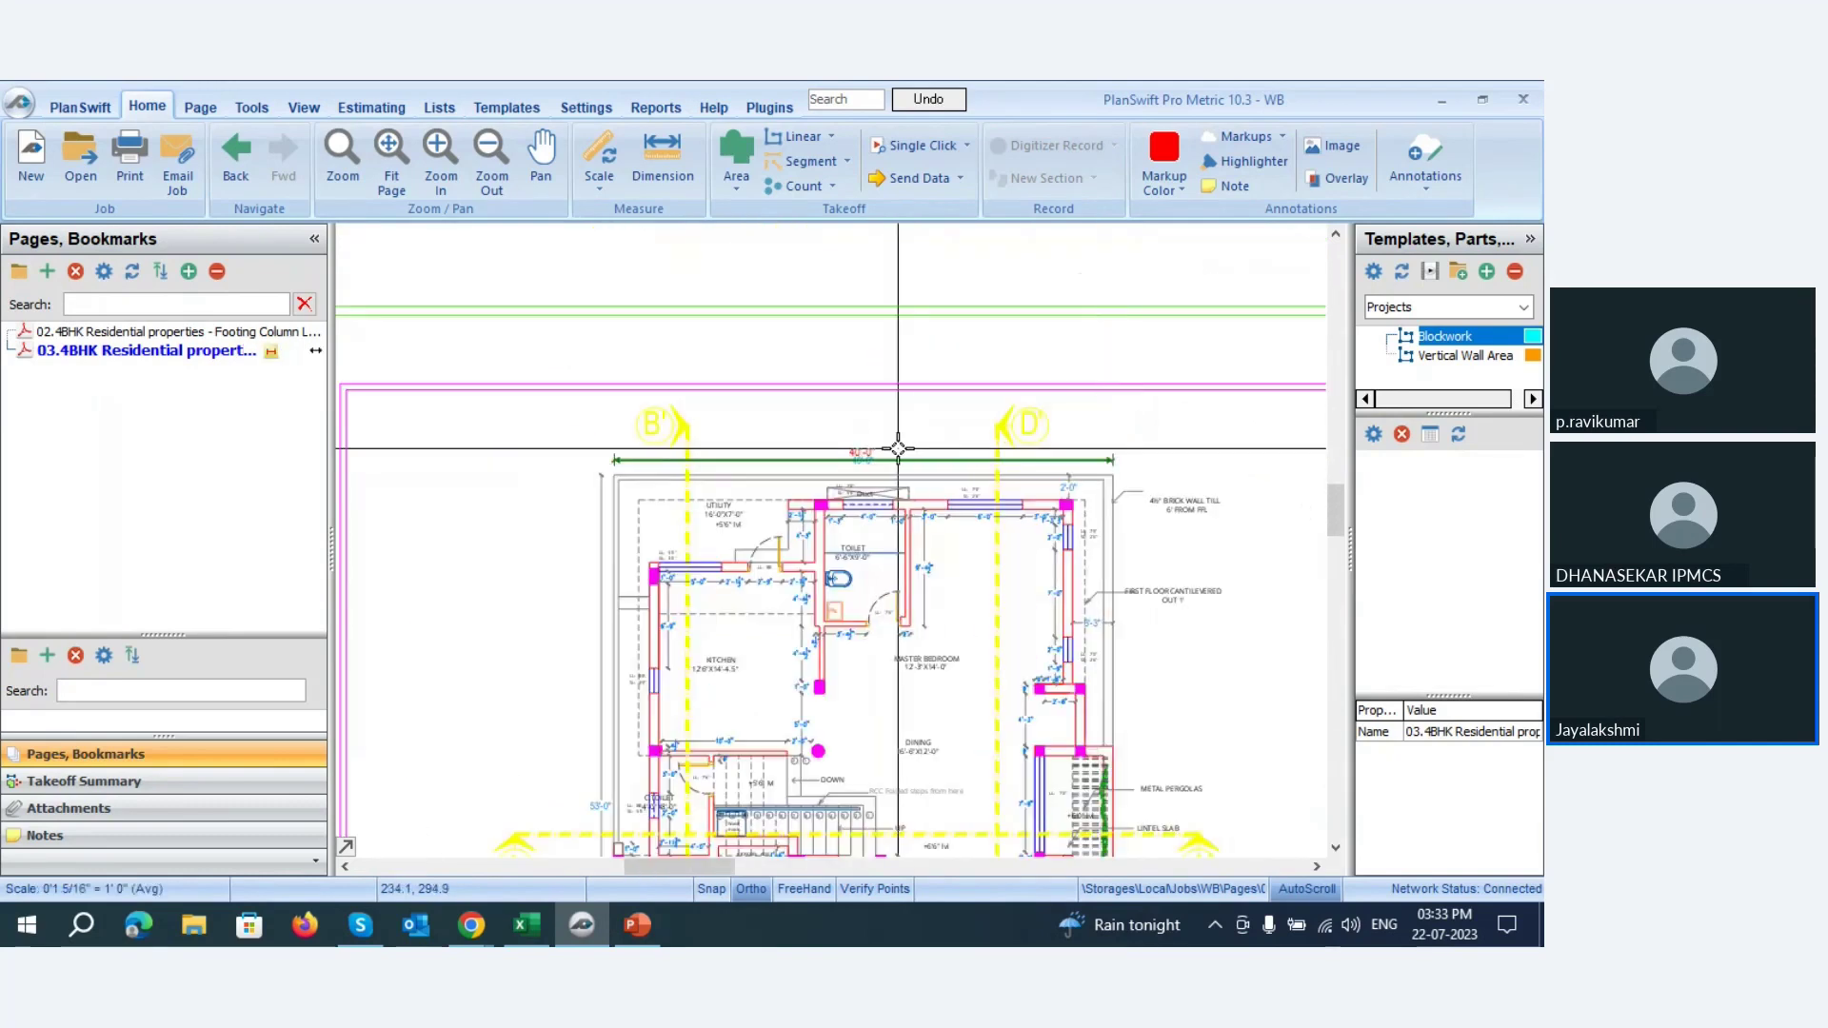
scroll(863, 451, "up", 5)
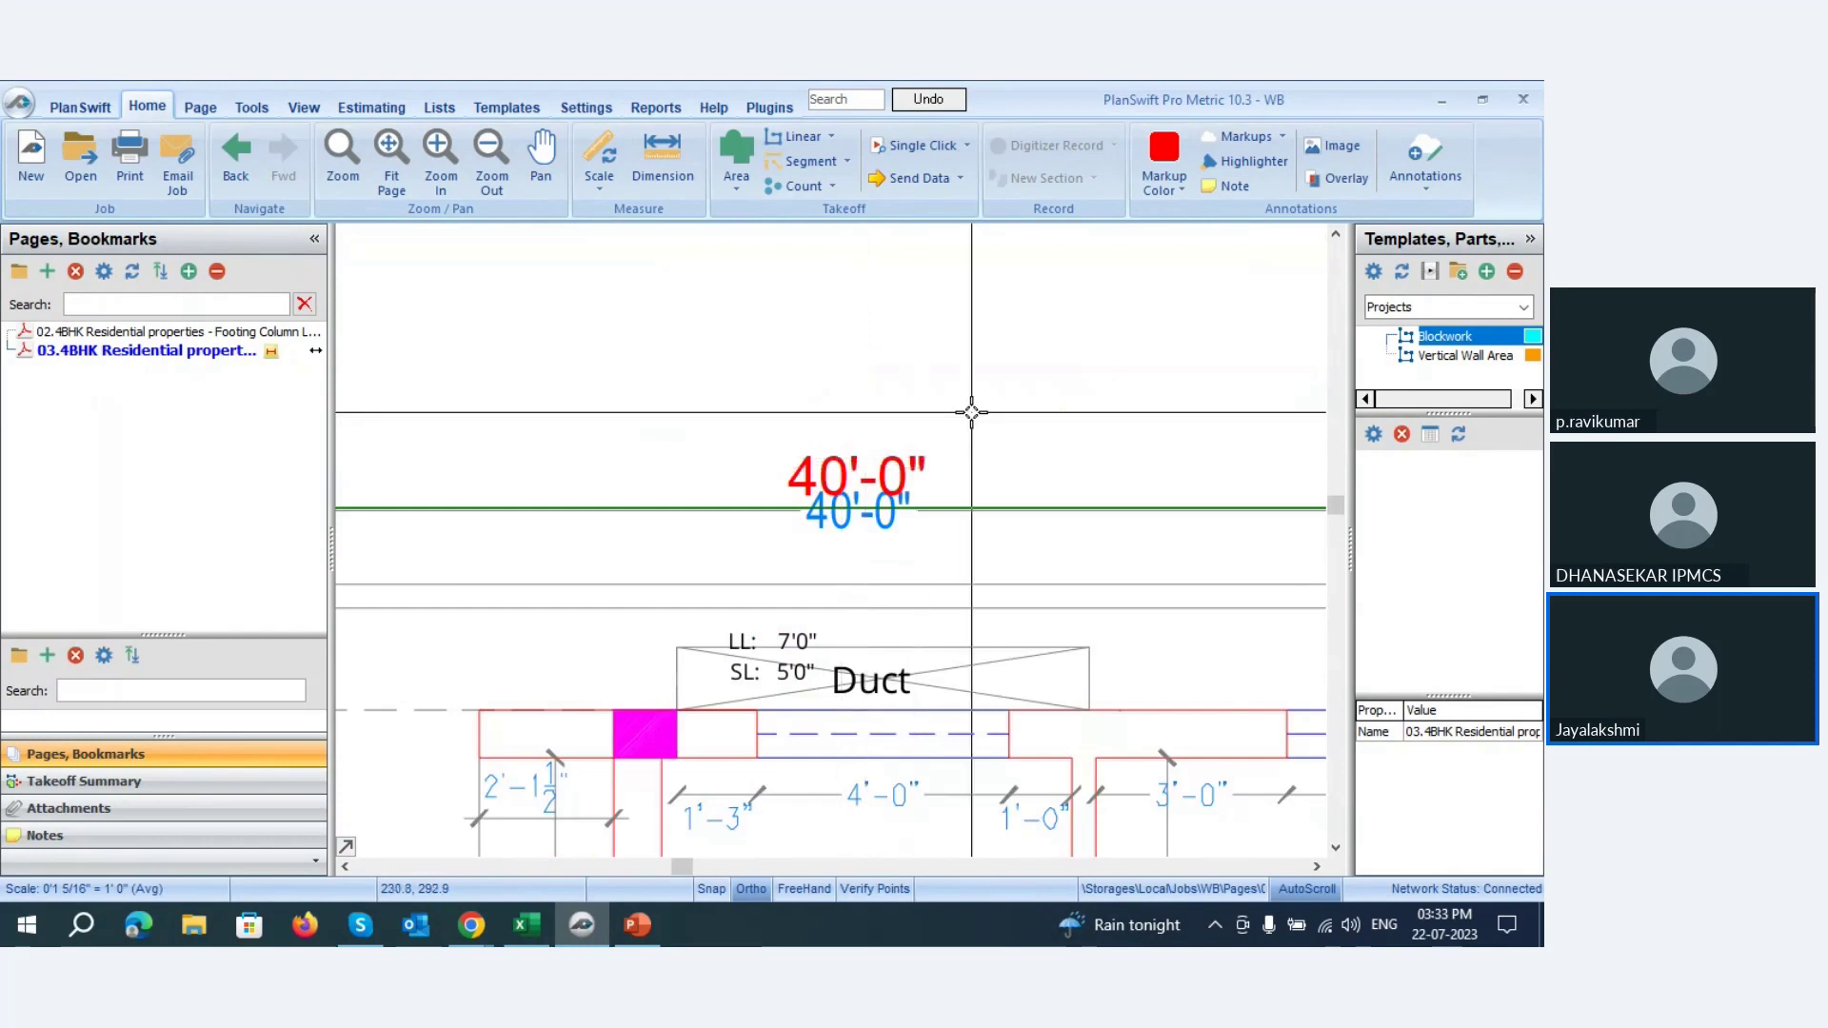
scroll(972, 413, "down", 5)
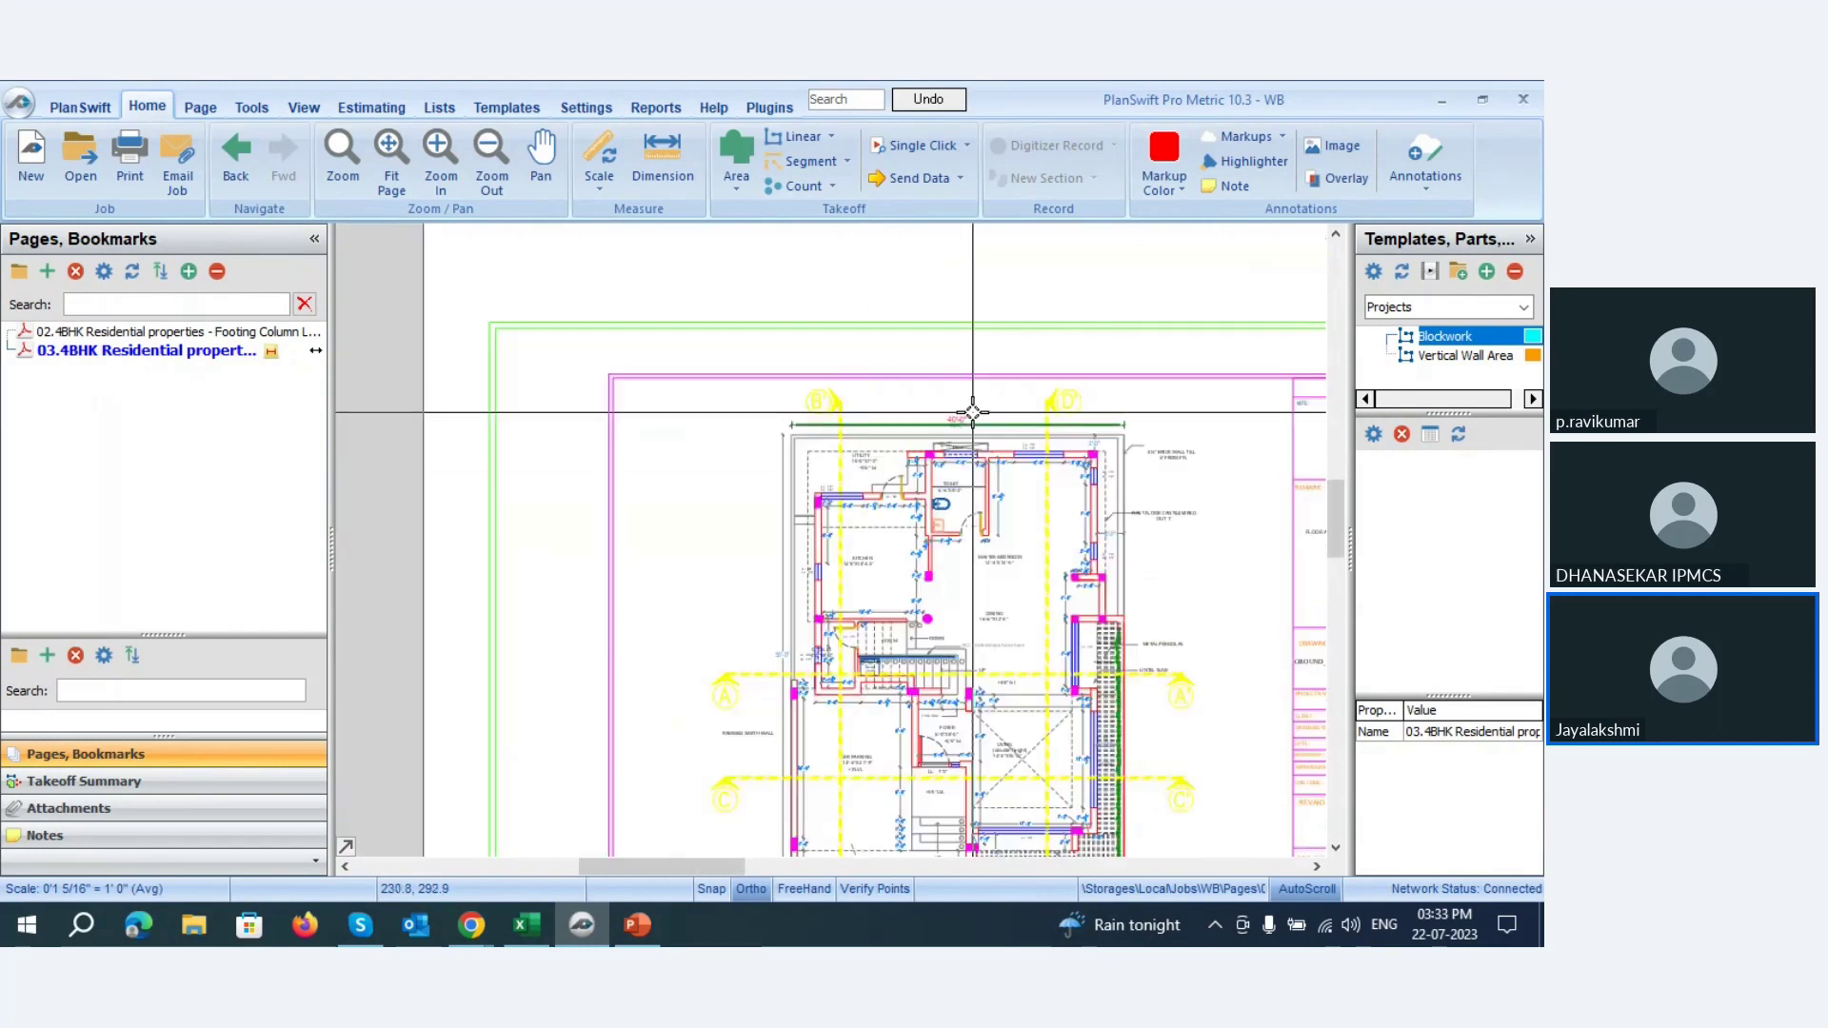
- Start a second scaling of the architectural page with a known length of 53 feet 0 inches
left_click(601, 152)
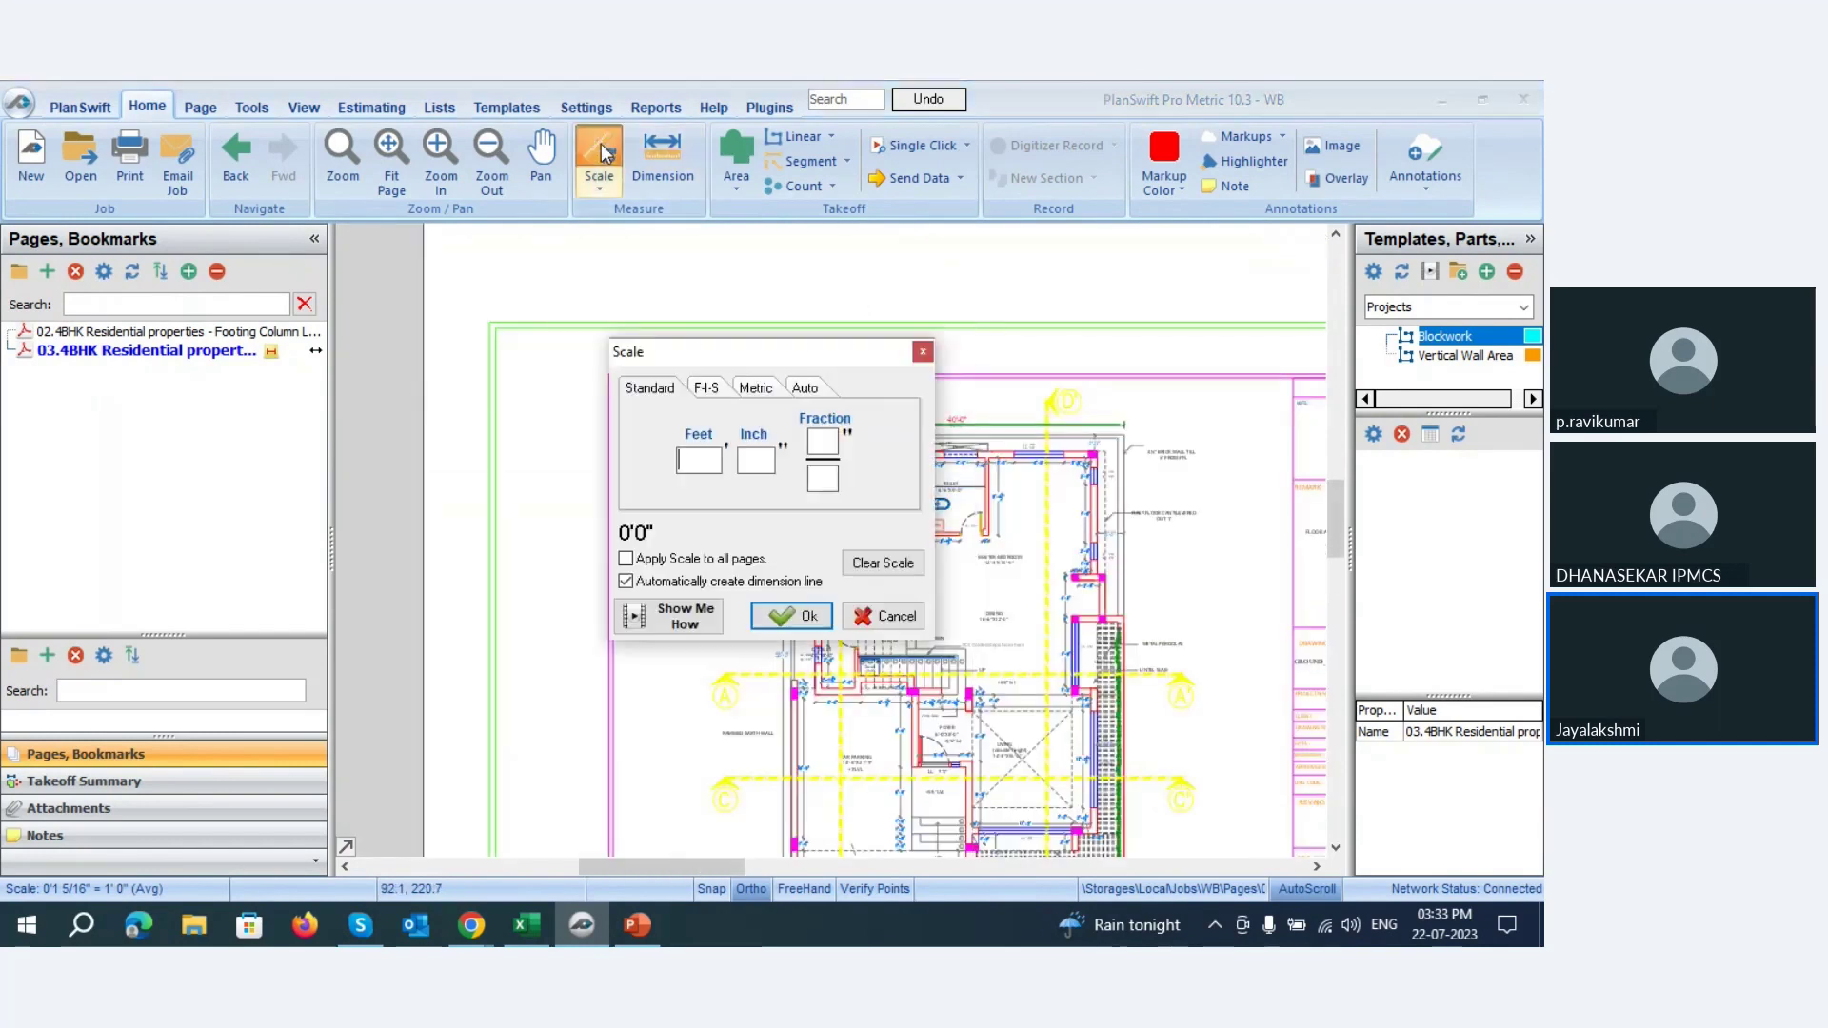
left_click(927, 344)
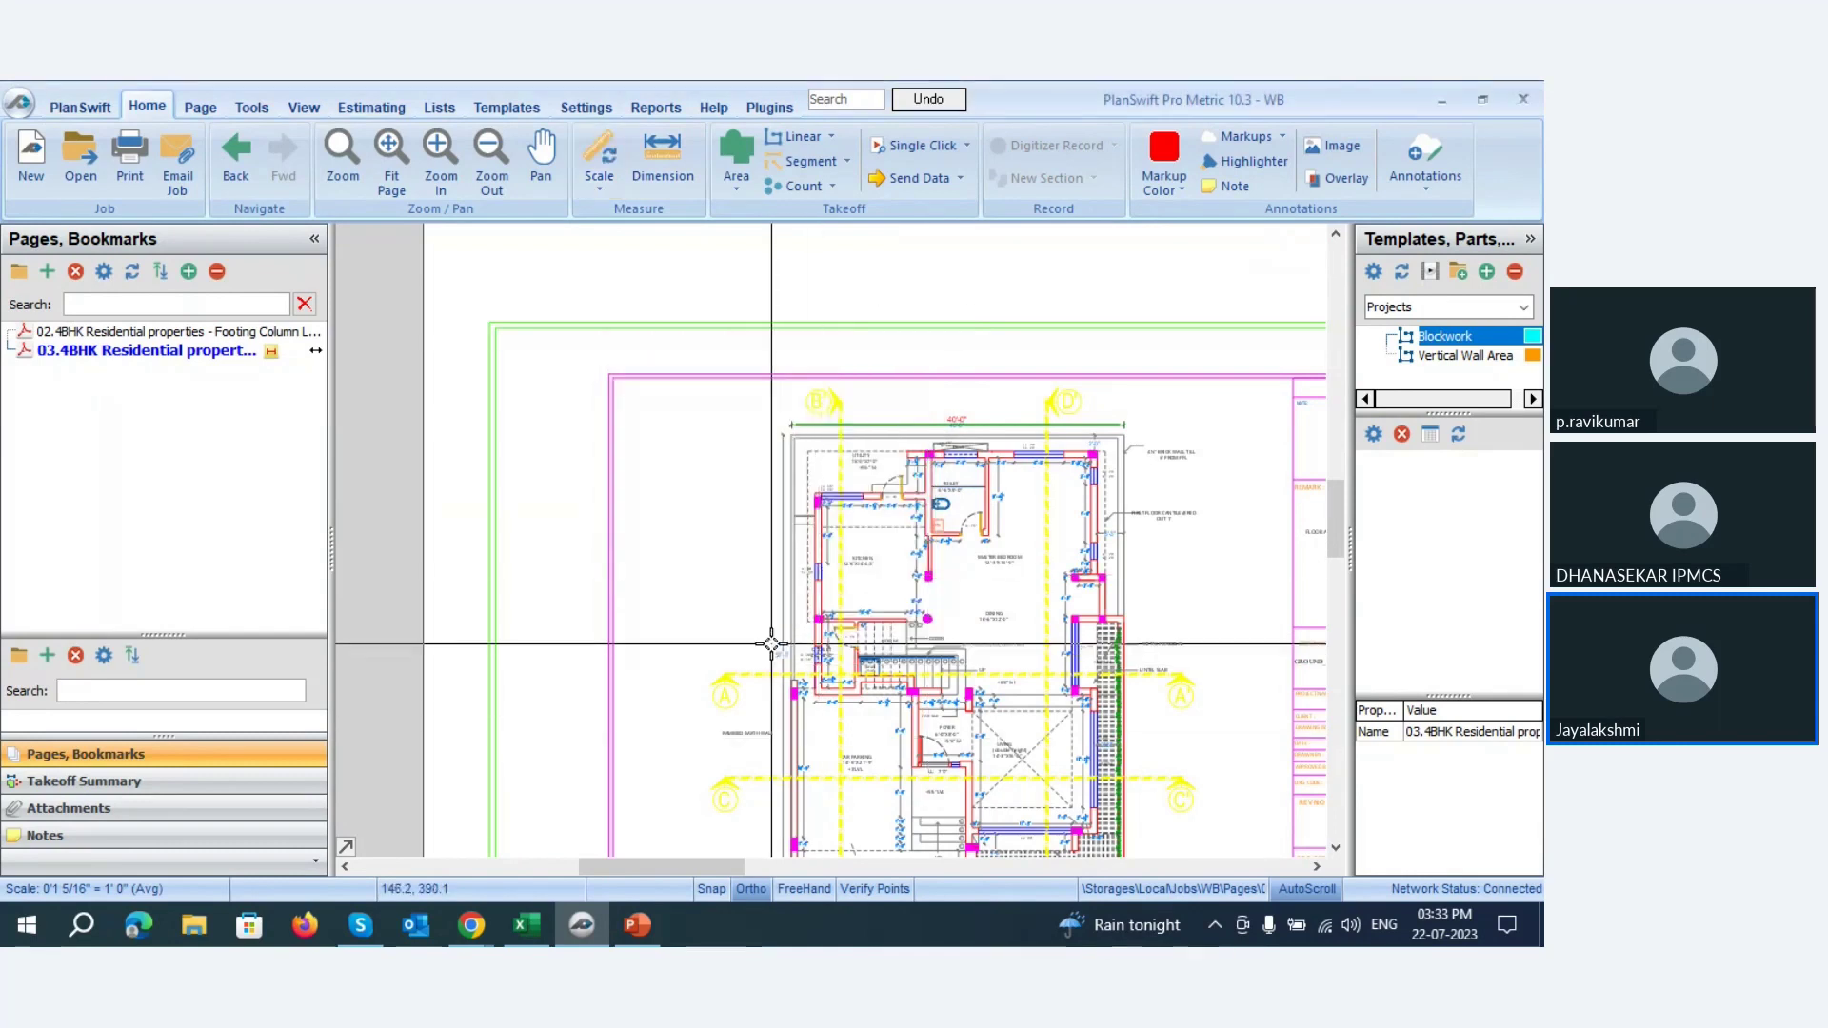
scroll(779, 659, "up", 5)
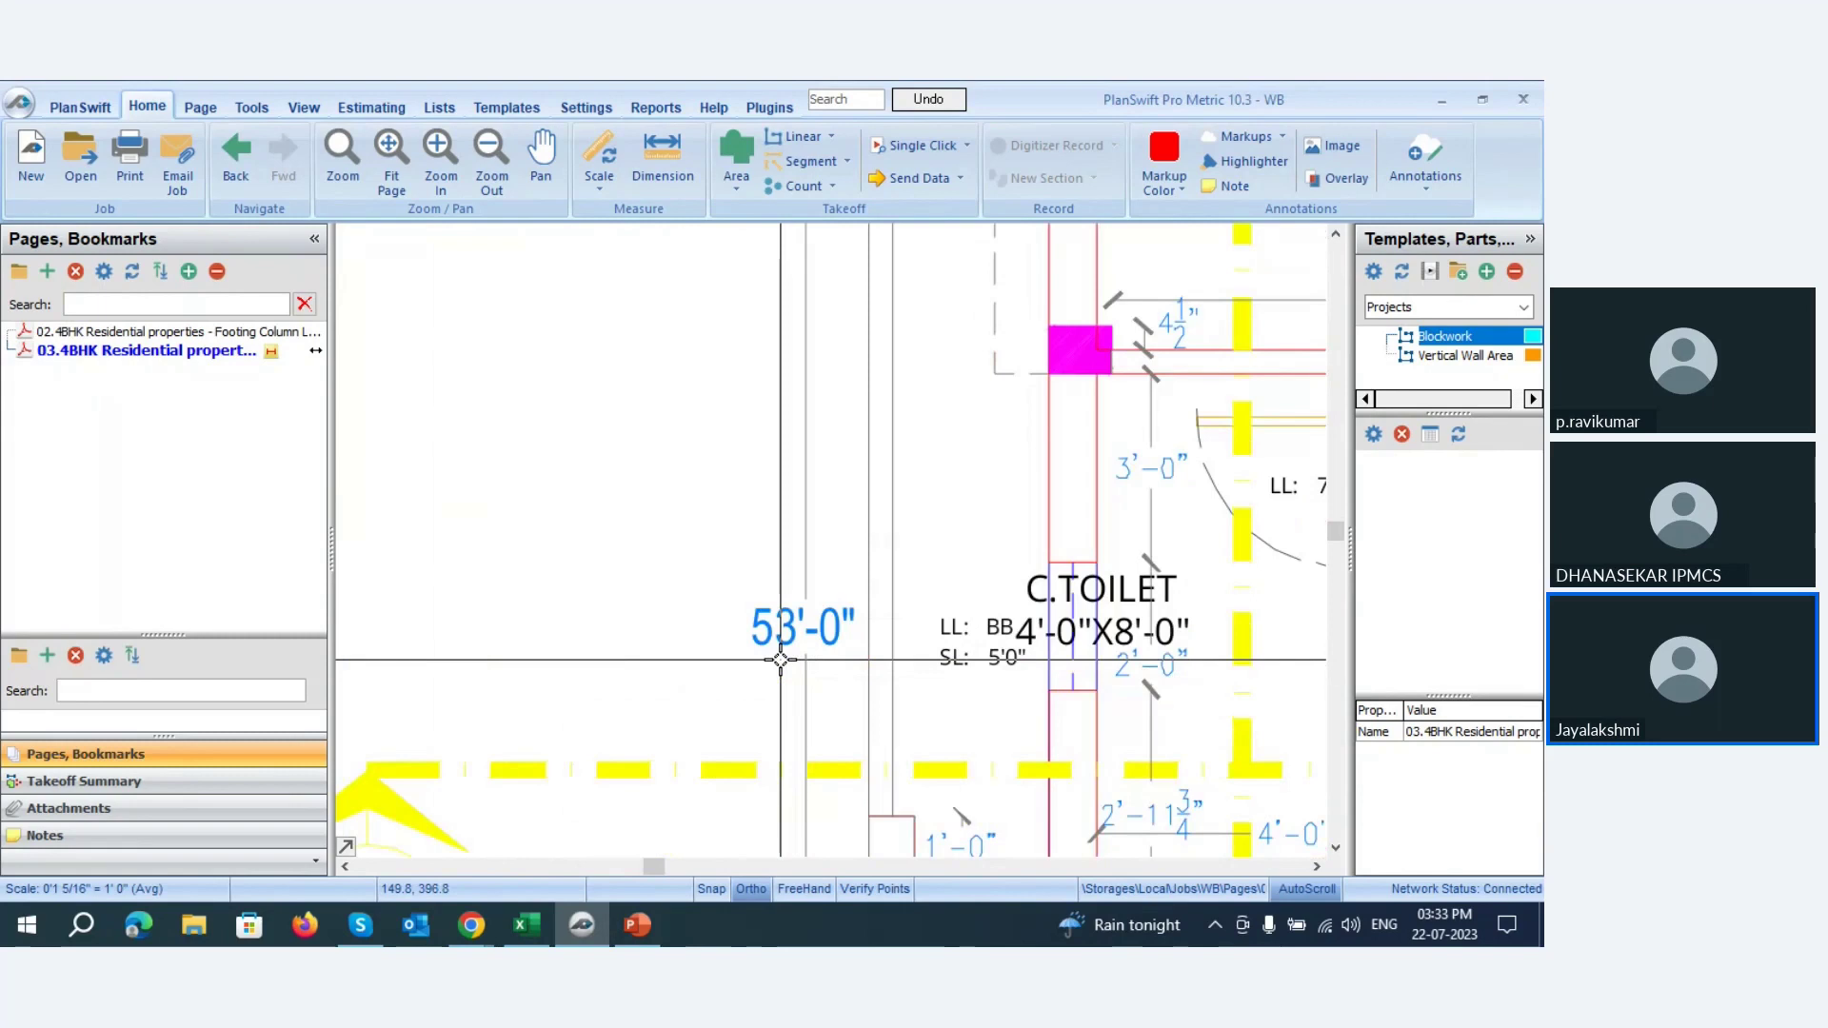
scroll(779, 659, "down", 5)
left_click(600, 162)
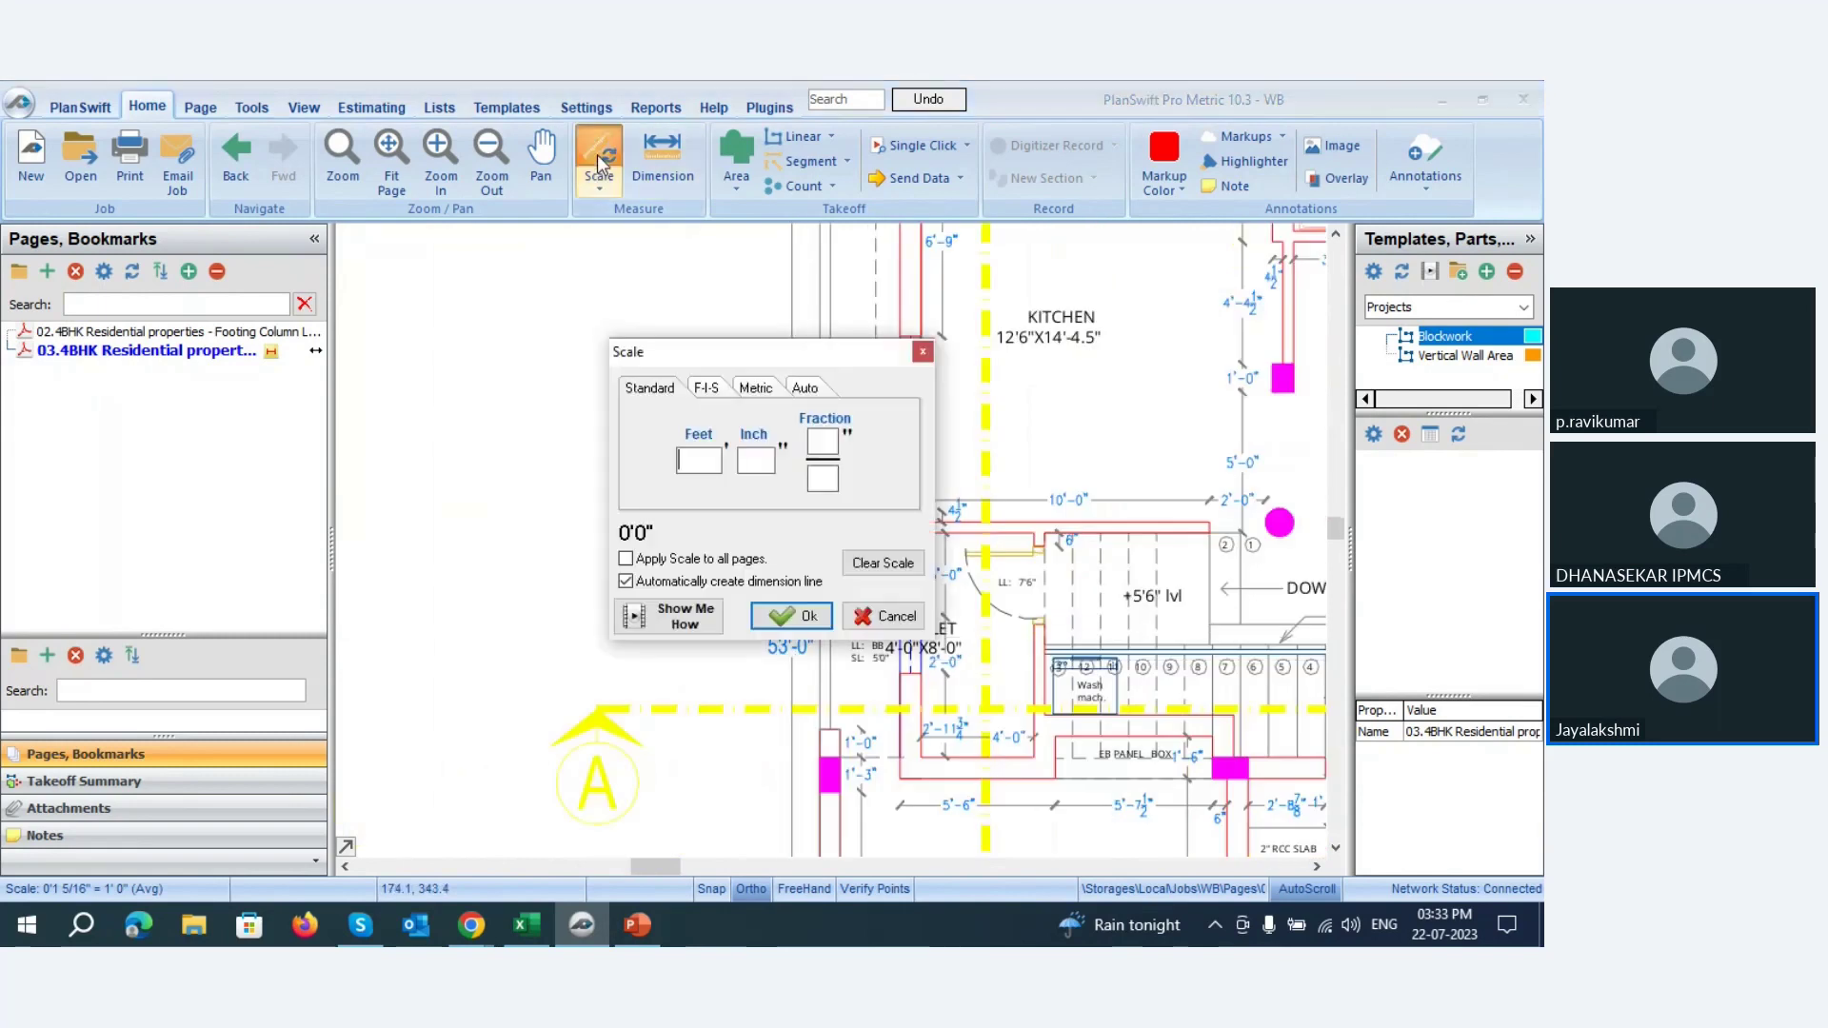
type("53")
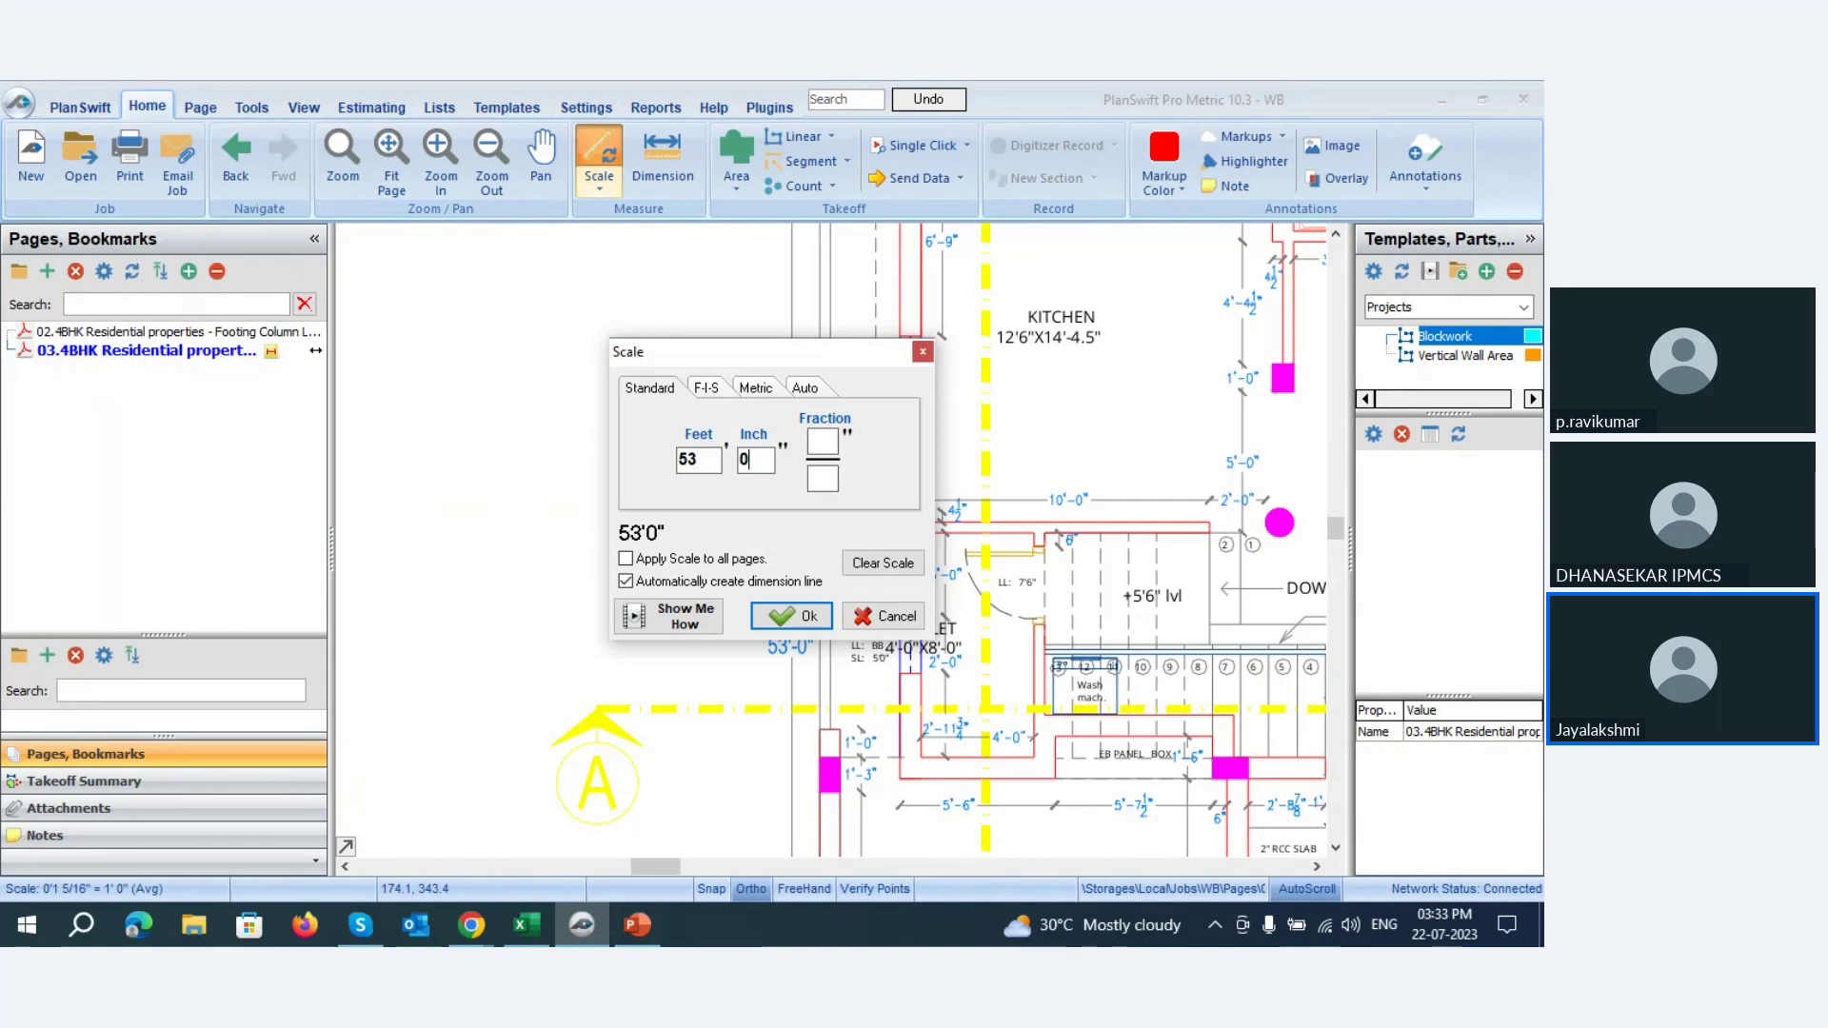
left_click(790, 616)
- Calibrate the page vertically by picking both ends of the overall 53'-0" dimension beside the ground floor plan, and check the dimension line
scroll(705, 554, "down", 2)
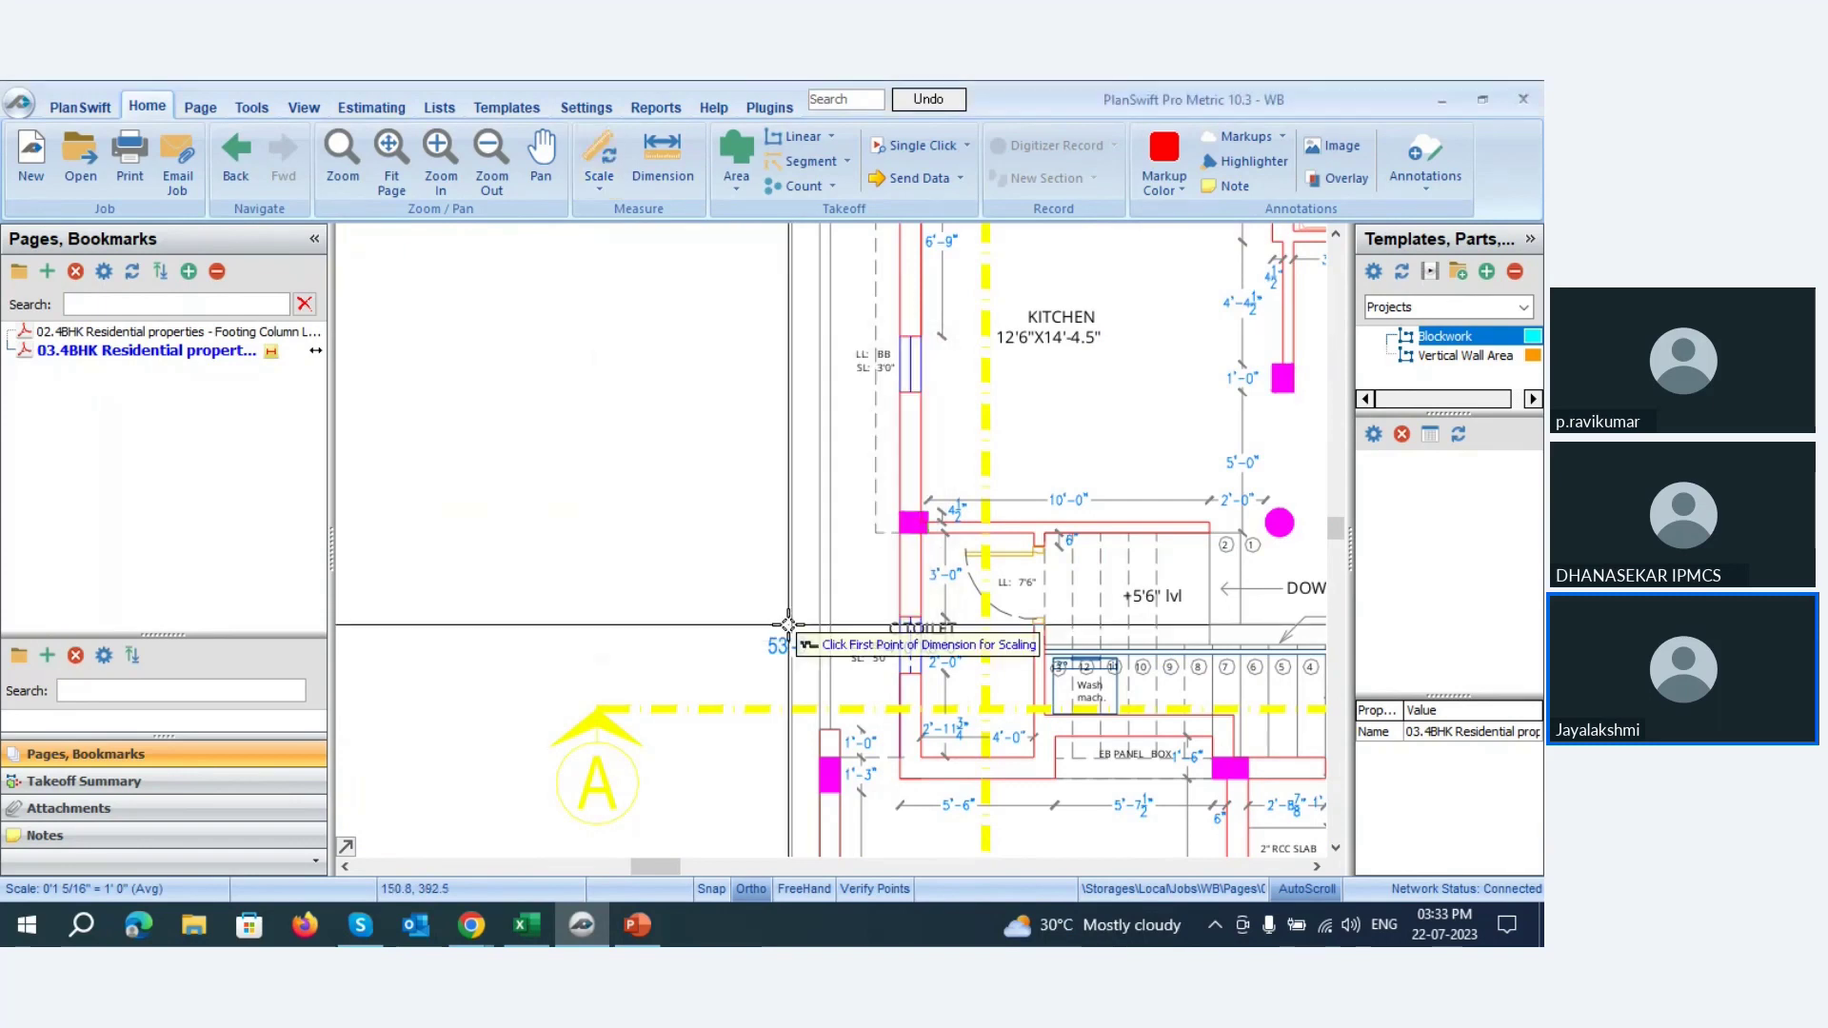
scroll(706, 554, "down", 3)
scroll(722, 425, "up", 5)
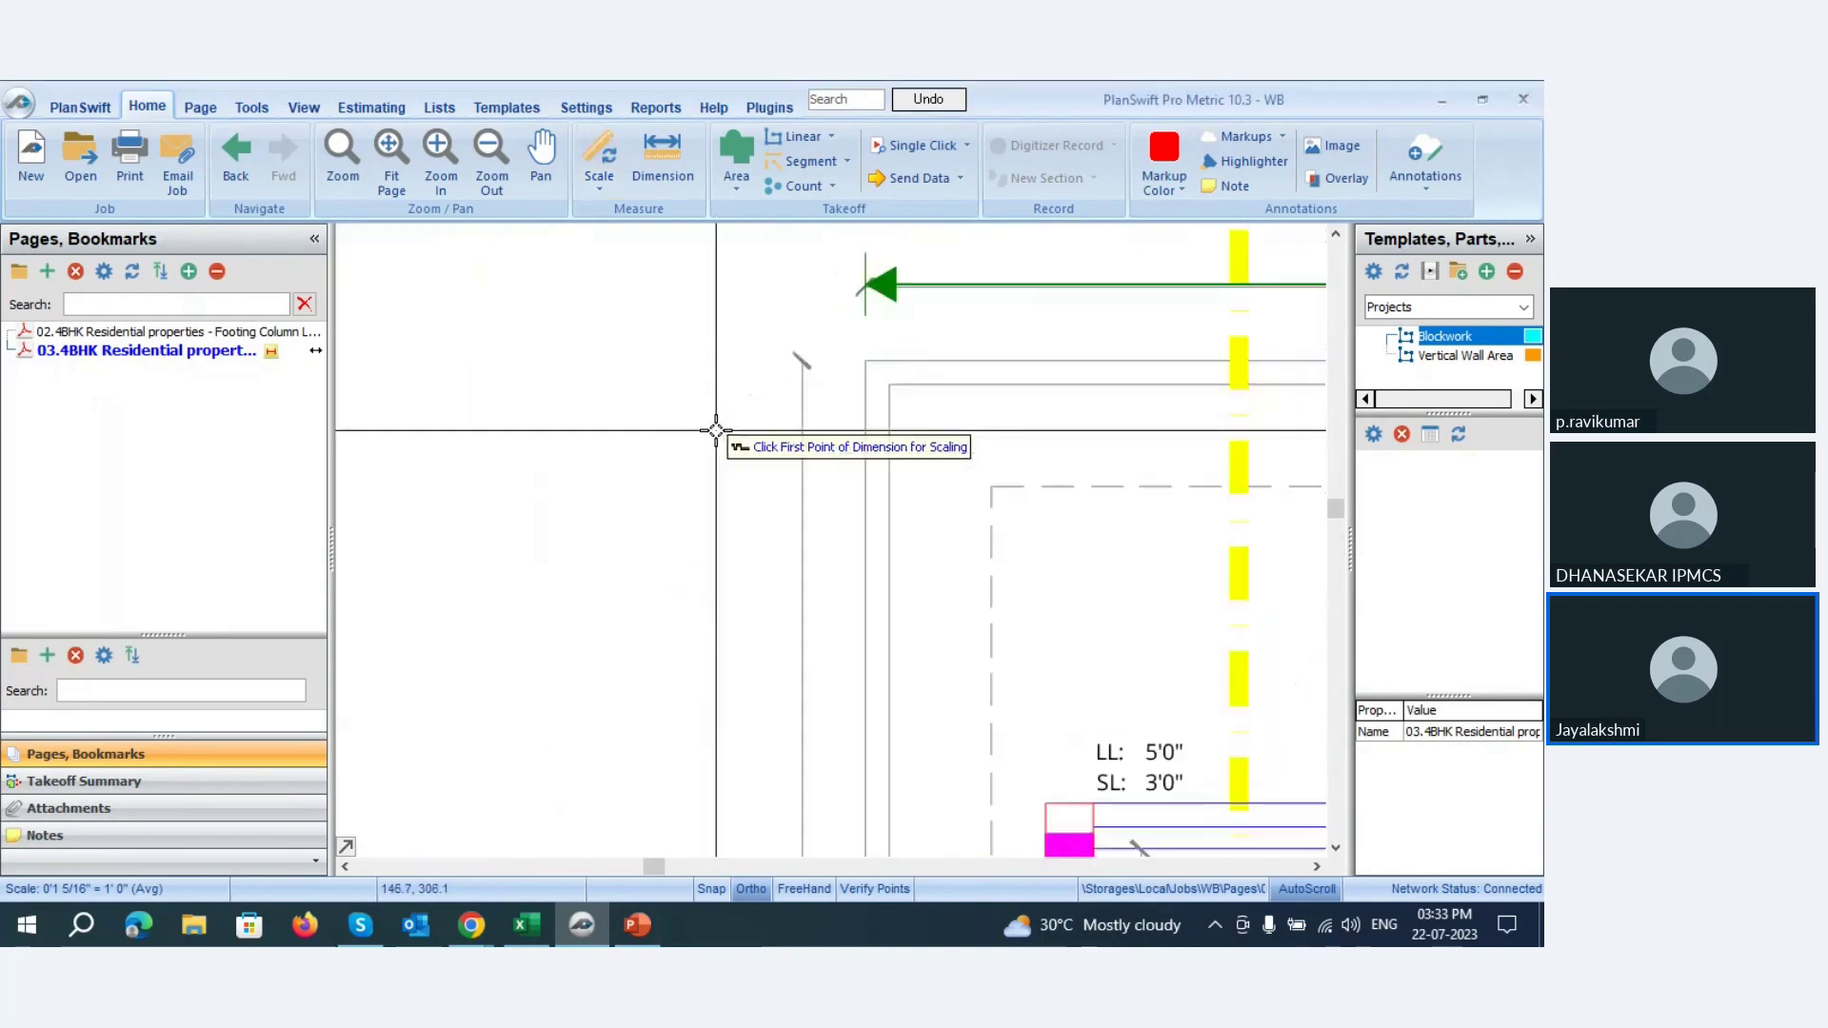
left_click(790, 380)
left_click_drag(790, 380, 803, 360)
scroll(802, 360, "down", 5)
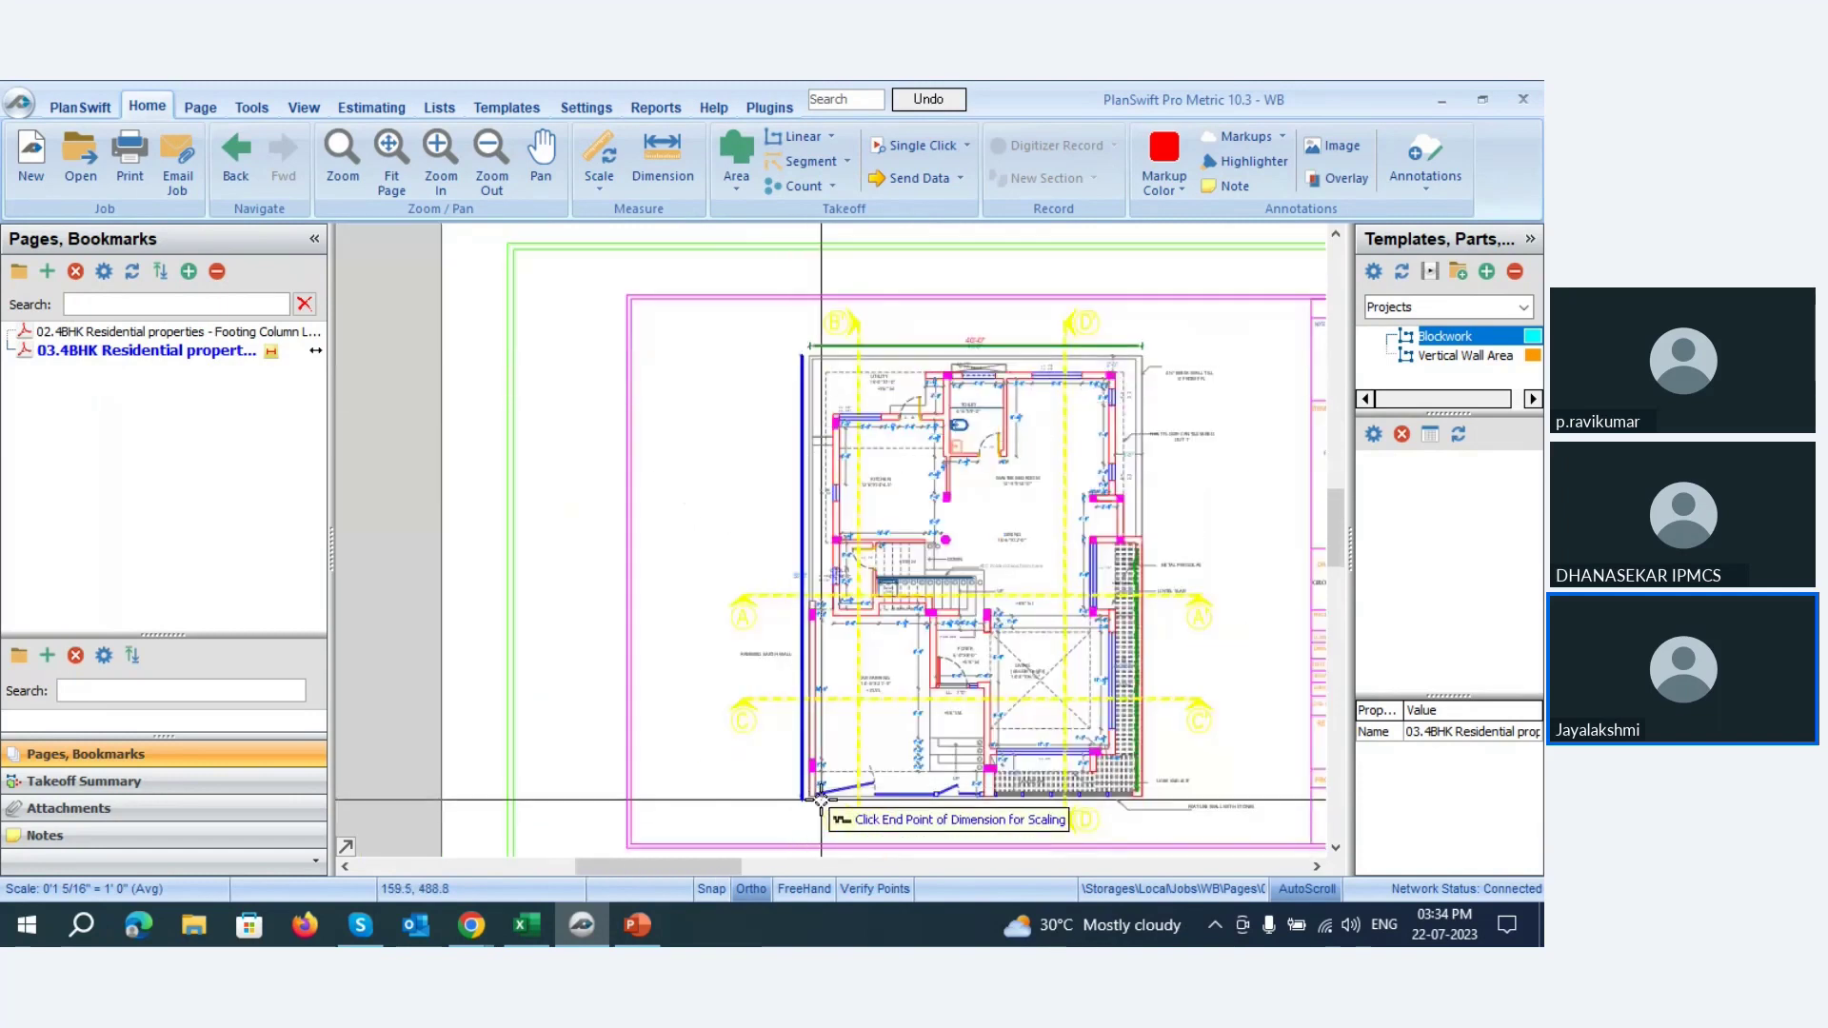
scroll(796, 792, "up", 5)
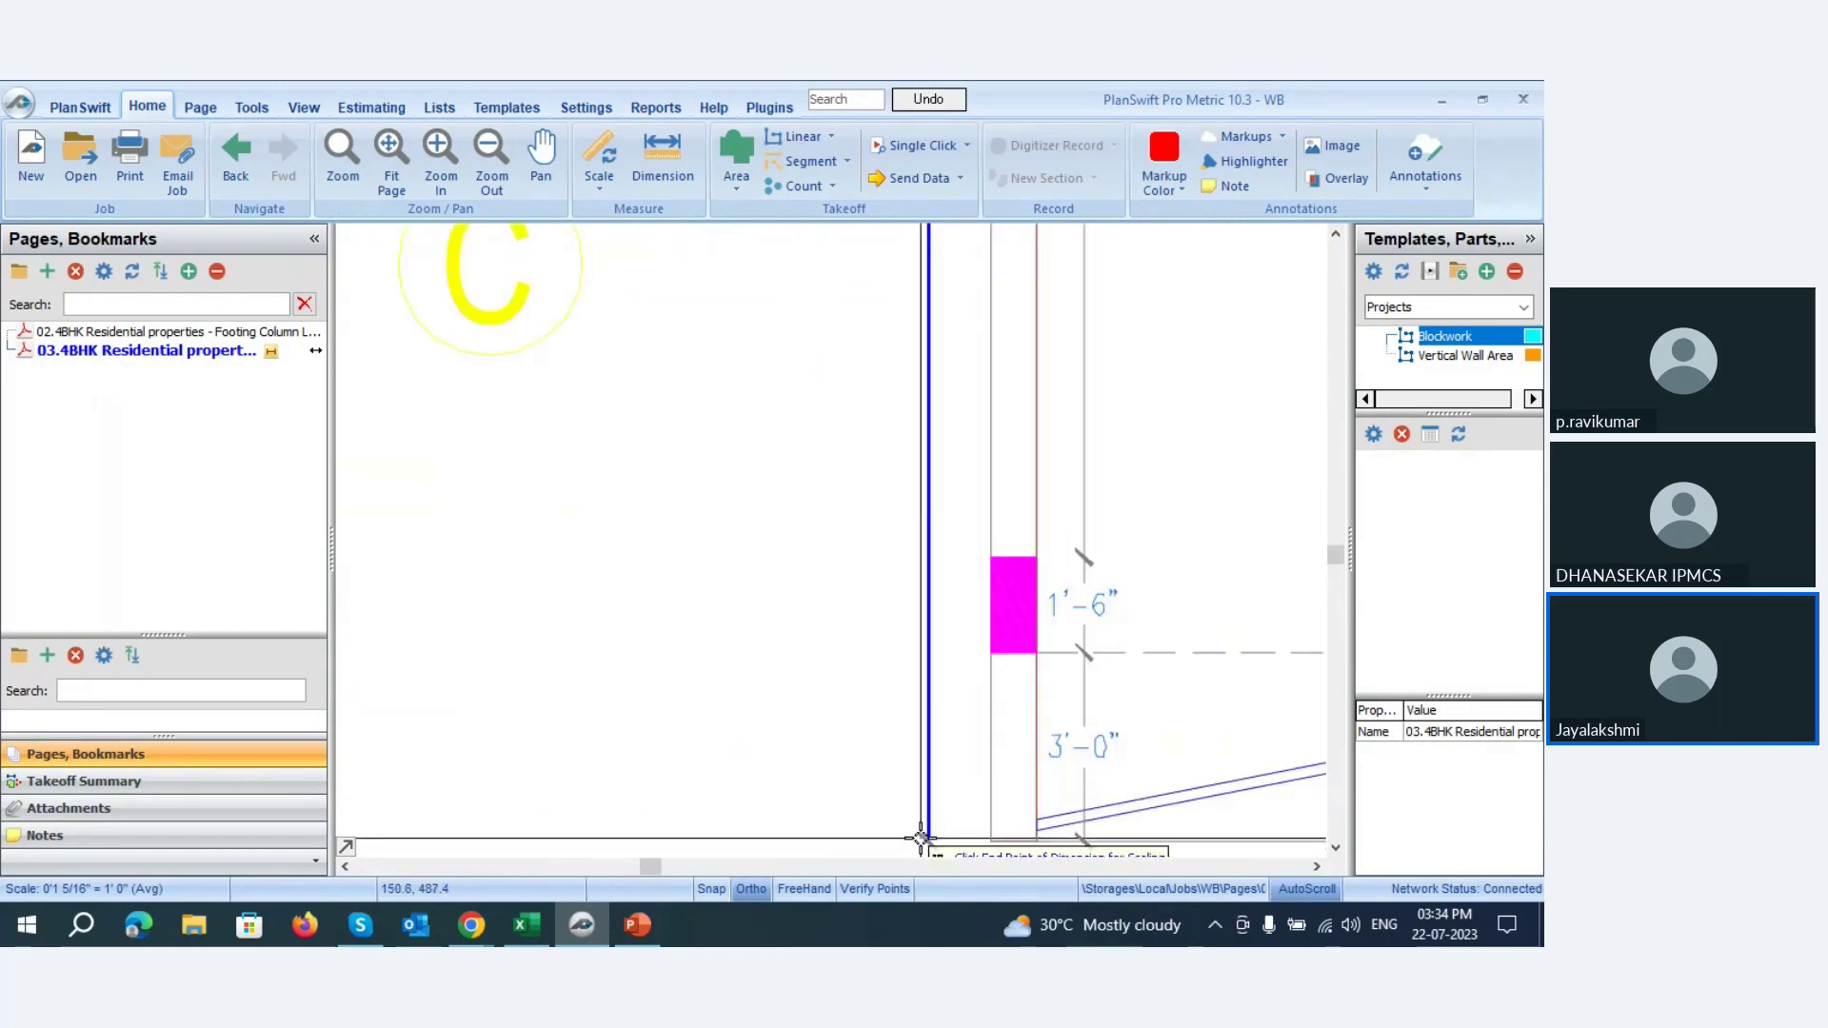
left_click_drag(921, 838, 931, 841)
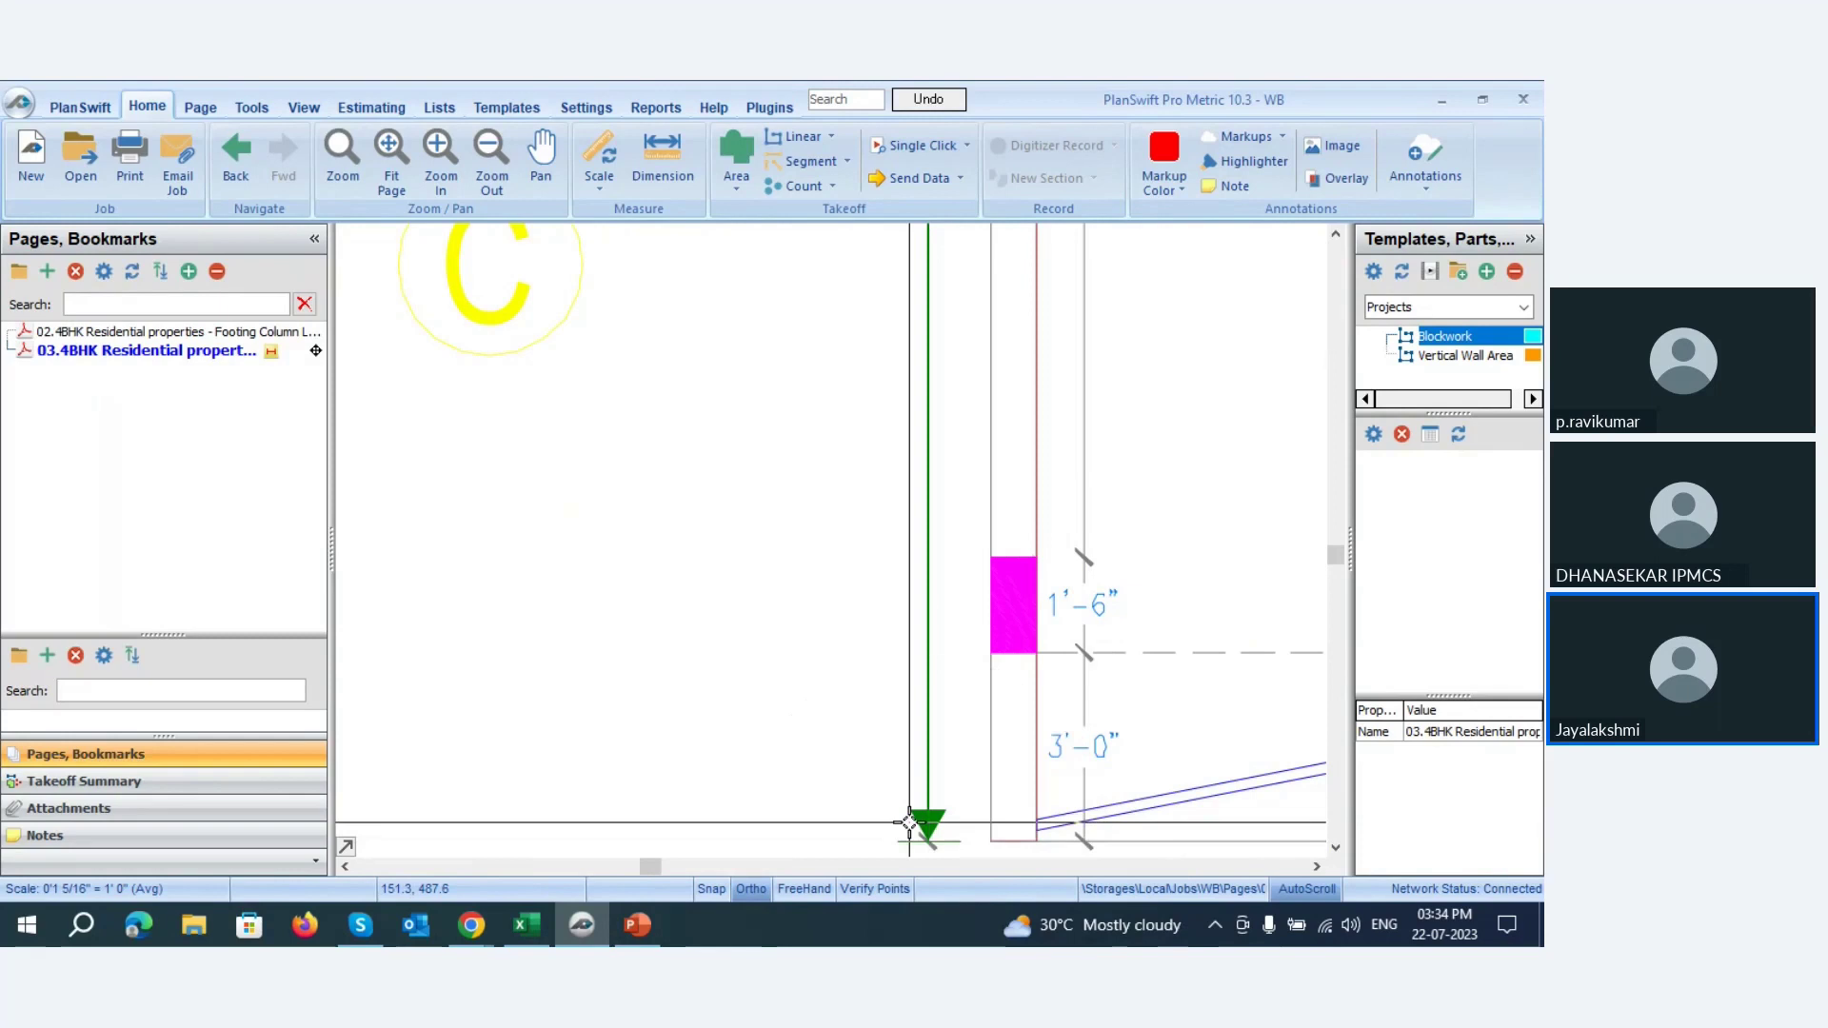
scroll(874, 790, "down", 3)
scroll(874, 266, "up", 3)
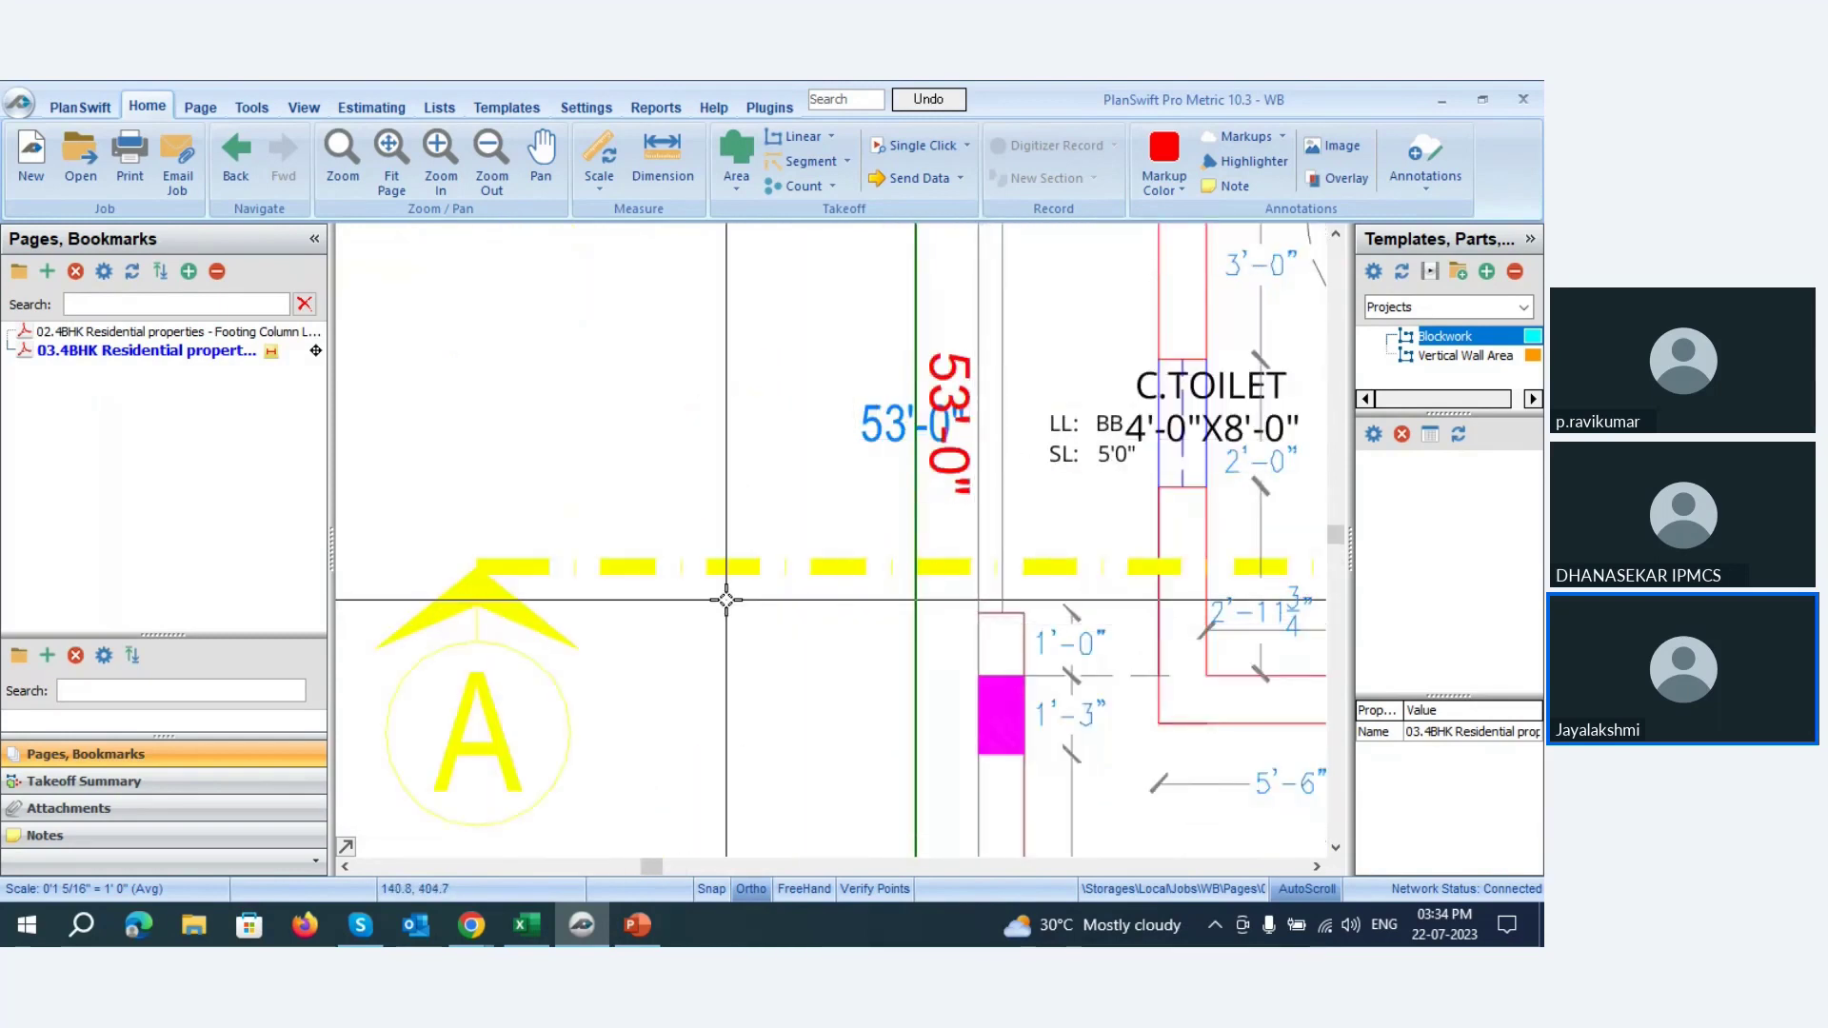
scroll(727, 609, "down", 3)
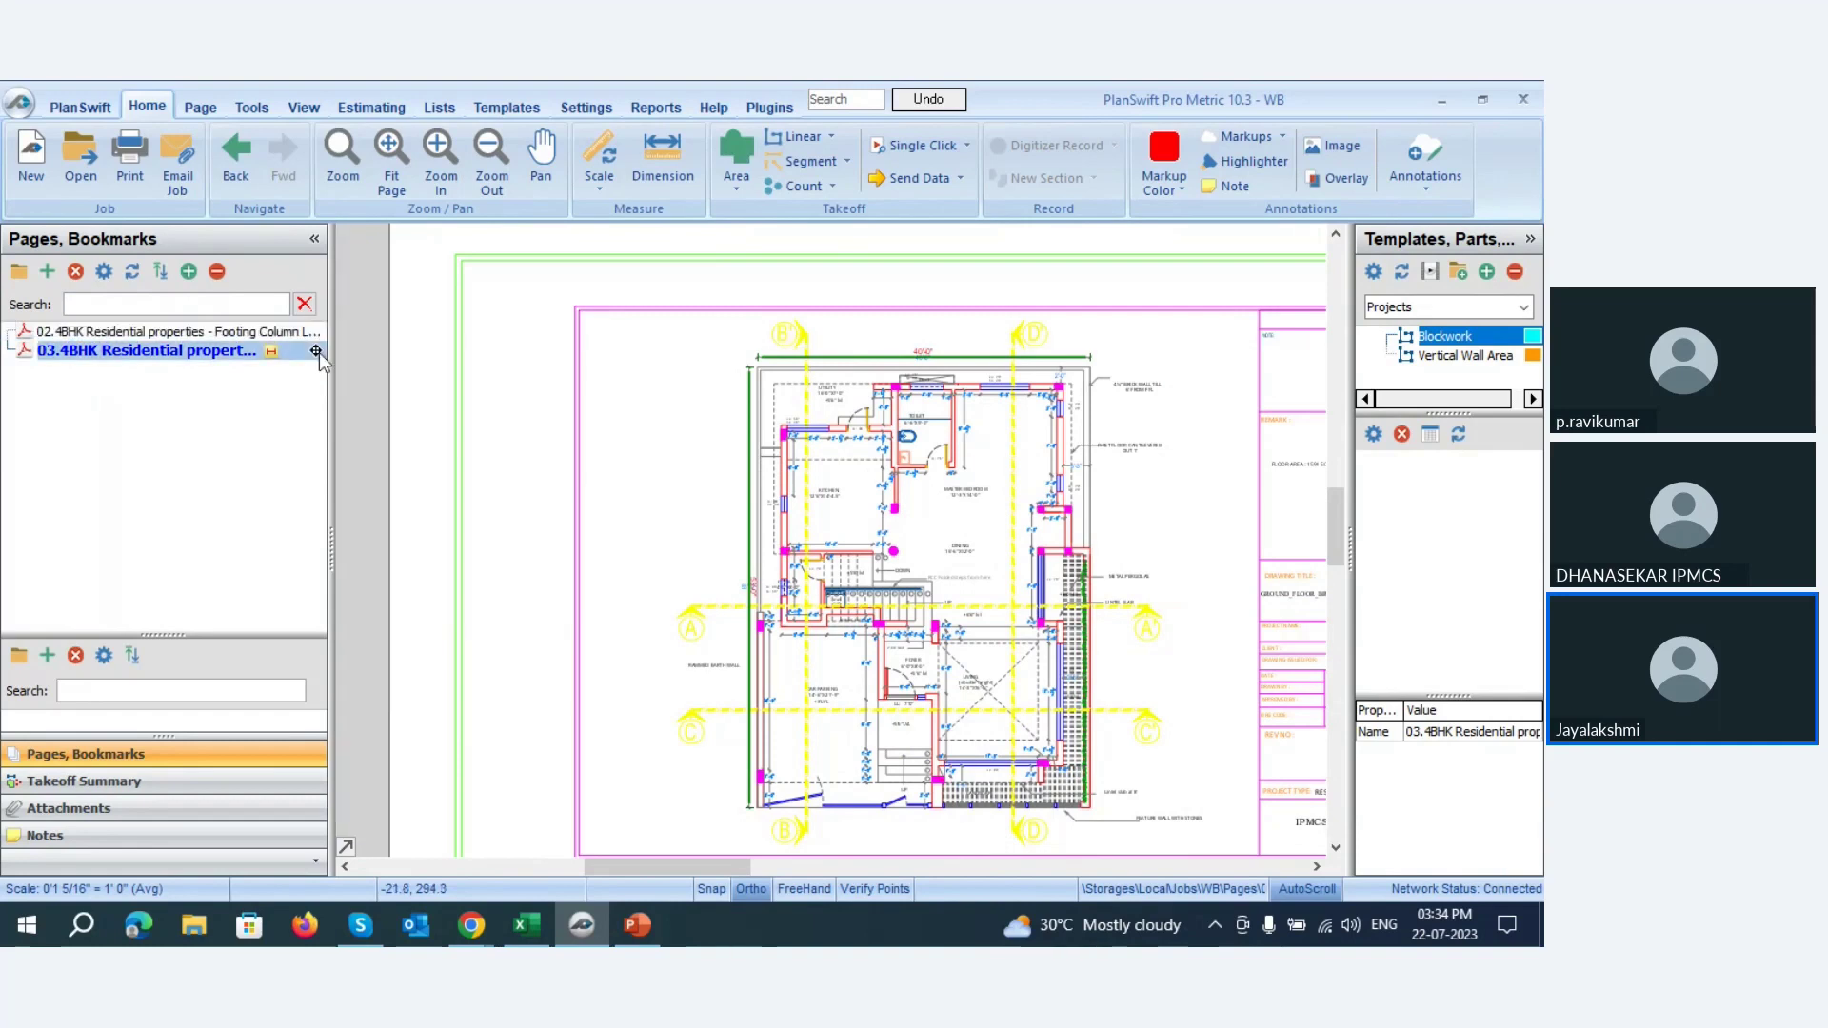
- Open the Footing Column Layout page and locate the dimensions between grids A and B below the center line sketch
left_click(180, 331)
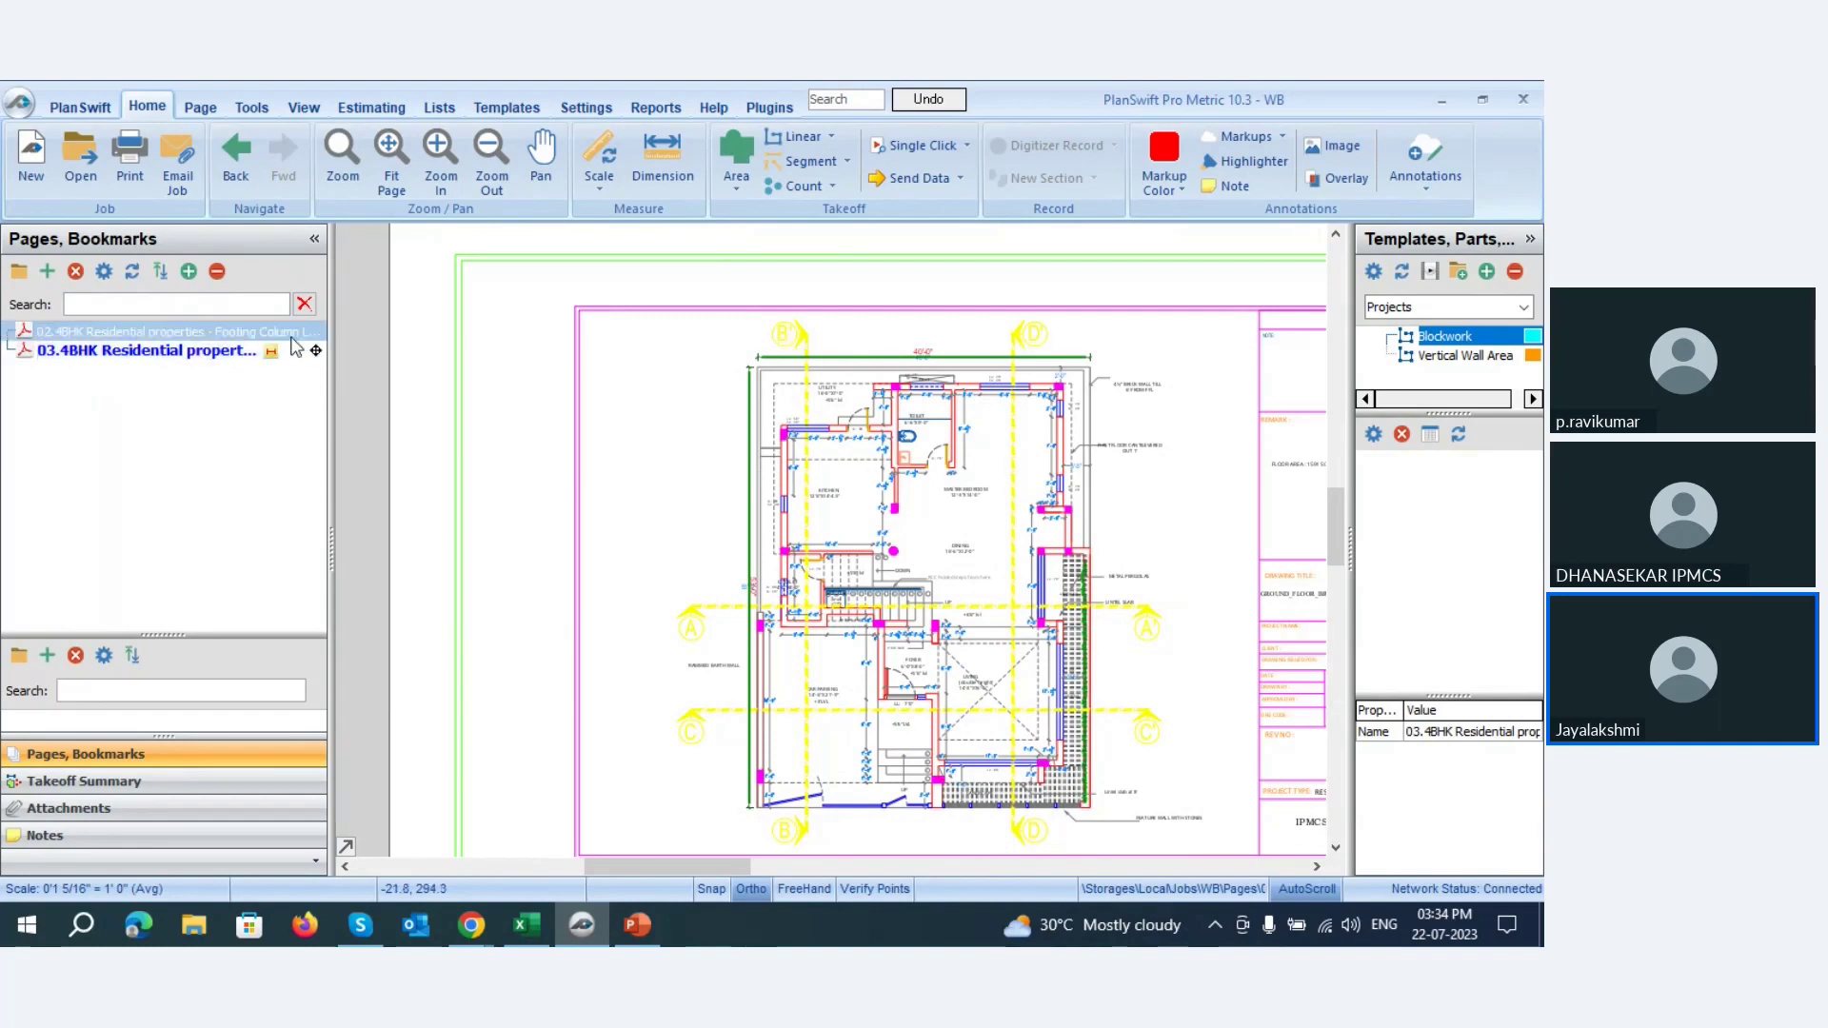
scroll(676, 678, "up", 5)
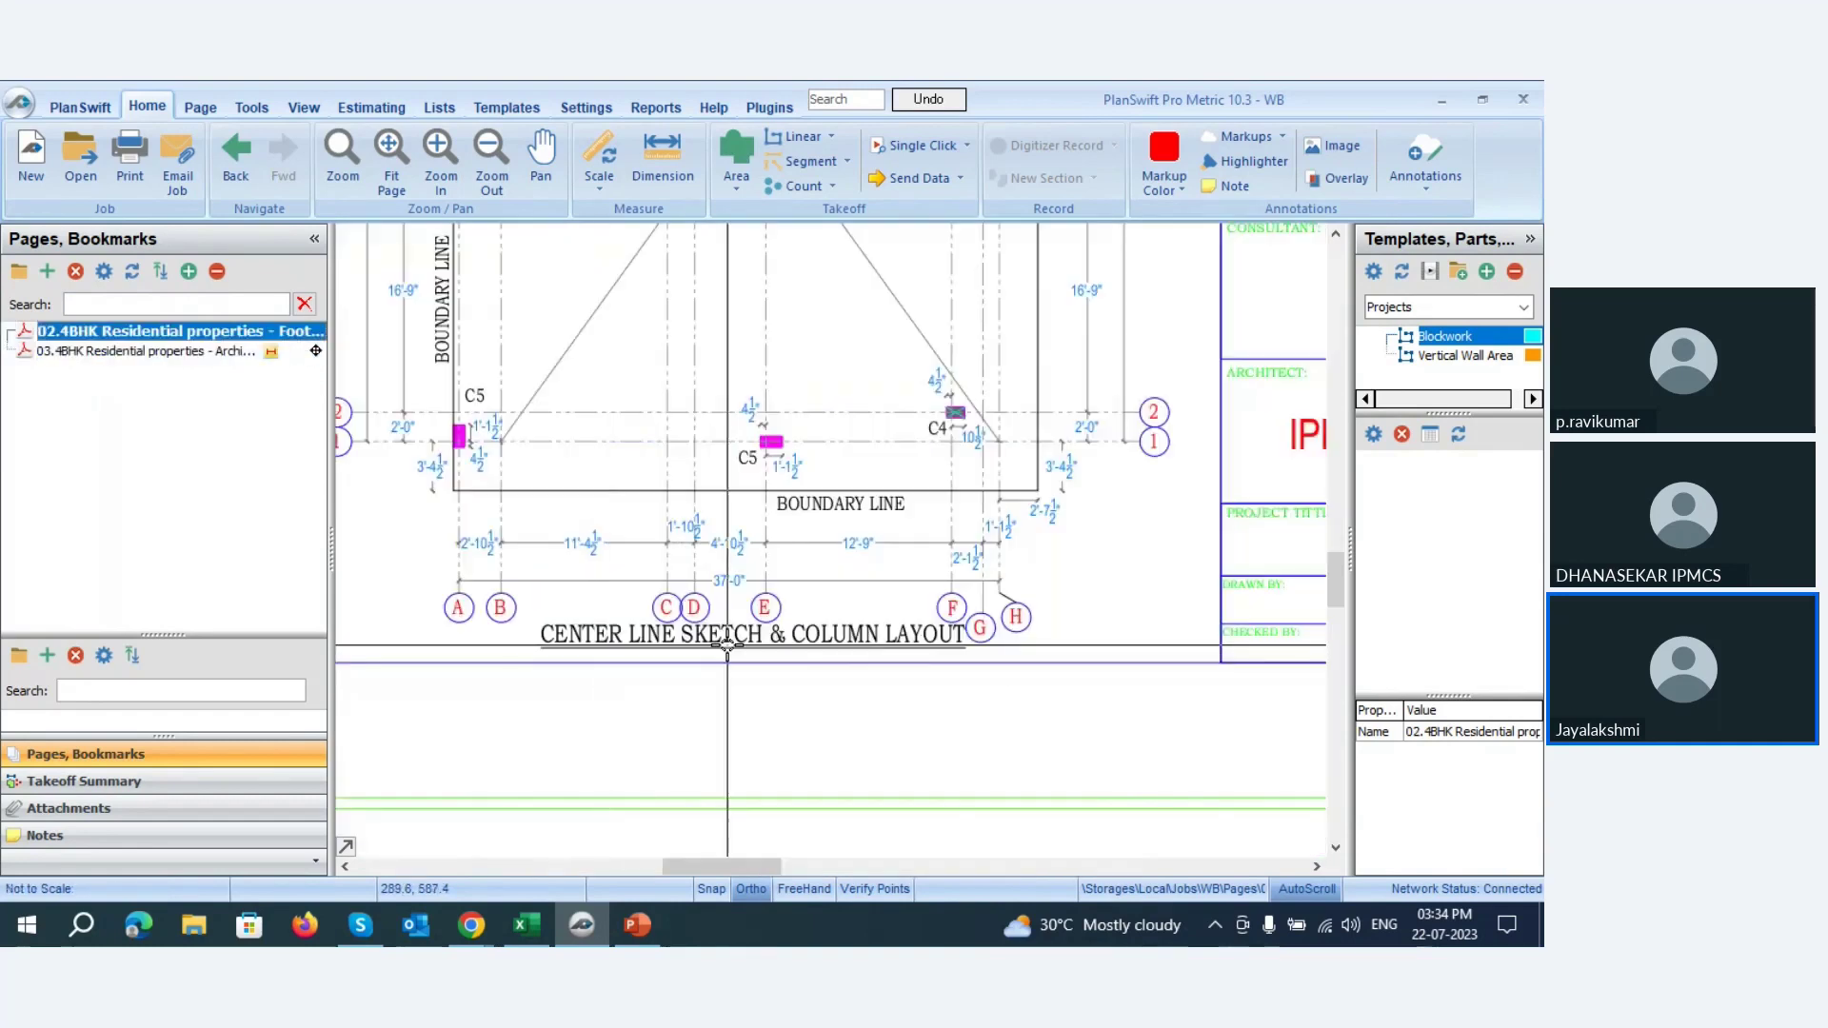
scroll(457, 497, "up", 2)
scroll(755, 579, "up", 1)
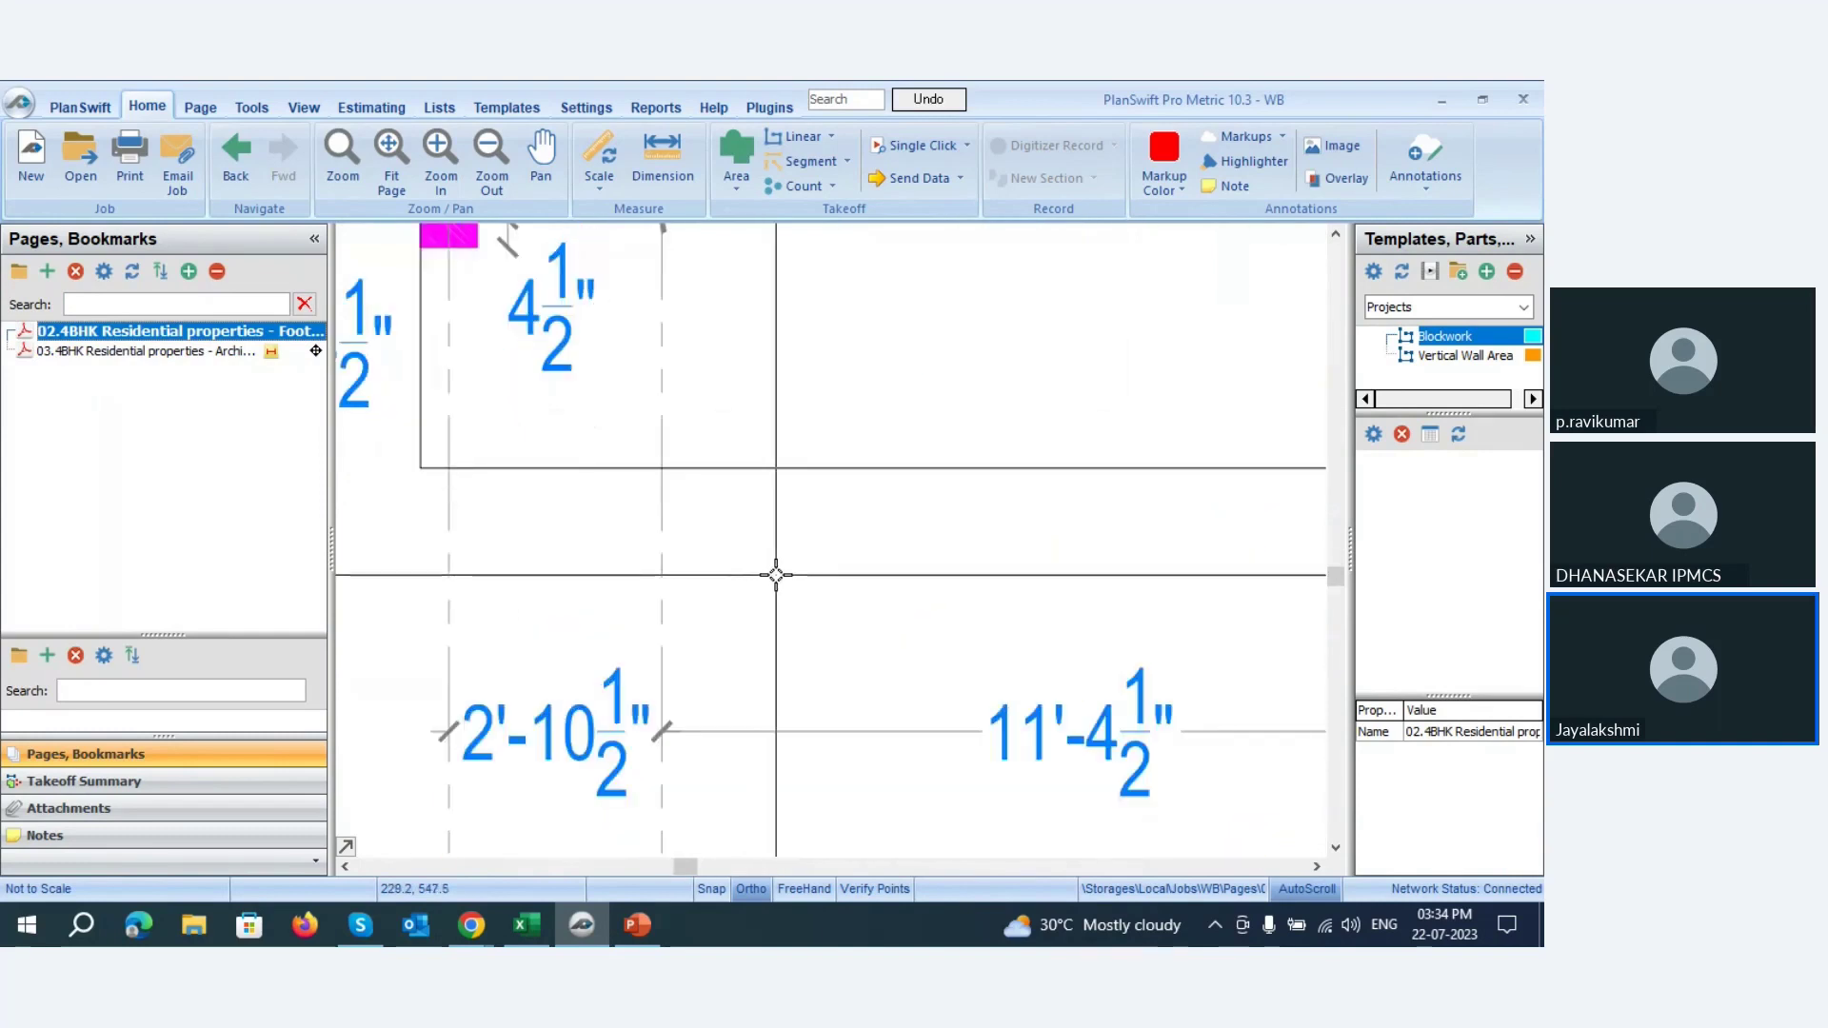
scroll(775, 571, "down", 3)
- Start scaling the Footing Column Layout page with a known length of 2 feet 10 1/2 inches
left_click(598, 143)
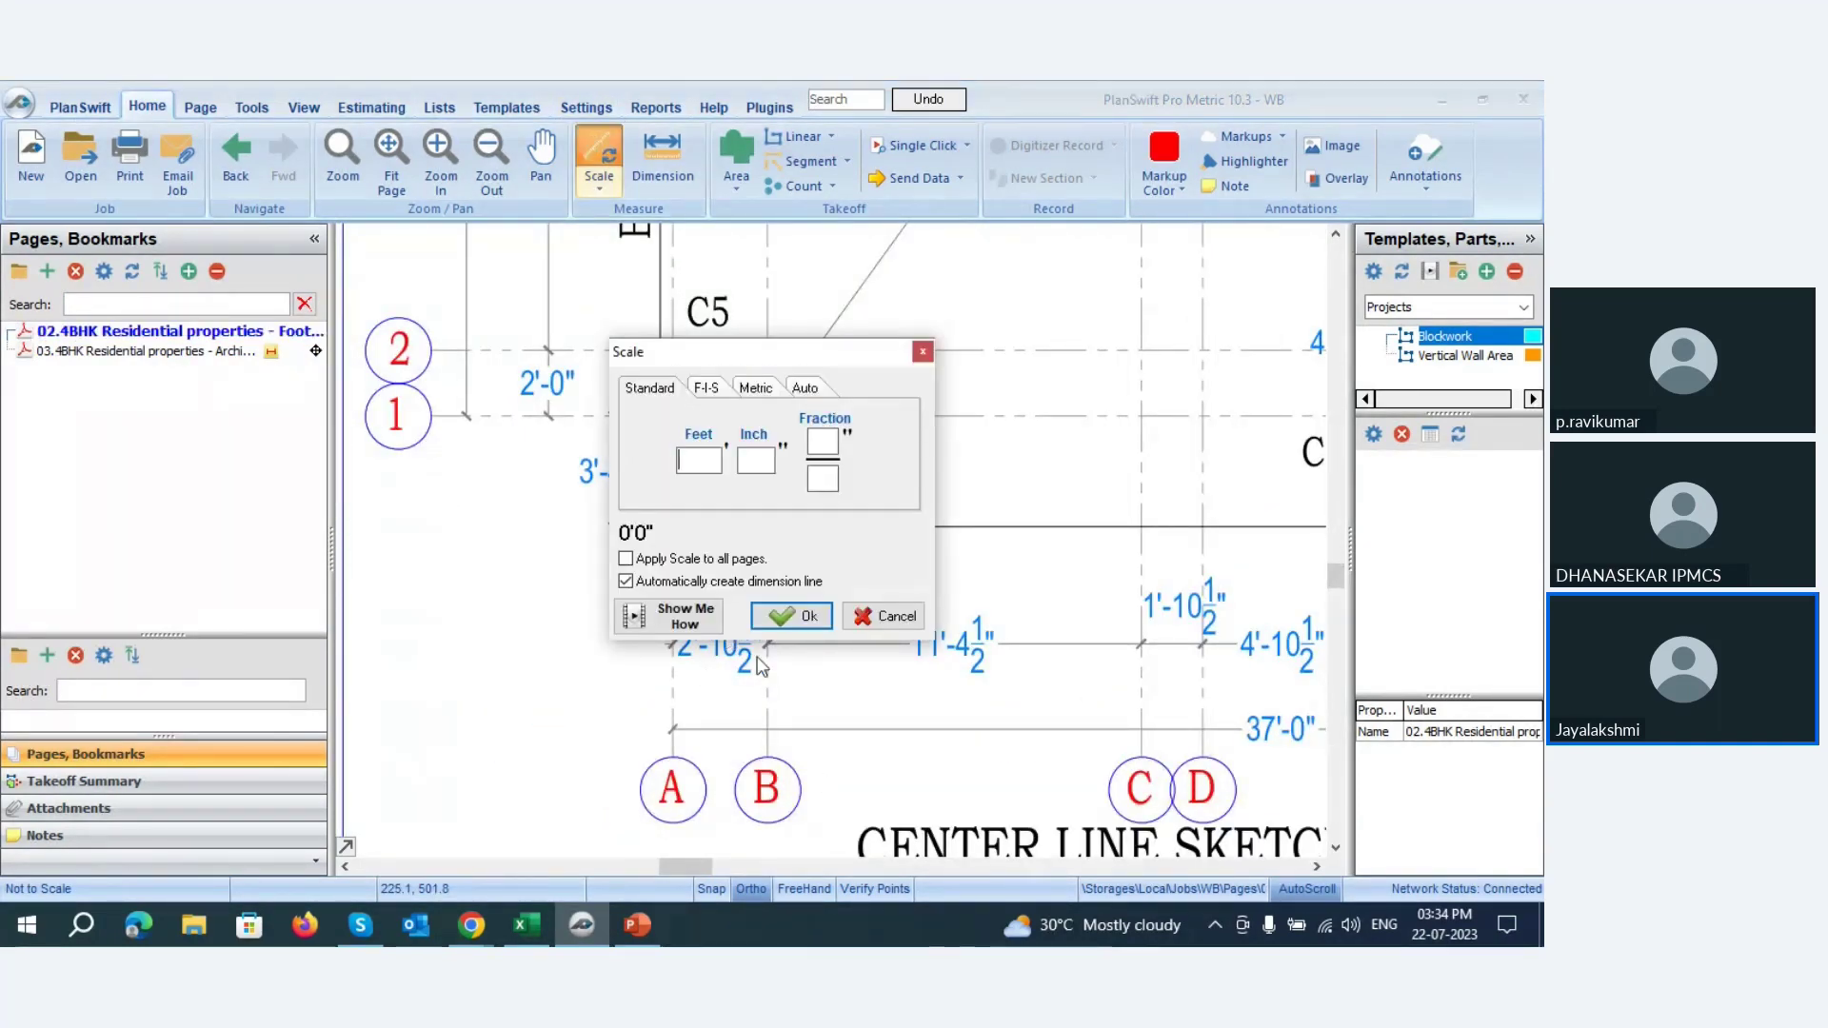
left_click_drag(699, 356, 741, 313)
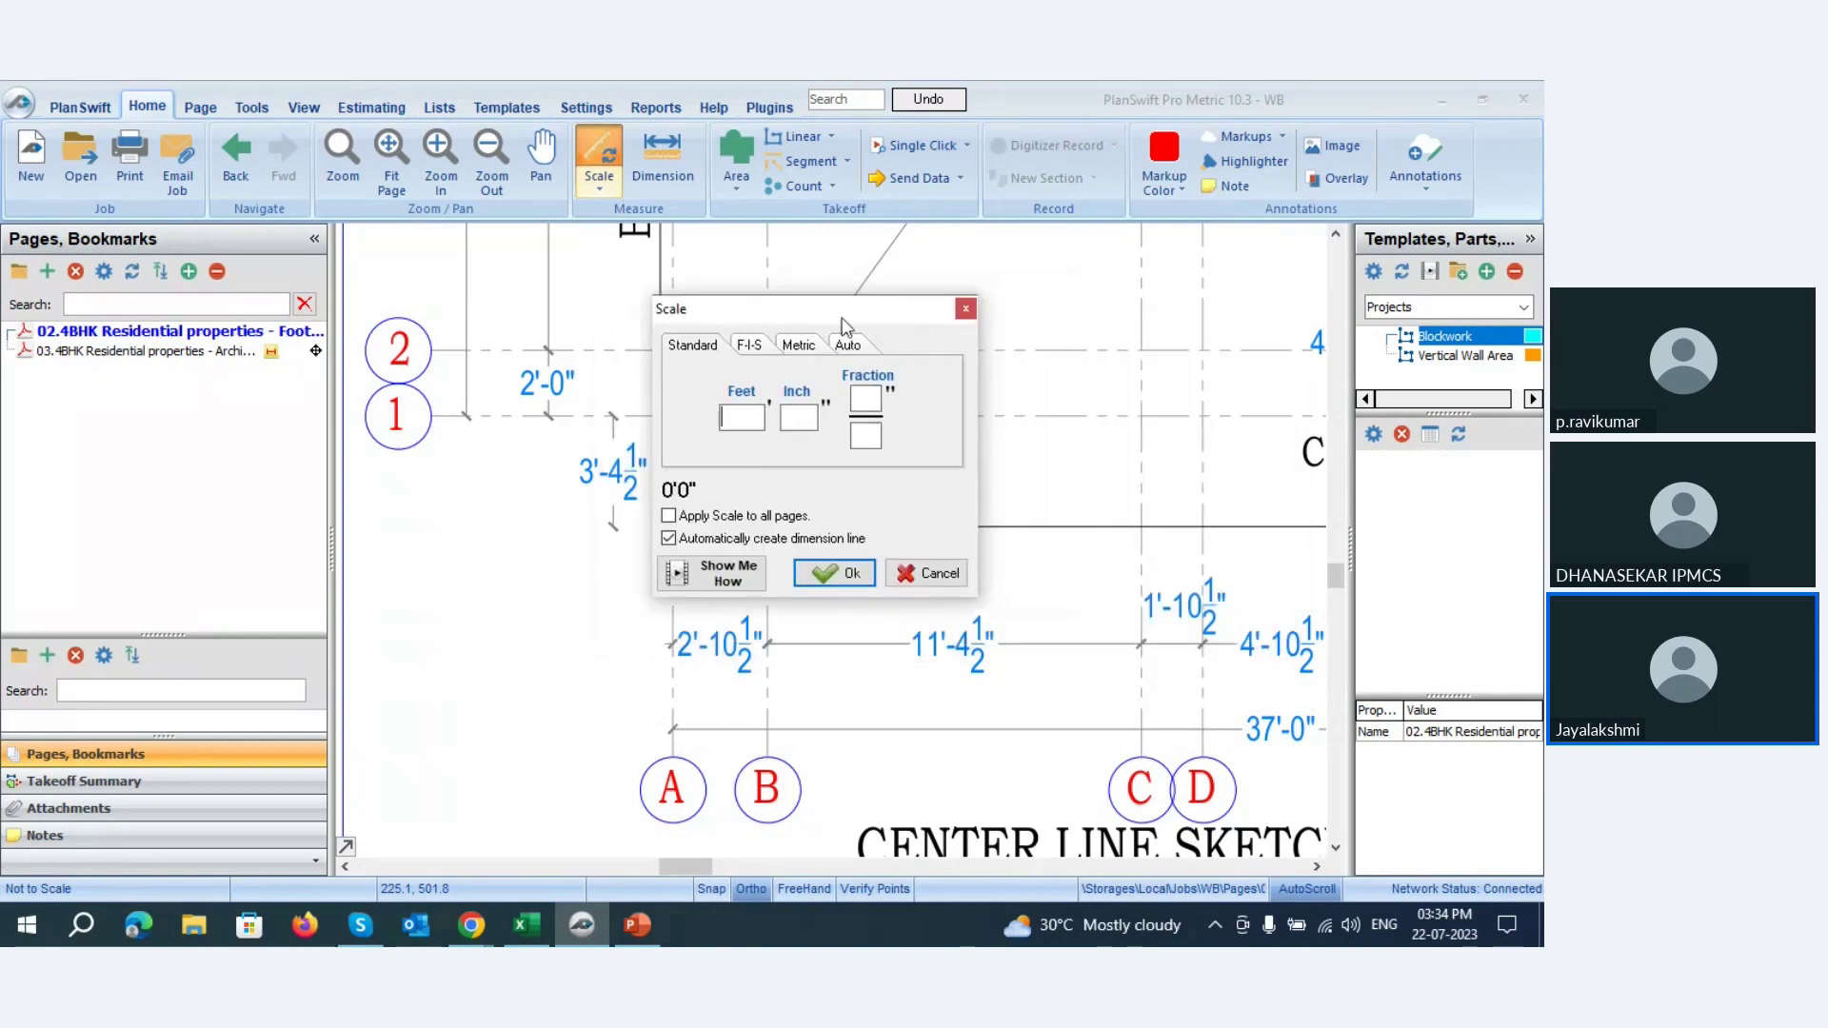
left_click(740, 412)
type("2")
left_click(805, 422)
type("10")
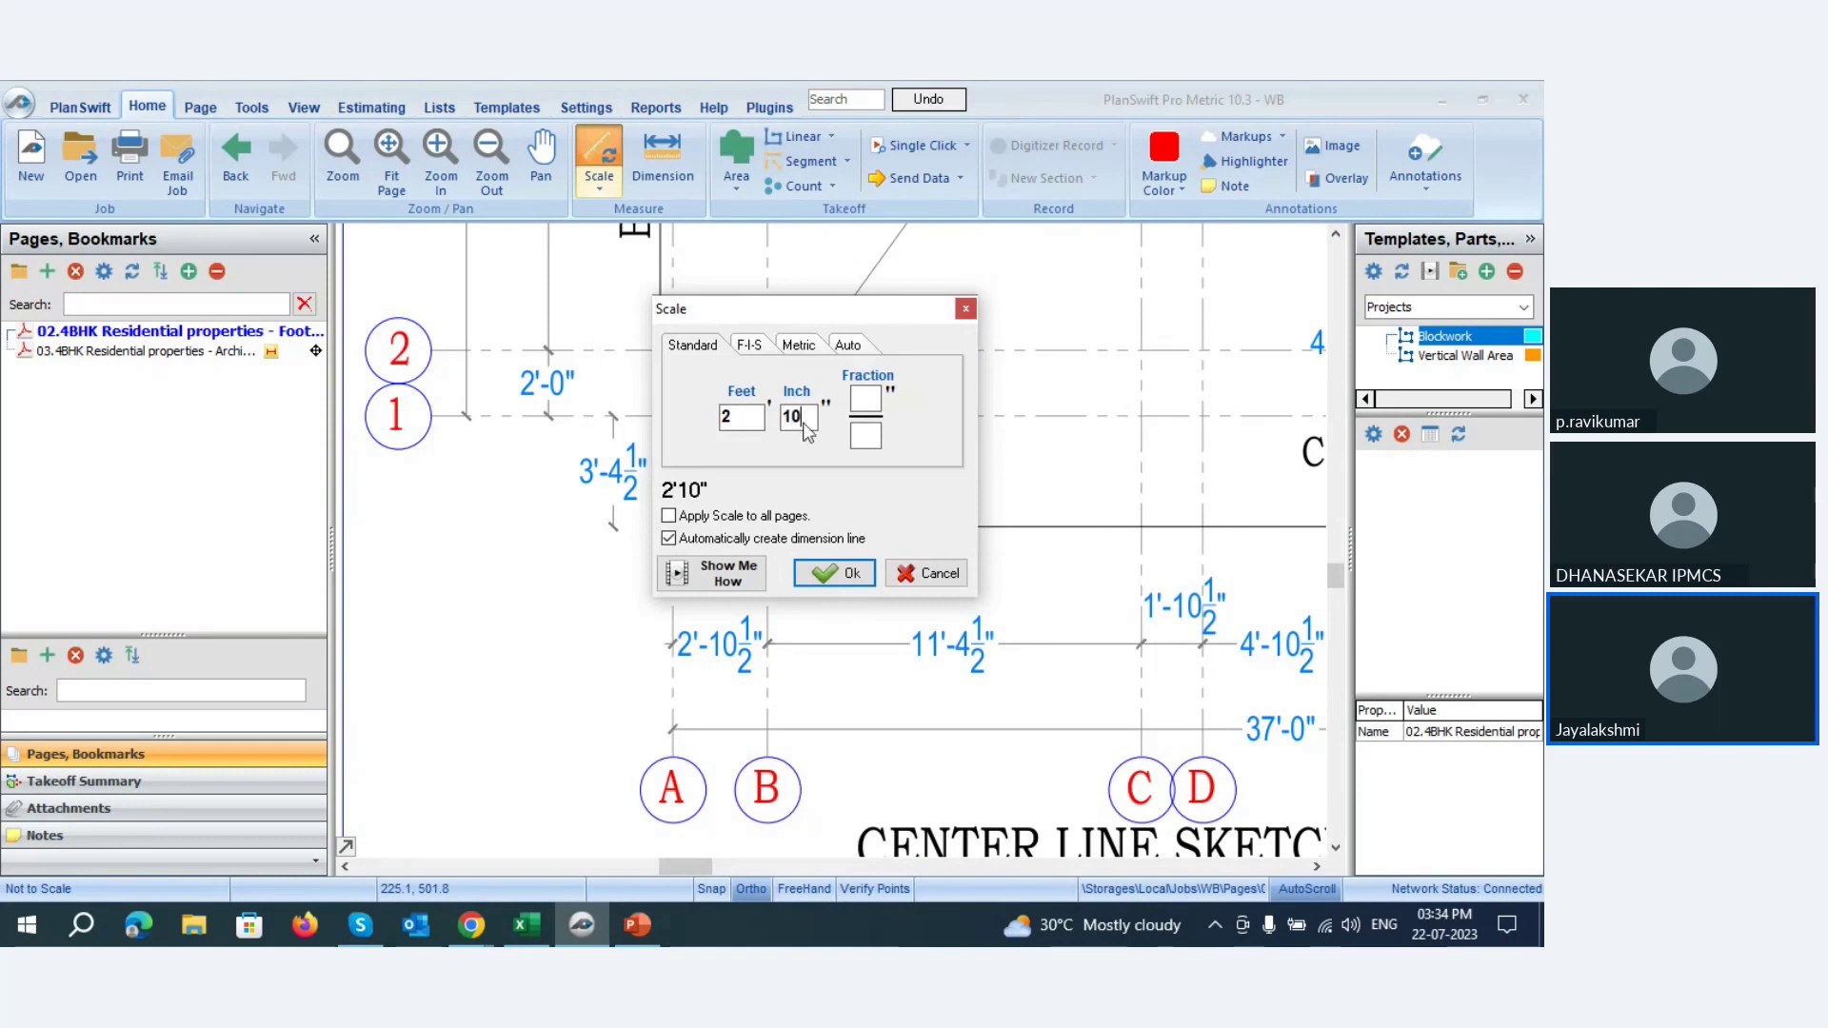
left_click(857, 399)
type("1")
left_click(869, 429)
type("2")
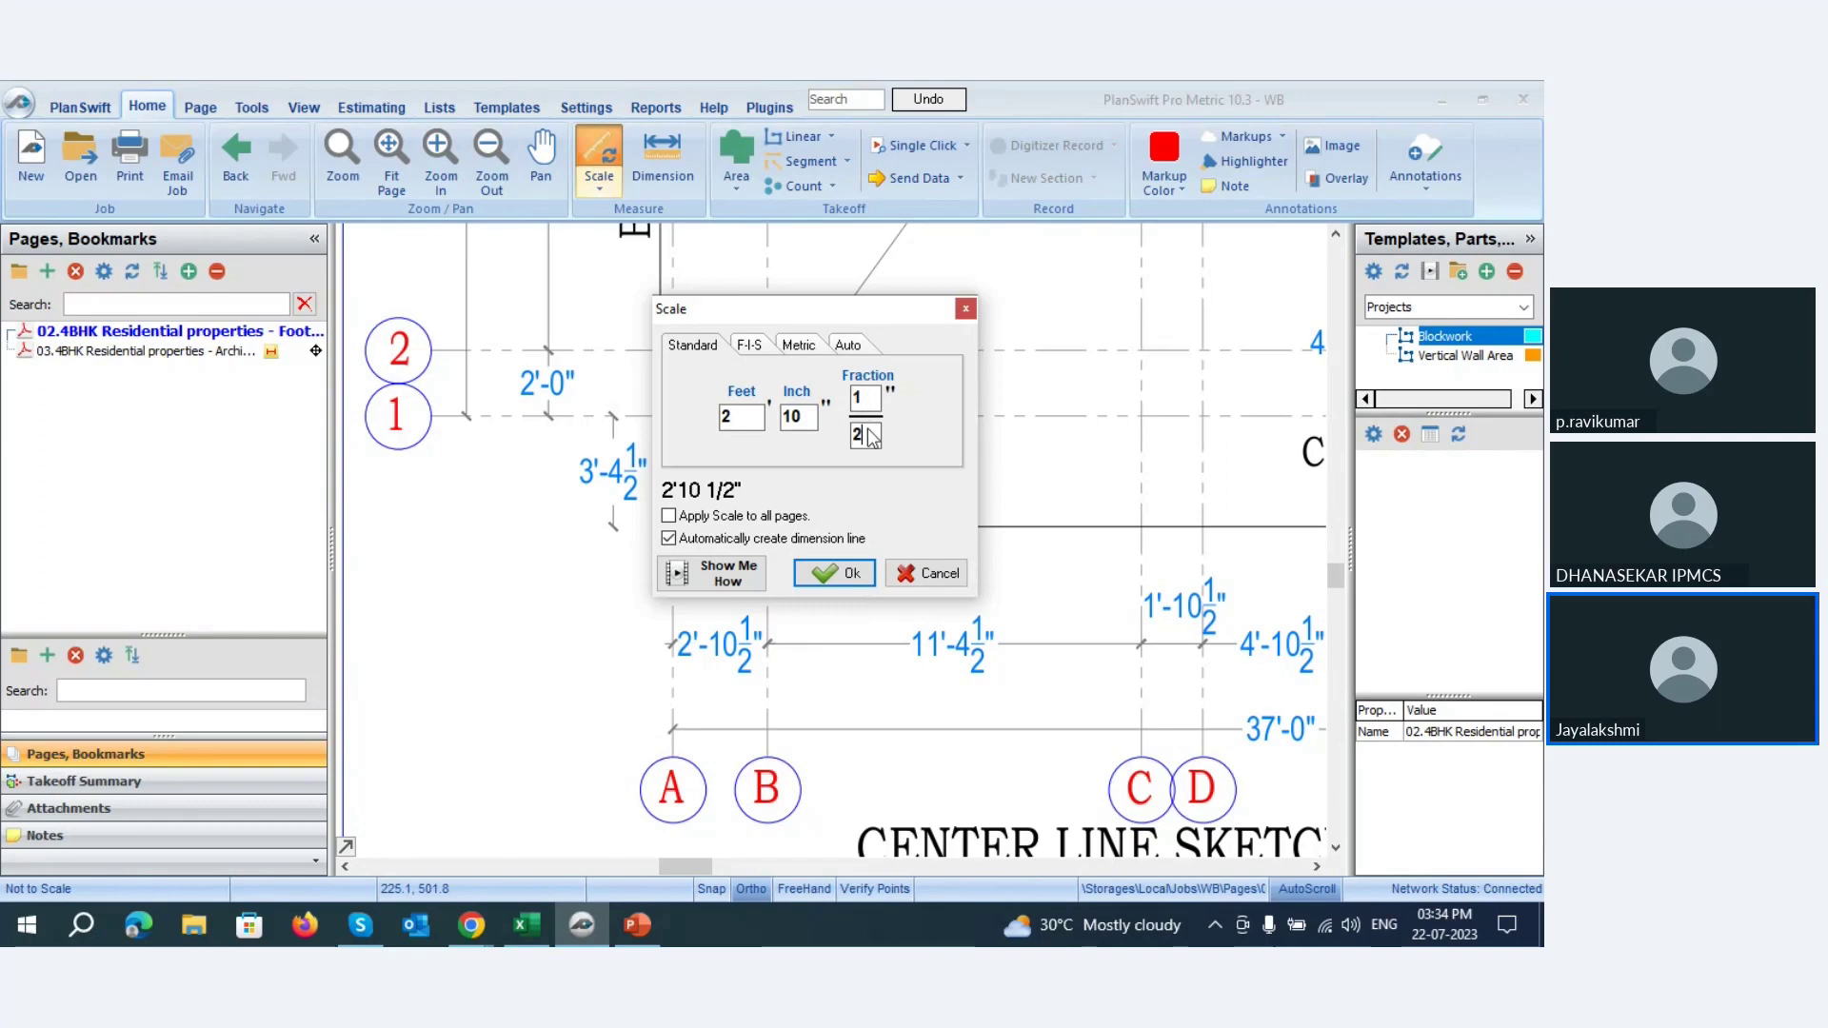
left_click(833, 572)
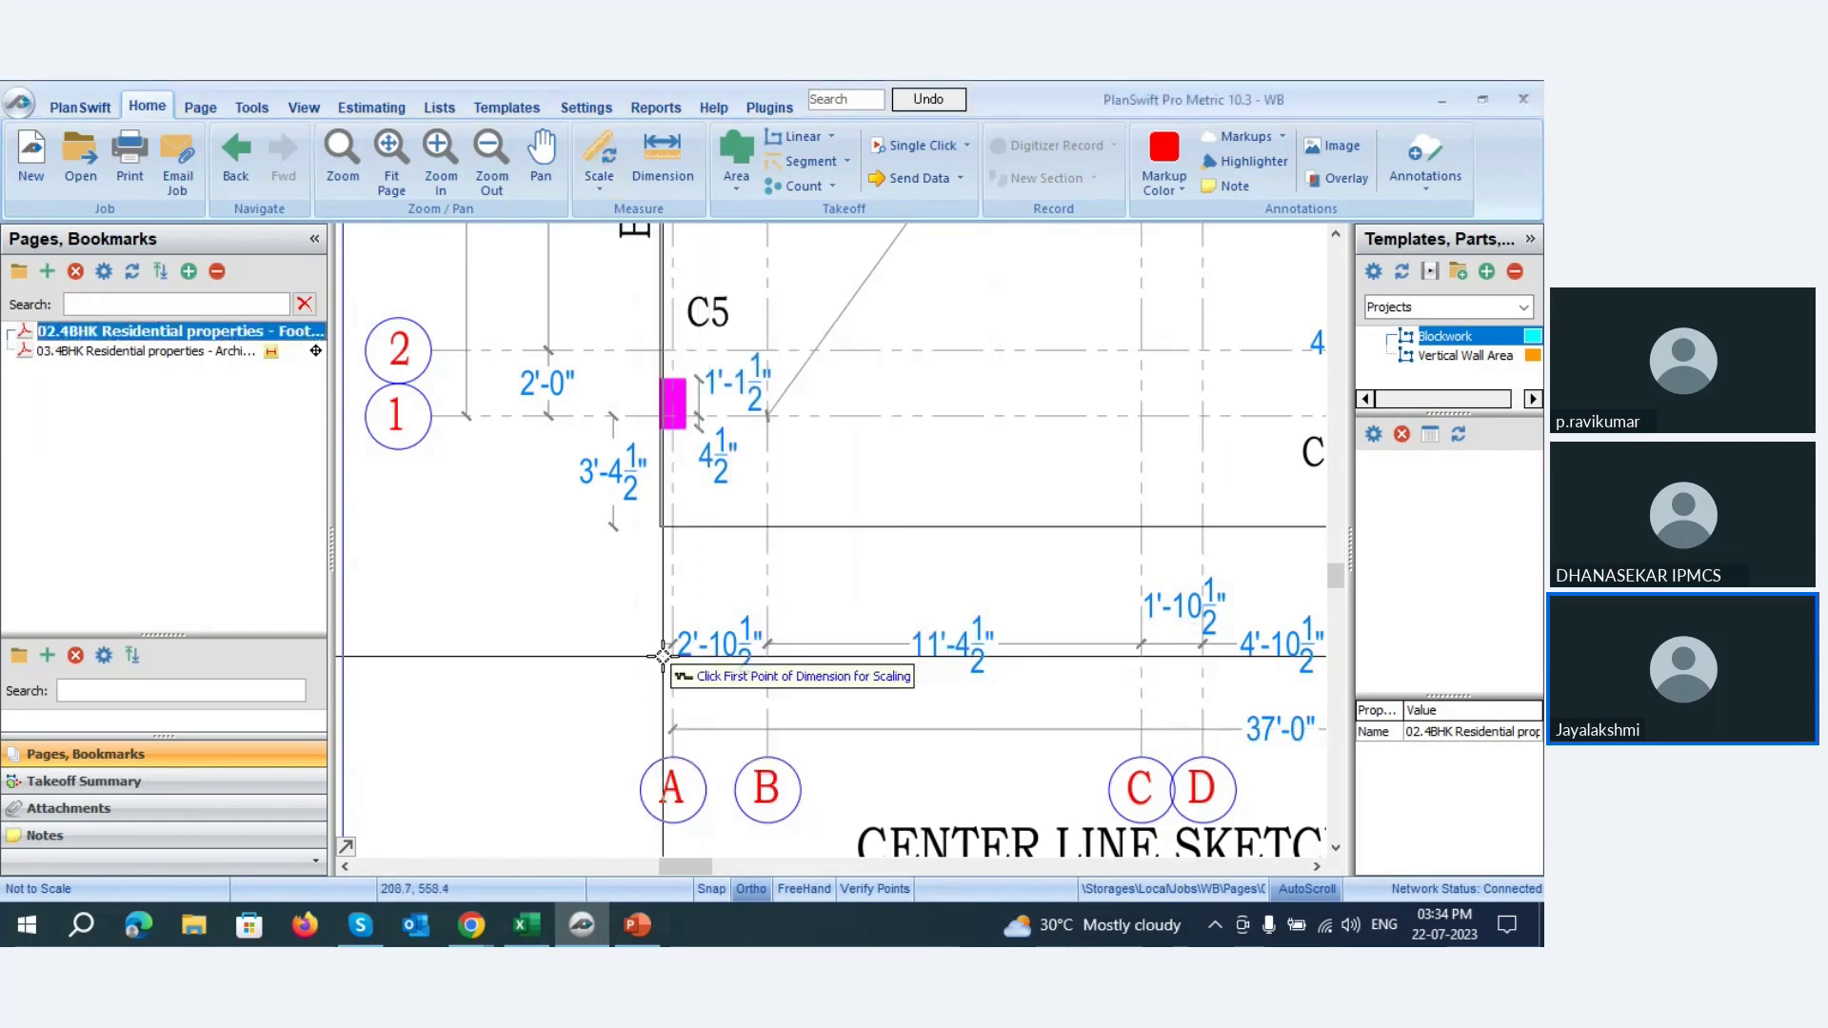
- Calibrate the Footing Column Layout page horizontally by picking both ends of the 2'-10 1/2" dimension between grids A and B
scroll(681, 636, "up", 3)
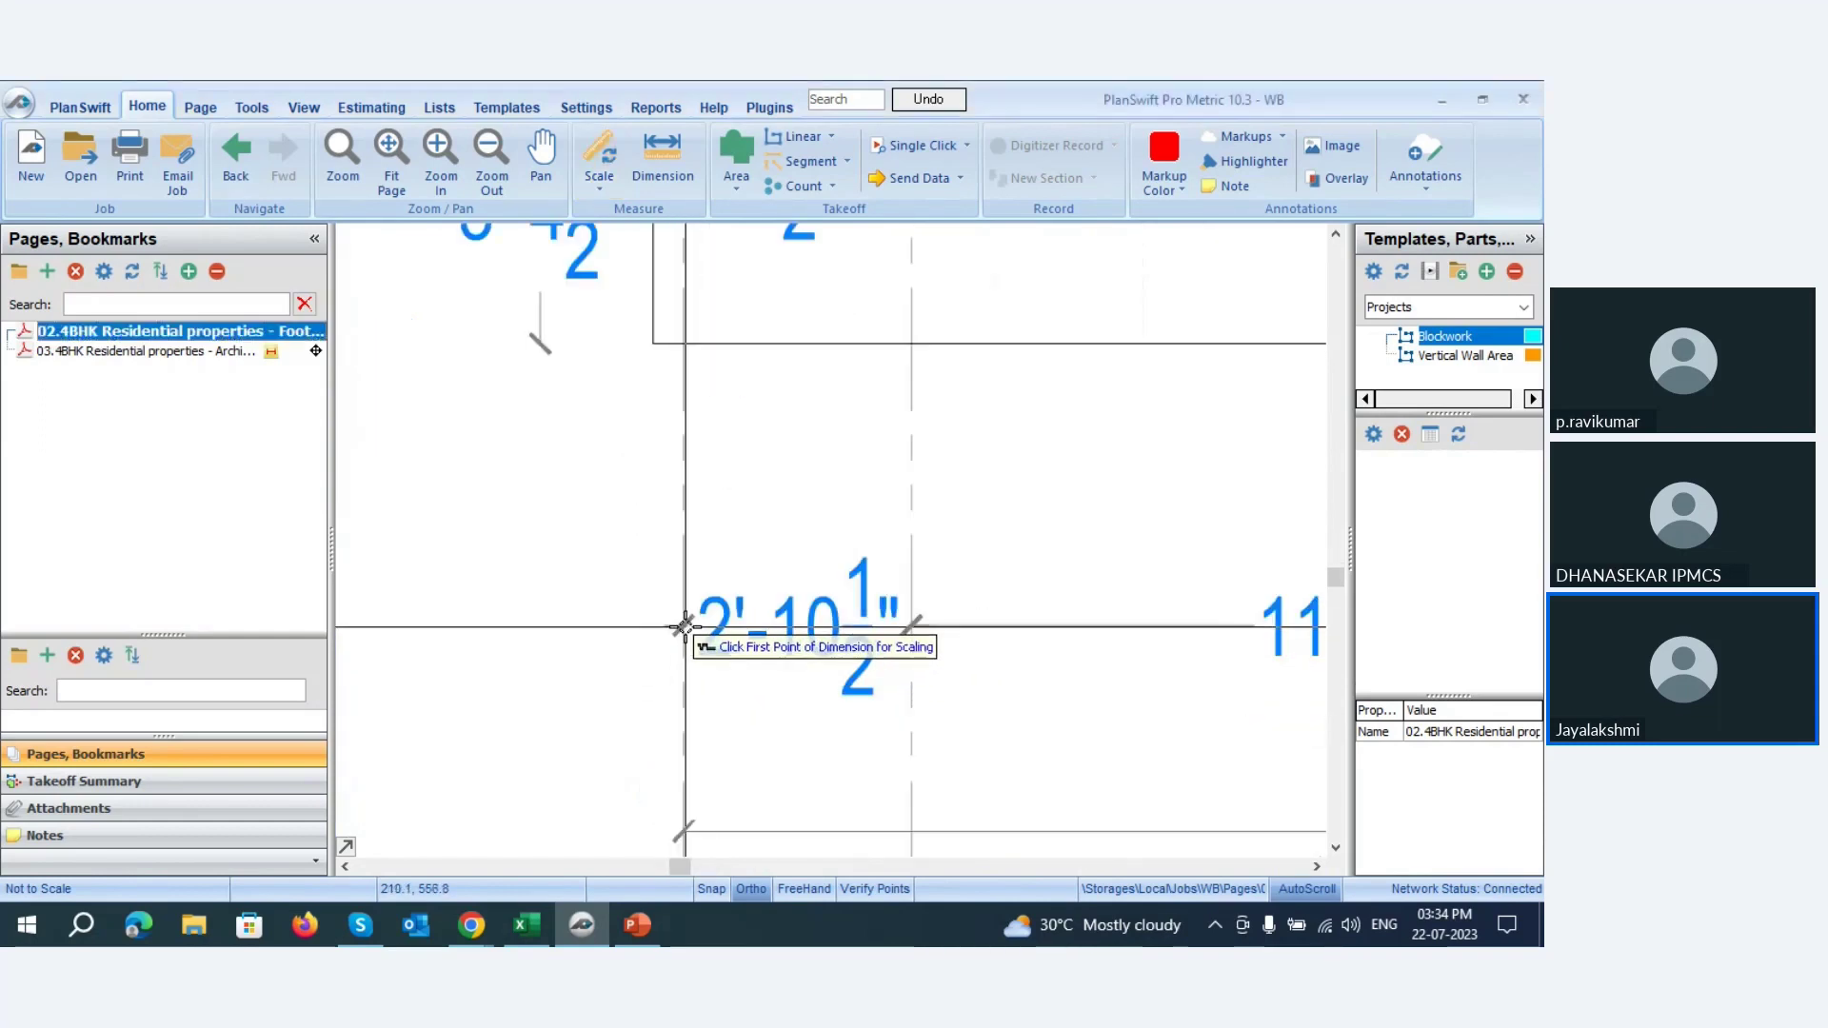
left_click(683, 627)
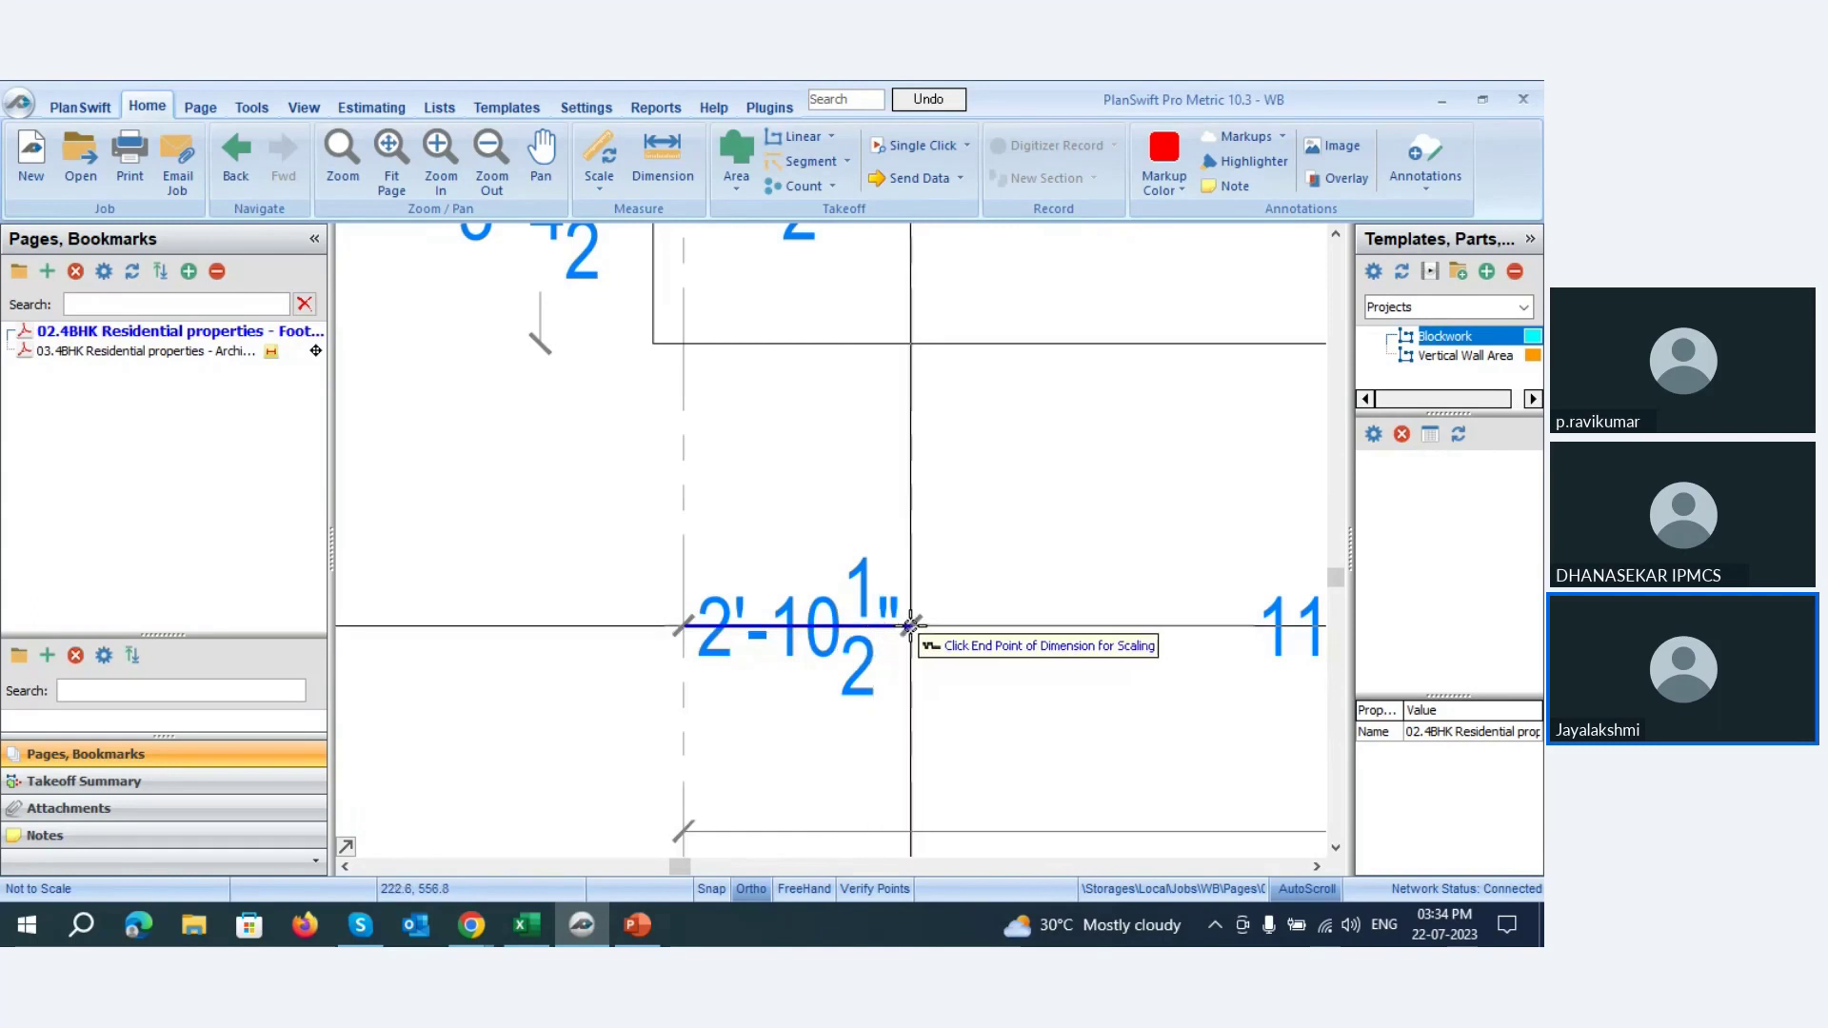
left_click(911, 626)
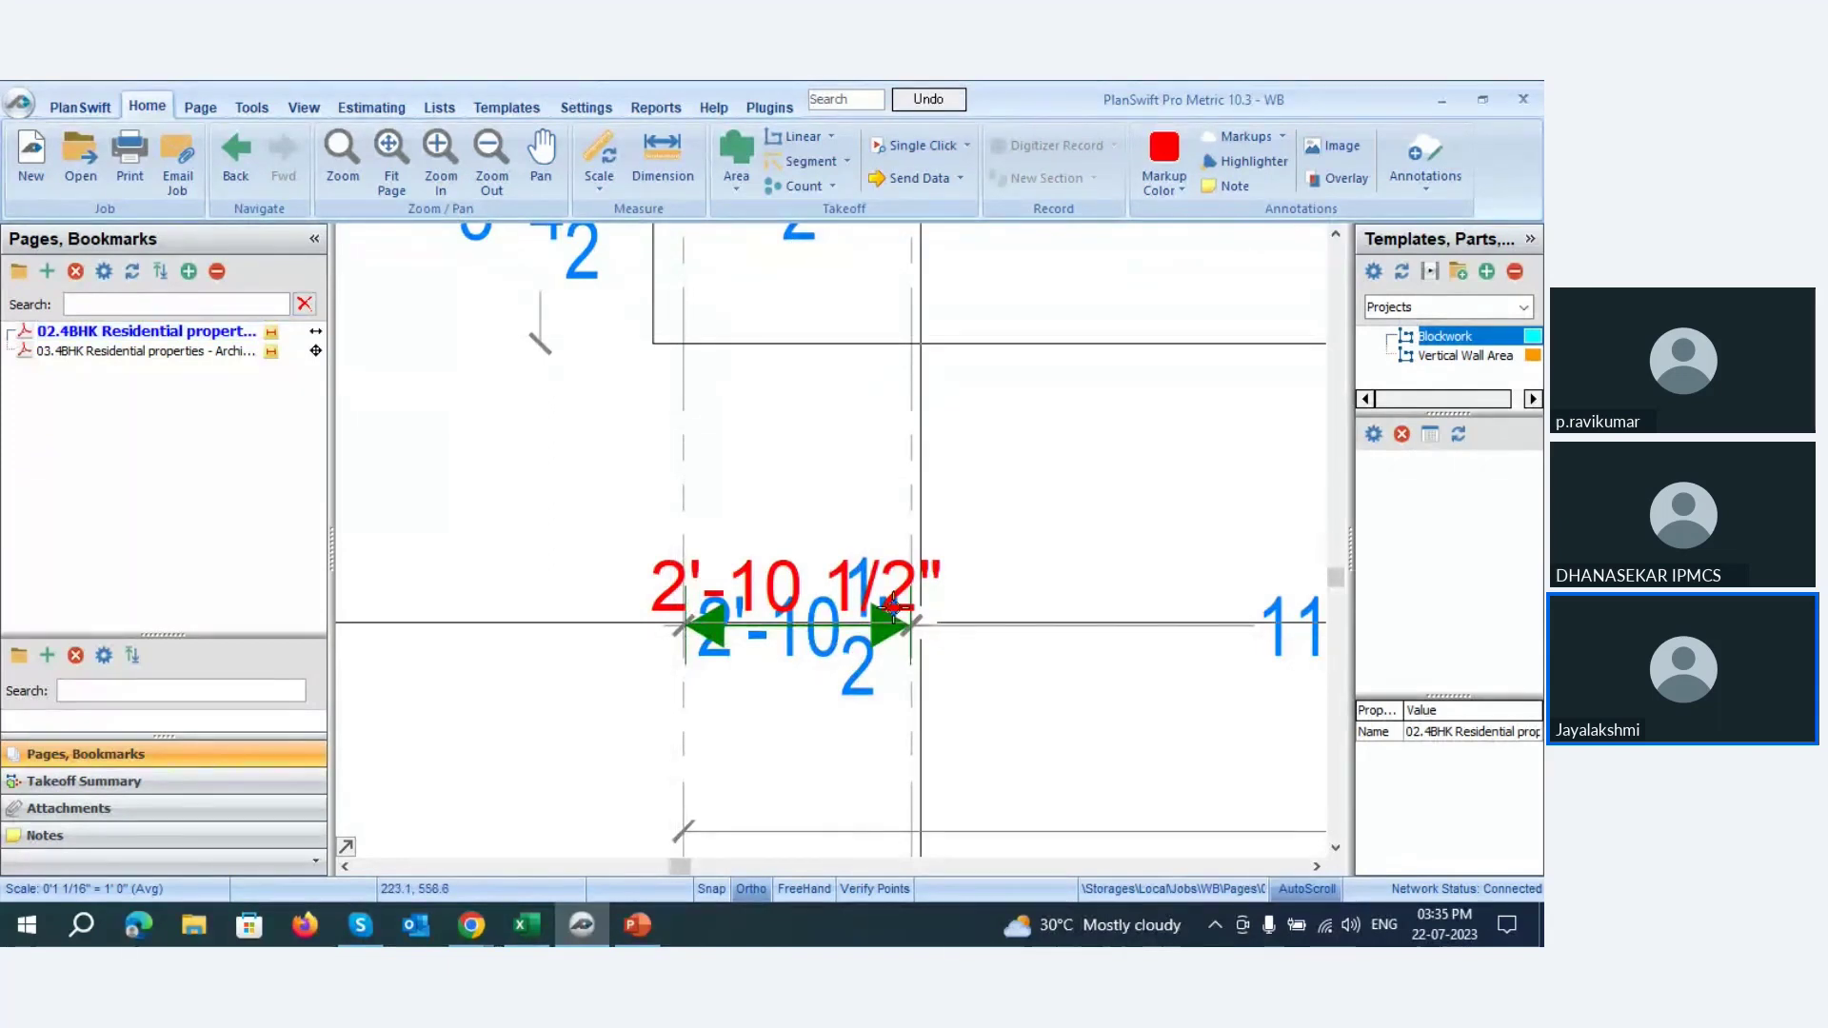
- Scale the page vertically with a known length of 2 feet, picking both ends of the 2'-0" dimension between grids 2 and 1
scroll(776, 585, "down", 5)
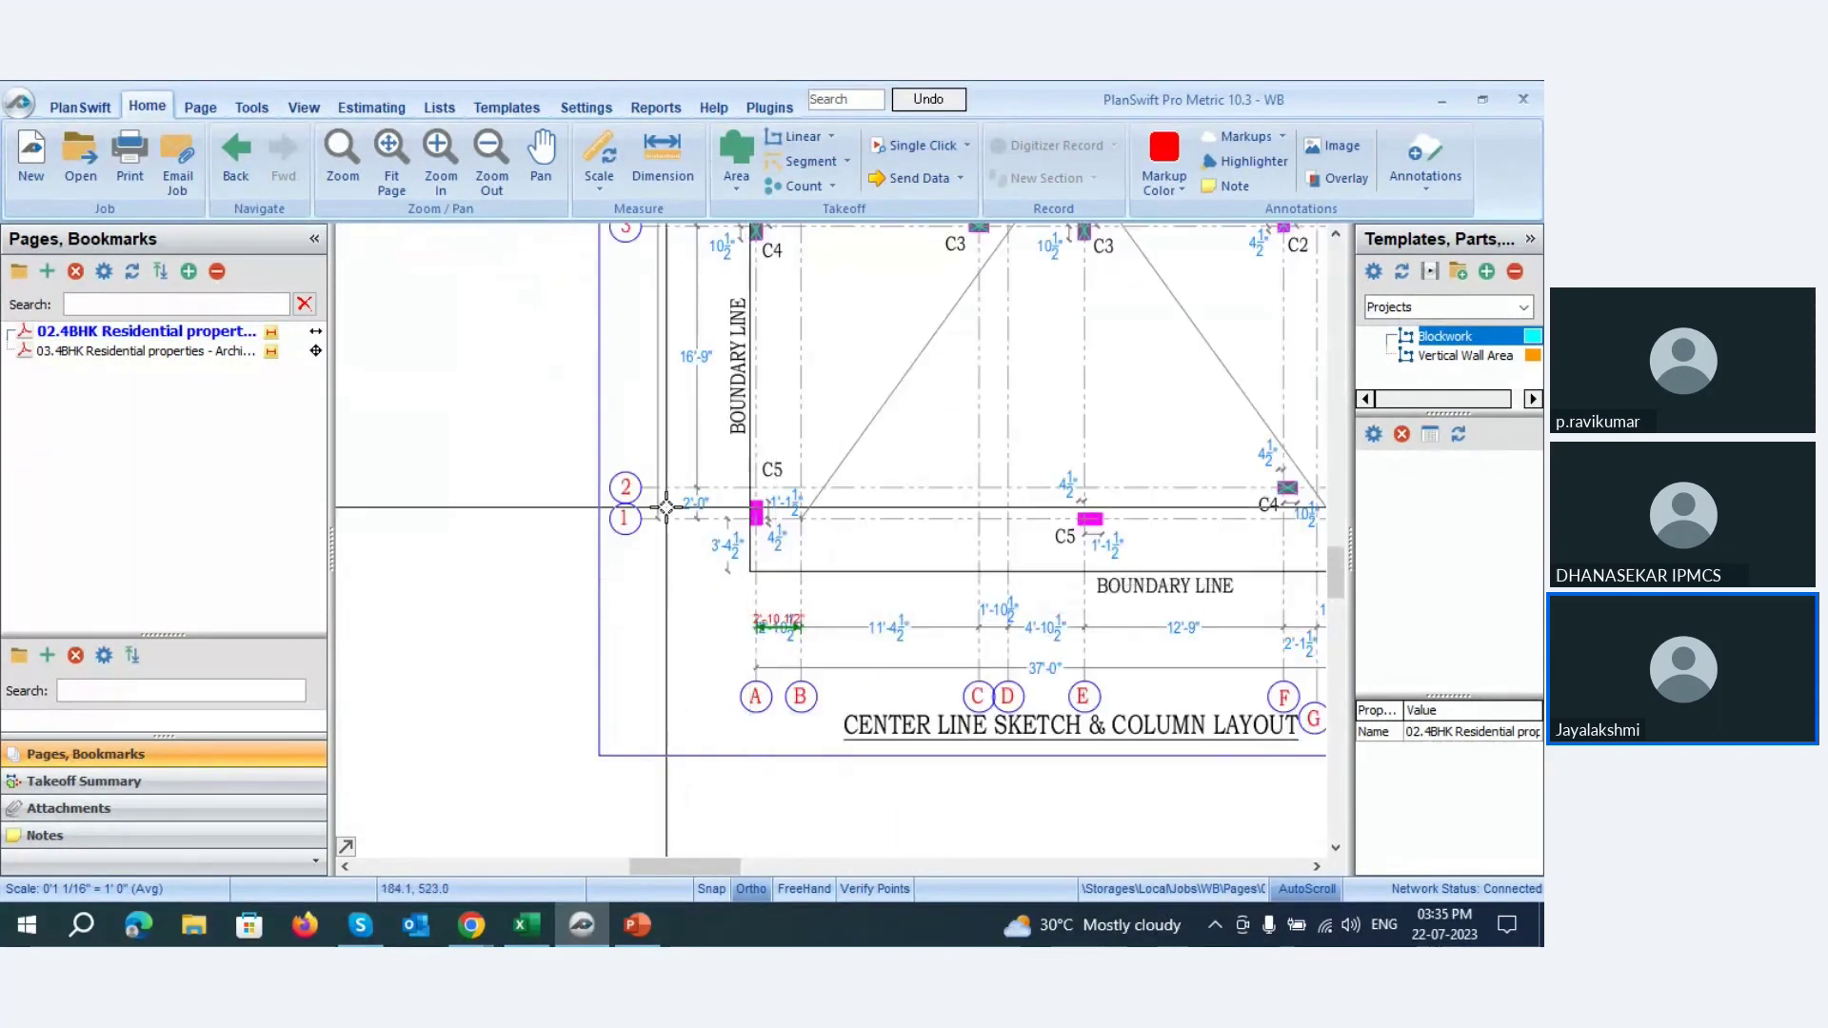
scroll(776, 586, "up", 4)
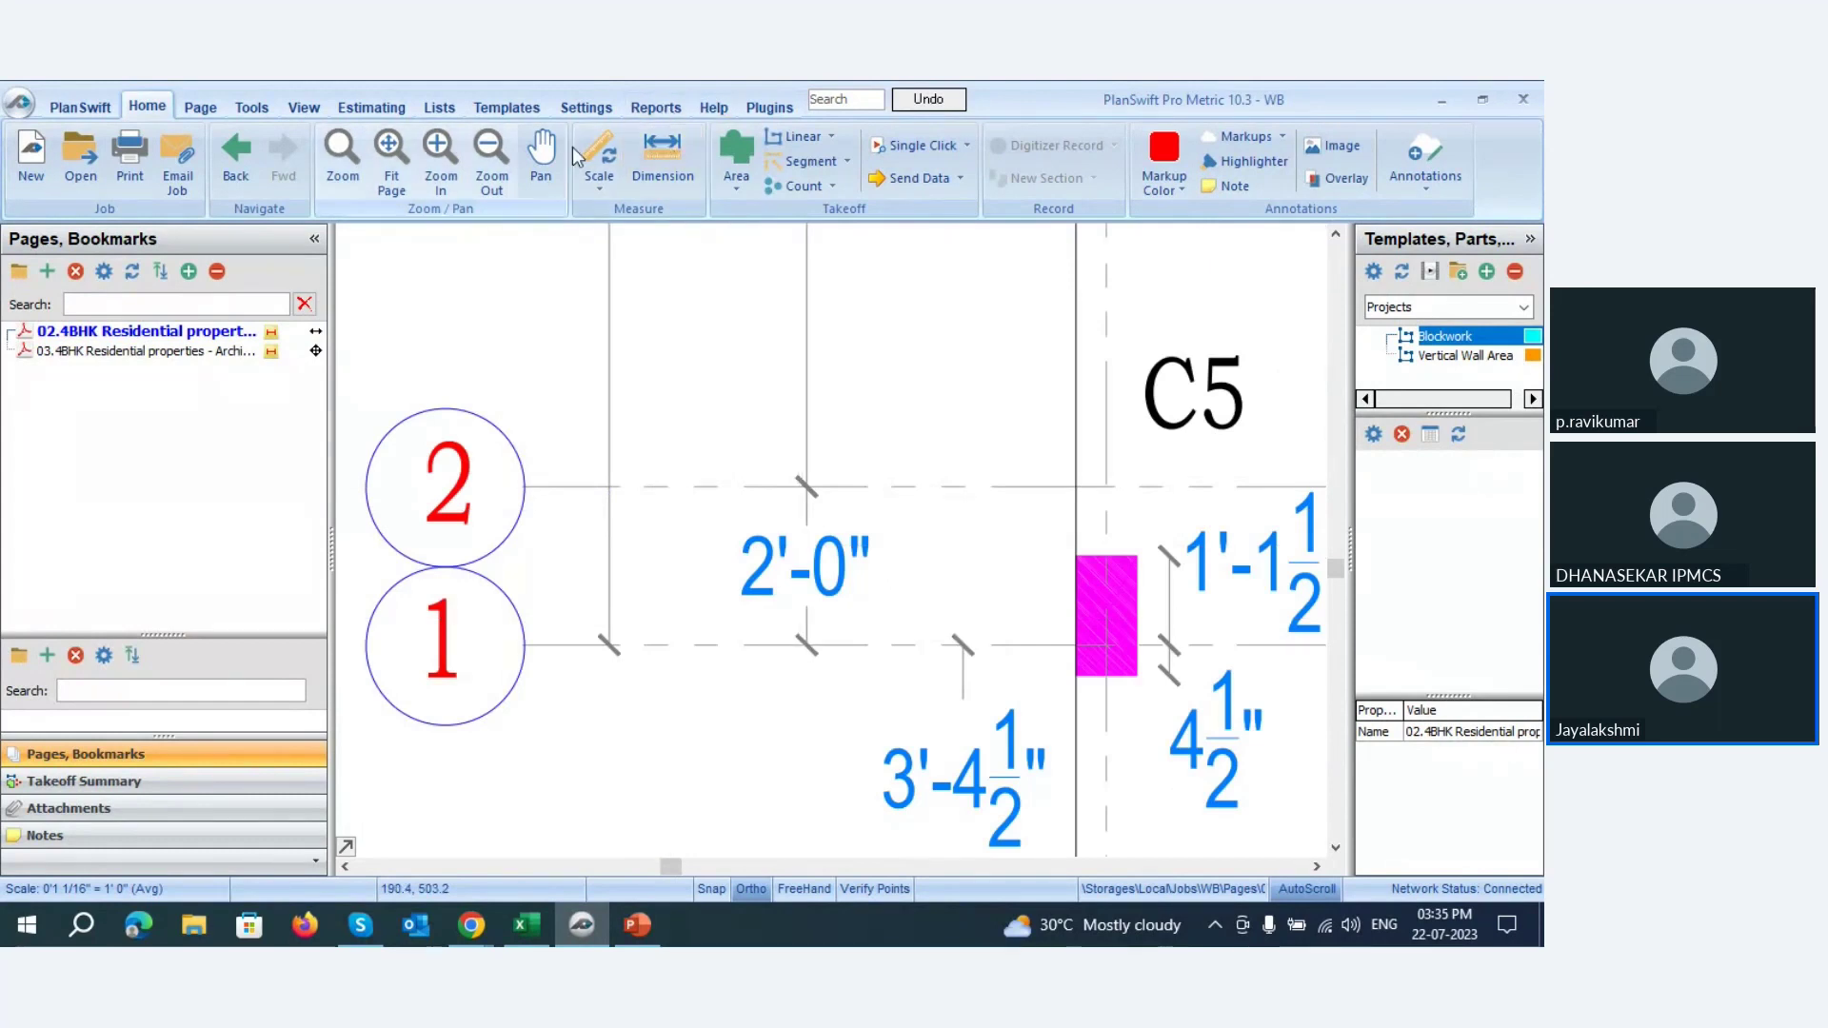
left_click(597, 143)
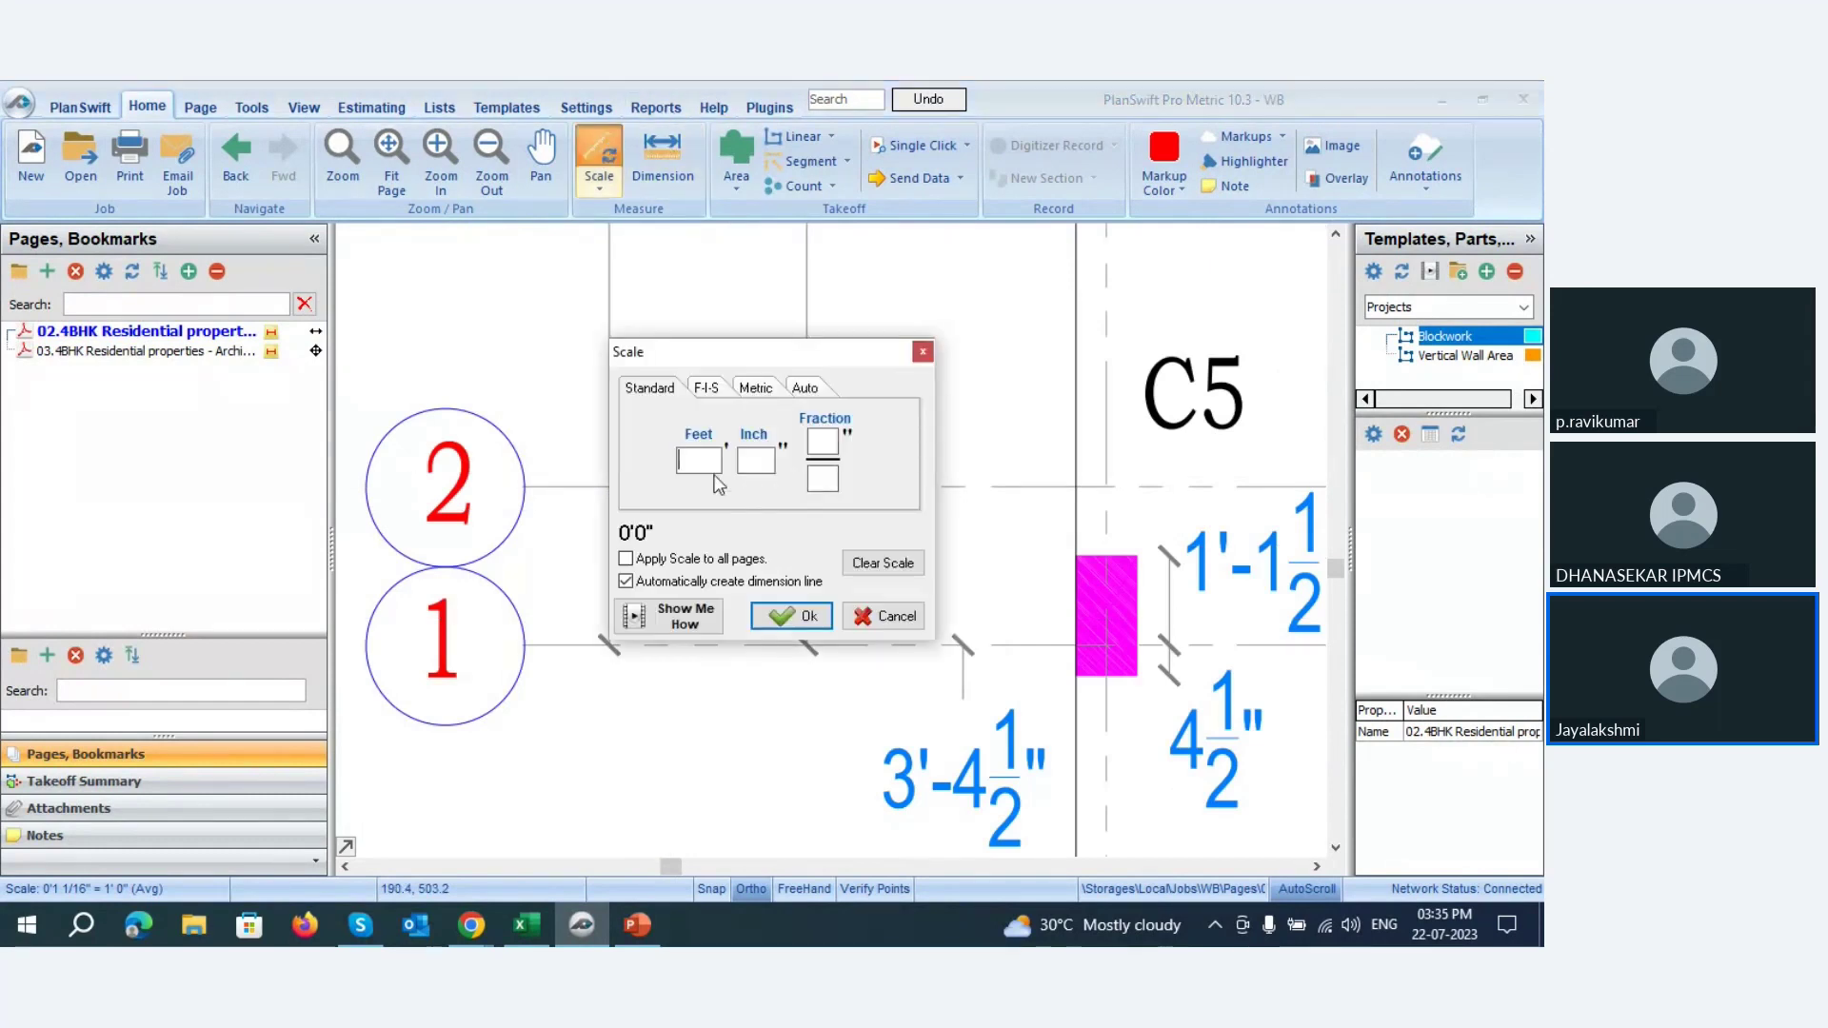
type("2")
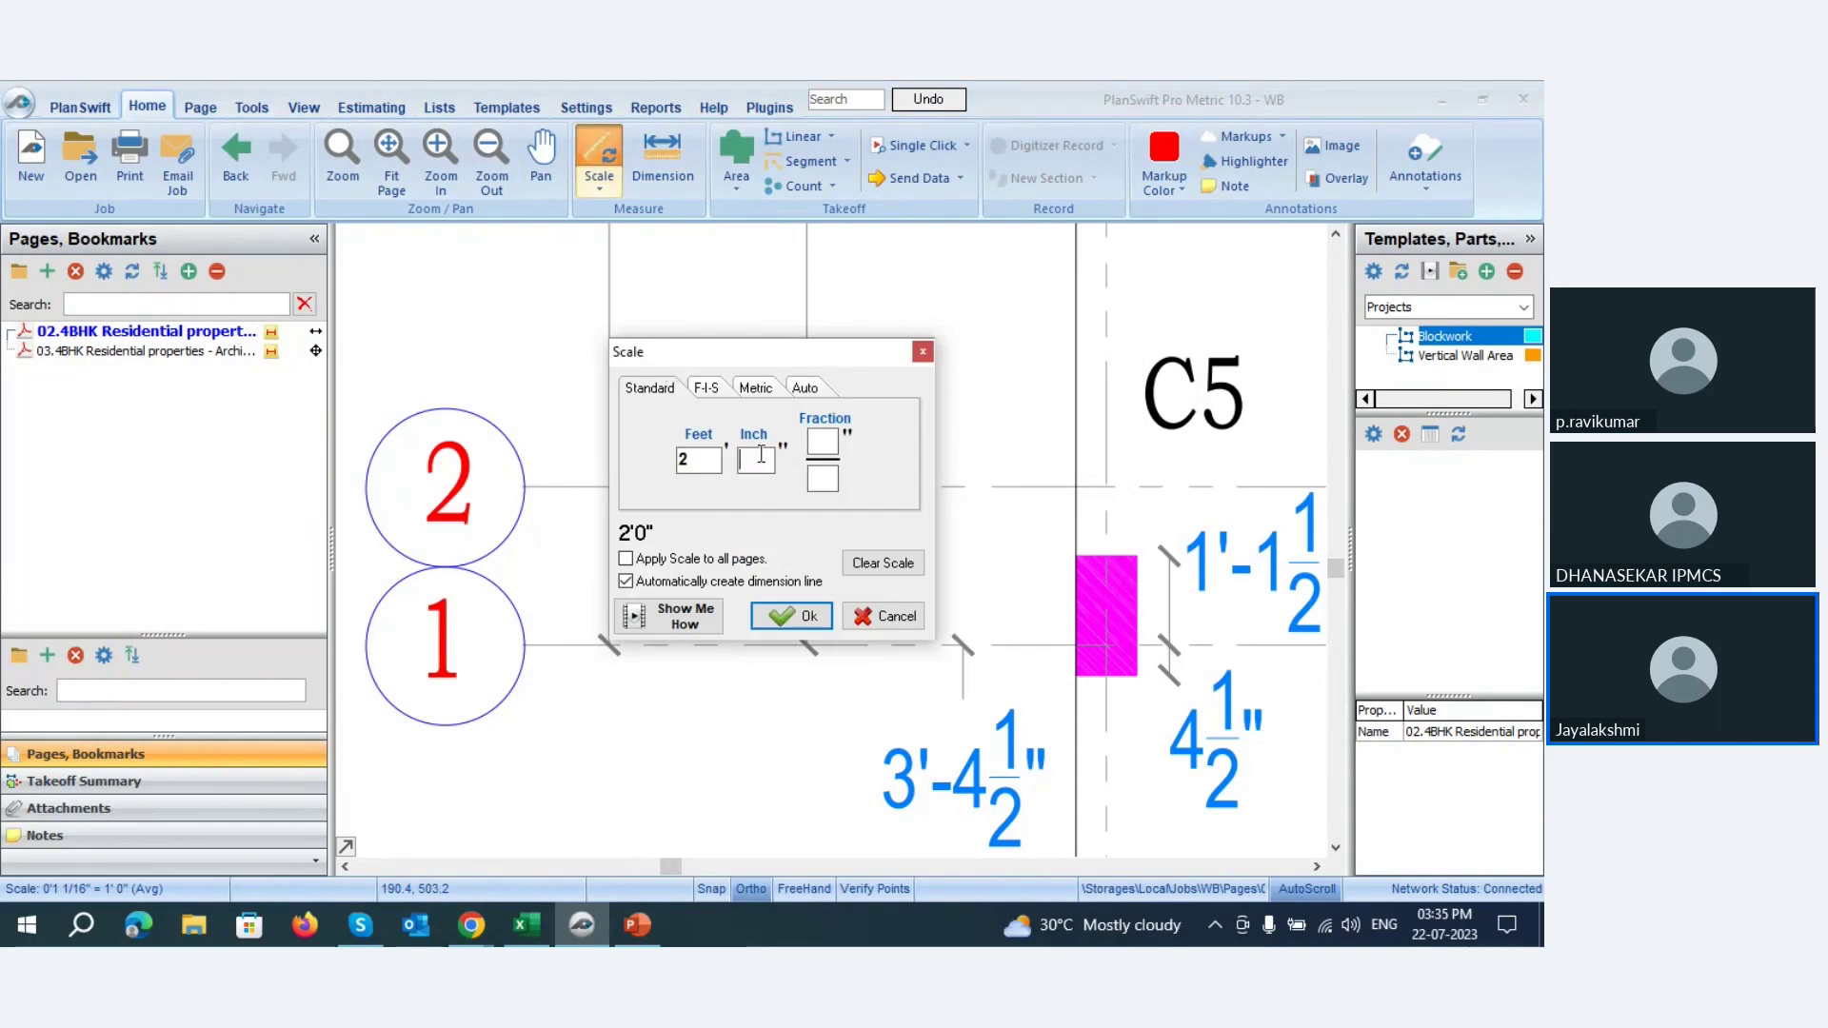
left_click(791, 616)
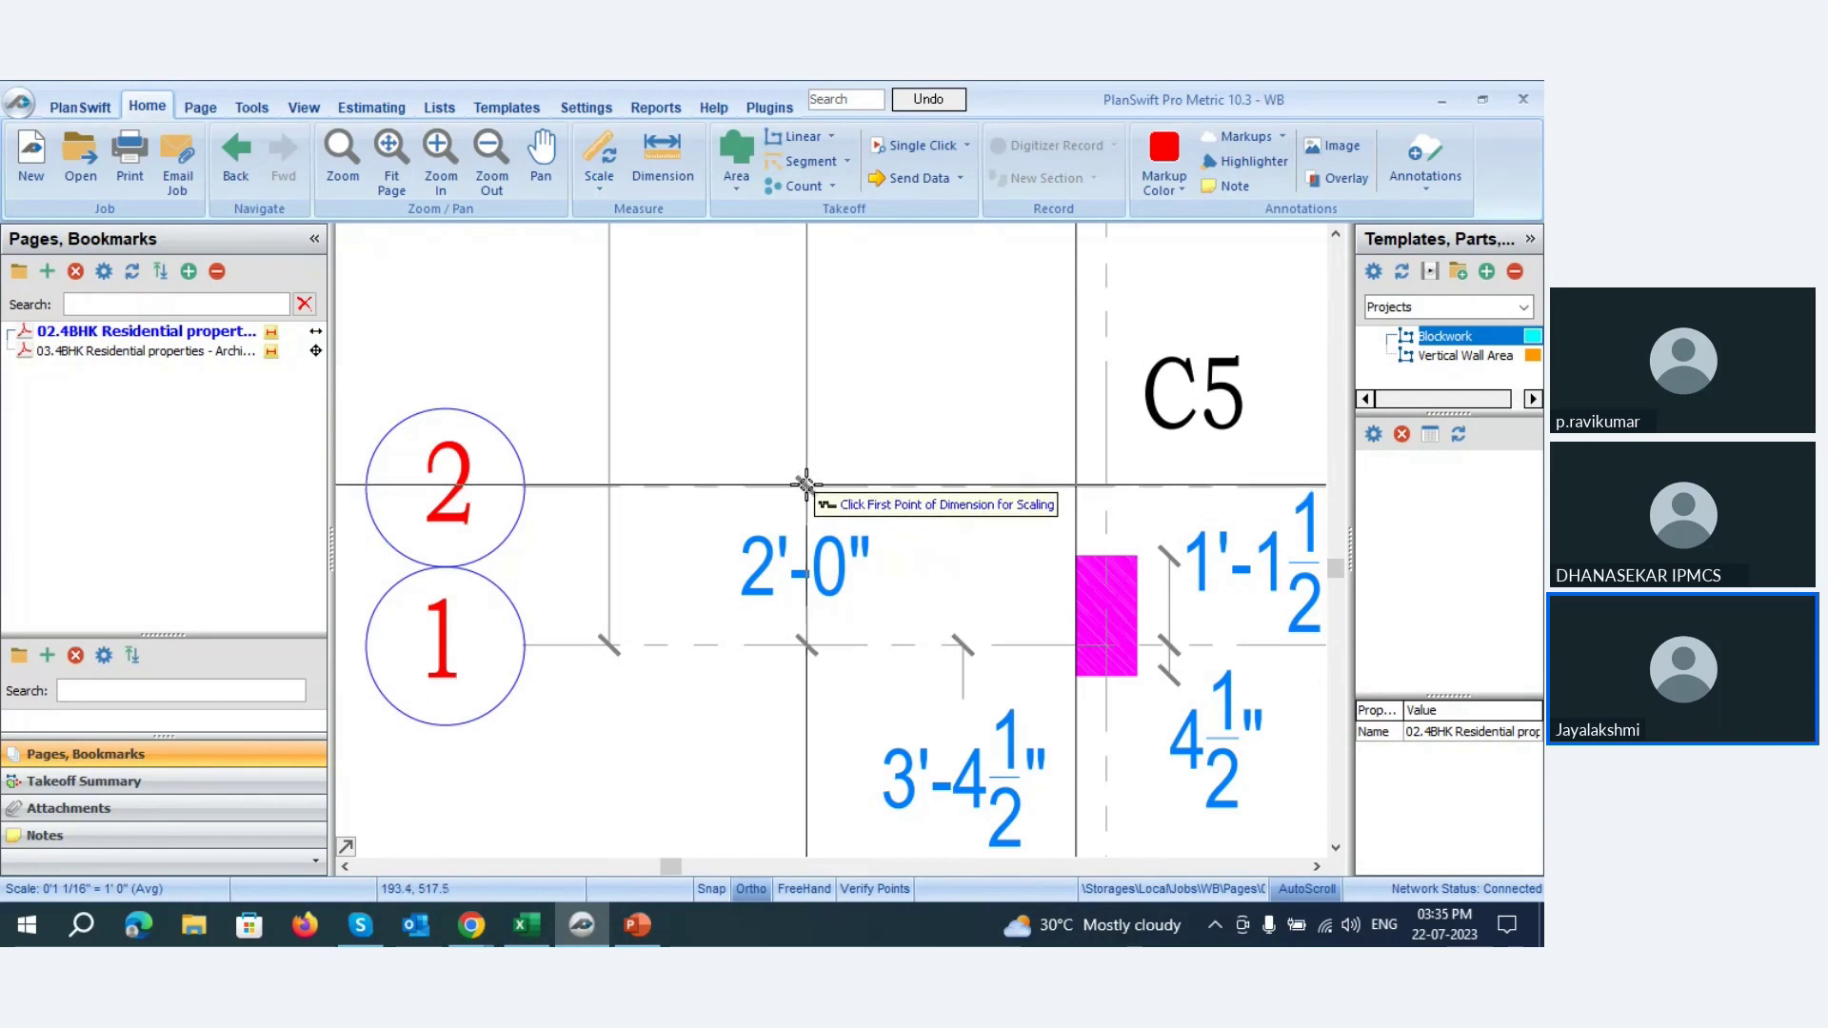
left_click(806, 485)
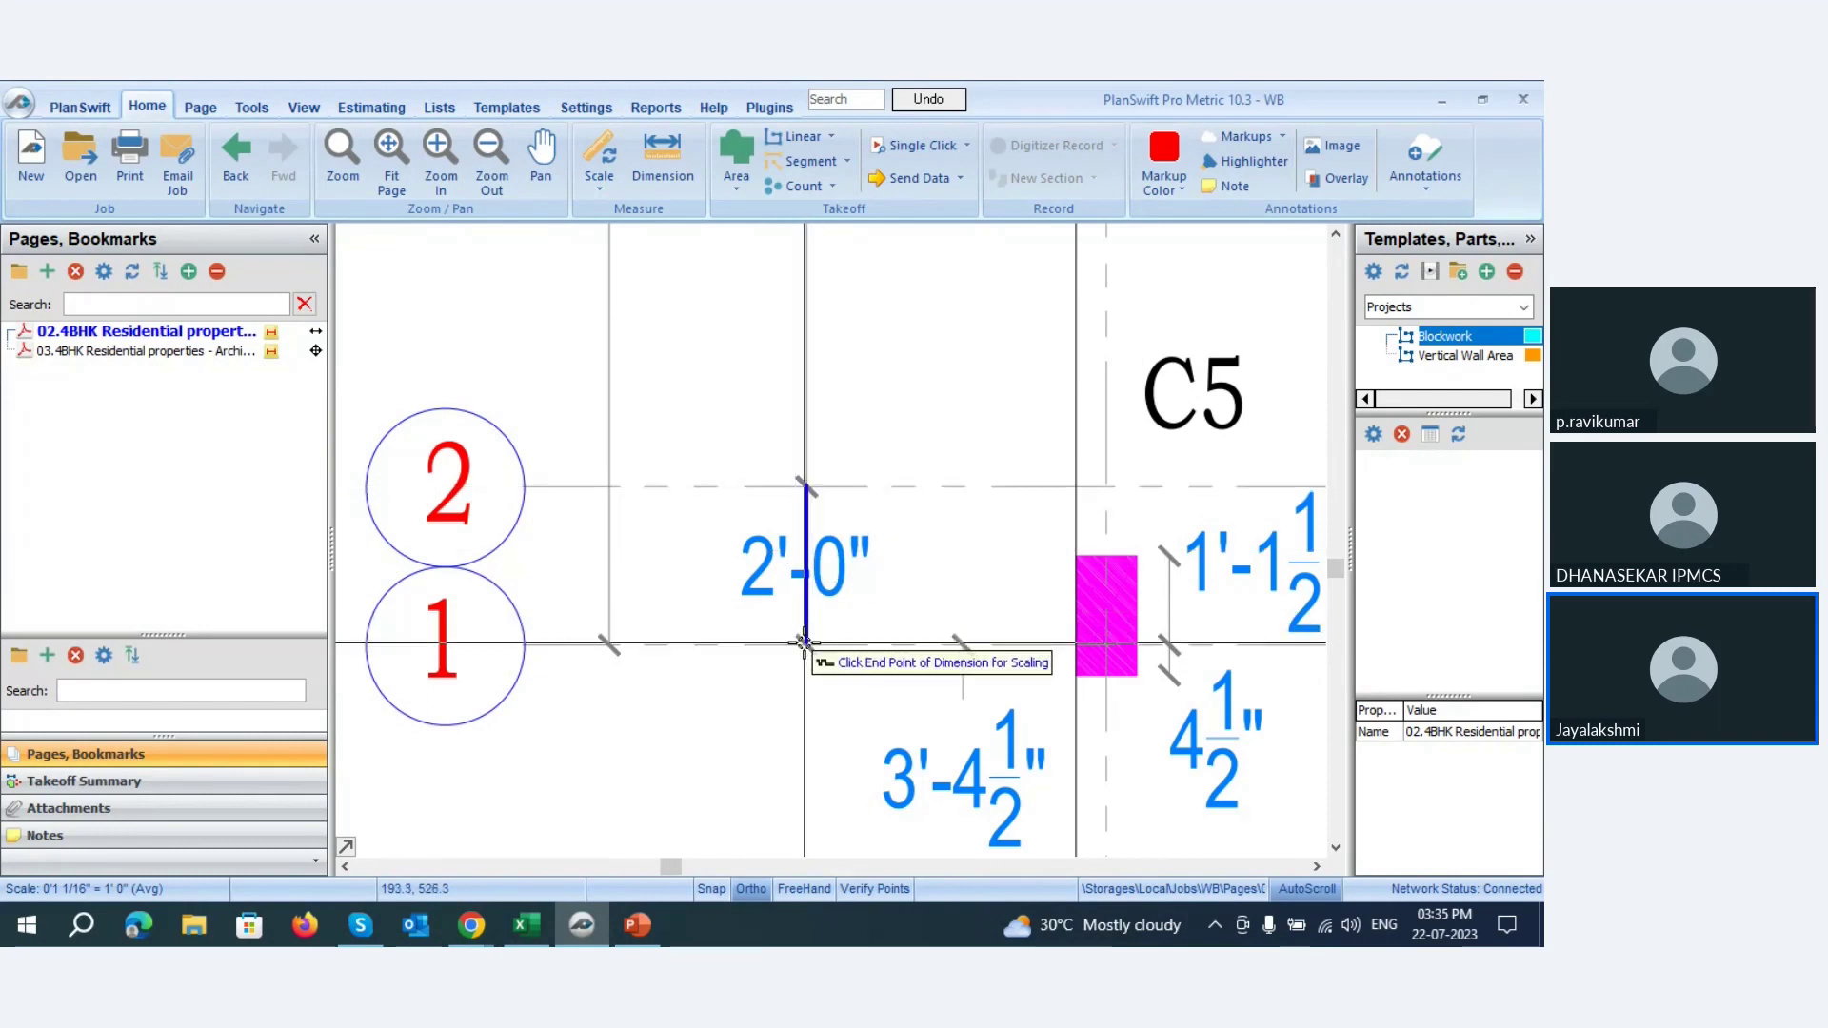
left_click(805, 644)
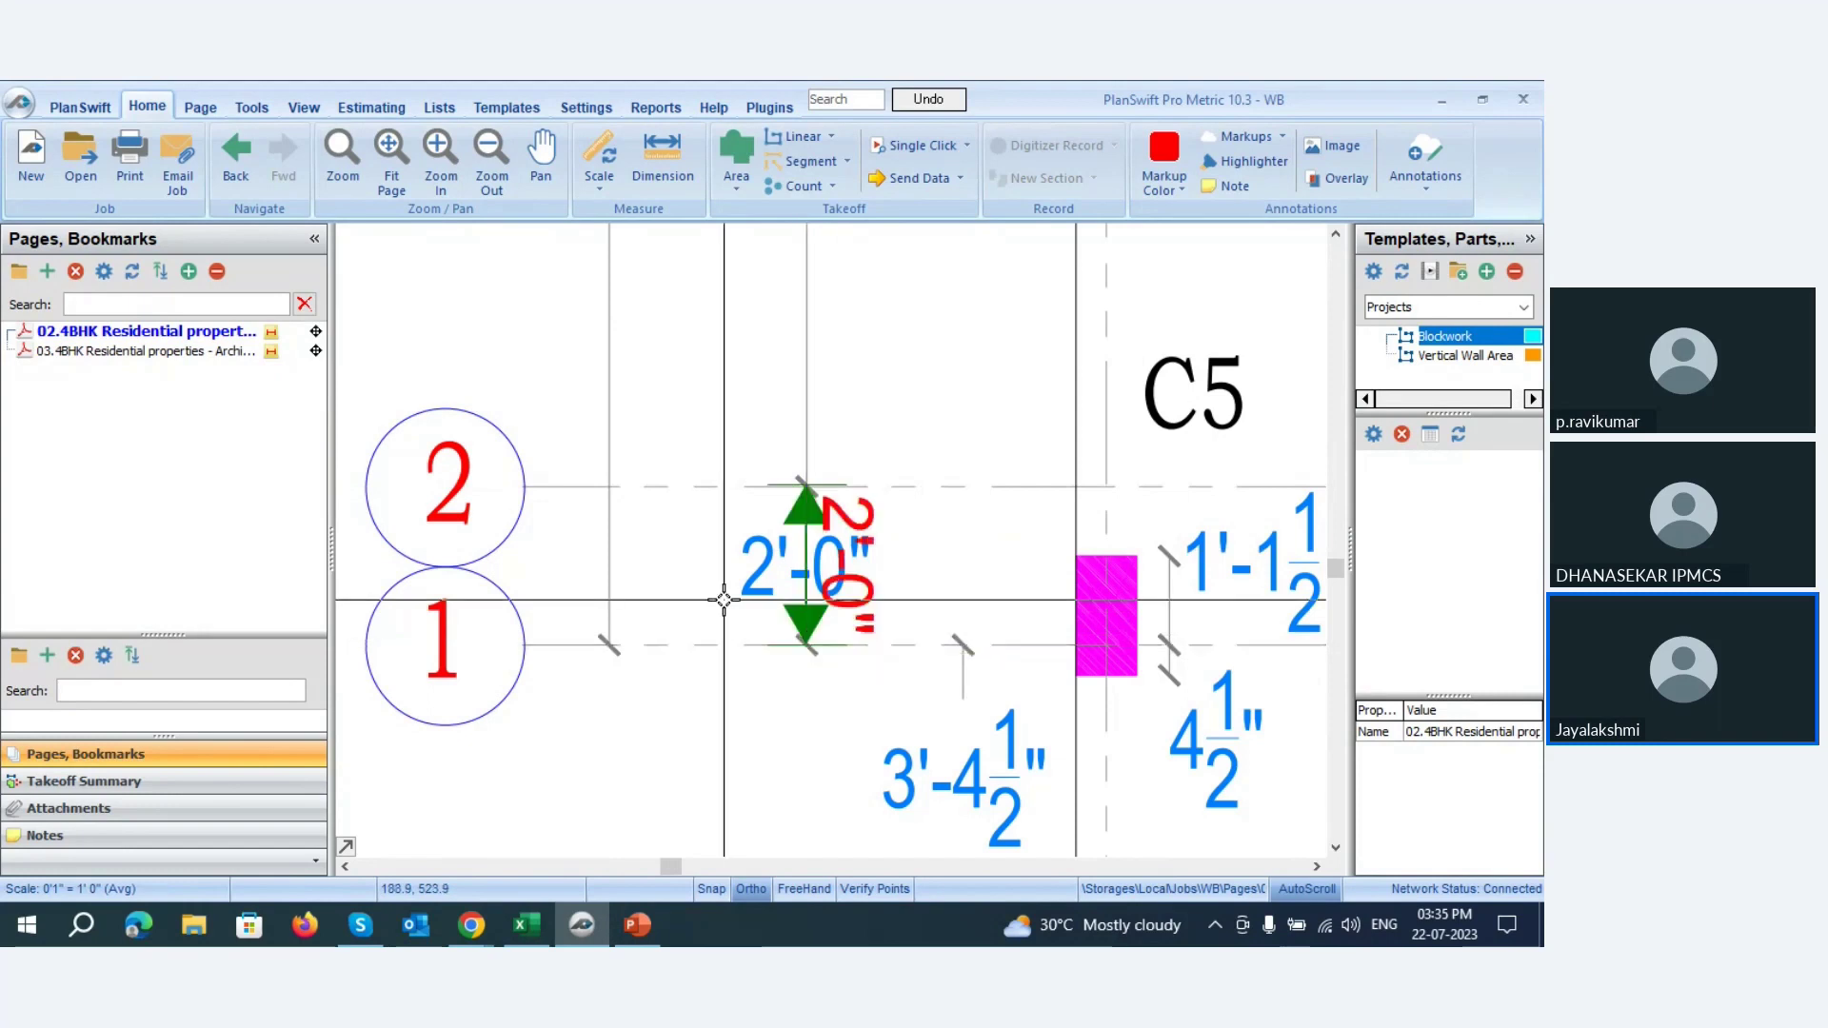
- Open the architectural plan page and bring the kitchen of the ground floor plan into view
scroll(724, 600, "down", 6)
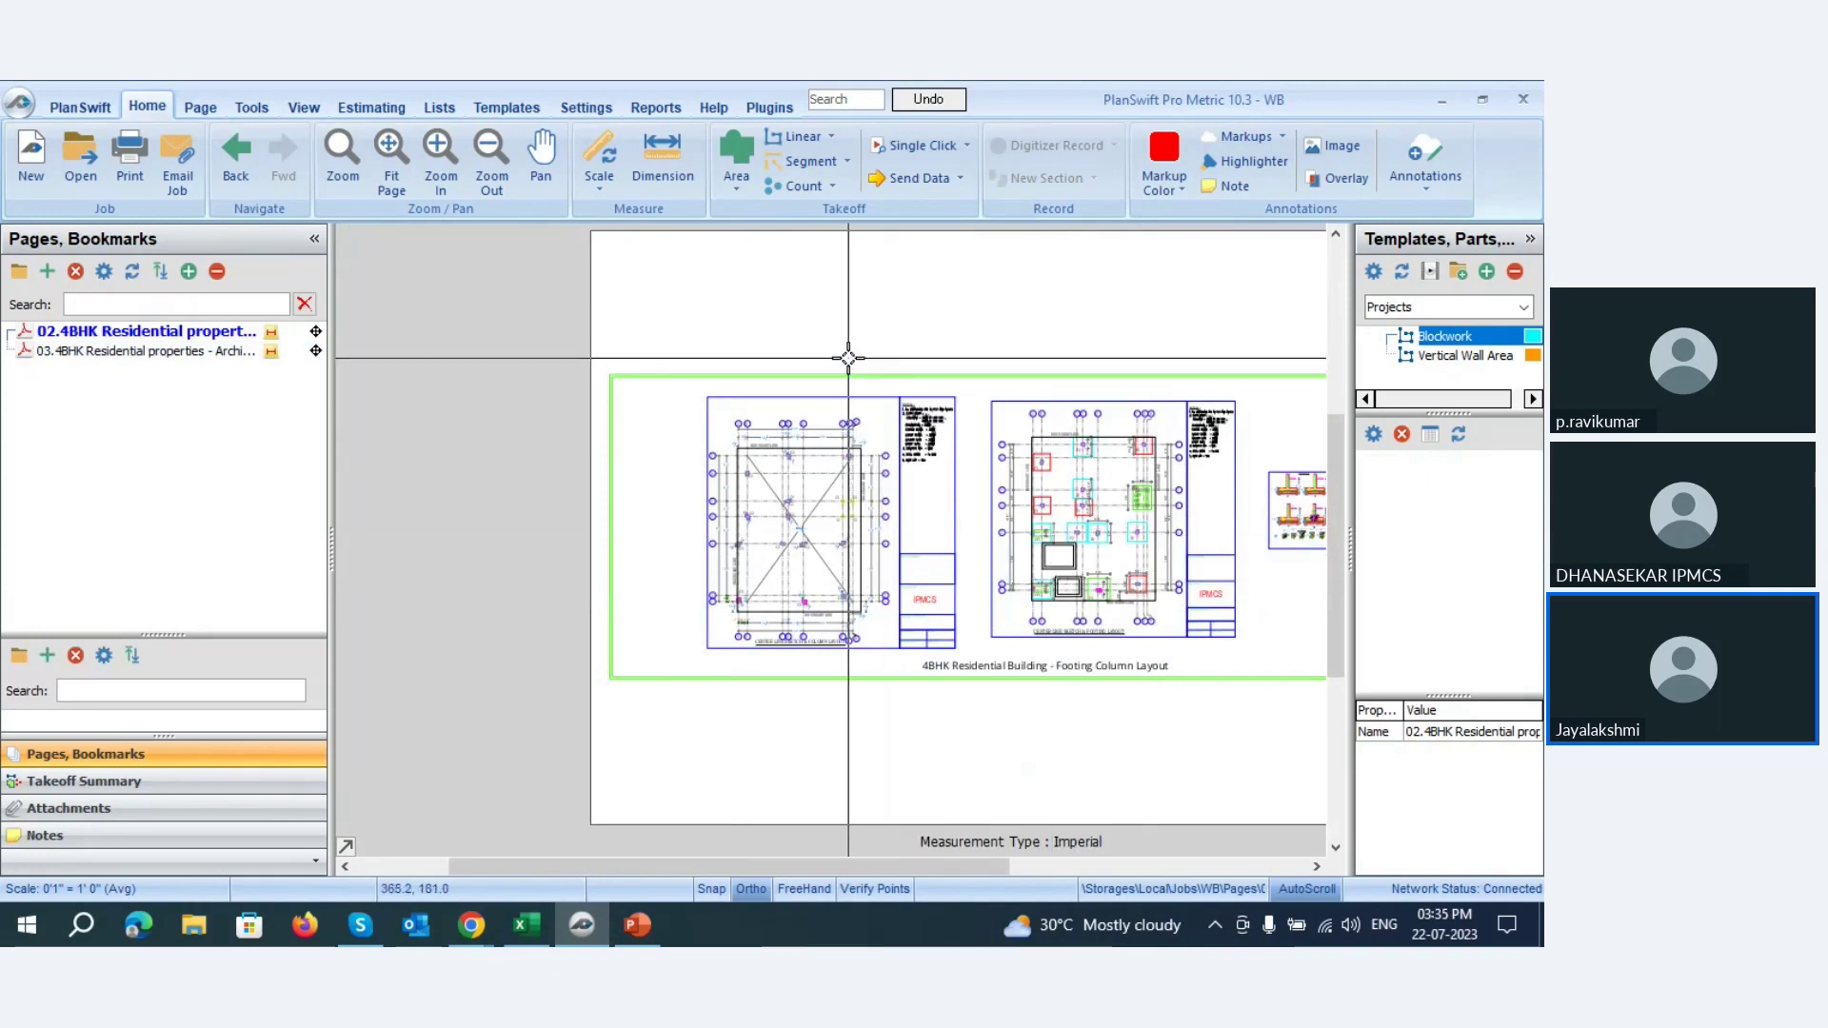
mouse_move(848, 357)
left_mouse_down()
mouse_move(685, 387)
mouse_move(599, 359)
mouse_move(747, 437)
left_mouse_up()
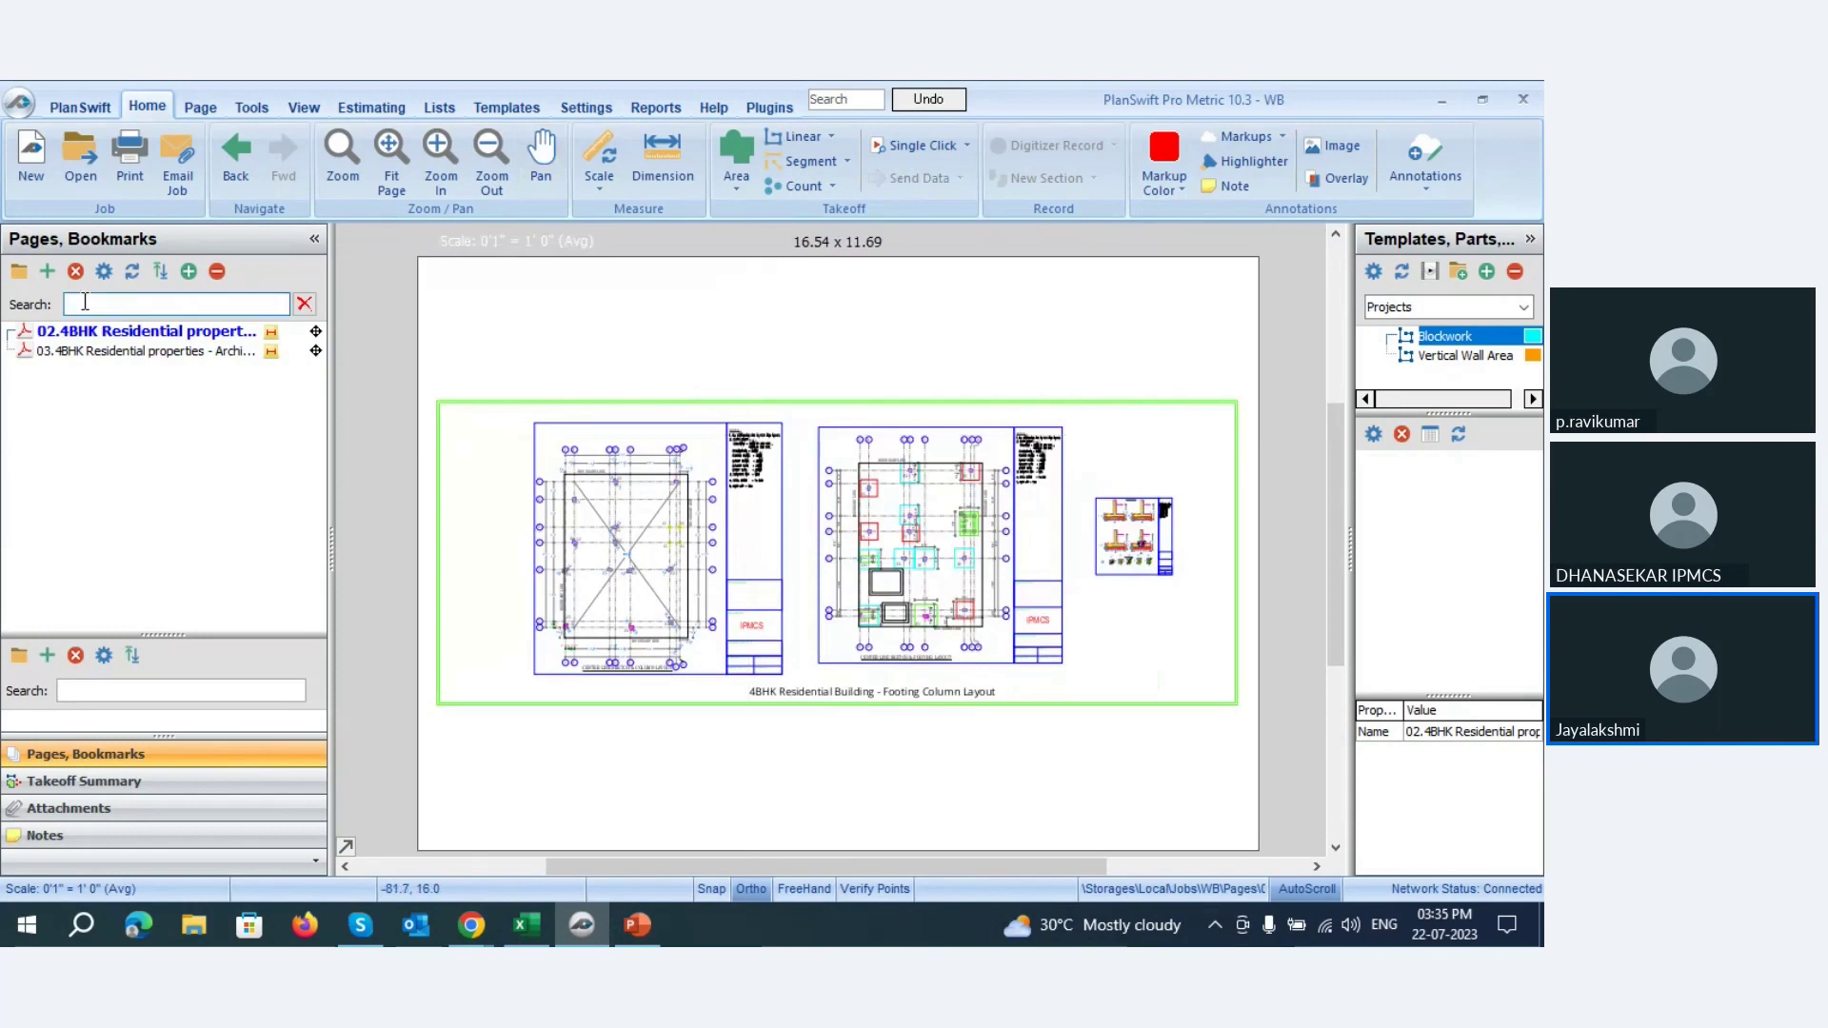
left_click(107, 356)
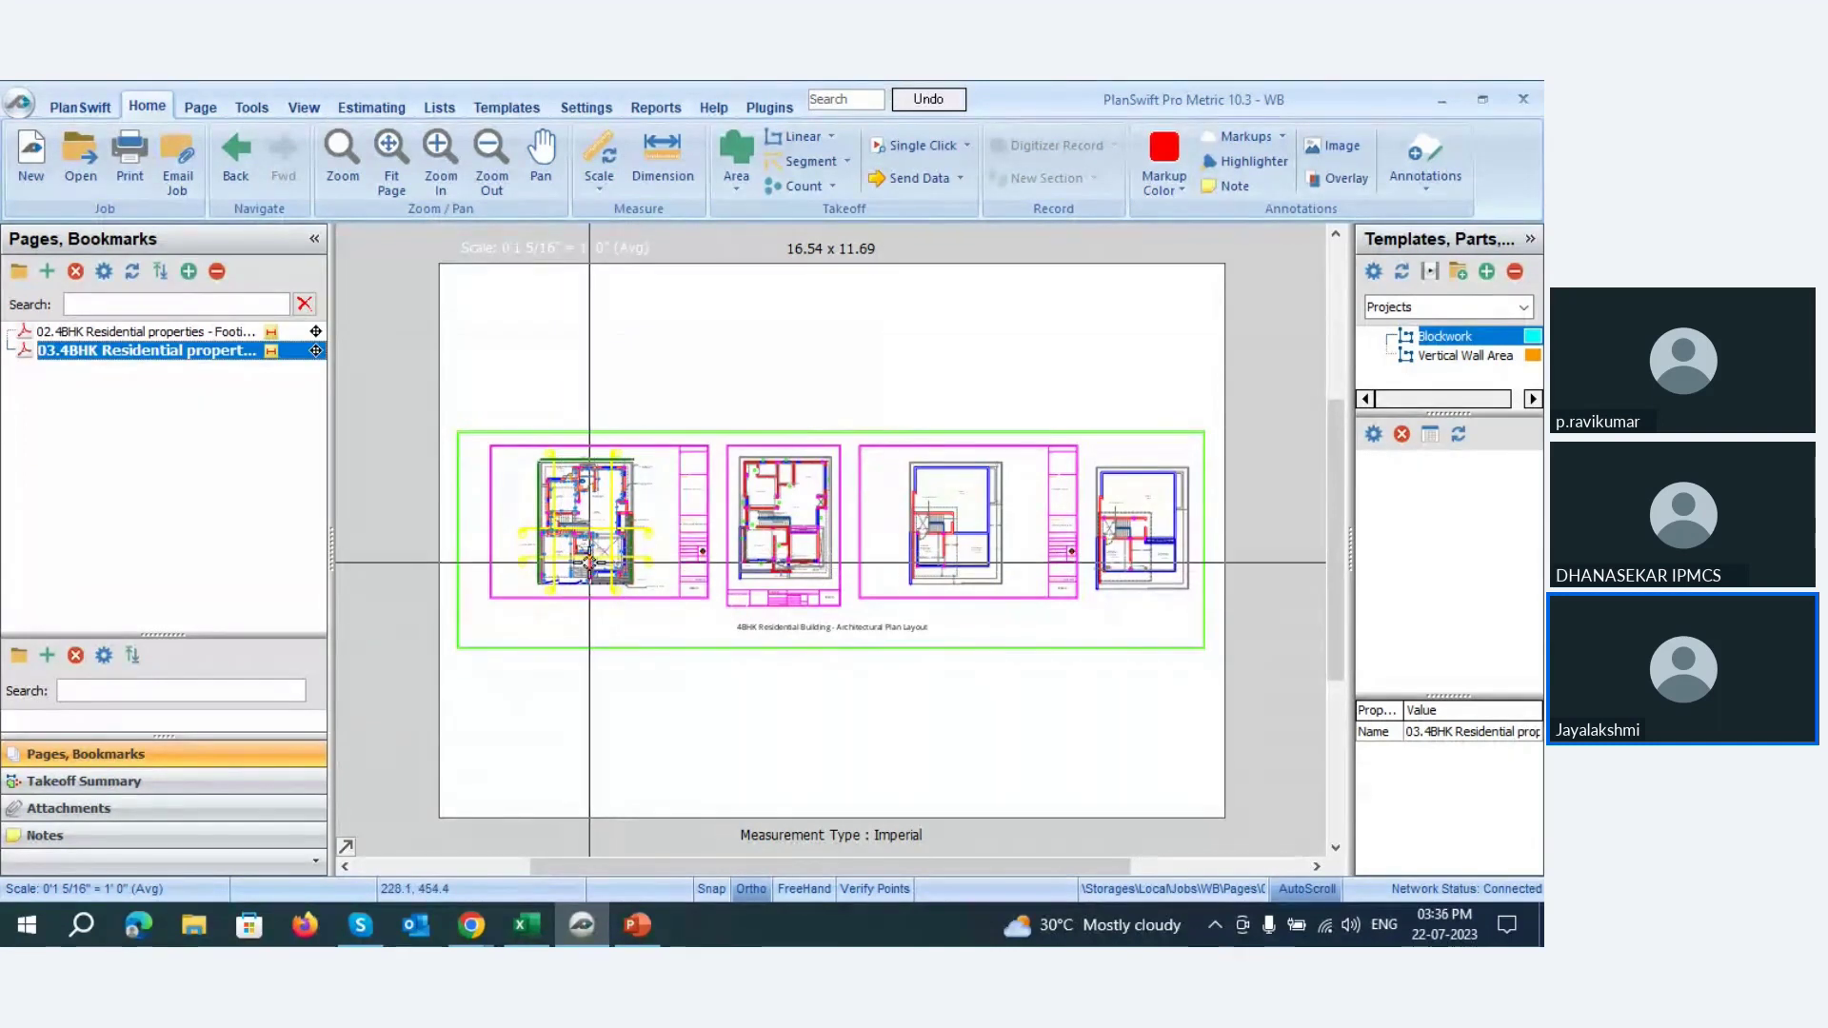
scroll(588, 561, "up", 3)
scroll(590, 560, "down", 2)
scroll(497, 384, "up", 2)
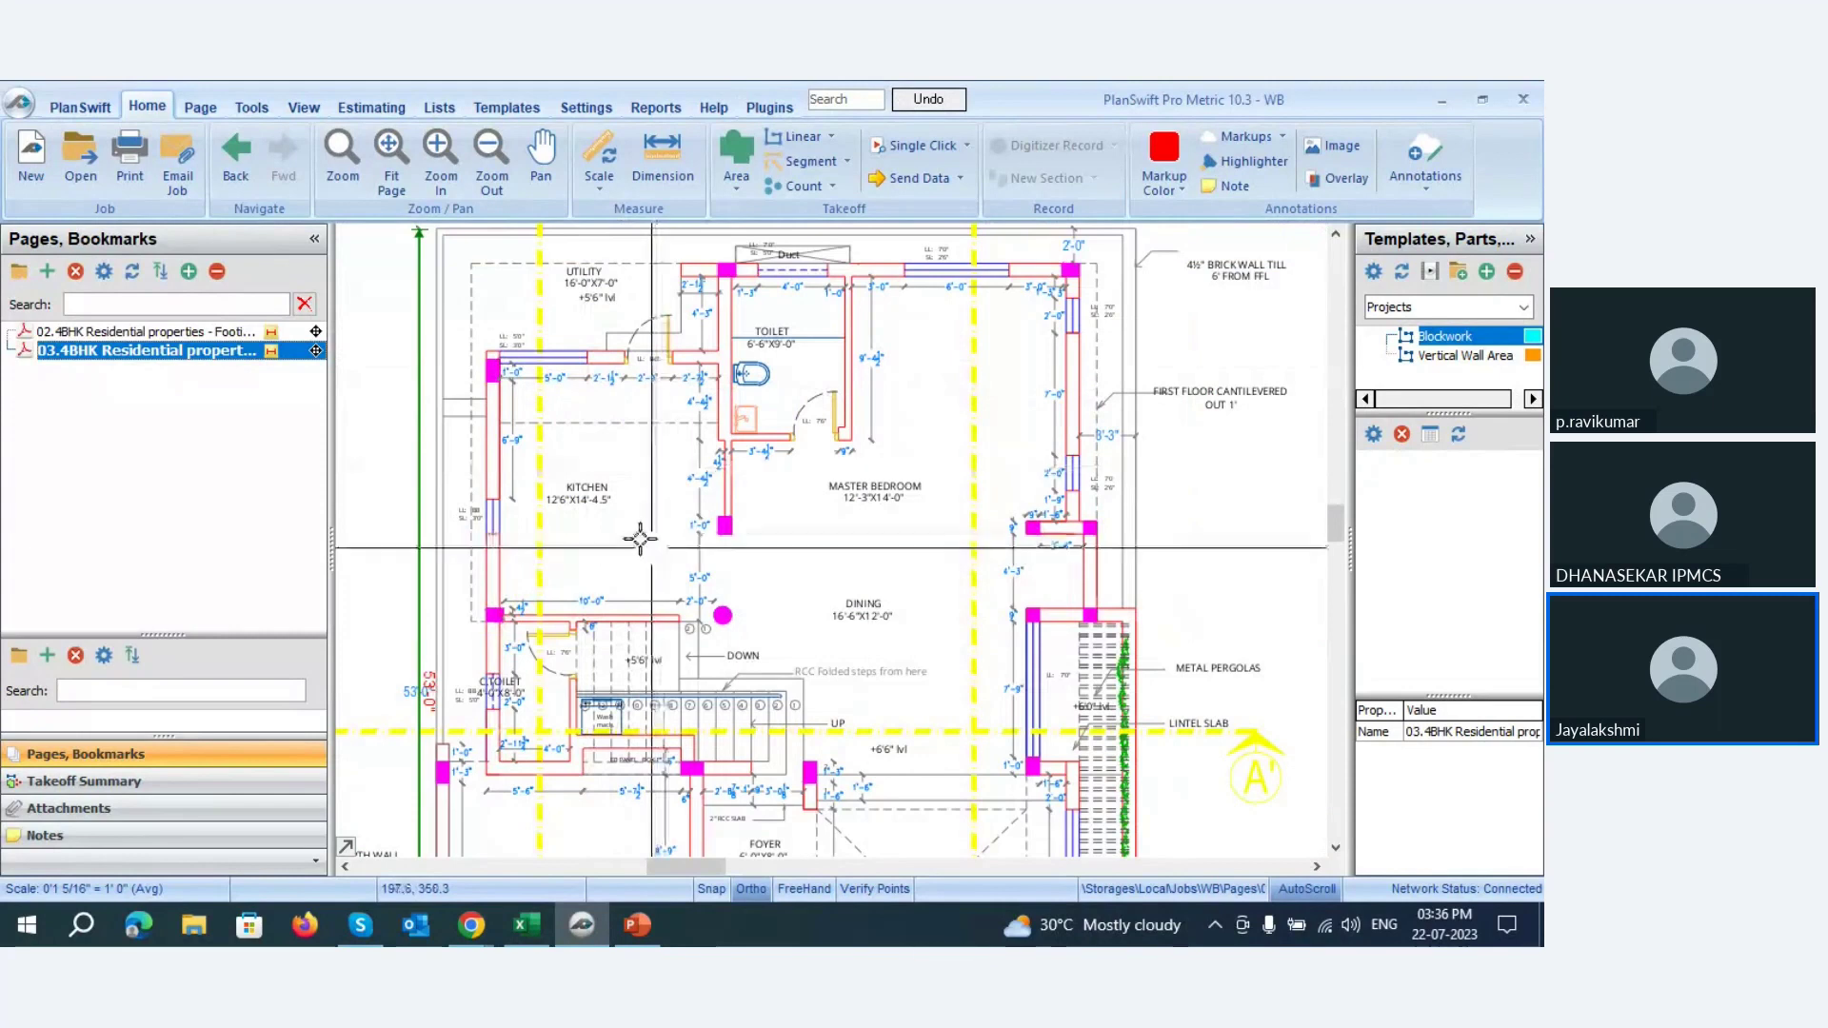
- Create a Linear takeoff named "Matt finish Vetrified tiles for kitchen" in the folder "Skirting"
left_click(796, 139)
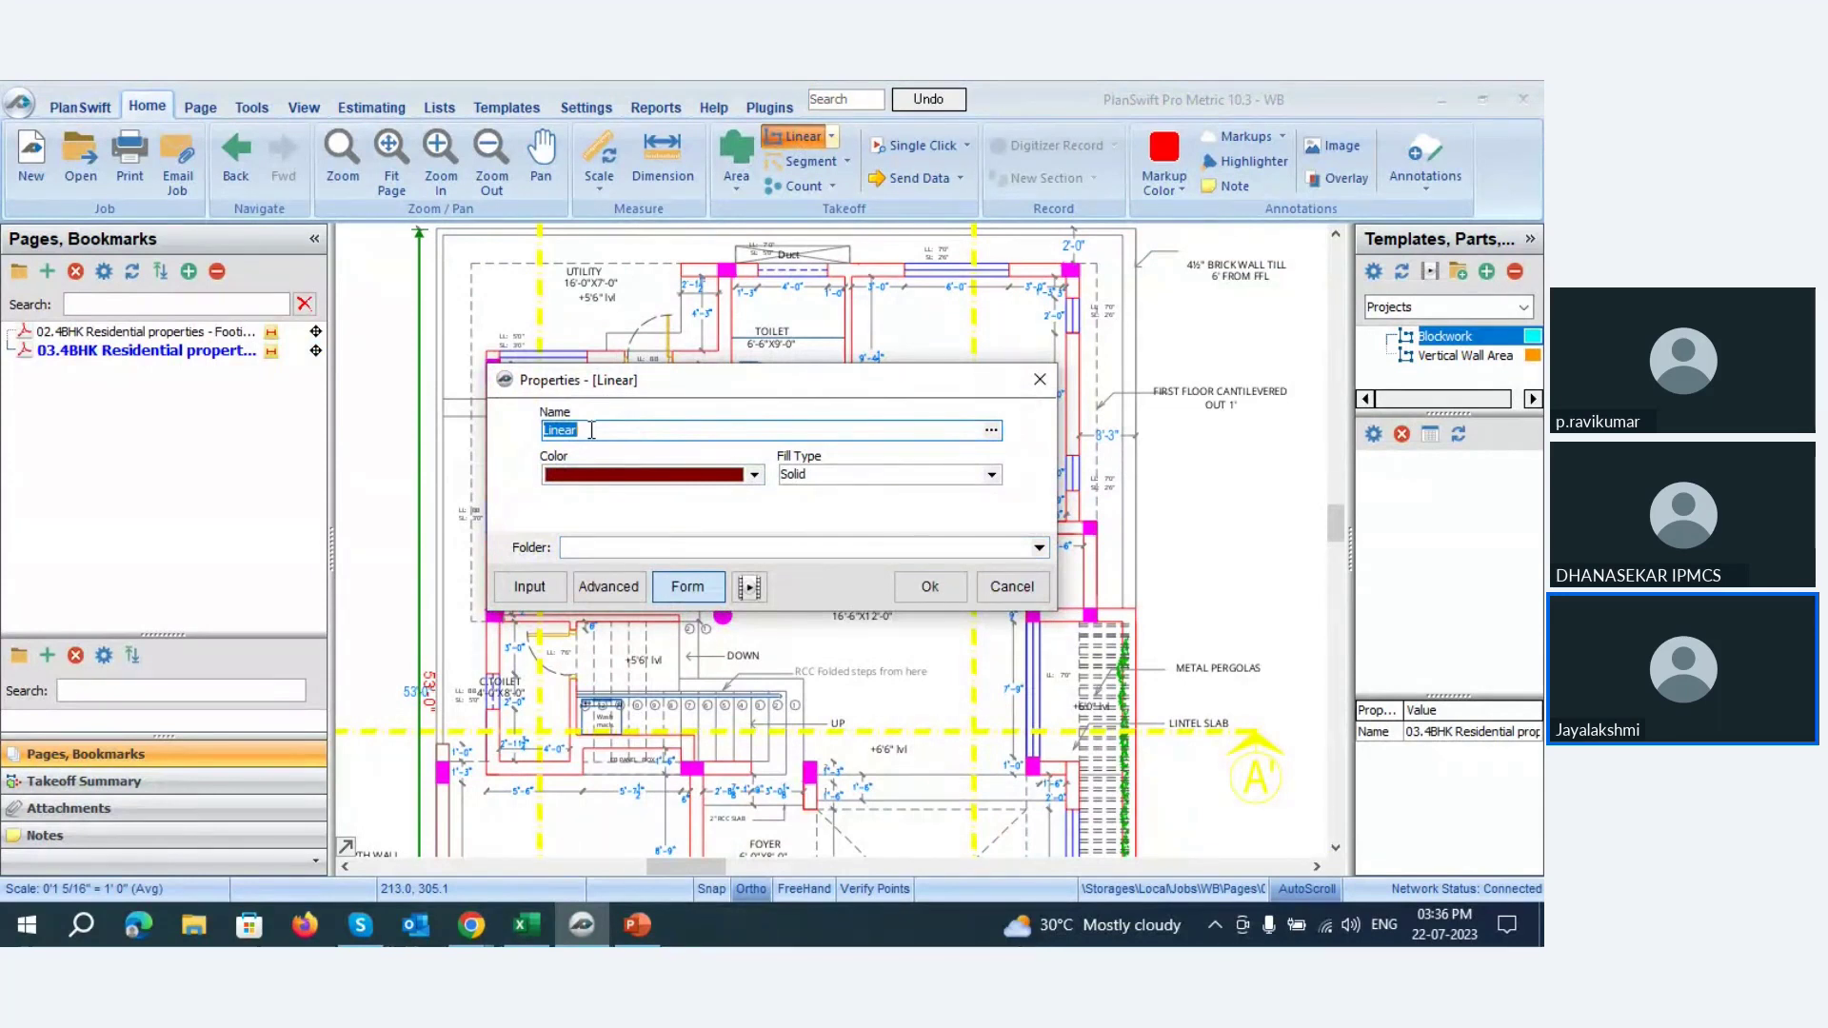
type("Matt finish")
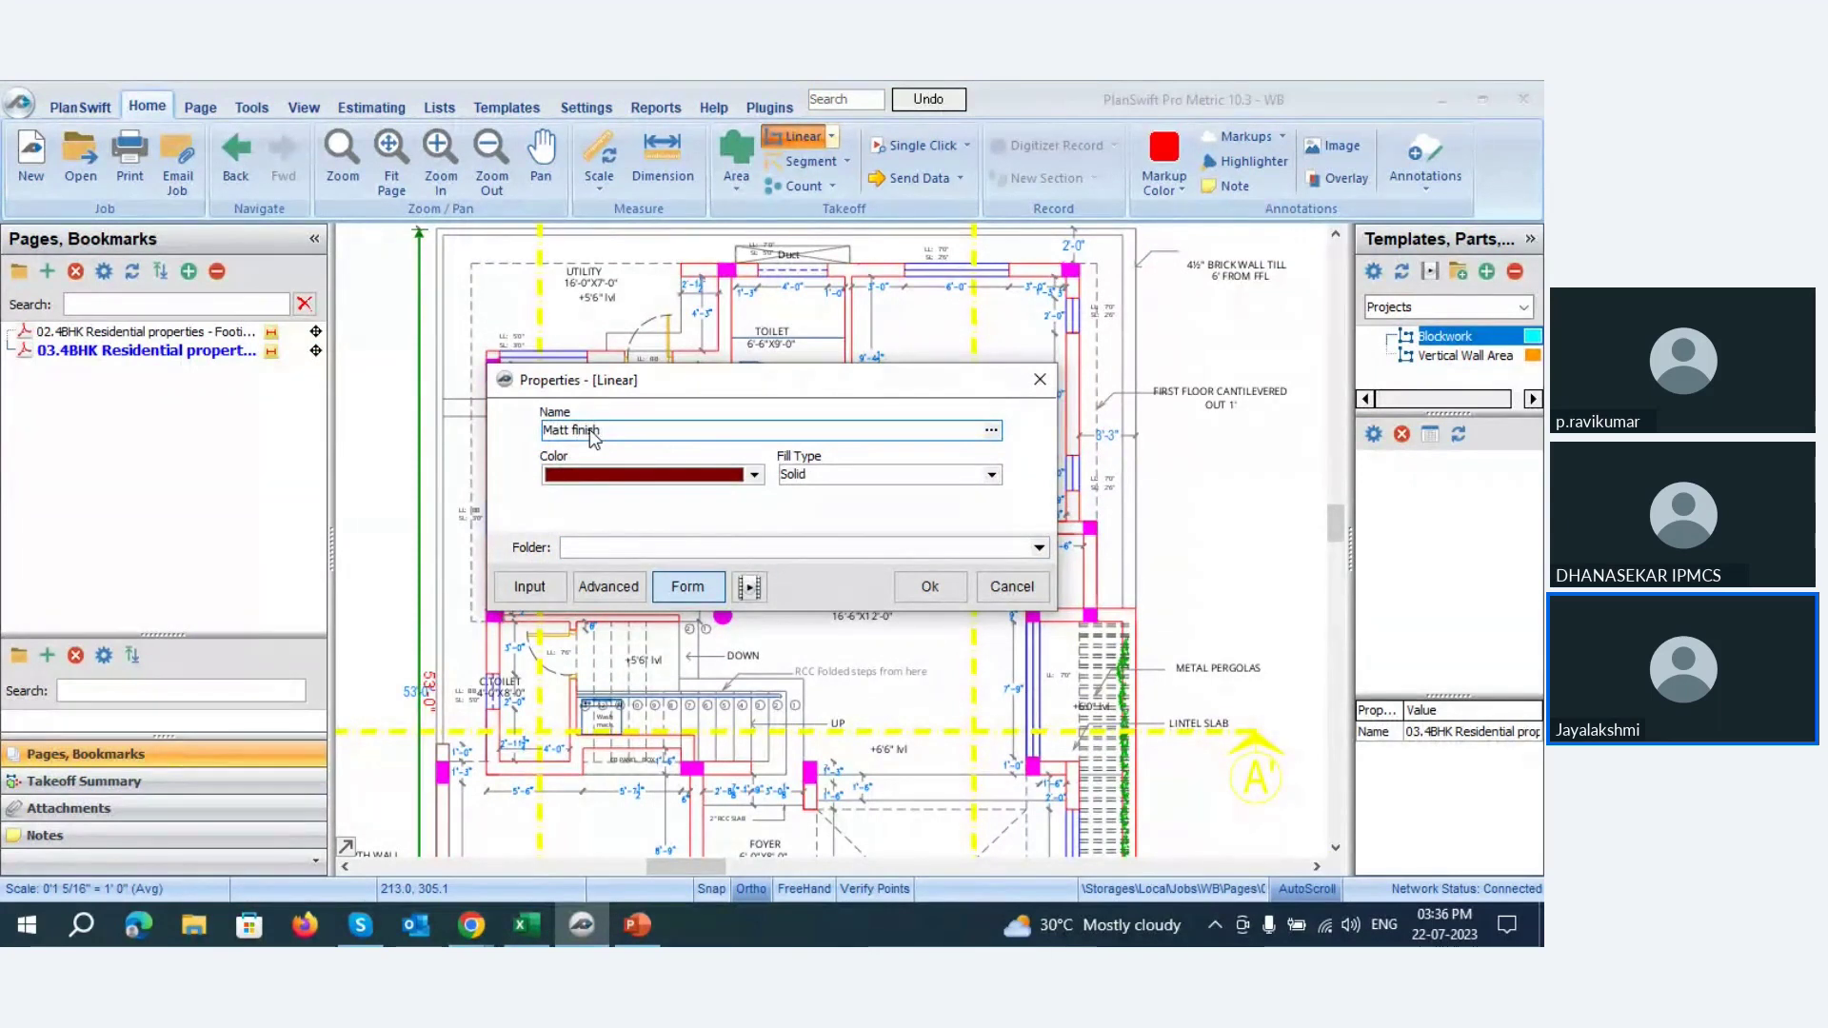
type(" Vetrified tiles for kitc")
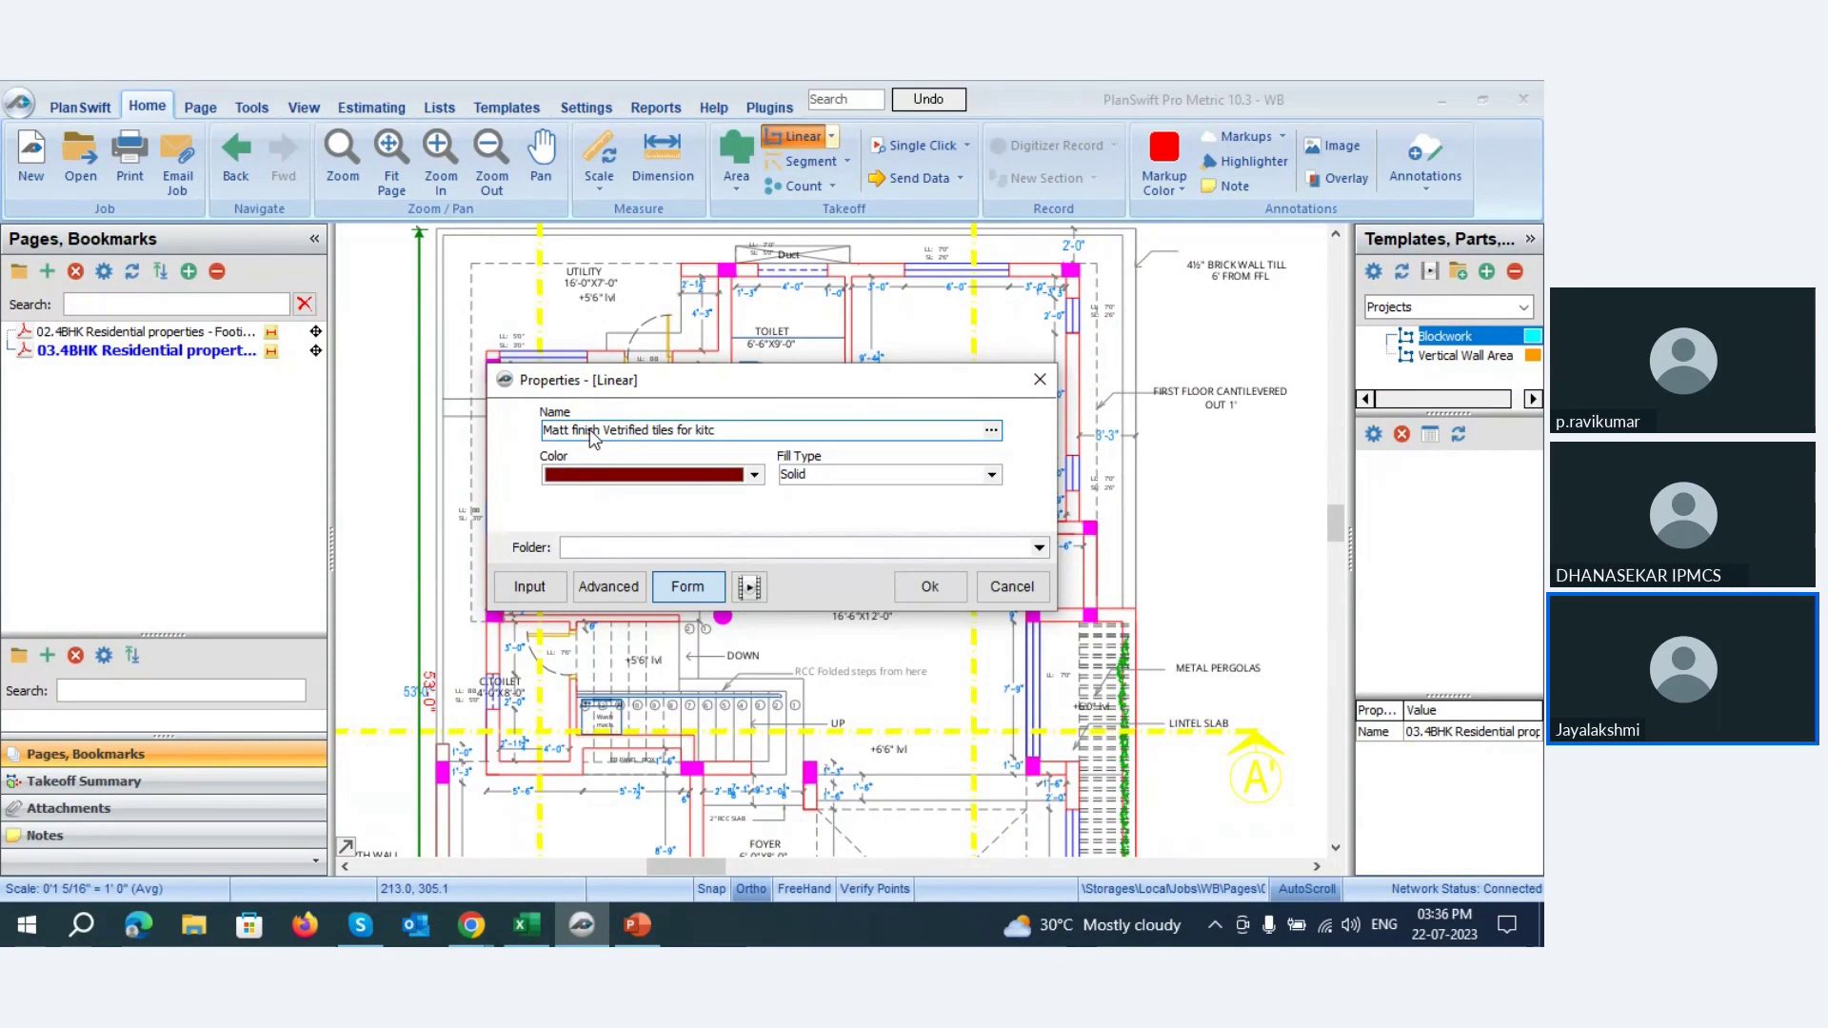
type("hen")
left_click(629, 547)
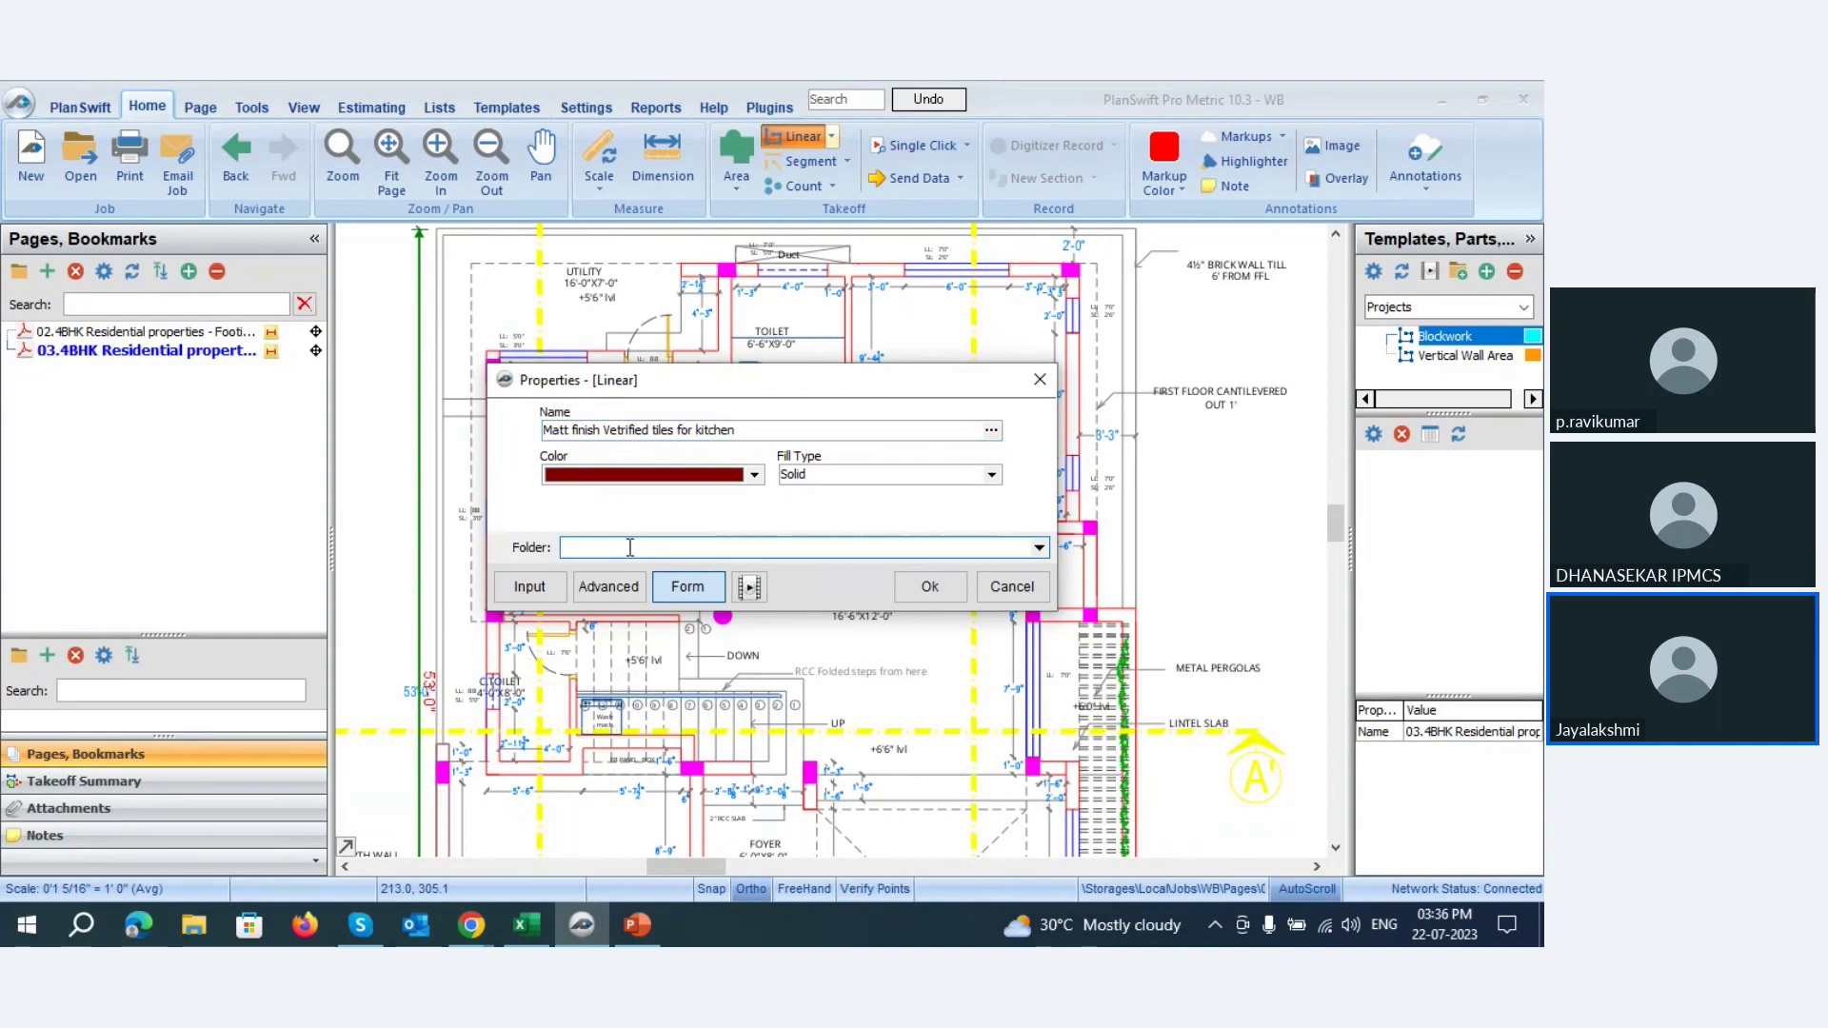
type("Skirting")
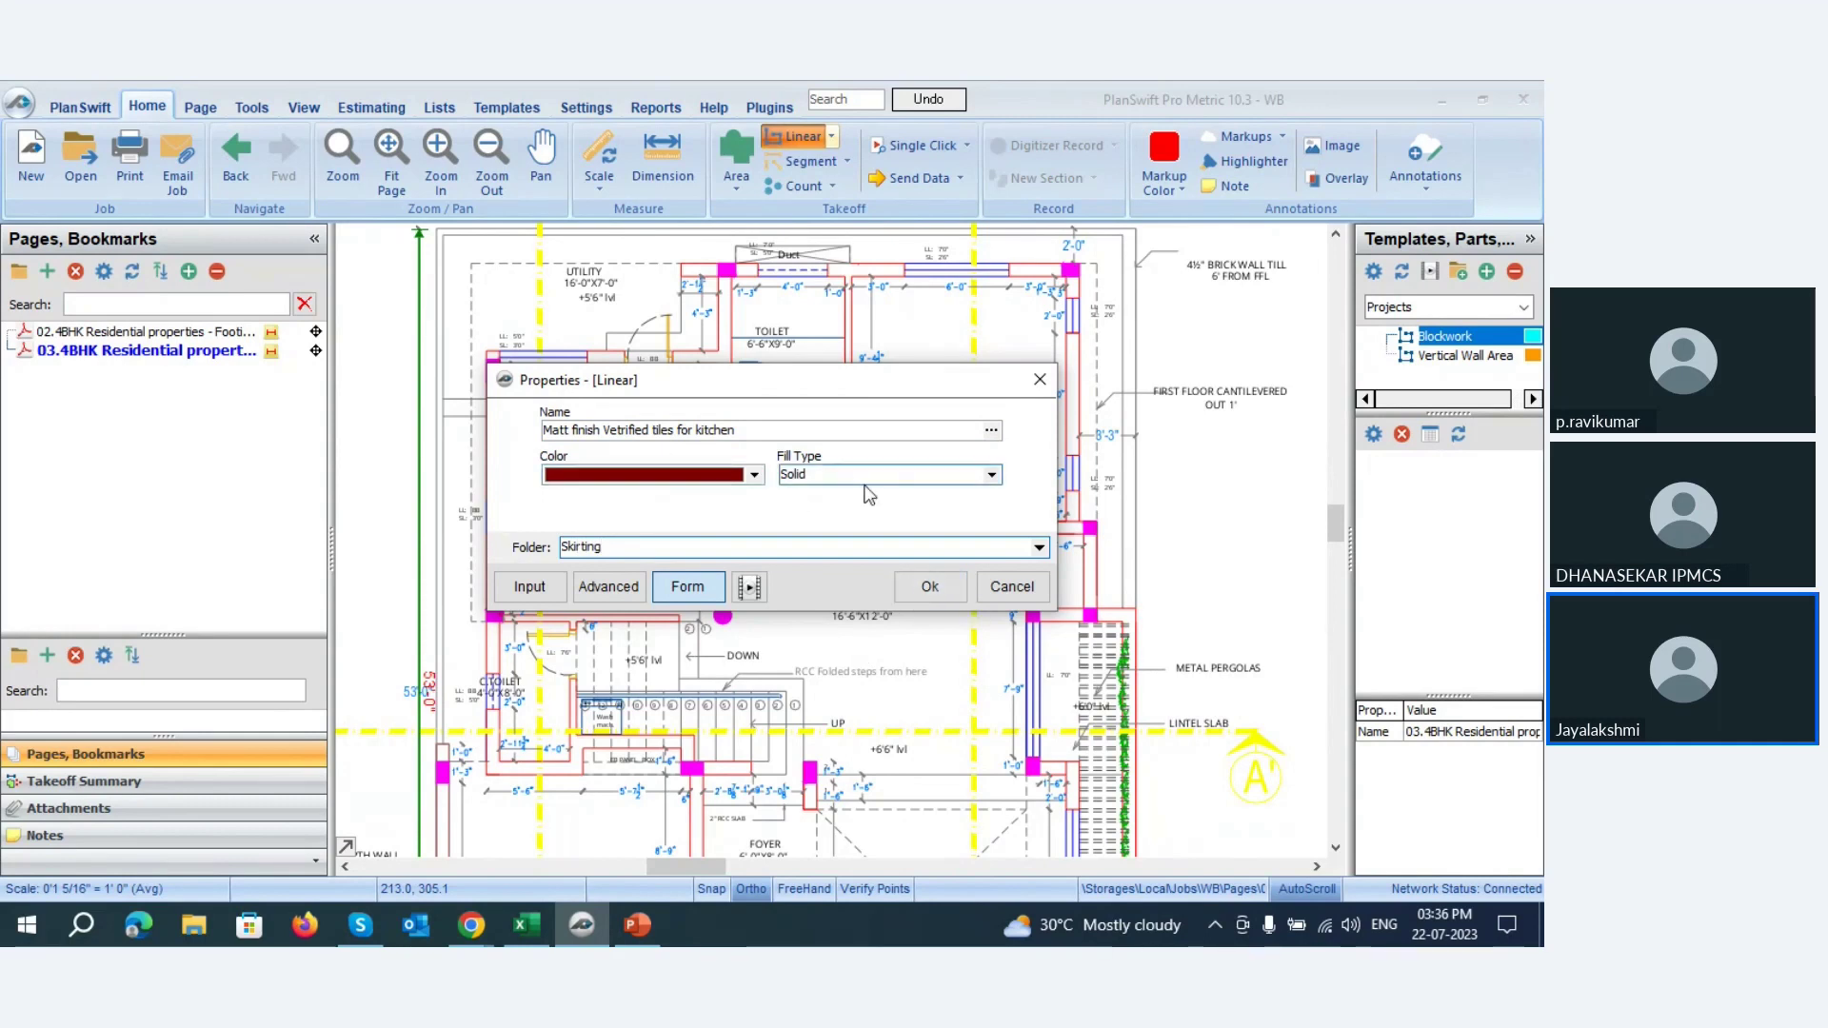
left_click(930, 588)
- Start the skirting line at the open end of the wall between kitchen and stairs and trace about 10 feet to the outer wall column
left_click(678, 613)
scroll(679, 613, "up", 5)
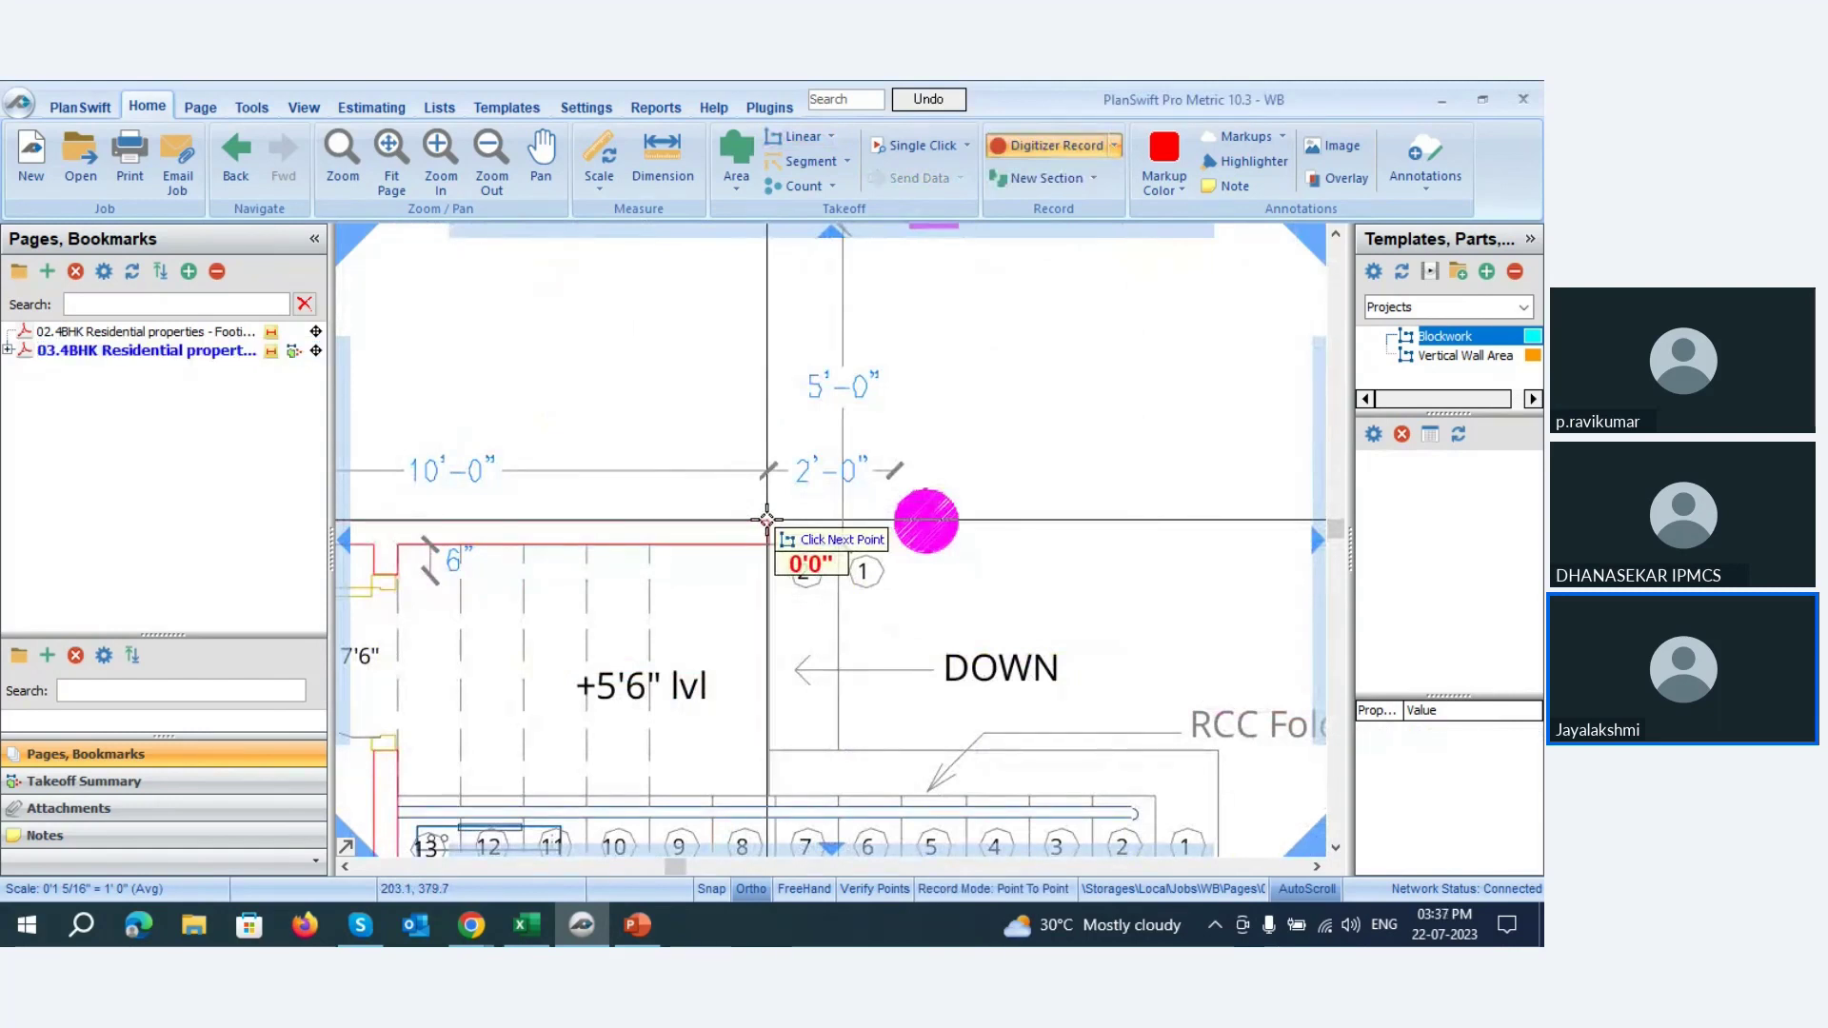
scroll(693, 509, "down", 5)
scroll(692, 509, "up", 5)
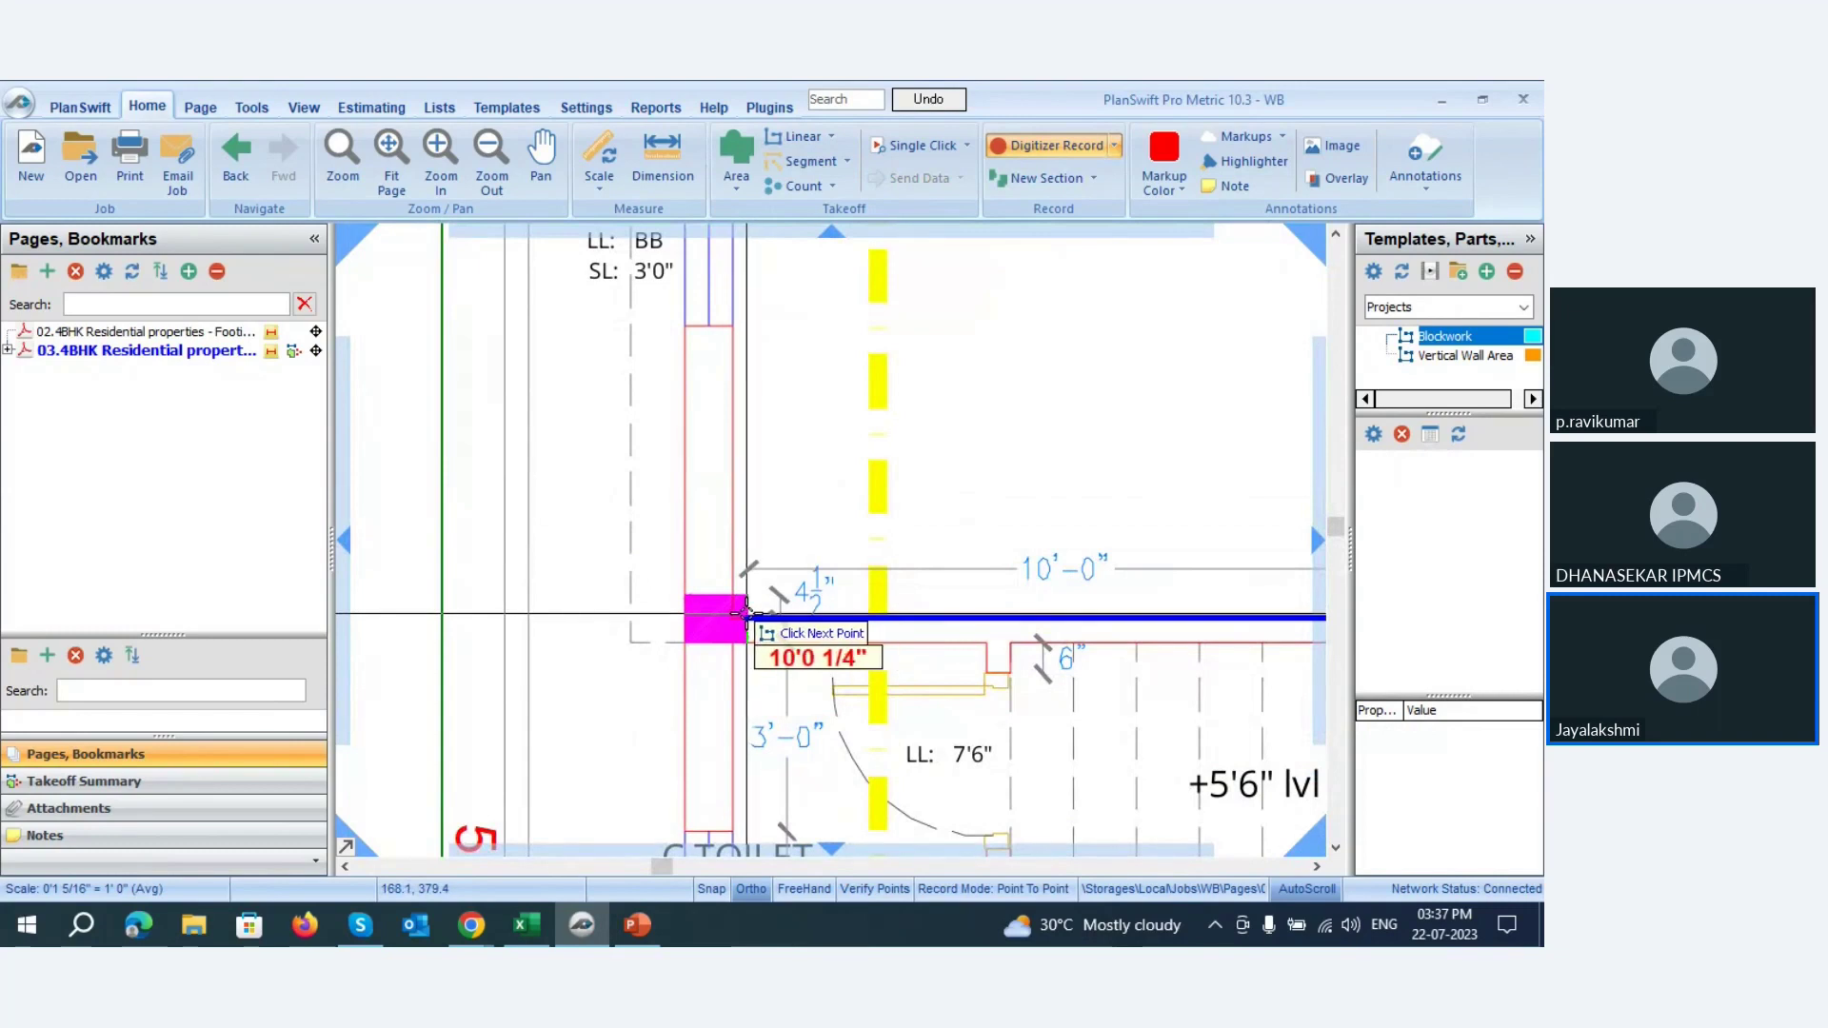
left_click(745, 615)
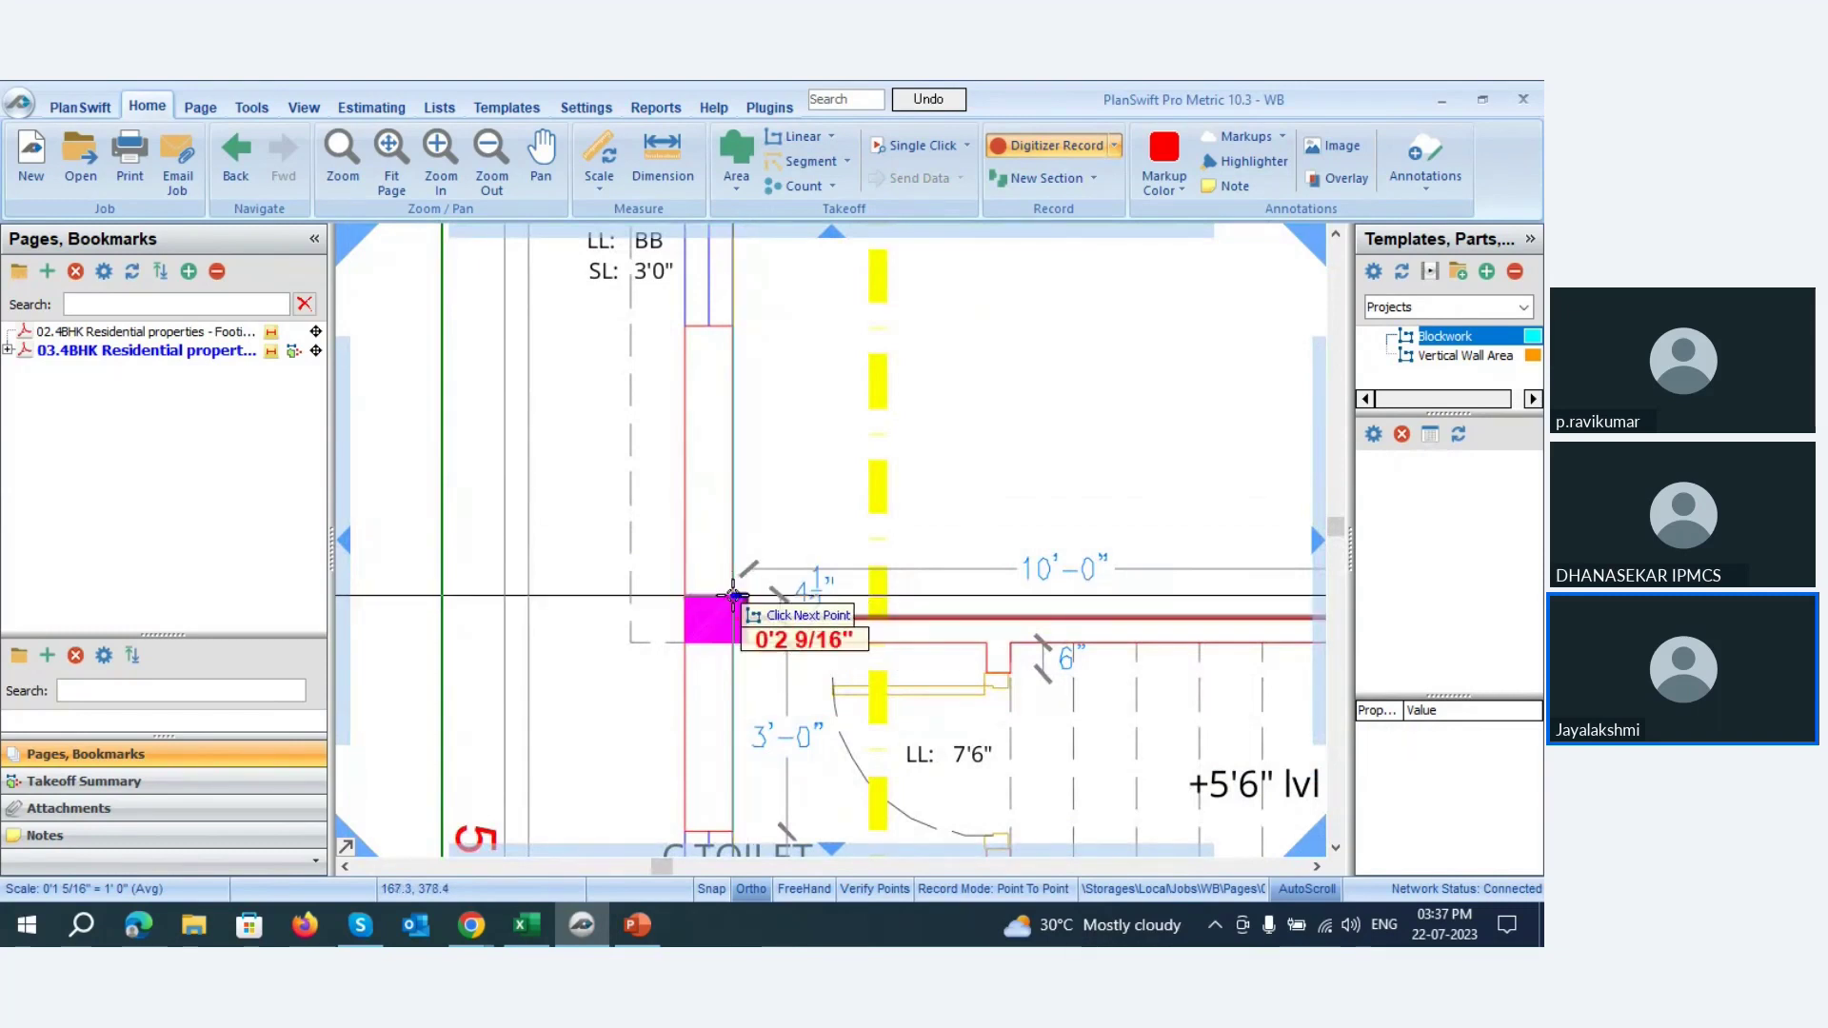
- Continue the skirting line along the kitchen's outer wall, and about 12'-6" along the utility-side wall to the toilet wall corner
scroll(733, 566, "down", 5)
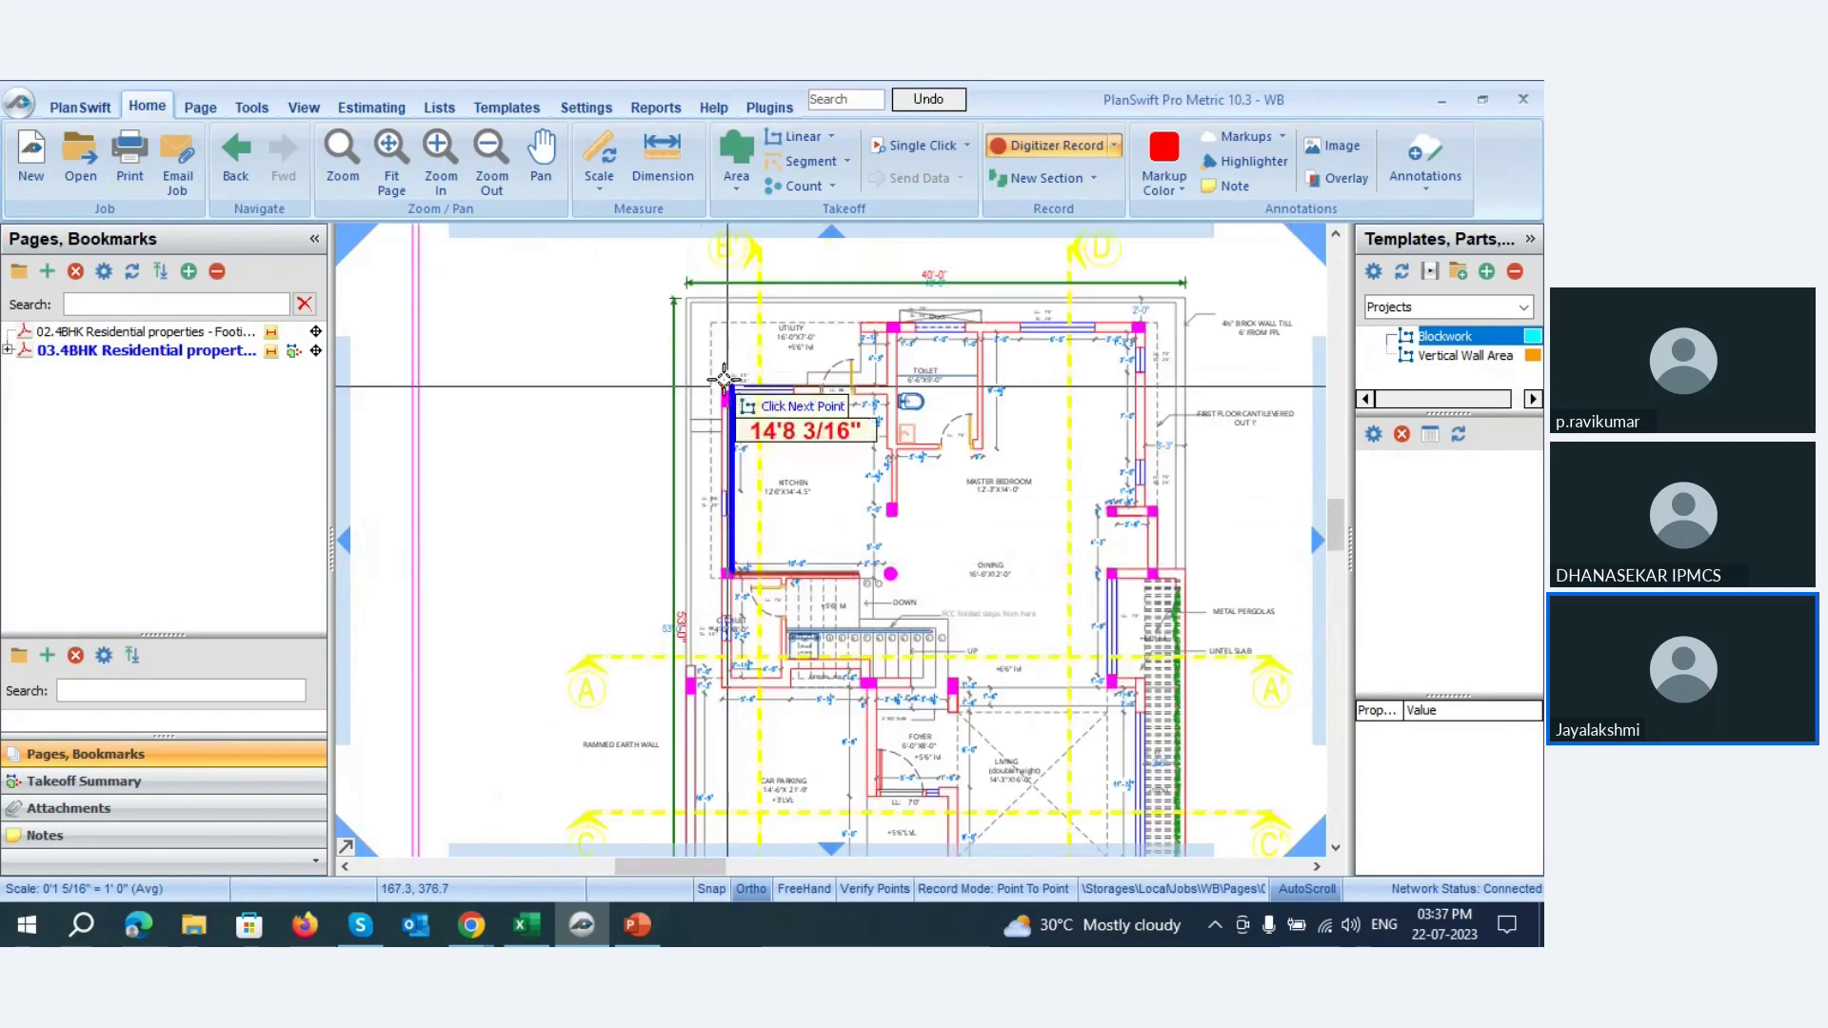
scroll(720, 376, "up", 5)
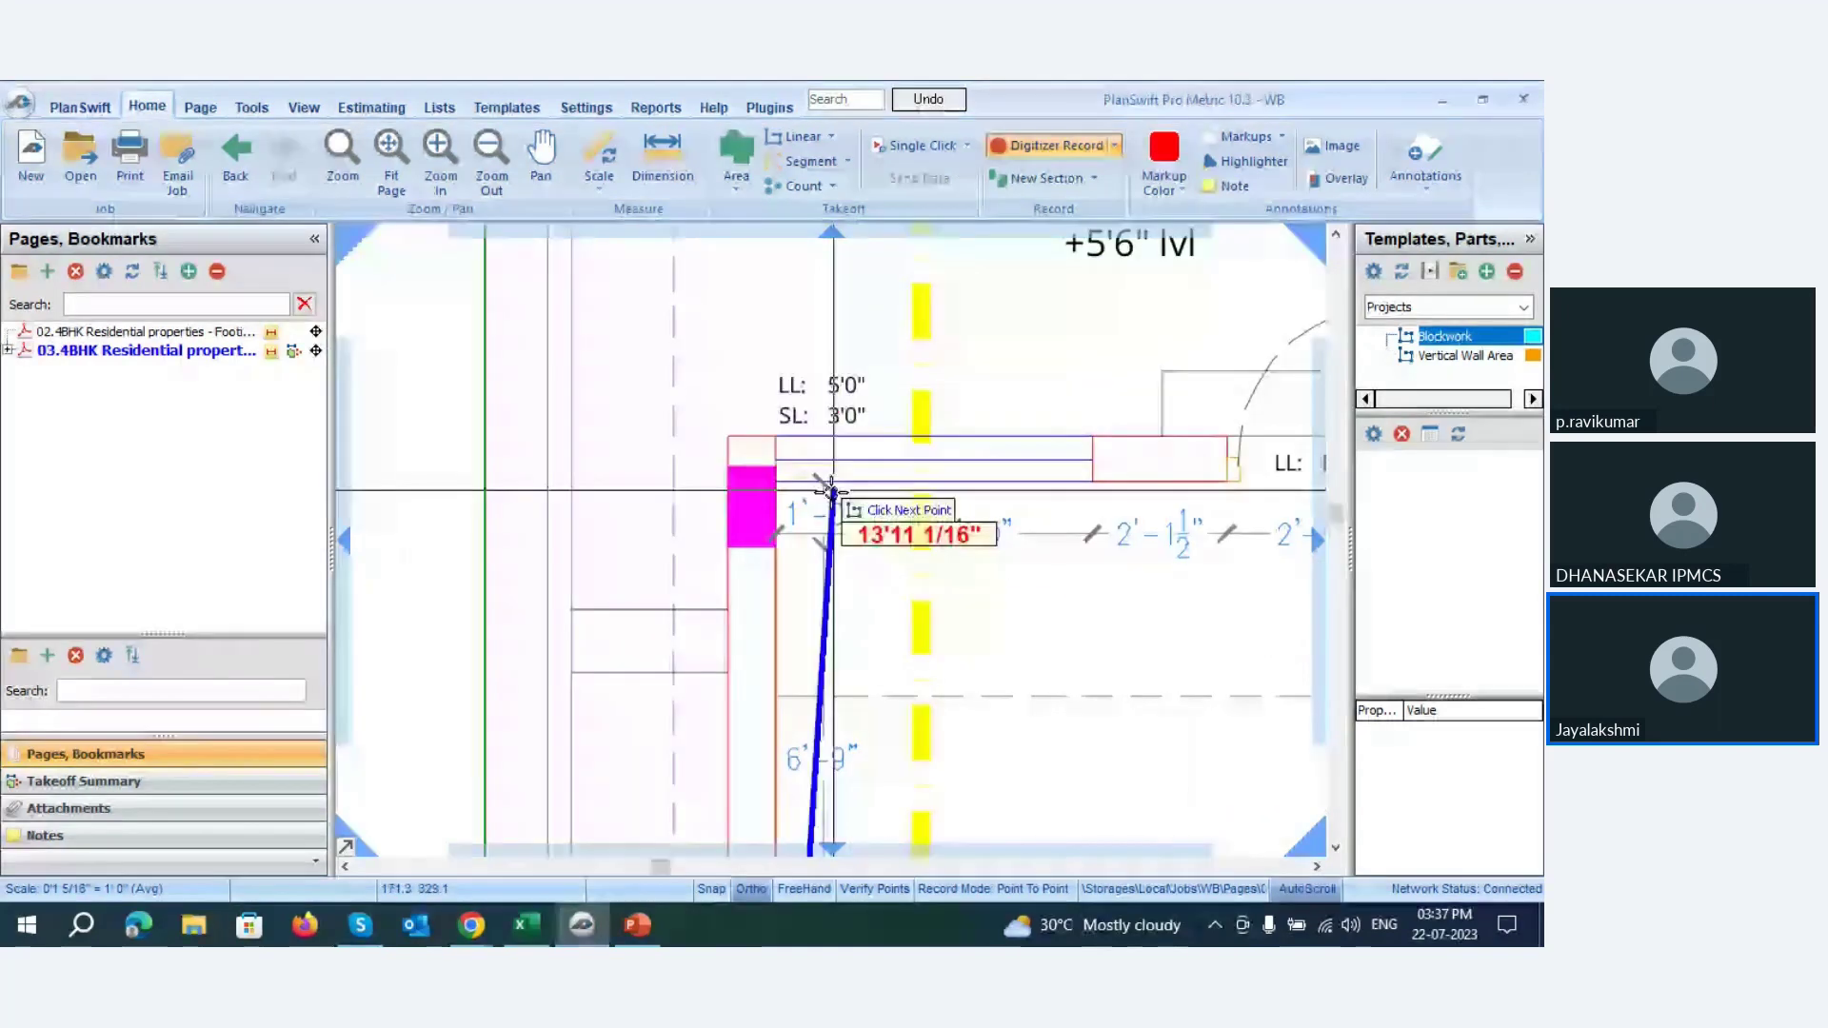
scroll(777, 483, "down", 2)
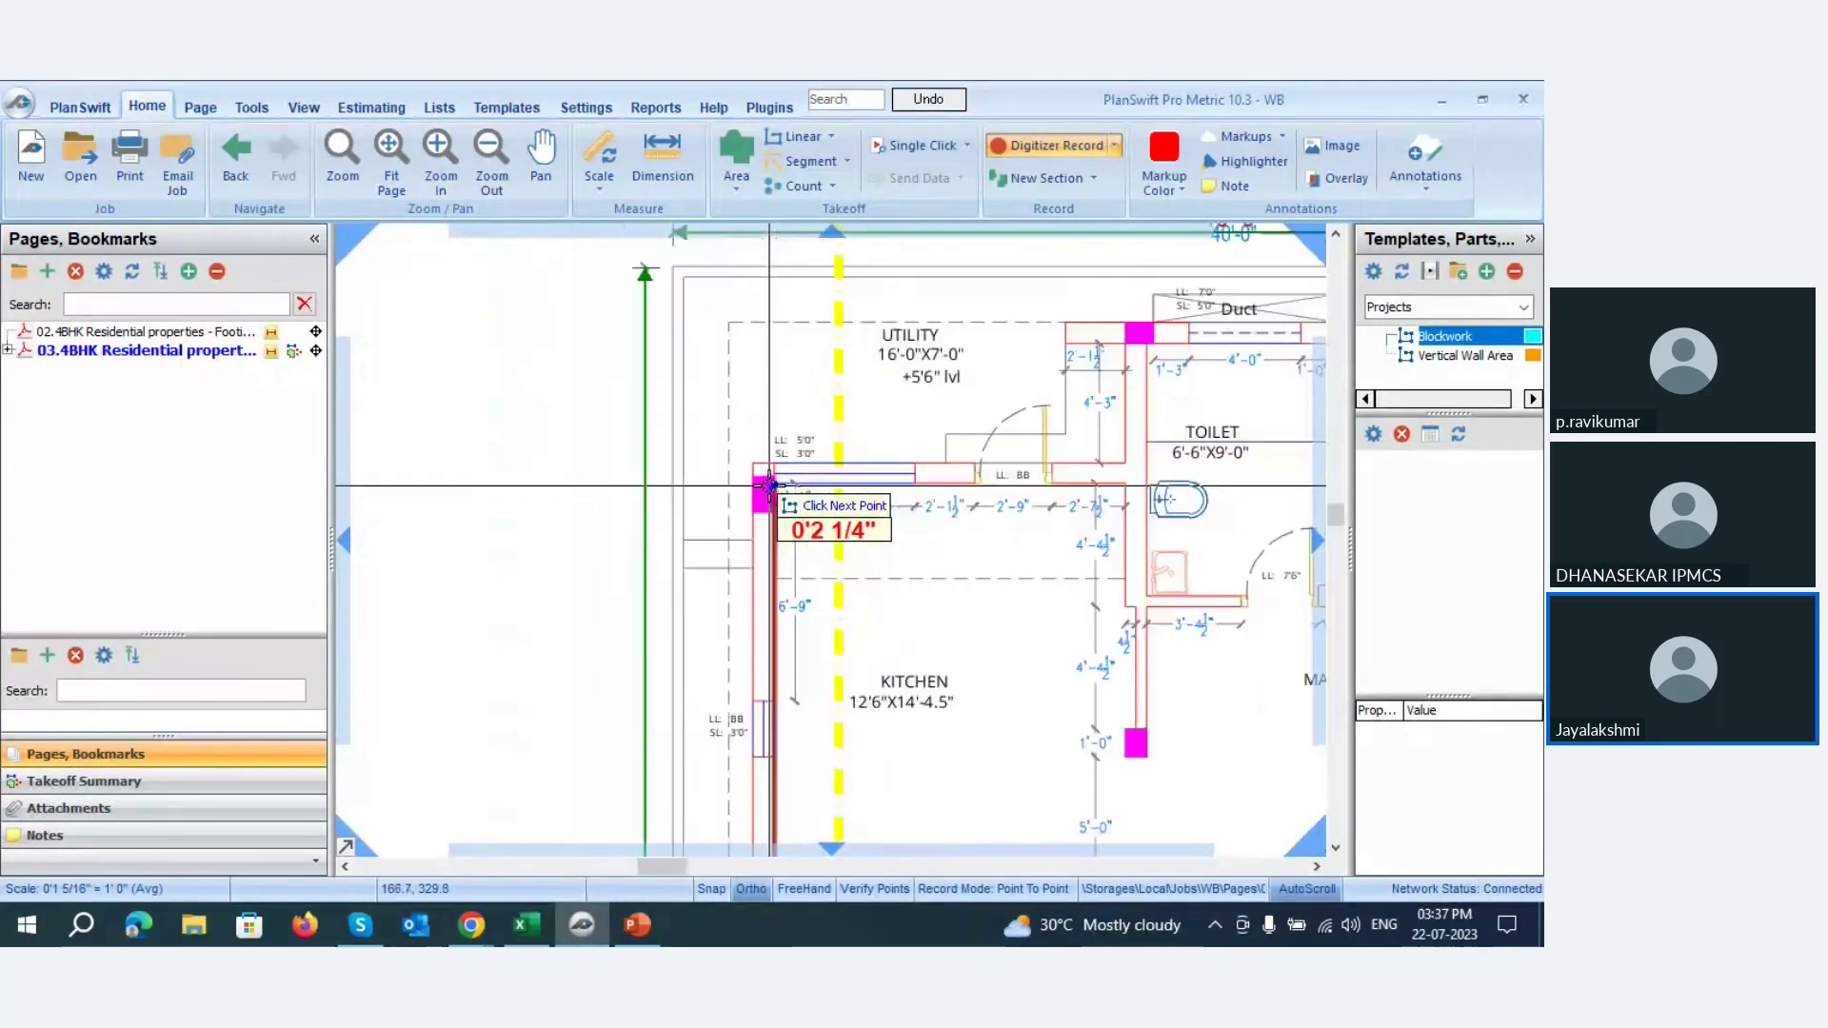
left_click(773, 482)
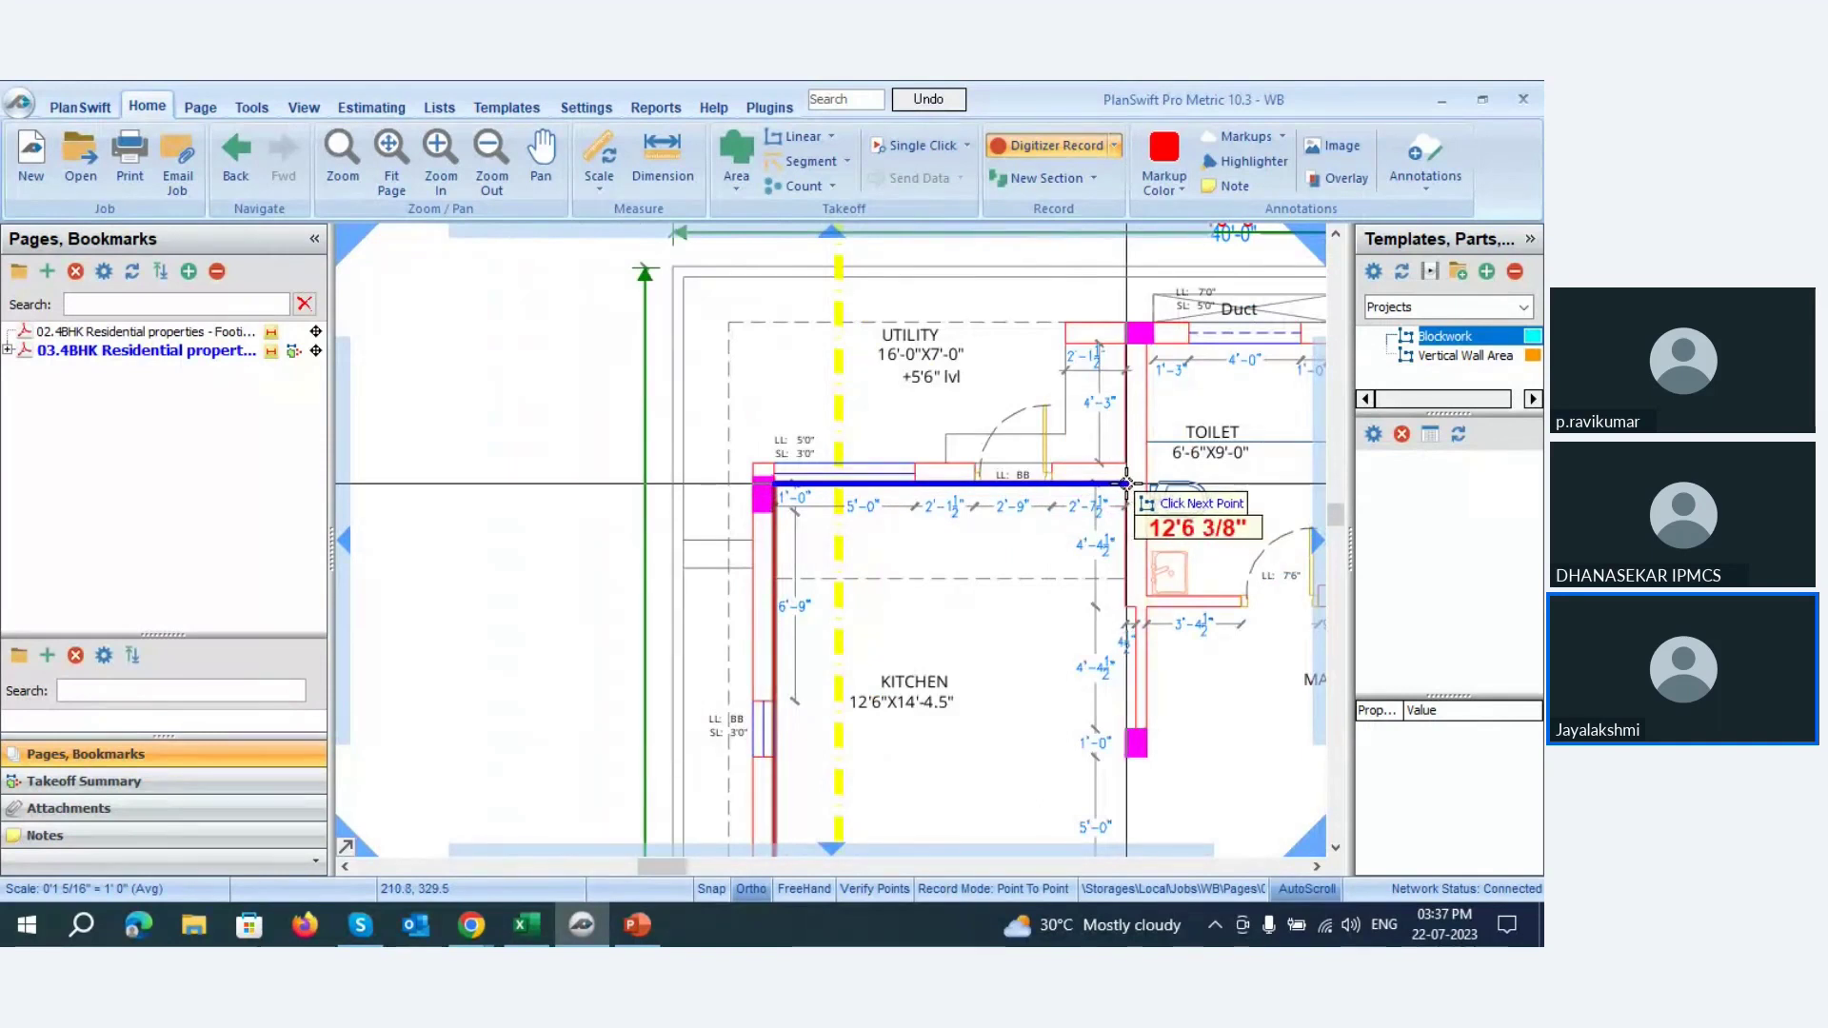
left_click(1126, 483)
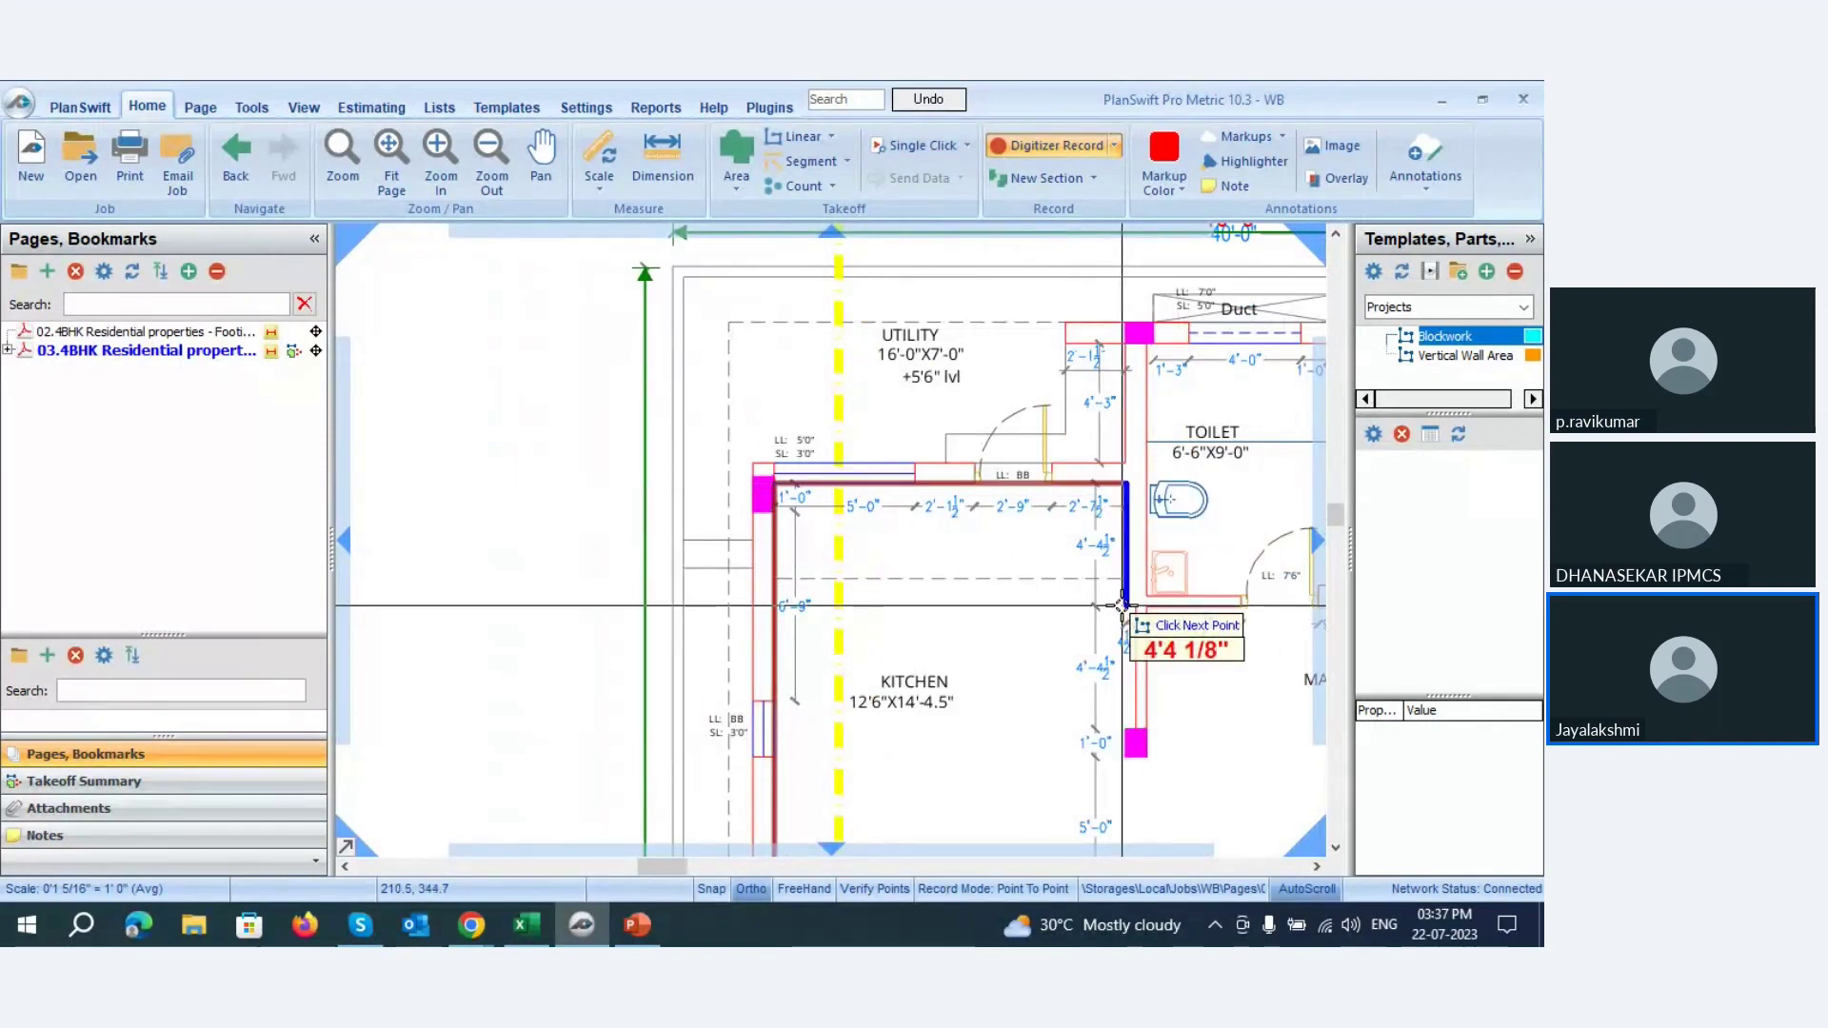
- Trace the skirting down the toilet-side wall, following the wall offset and the 1'-0" column face, and end the line
scroll(1121, 606, "up", 3)
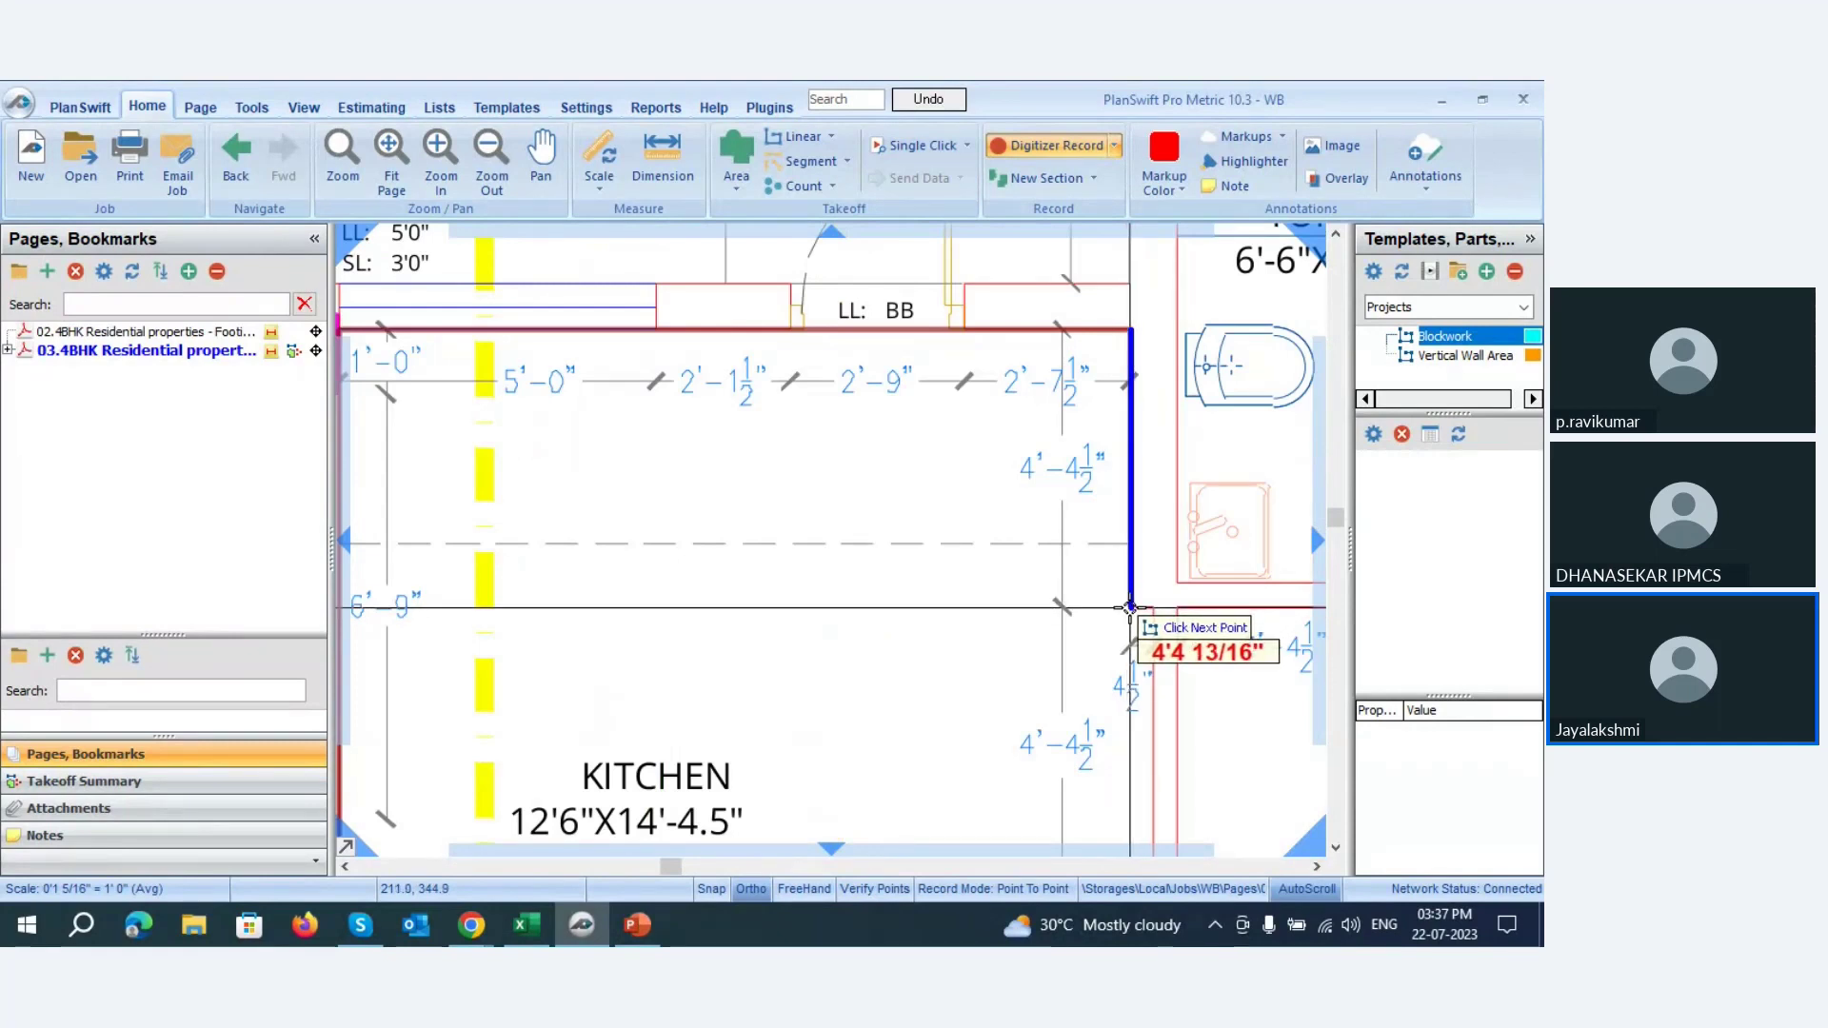
left_click(1130, 606)
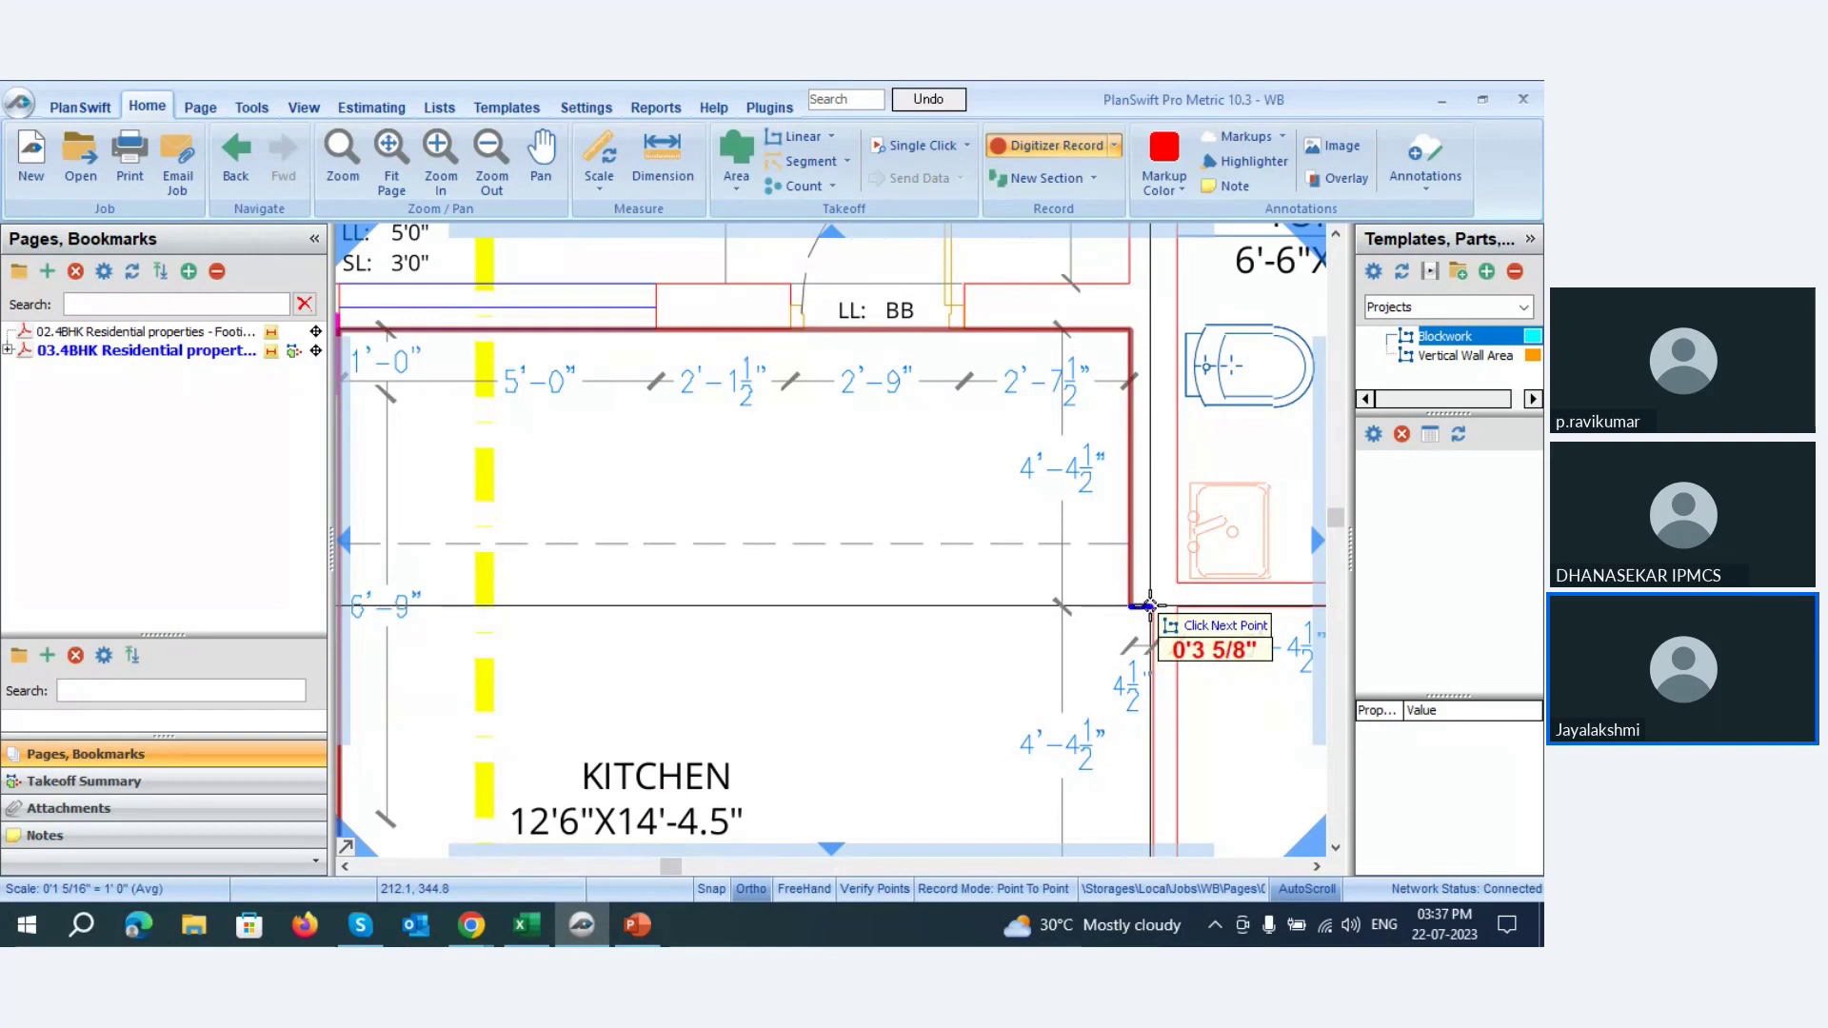
left_click(1150, 606)
scroll(1147, 666, "down", 2)
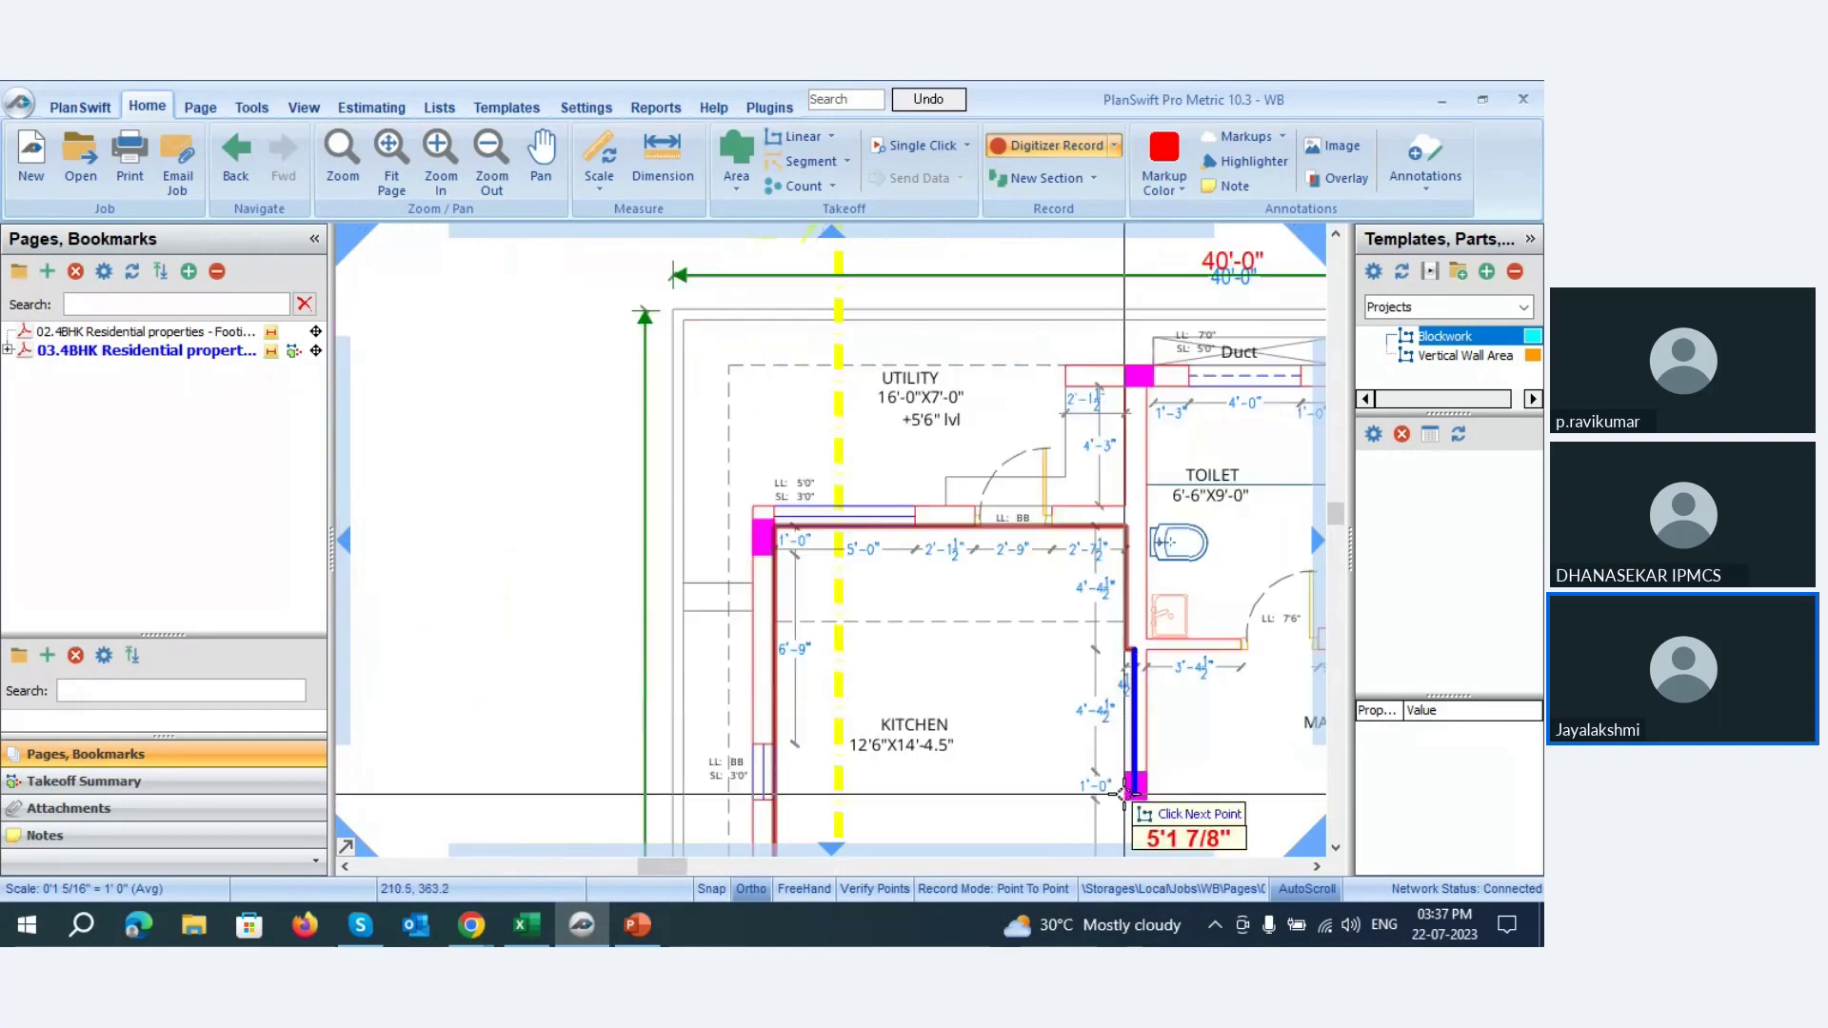
scroll(1144, 747, "up", 2)
left_click(1144, 745)
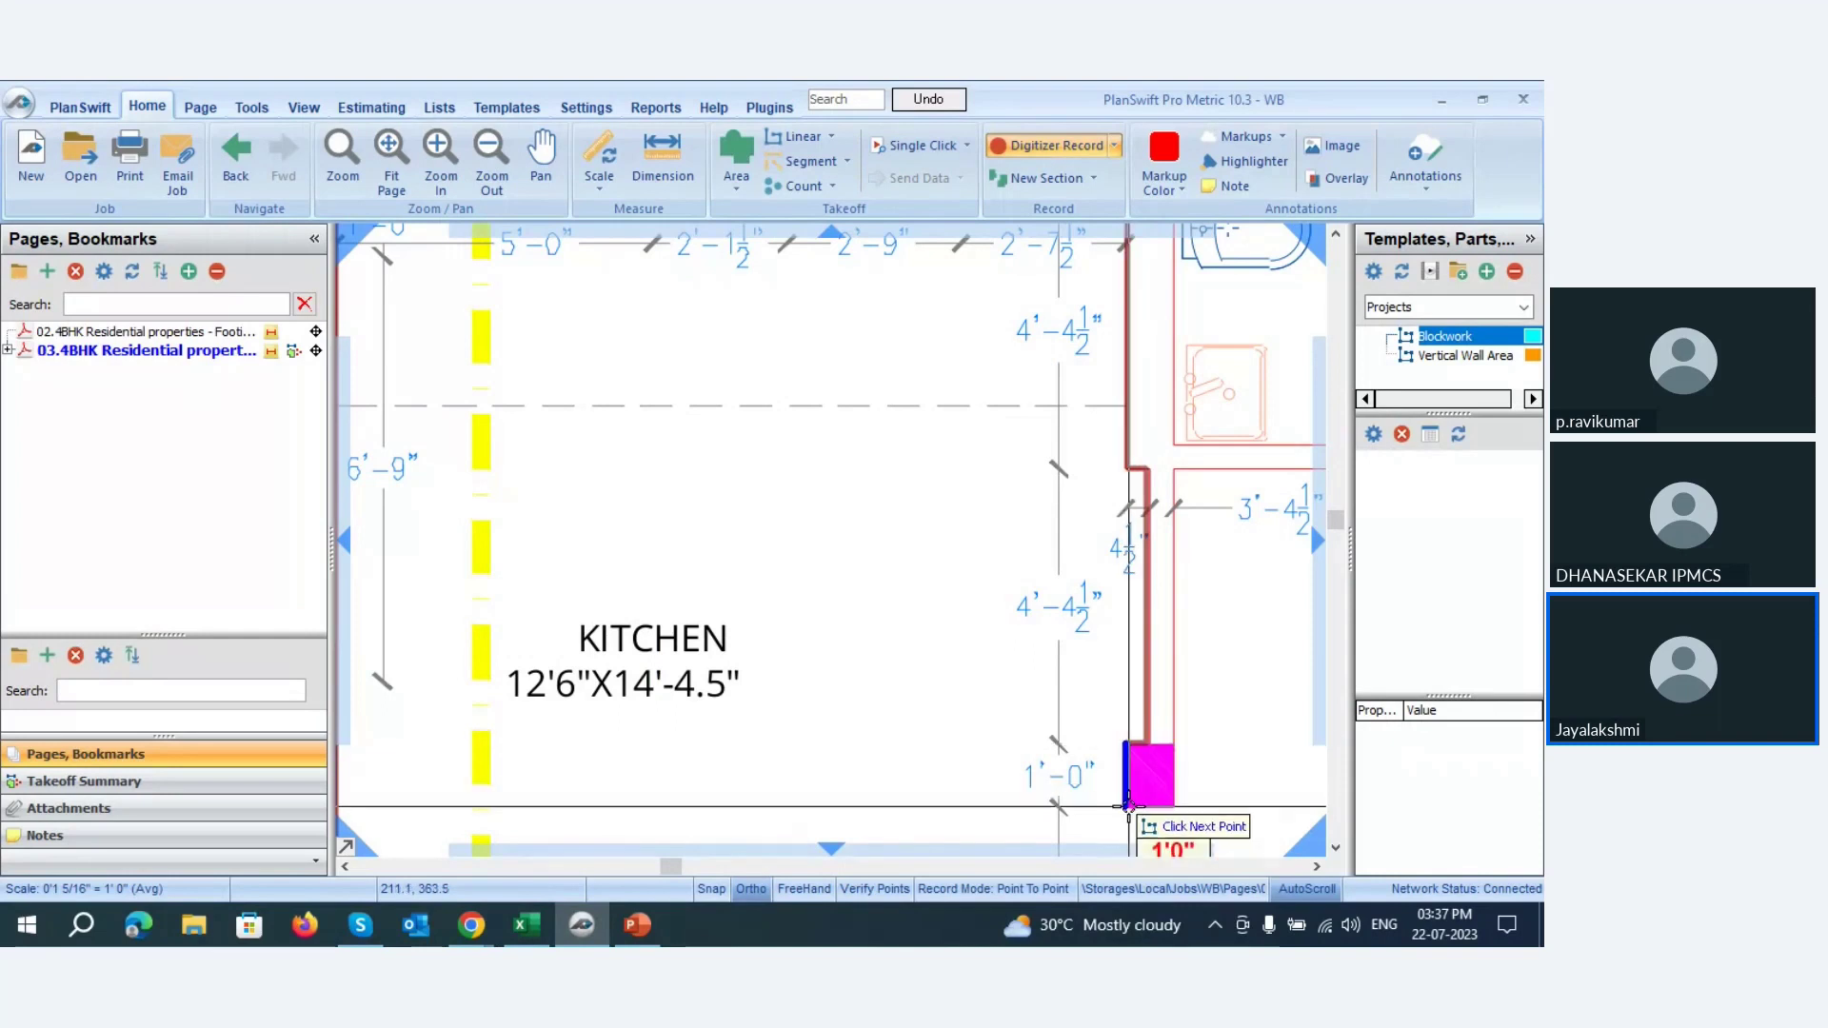
left_click(1128, 806)
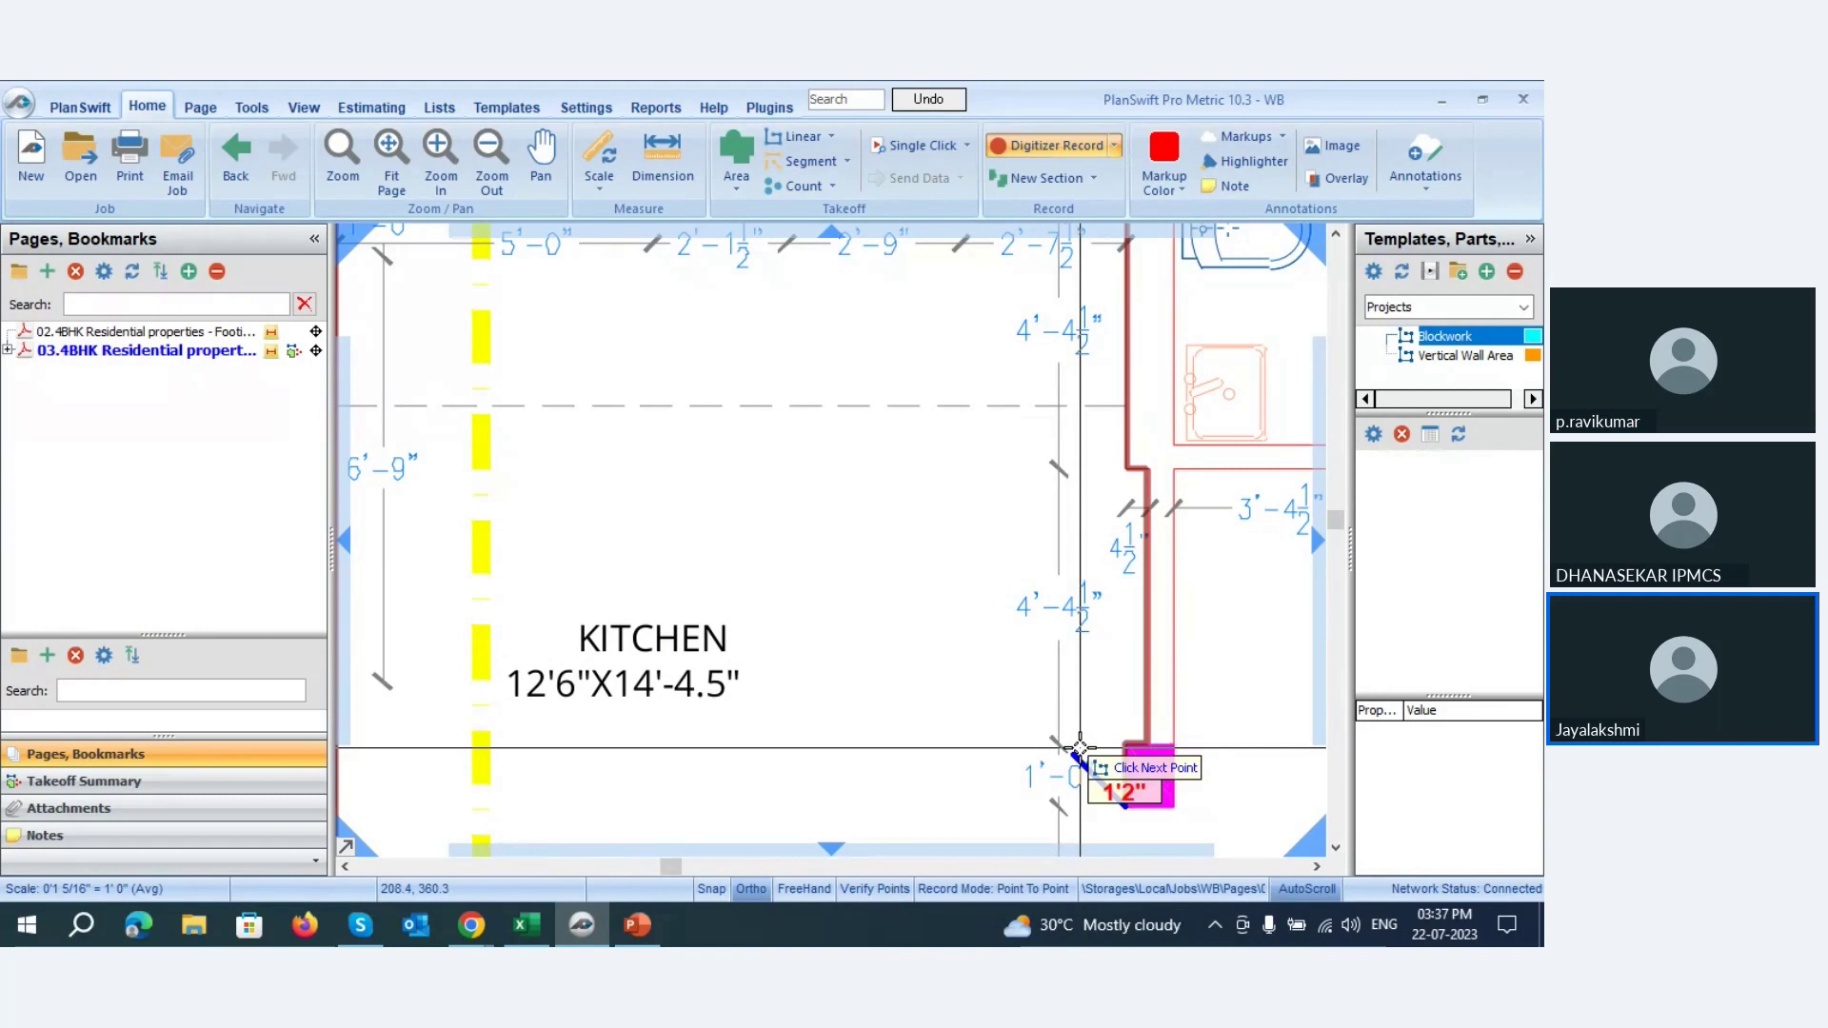
key("Escape")
- Inspect the finished kitchen skirting line and check its linear total
scroll(1095, 695, "down", 3)
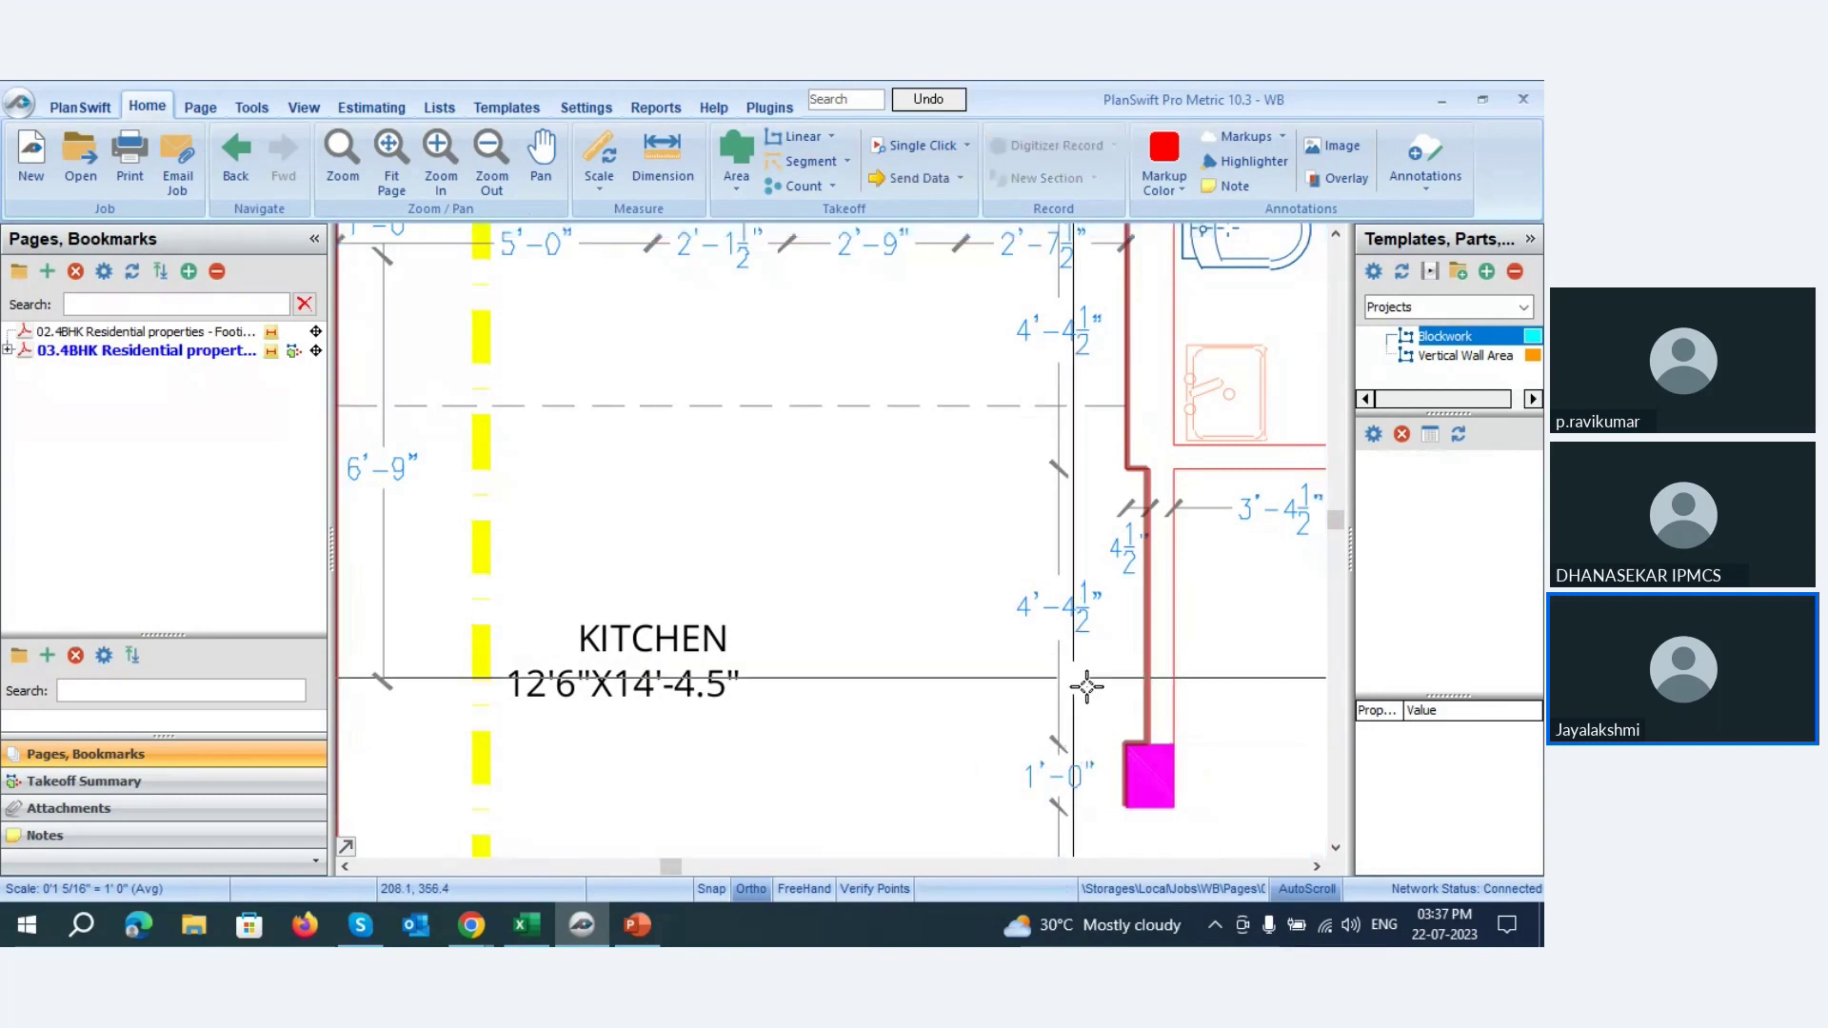
scroll(1102, 702, "down", 3)
scroll(958, 461, "up", 5)
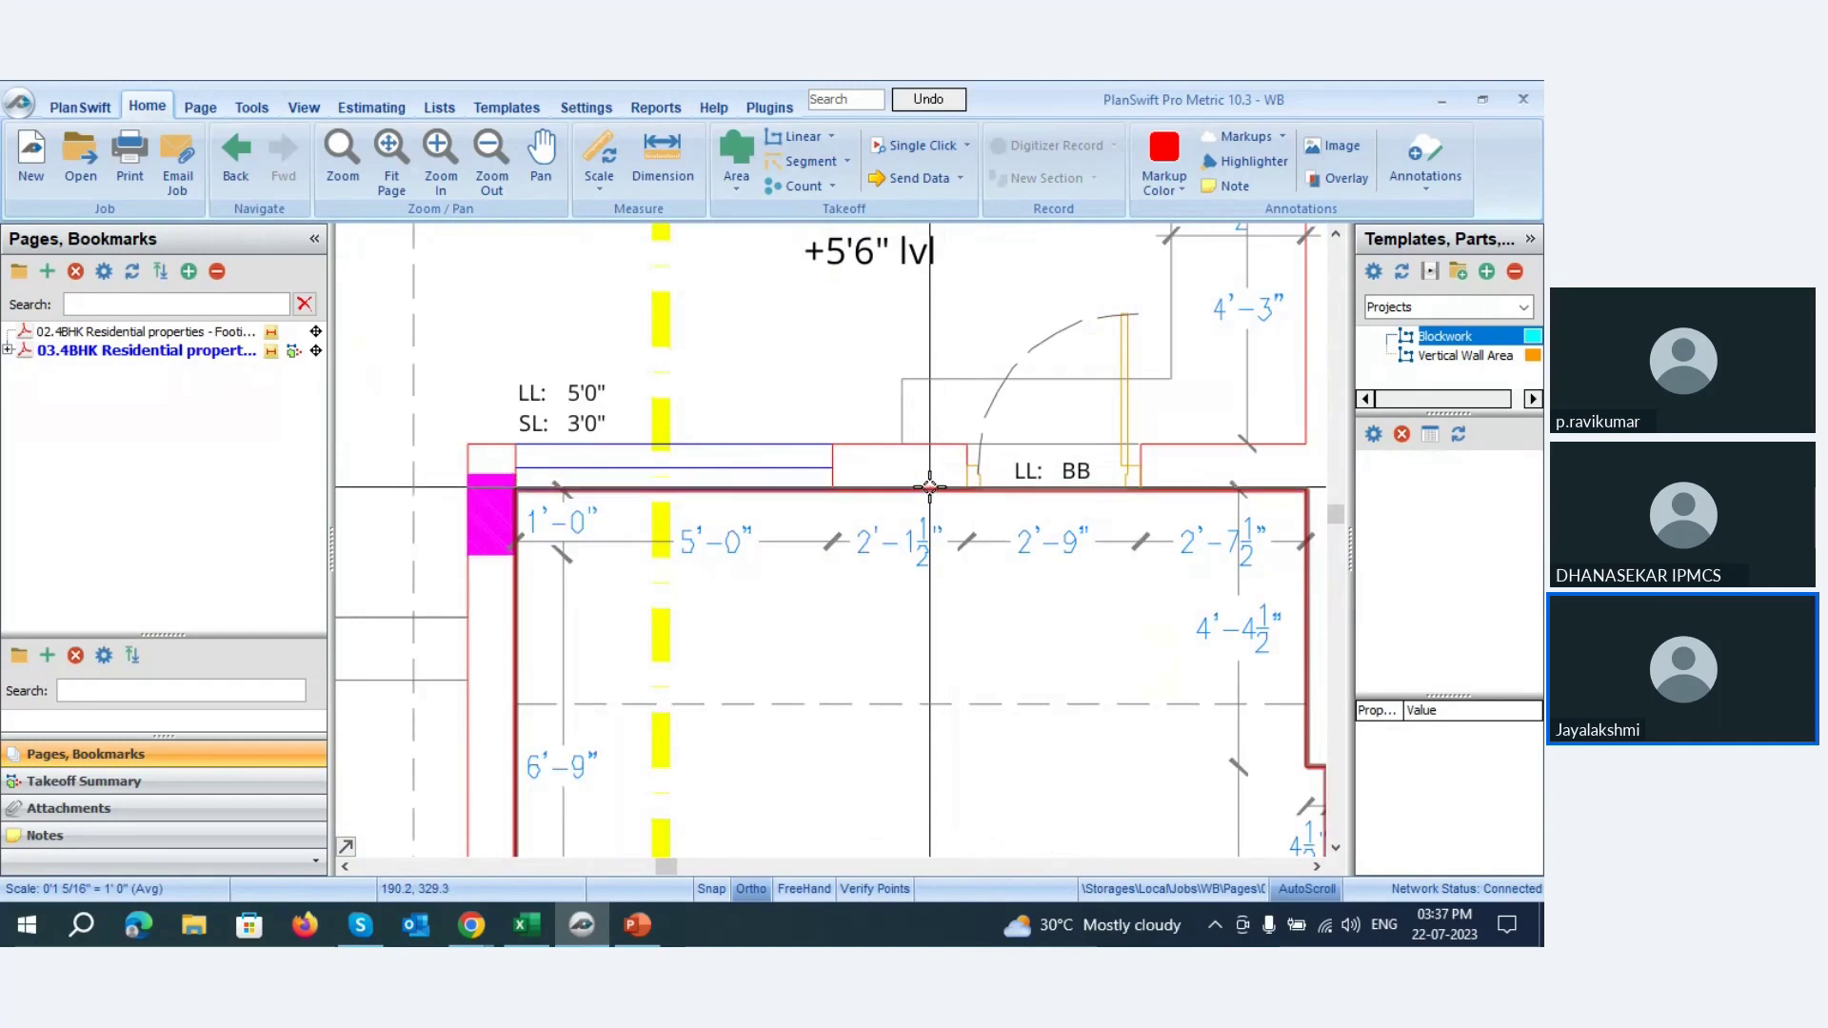
mouse_move(930, 487)
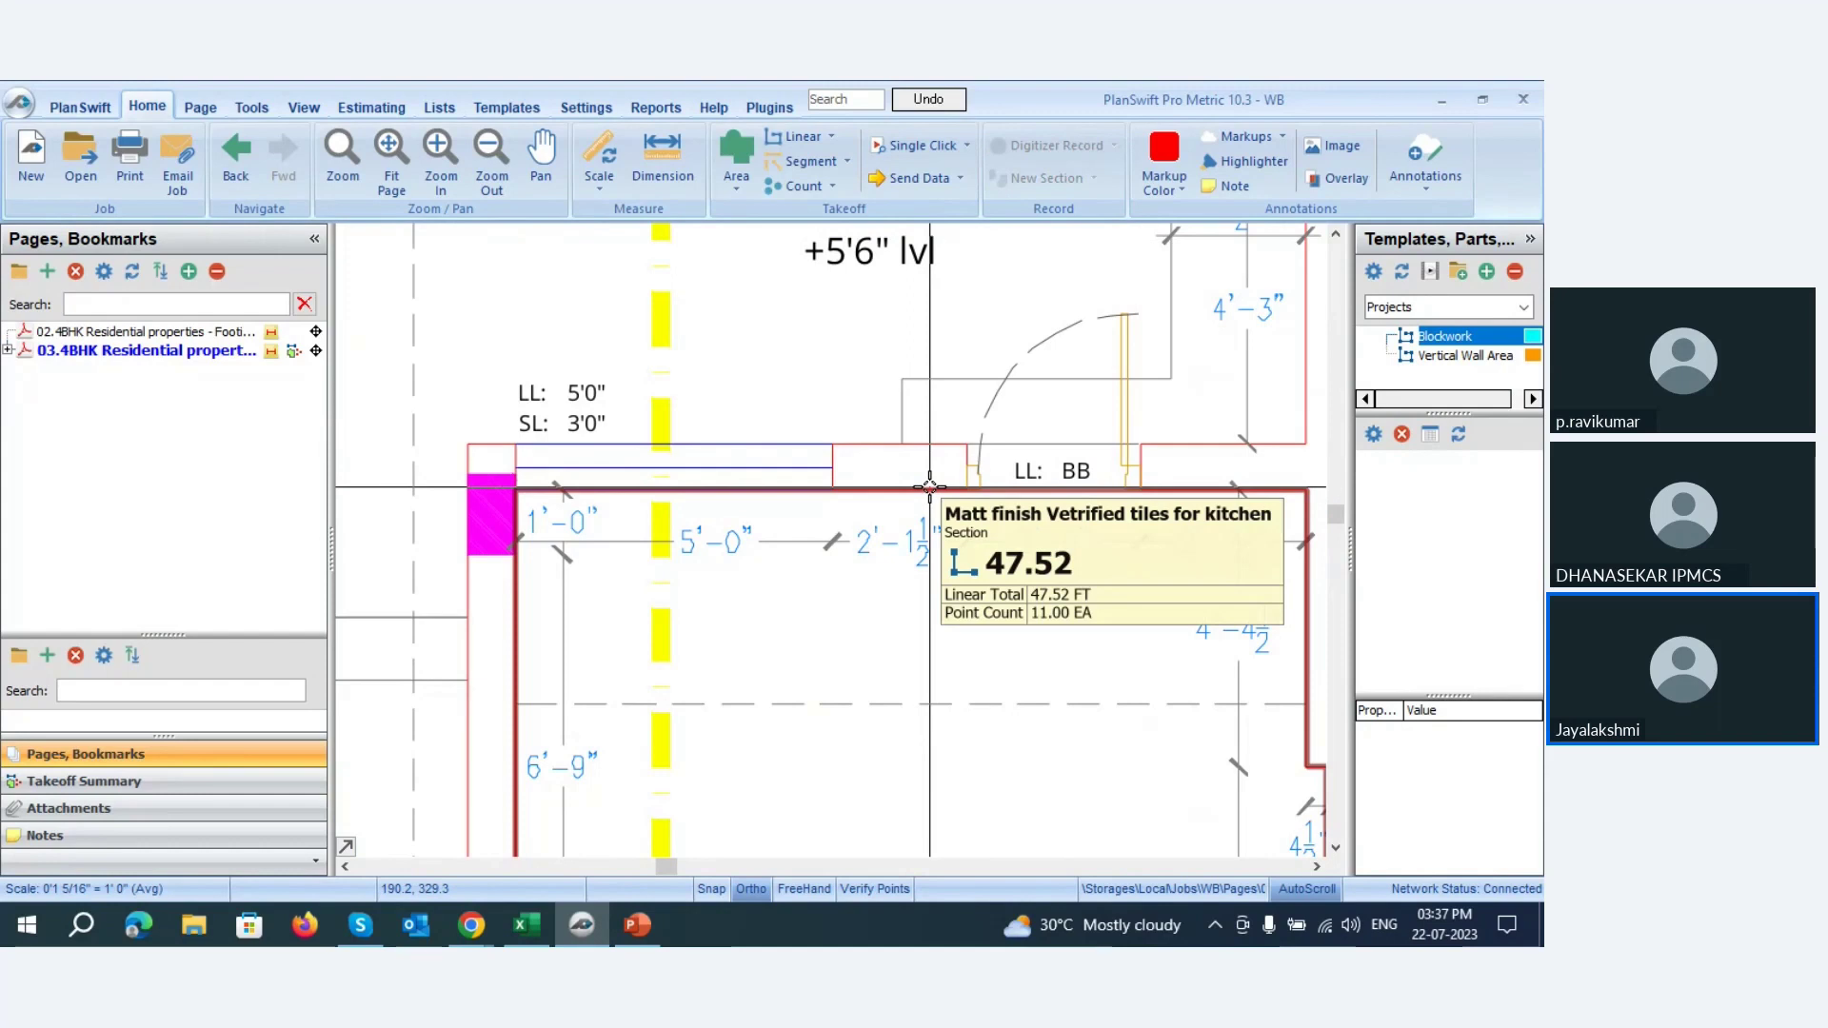
- List the takeoff items of the 03.4BHK architectural page and highlight the kitchen tile skirting on the plan
scroll(930, 487, "down", 1)
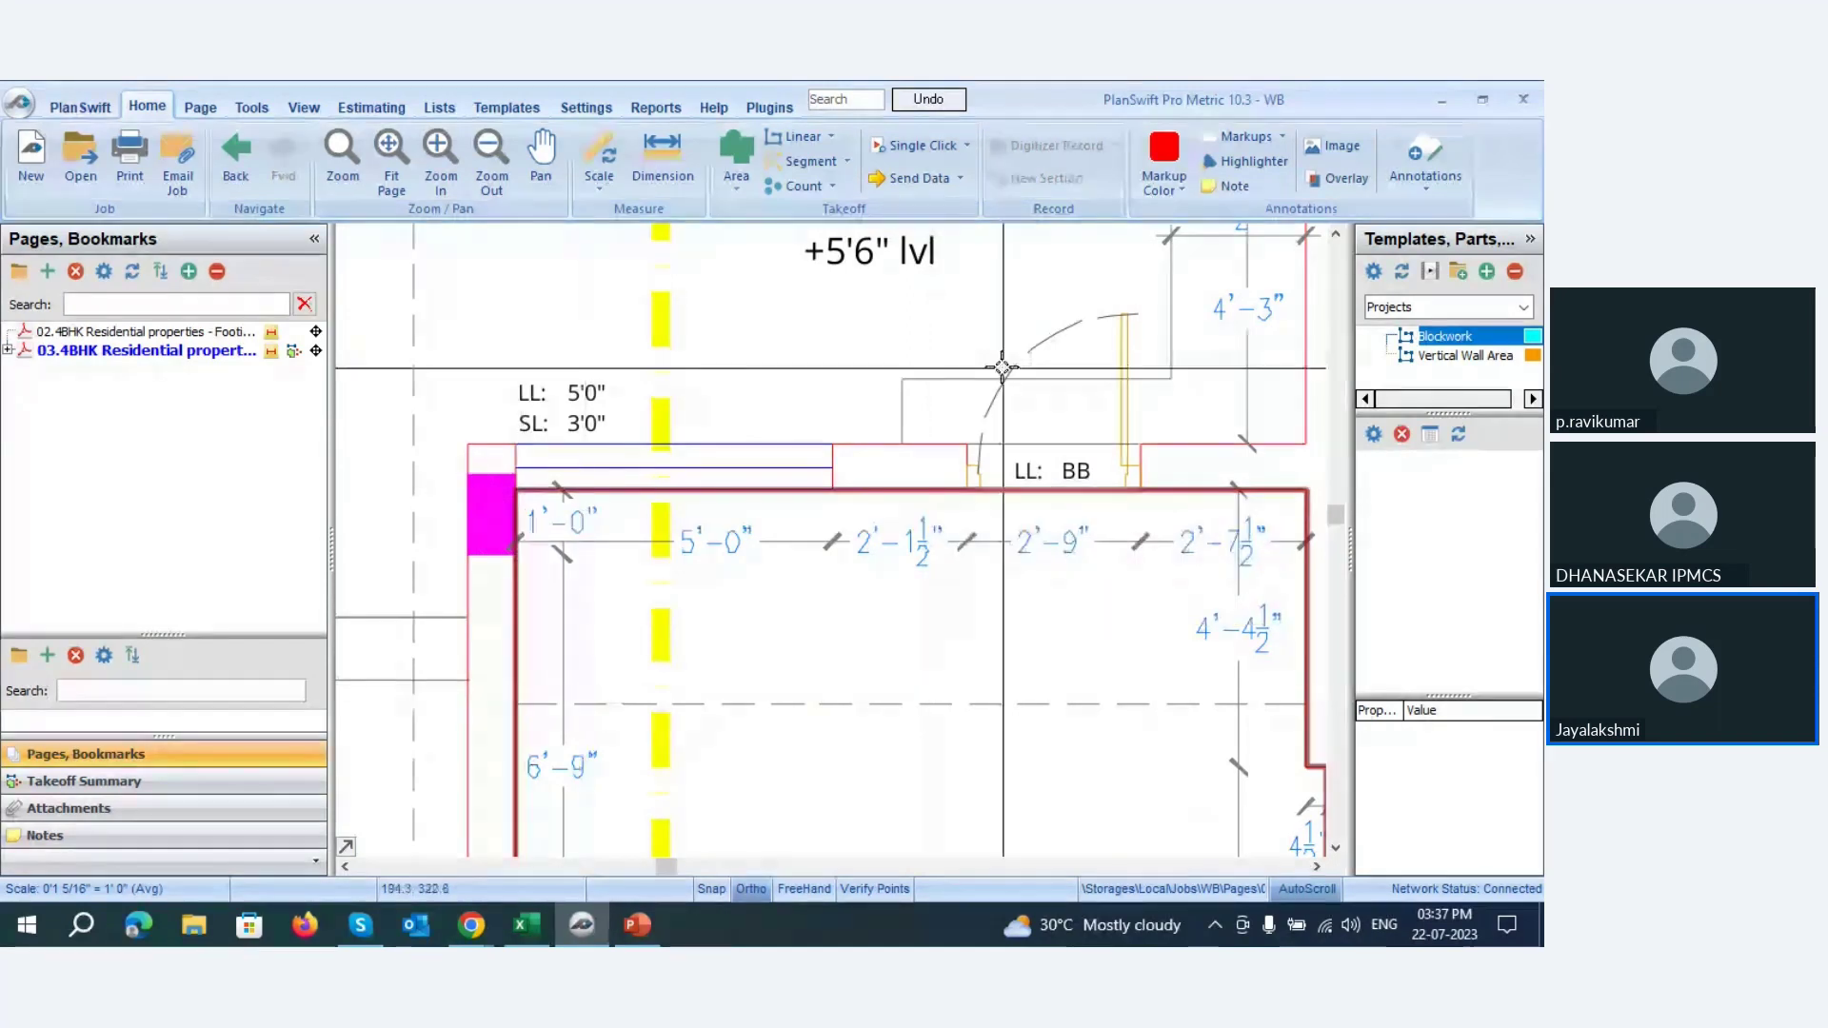
scroll(1001, 367, "down", 1)
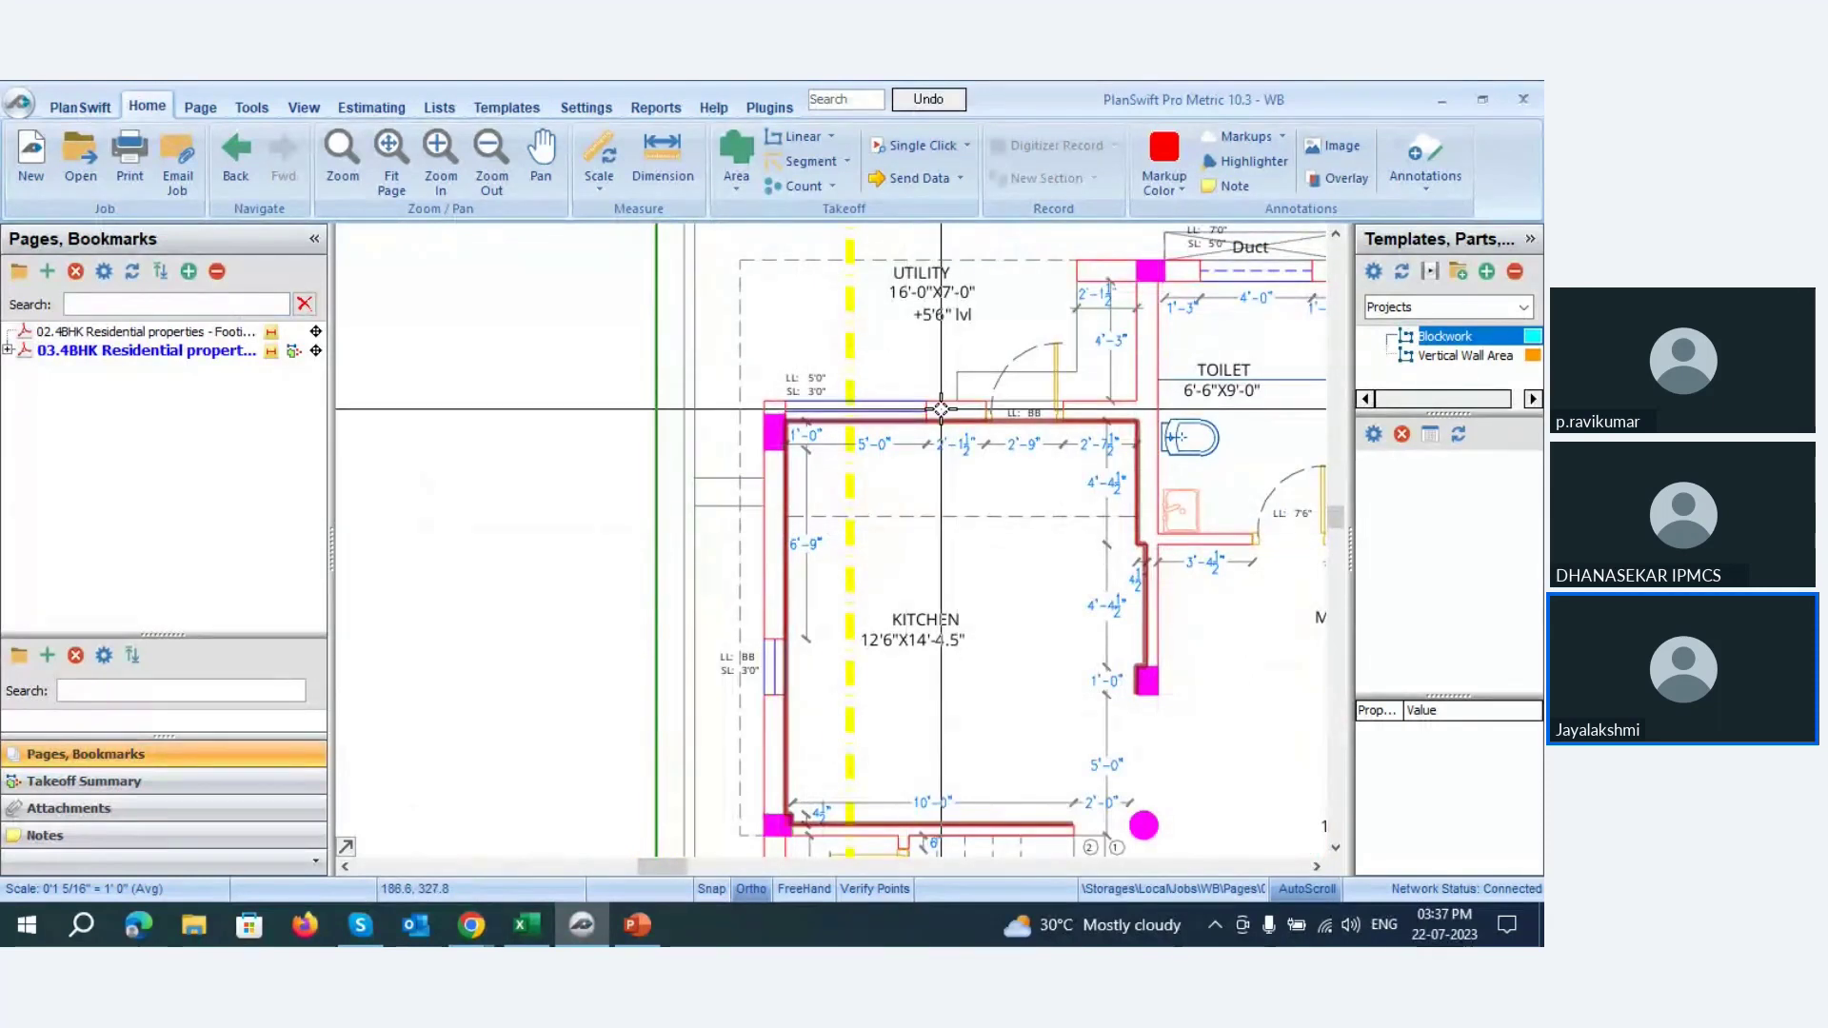
left_click(8, 350)
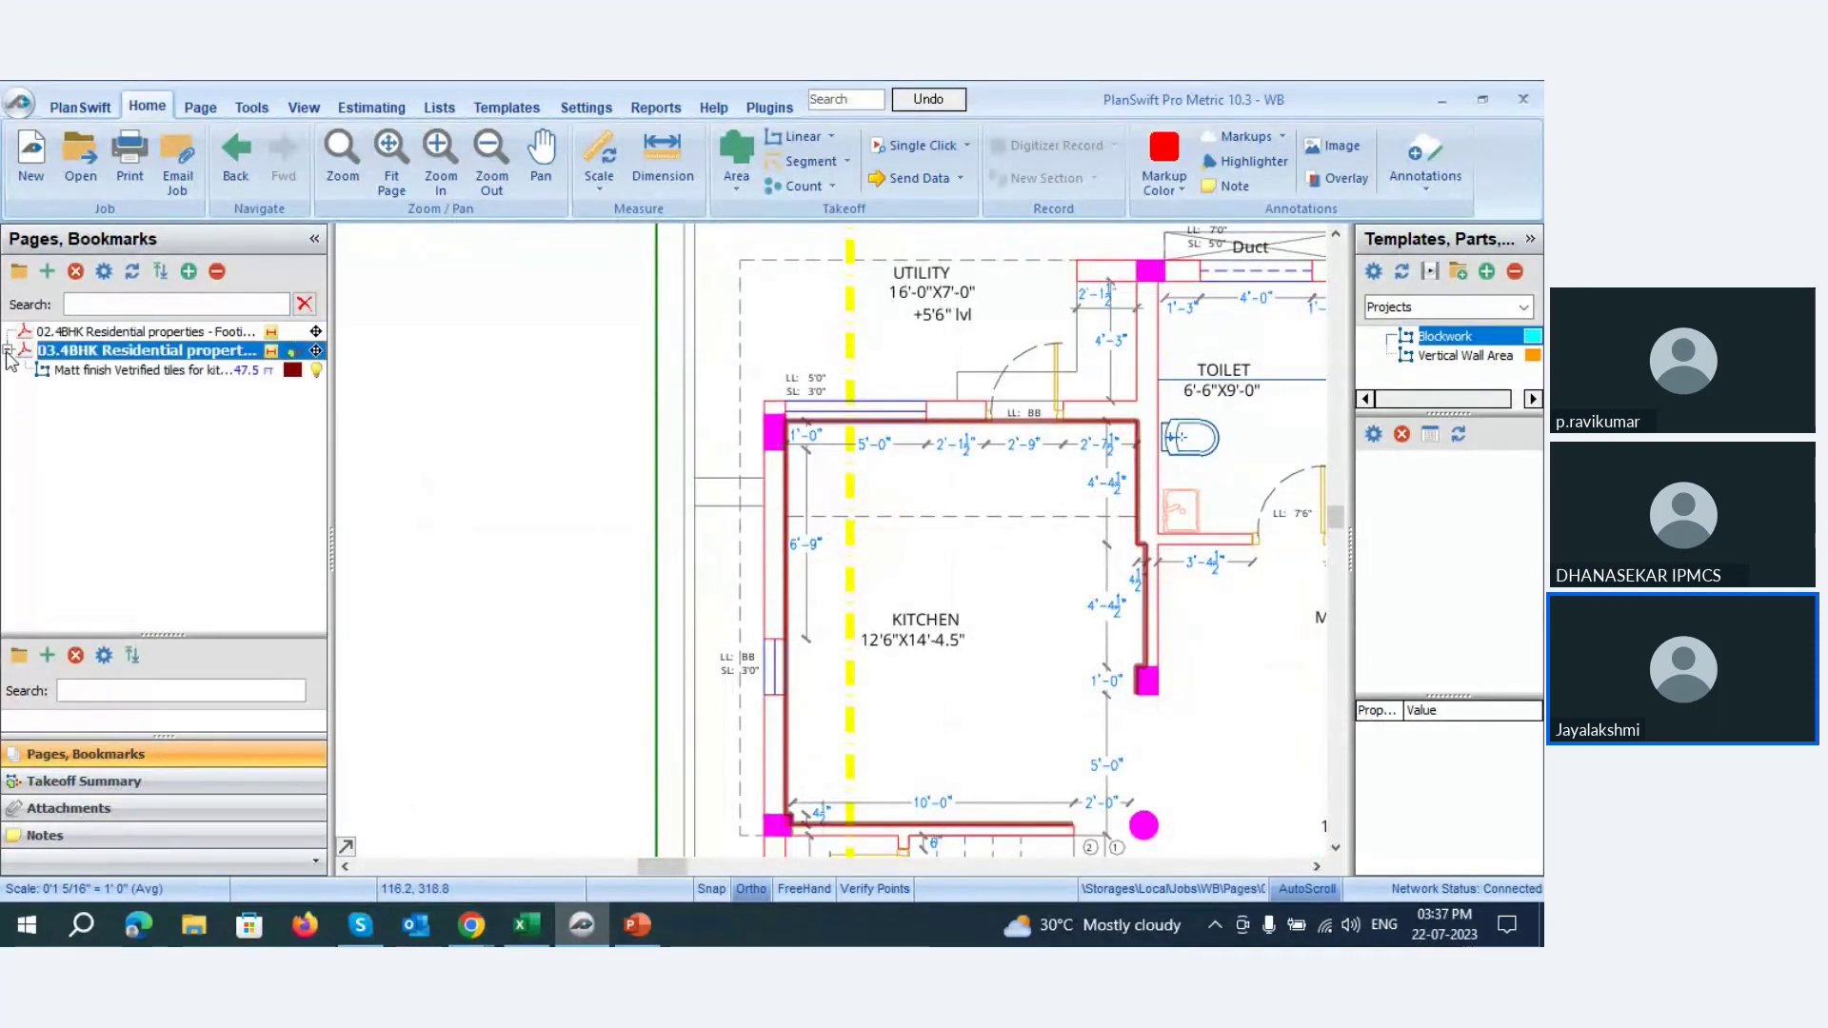
left_click(69, 372)
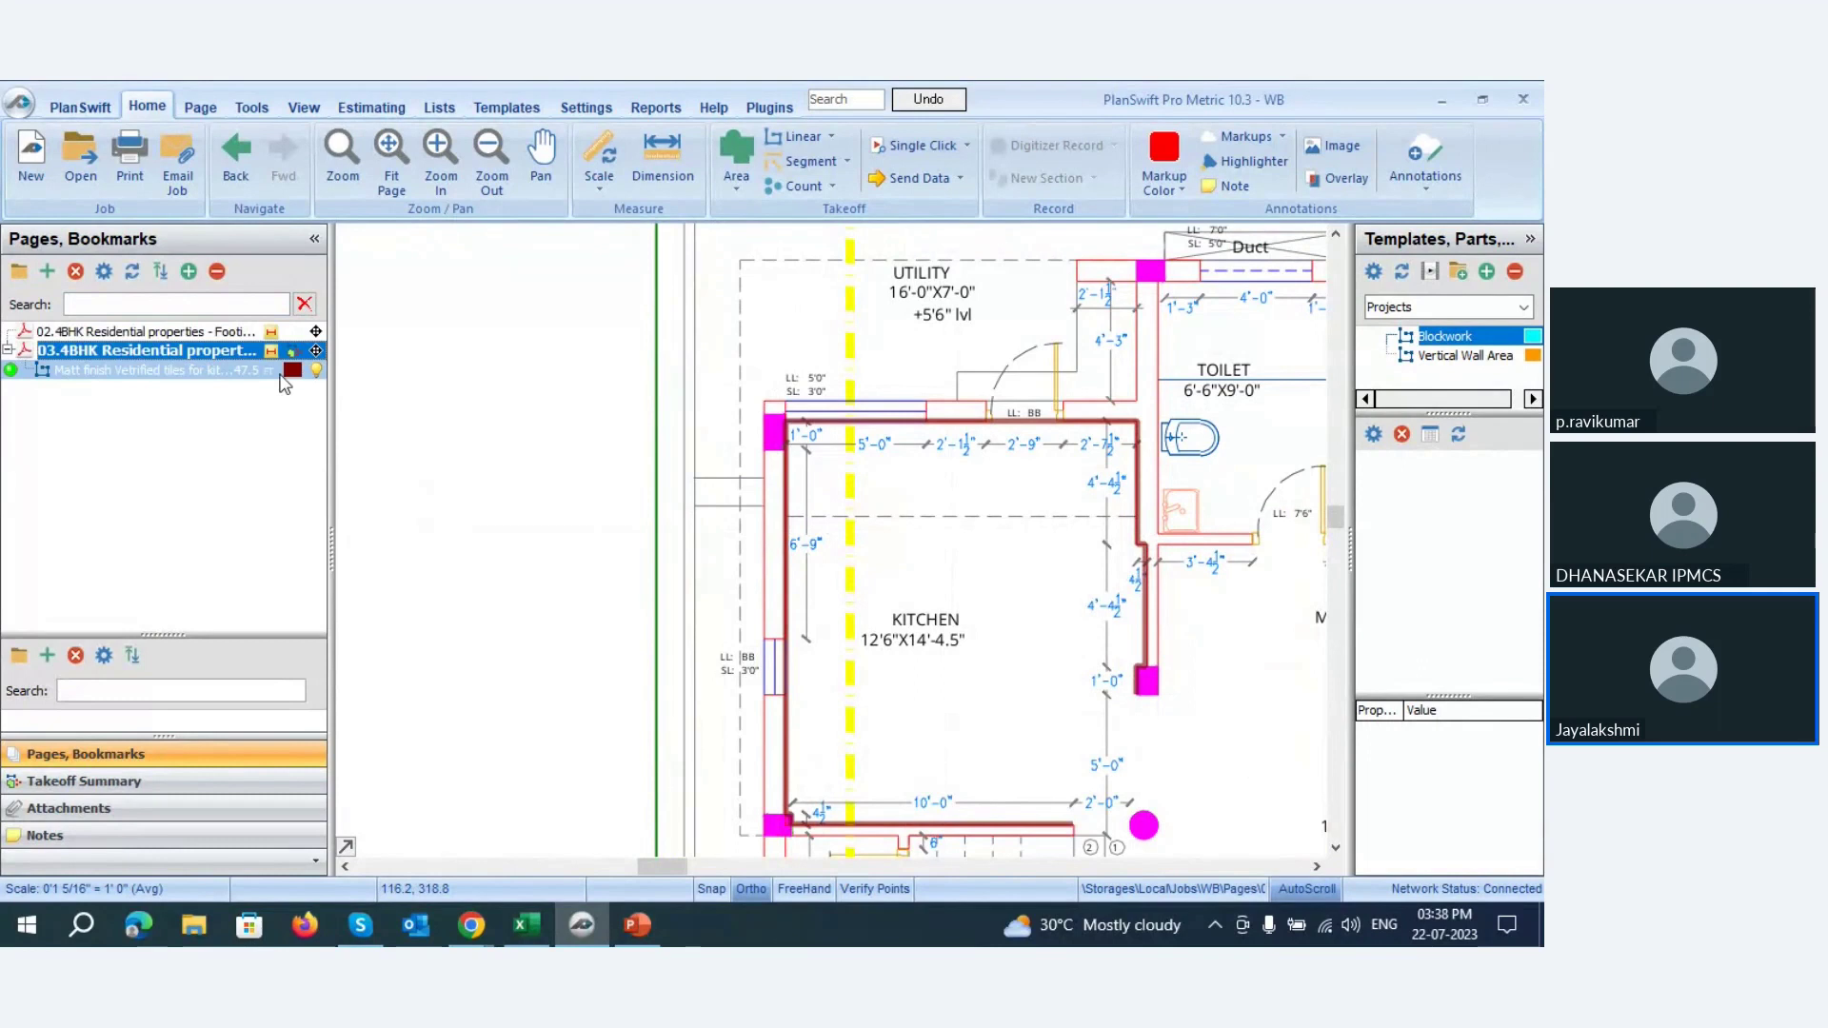
left_click(871, 420)
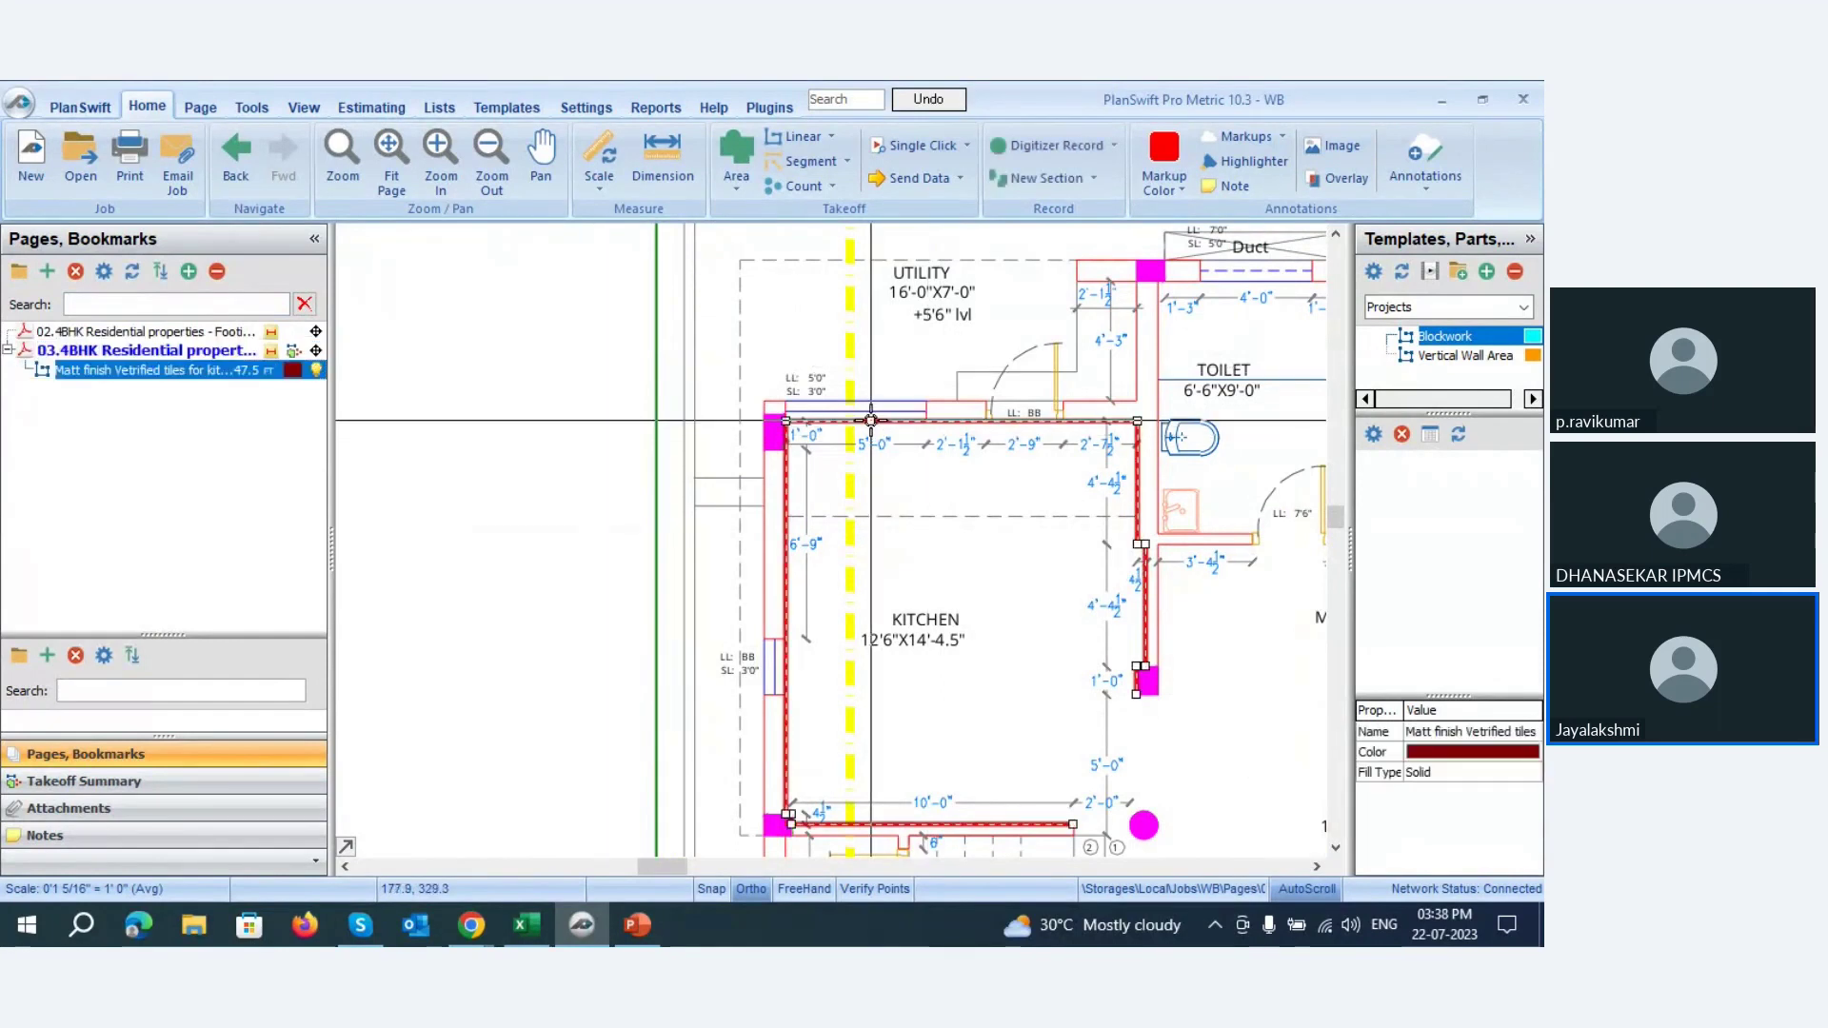
- Set the output units of the kitchen tile skirting's Qty to M in its advanced properties
double_click(238, 371)
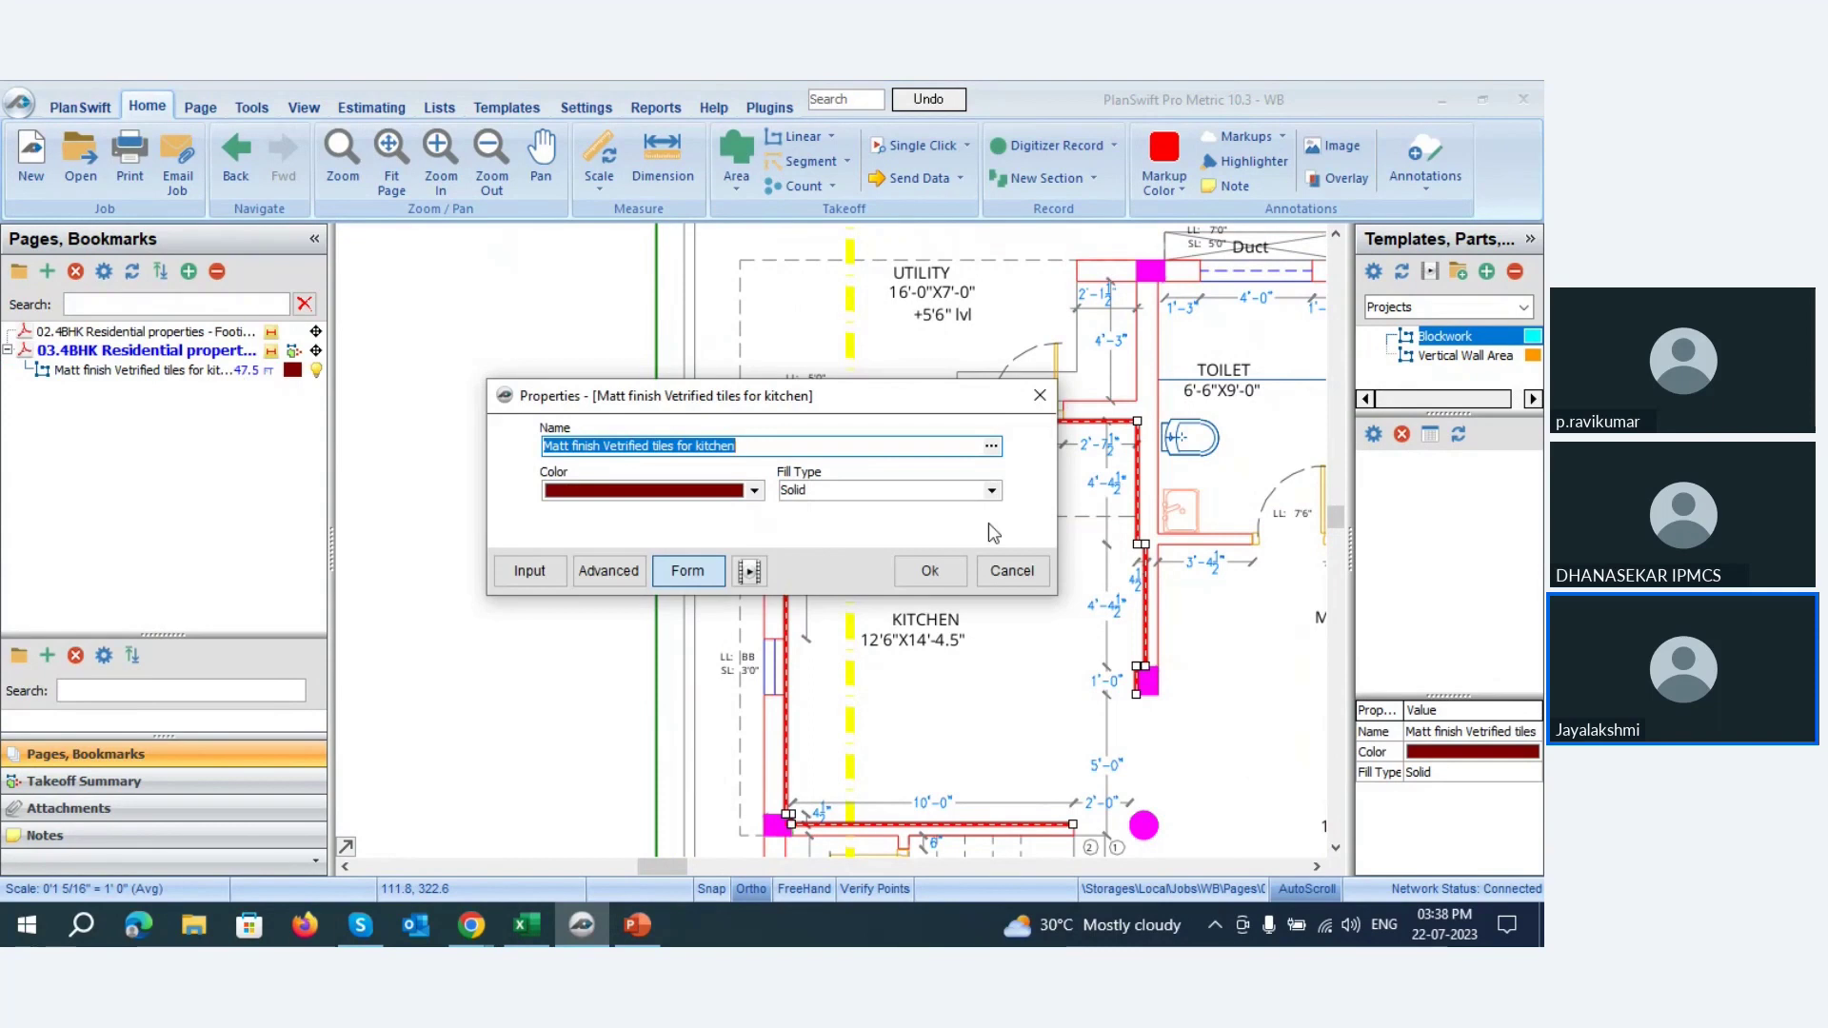
left_click(608, 570)
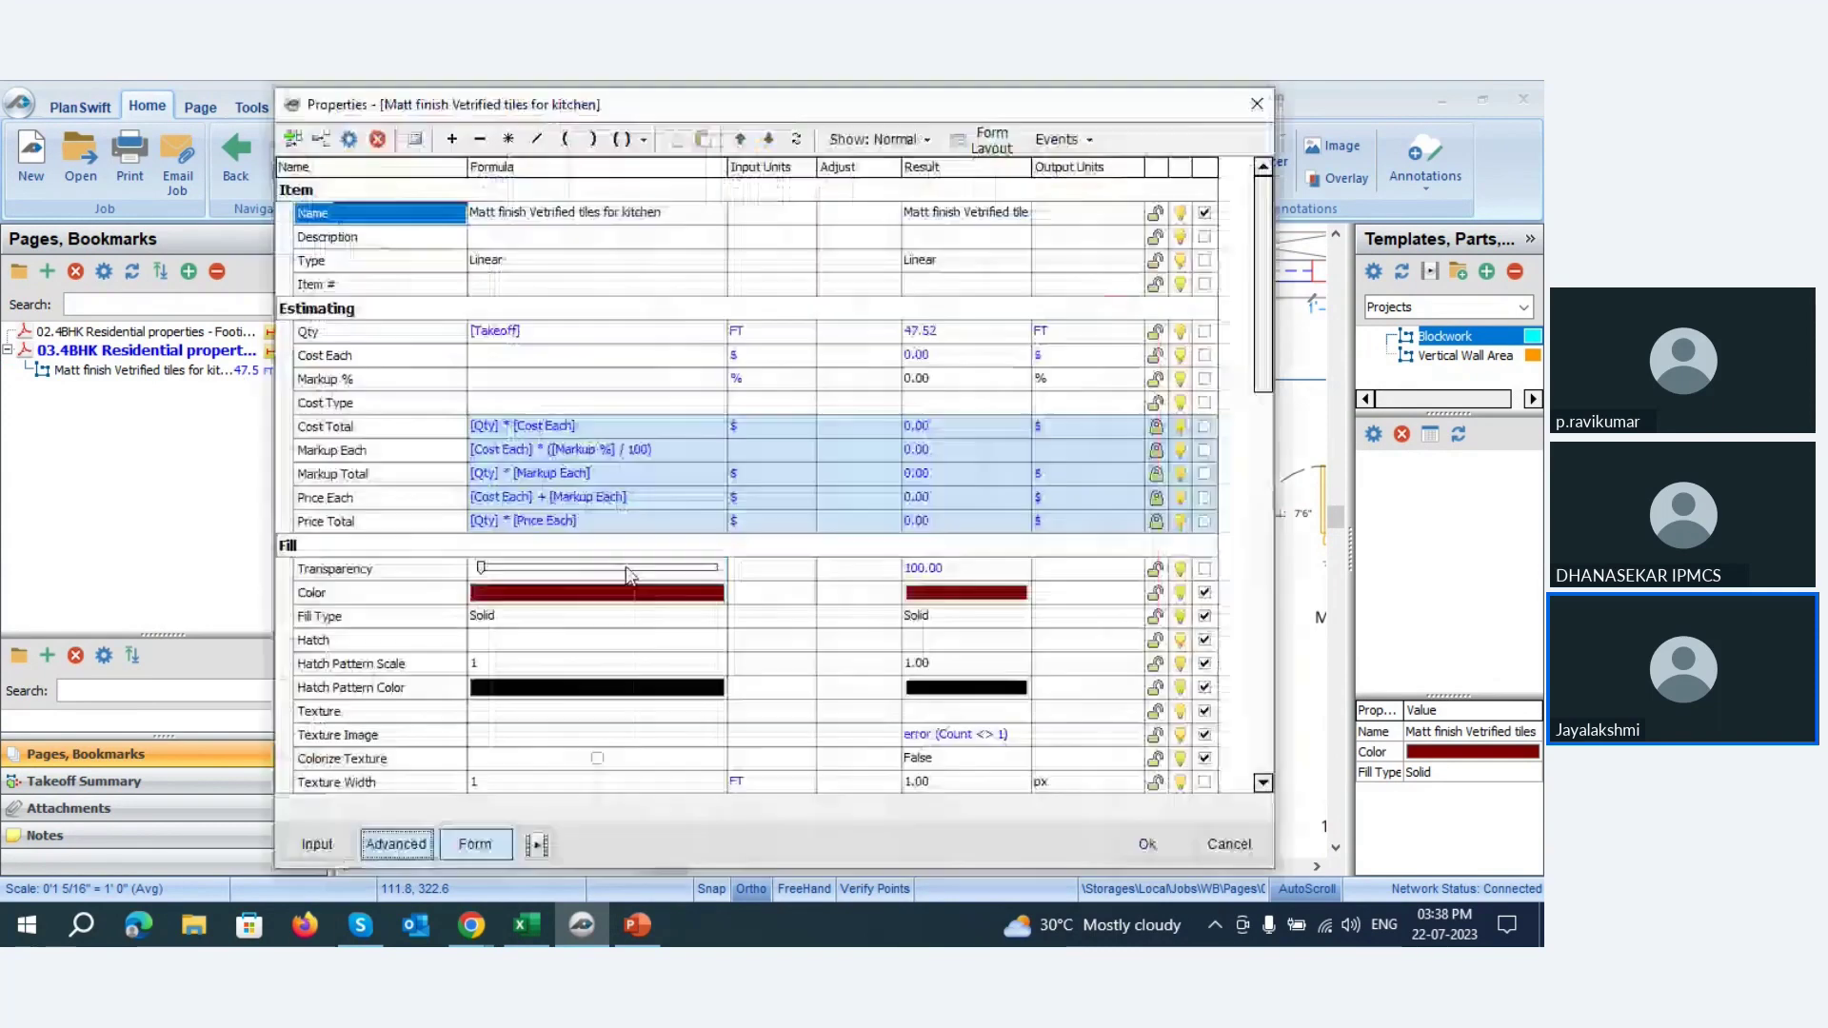
left_click(1089, 331)
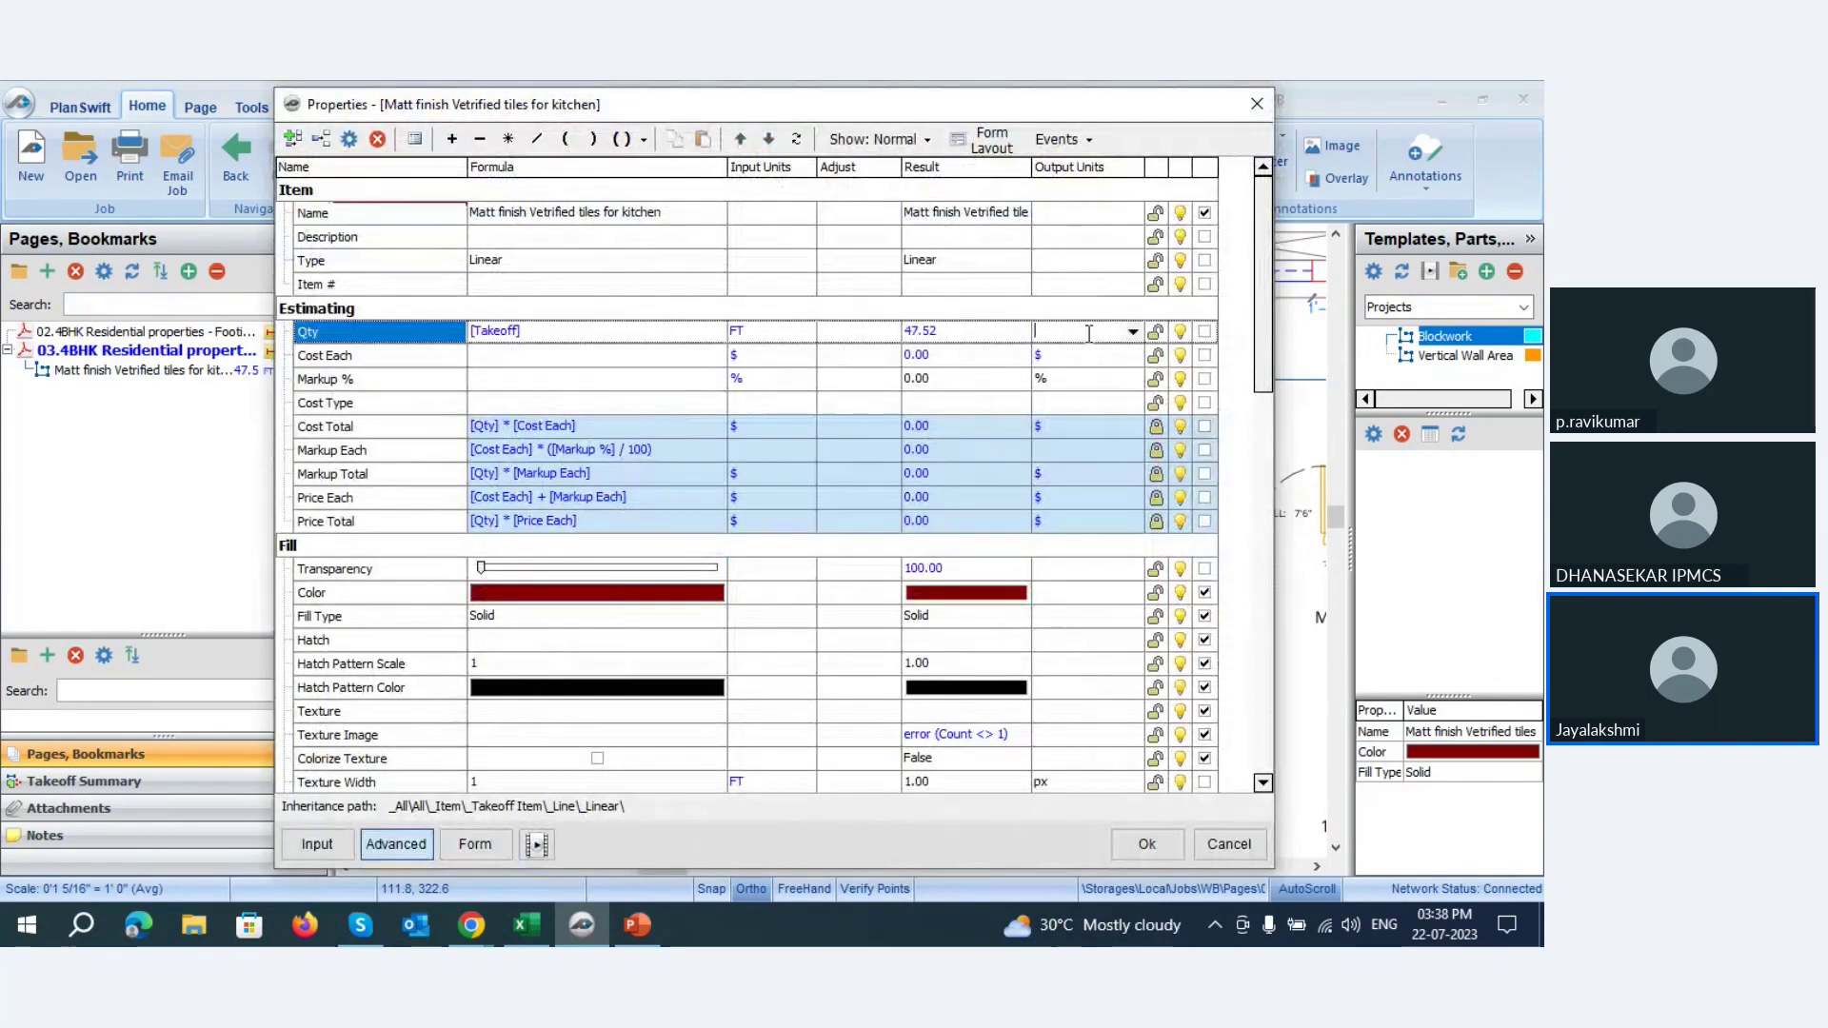
left_click(1132, 331)
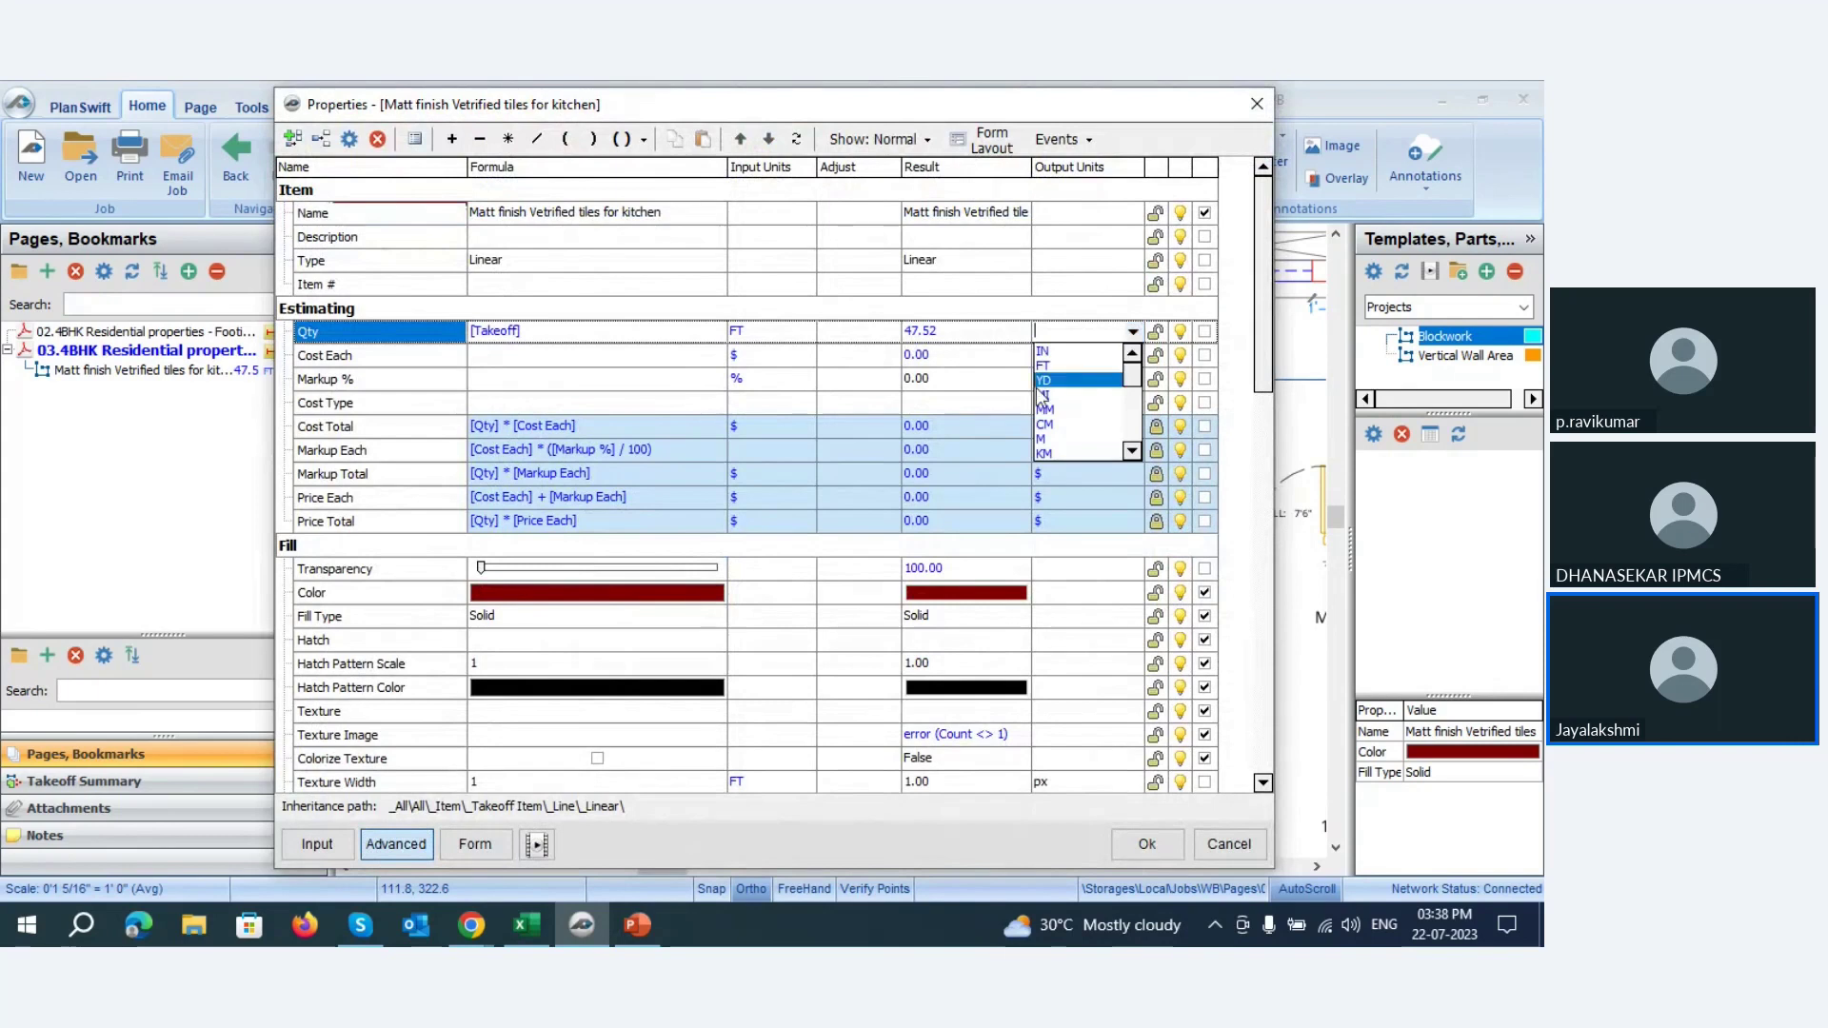
left_click(1045, 438)
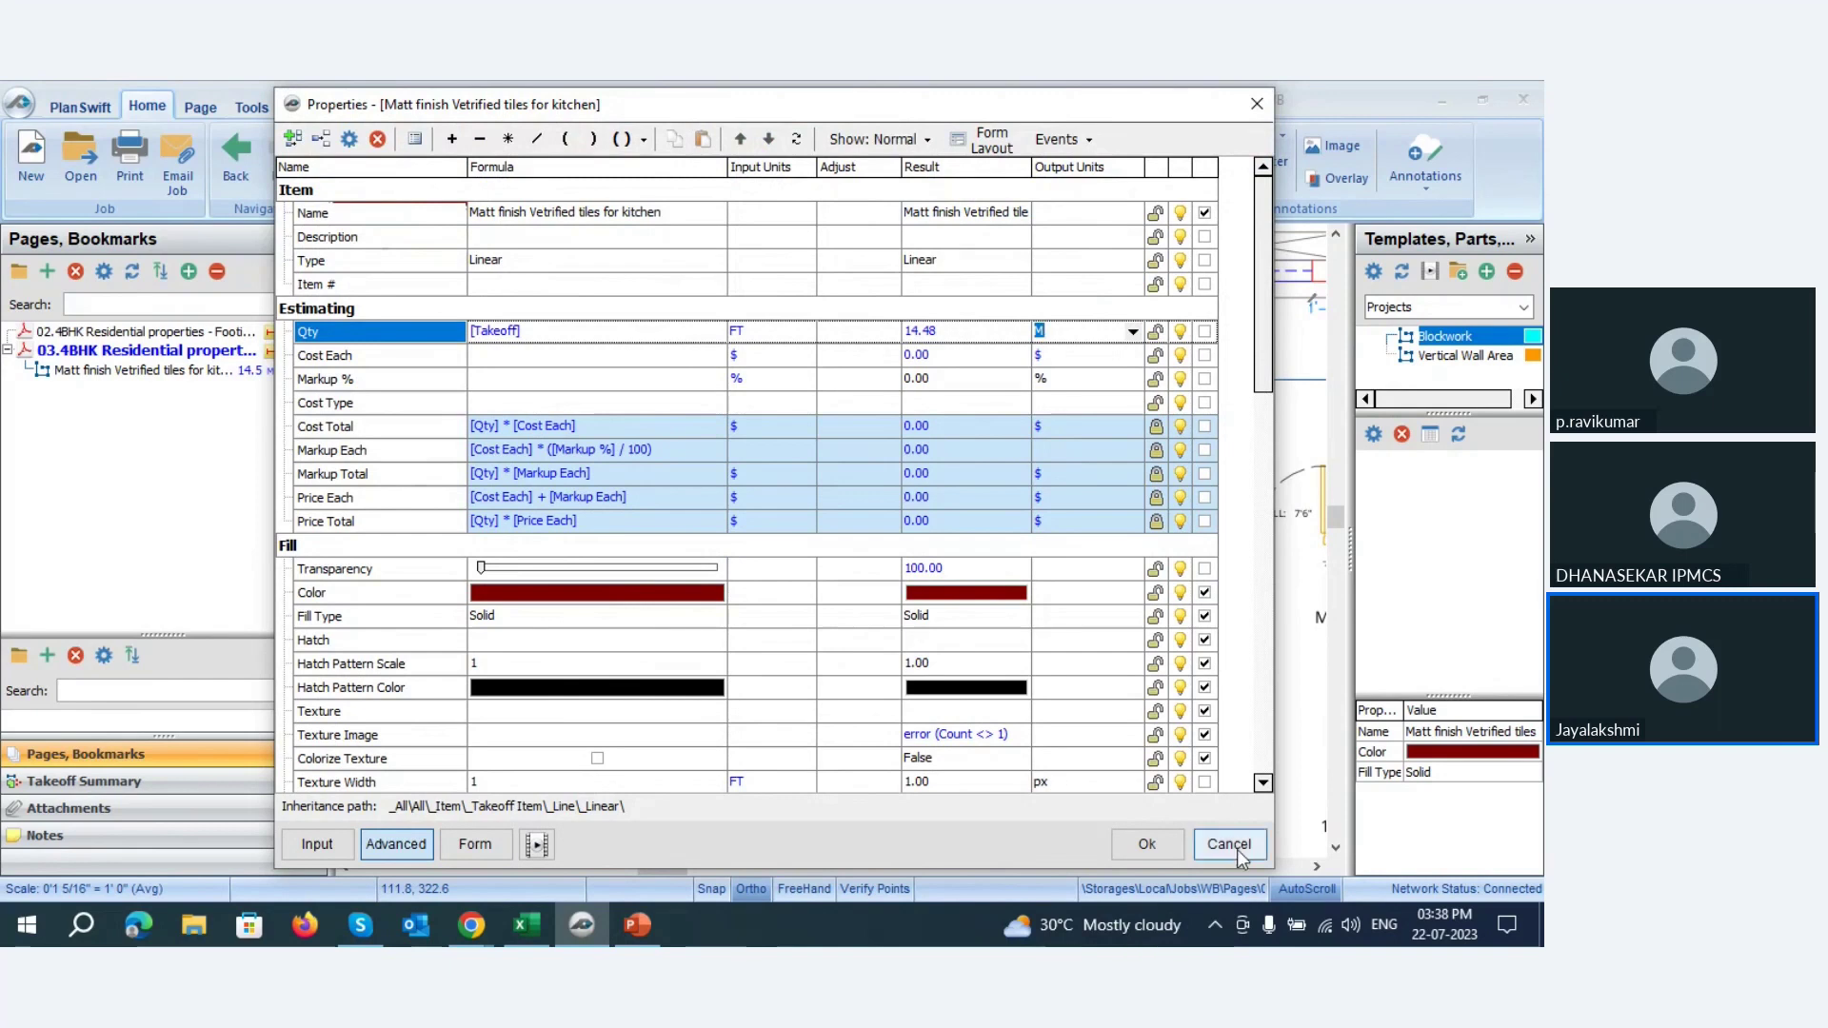
left_click(1174, 839)
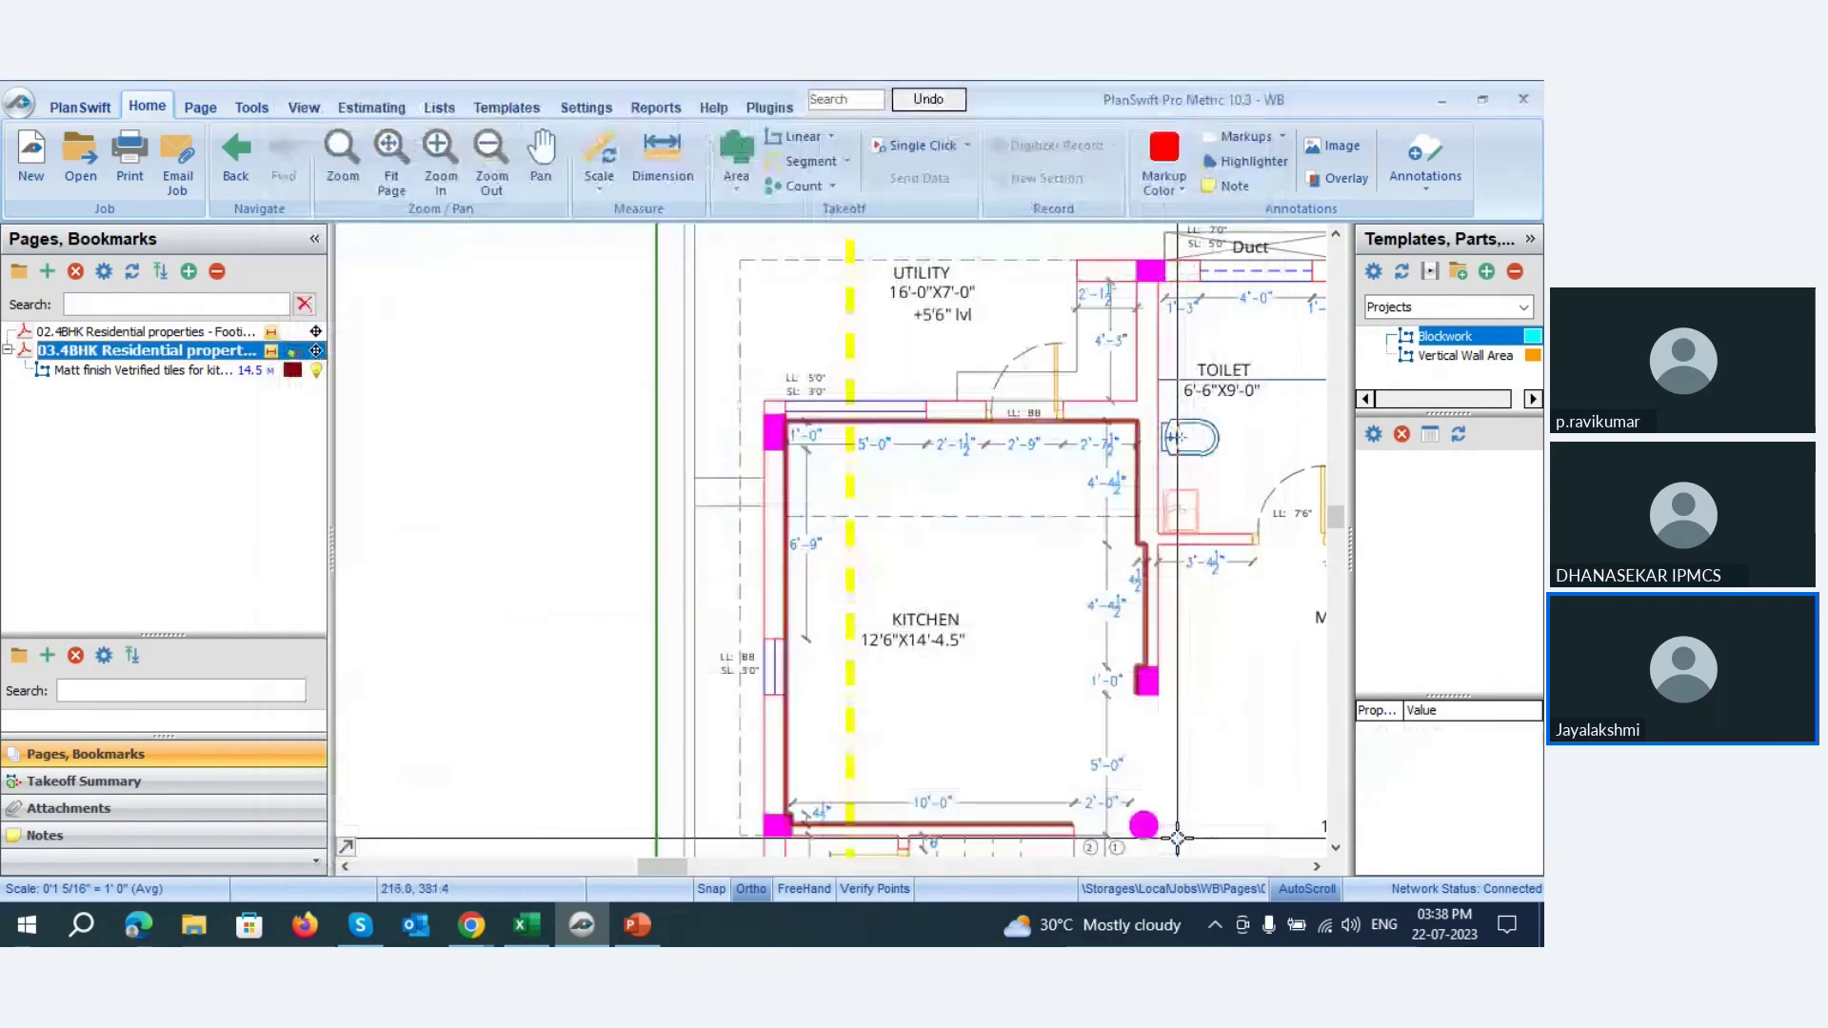
- Examine the floor plan from the utility to the stairs and locate the 6'-6"X9'-0" toilet beside the master bedroom
scroll(649, 428, "down", 3)
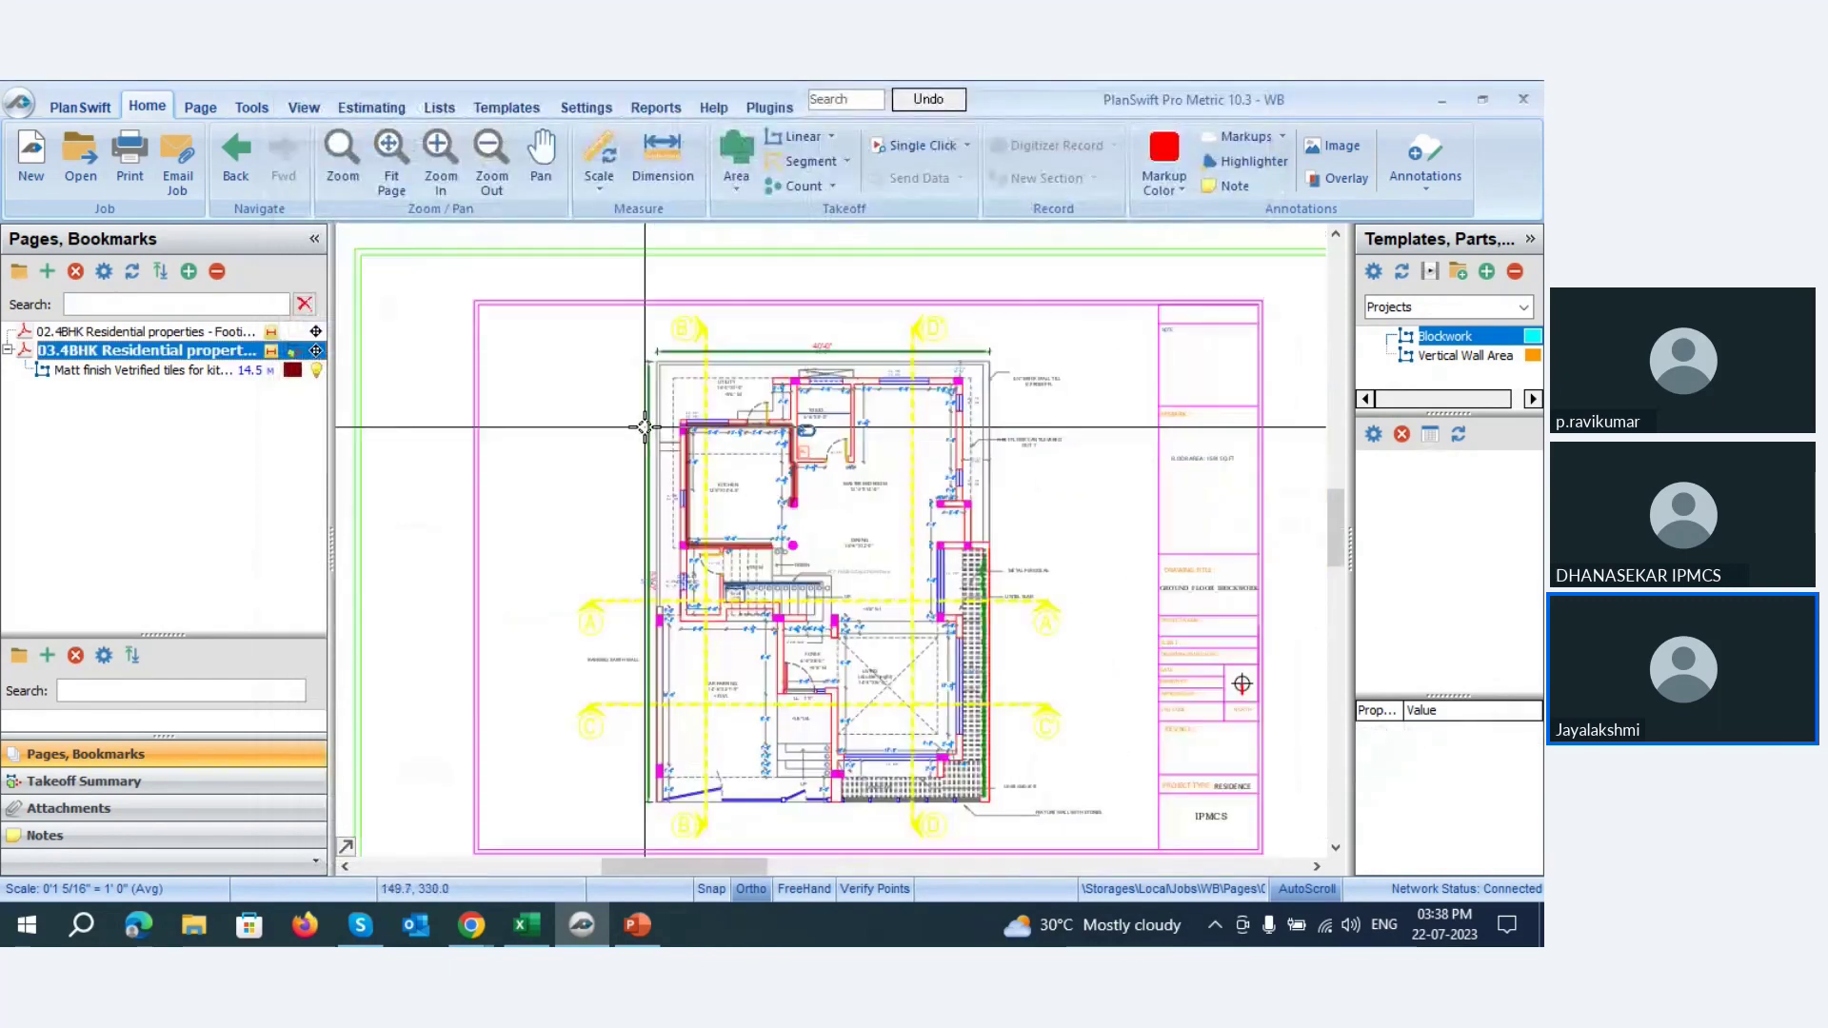
scroll(750, 313, "up", 3)
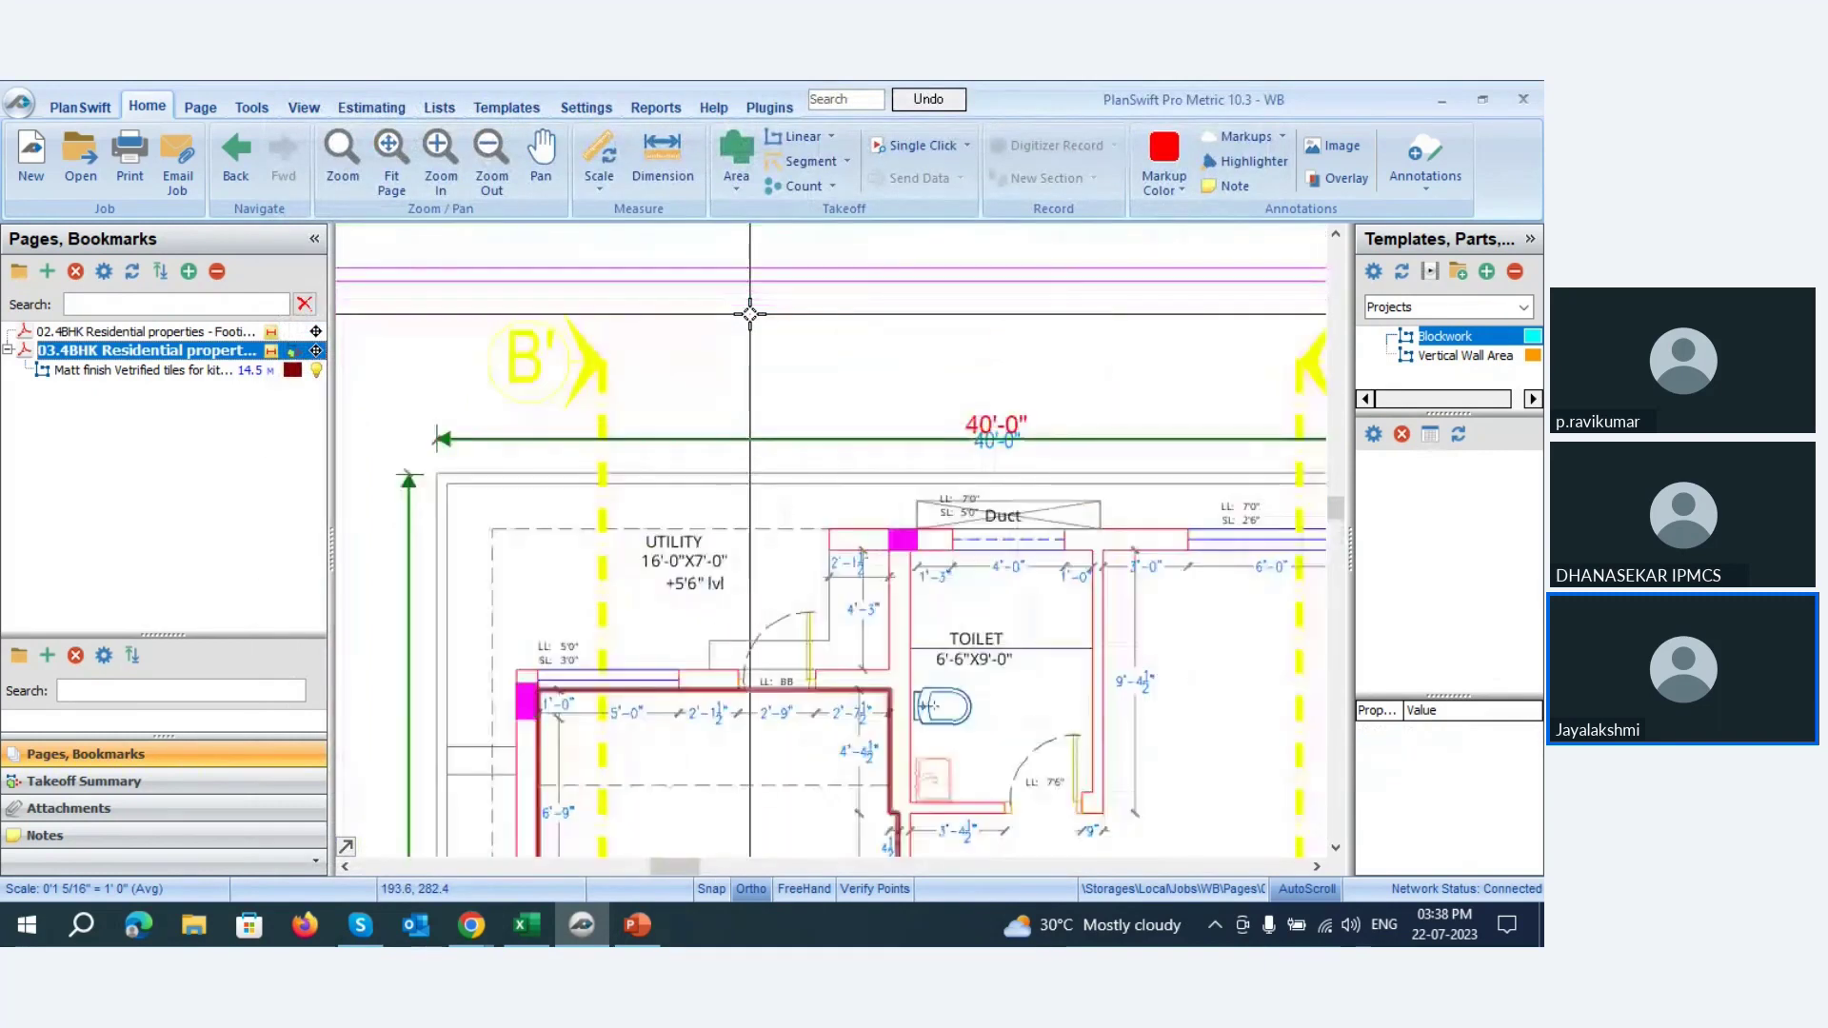
scroll(666, 538, "down", 3)
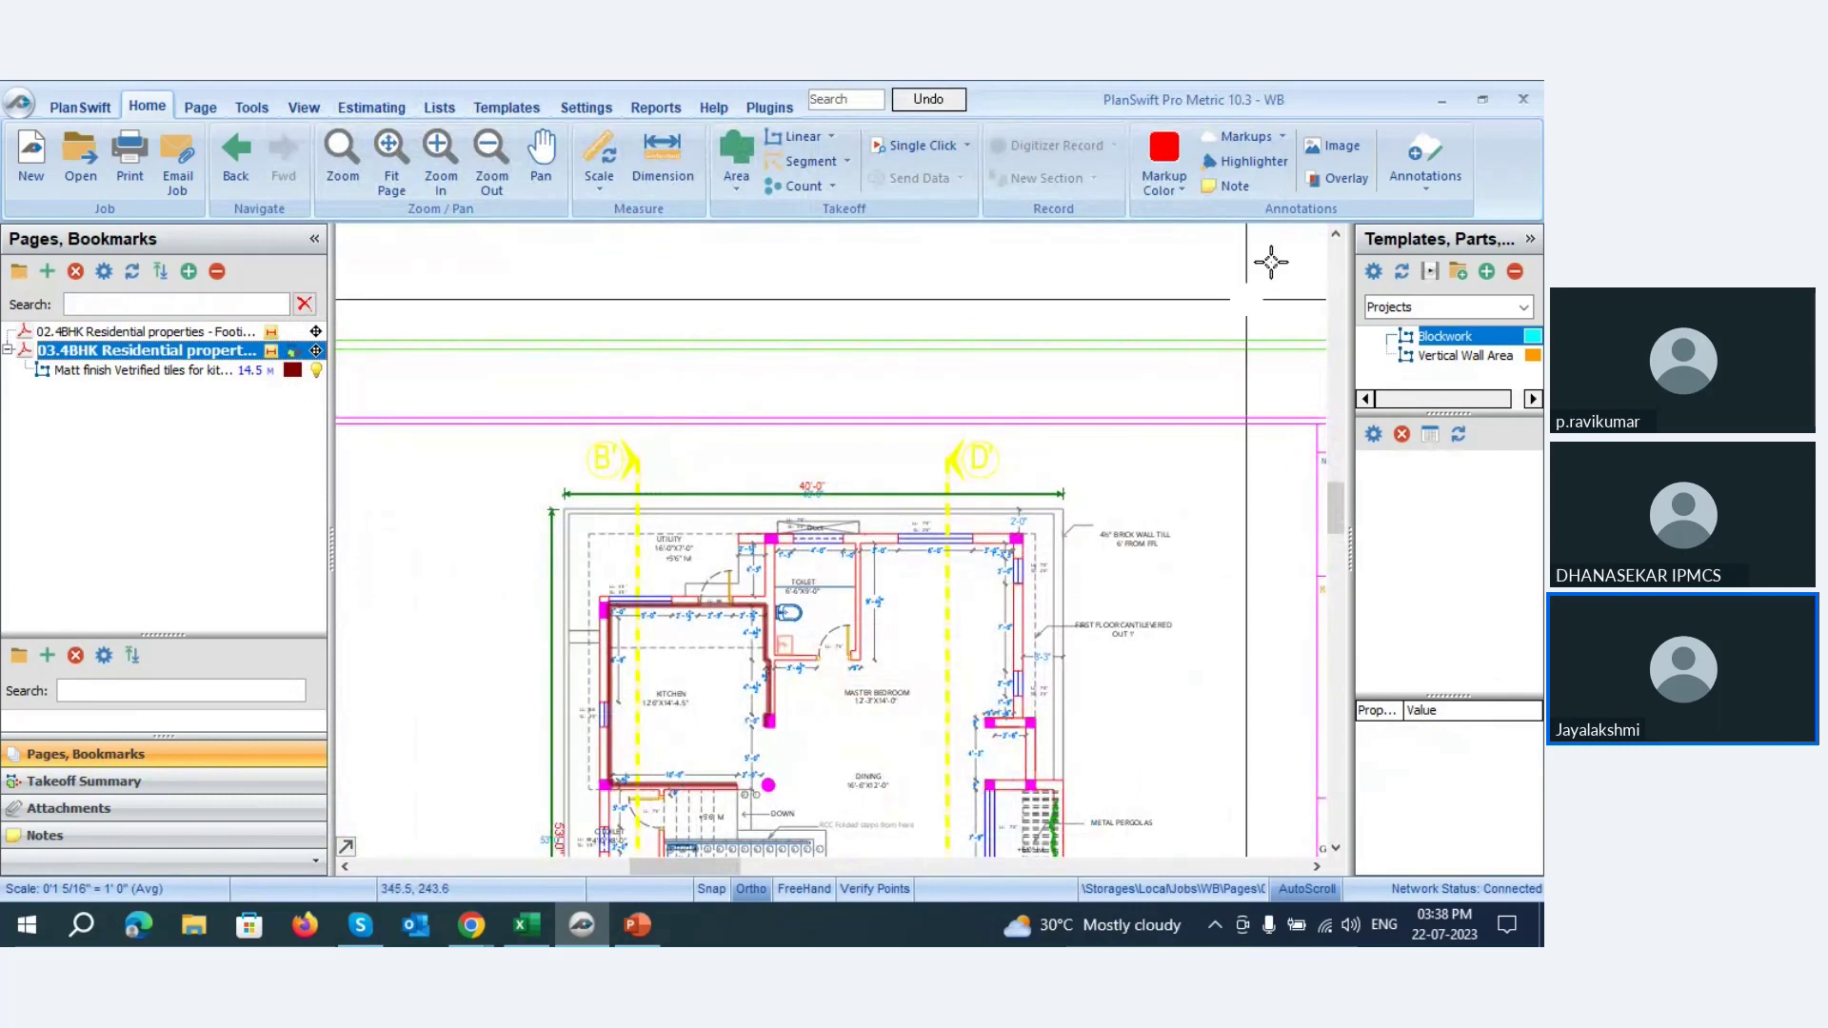
left_click(746, 135)
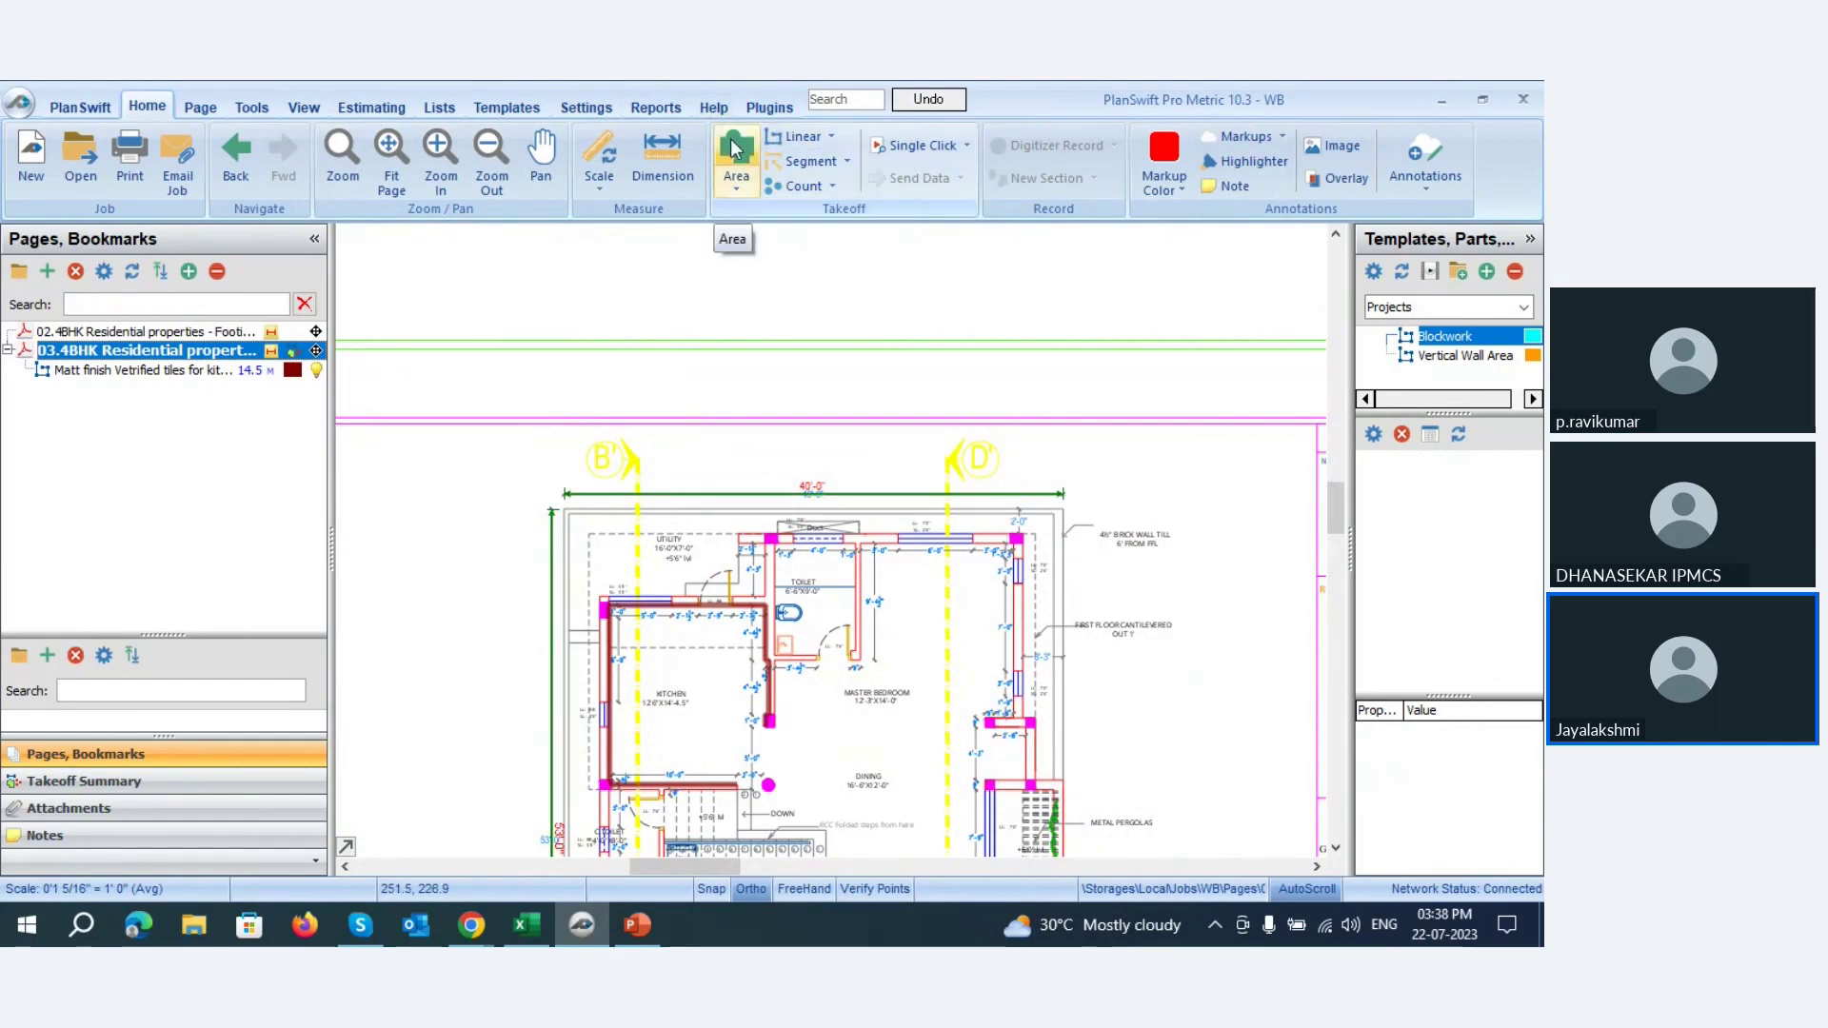
scroll(824, 396, "down", 3)
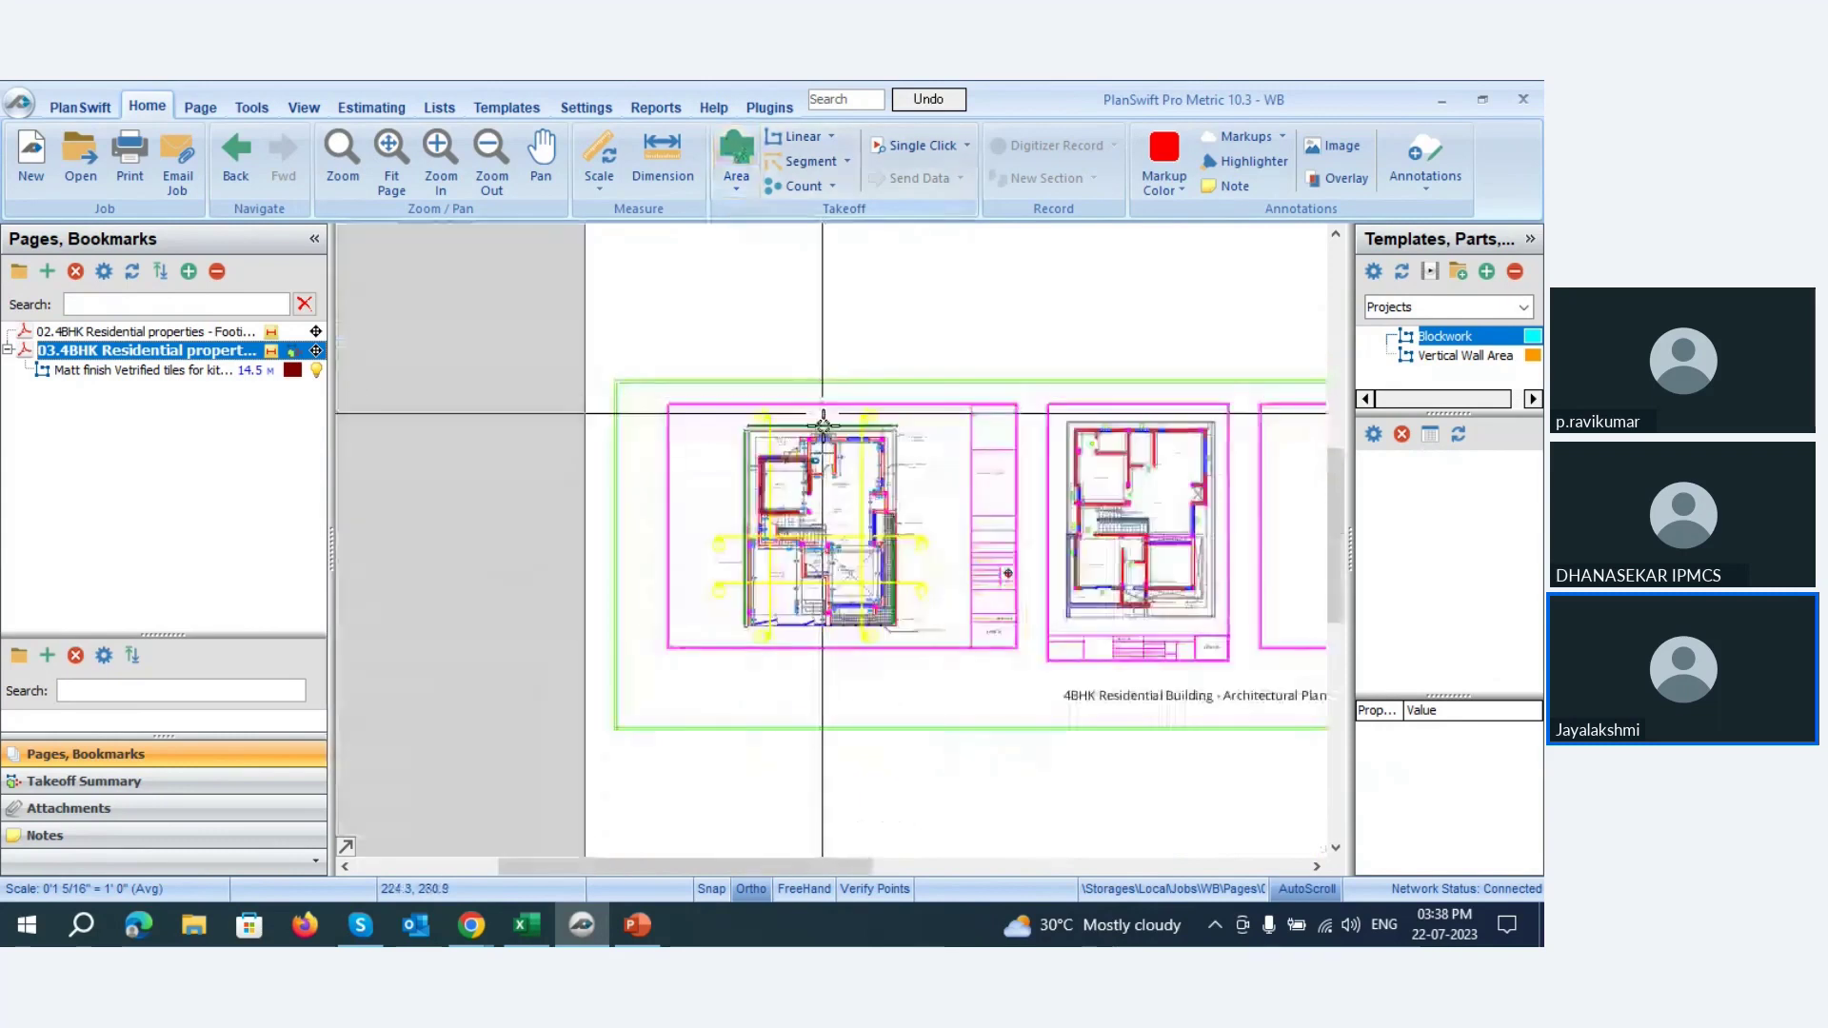
scroll(778, 514, "up", 5)
scroll(778, 514, "down", 1)
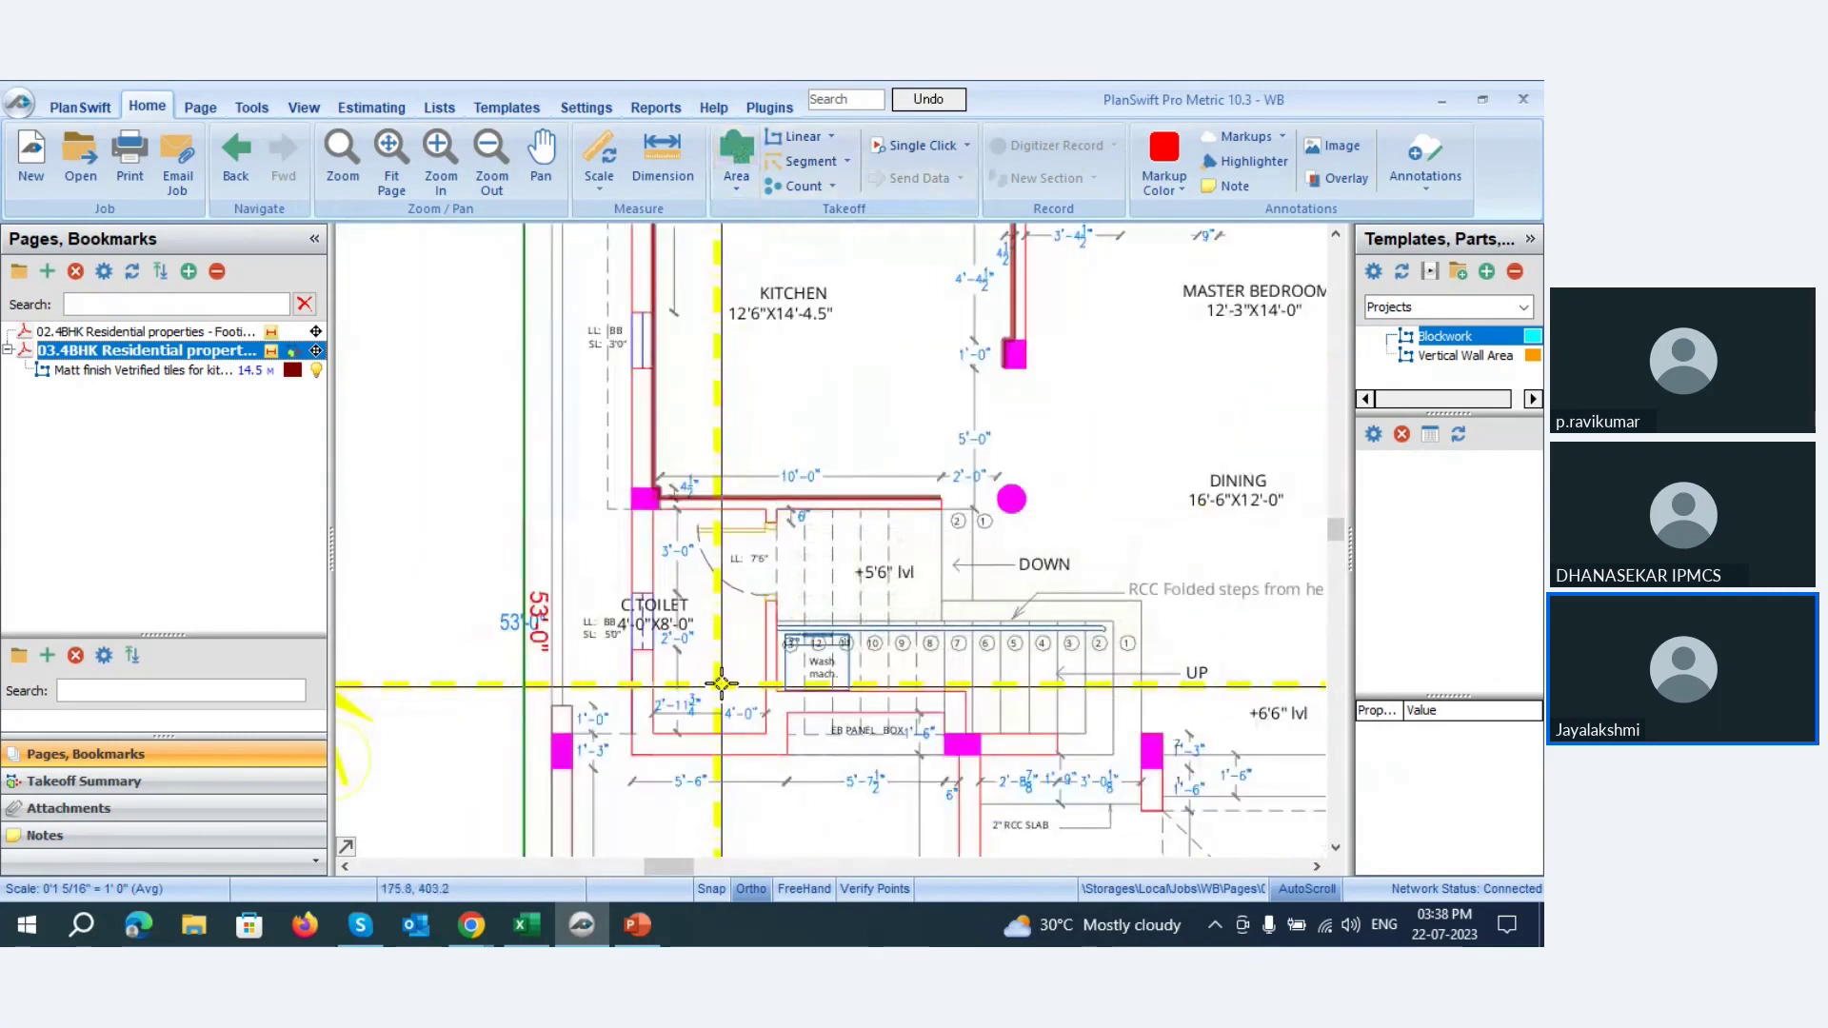
scroll(727, 674, "down", 2)
scroll(881, 404, "up", 4)
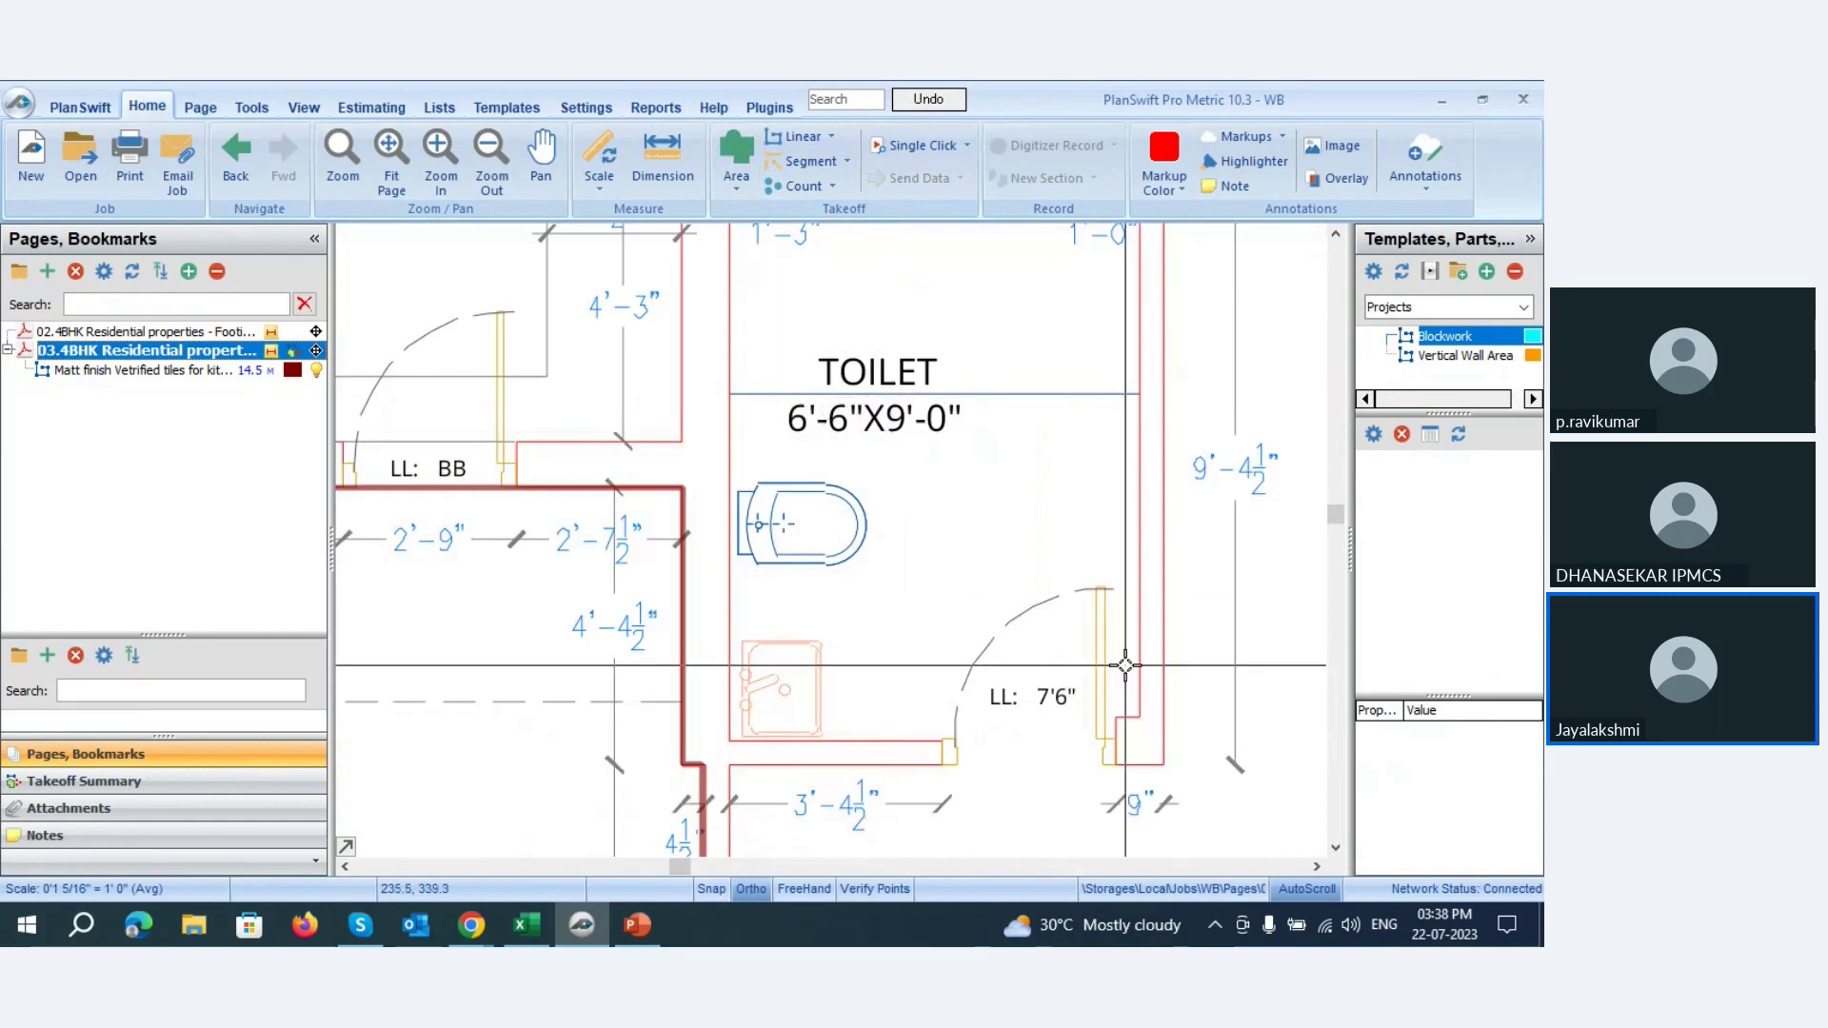
scroll(933, 623, "down", 1)
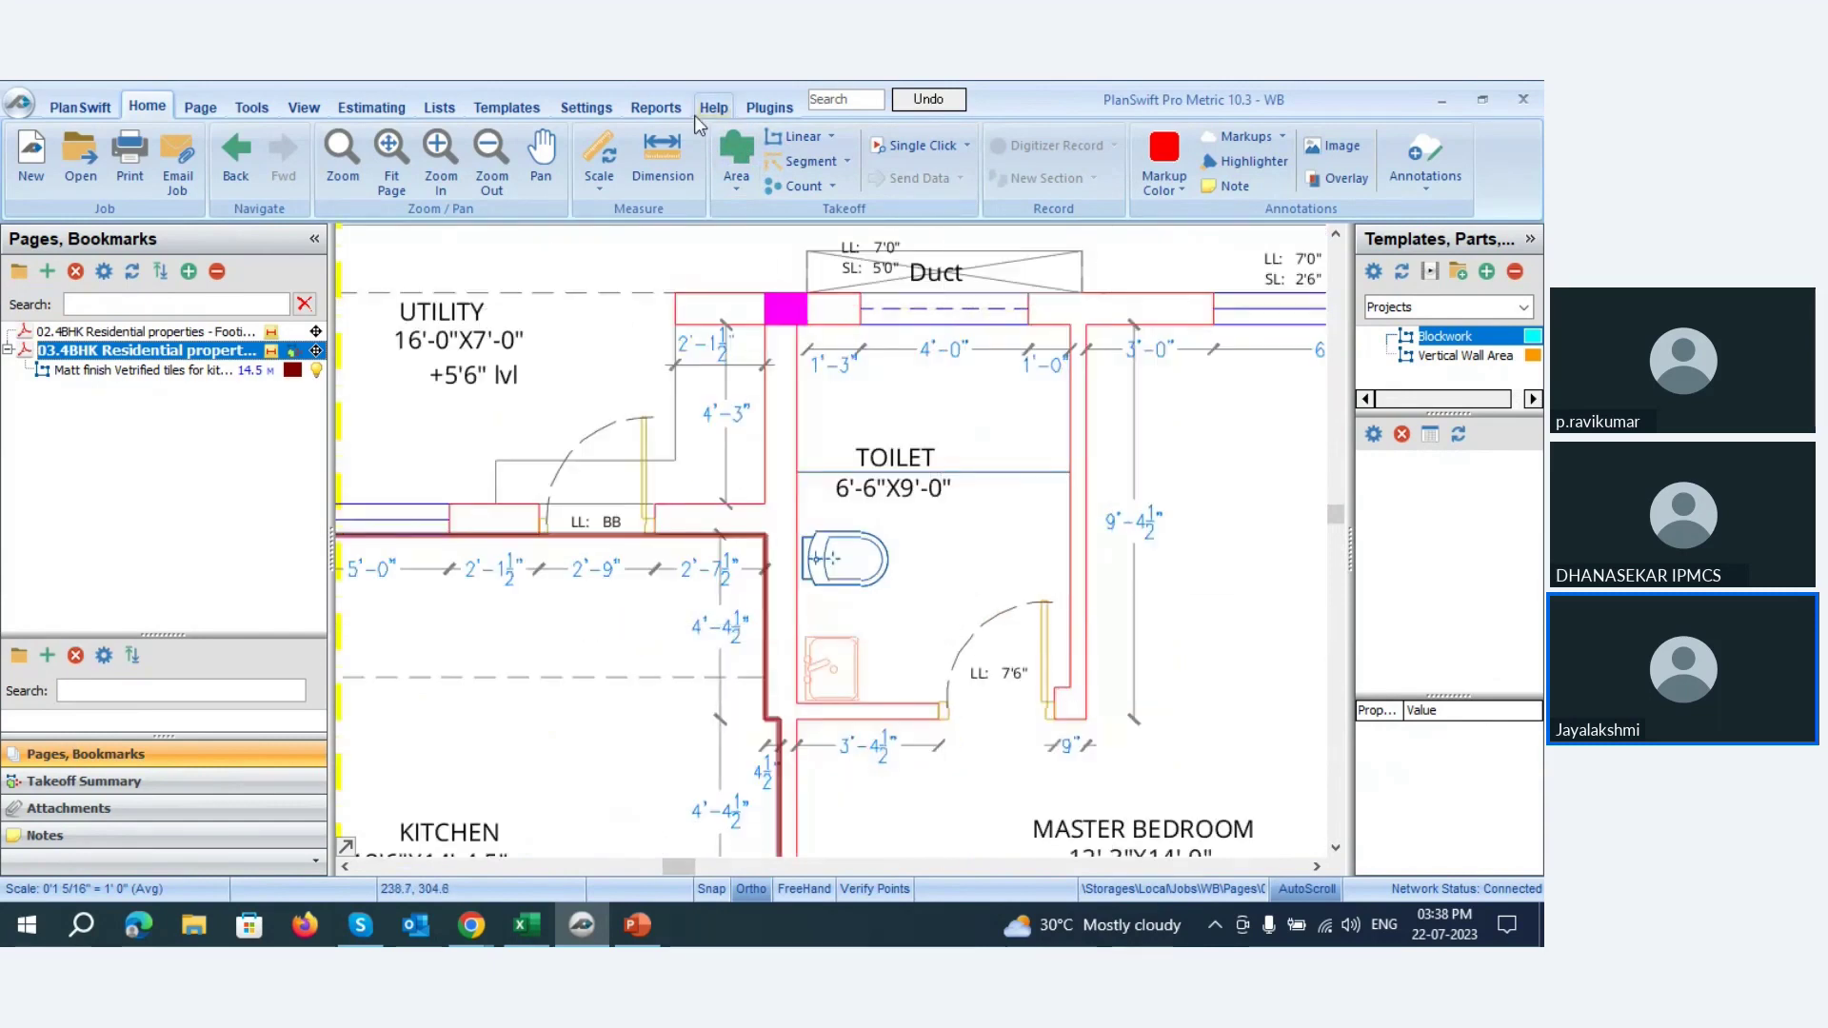
- Create an area takeoff item named "Antiskid vetrified tile for bathroom - GF"
left_click(731, 149)
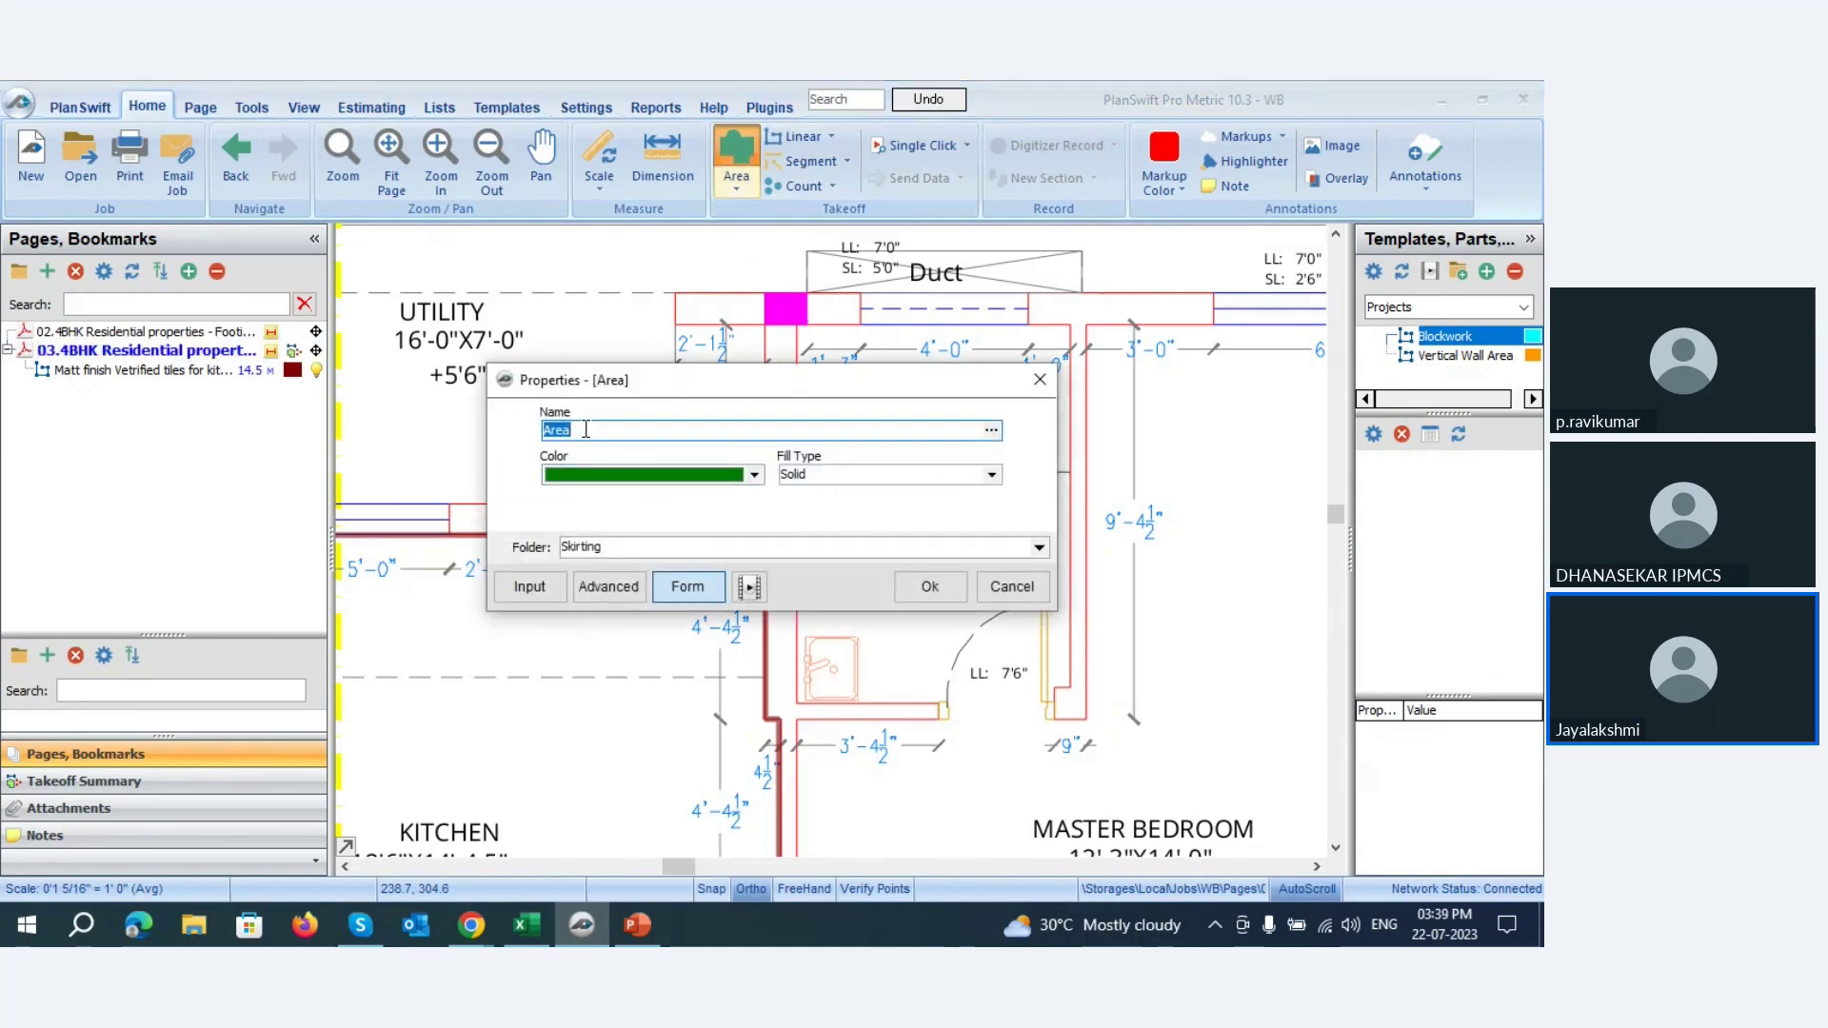
type("V")
key("BackSpace")
key("BackSpace")
type("Antiski")
type("d vetrified tile ")
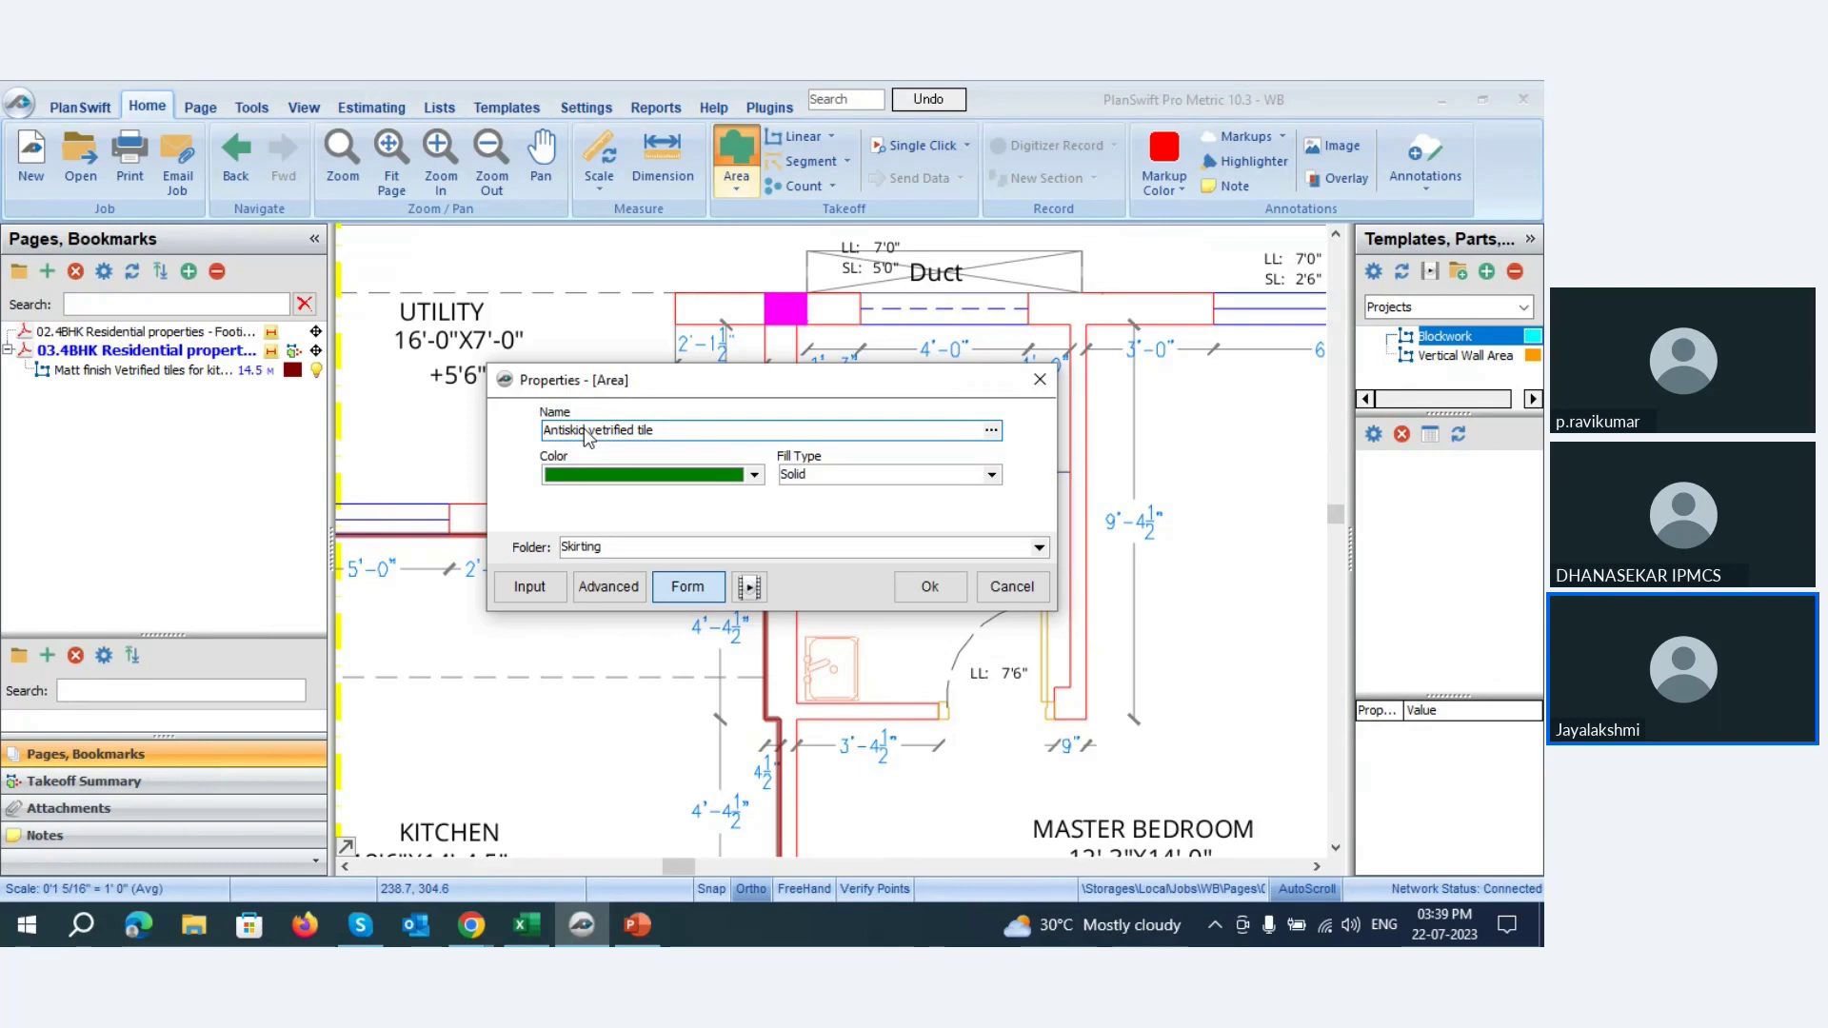
type("for bathroom")
type("- GF")
- Give the bathroom tile area a lime green color, assign it to the folder Flooring, and start recording
left_click(755, 475)
left_click(756, 476)
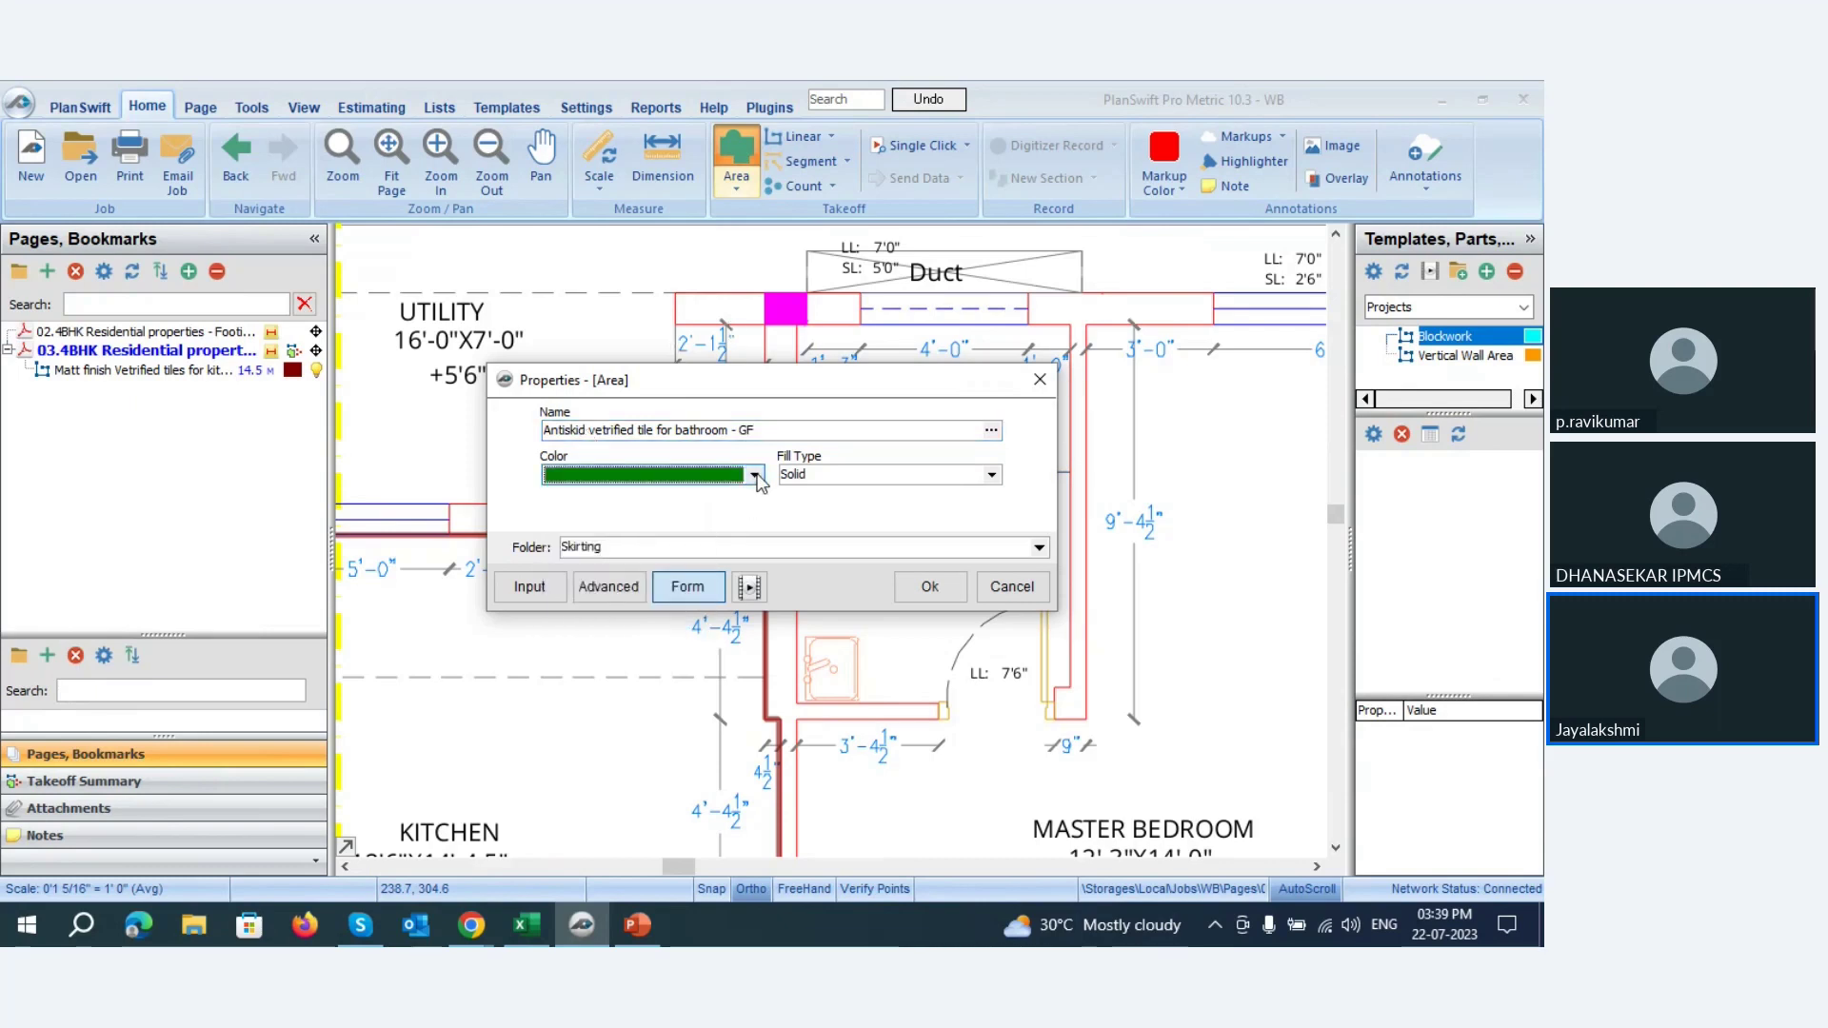
left_click(757, 476)
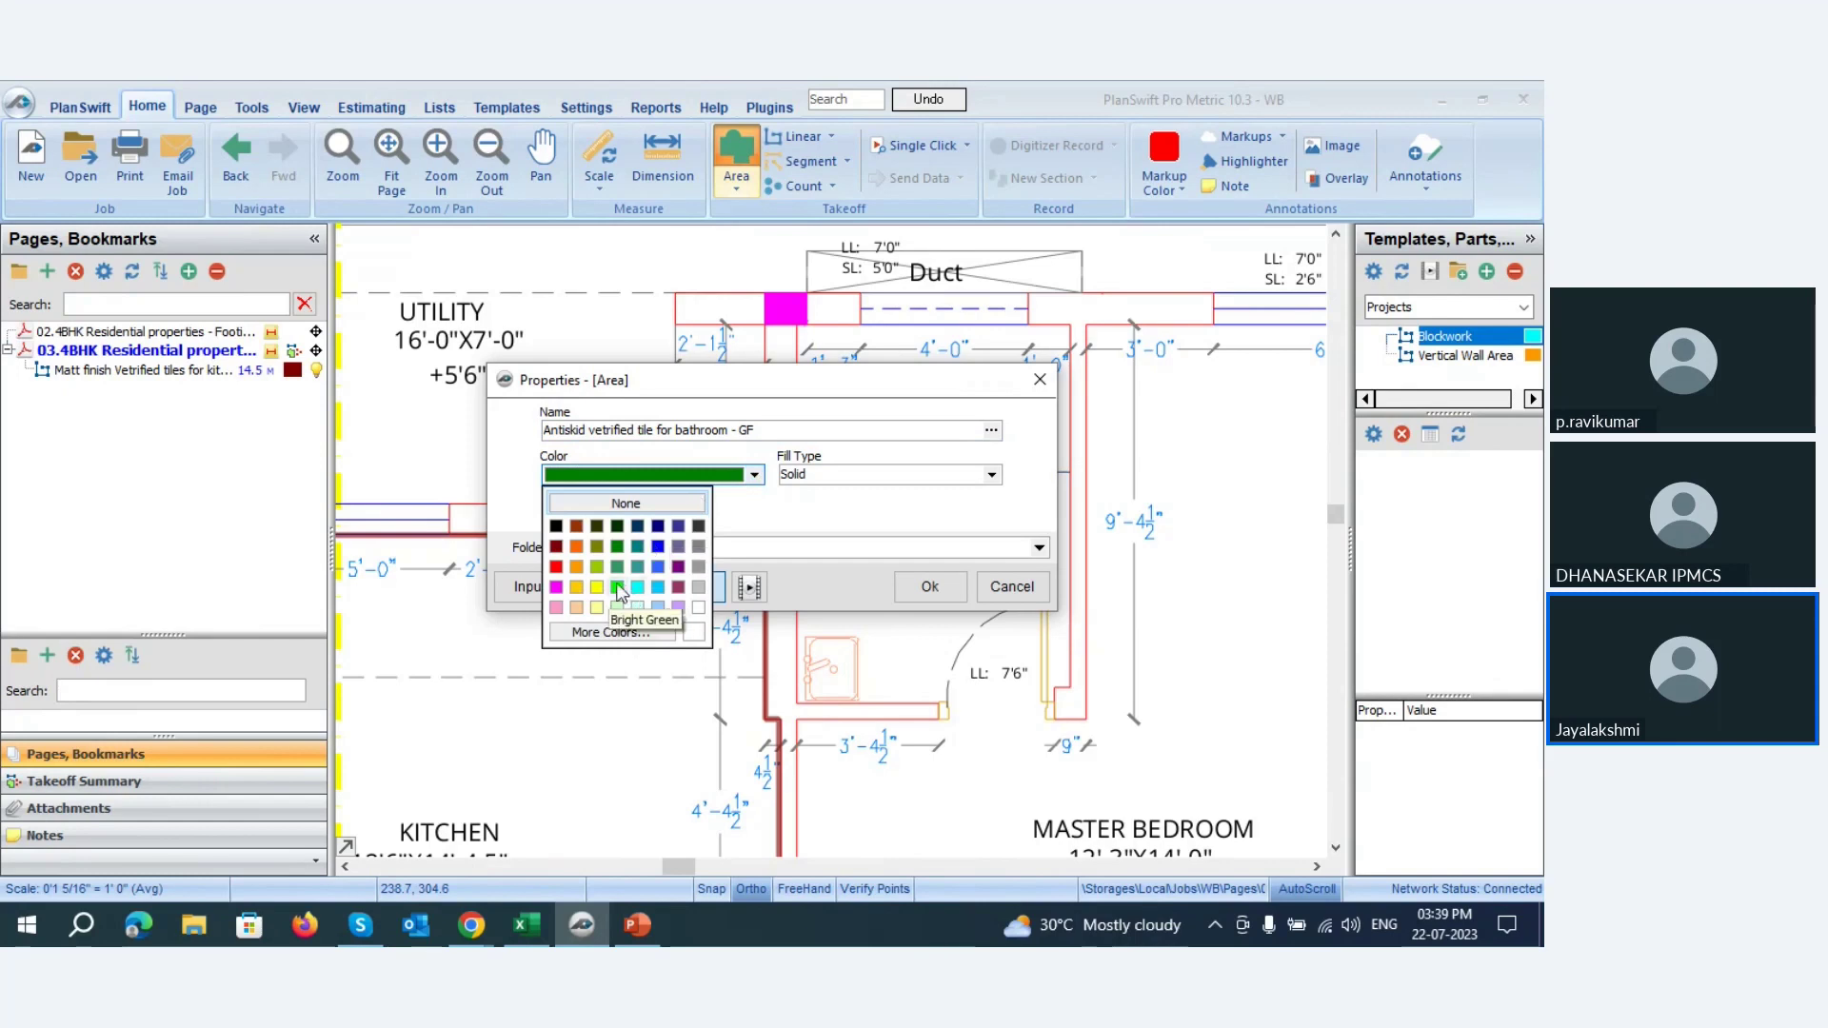
left_click(595, 566)
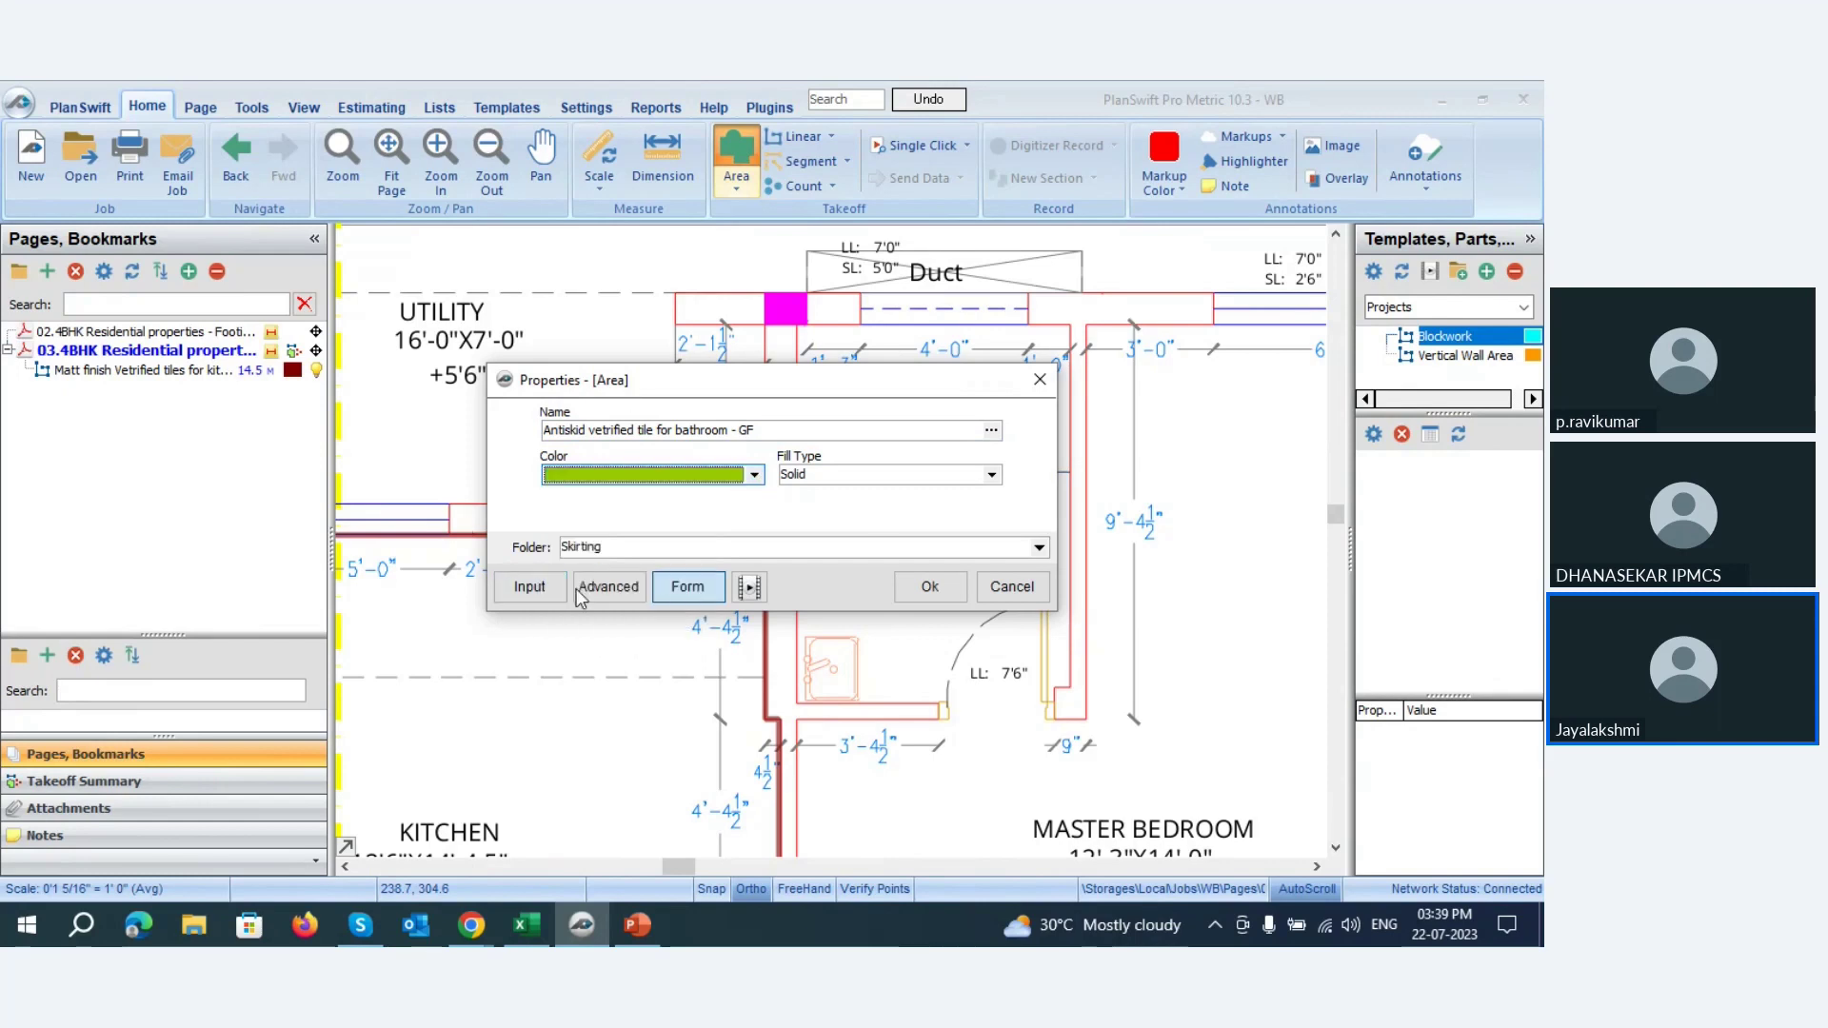
left_click(572, 546)
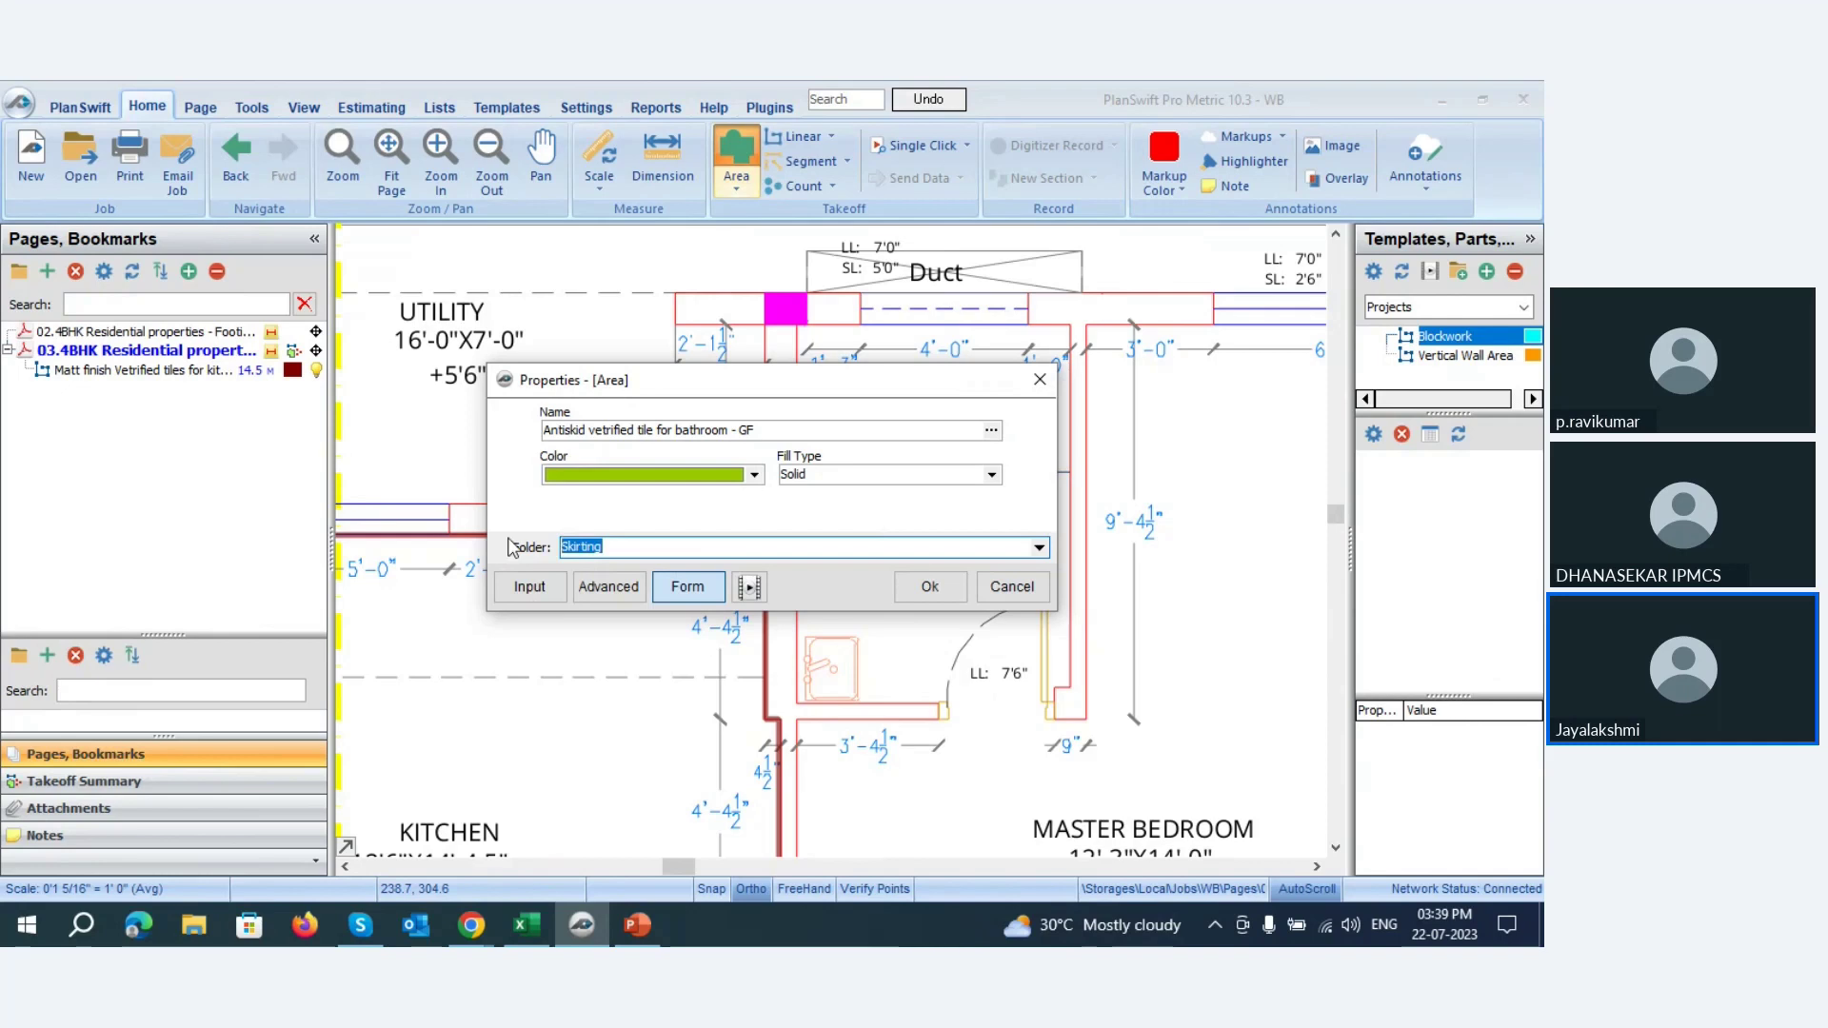
type("Tilib")
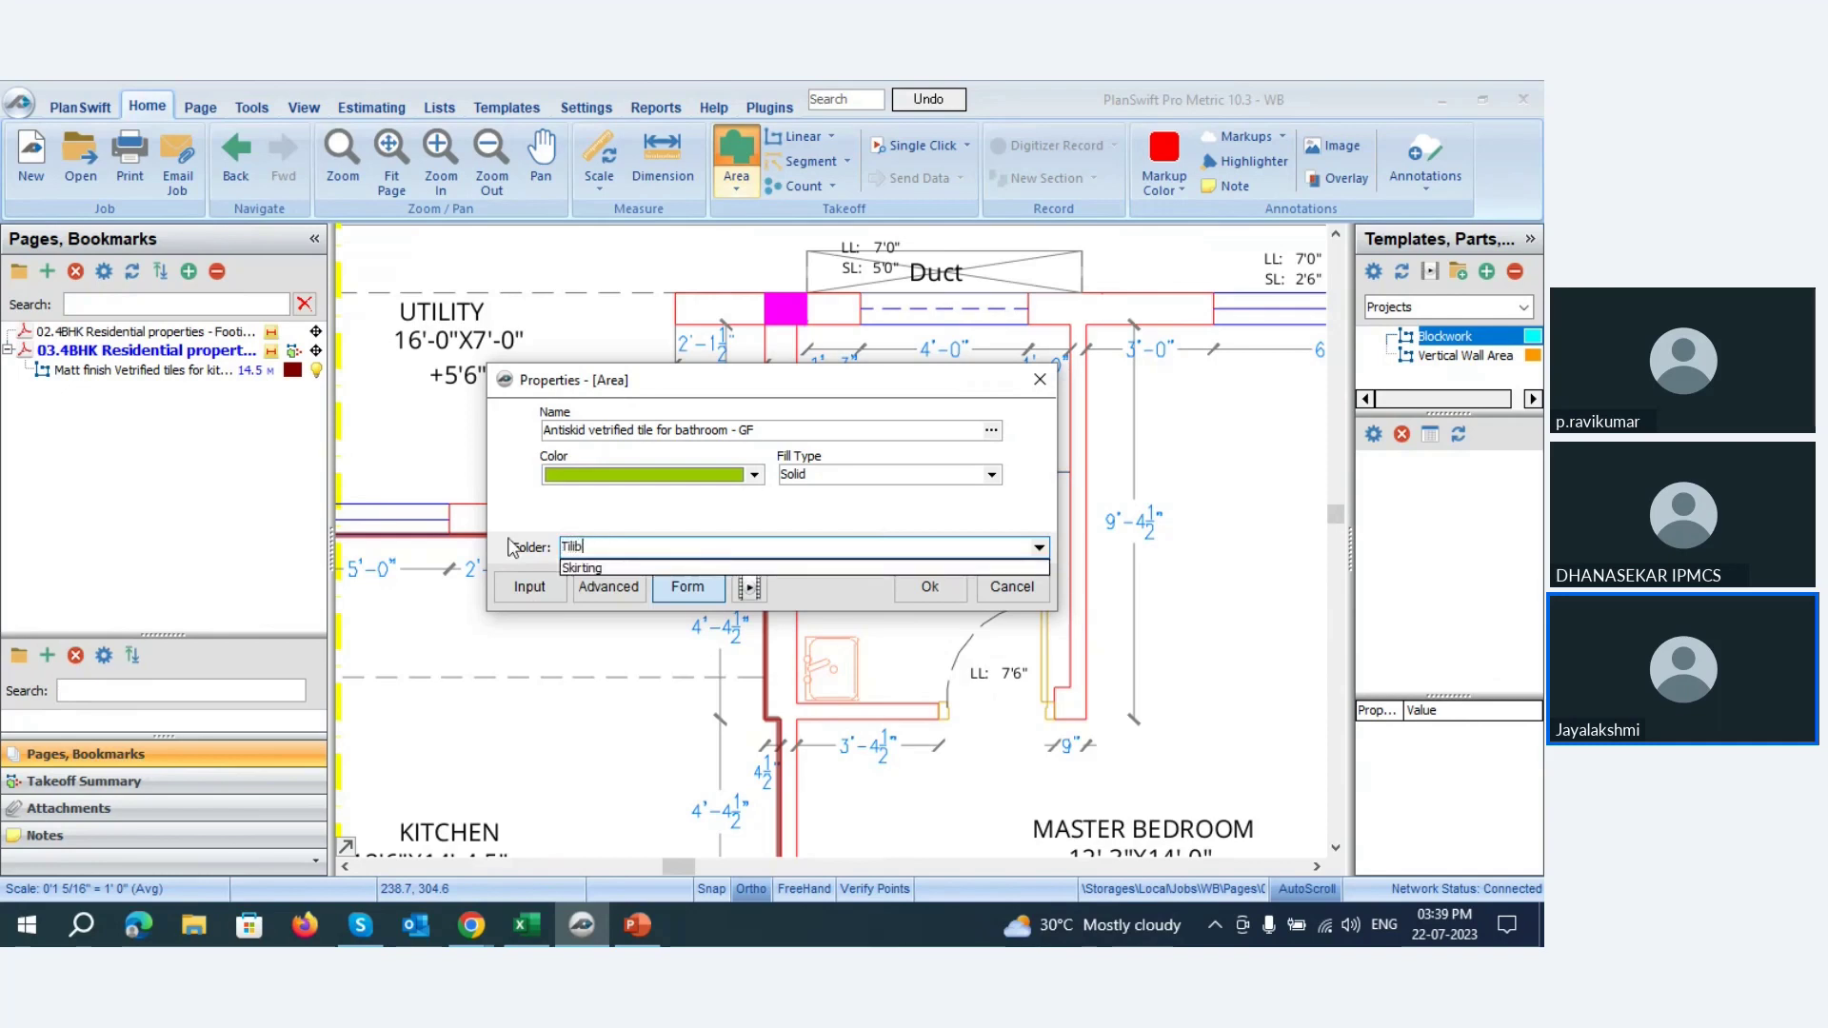
key("BackSpace")
key("BackSpace")
type("Floorin")
left_click(583, 514)
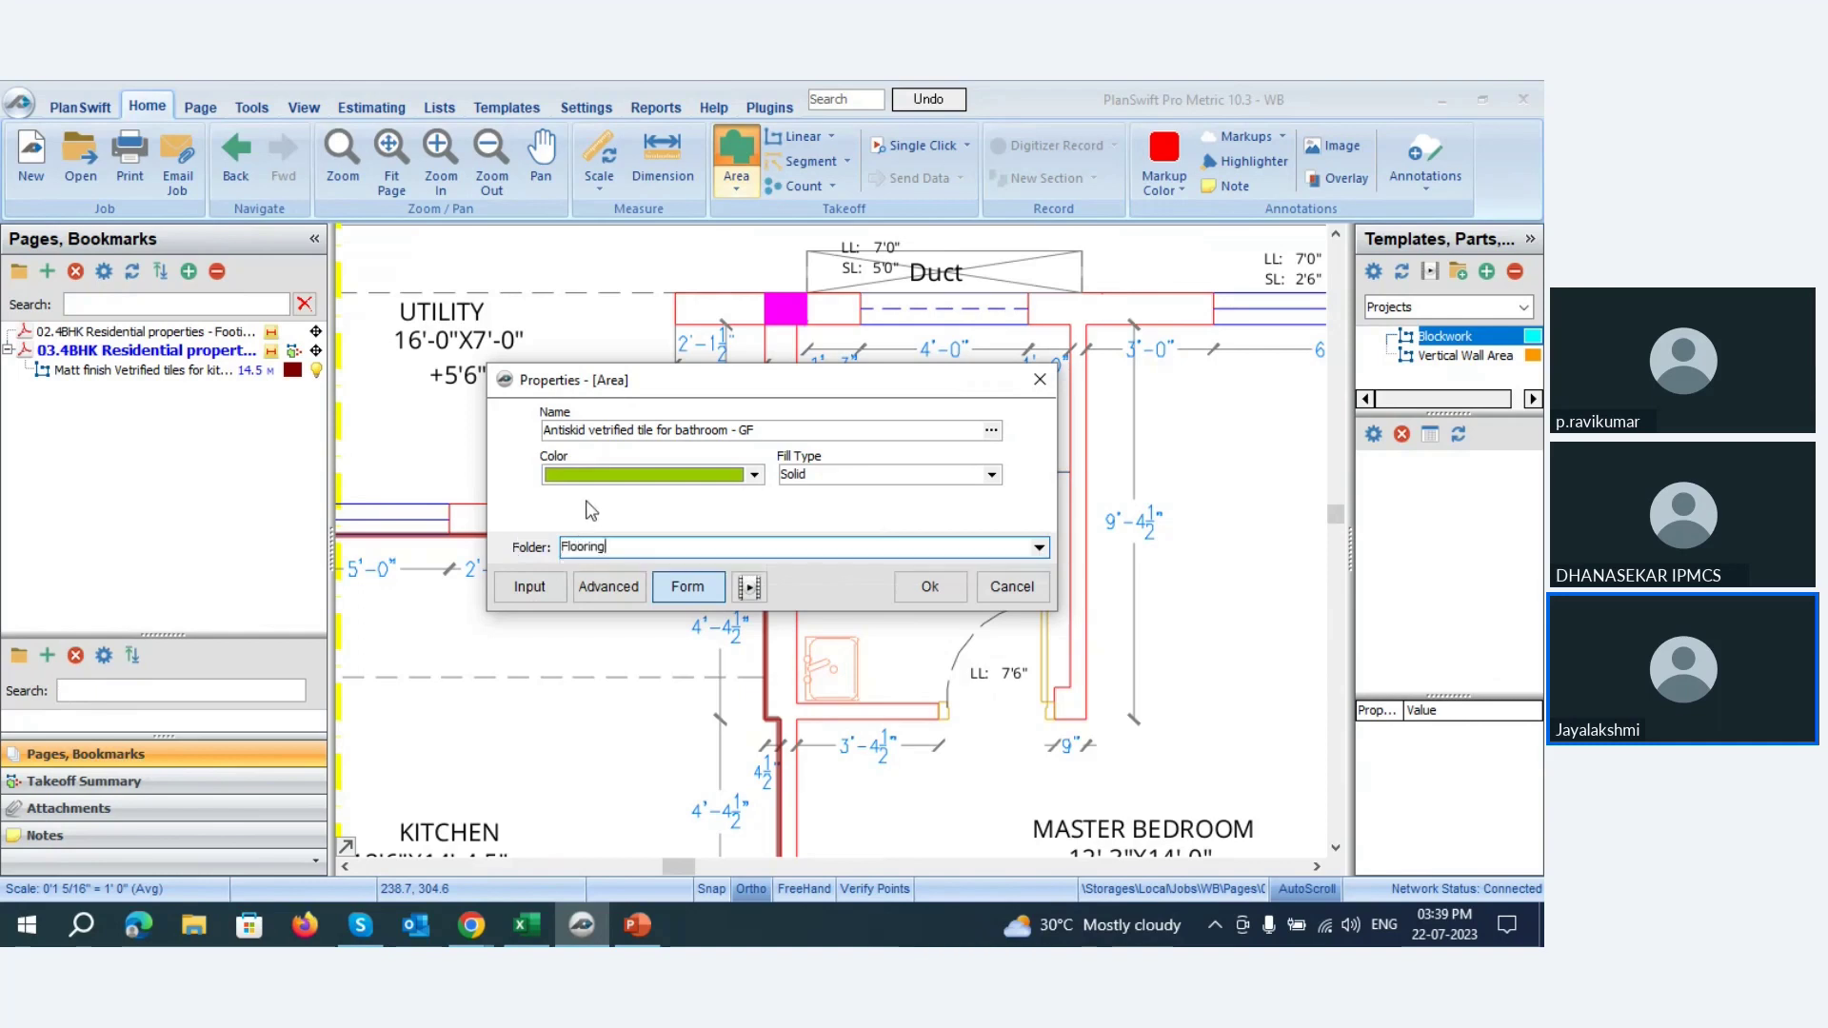
left_click(939, 594)
- Start the toilet floor area at the inner corner by the column, tracing about 6'-6" along the duct wall and 8'-7" down the bedroom-side wall
scroll(833, 588, "down", 3)
scroll(834, 587, "down", 5)
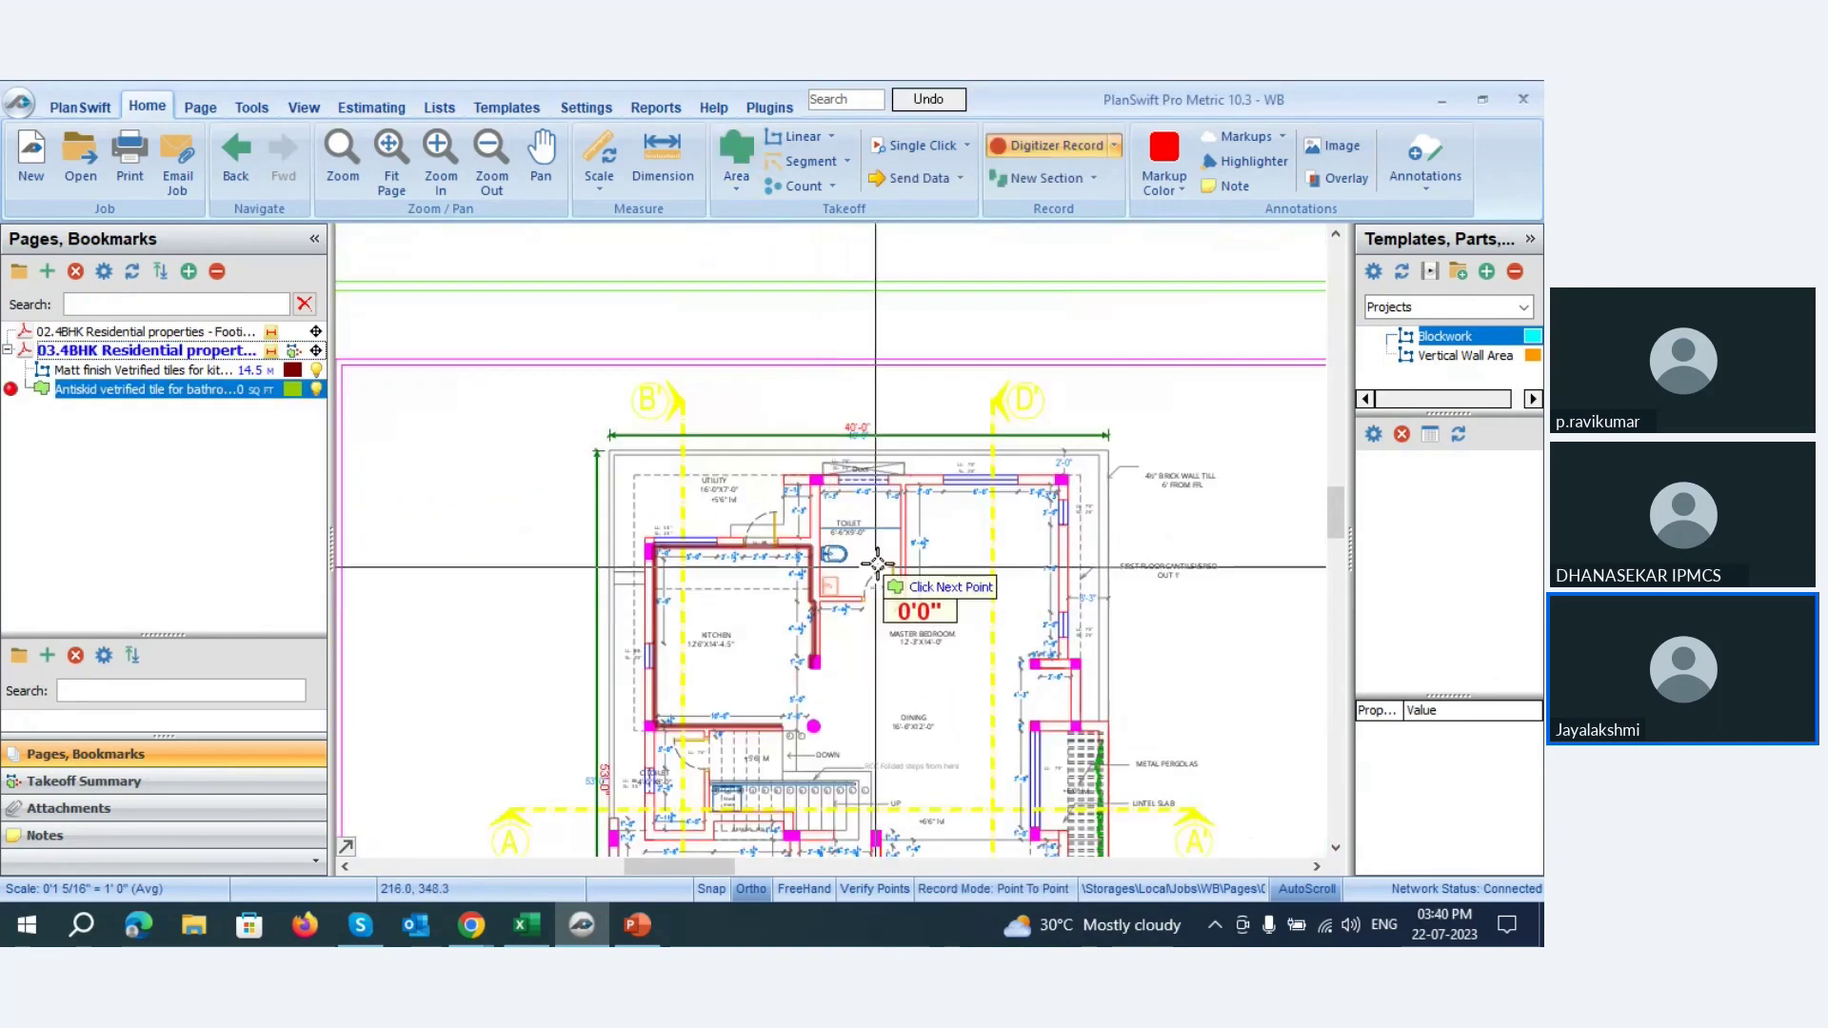
scroll(818, 504, "up", 5)
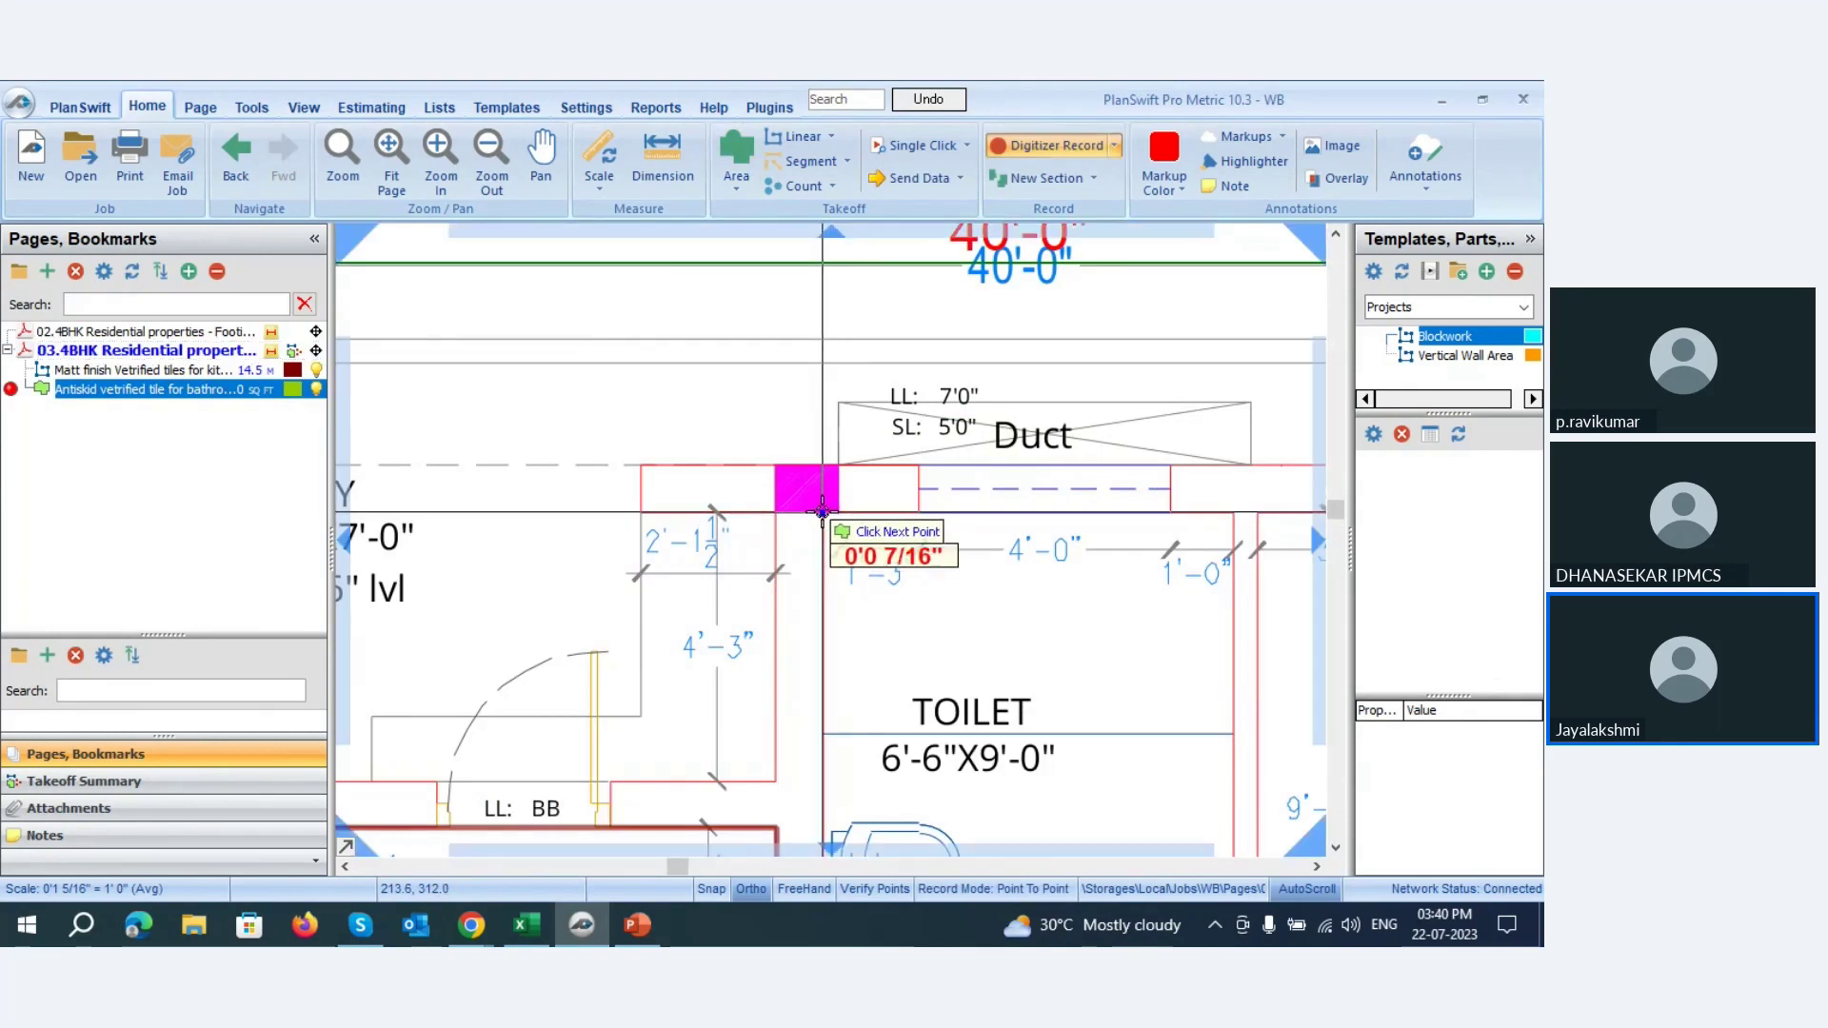
scroll(822, 515, "down", 2)
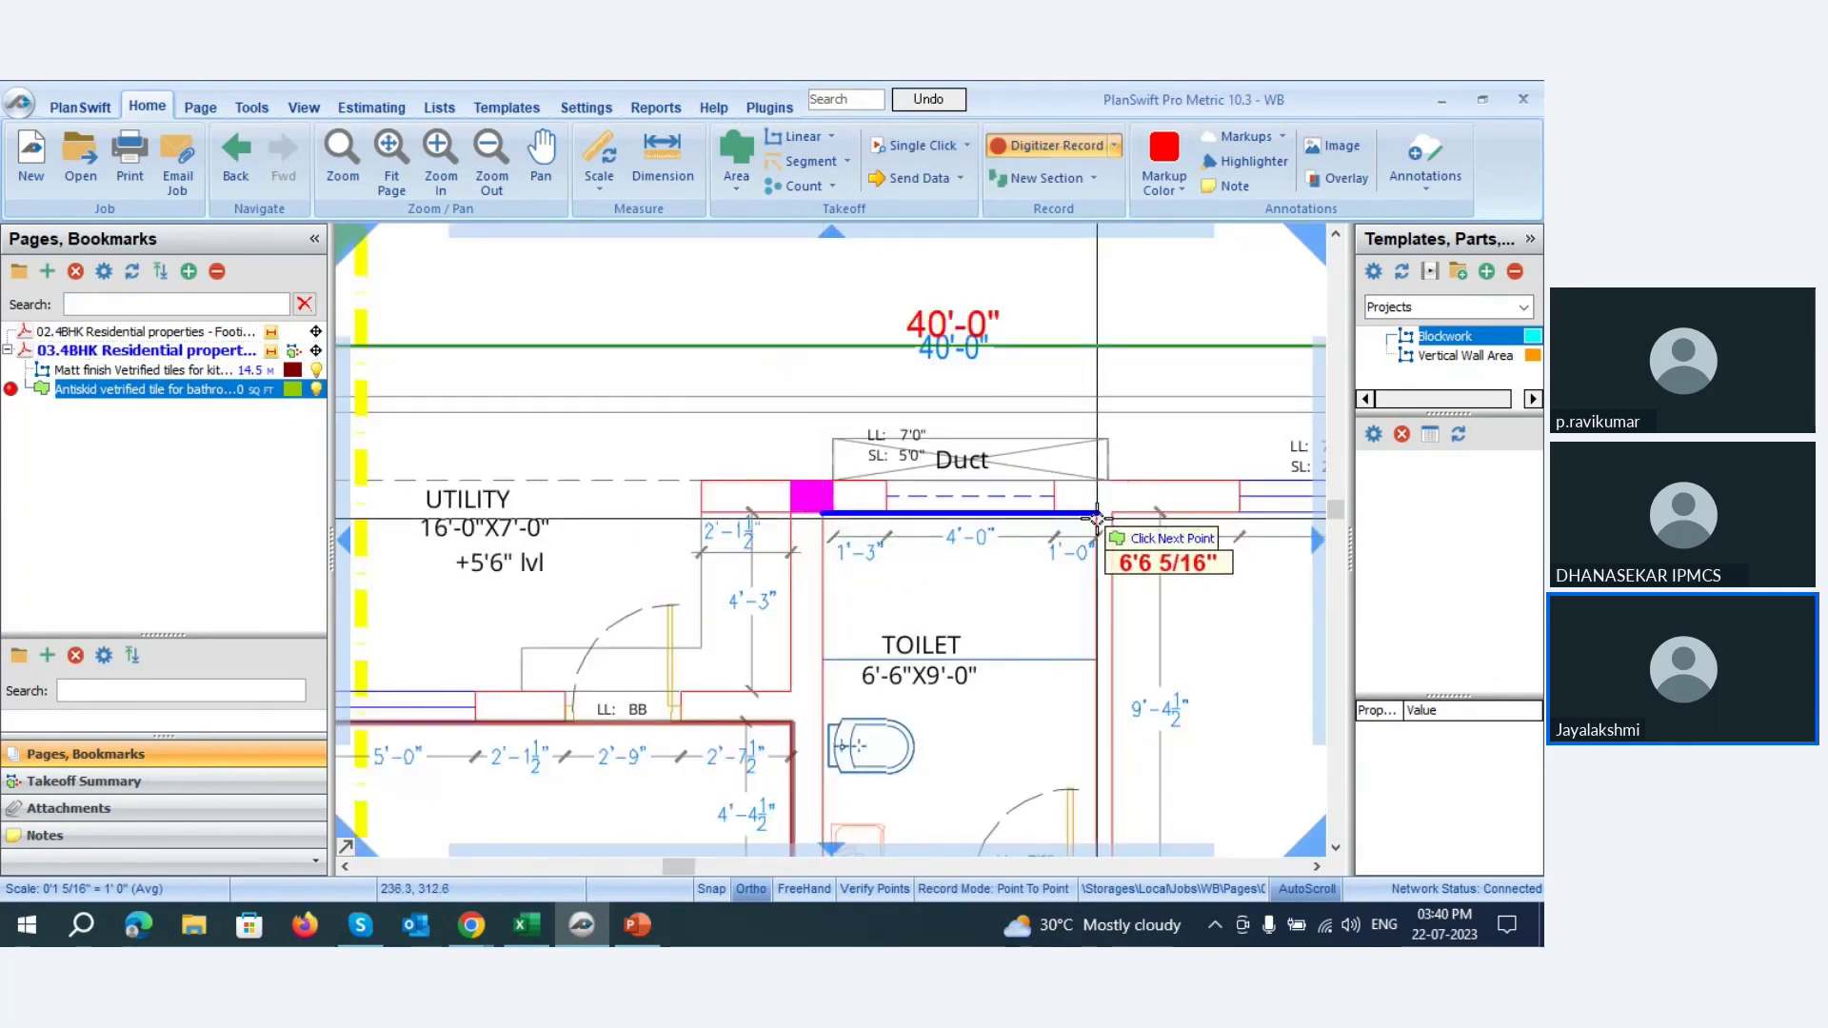
left_click(1104, 534)
scroll(1092, 510, "down", 3)
scroll(1093, 533, "up", 3)
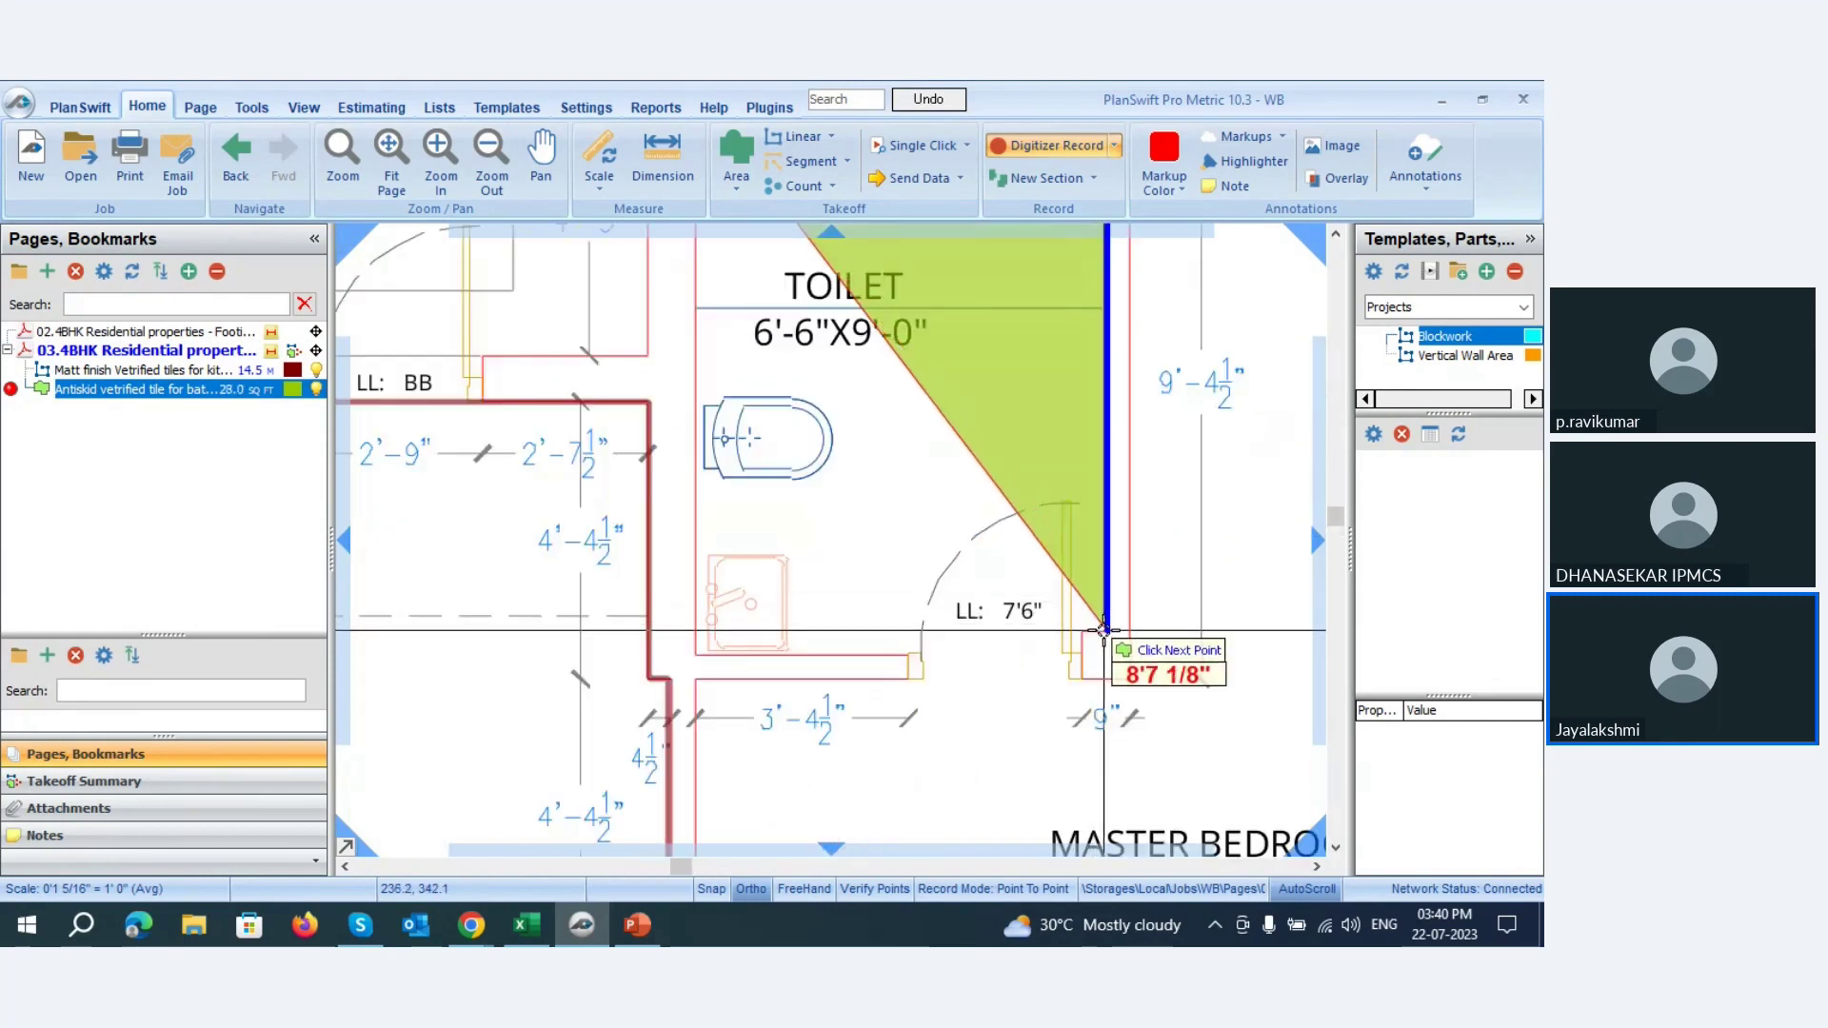
left_click(1104, 631)
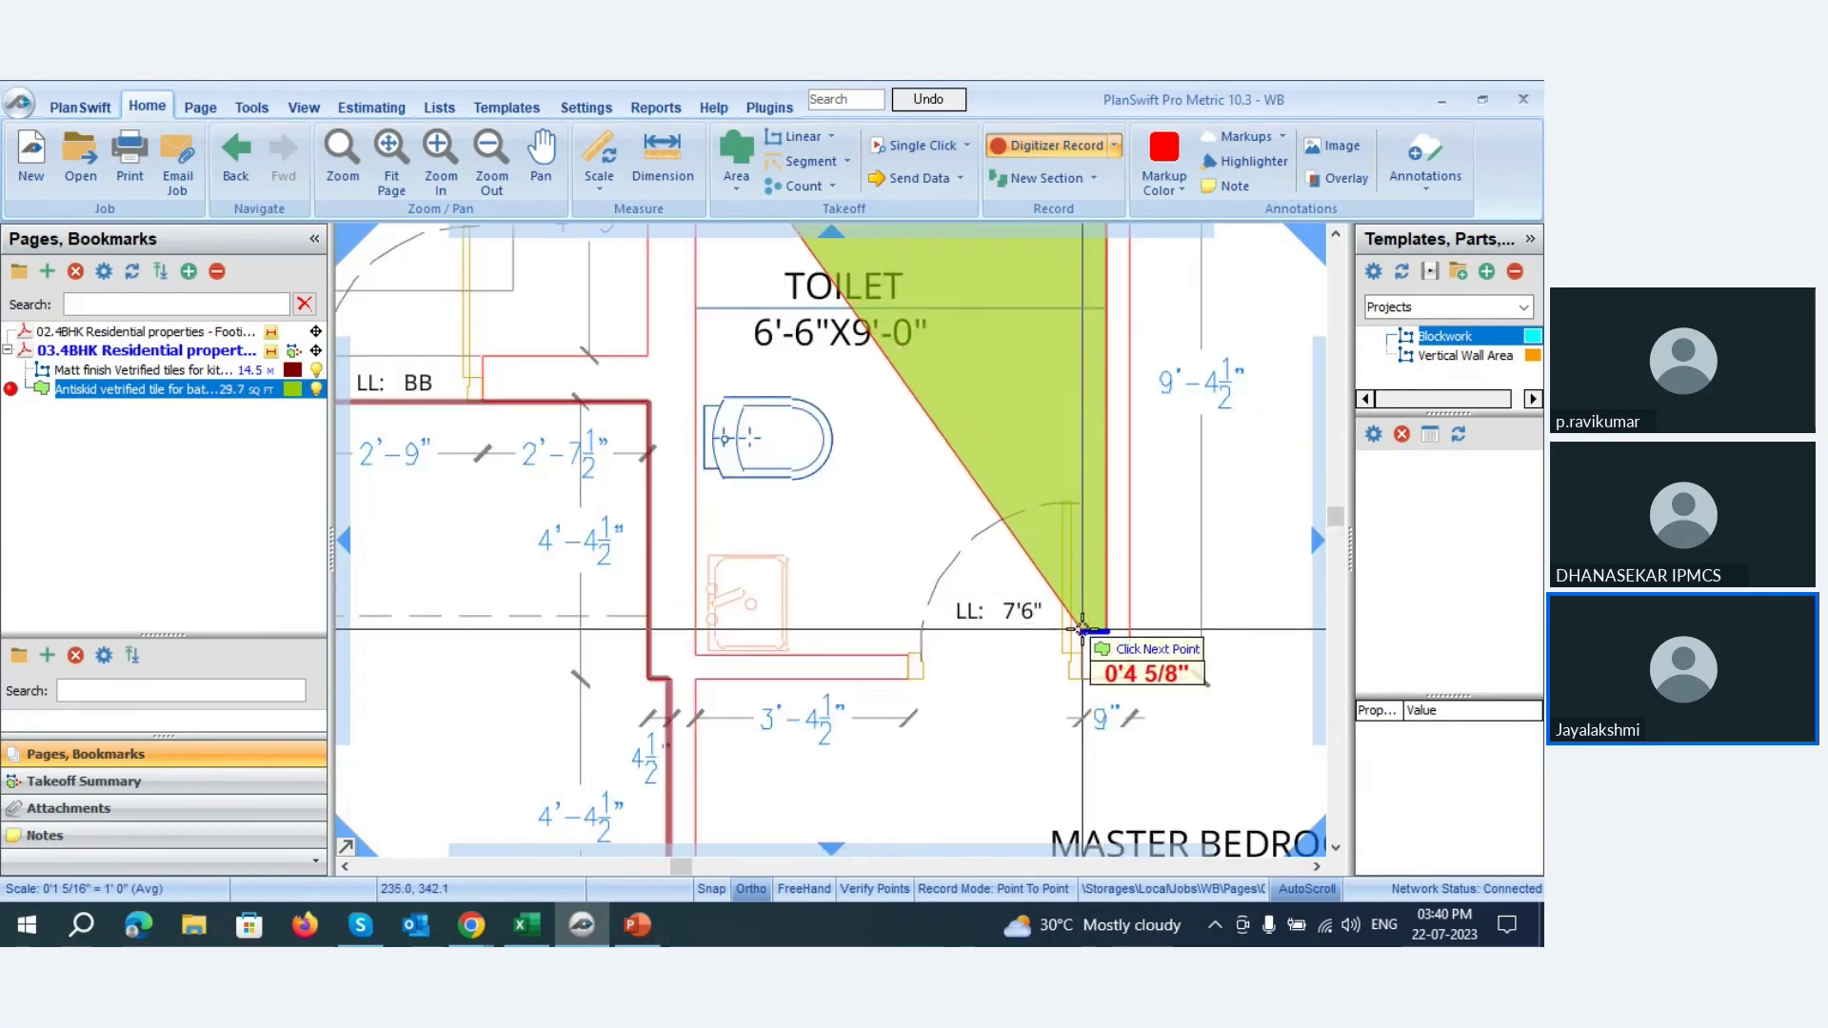
- Continue the toilet area around the door jamb, about 2'-9" across the door opening, and back to the inner face of the door-side wall
left_click(1083, 629)
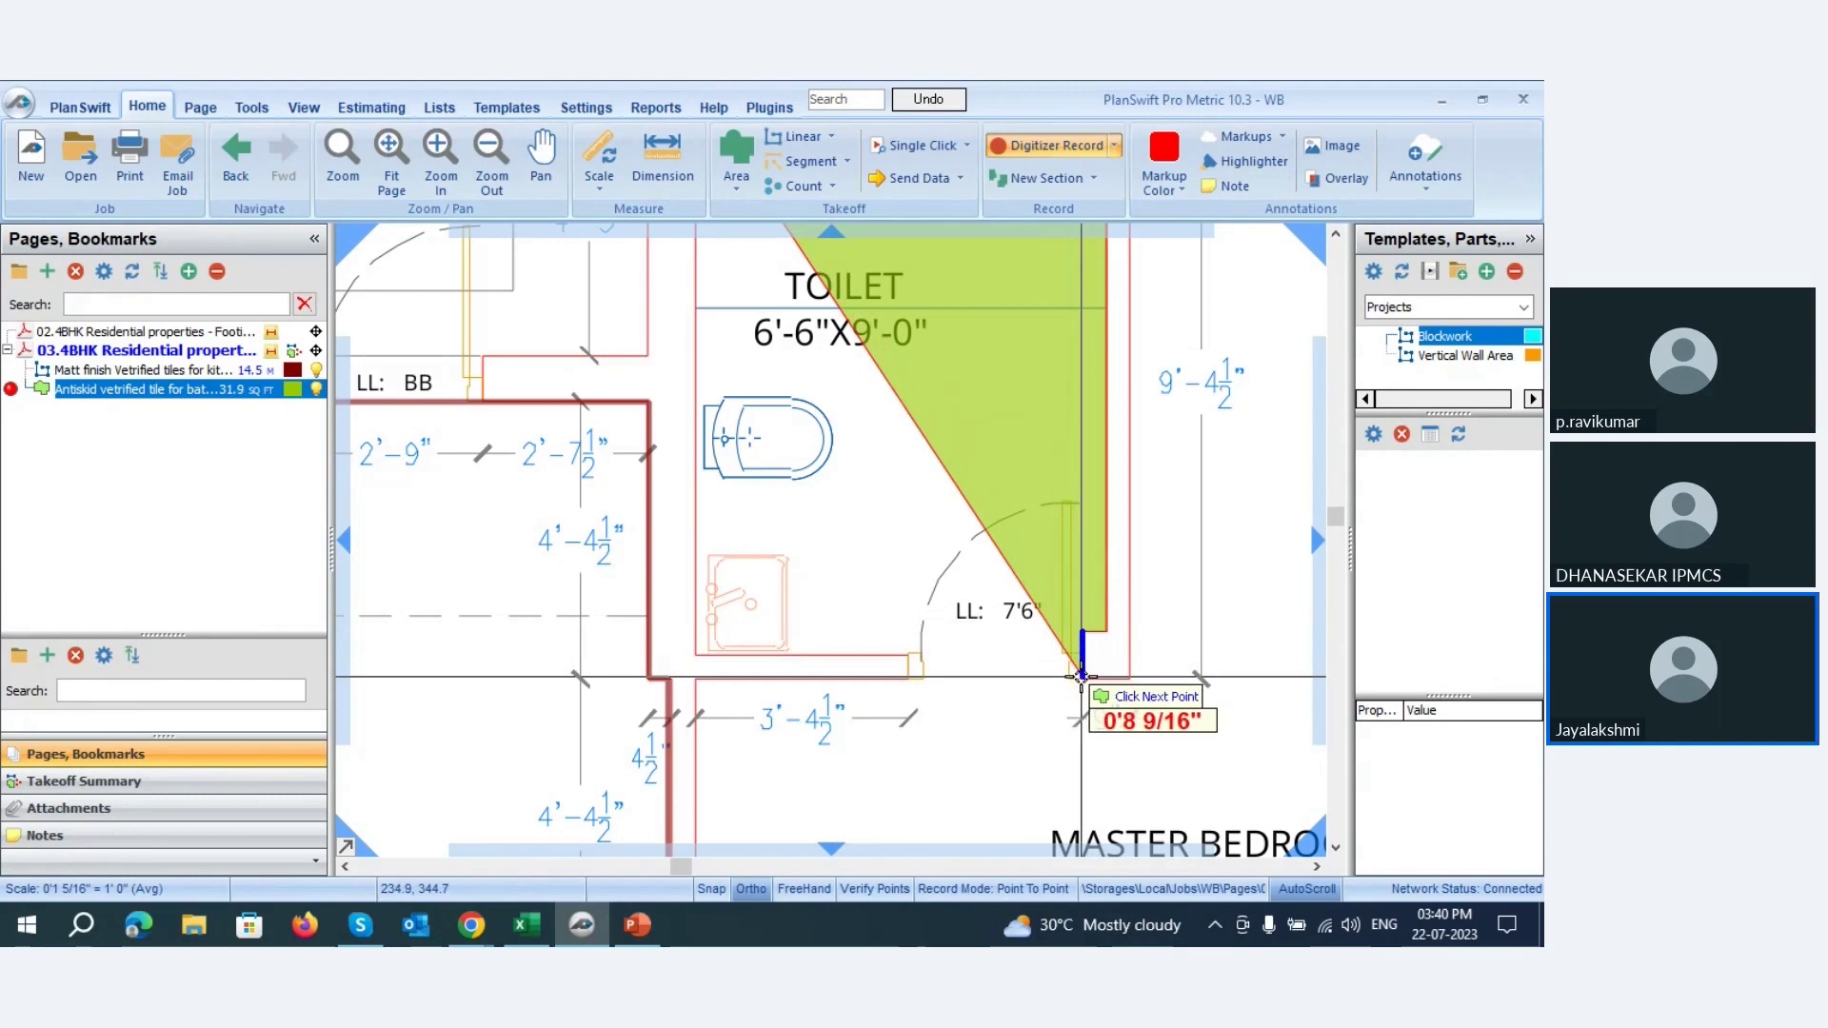
left_click(1082, 677)
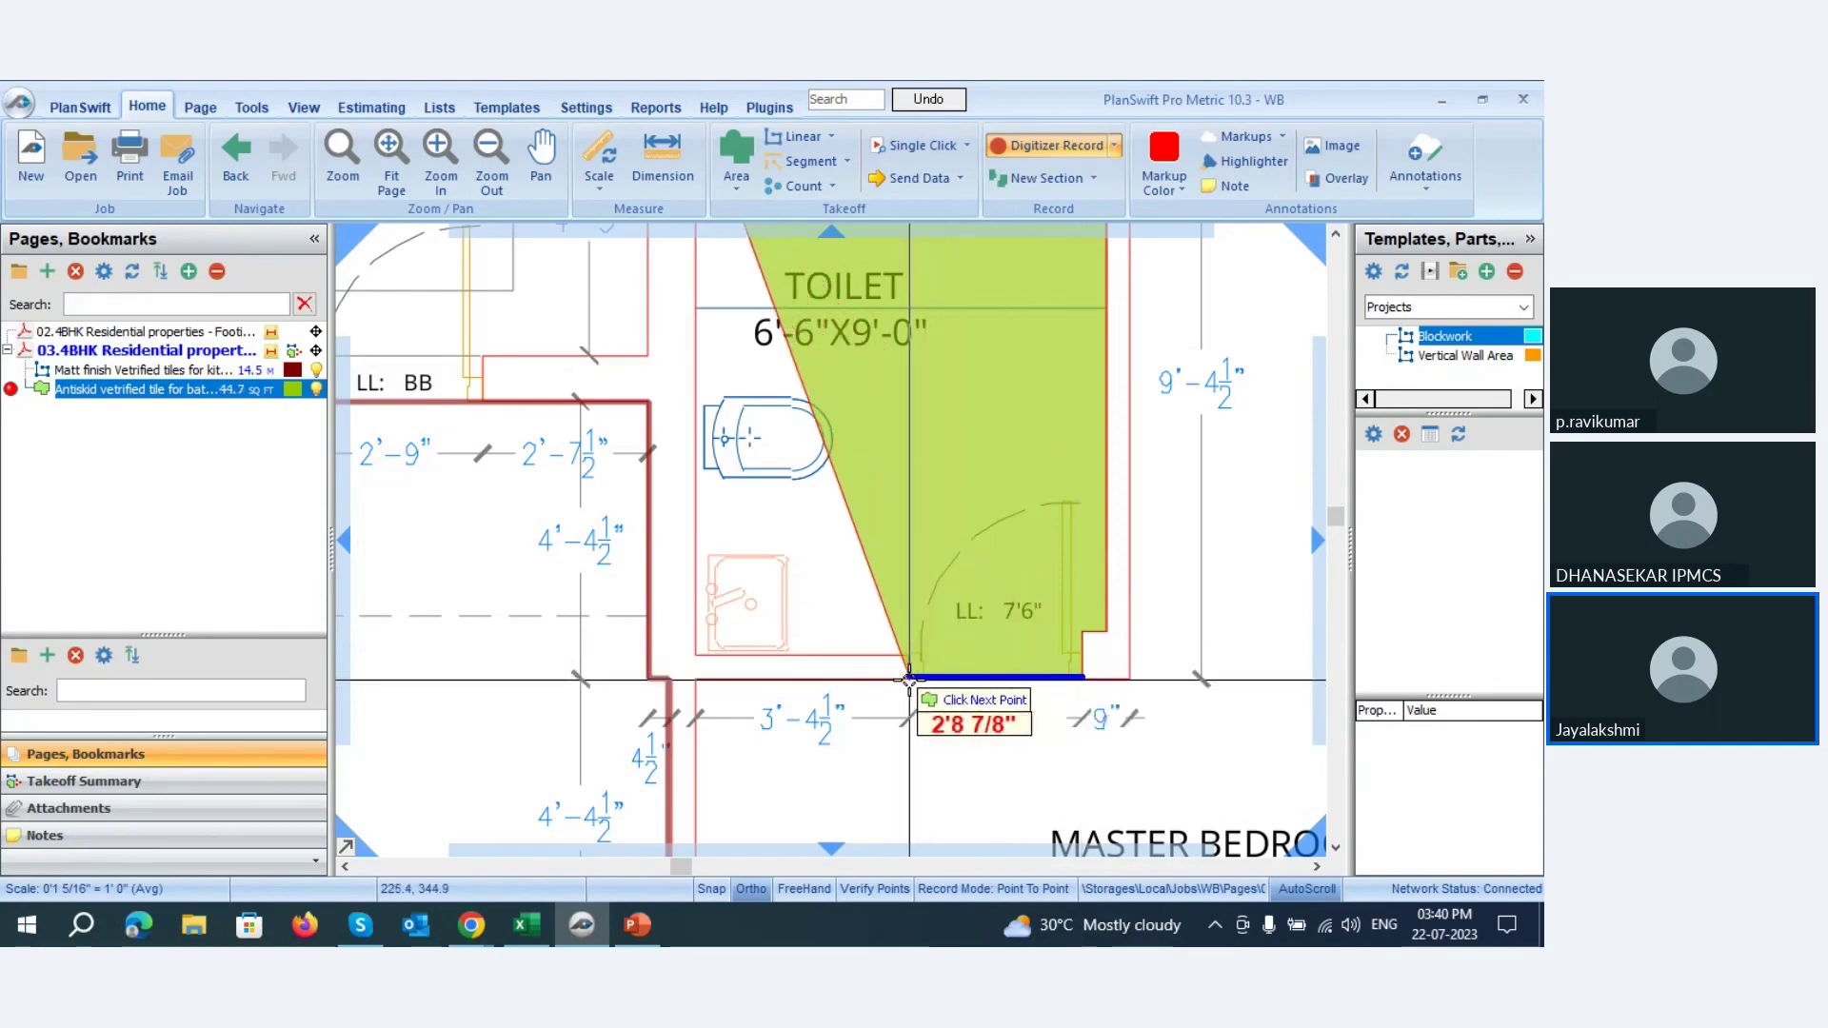
left_click(909, 678)
left_click(910, 656)
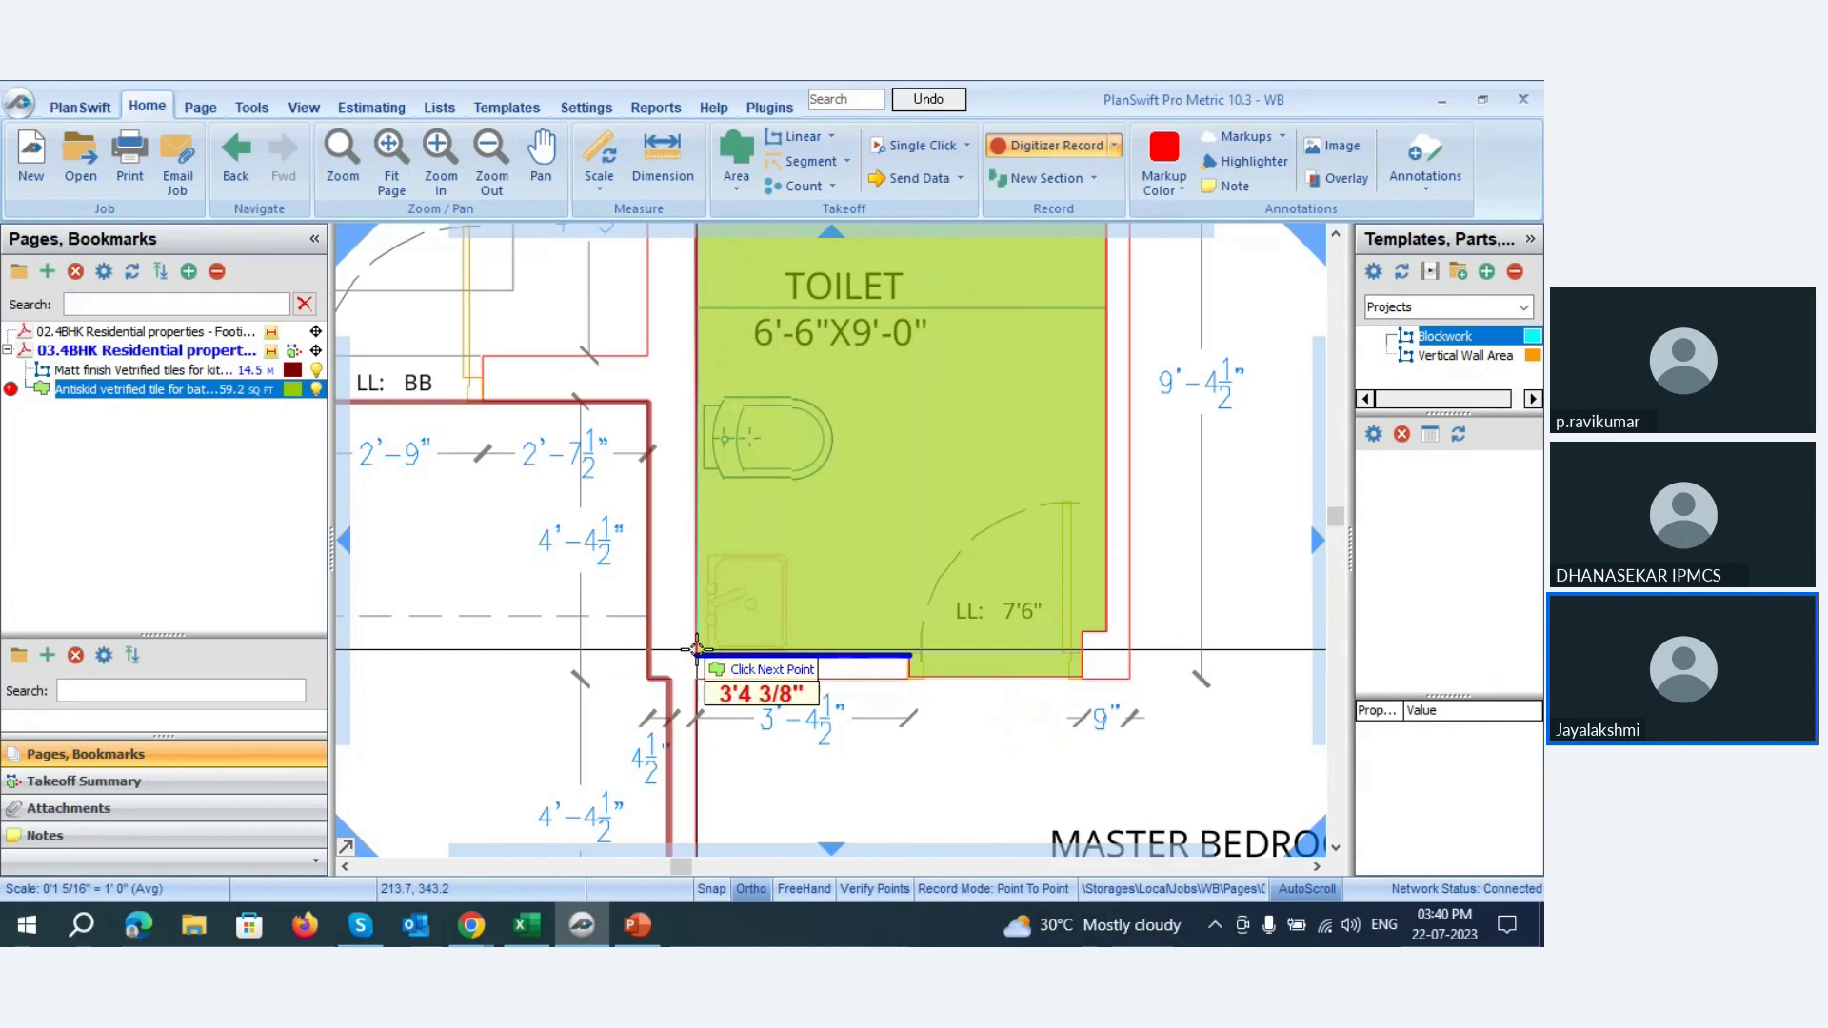
- Complete the toilet floor area with an edge about 3'-4" along the door-side wall to the corner, and close the section
left_click(696, 653)
scroll(695, 650, "down", 3)
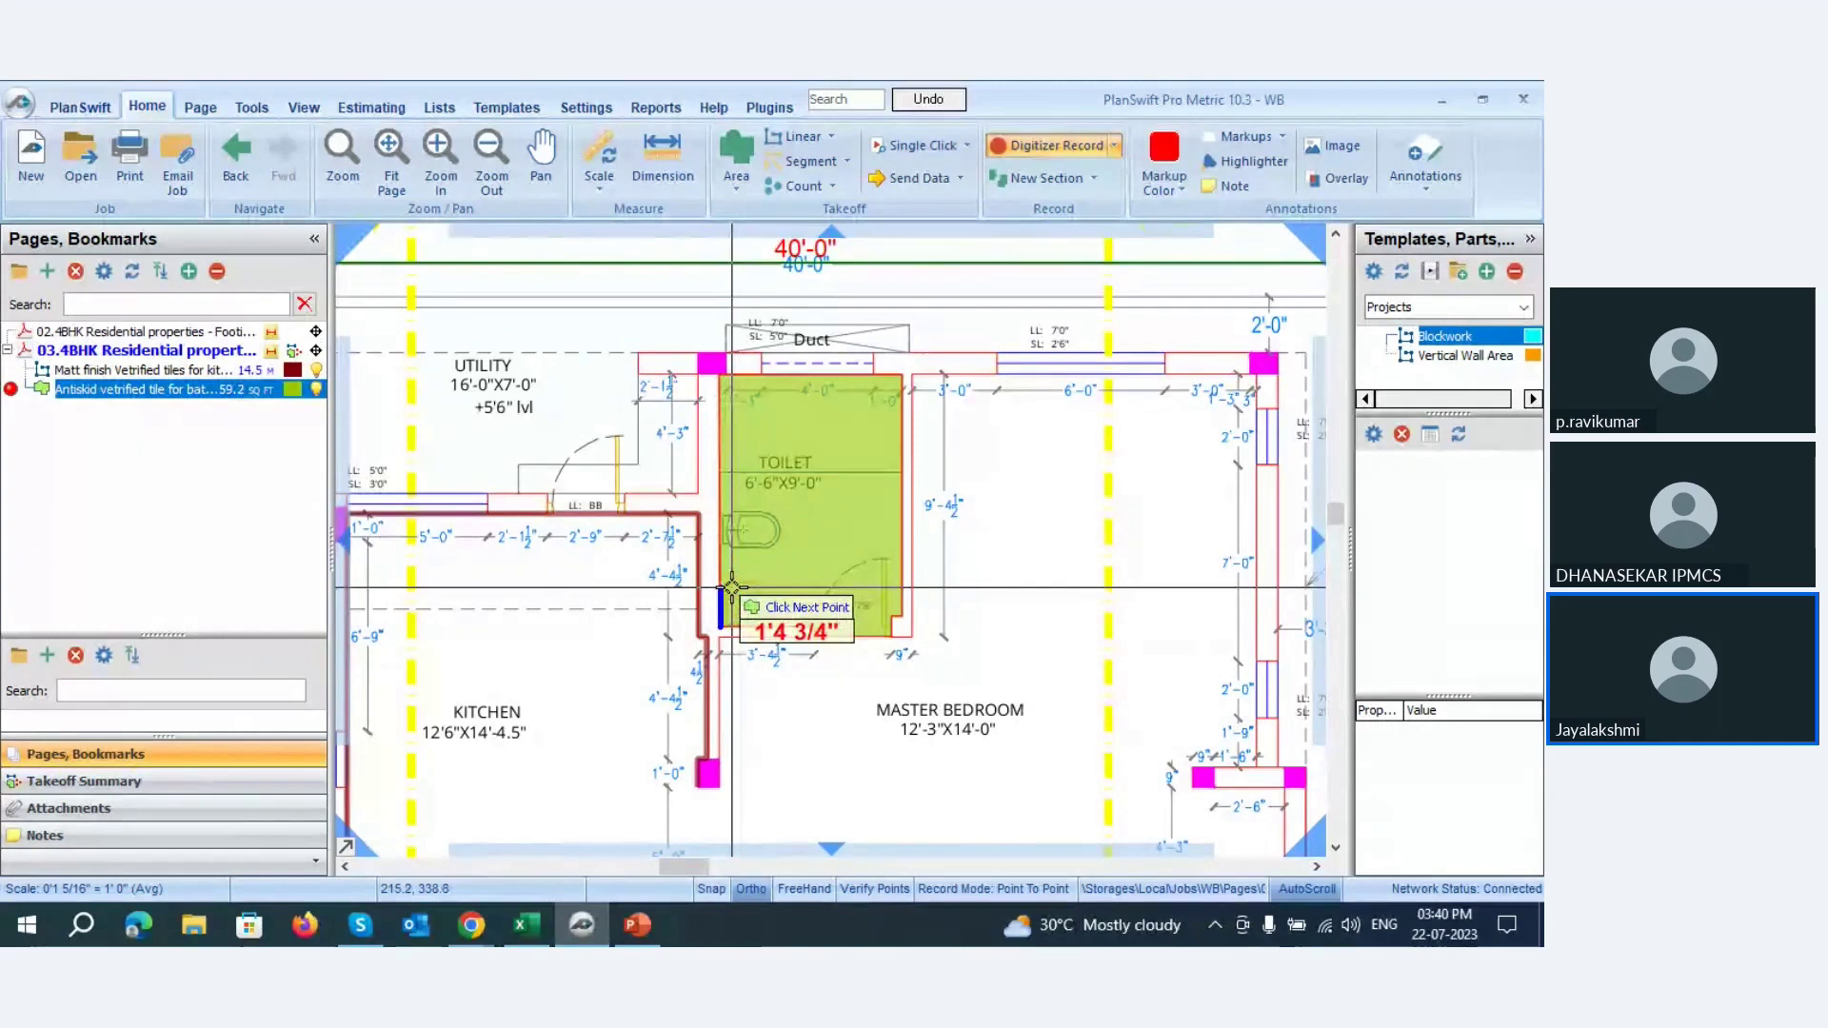
left_click(731, 587)
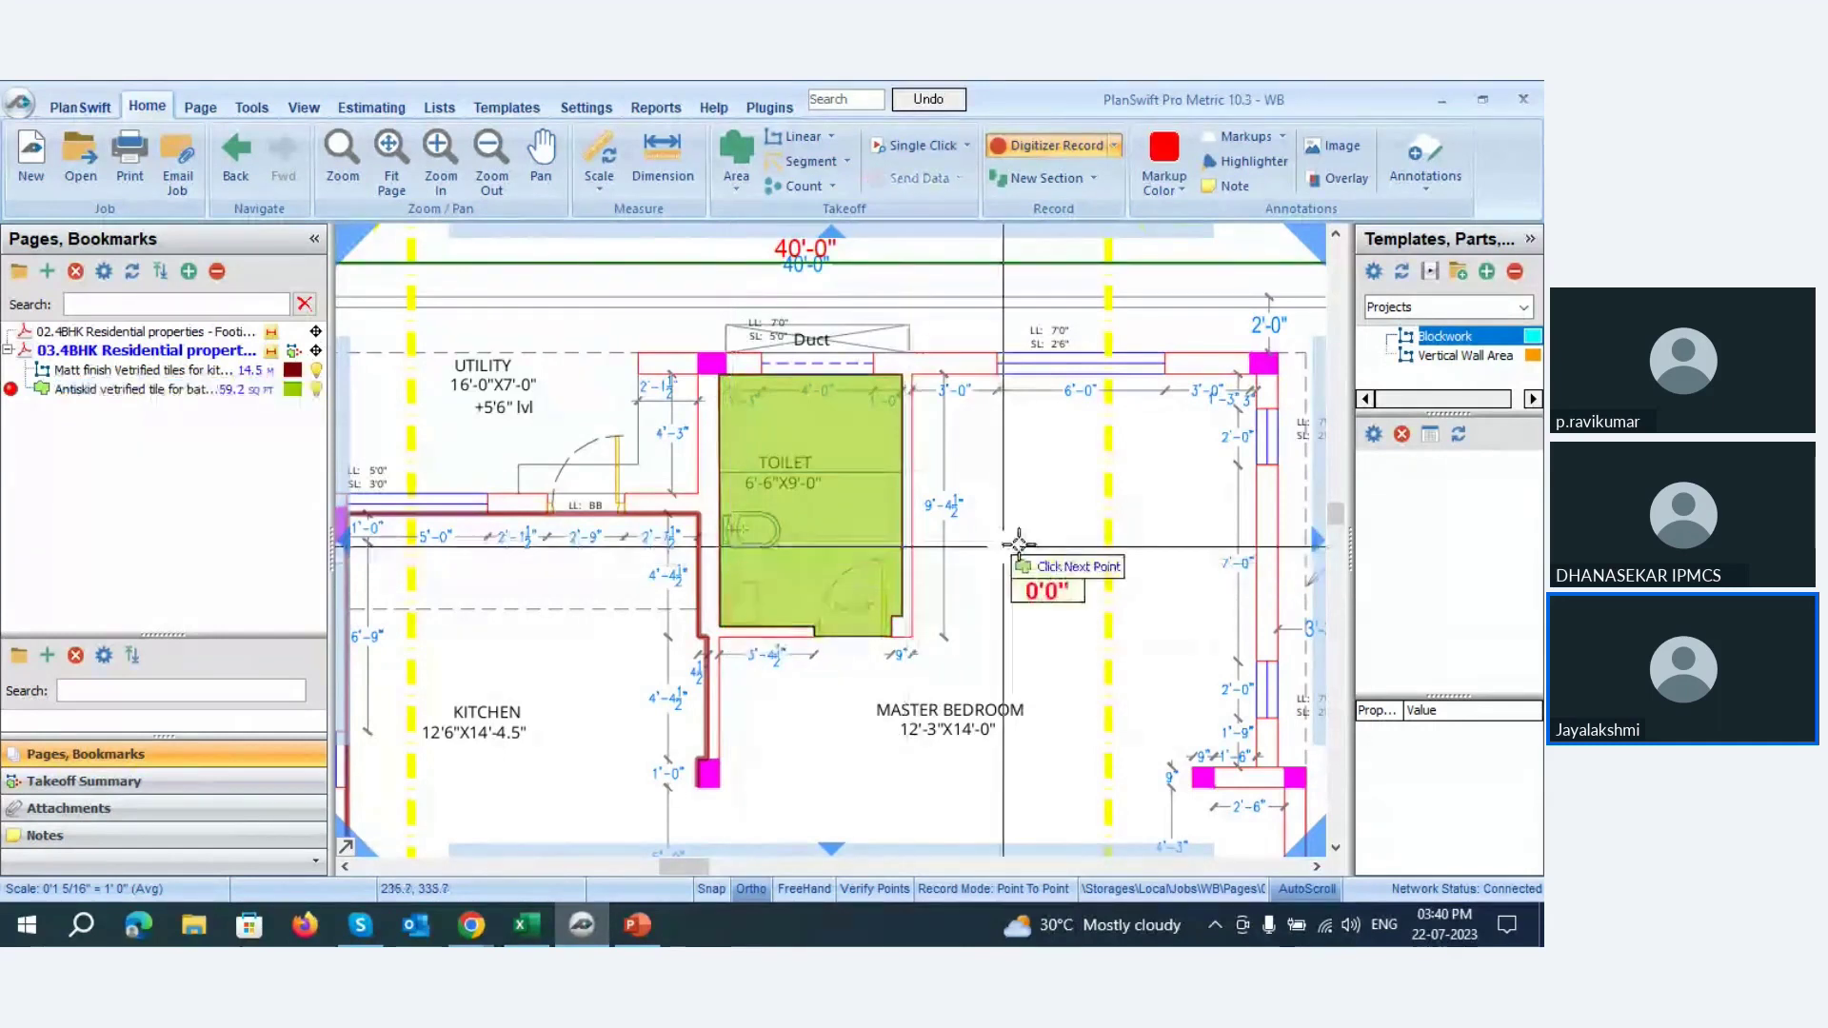
- Add the C.Toilet floor as another section of the bathroom tile area, tracing about 4'-0" by 8'-0", and stop recording
scroll(980, 541, "down", 5)
scroll(924, 634, "up", 5)
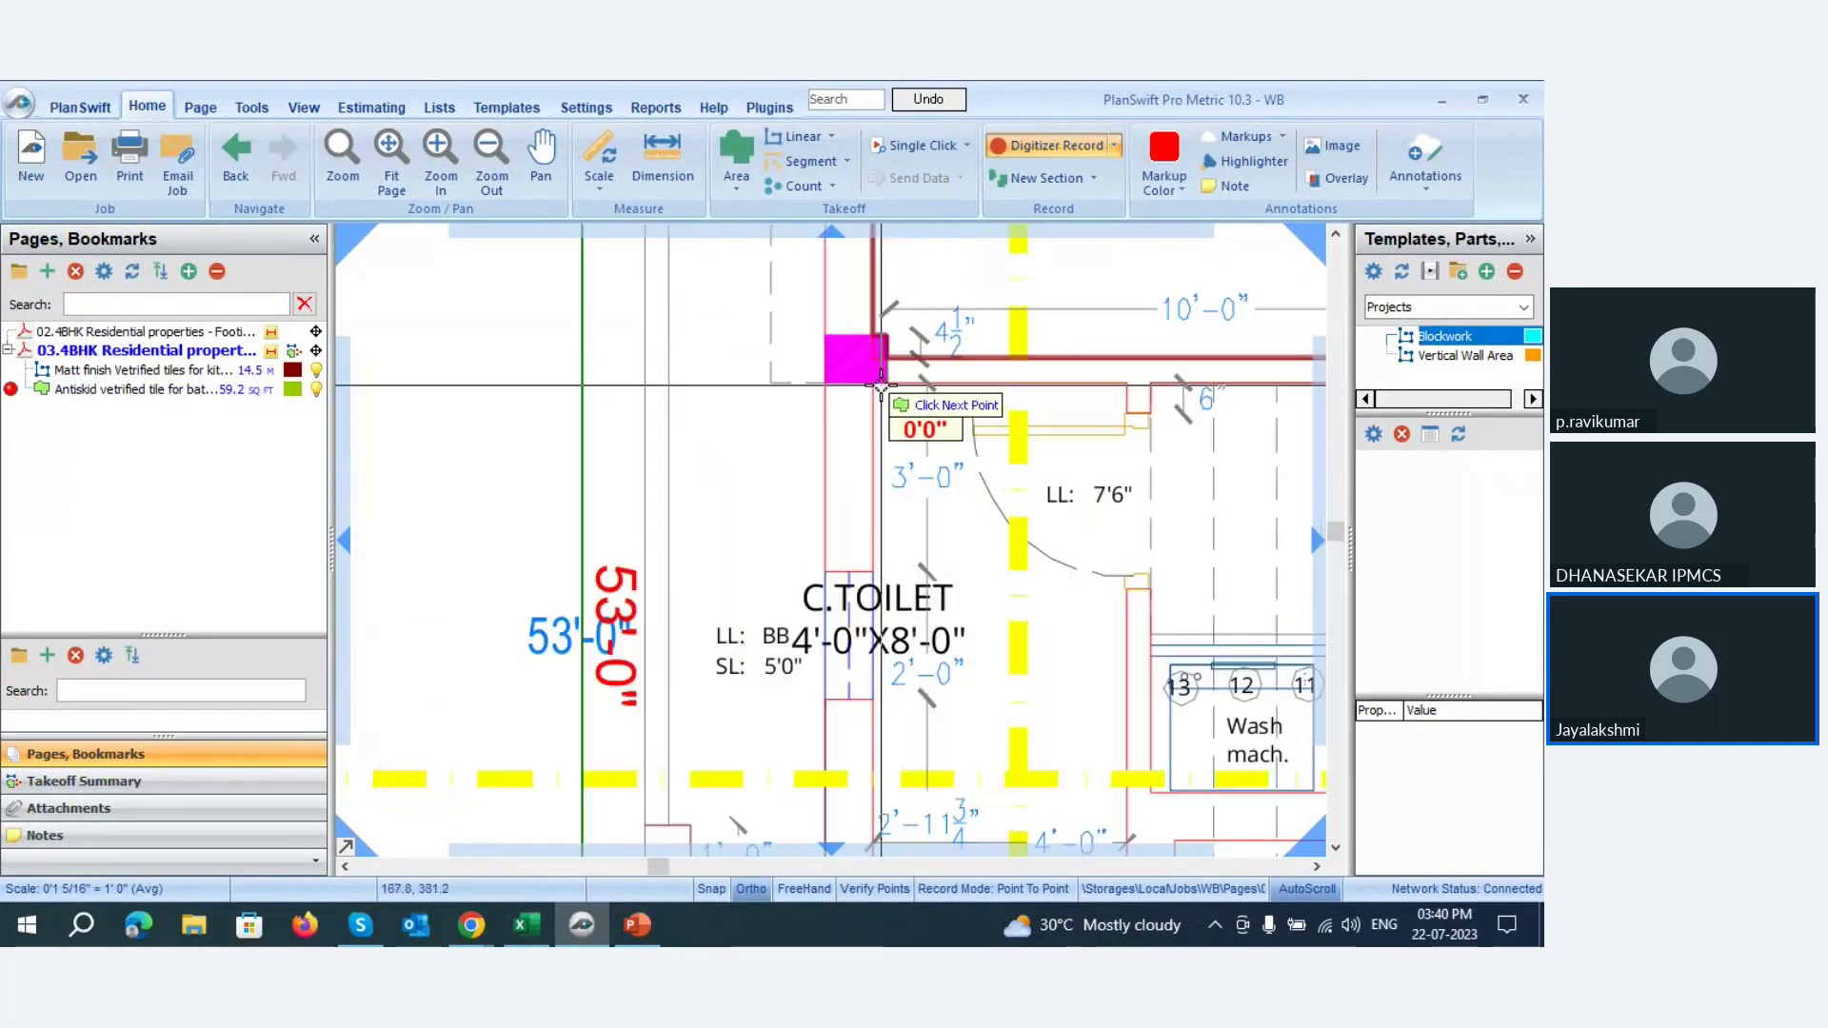
left_click(872, 383)
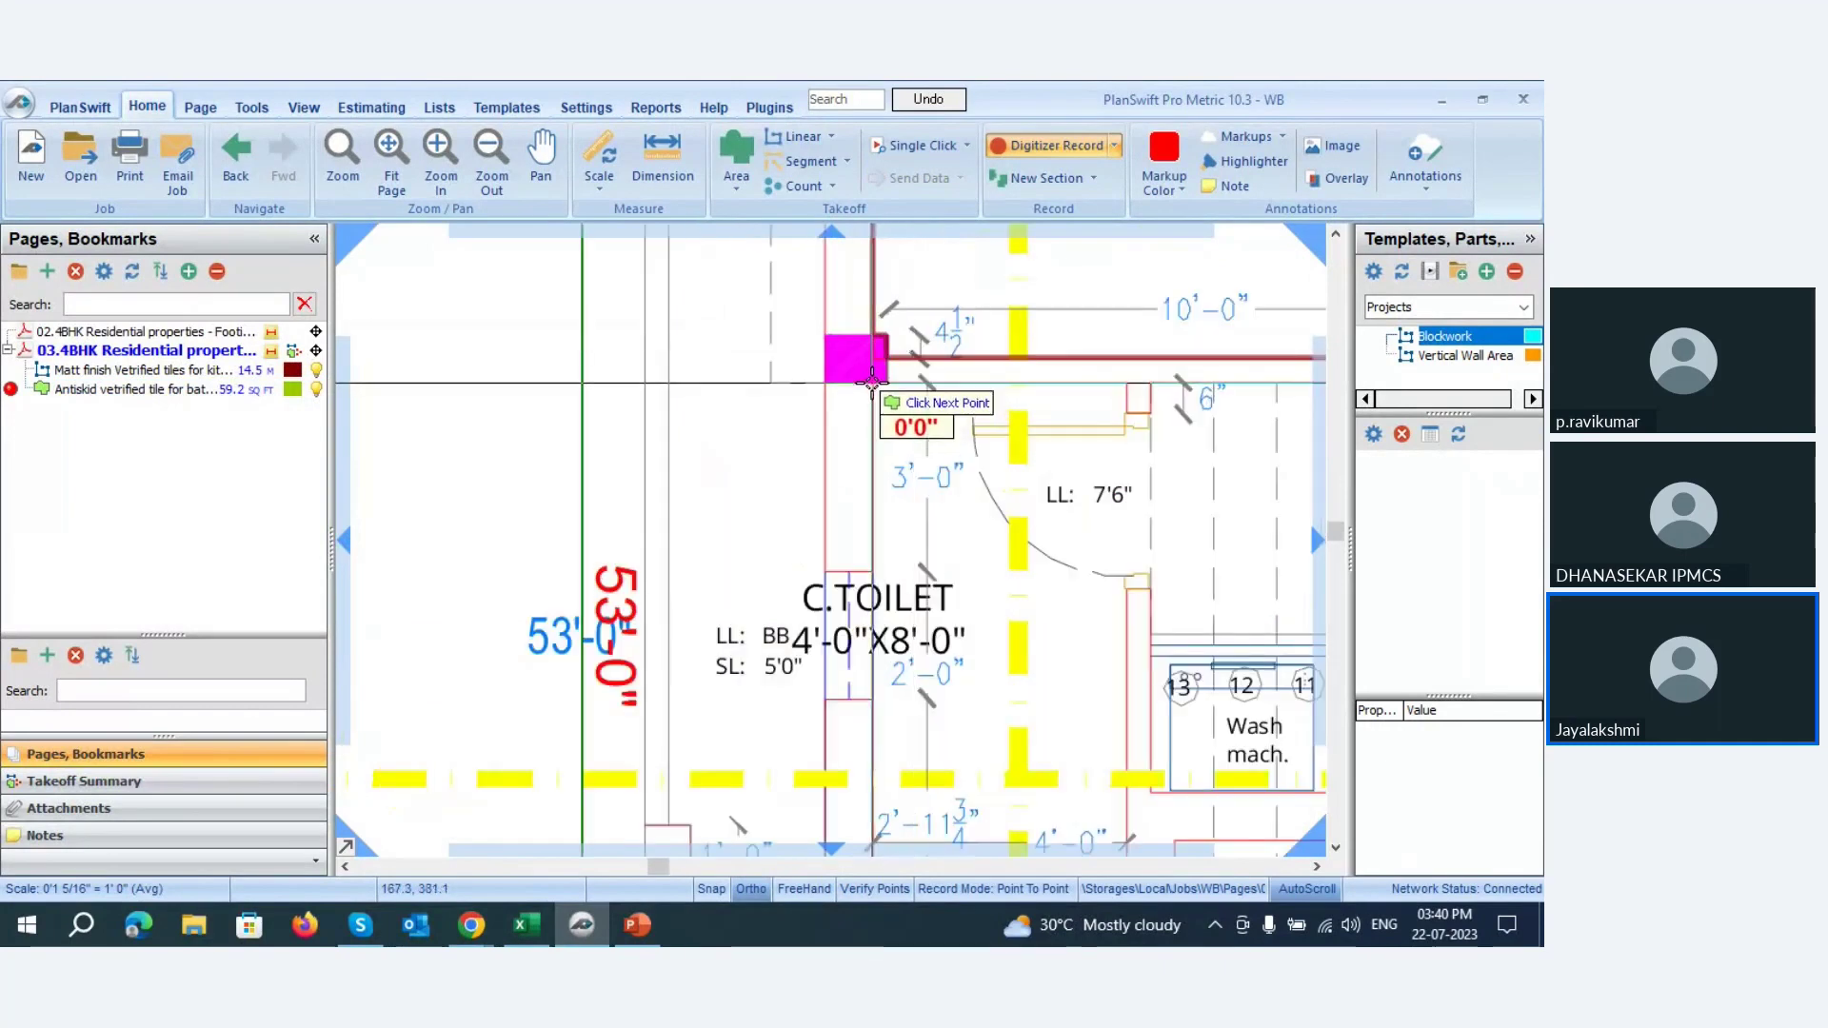
left_click(1126, 383)
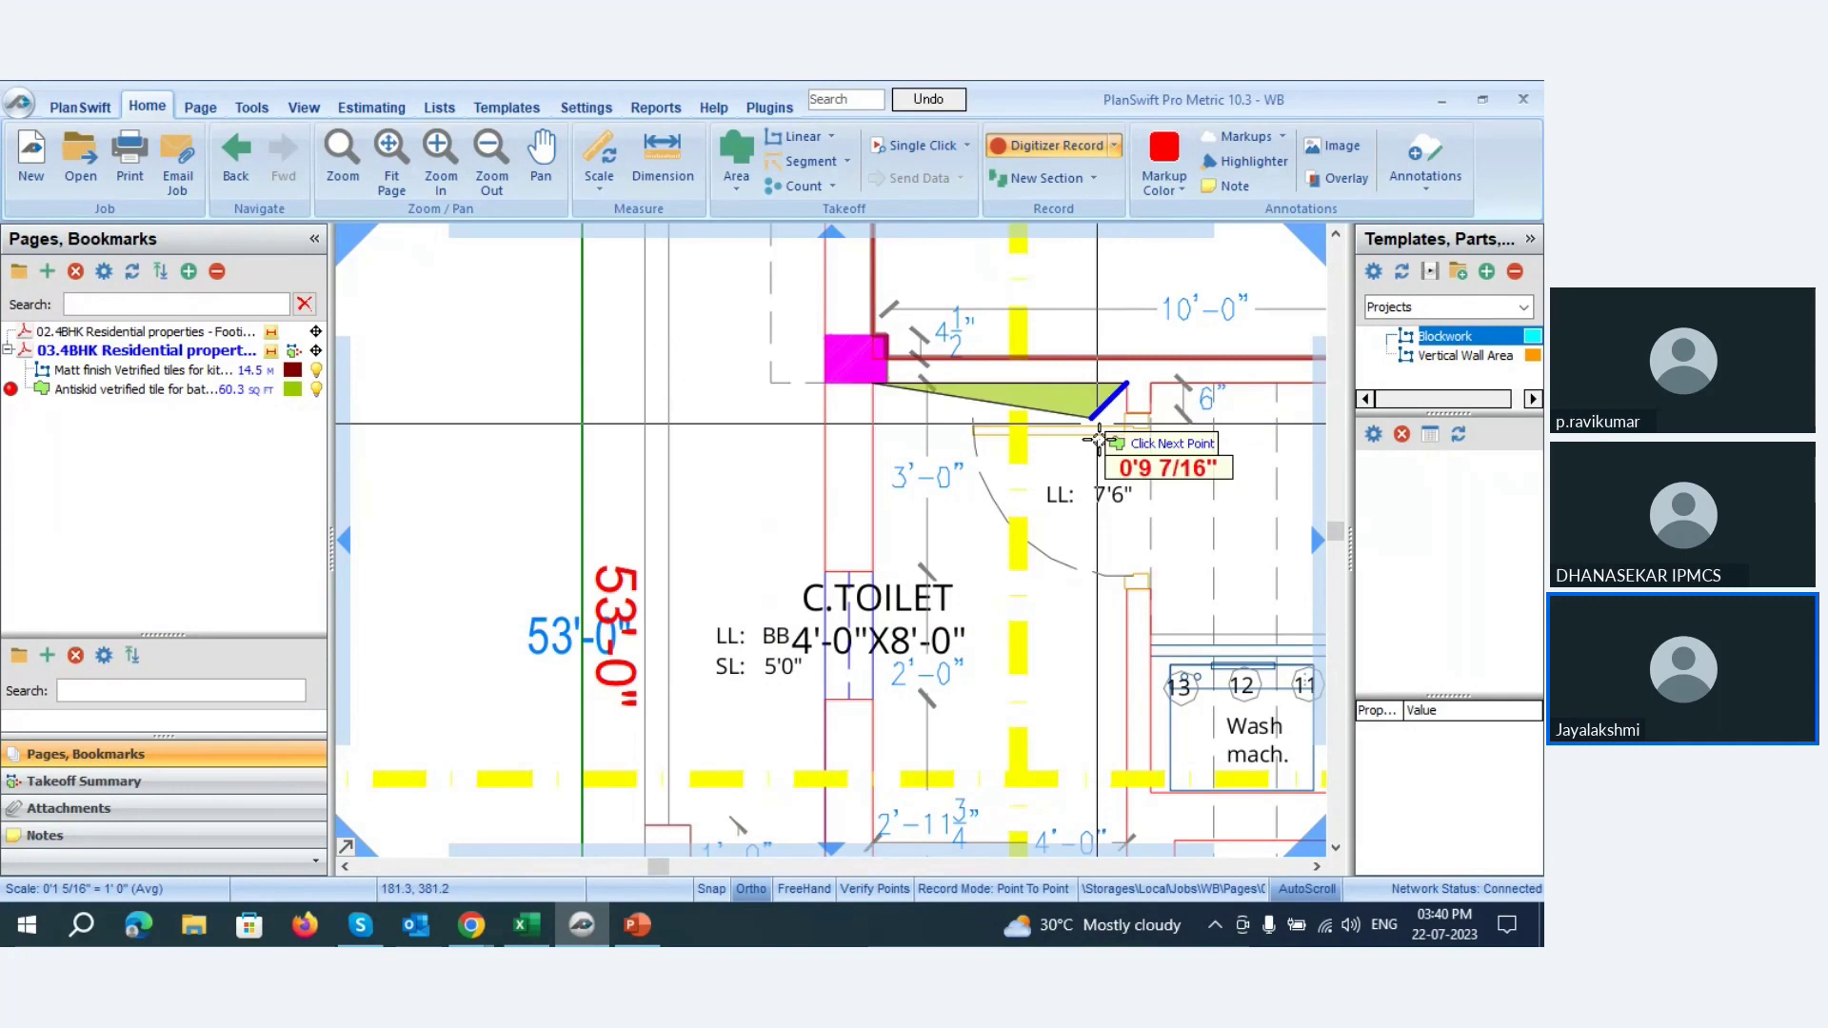
scroll(1114, 403, "down", 3)
scroll(1117, 631, "up", 3)
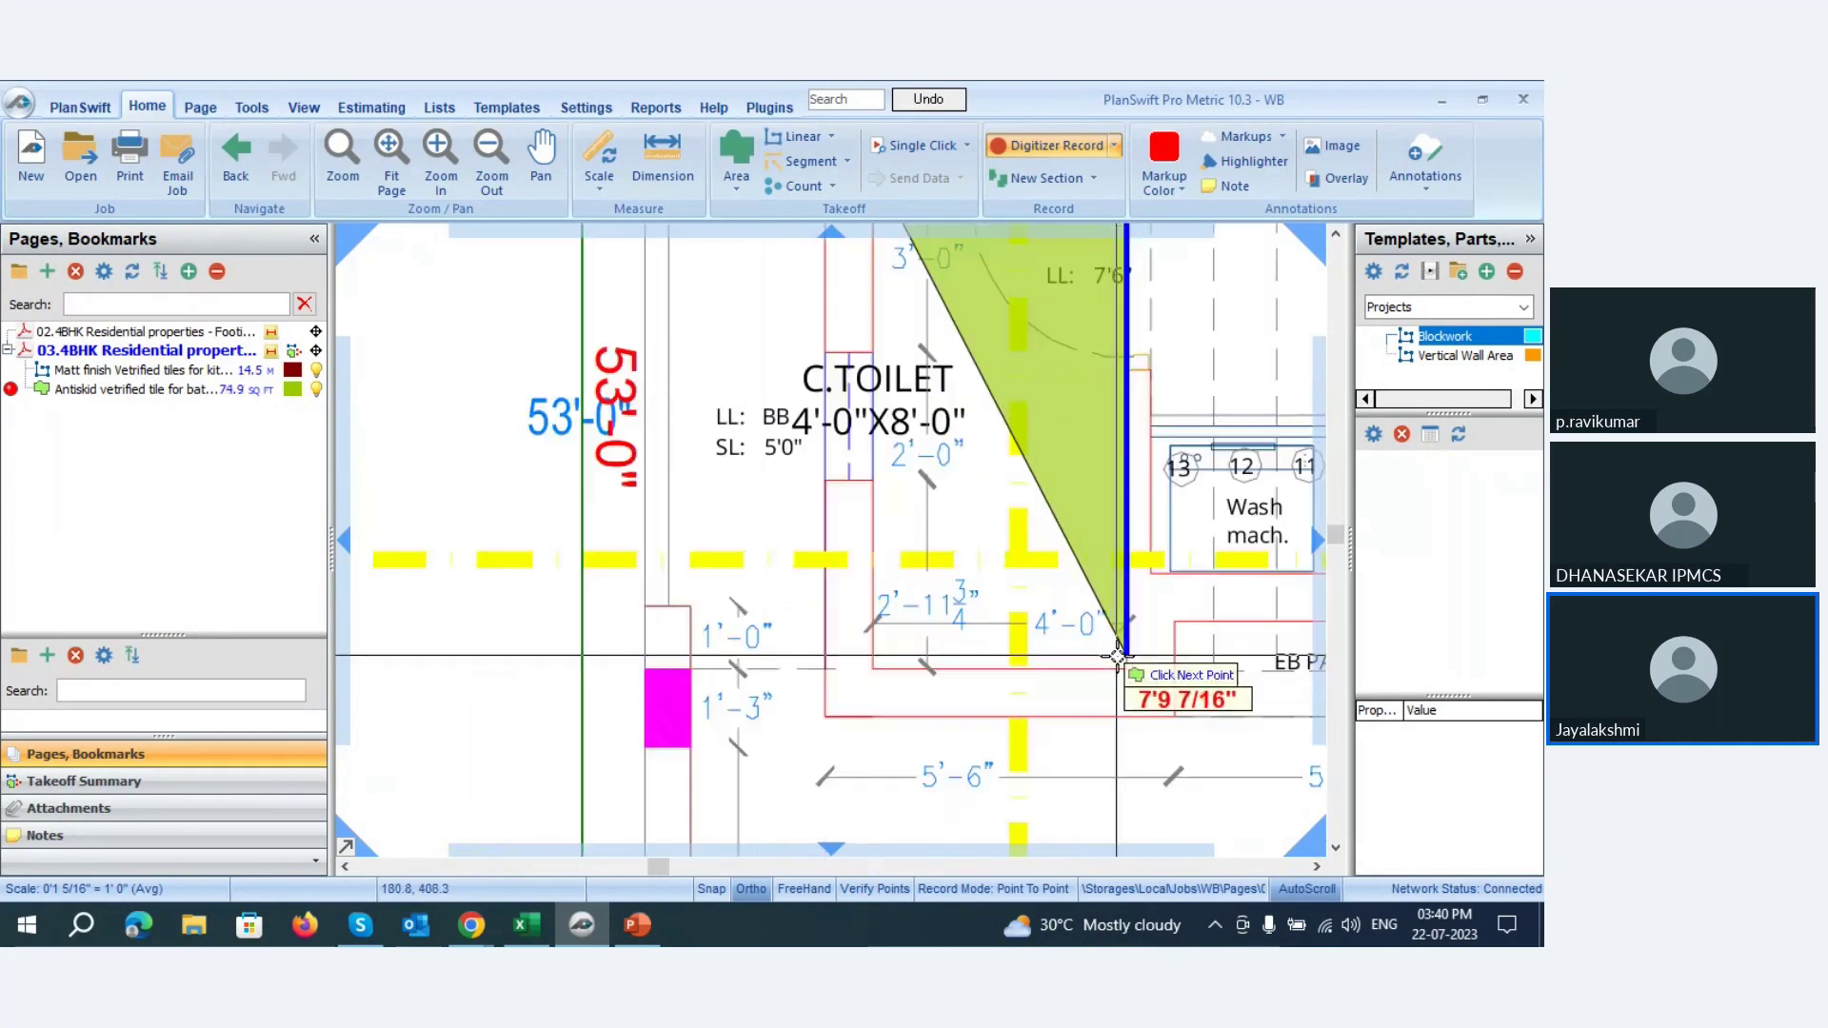
left_click(1126, 668)
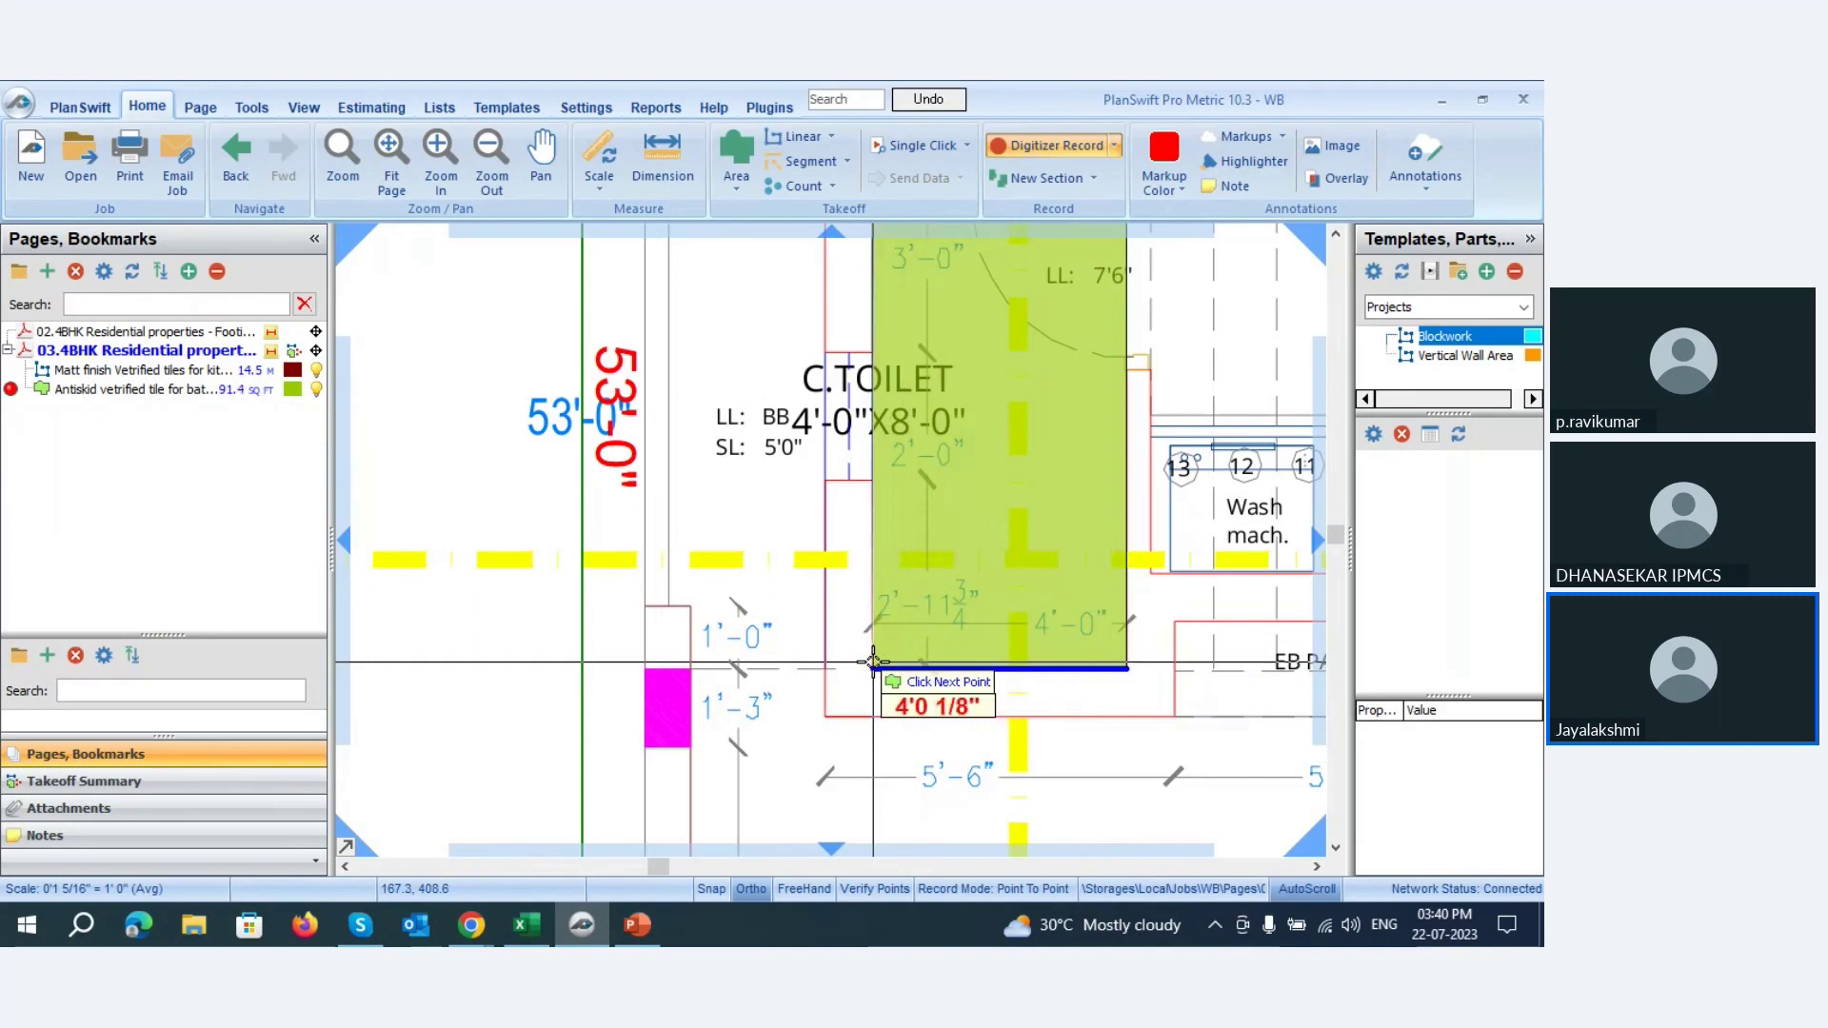
left_click(872, 667)
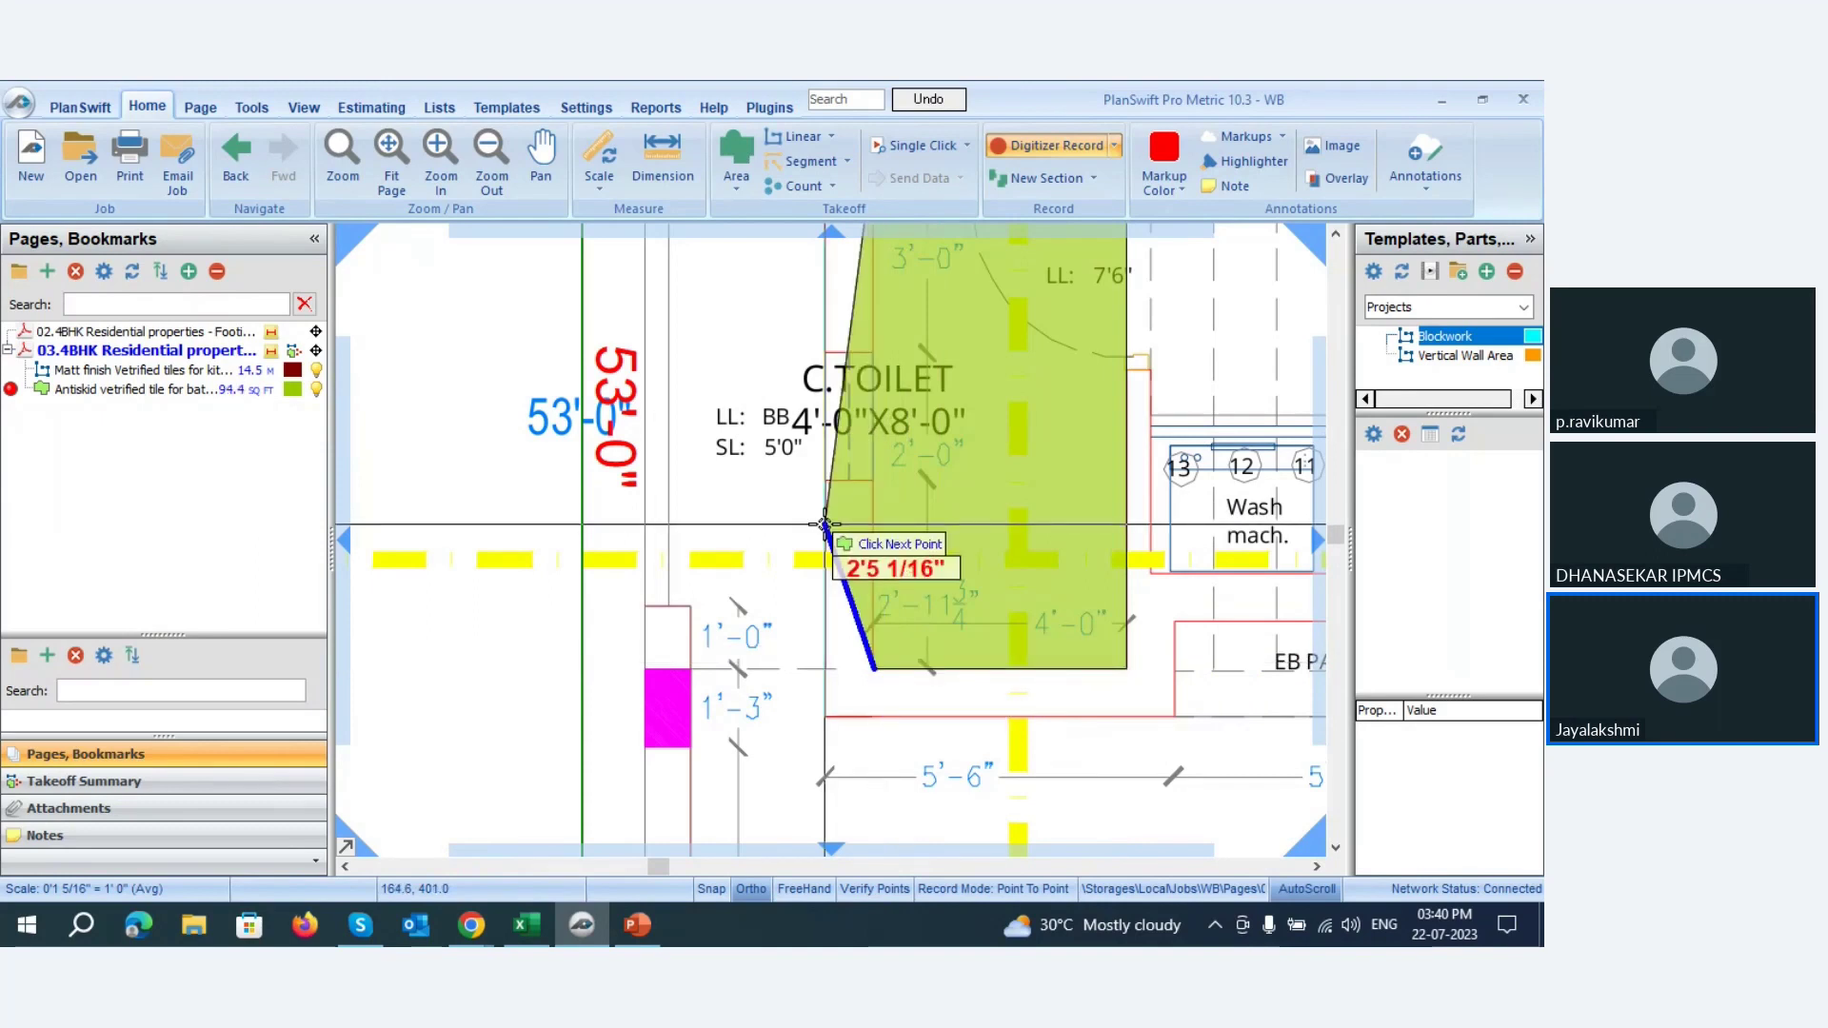
double_click(825, 523)
scroll(989, 475, "down", 2)
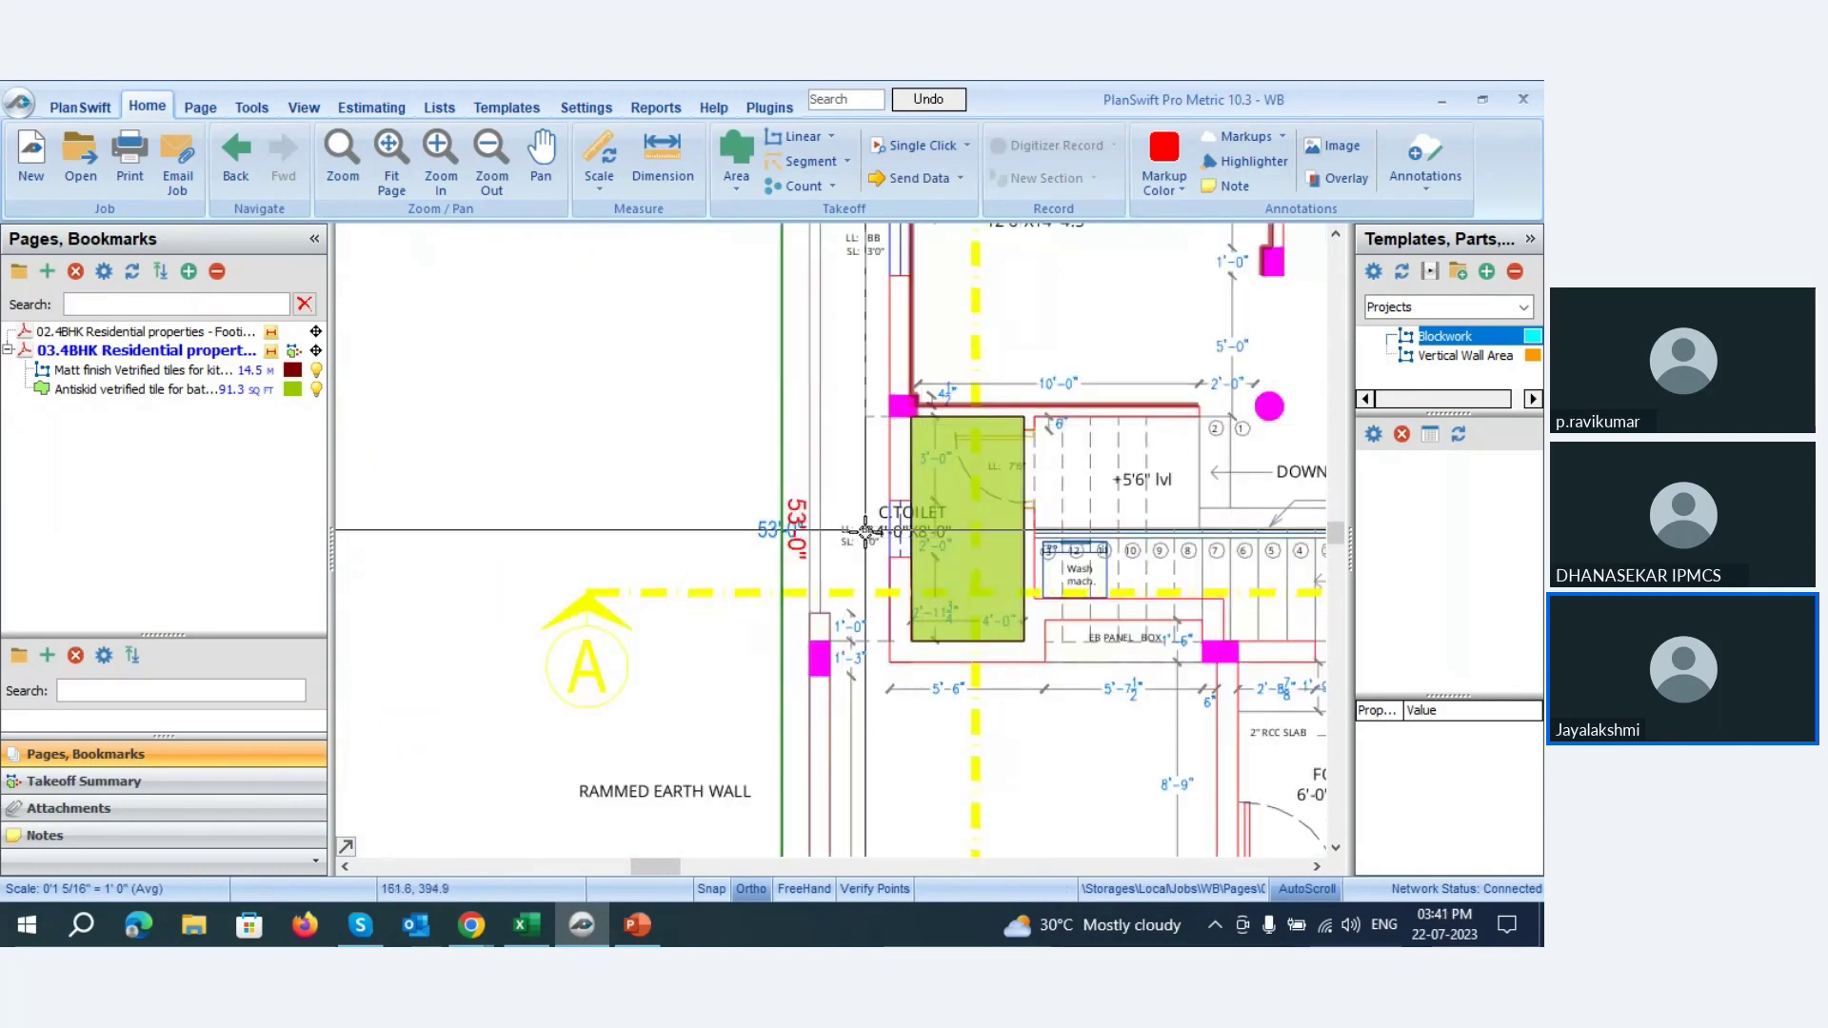
- Check the area, linear total and point count of the C.Toilet tile section on the plan
scroll(938, 569, "down", 2)
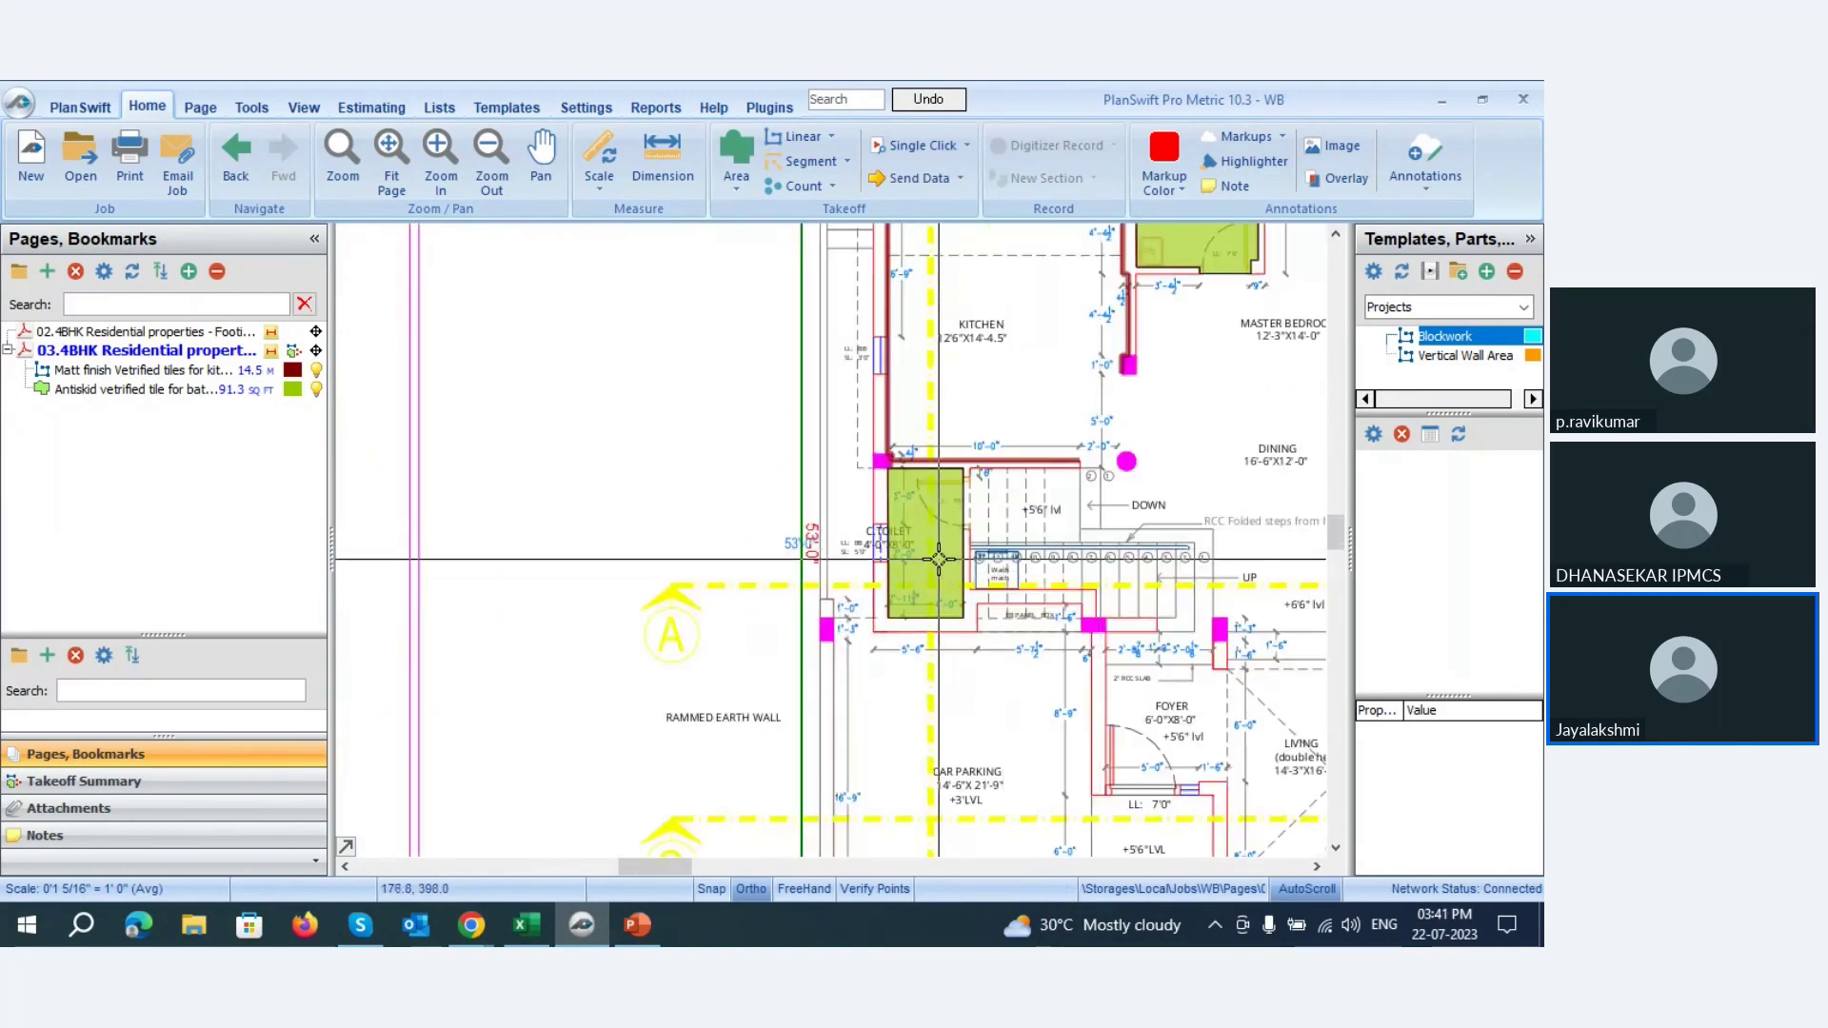
mouse_move(938, 560)
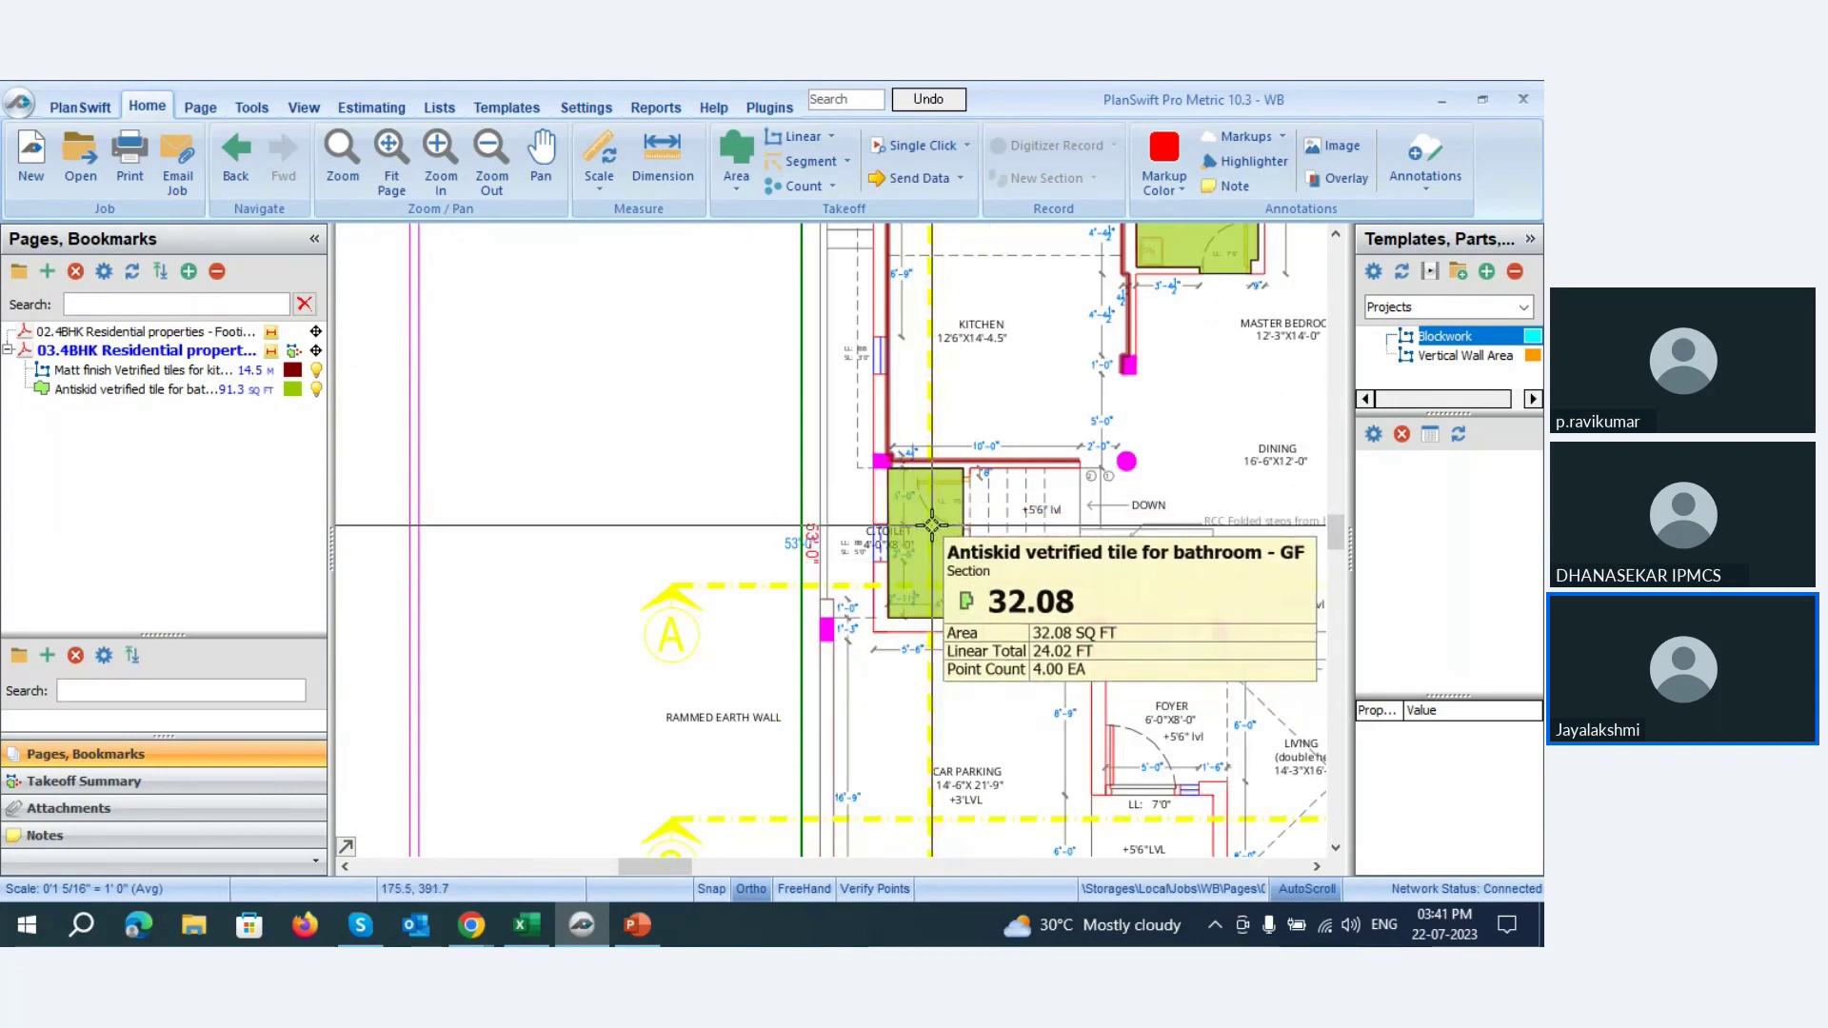
scroll(1032, 404, "down", 5)
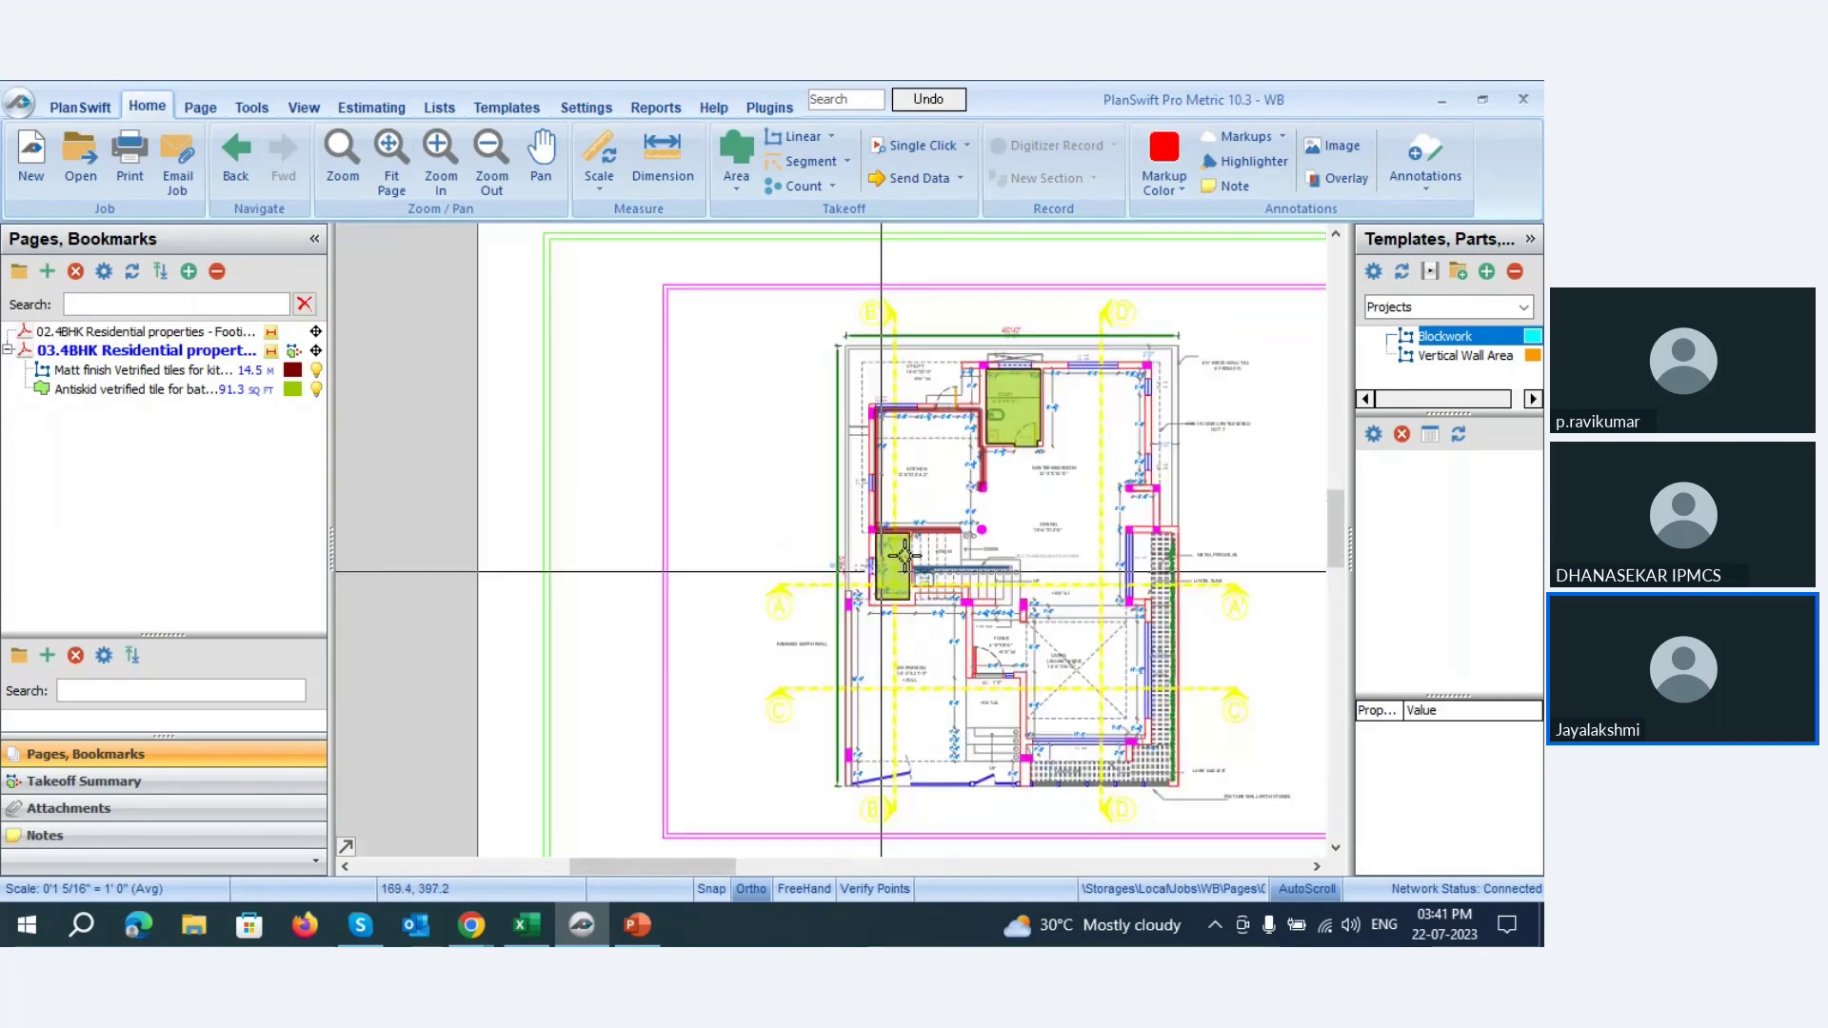
mouse_move(1033, 404)
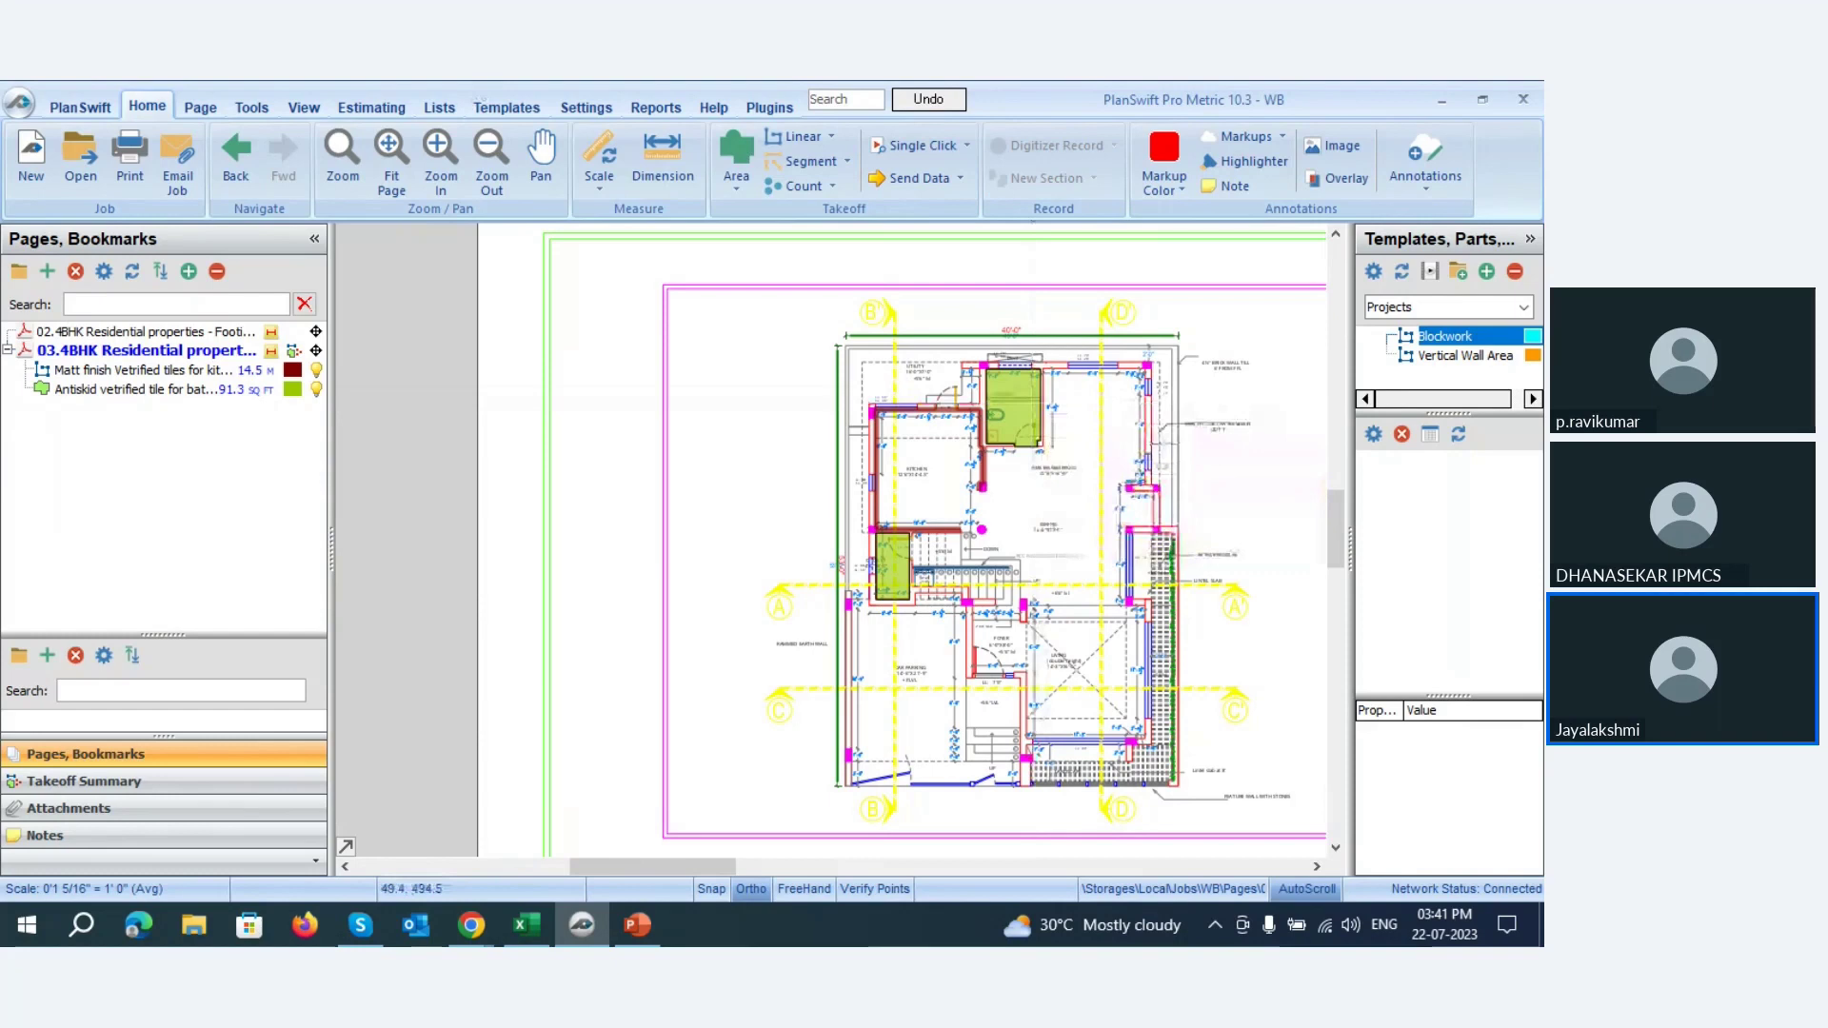
- Review the quantities of the Skirting and Flooring items in the takeoff summary
left_click(94, 785)
left_click(132, 376)
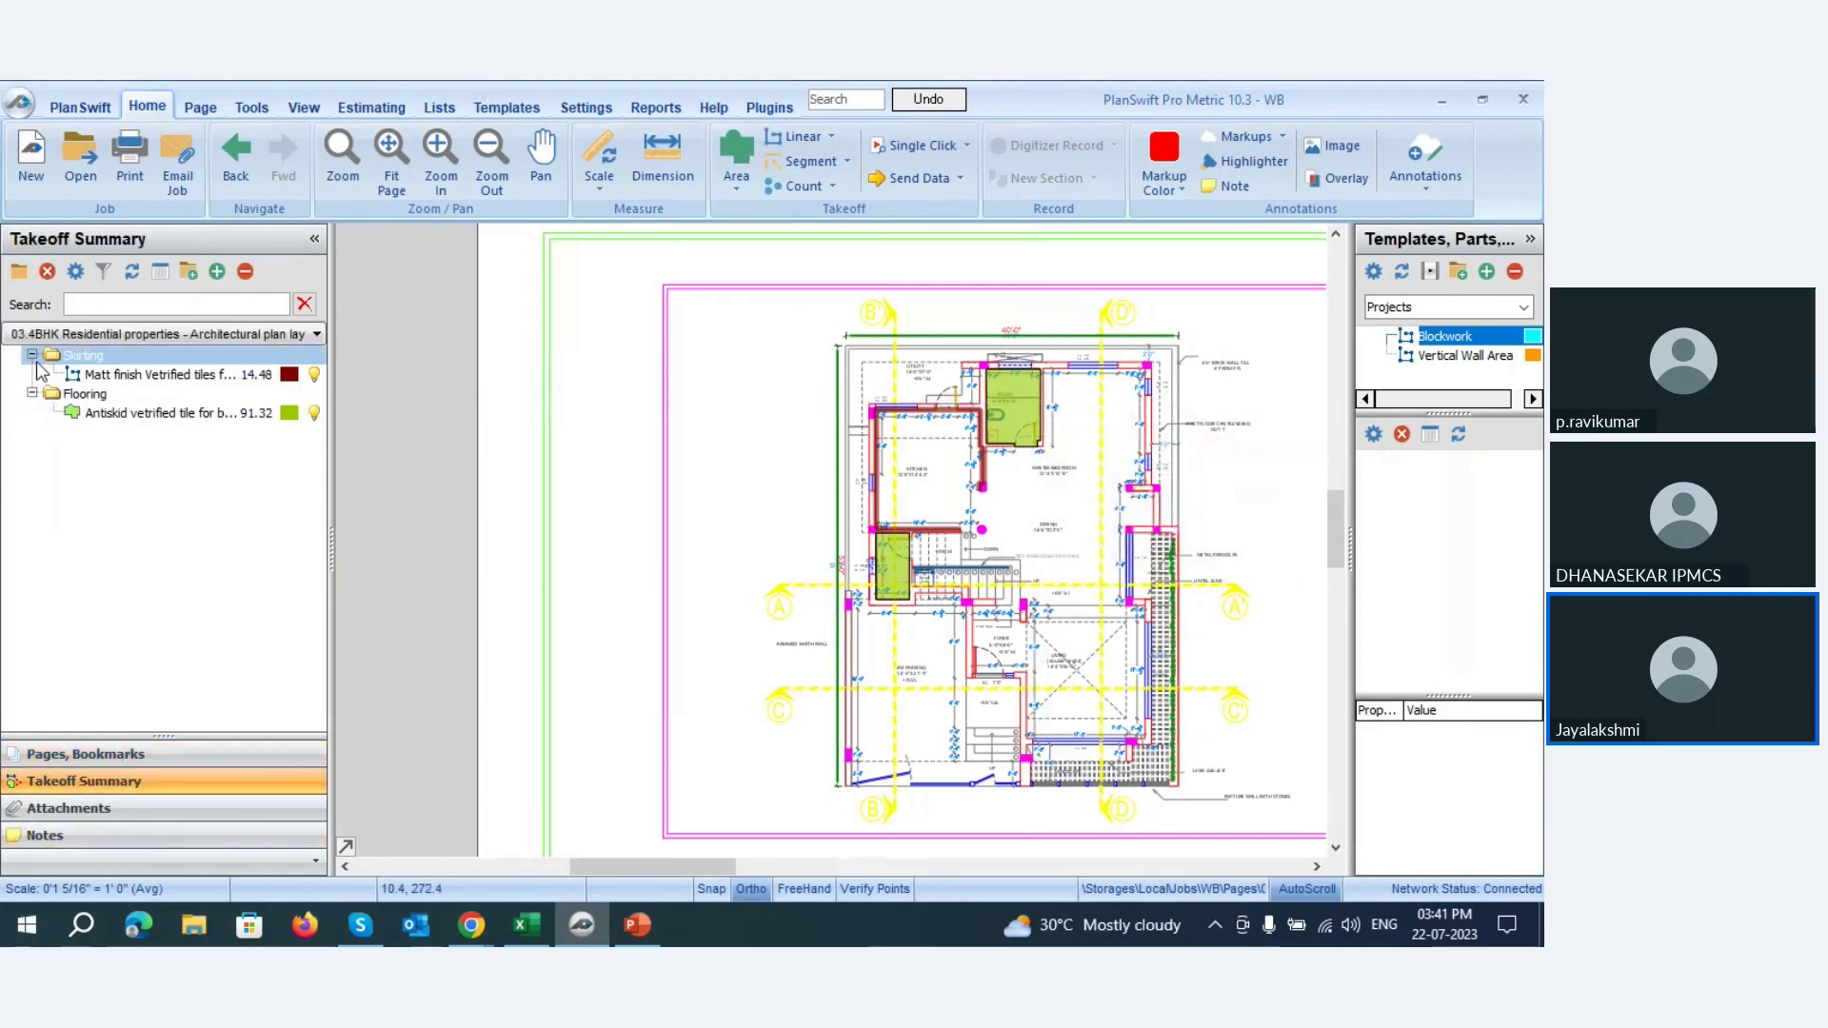
left_click(137, 416)
left_click(144, 372)
left_click(147, 416)
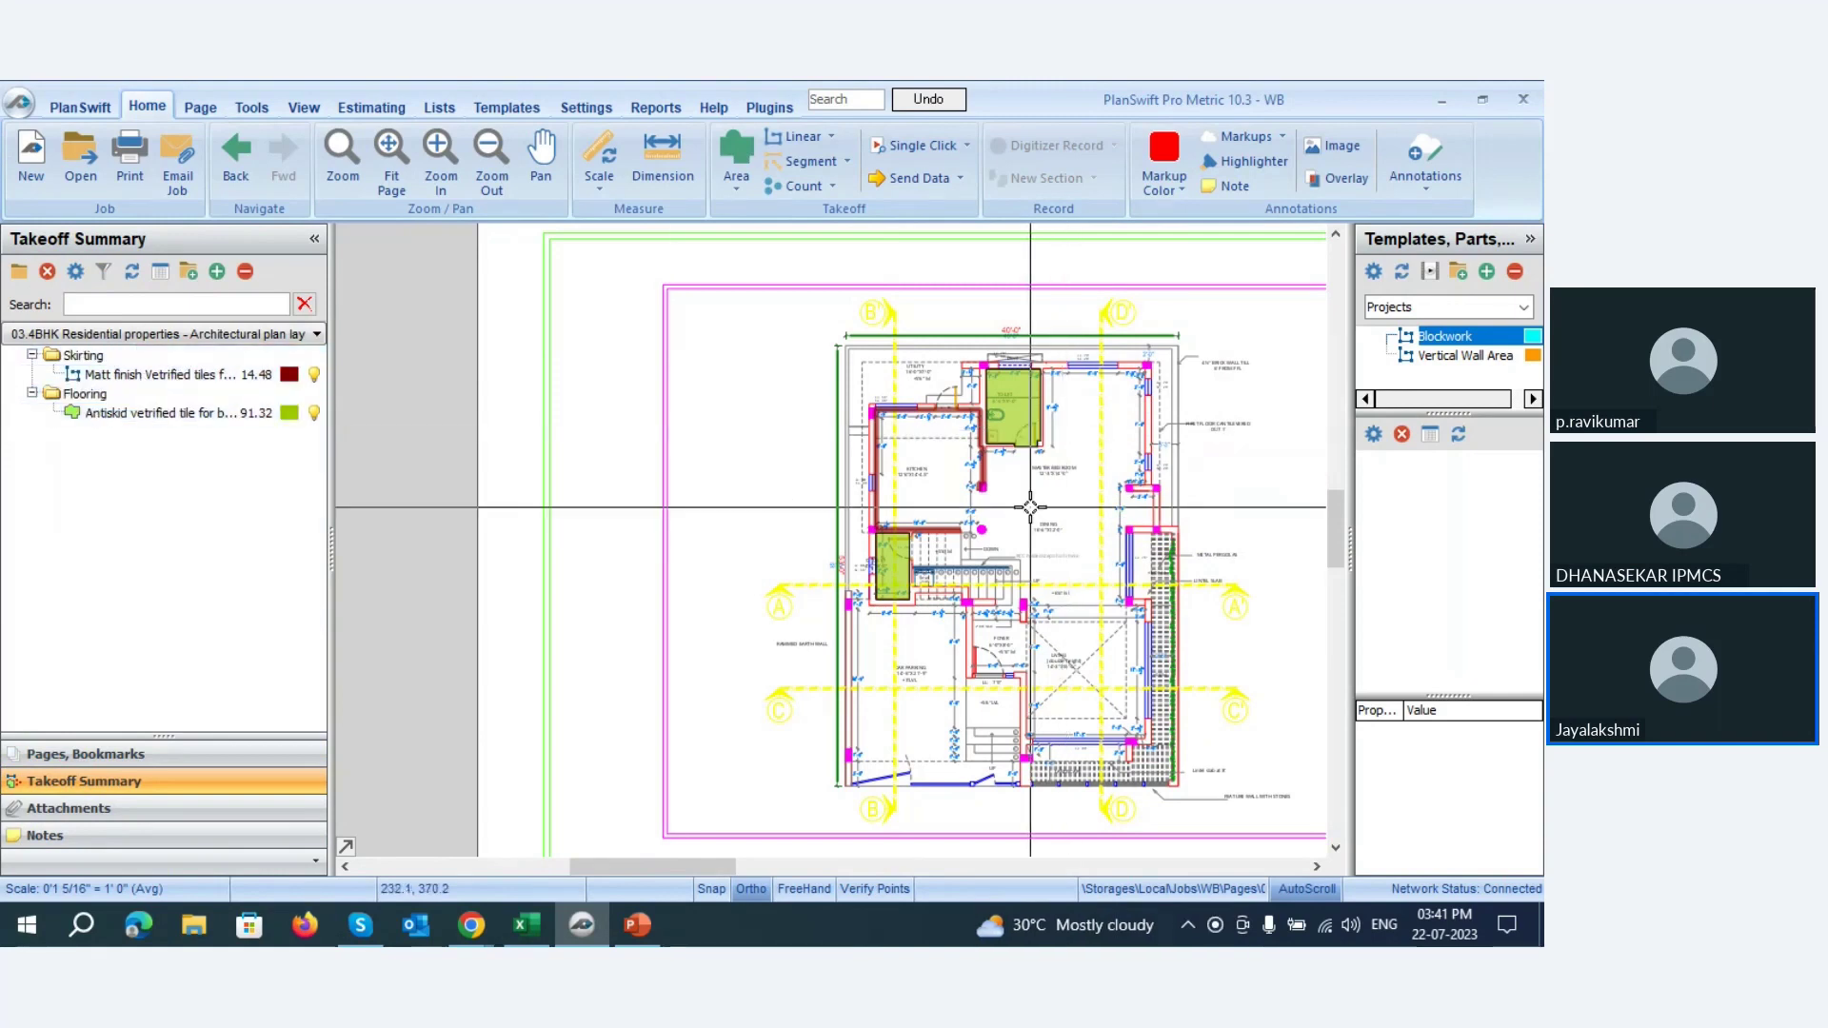
scroll(1030, 507, "up", 3)
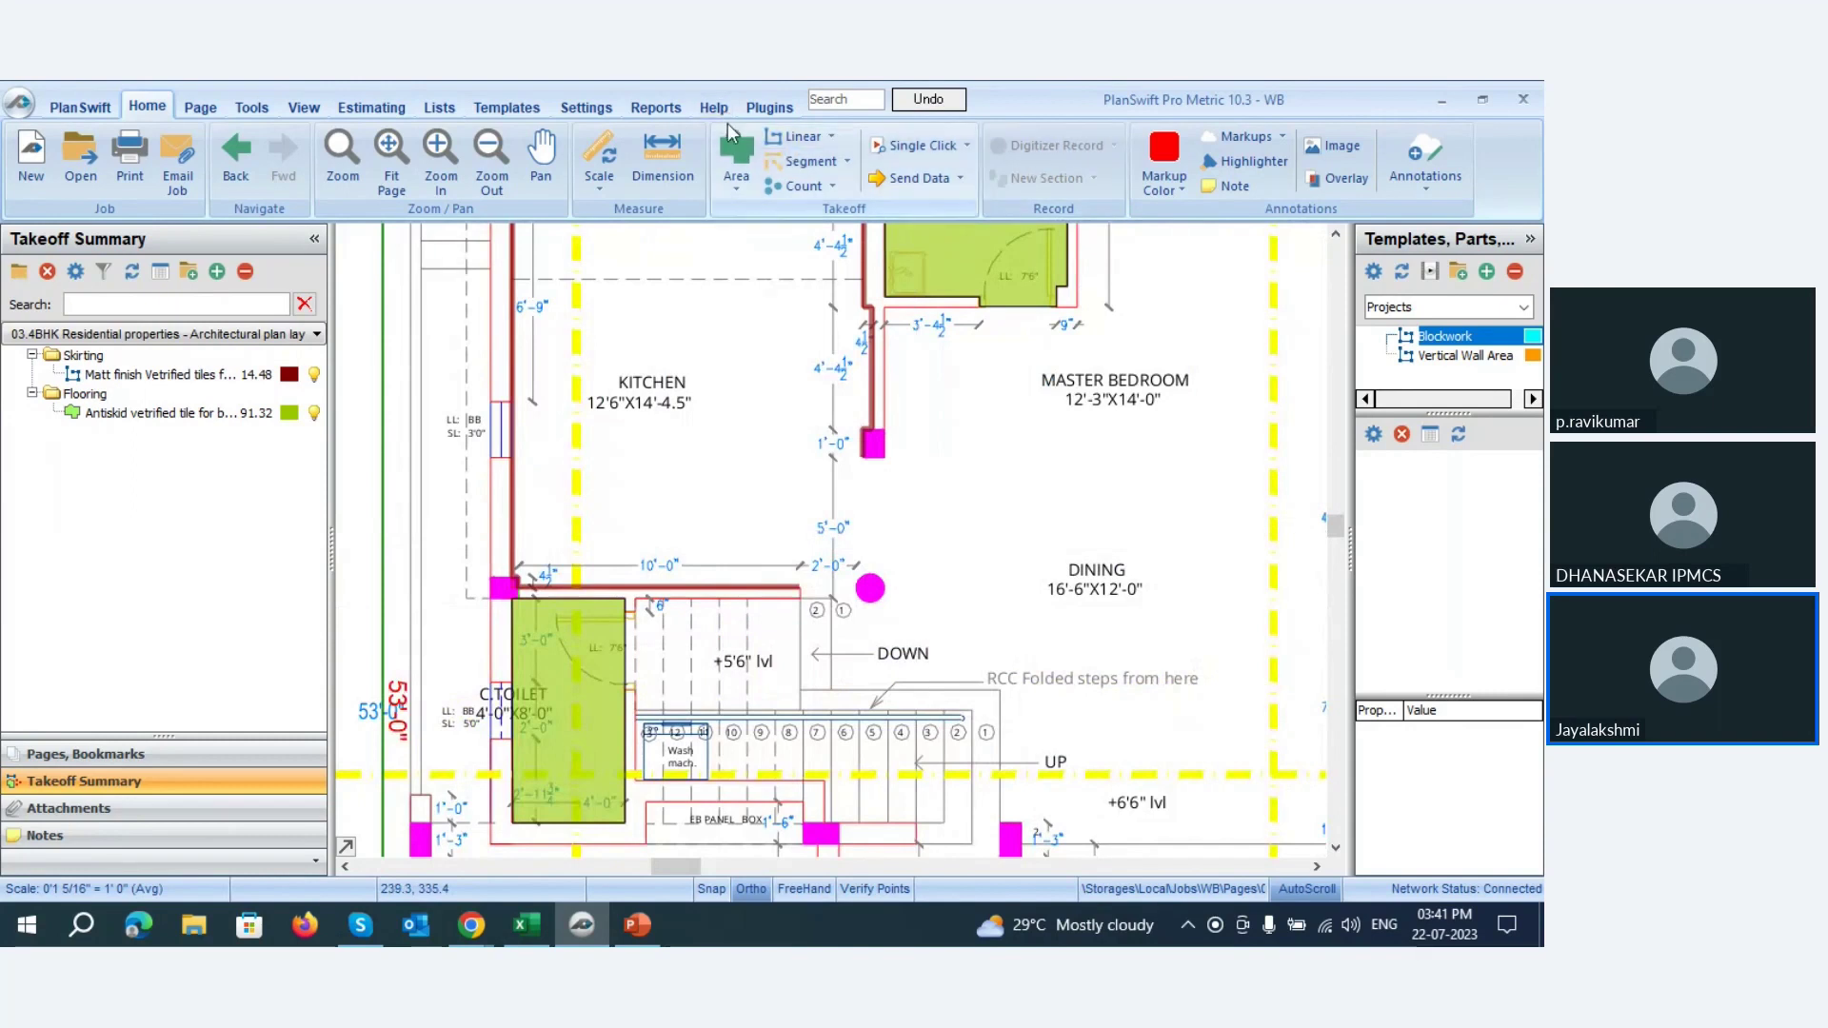
left_click(744, 186)
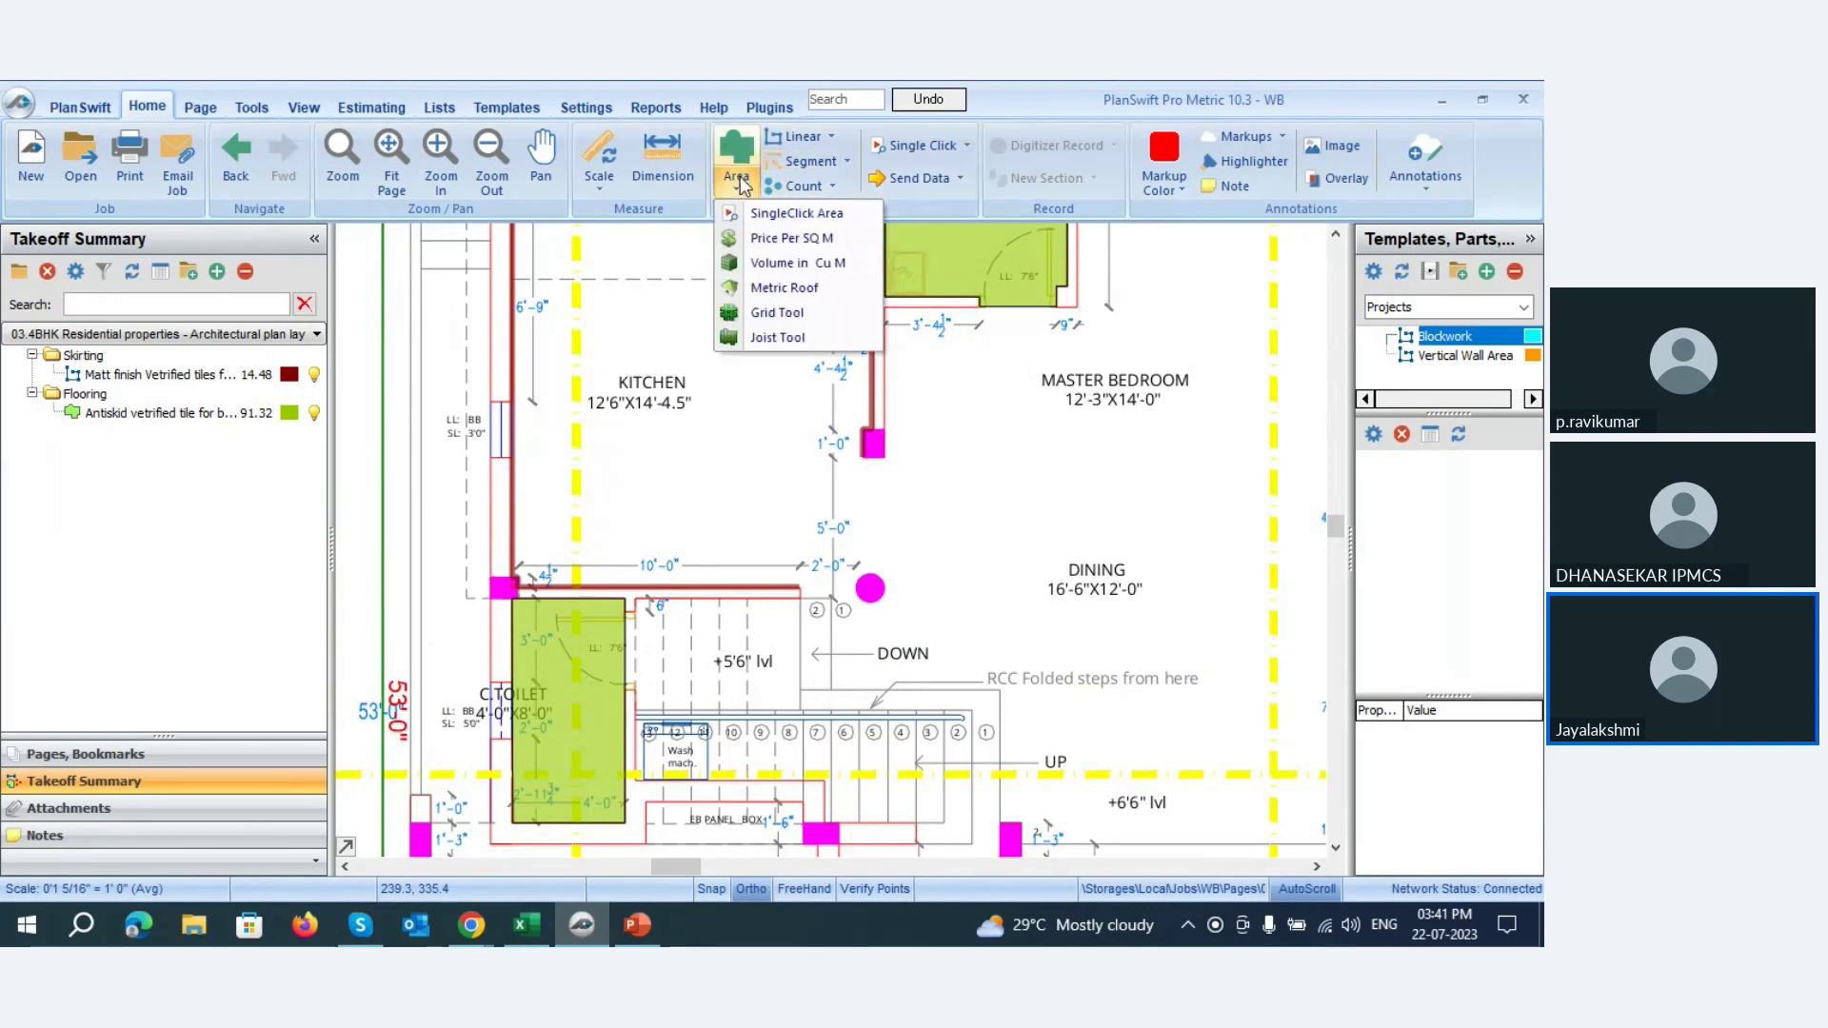
left_click(804, 266)
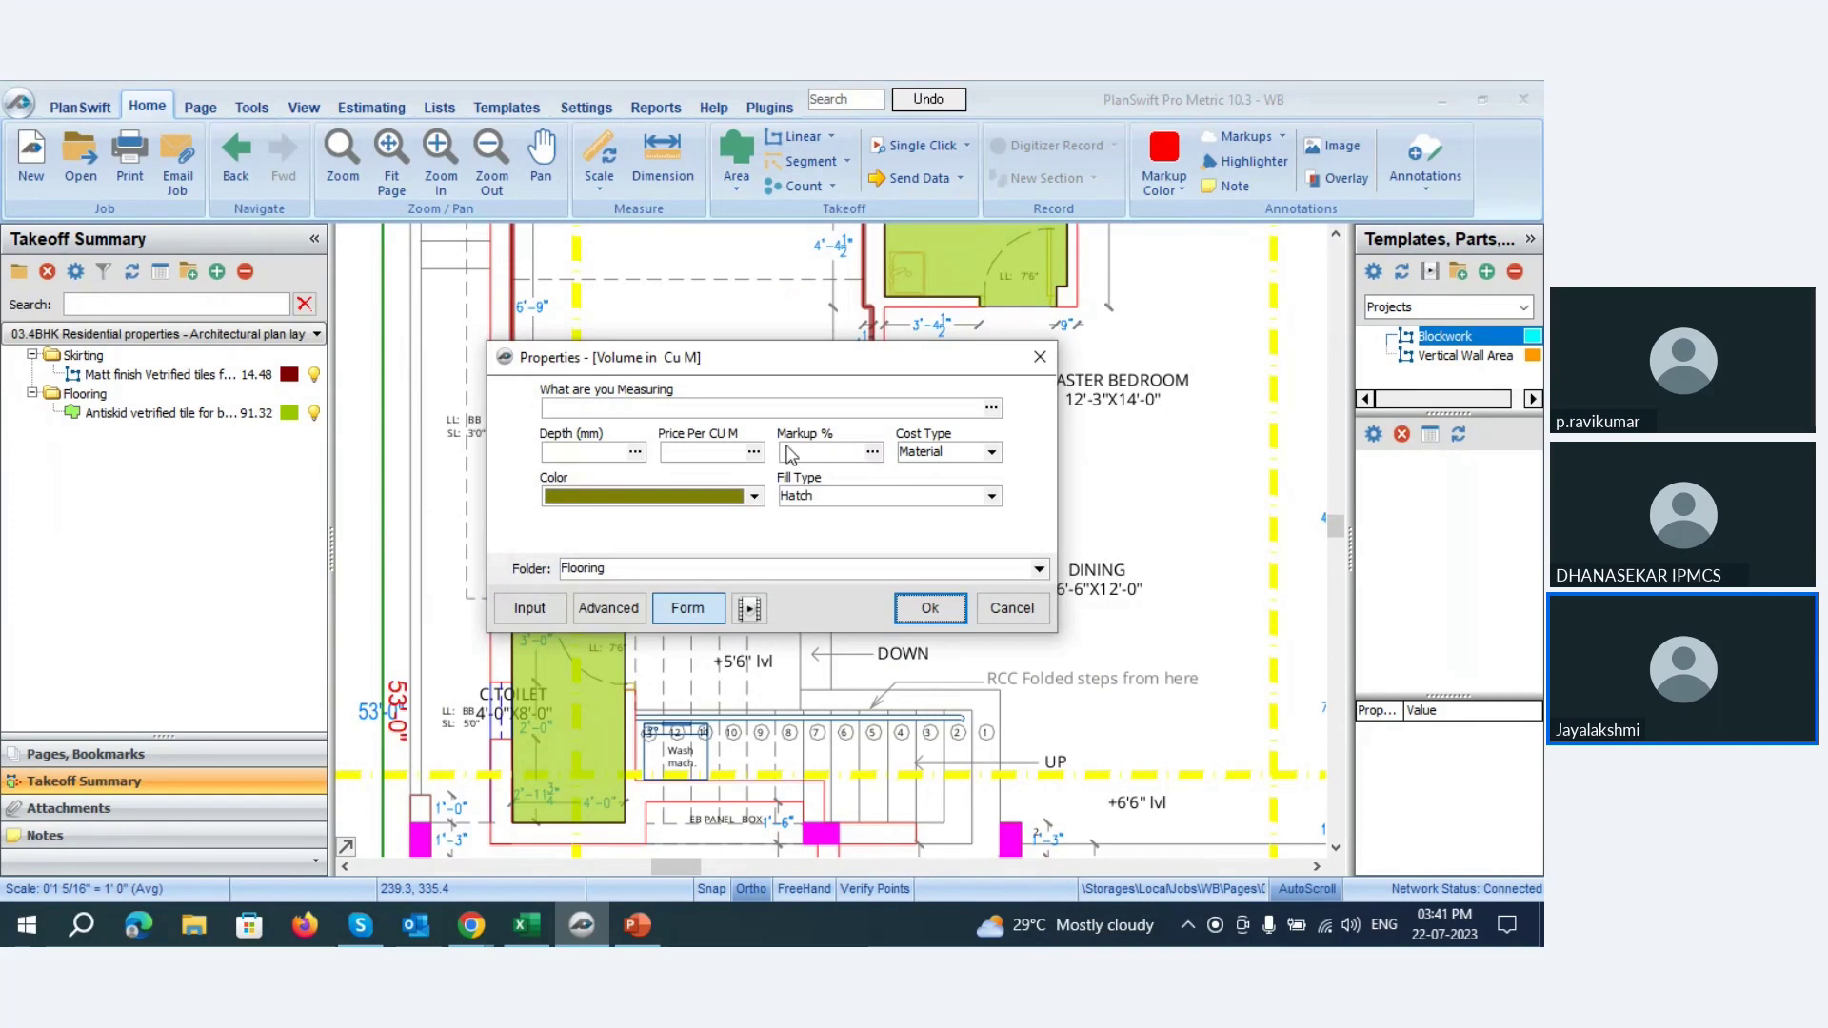
left_click(1036, 360)
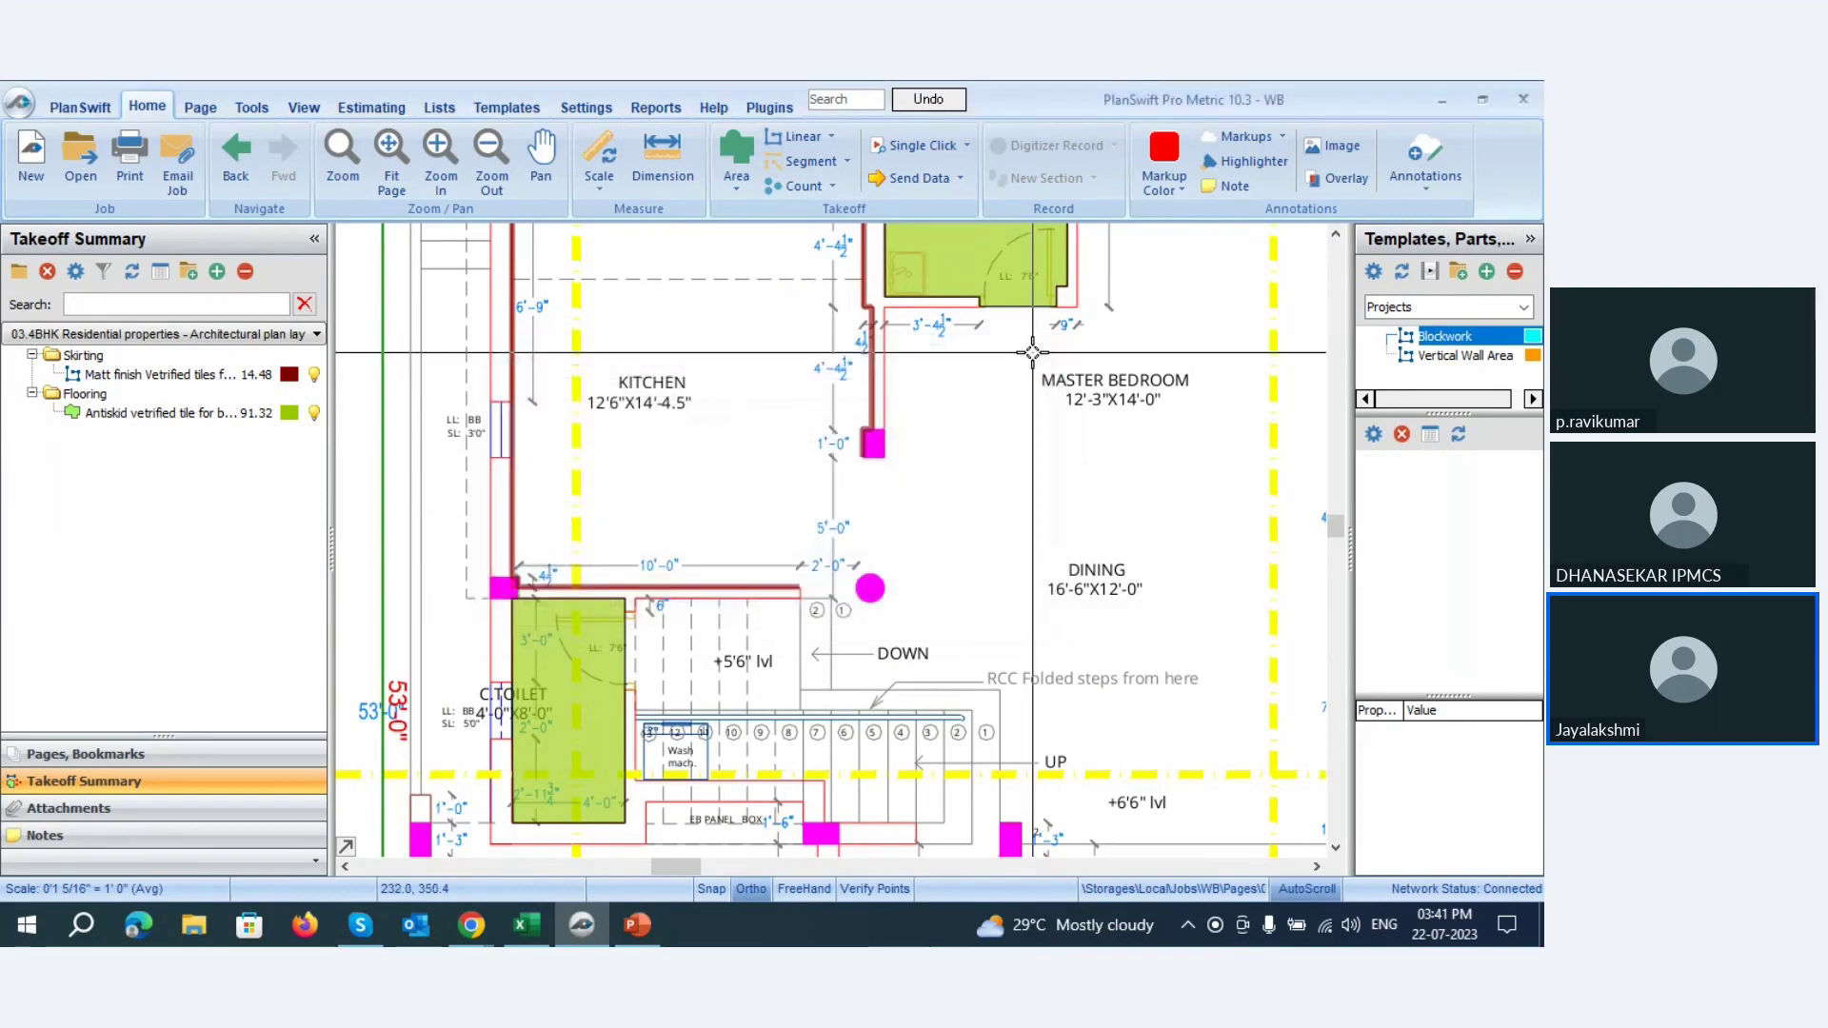
- Open the 02.4BHK Residential properties page with the footing column layout, at the plan showing the F1, F2 and F3 footings
left_click(133, 755)
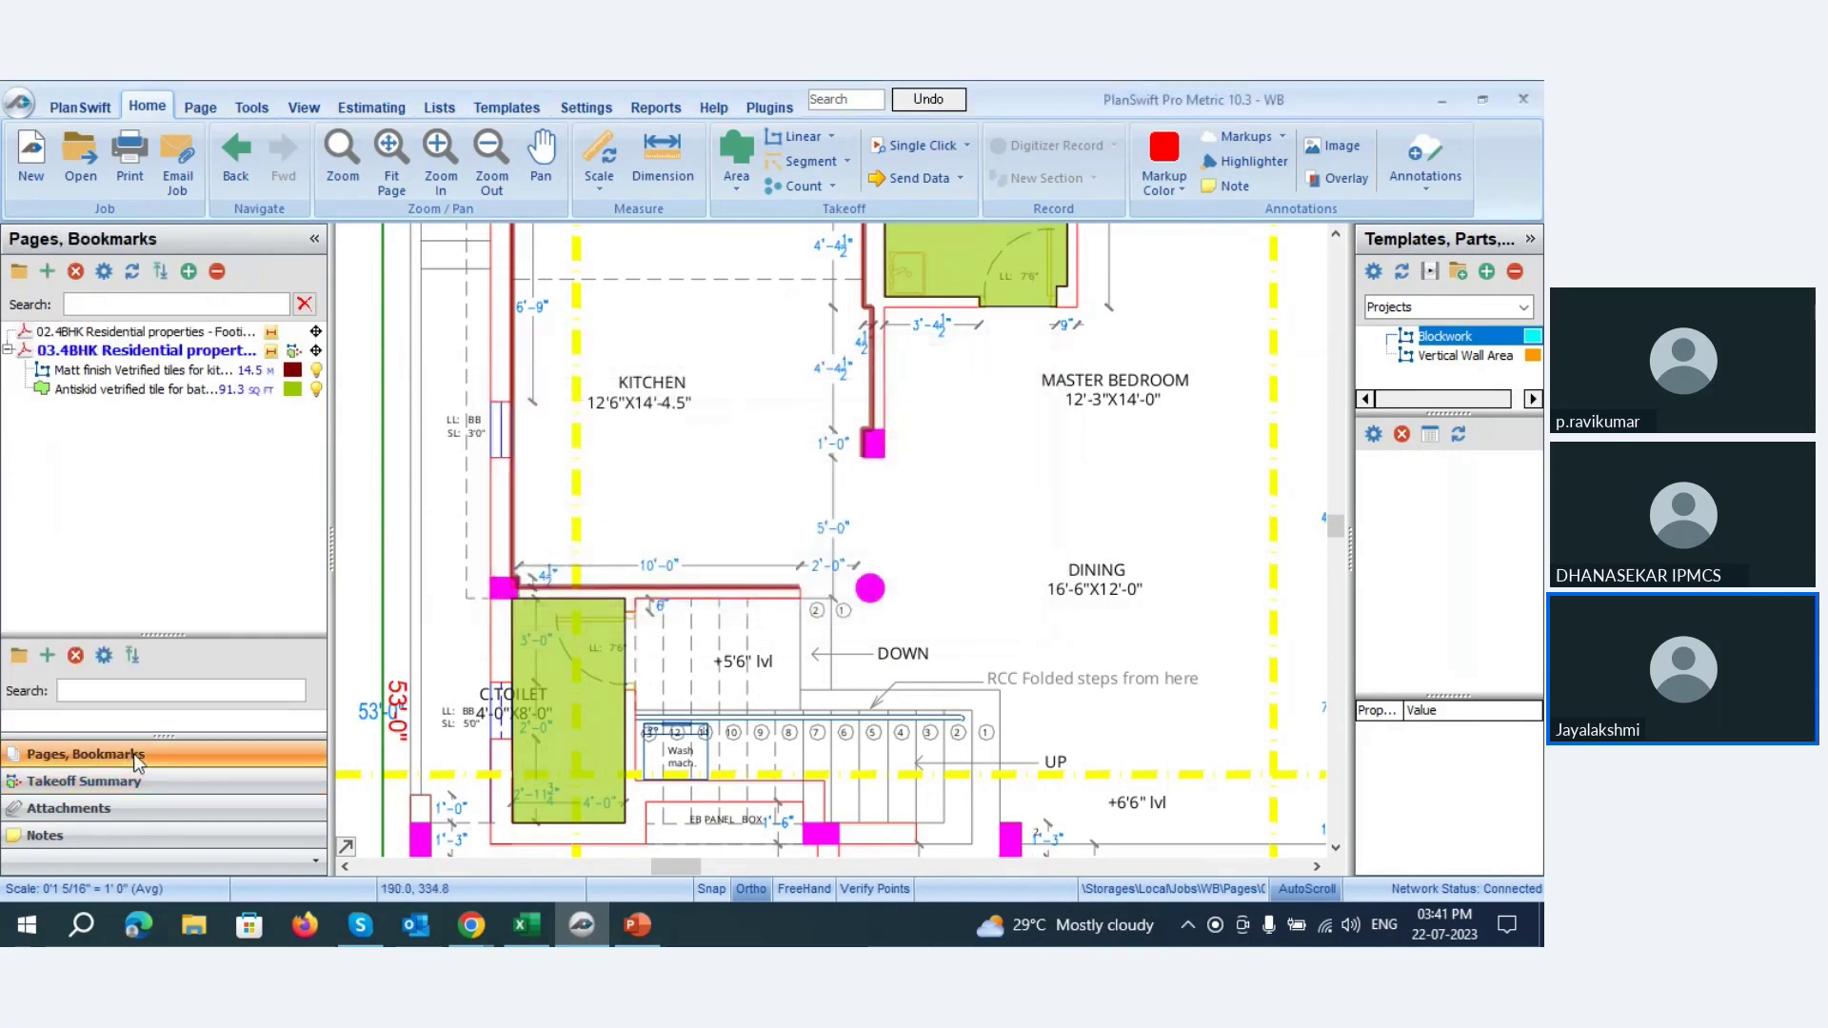
left_click(105, 352)
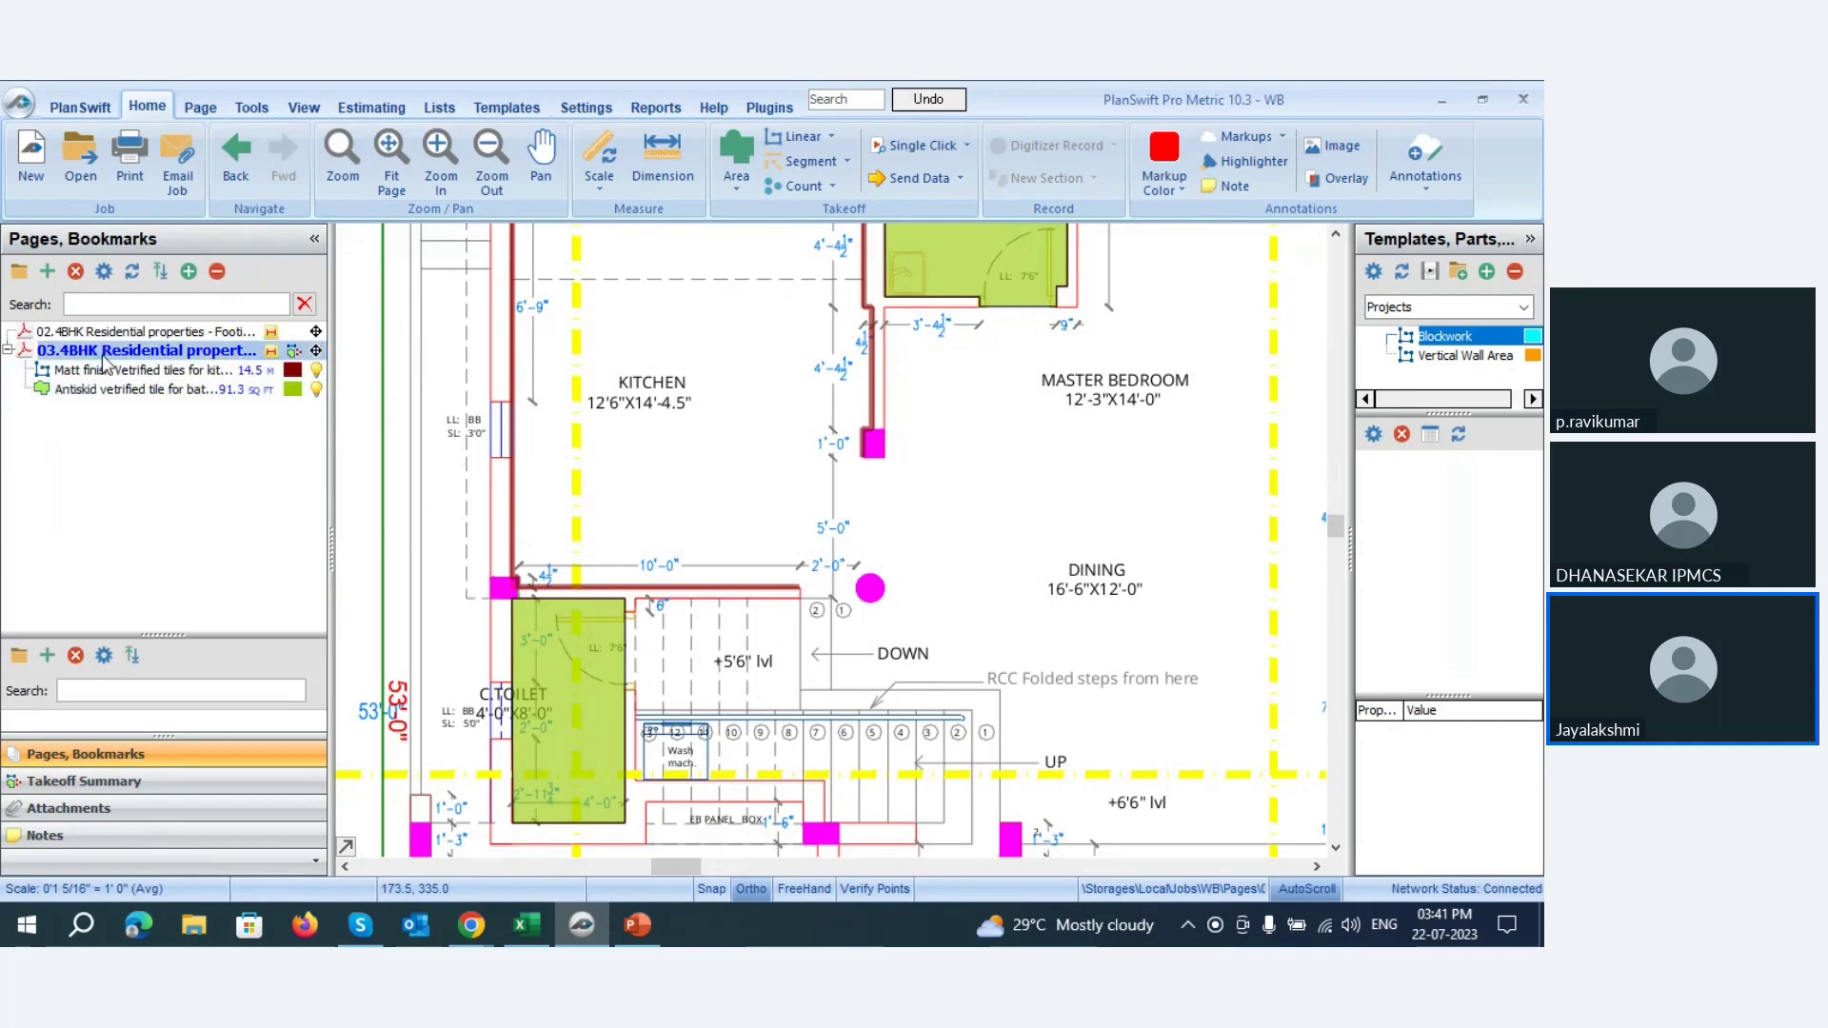
left_click(105, 335)
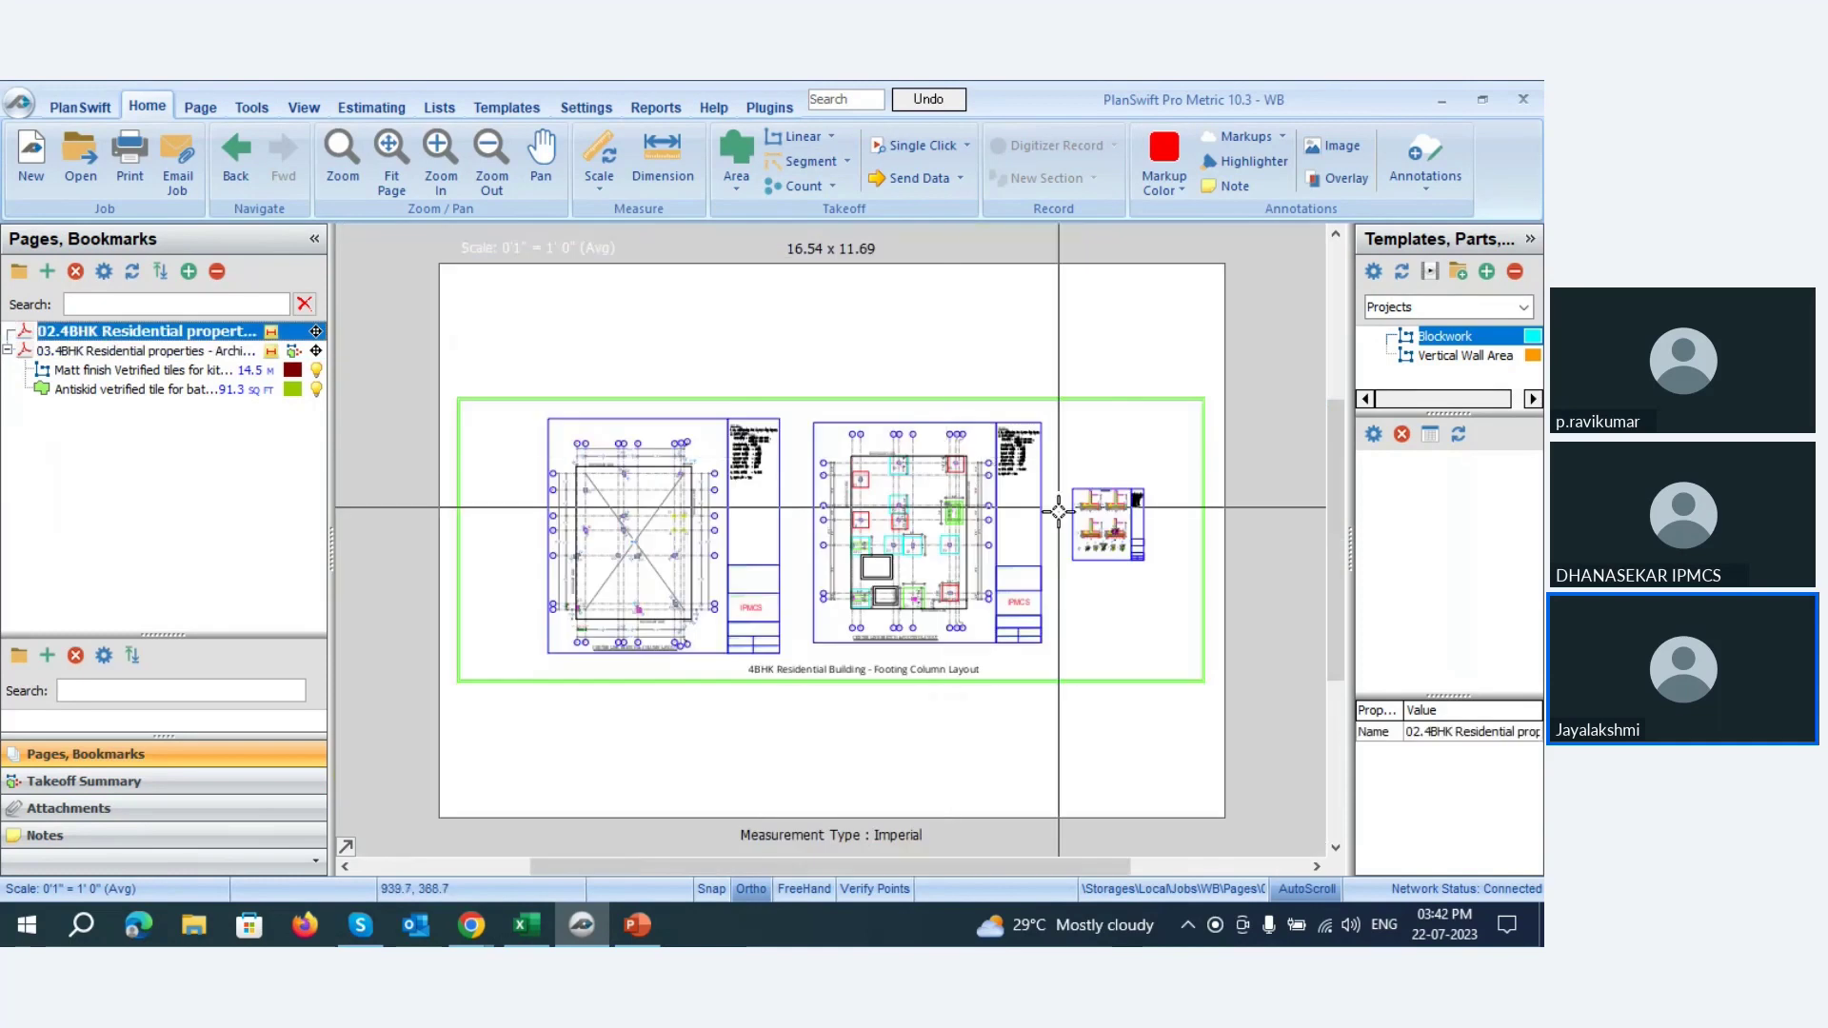
scroll(978, 523, "up", 5)
scroll(978, 523, "down", 2)
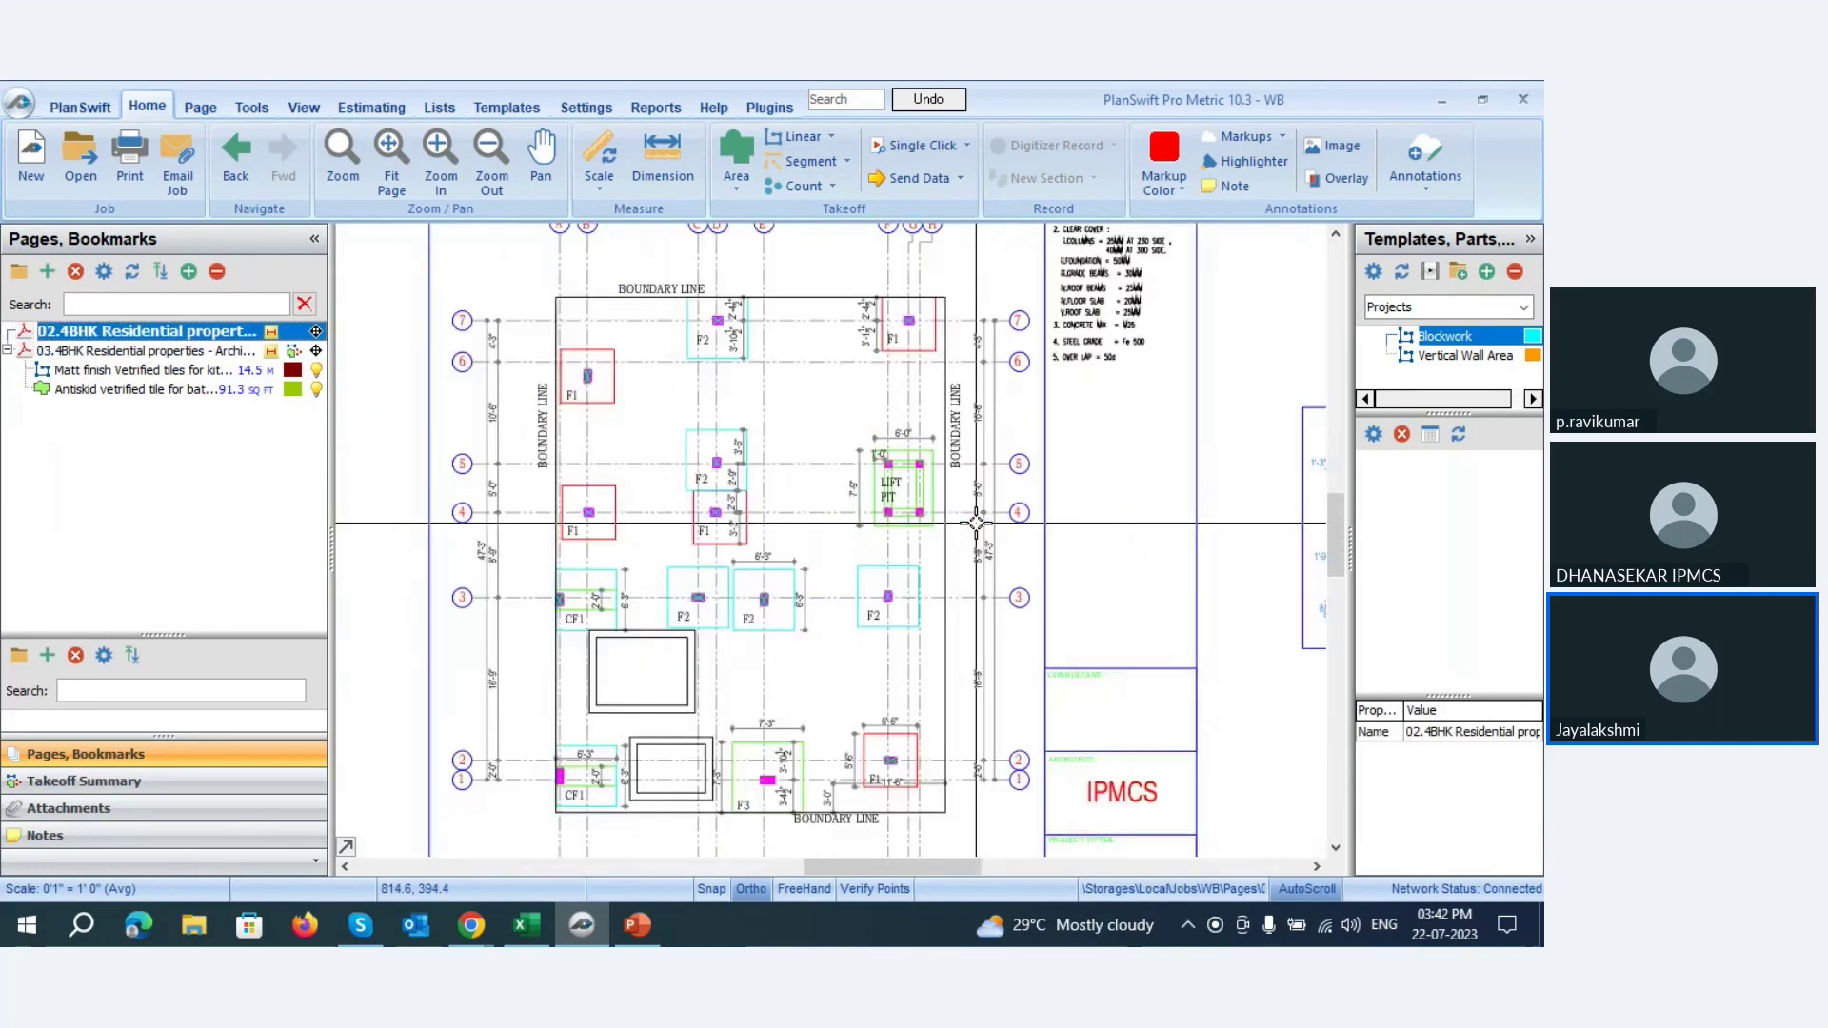
- Create a Volume in Cu M takeoff named "Footing F1" with depth 127 mm in a new folder RCC, and start recording
left_click(740, 183)
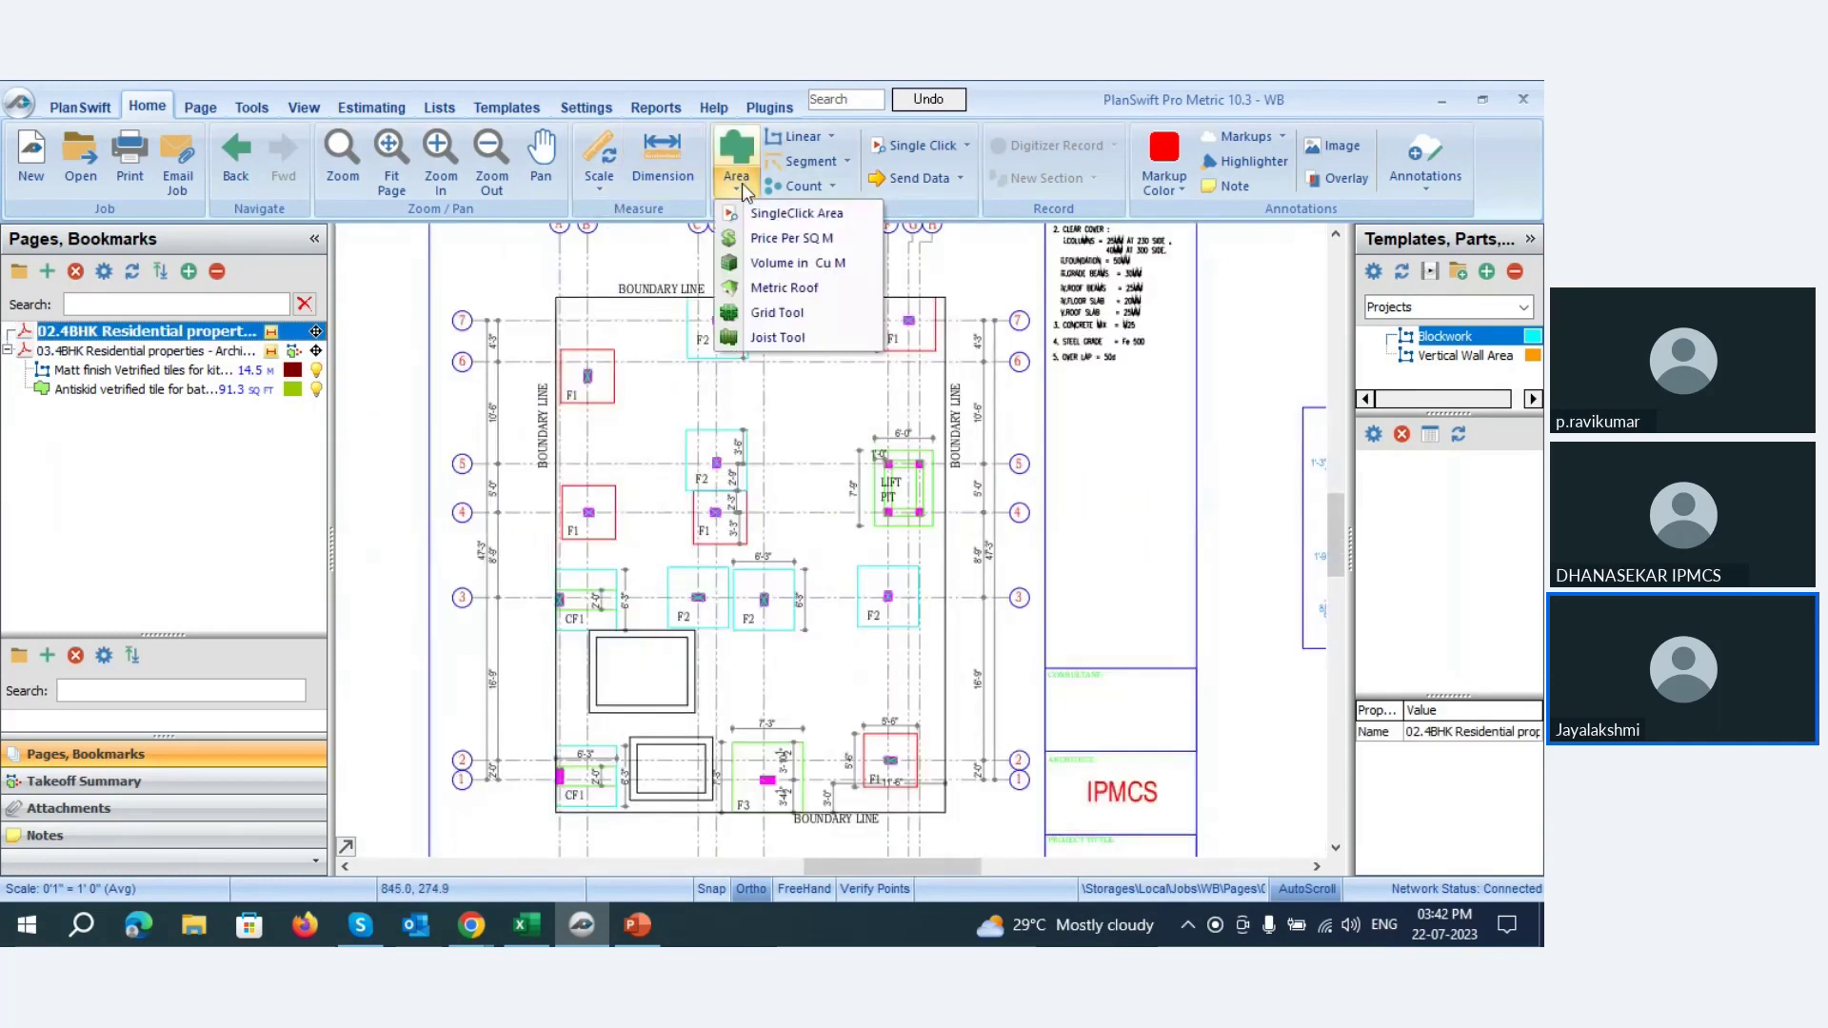
left_click(821, 270)
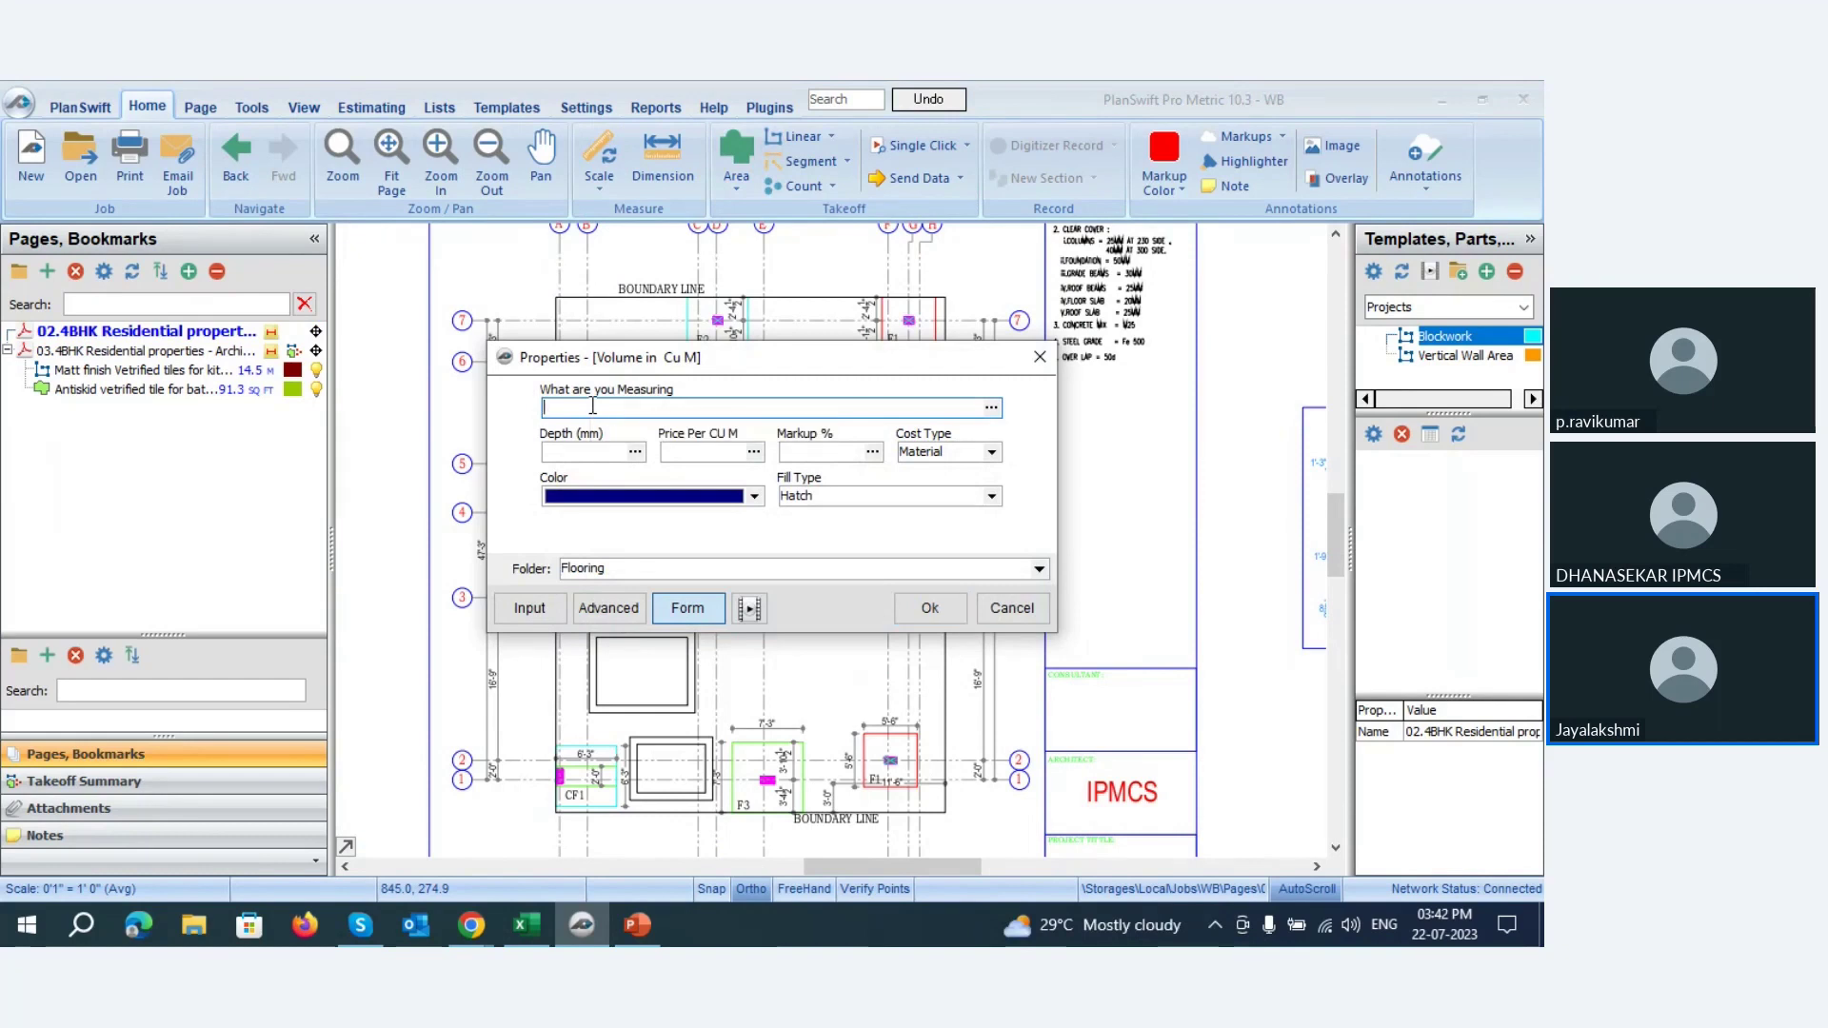
type("Footing F1")
left_click(592, 451)
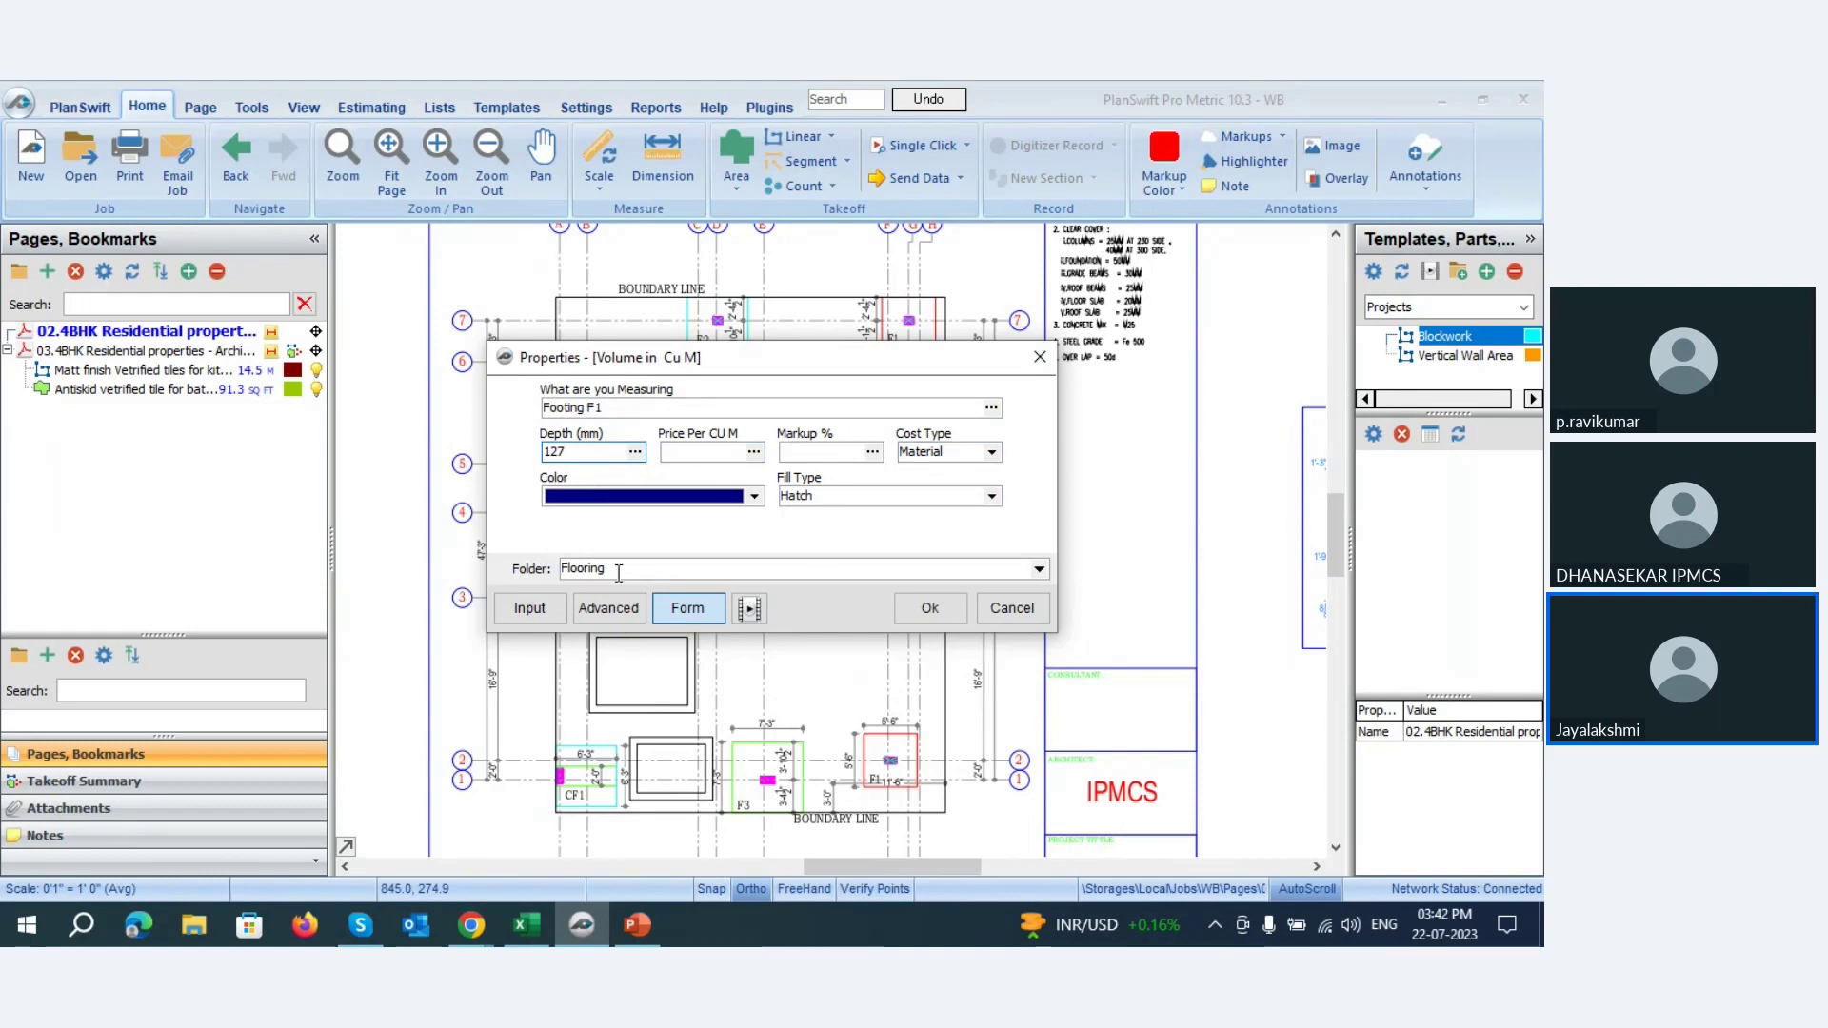
left_click(563, 569)
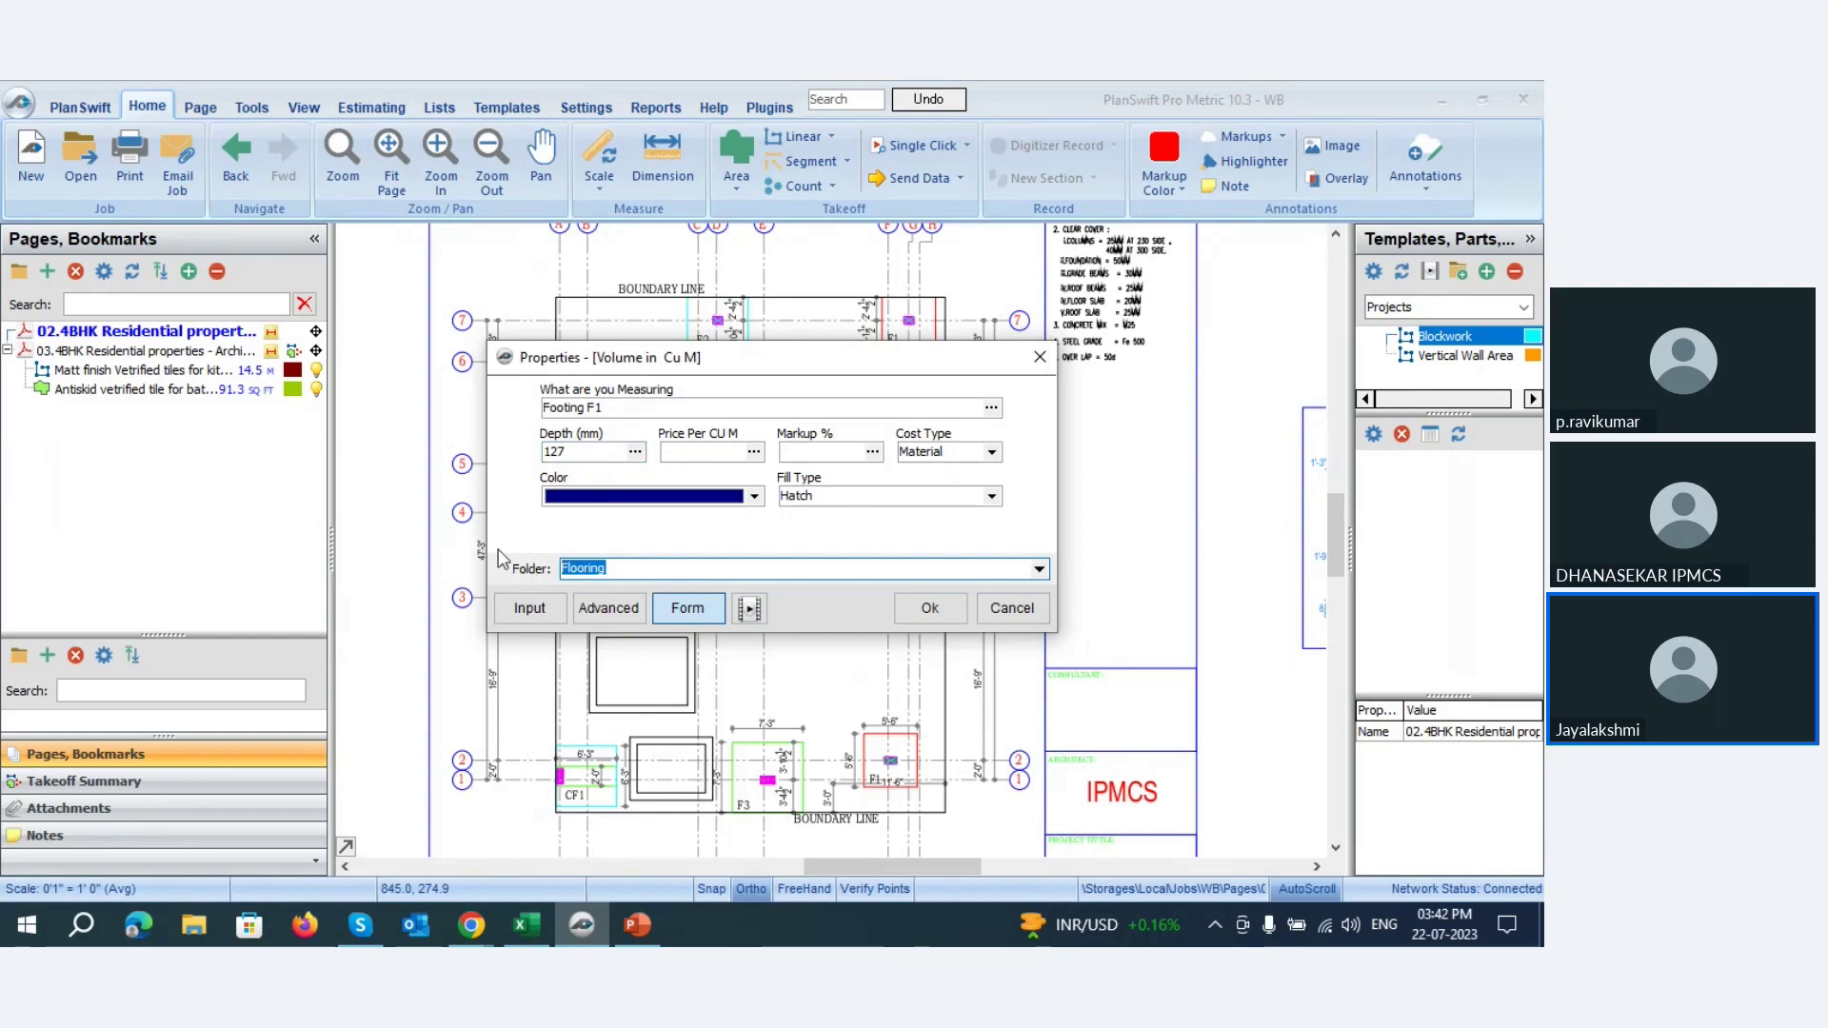
type("RCC")
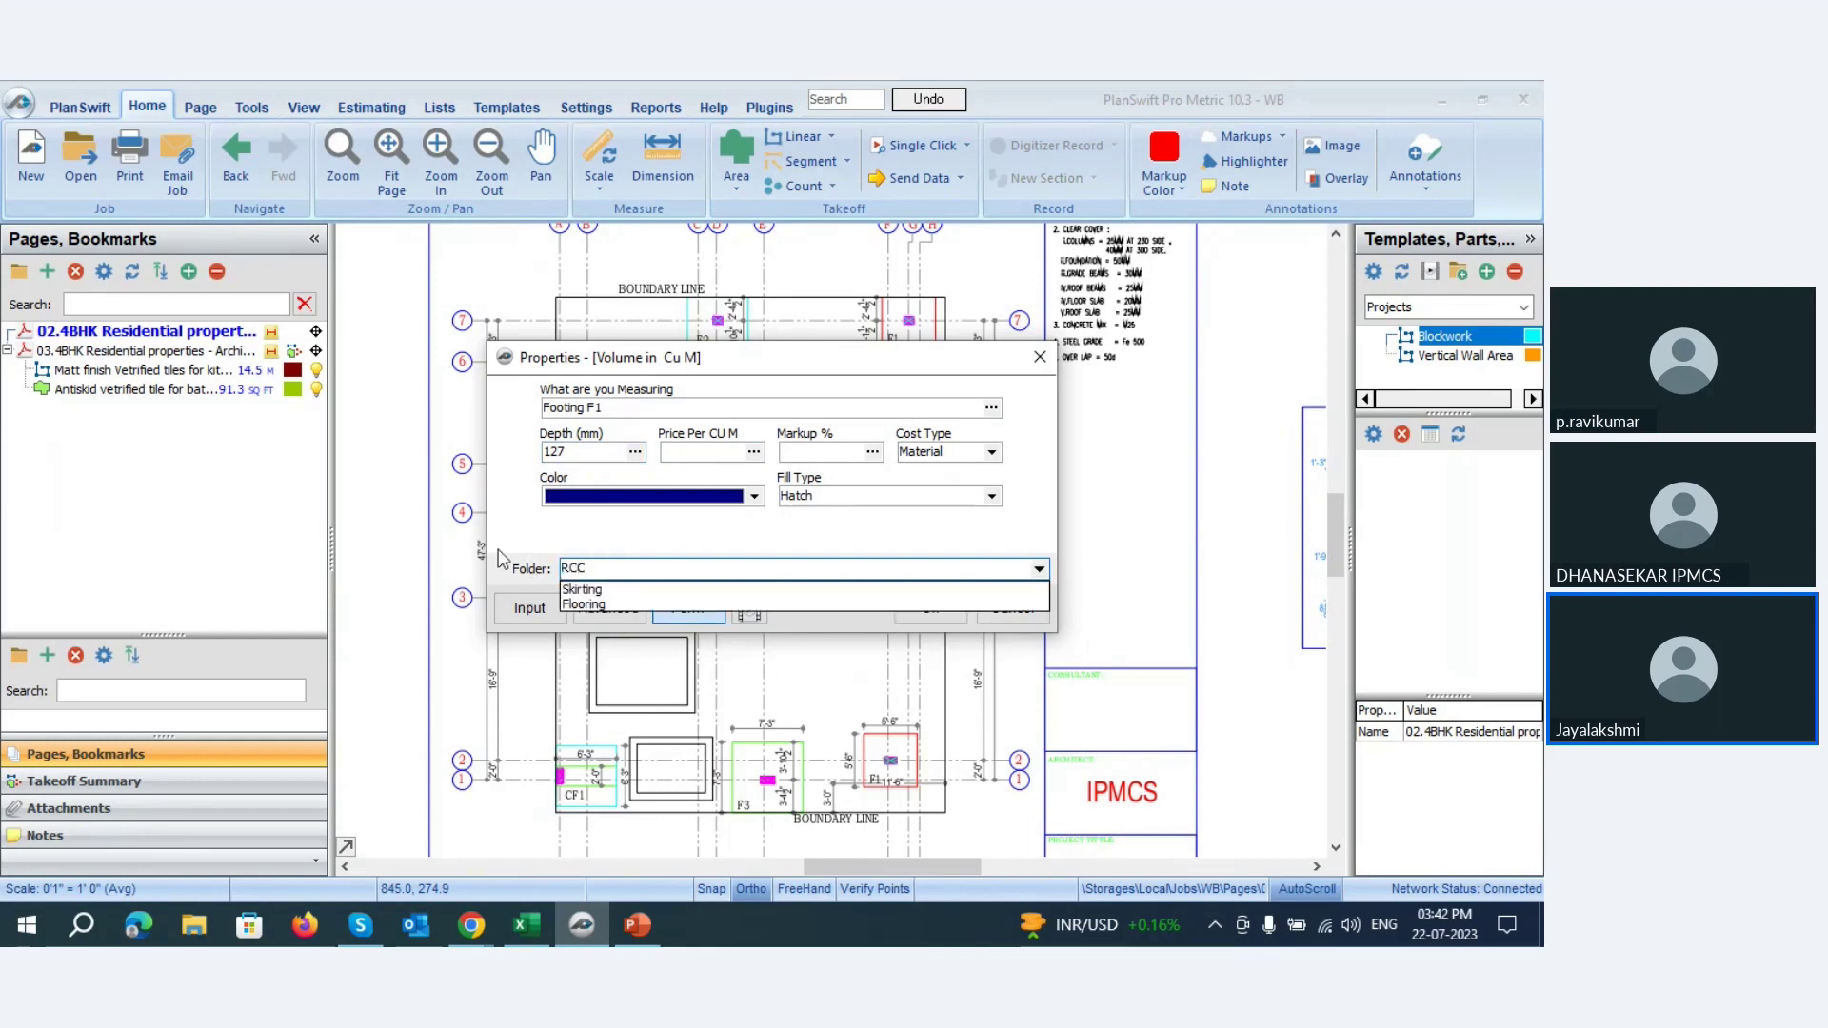
left_click(562, 530)
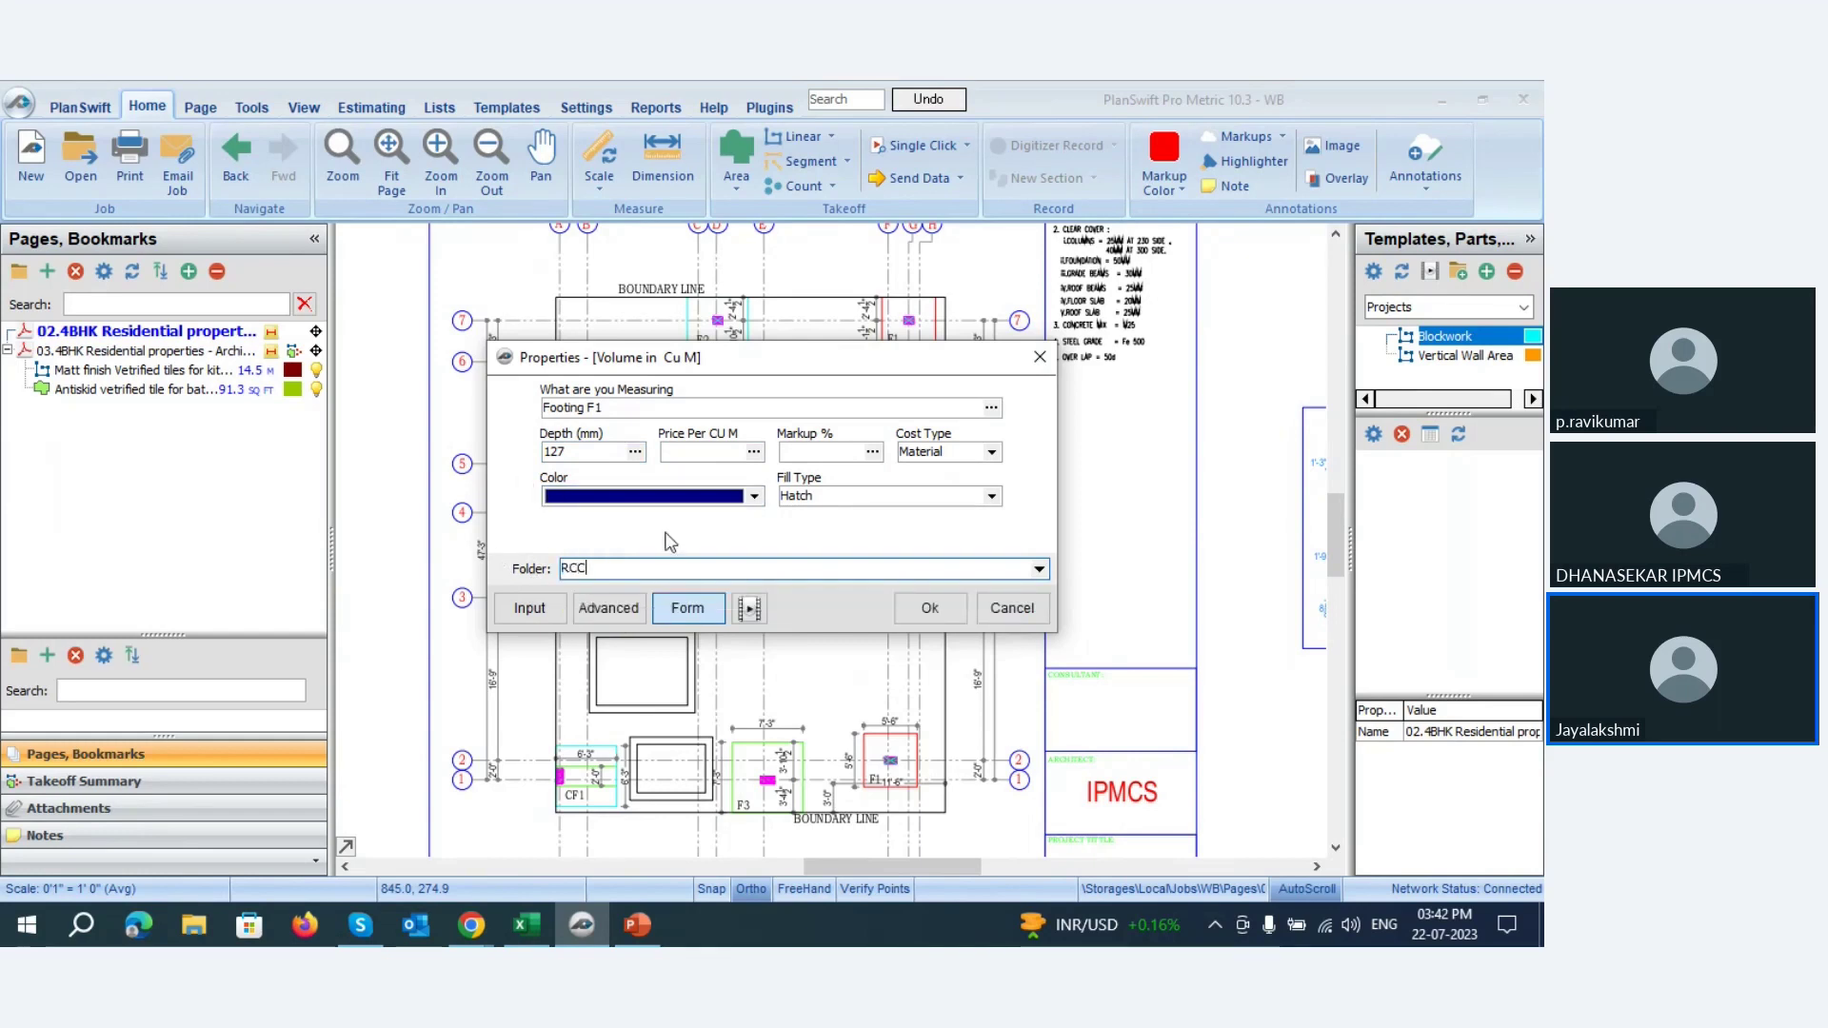
left_click(928, 608)
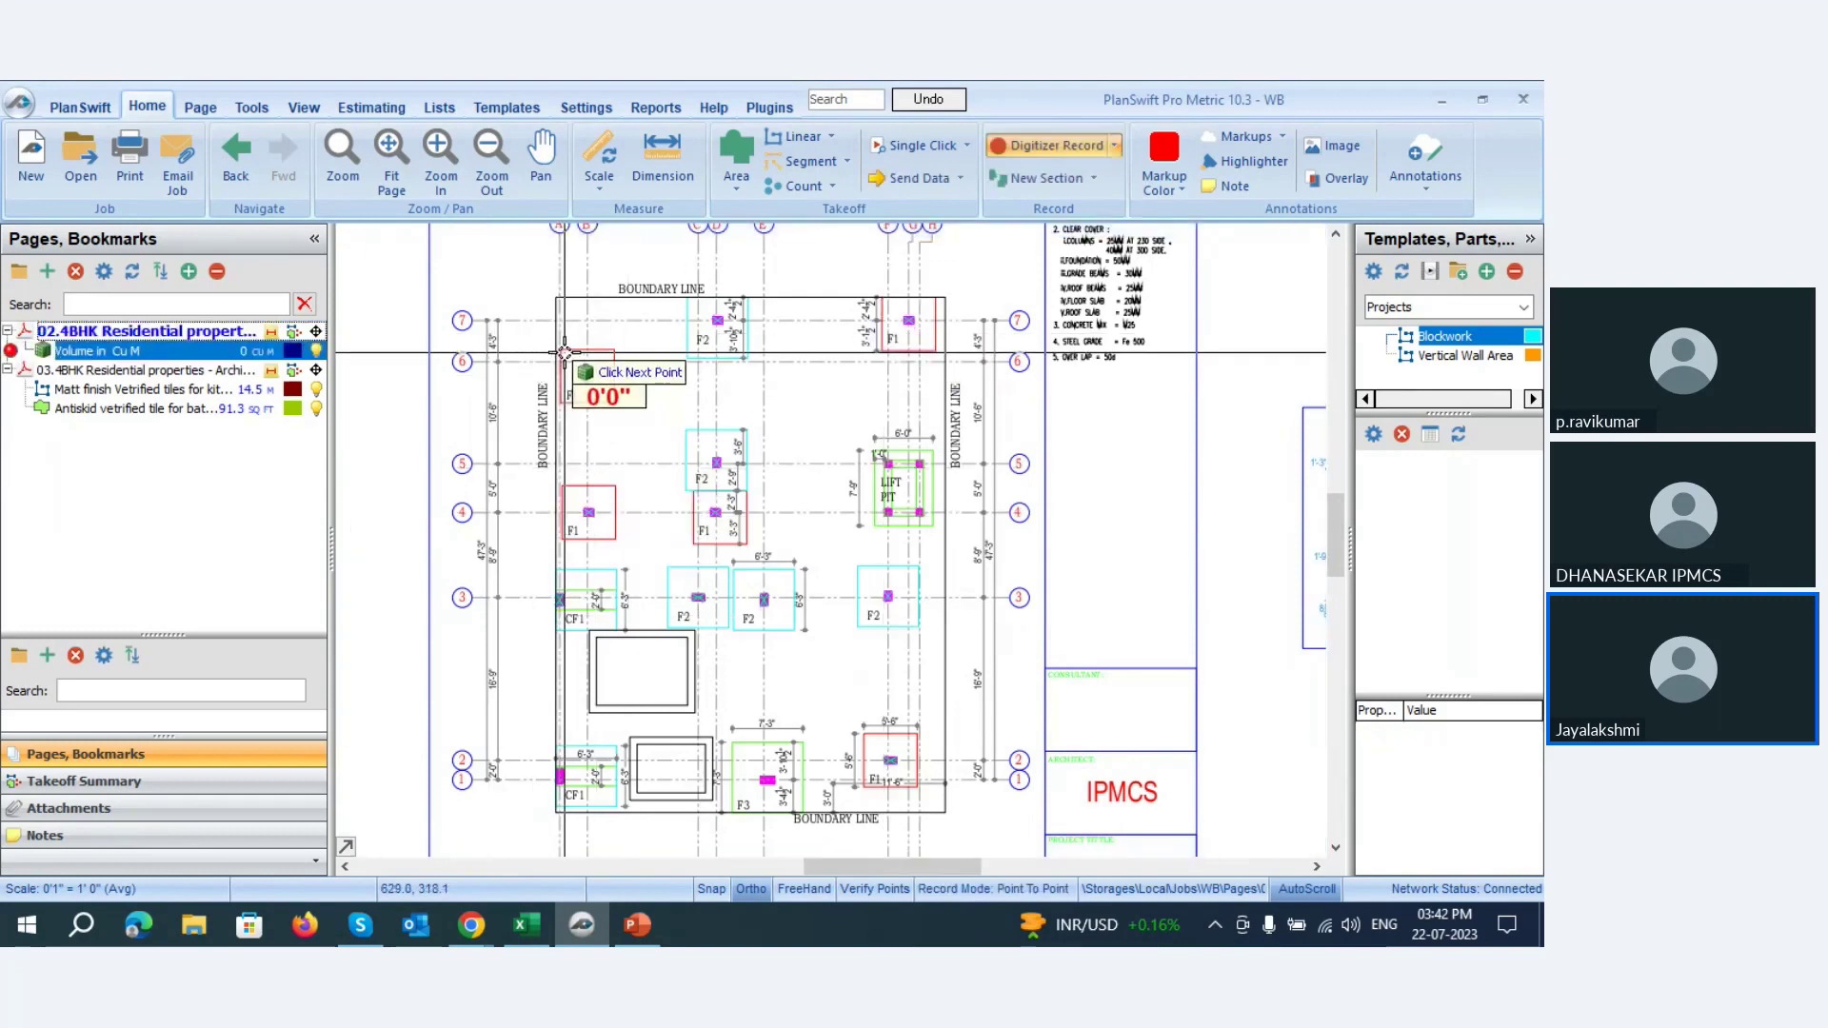
- Trace the F1 footing beside gridline 6 near the boundary line as a volume section of about 5'-7" by 5'-5"
scroll(565, 352, "up", 5)
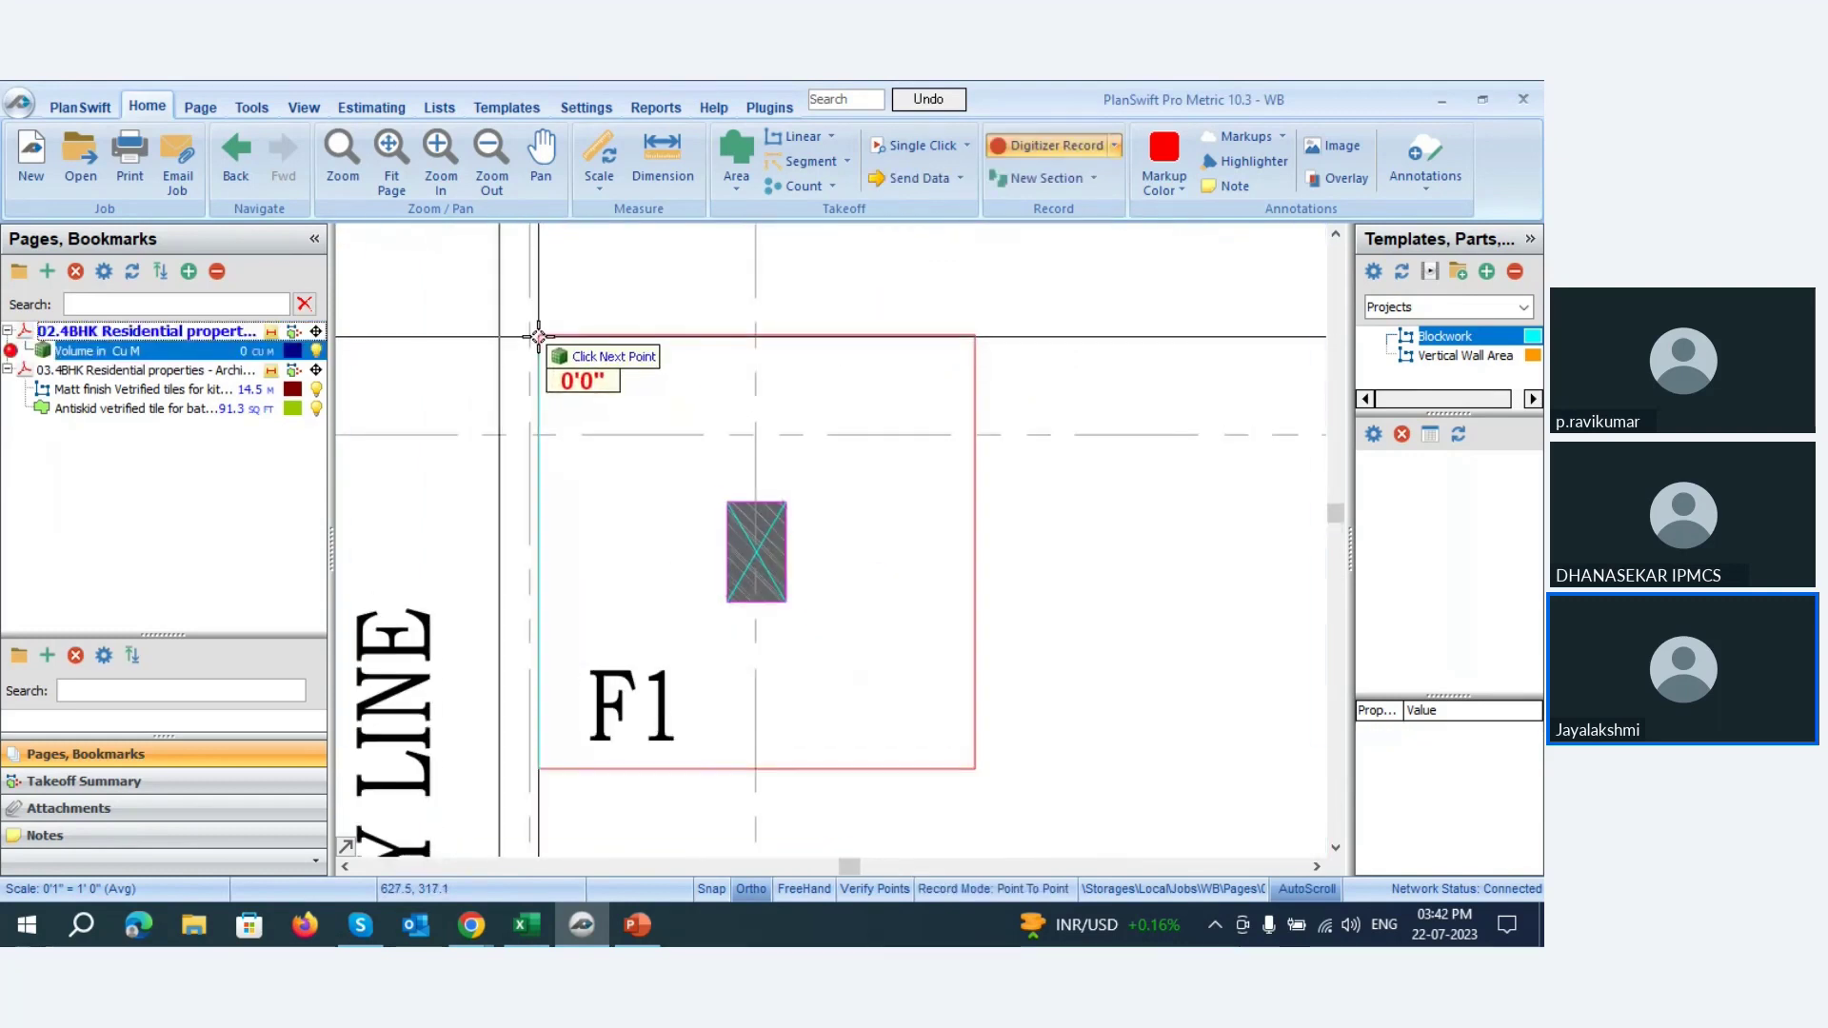
left_click(539, 336)
left_click(973, 337)
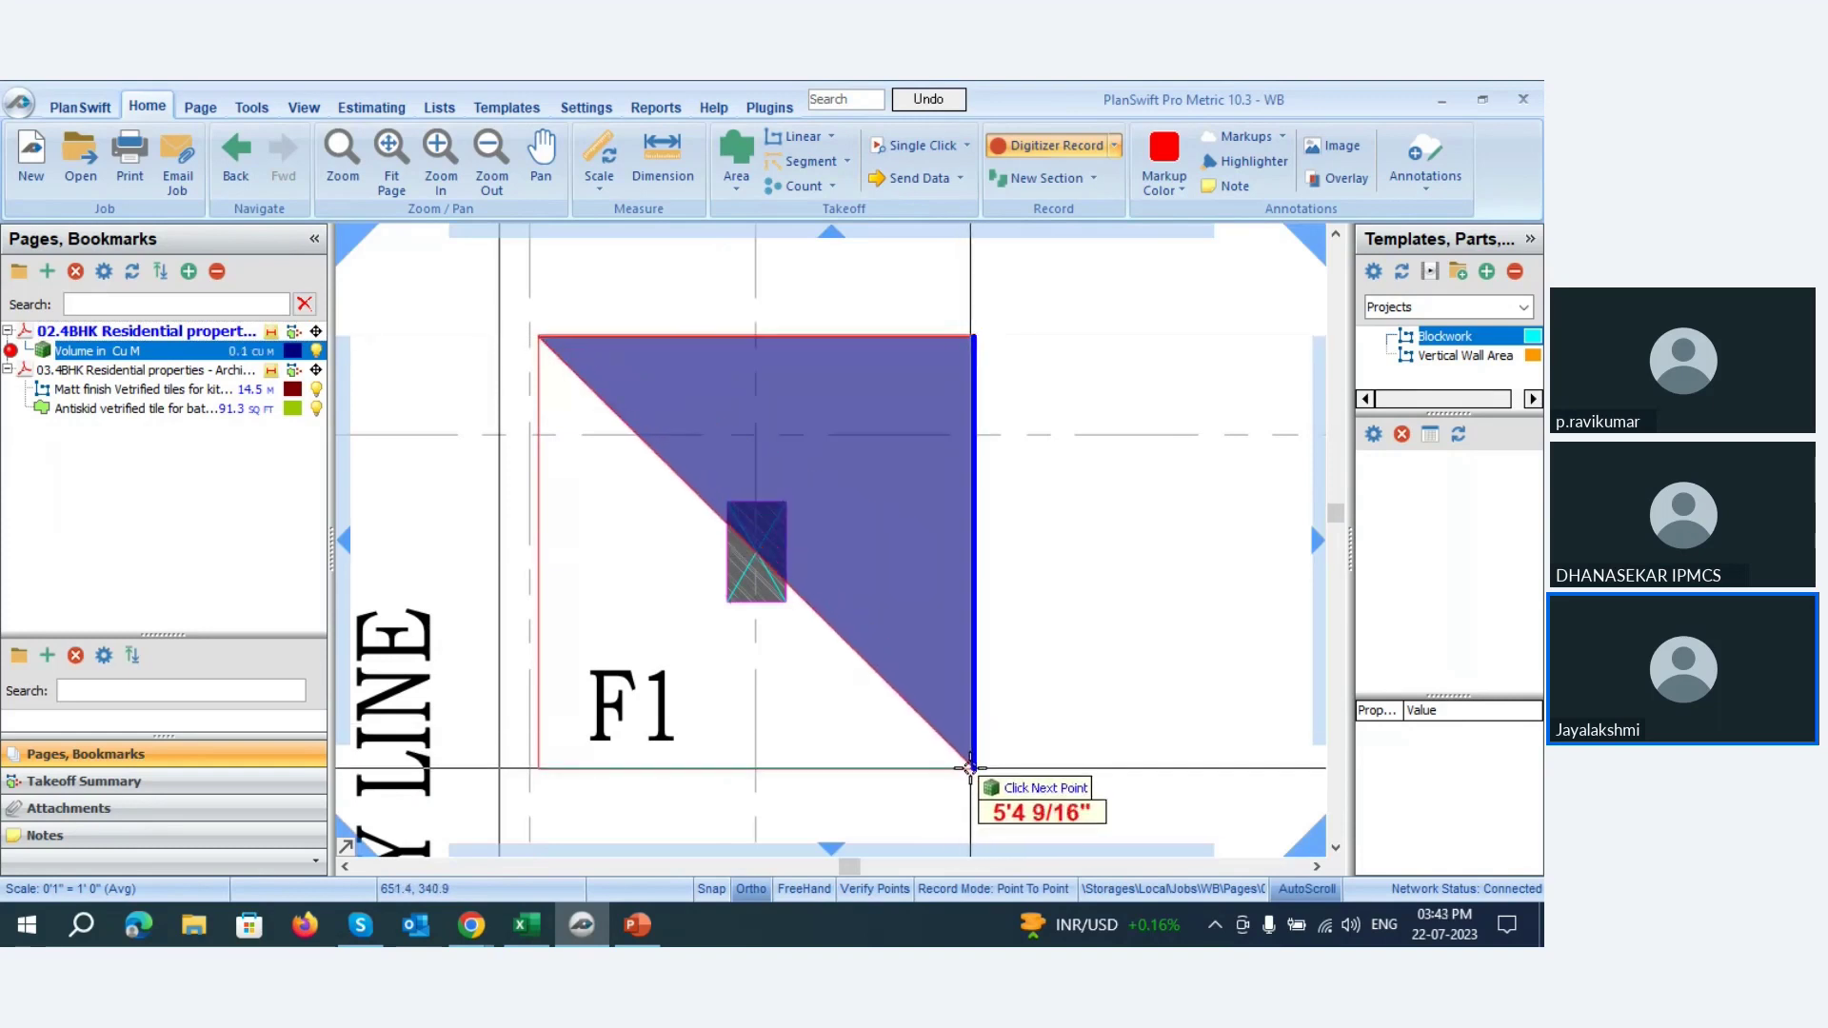
left_click(971, 766)
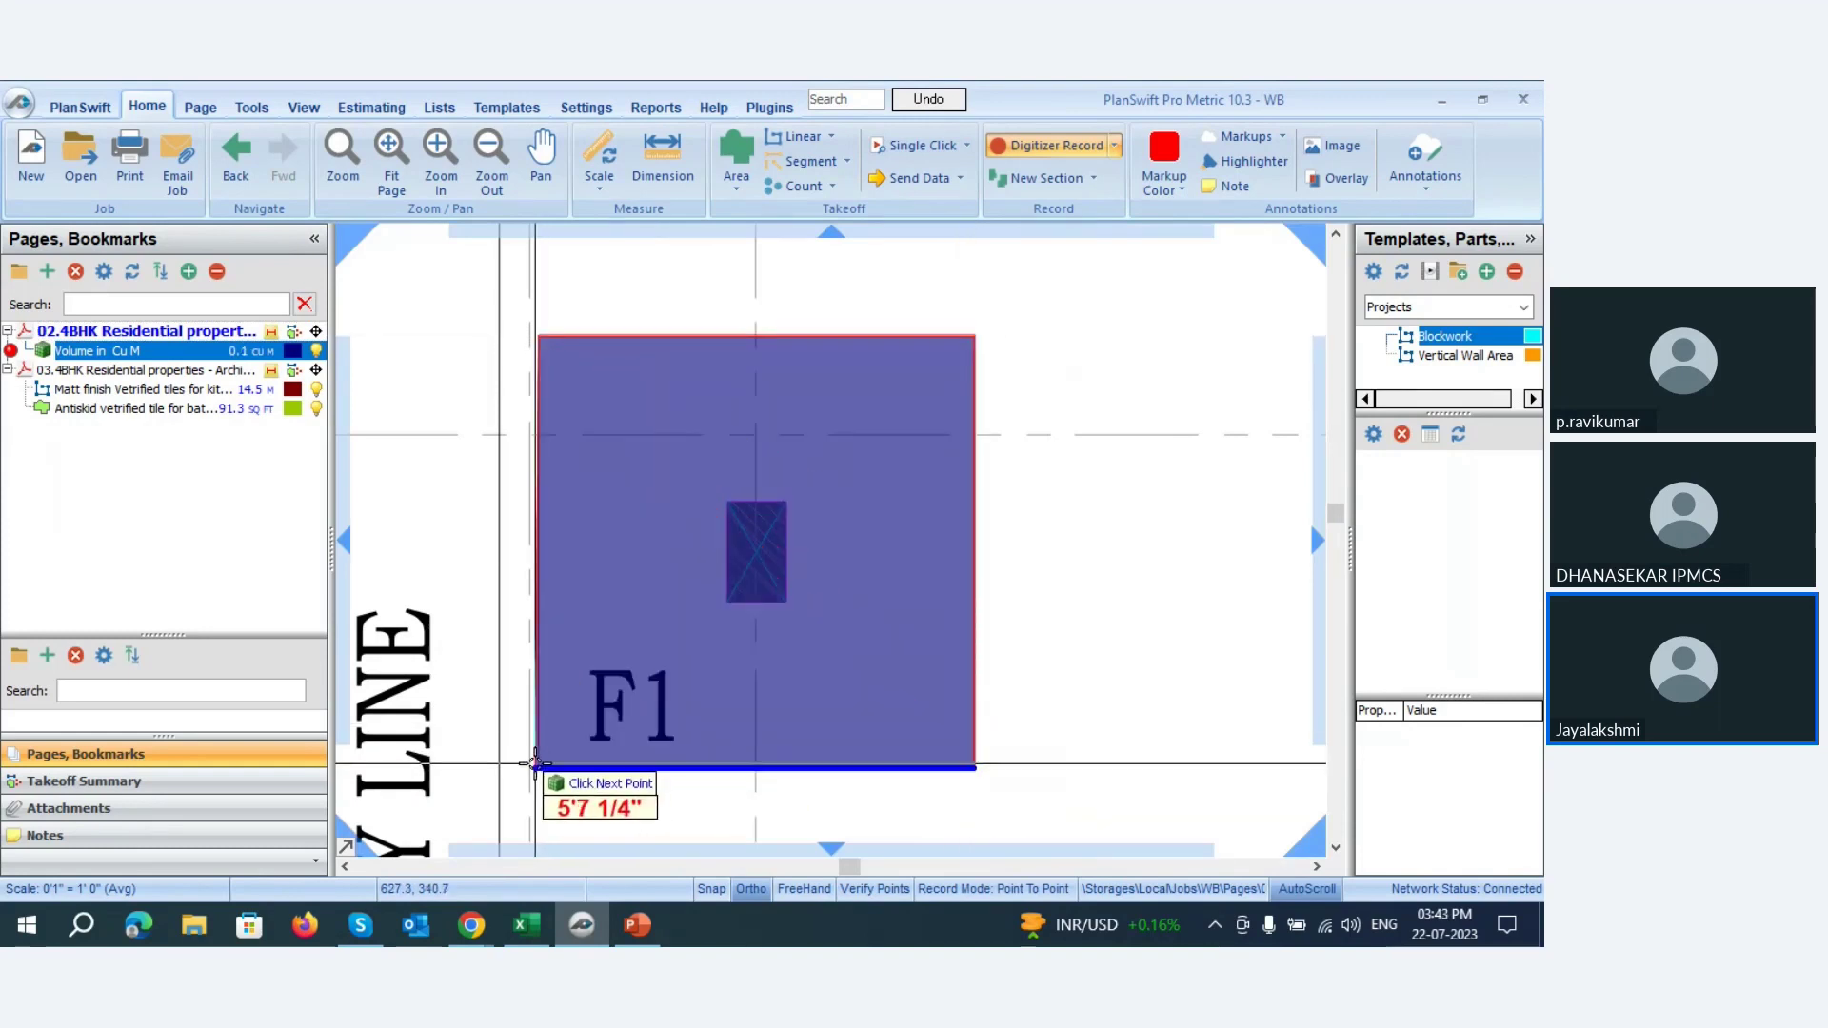
left_click(535, 764)
- Trace the F1 footing near gridlines 7 and F as another volume section of about 5'-7" by 5'-5"
scroll(533, 571, "down", 5)
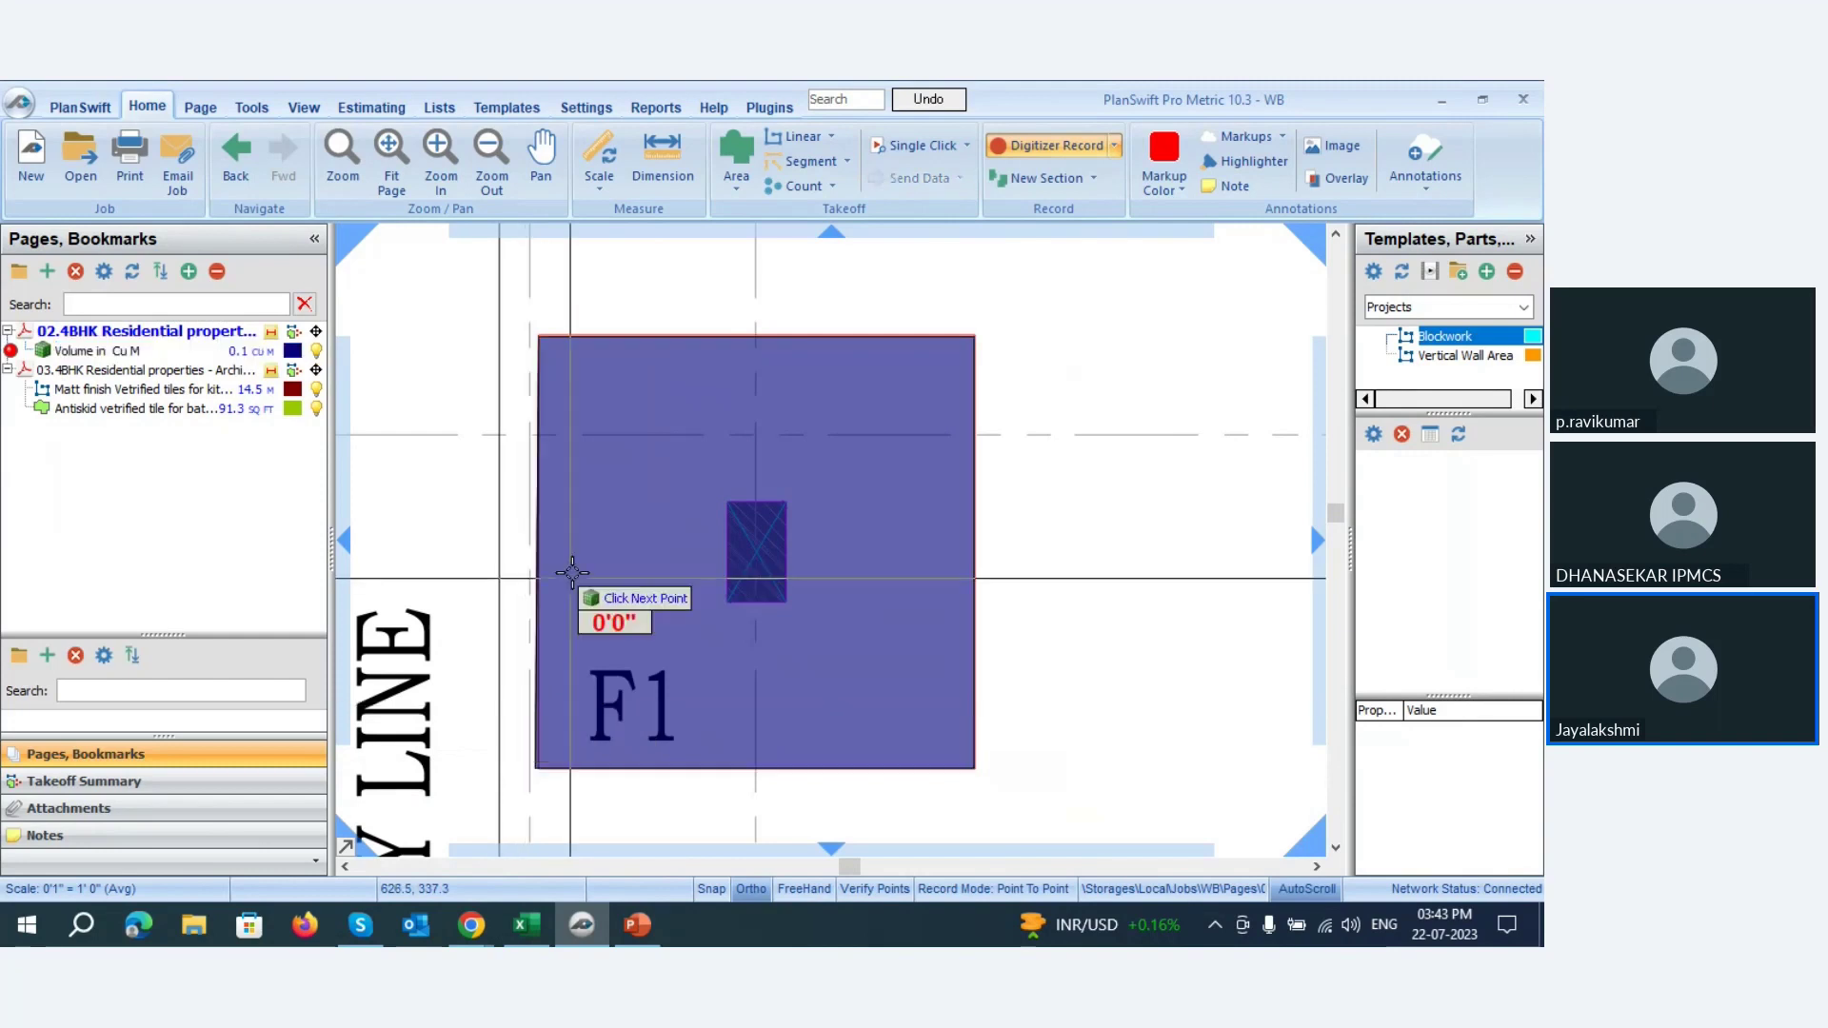
scroll(934, 484, "up", 5)
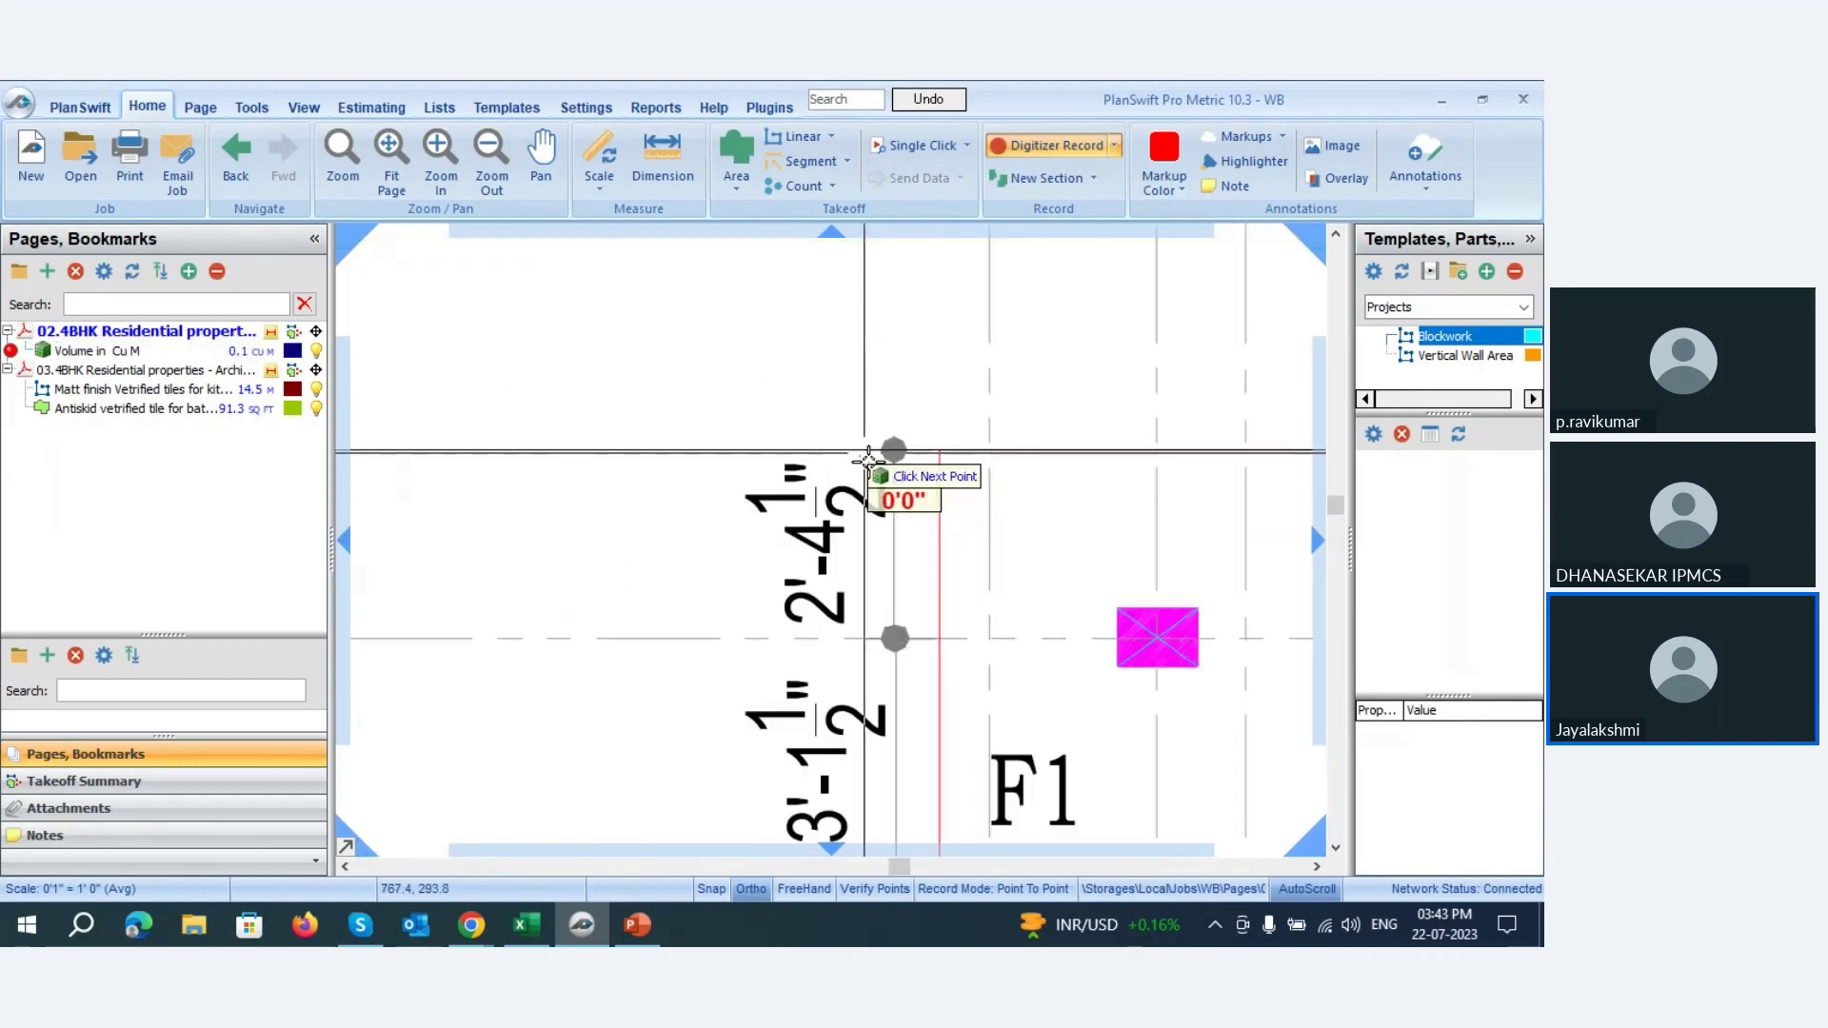
scroll(940, 450, "down", 2)
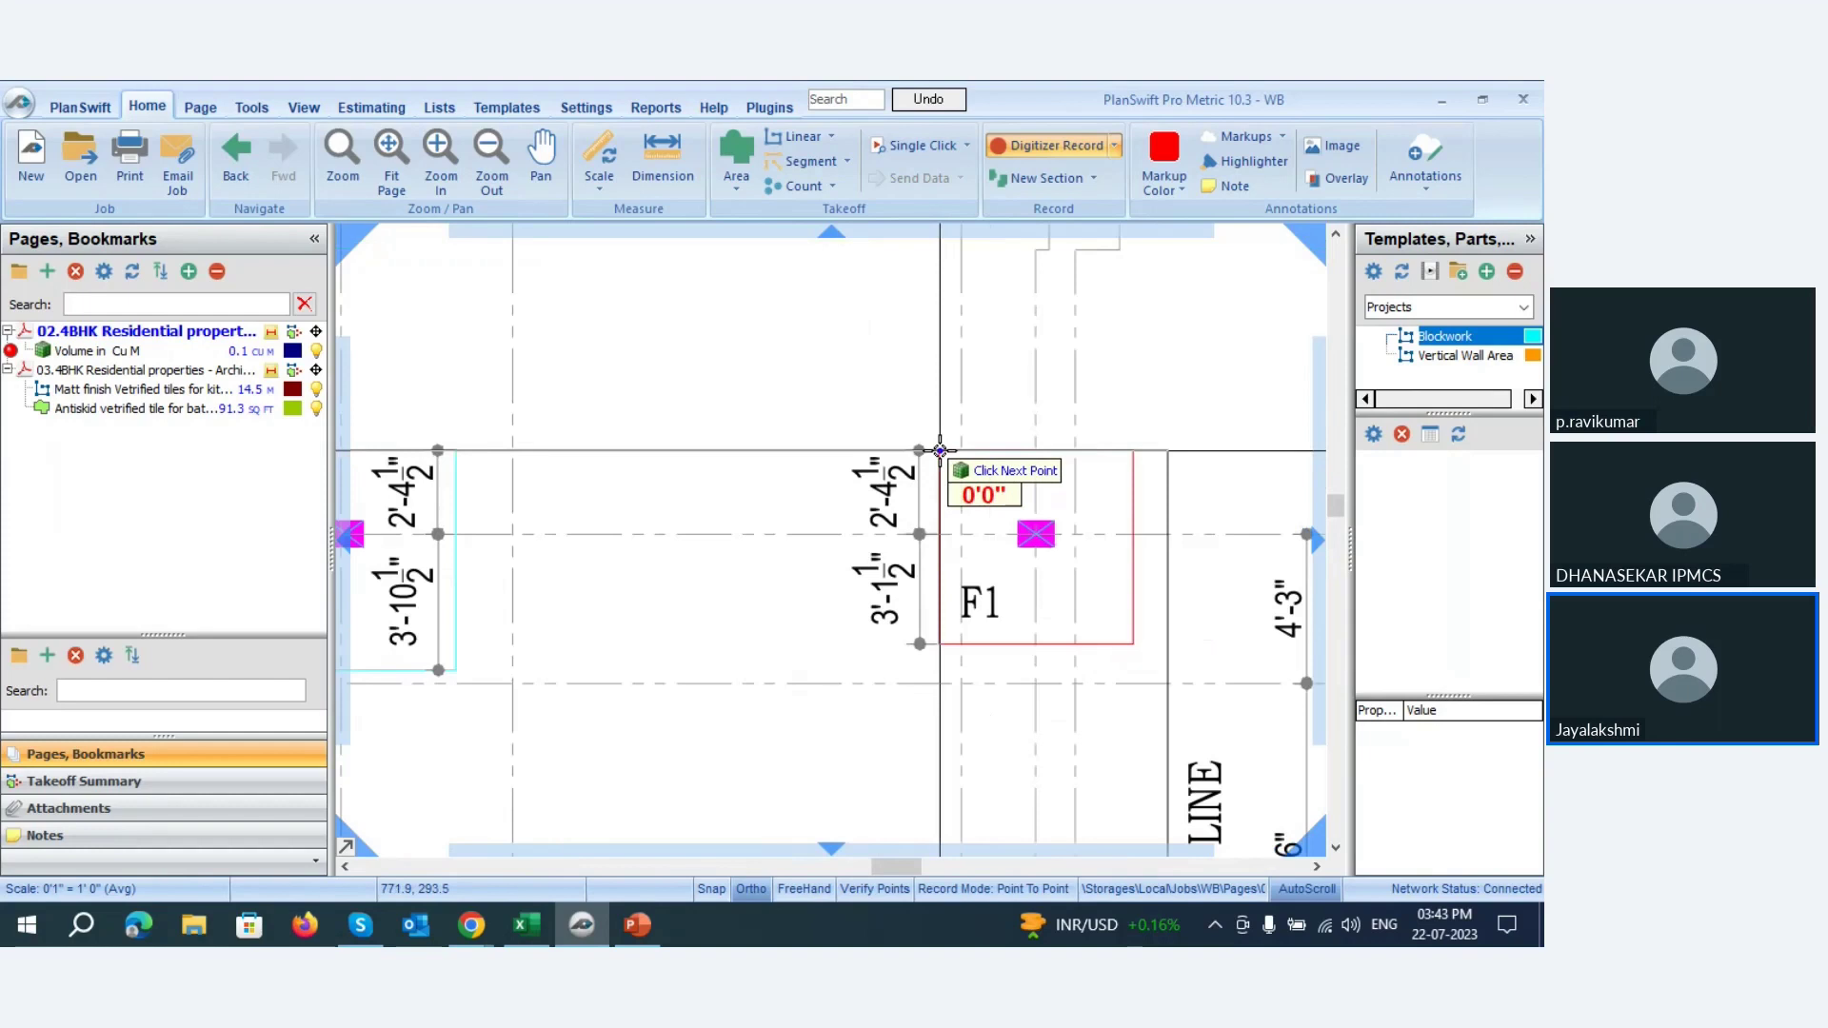
left_click(938, 642)
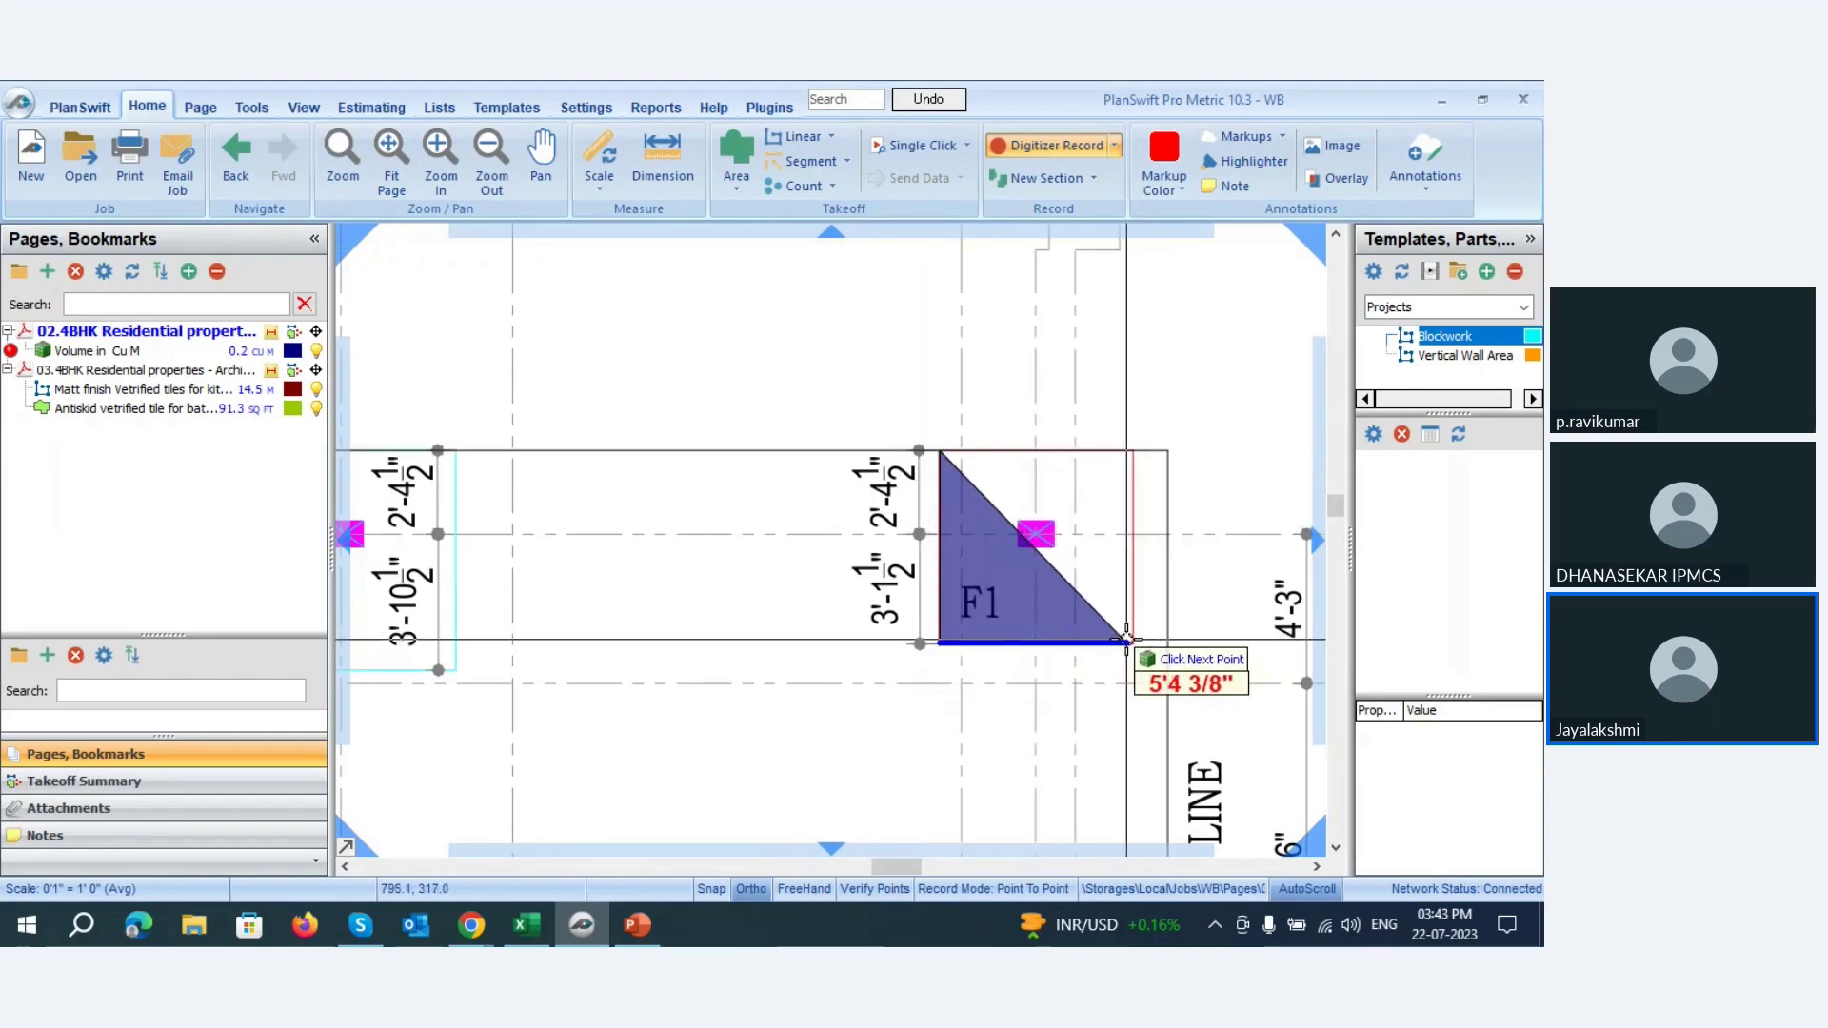
scroll(1149, 642, "up", 3)
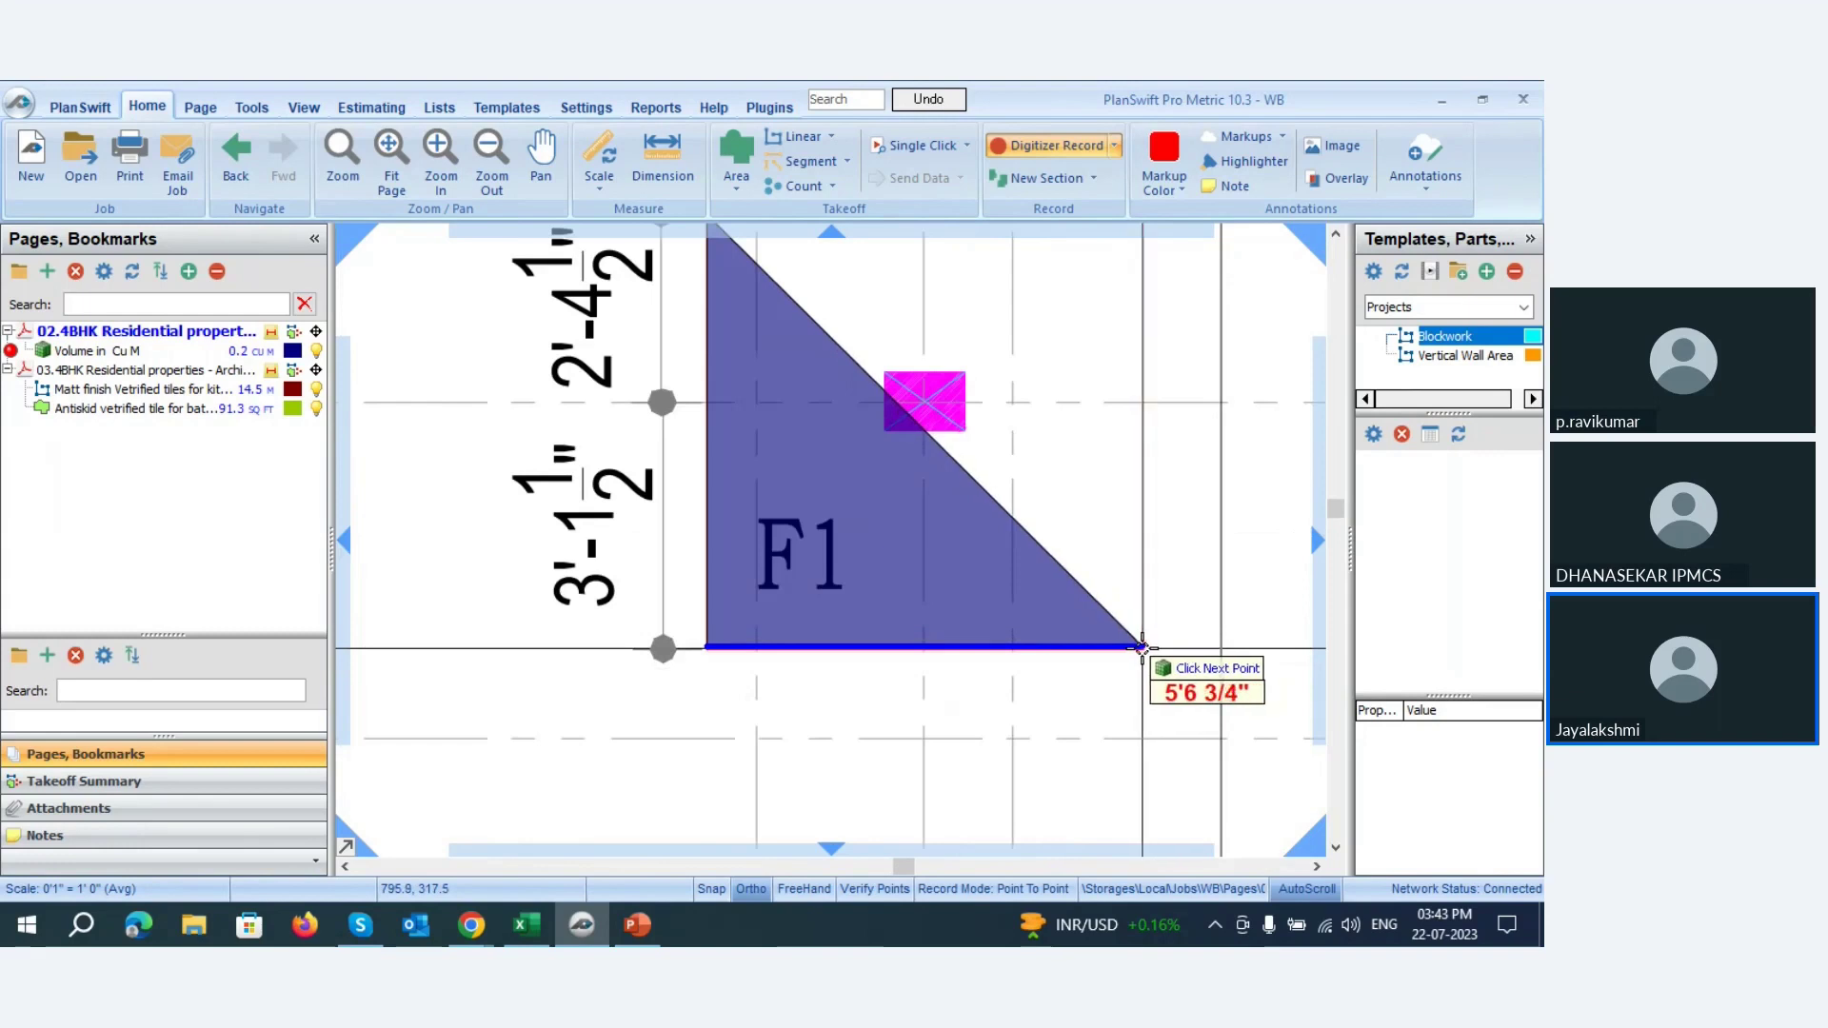
left_click(1152, 641)
scroll(1133, 602, "down", 2)
scroll(1133, 418, "up", 3)
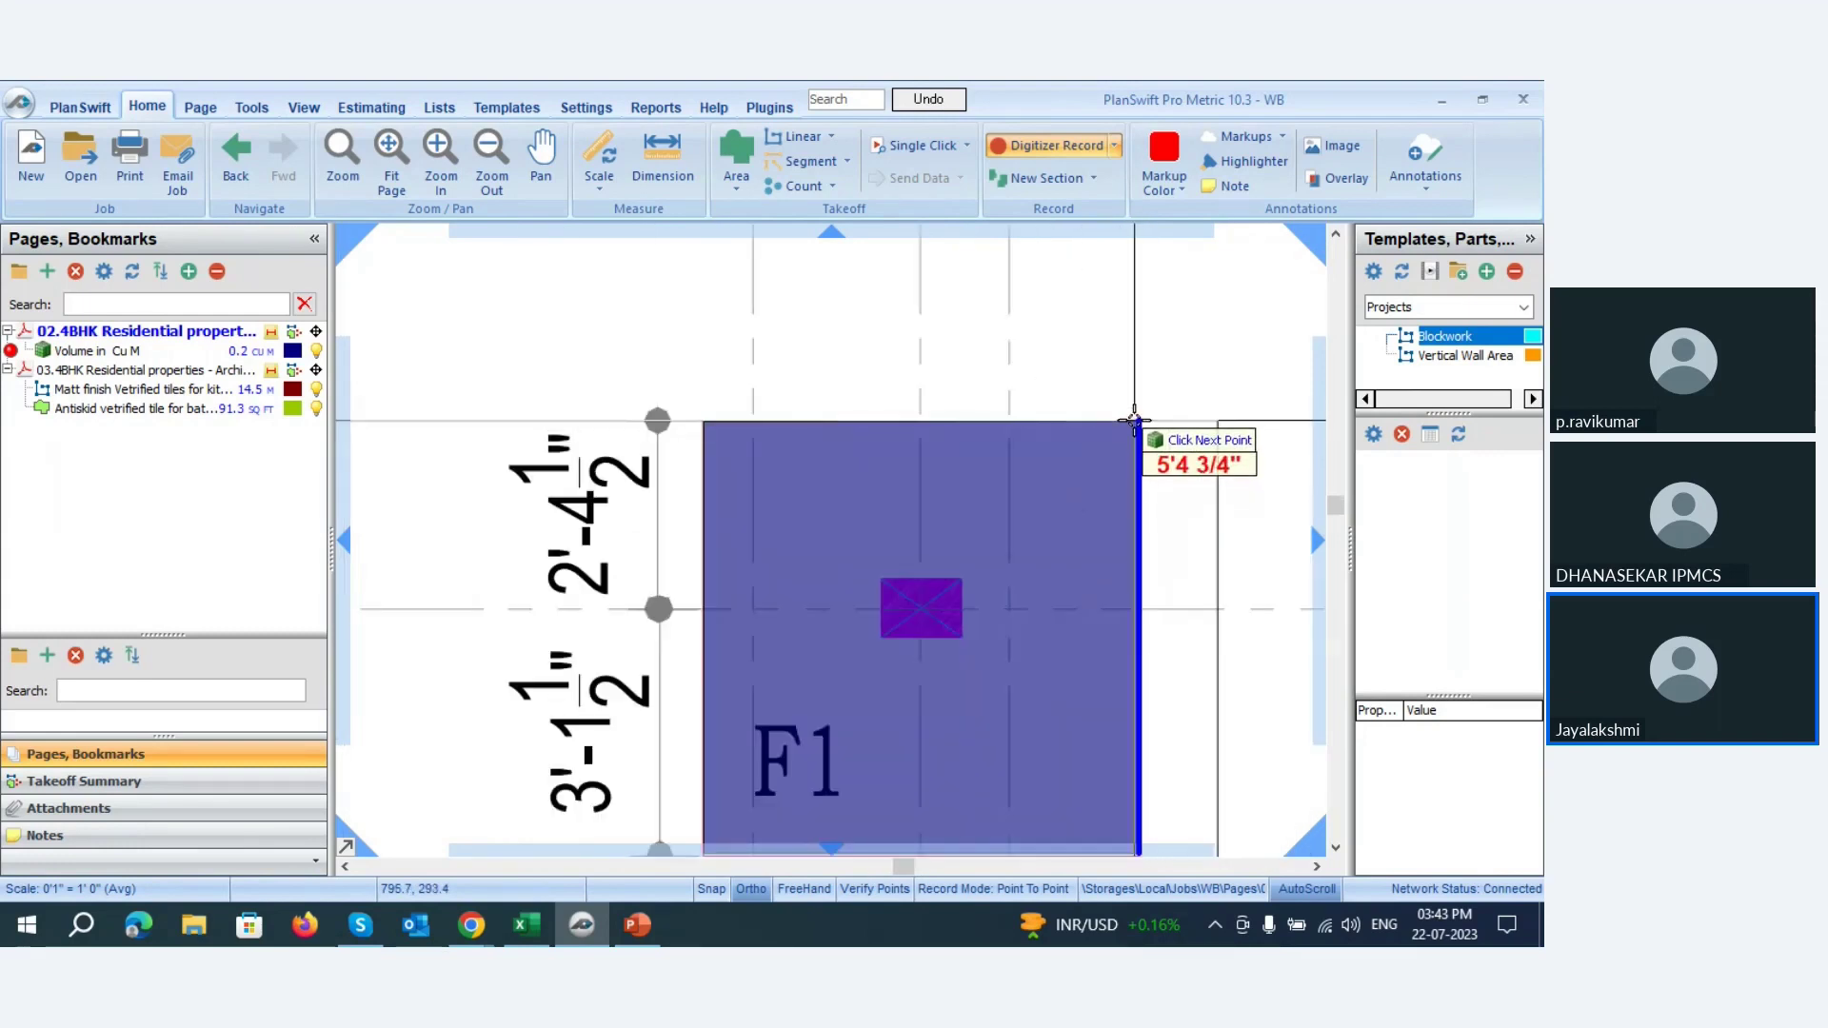
left_click(1134, 419)
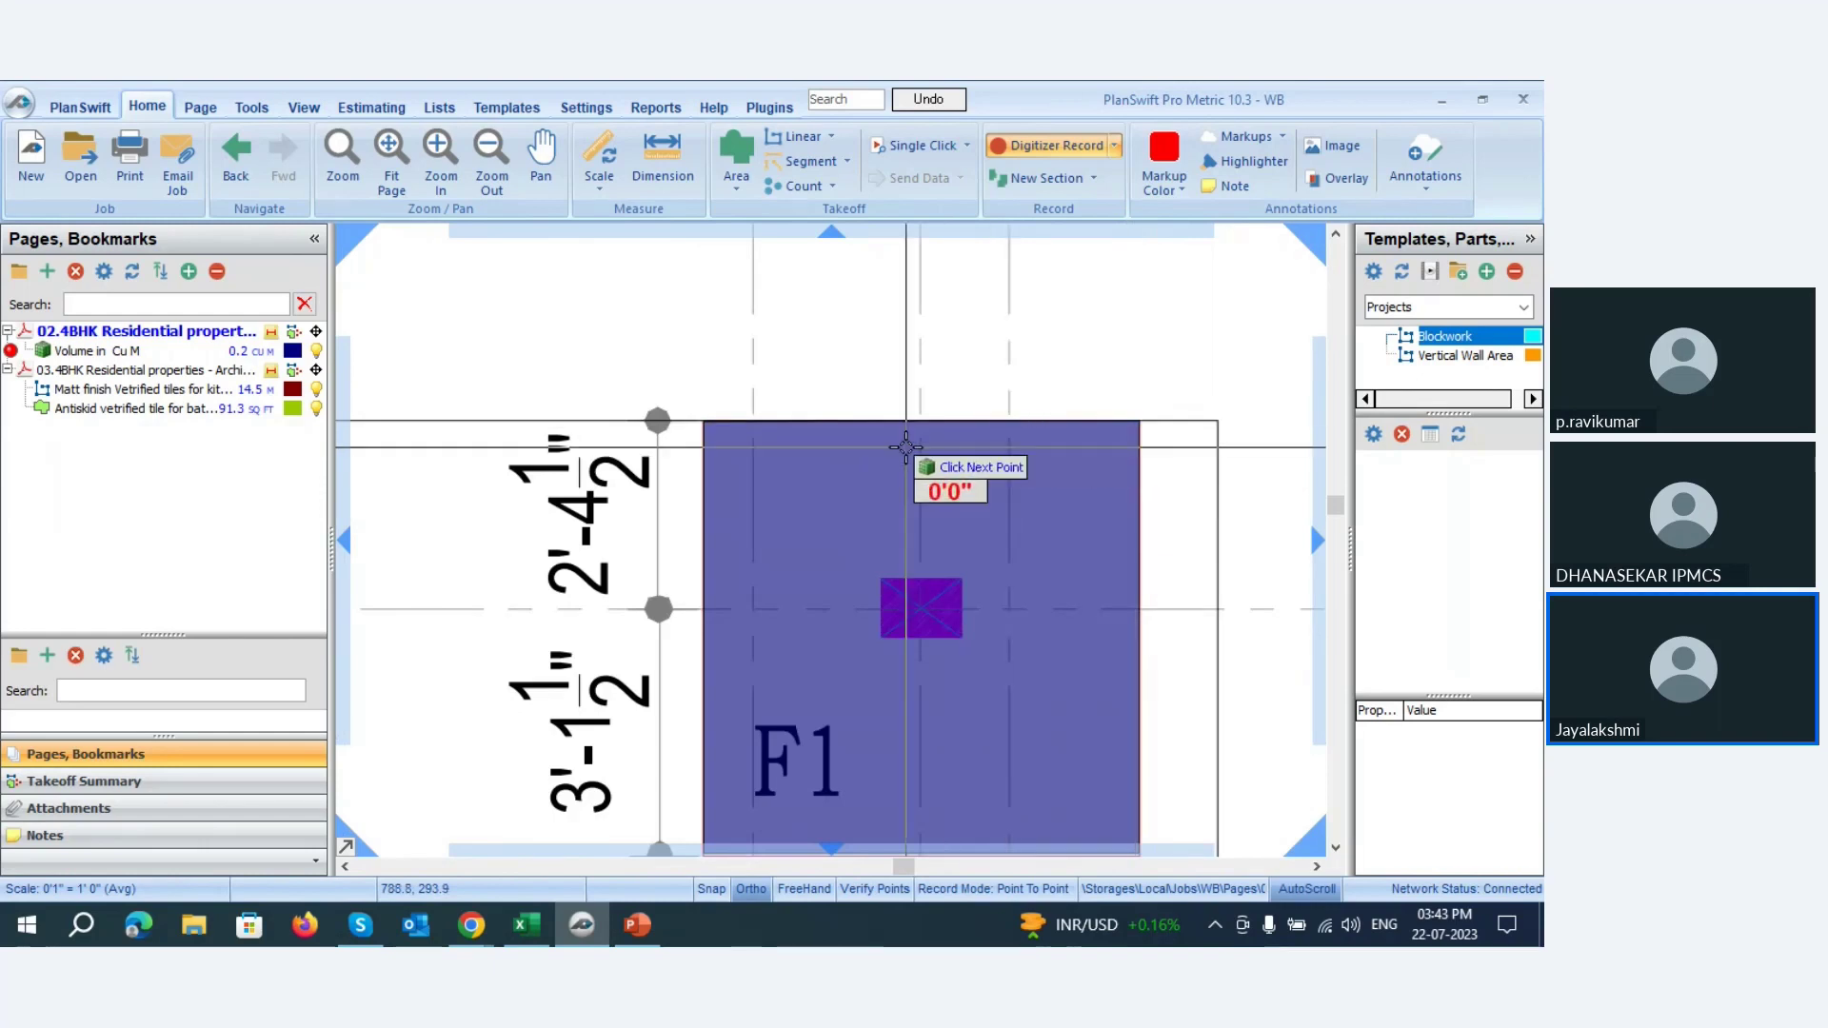
- Trace the F1 footing on gridline 4 beside the boundary line as a volume section of about 5'-7" by 5'-5"
scroll(914, 430, "down", 5)
scroll(734, 578, "up", 5)
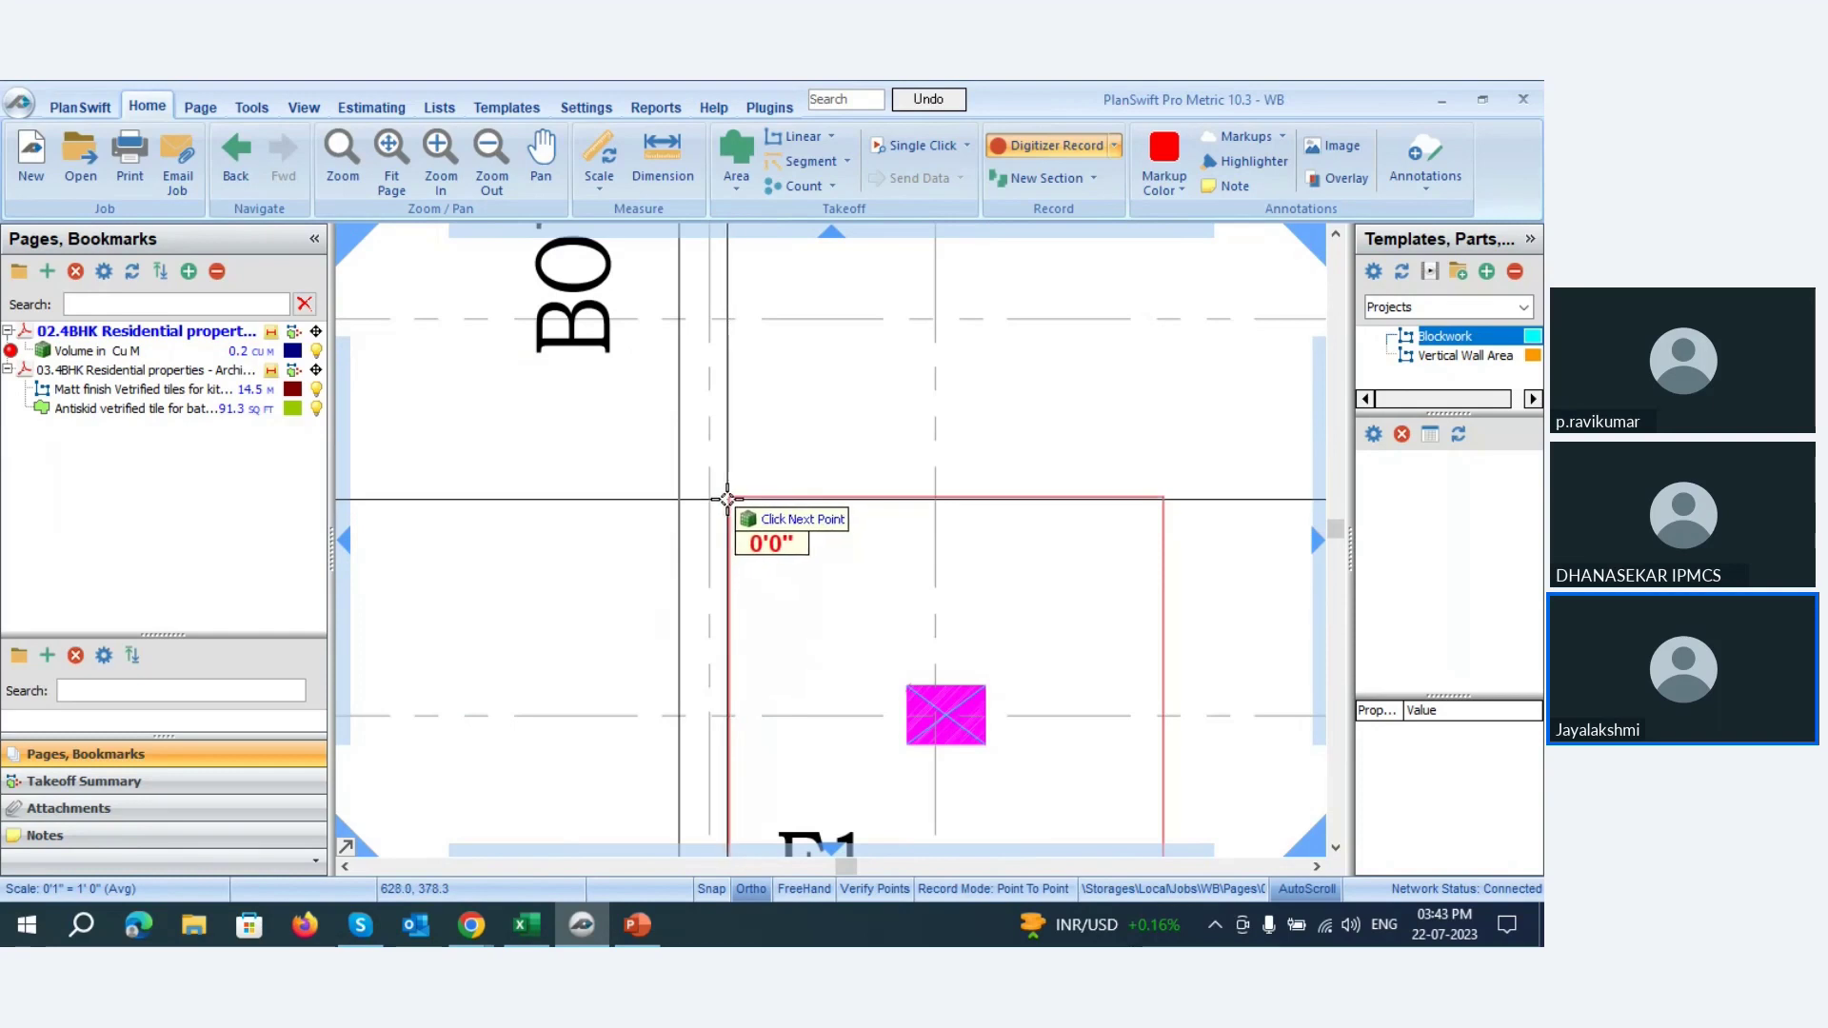
scroll(728, 614, "down", 2)
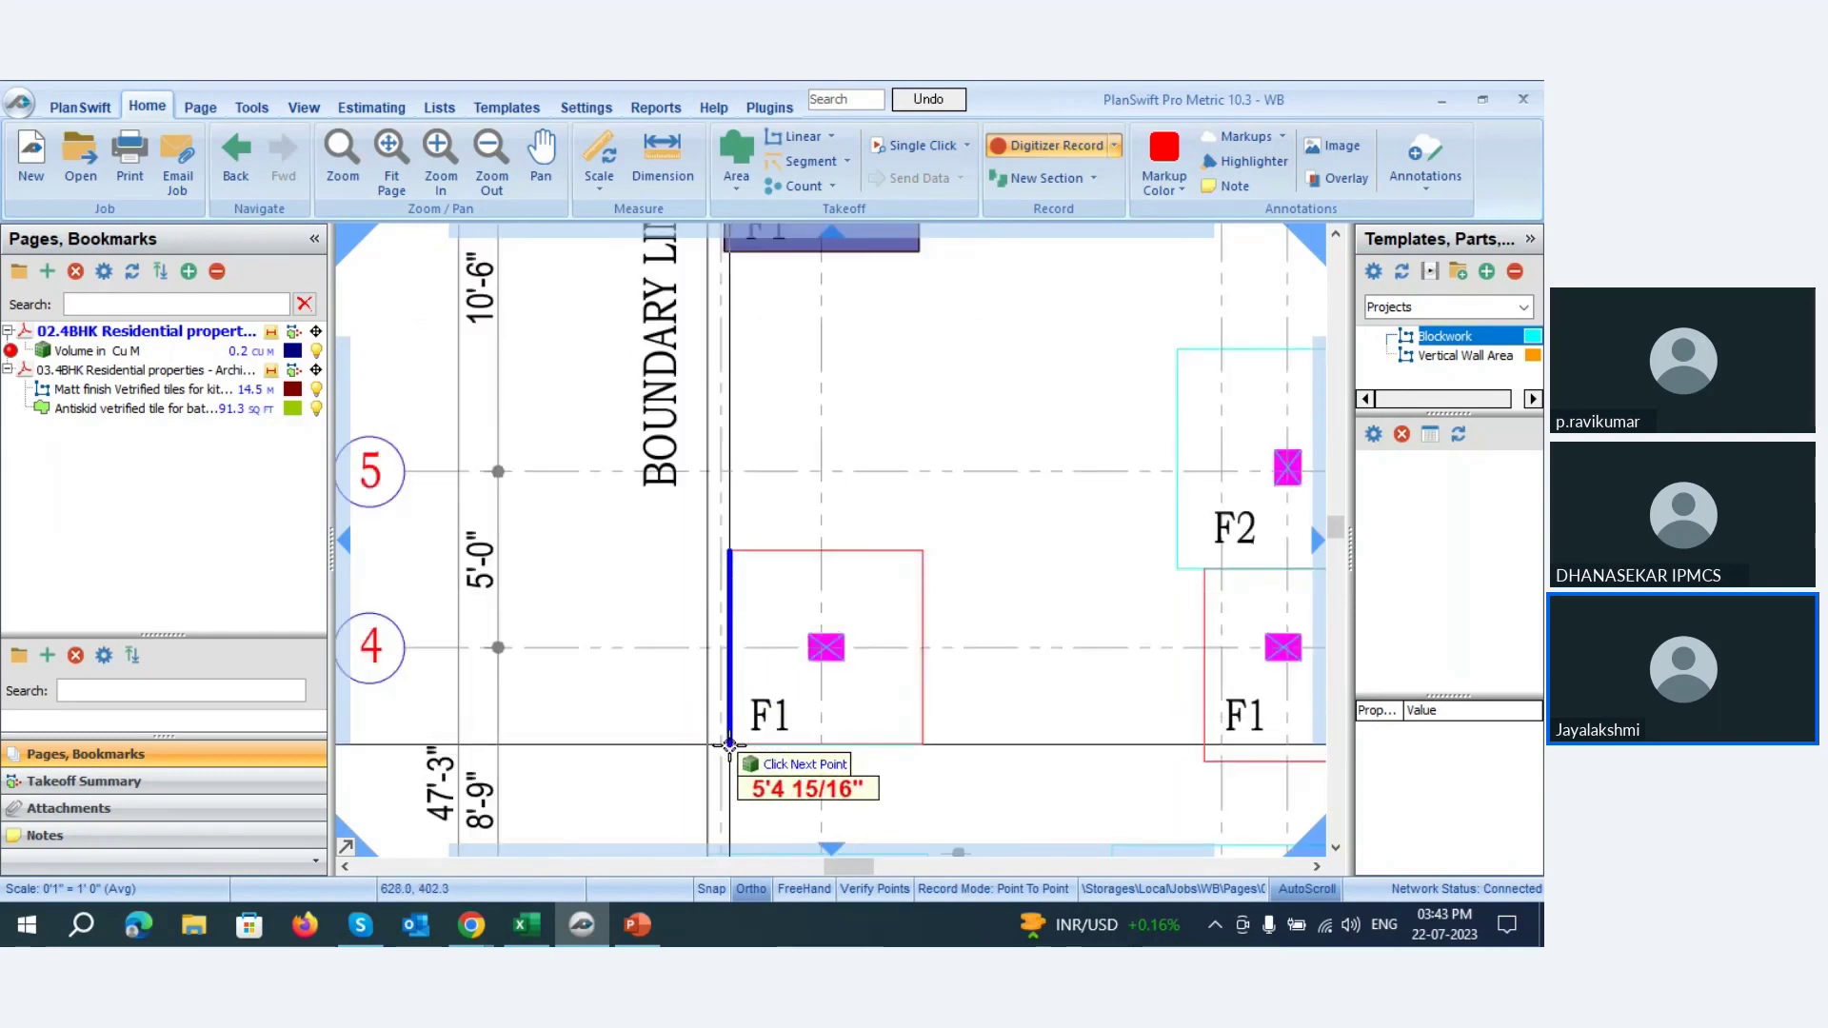
left_click(730, 743)
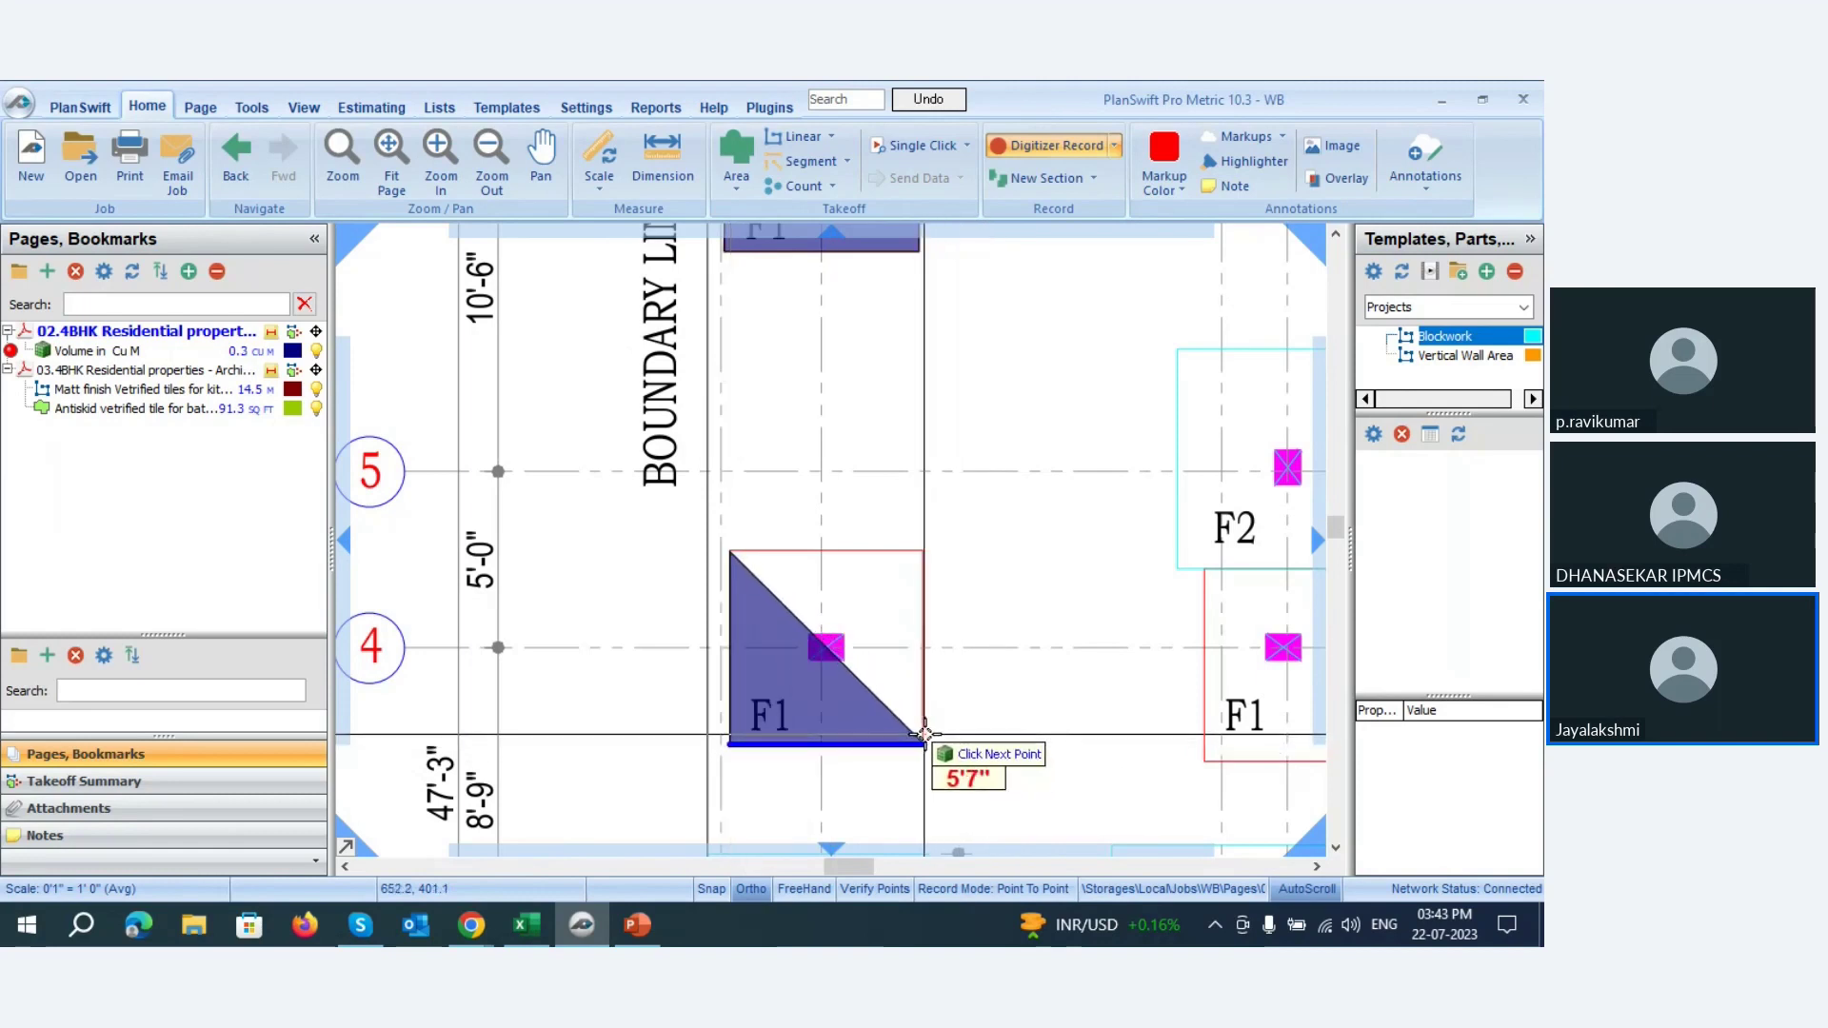
left_click(923, 743)
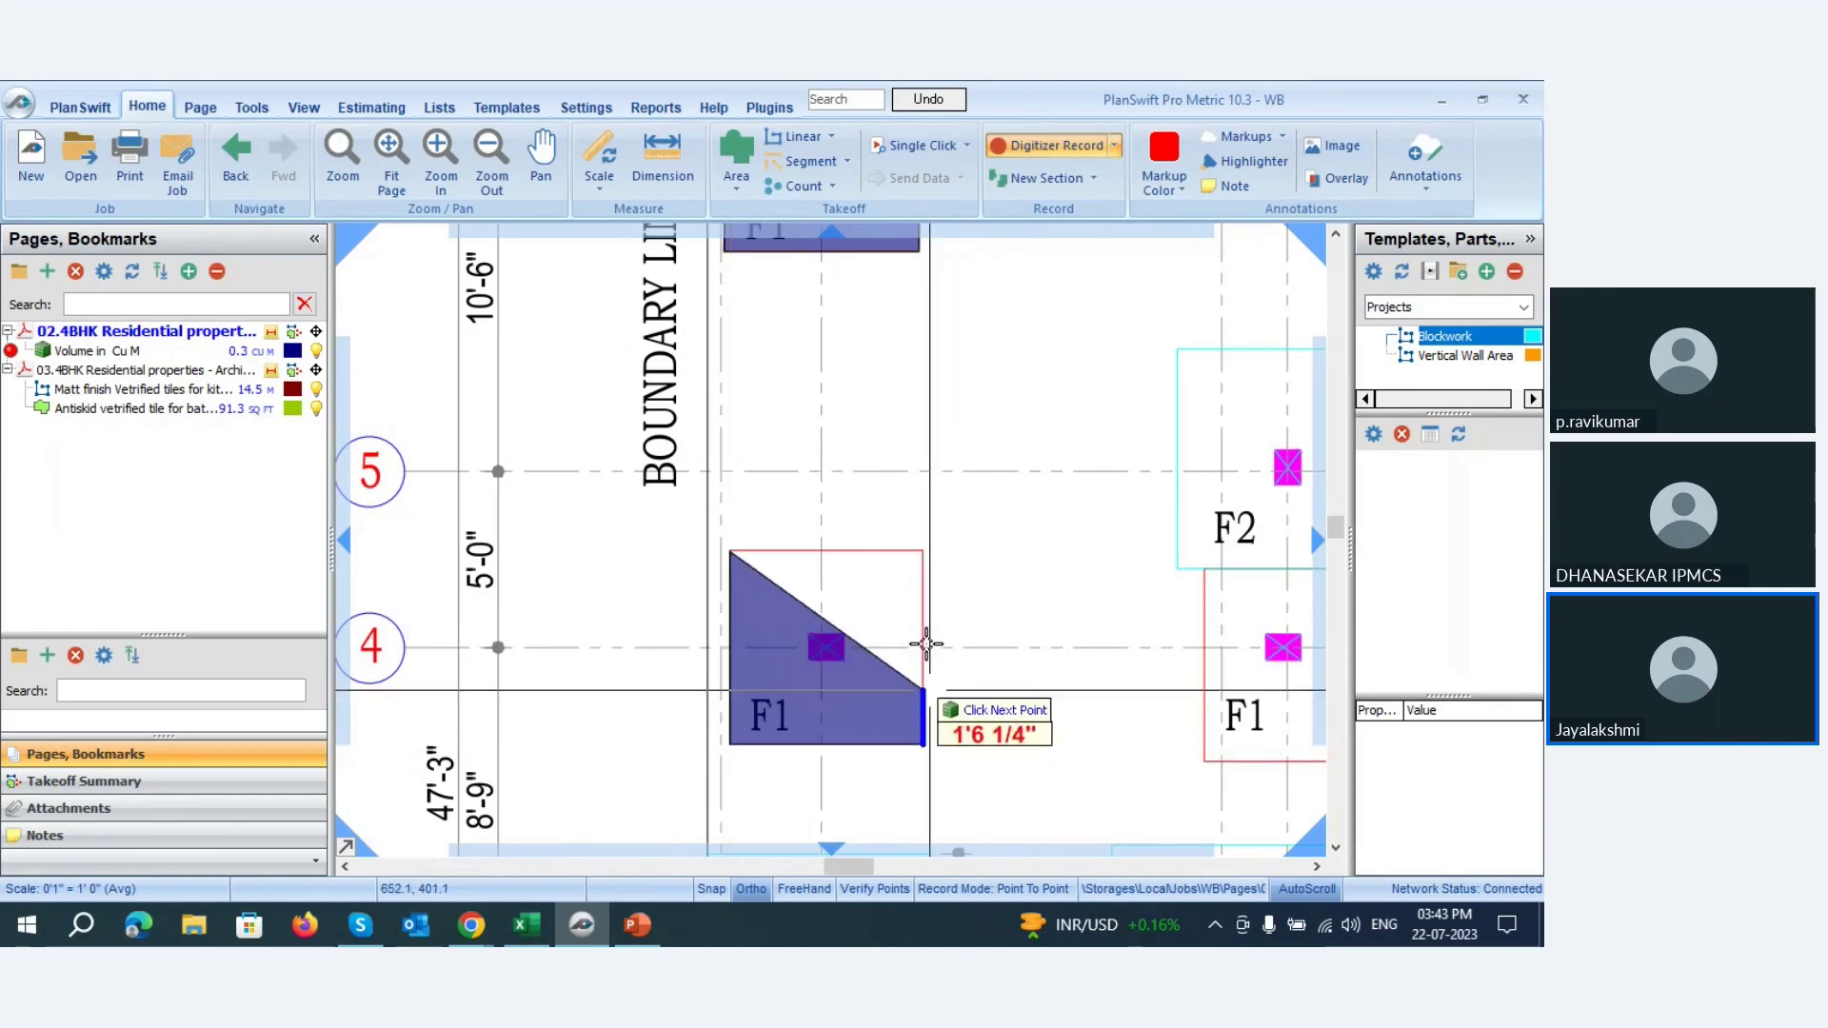
left_click(919, 549)
- Trace the F1 footing on gridline 4 directly below the F2 footing as another volume section
scroll(915, 545, "down", 3)
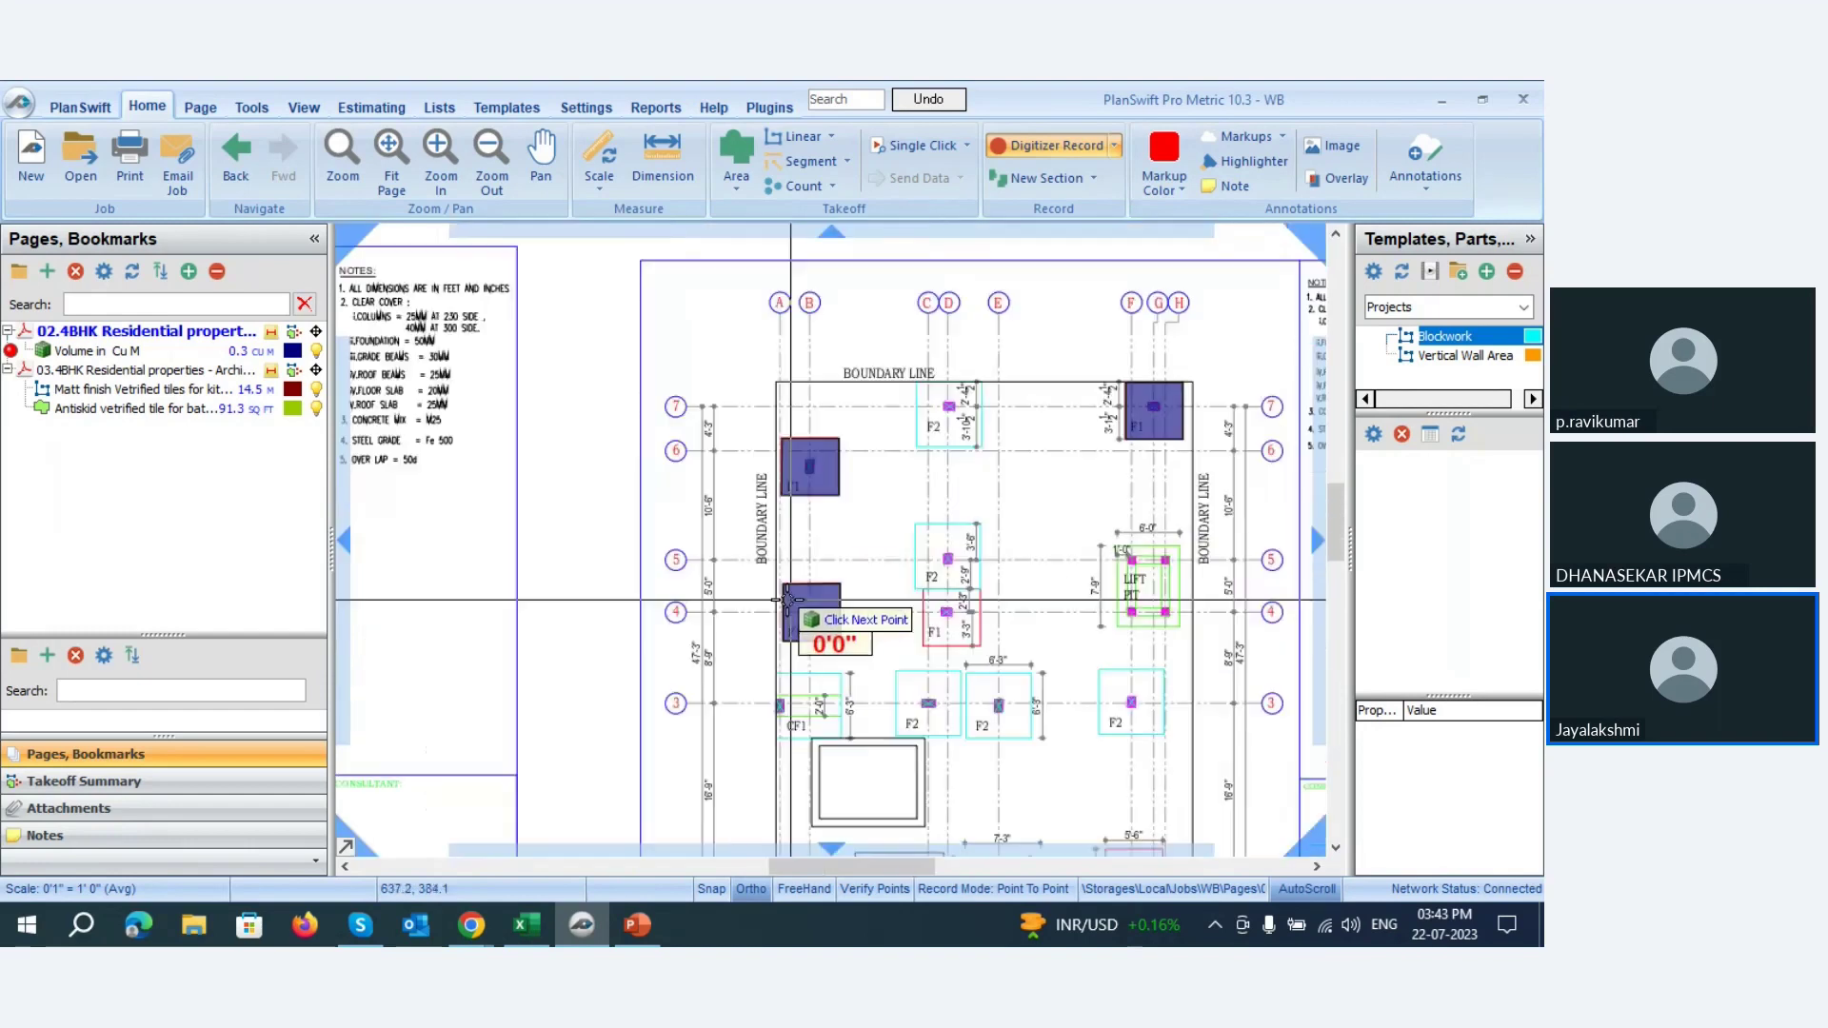
scroll(942, 617, "up", 3)
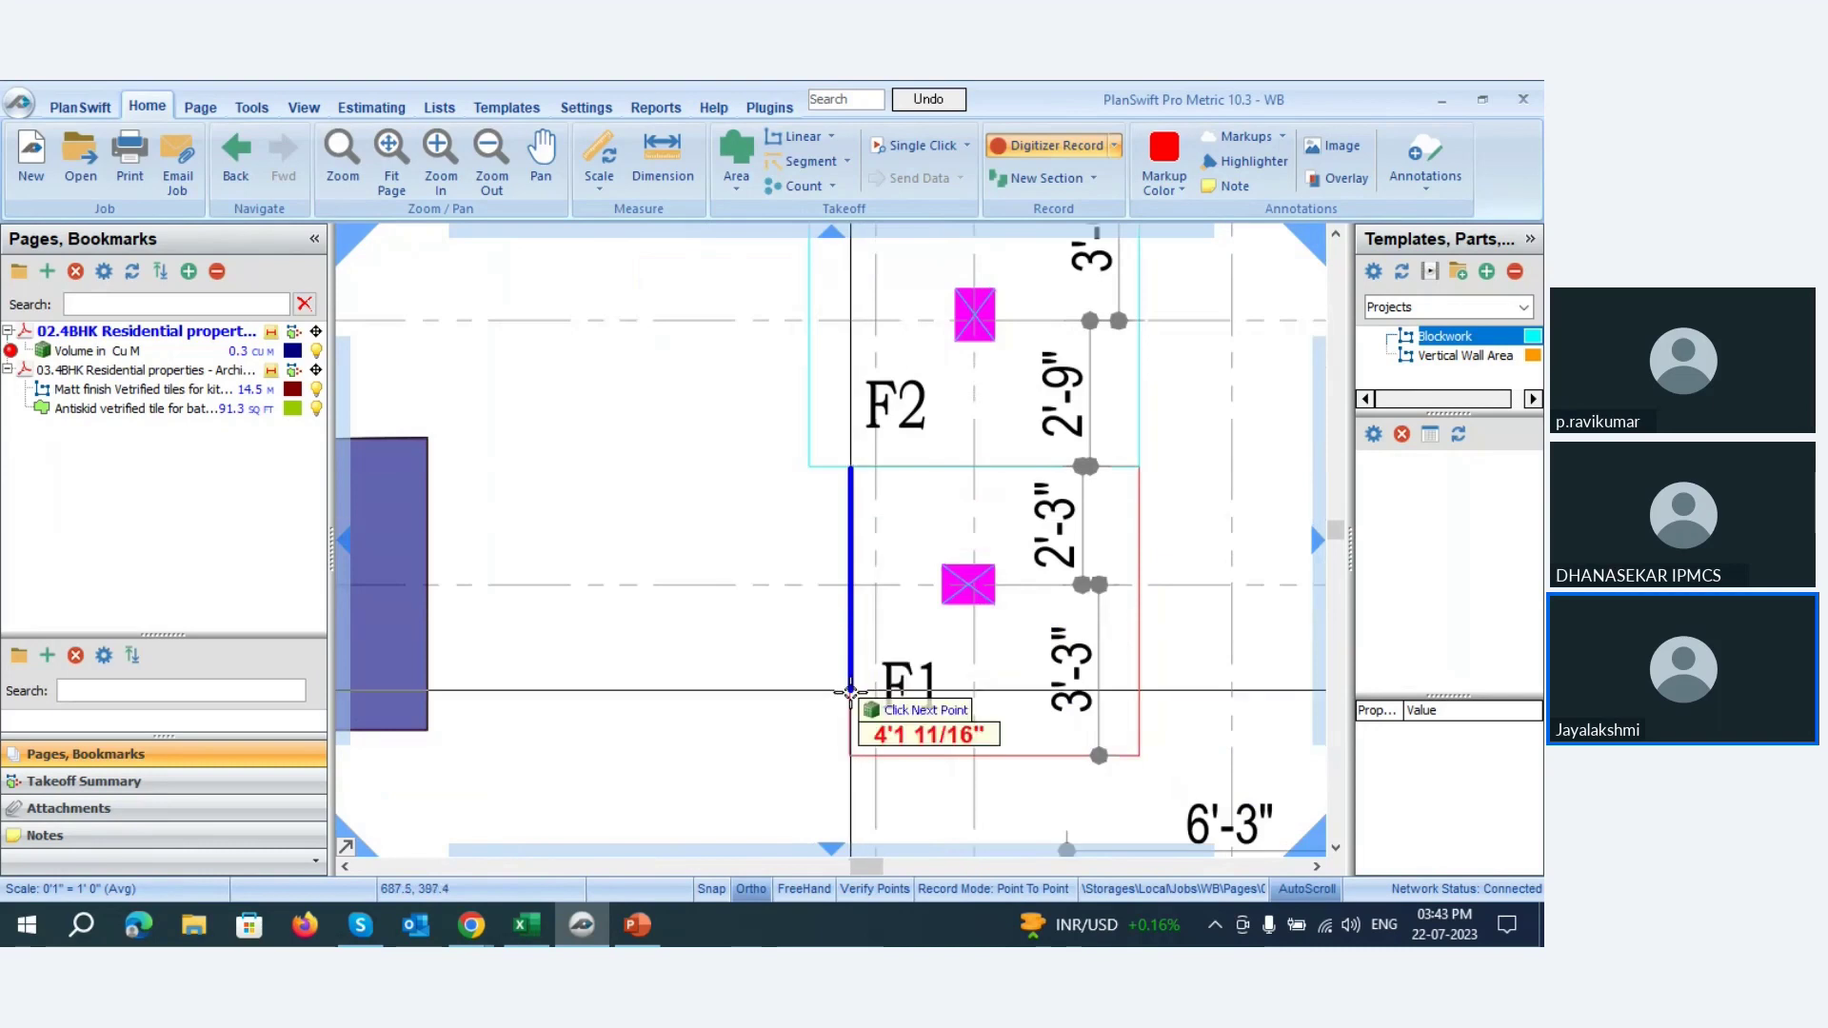
left_click(850, 751)
left_click(1138, 752)
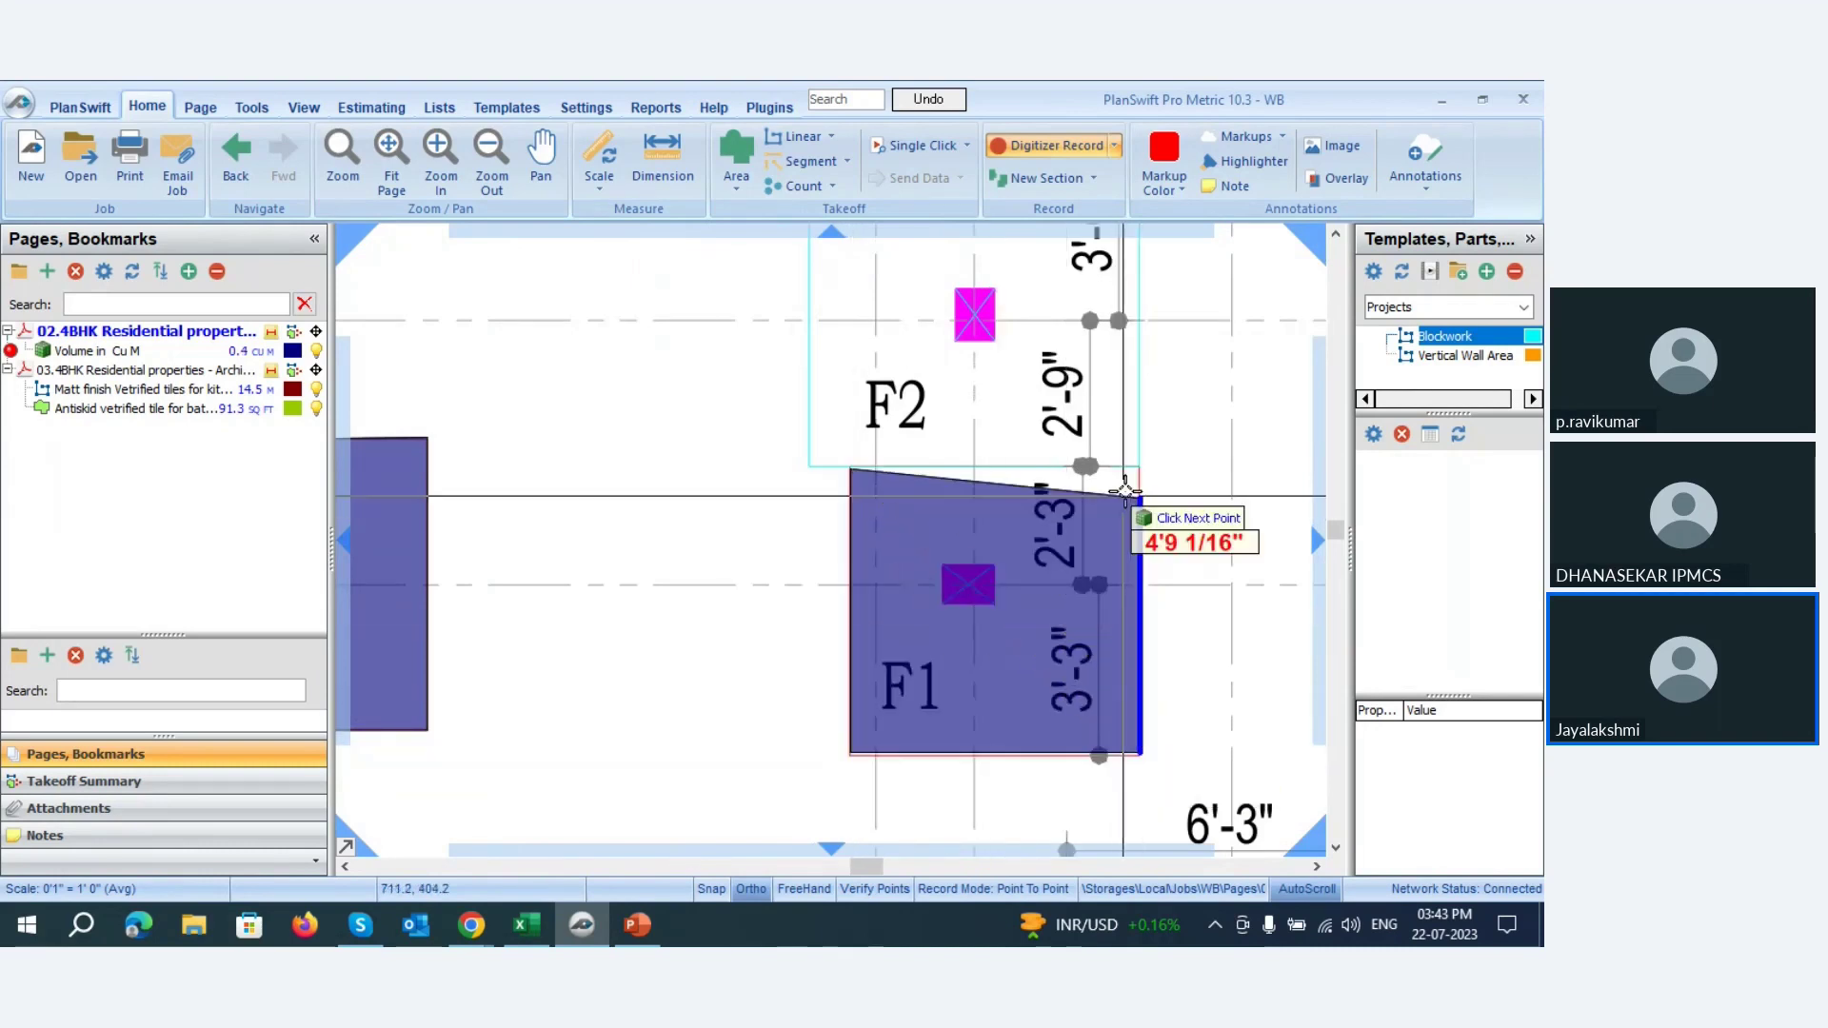
left_click(1136, 467)
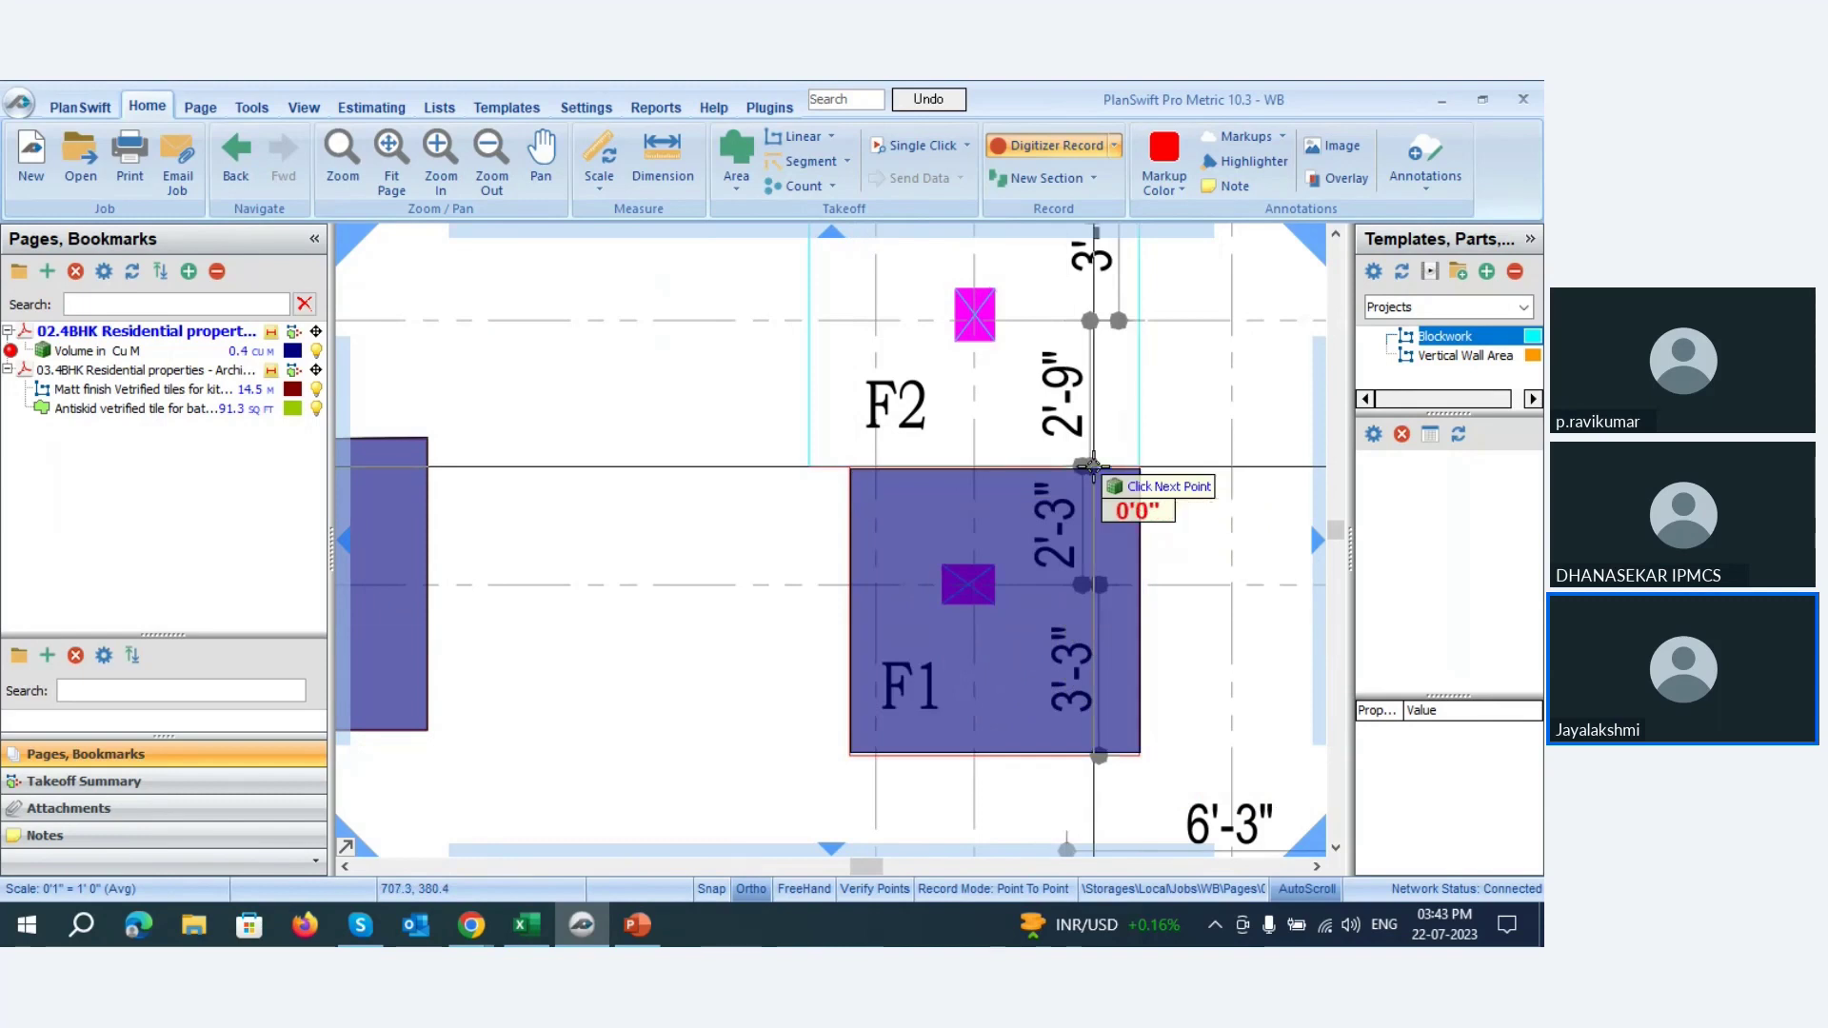
- Trace the F1 footing near gridlines 2 and F as a section of about 5'-6" by 5'-3" and stop recording
scroll(1013, 761, "down", 3)
scroll(1013, 761, "up", 3)
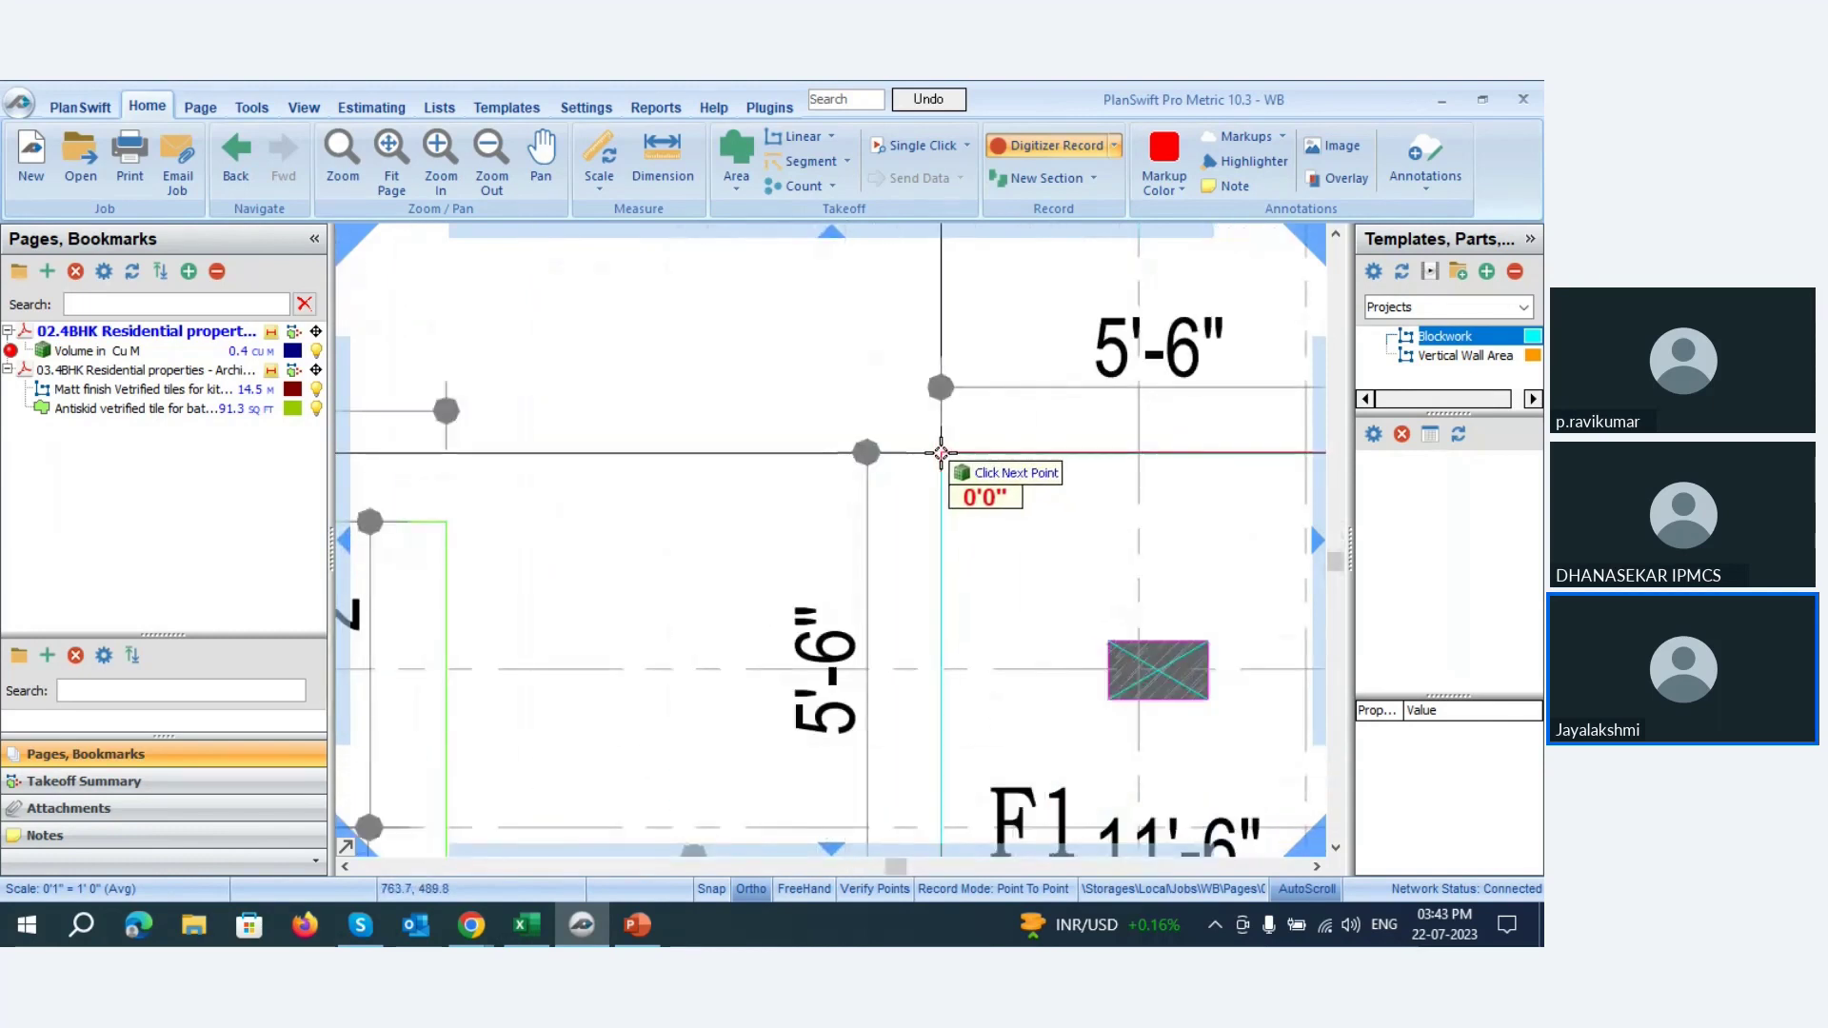
scroll(941, 453, "down", 3)
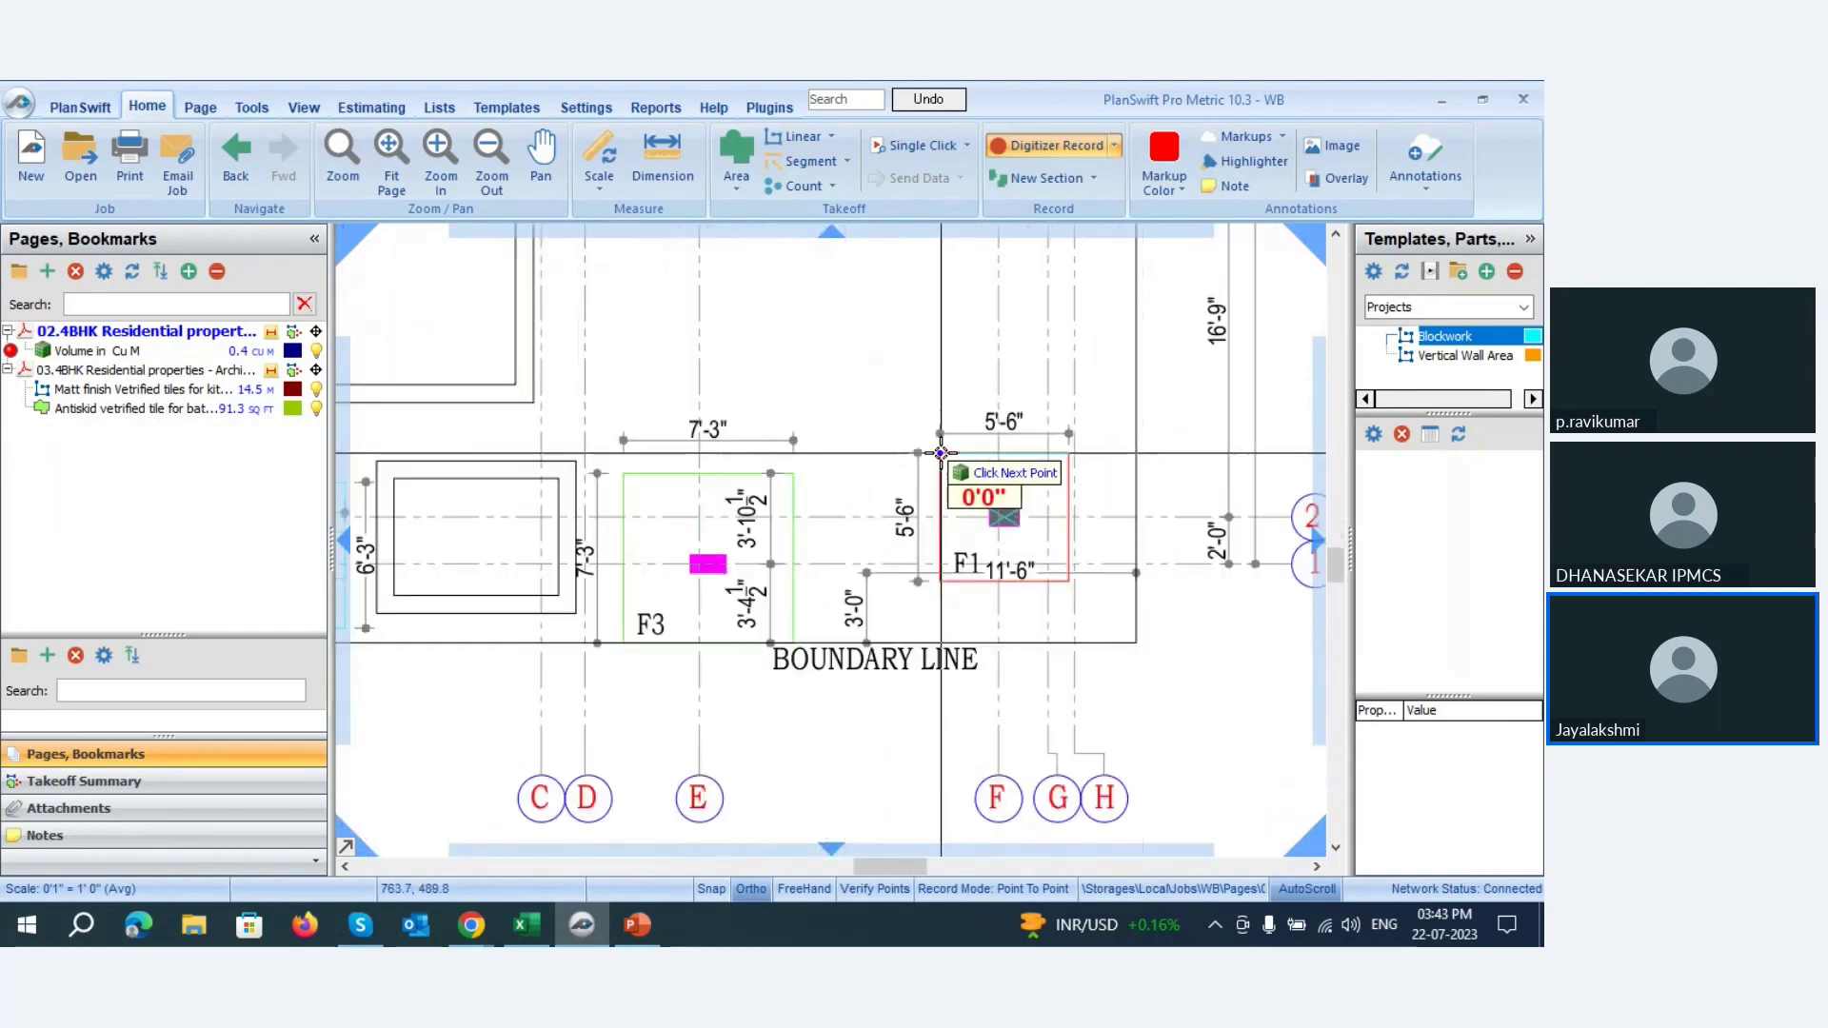
left_click(940, 577)
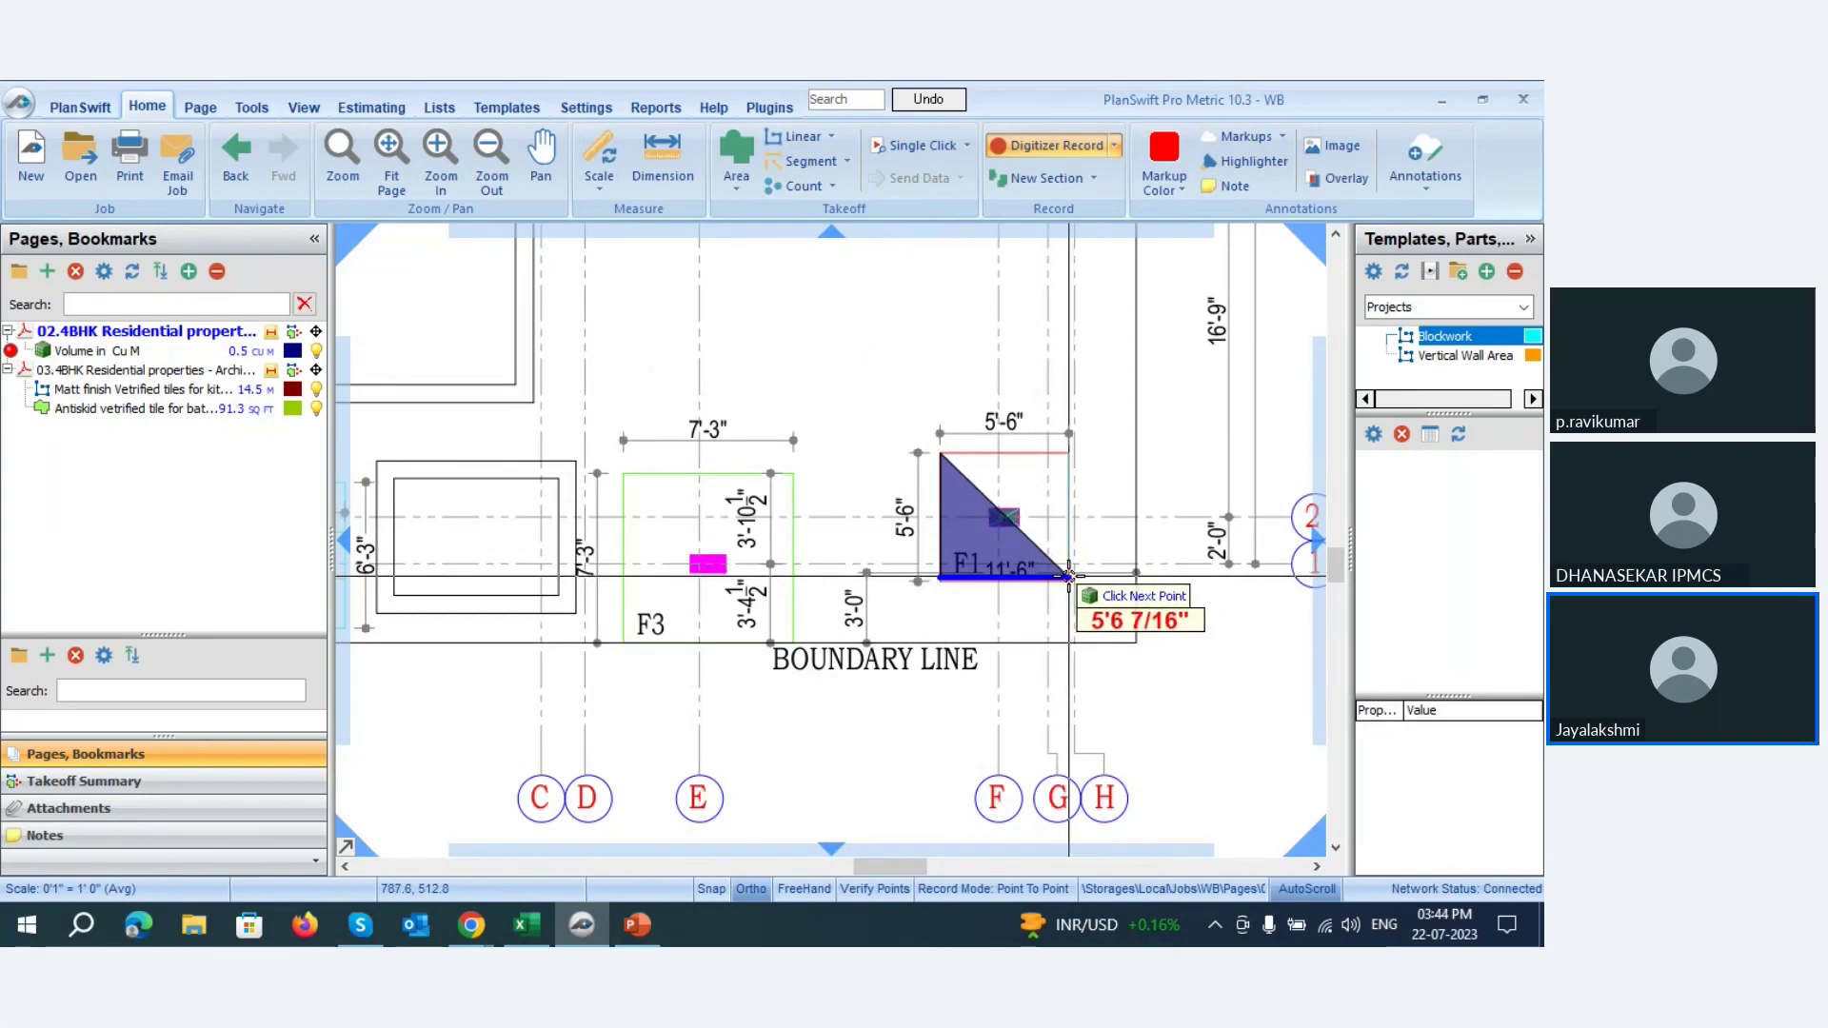
left_click(1068, 576)
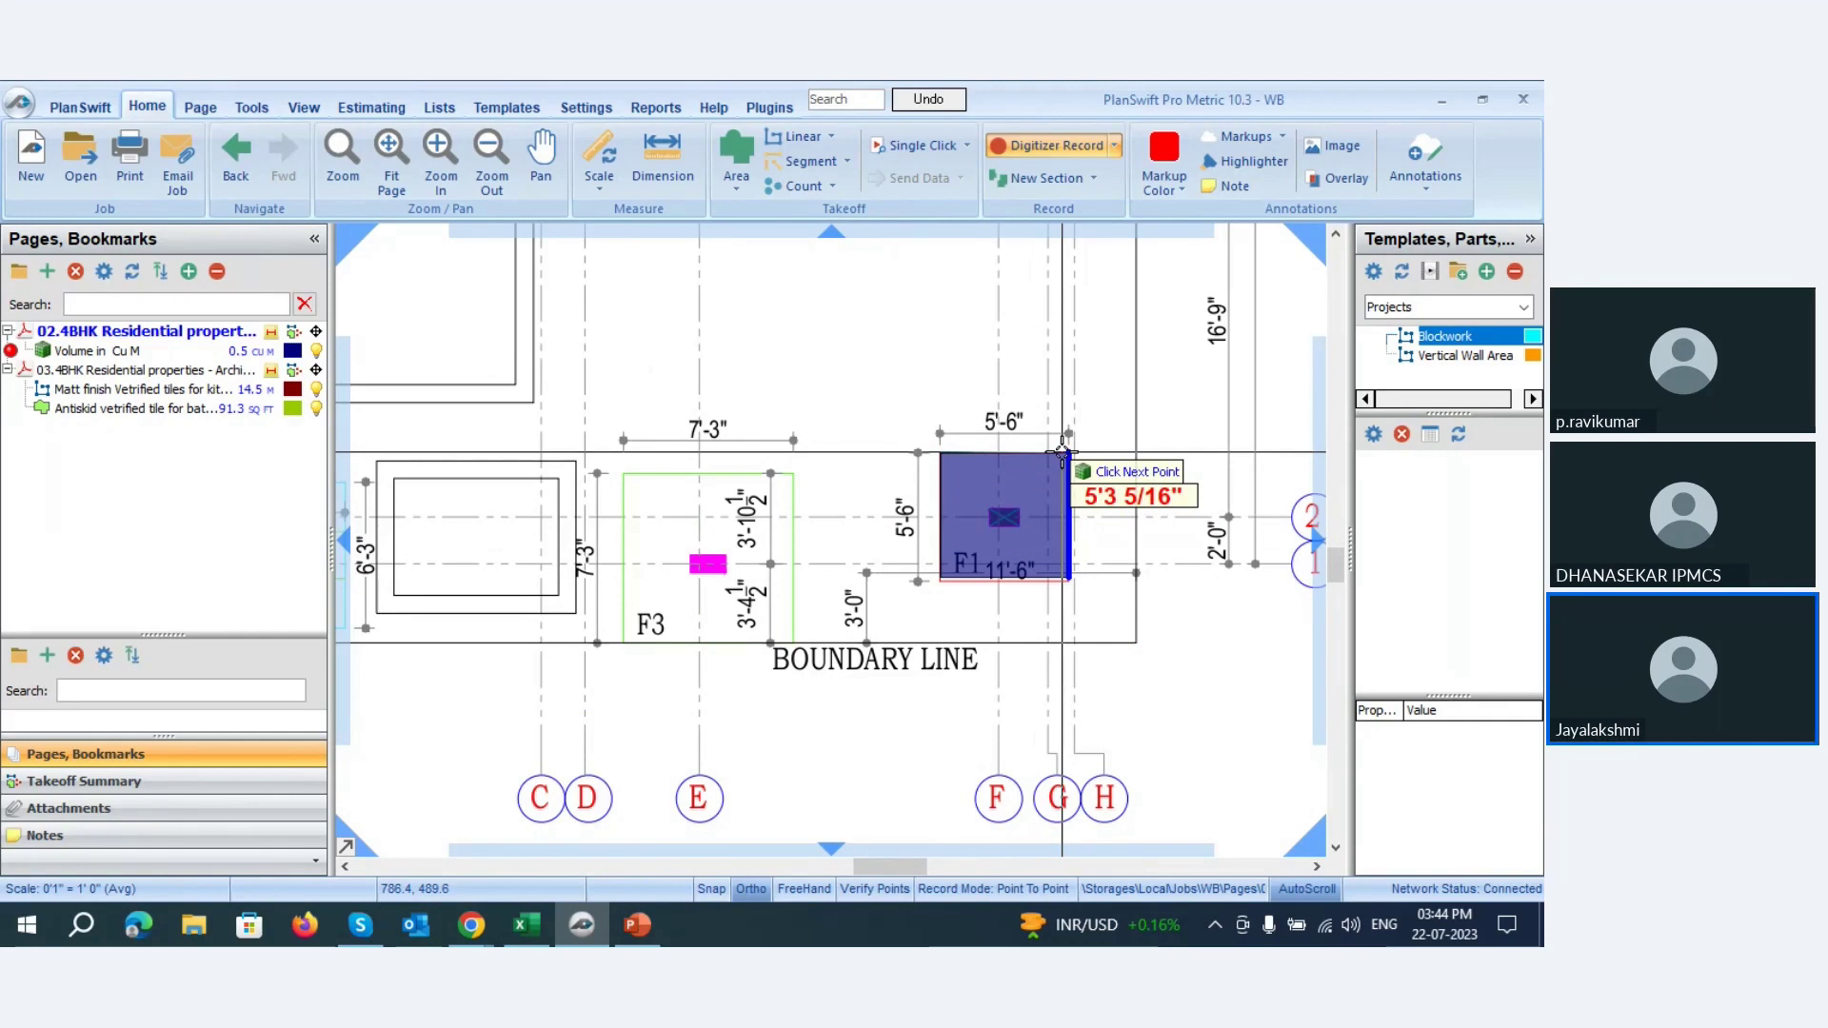
double_click(1067, 452)
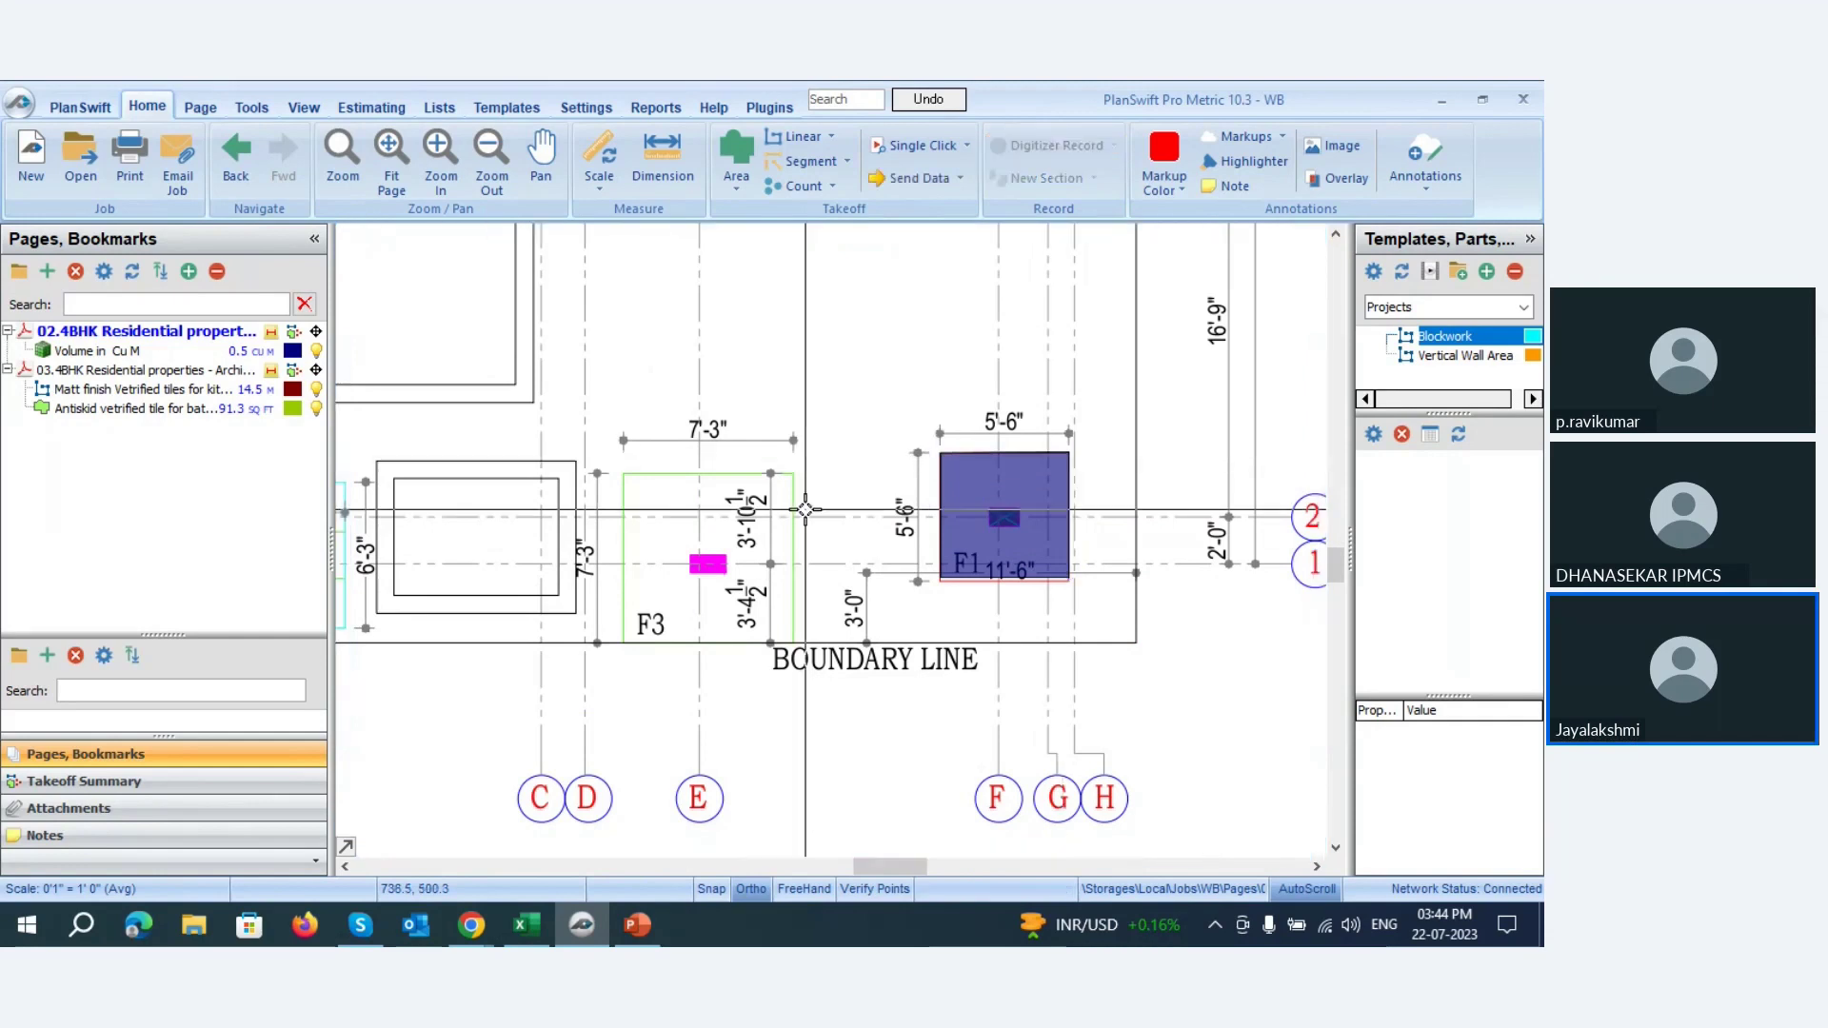
- Inspect the traced F1 footing sections, checking the section details of those beside the boundary line at gridlines 6 and 4
scroll(806, 511, "down", 5)
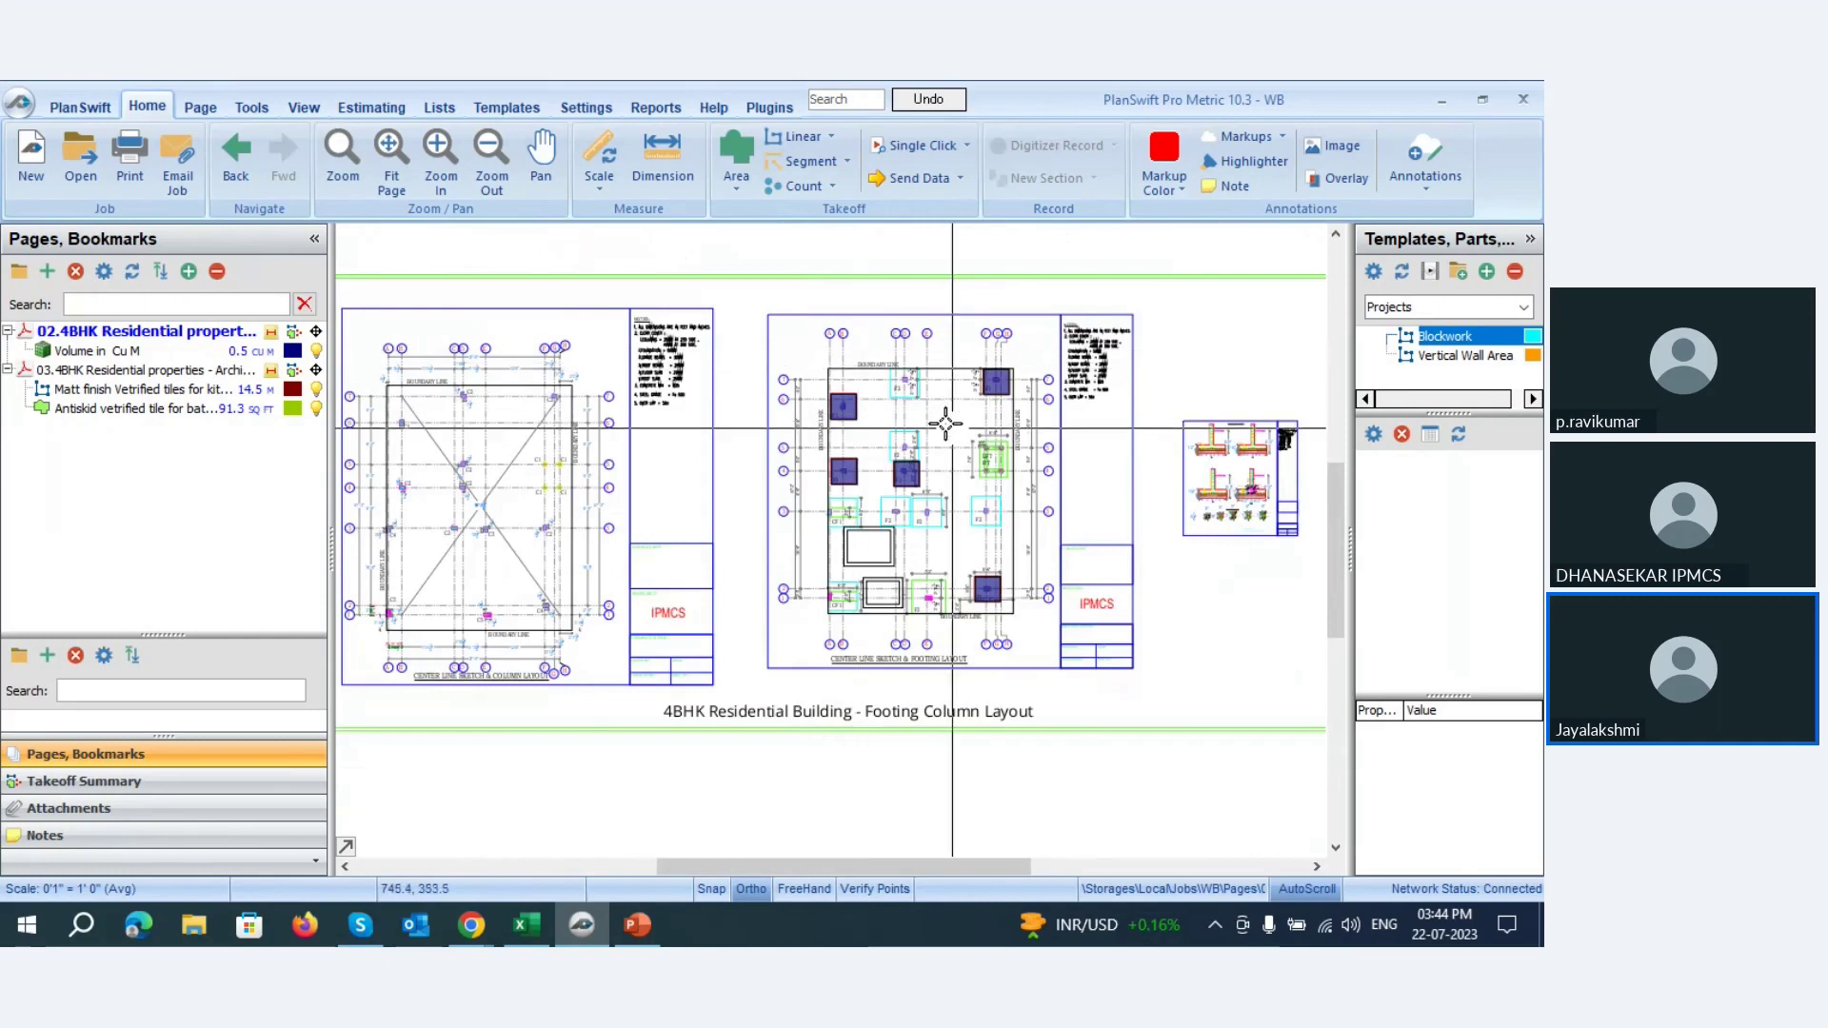
mouse_move(839, 410)
scroll(840, 411, "up", 5)
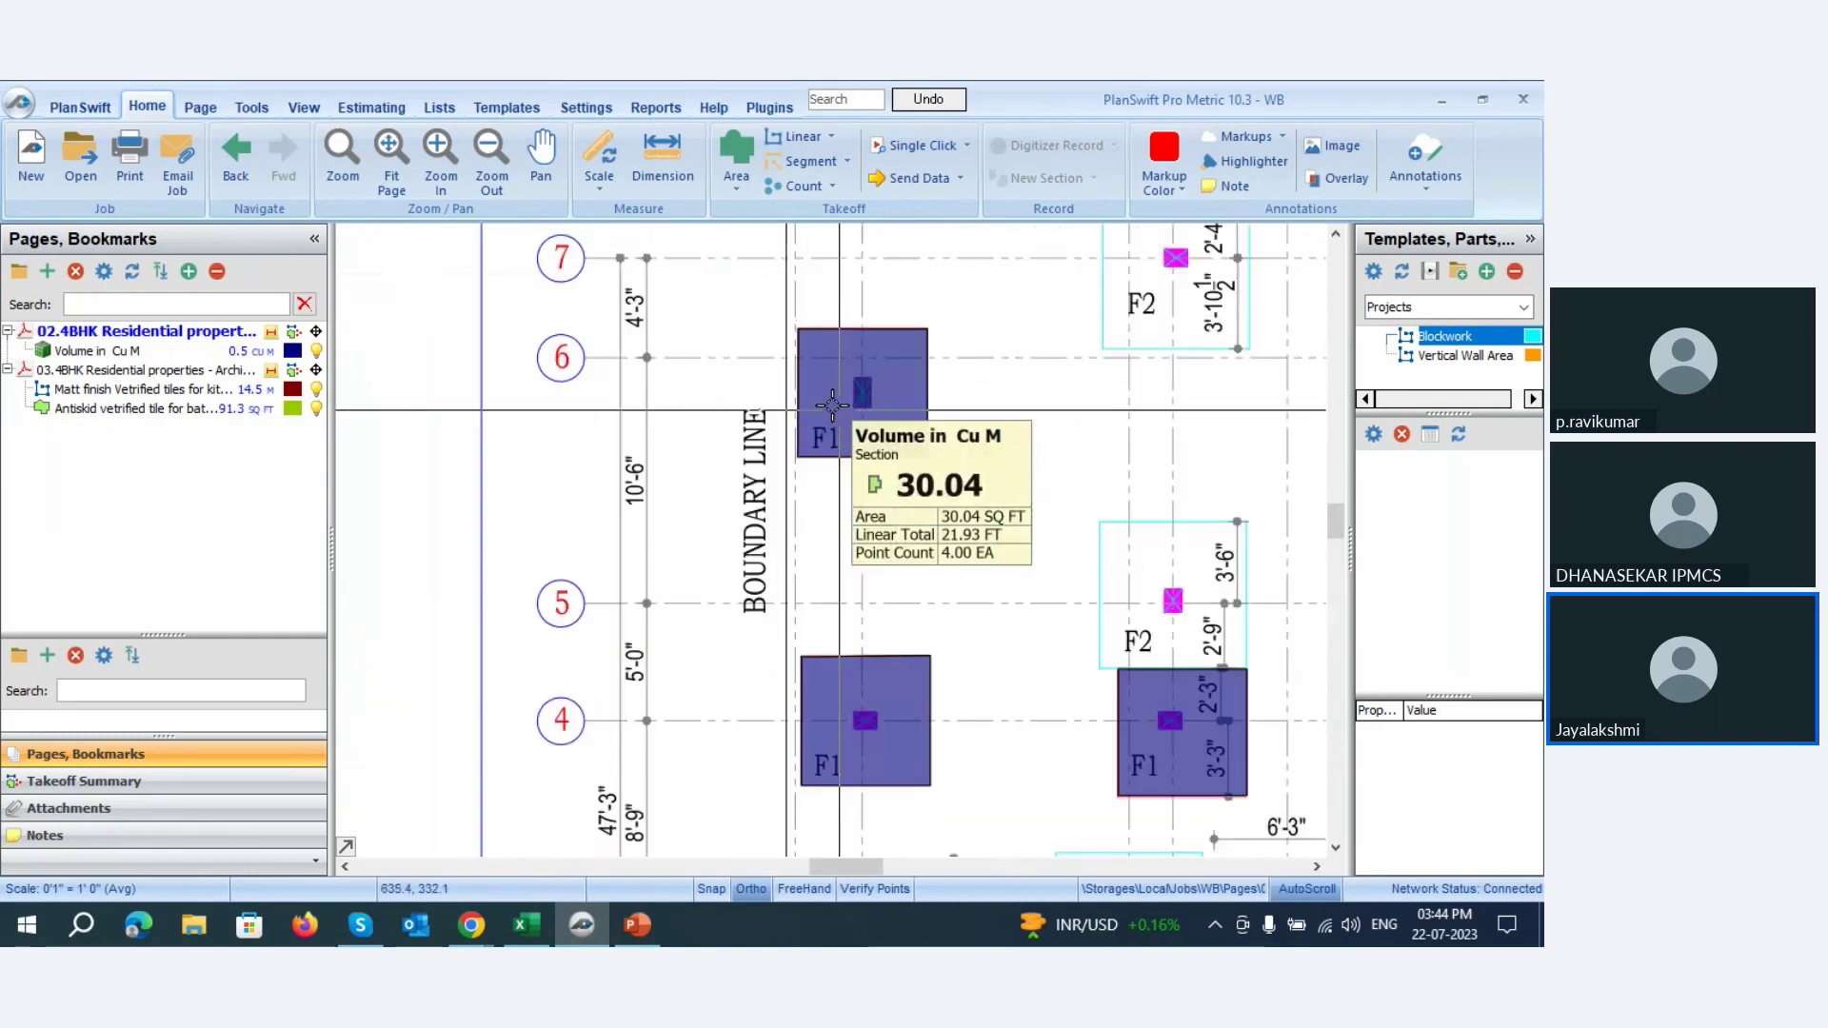
mouse_move(863, 715)
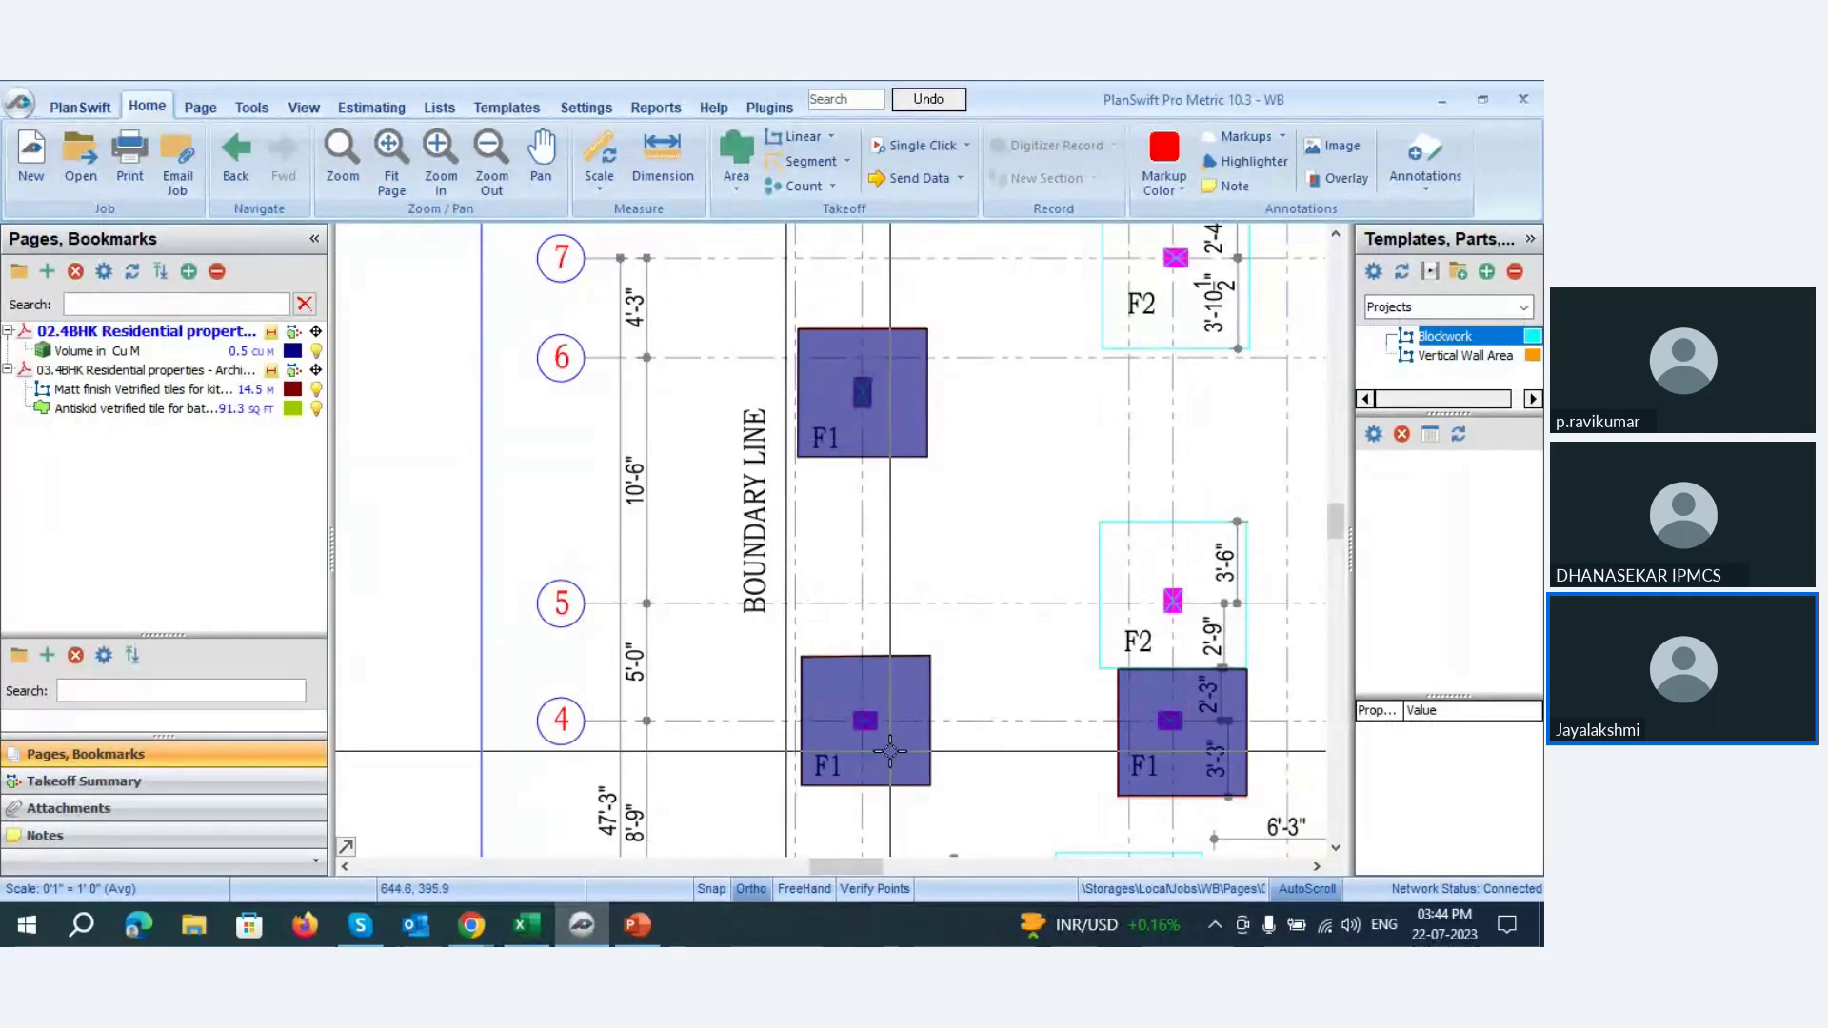
mouse_move(889, 748)
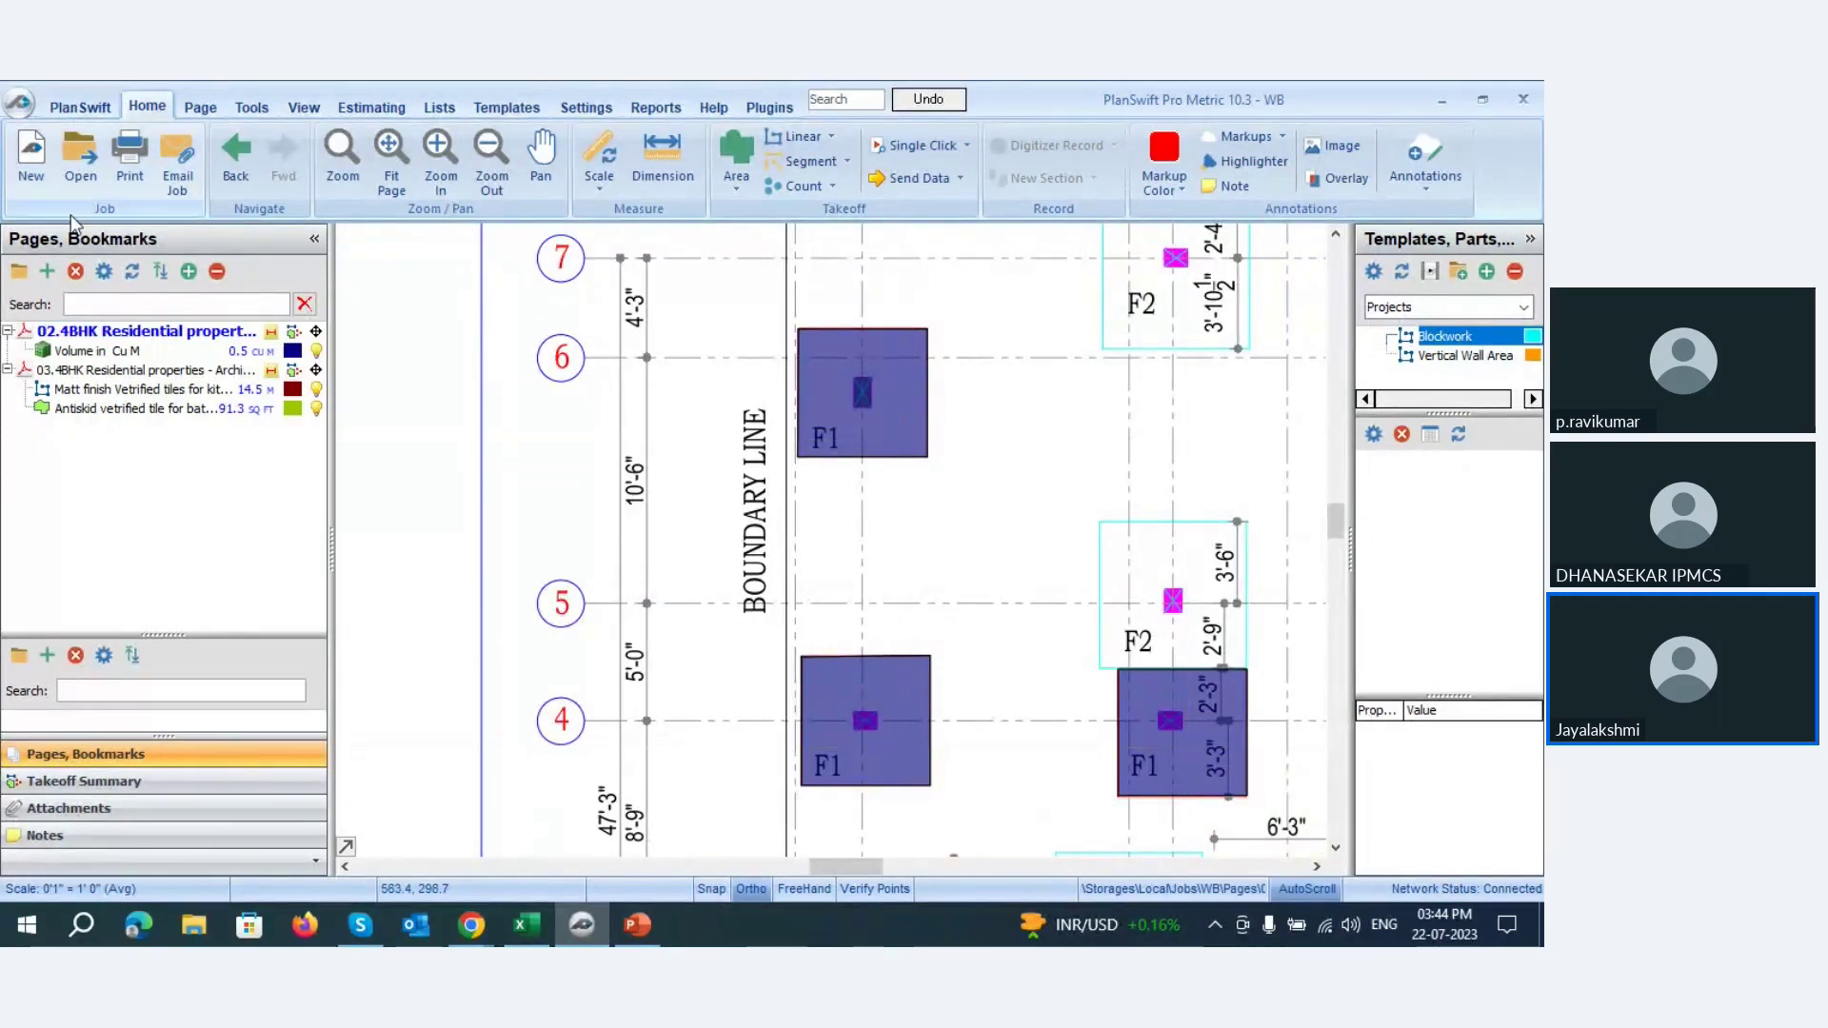
- Review the quantity of the Volume in Cu M item under RCC in the takeoff summary
left_click(60, 350)
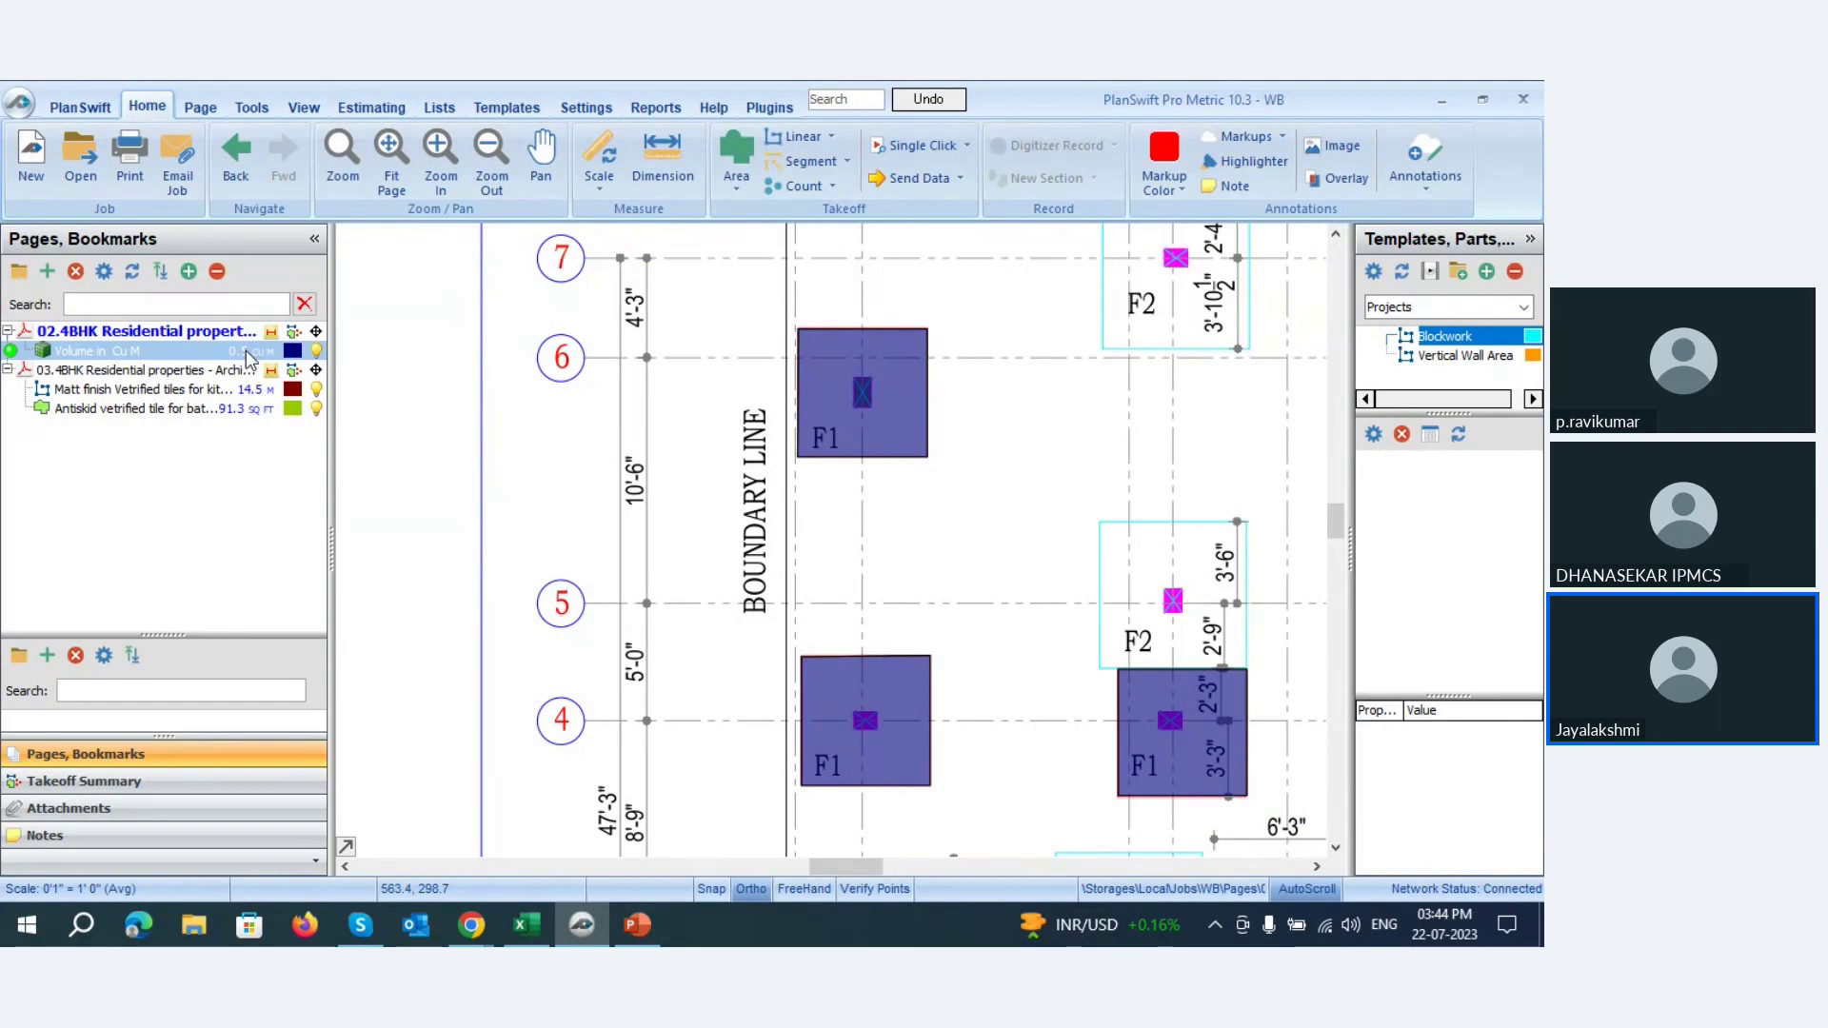
left_click(95, 781)
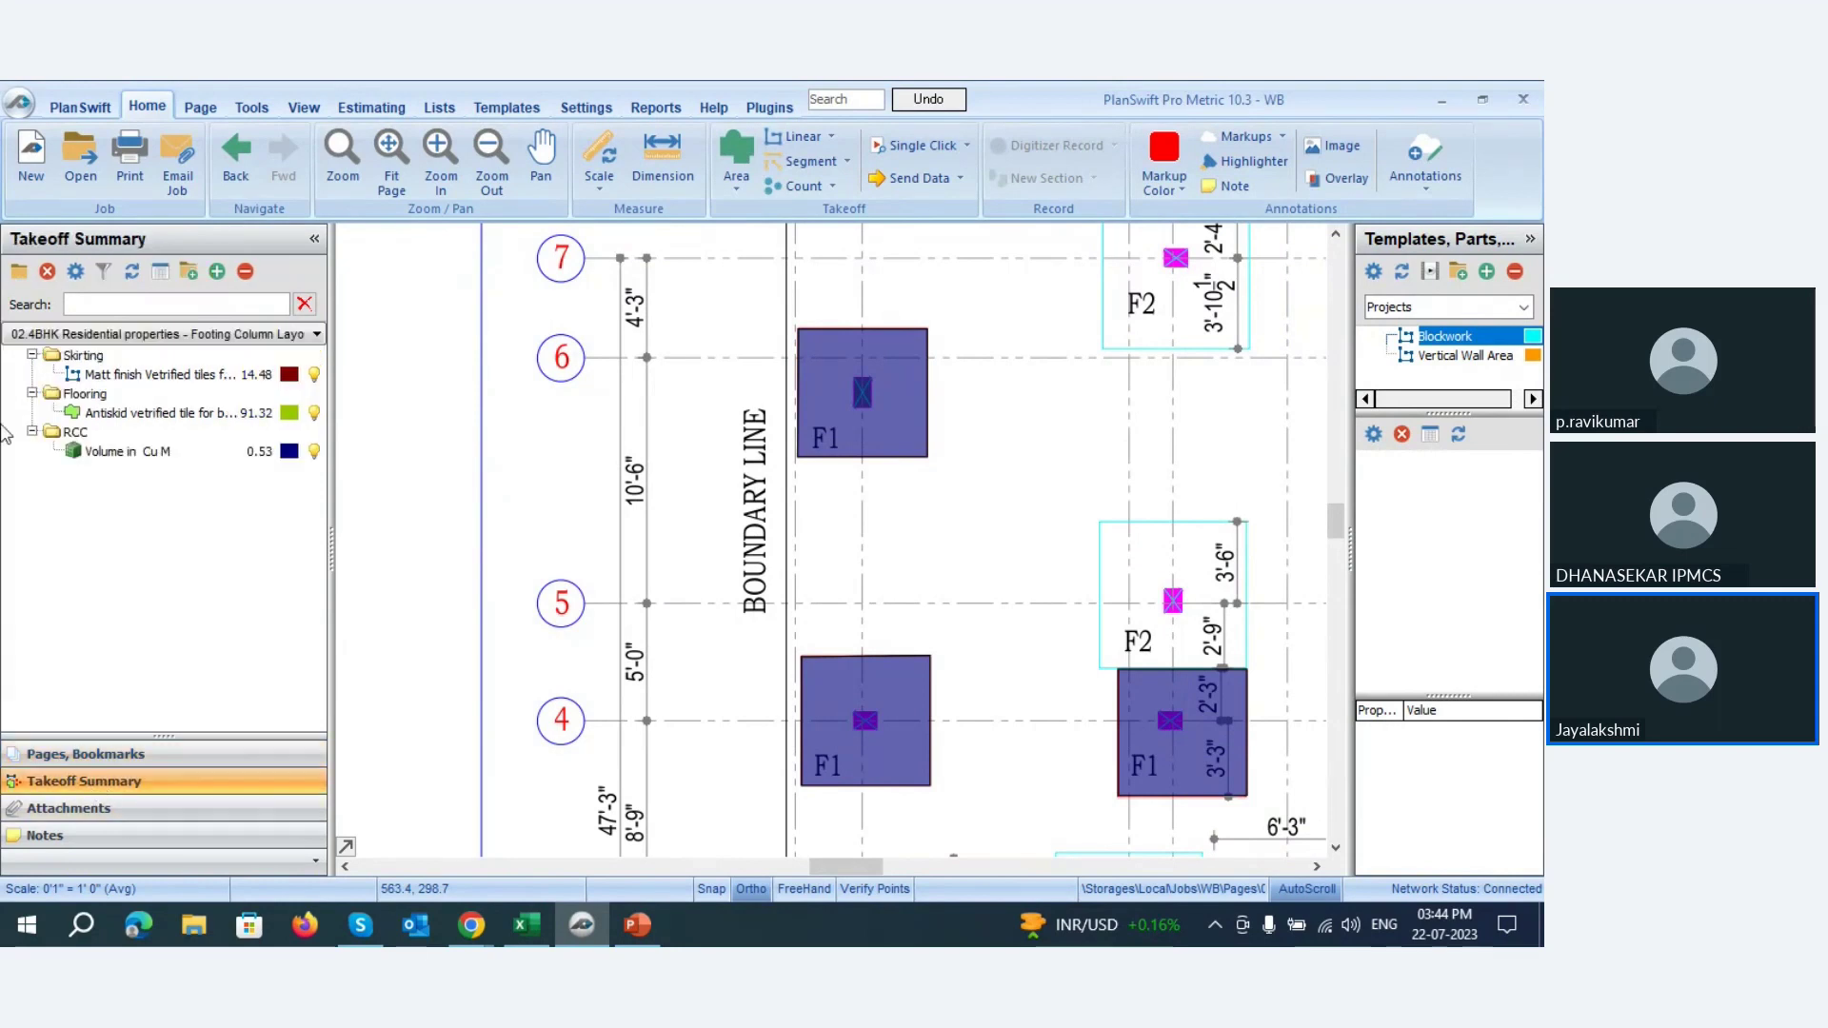
left_click(134, 455)
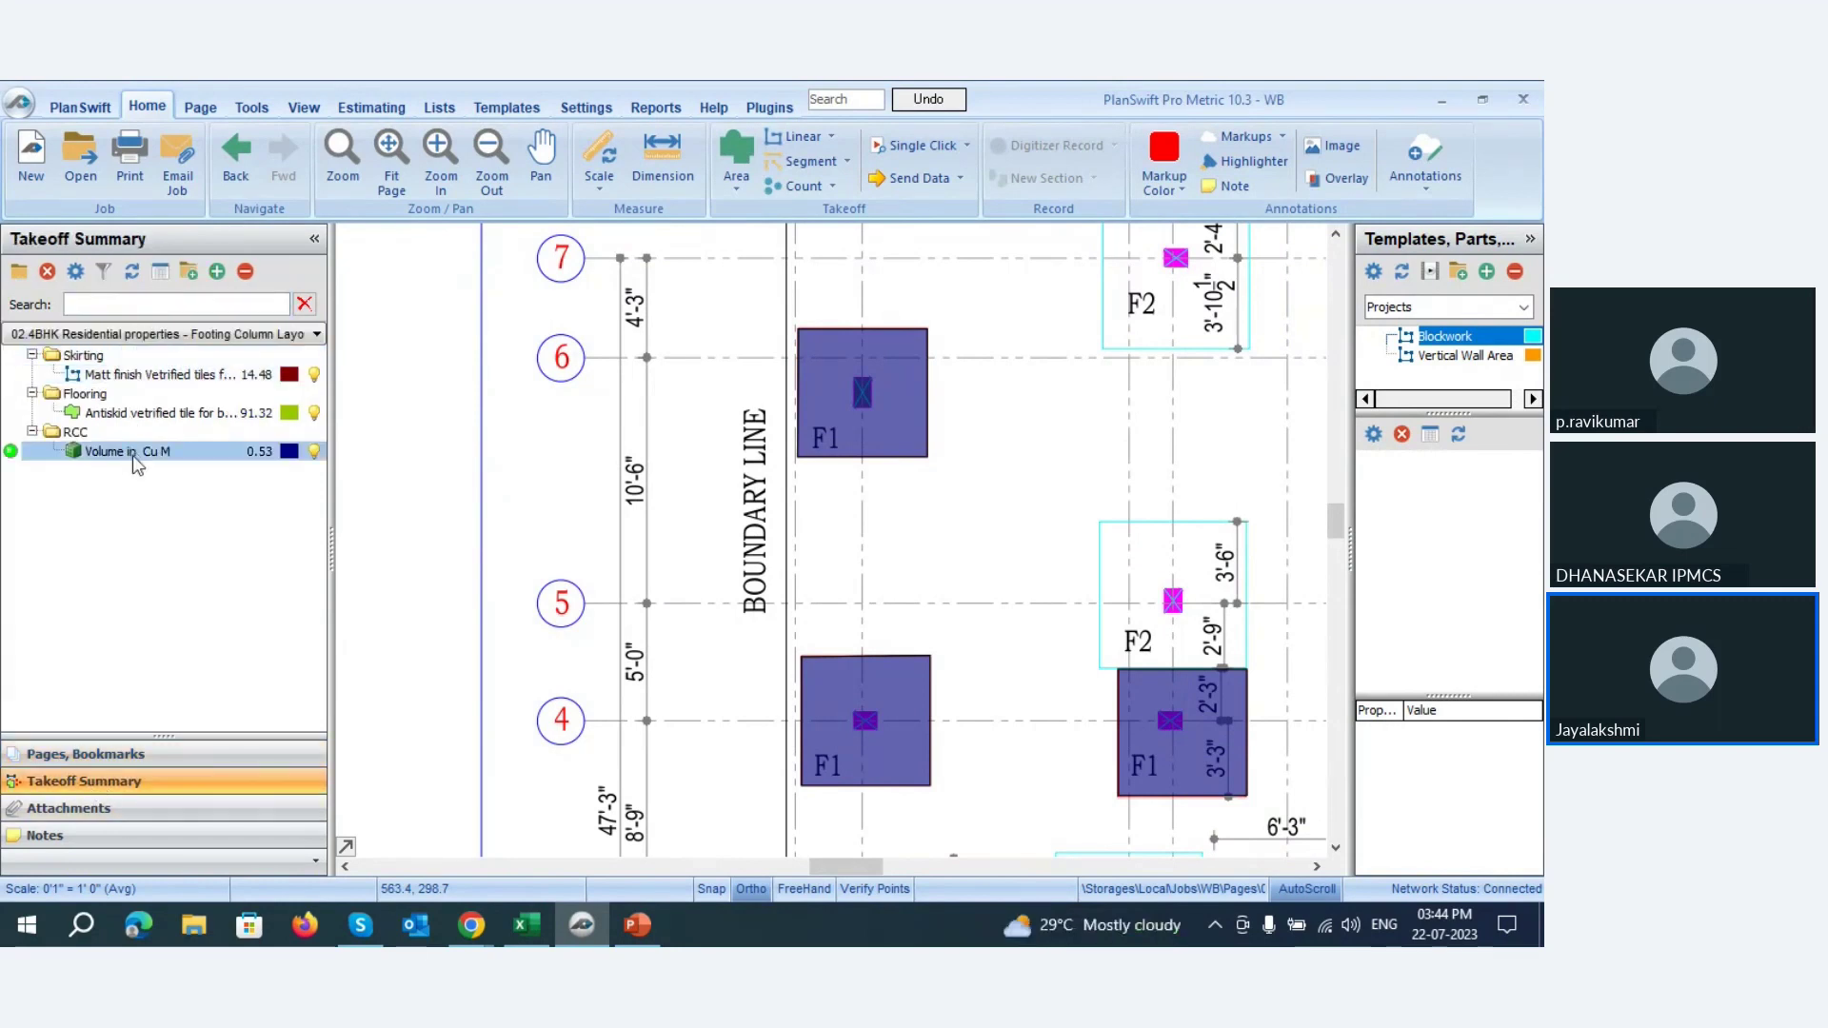
- Set the Qty output units of the Volume in Cu M item to CU M in its advanced properties
double_click(257, 458)
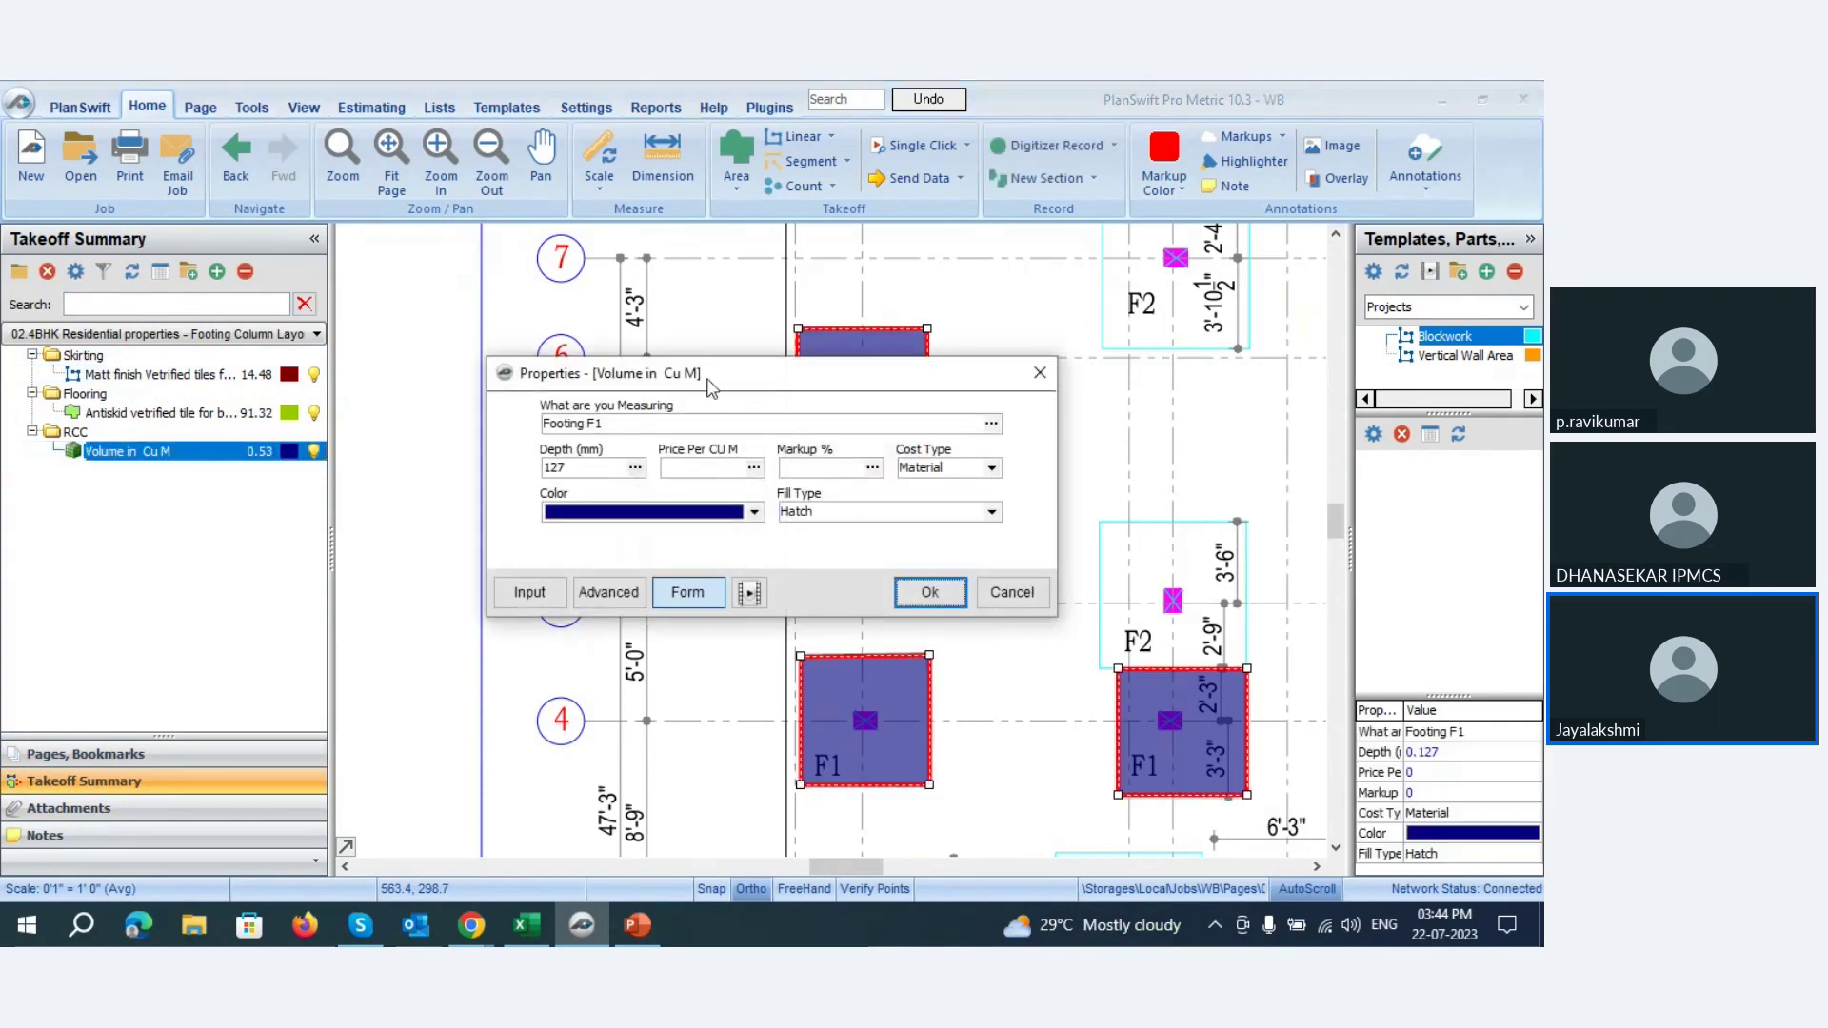
left_click(590, 594)
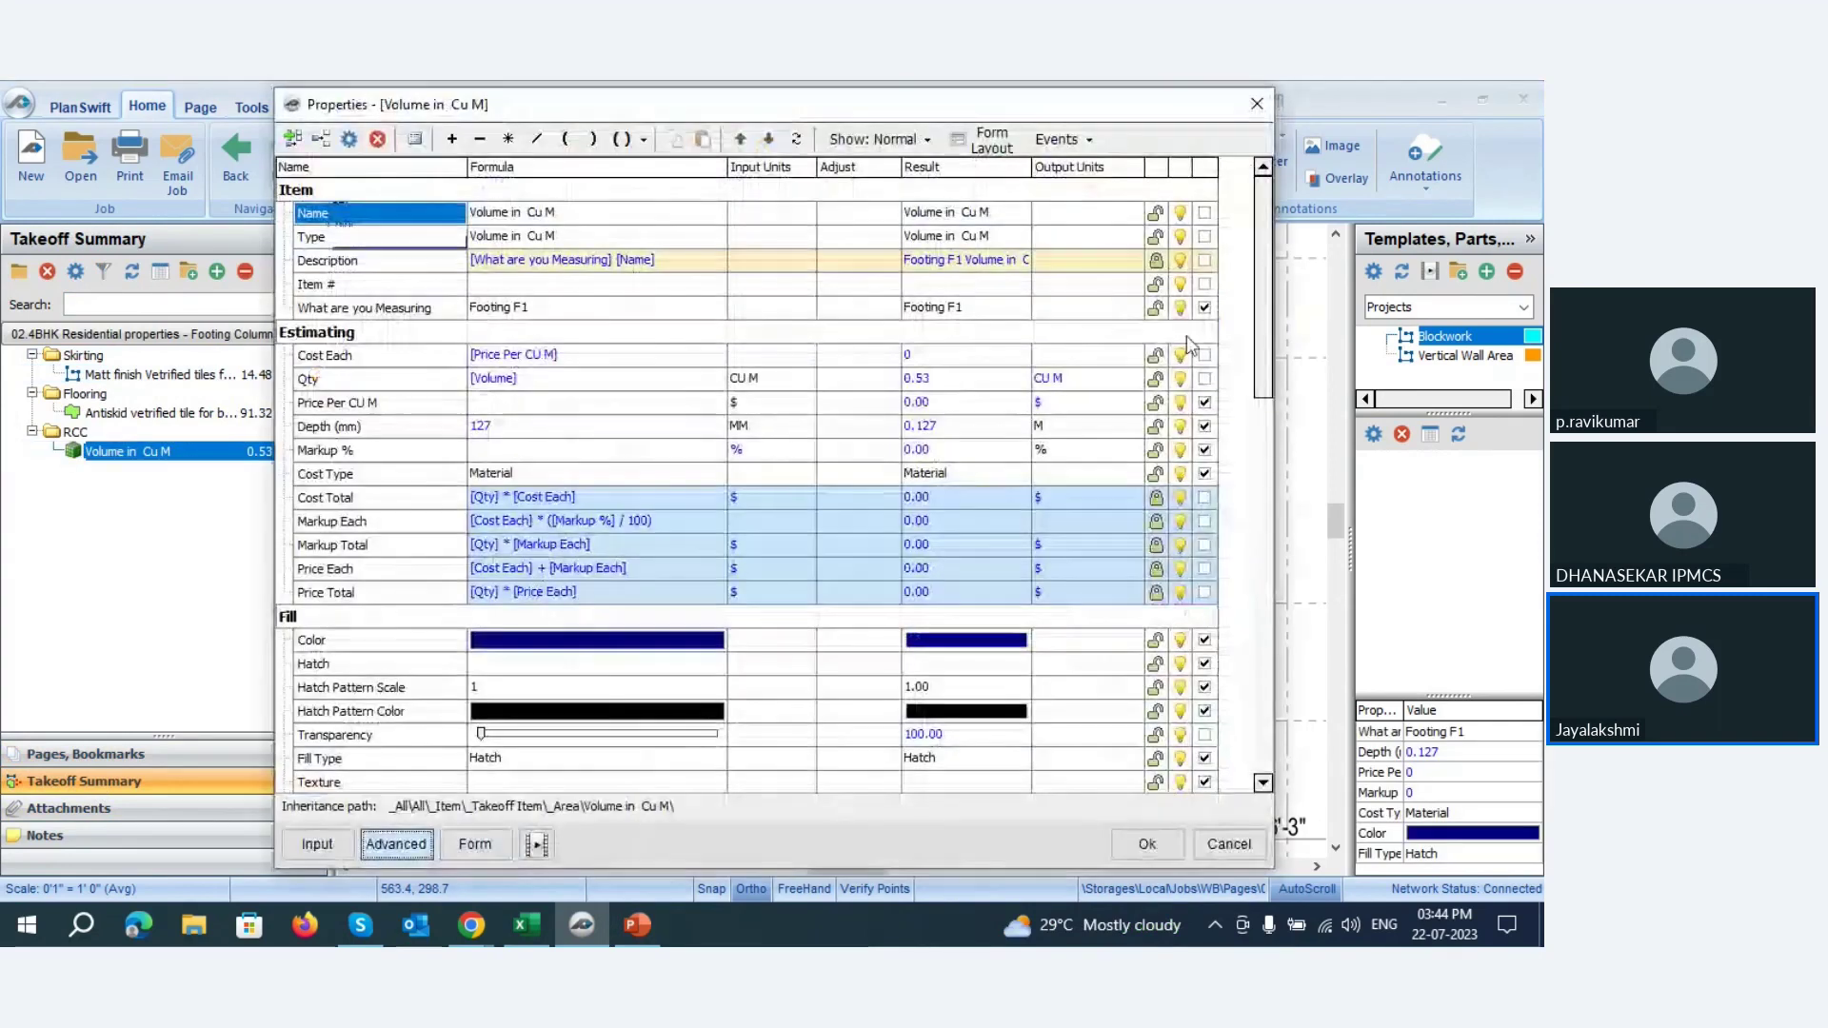
left_click(1111, 380)
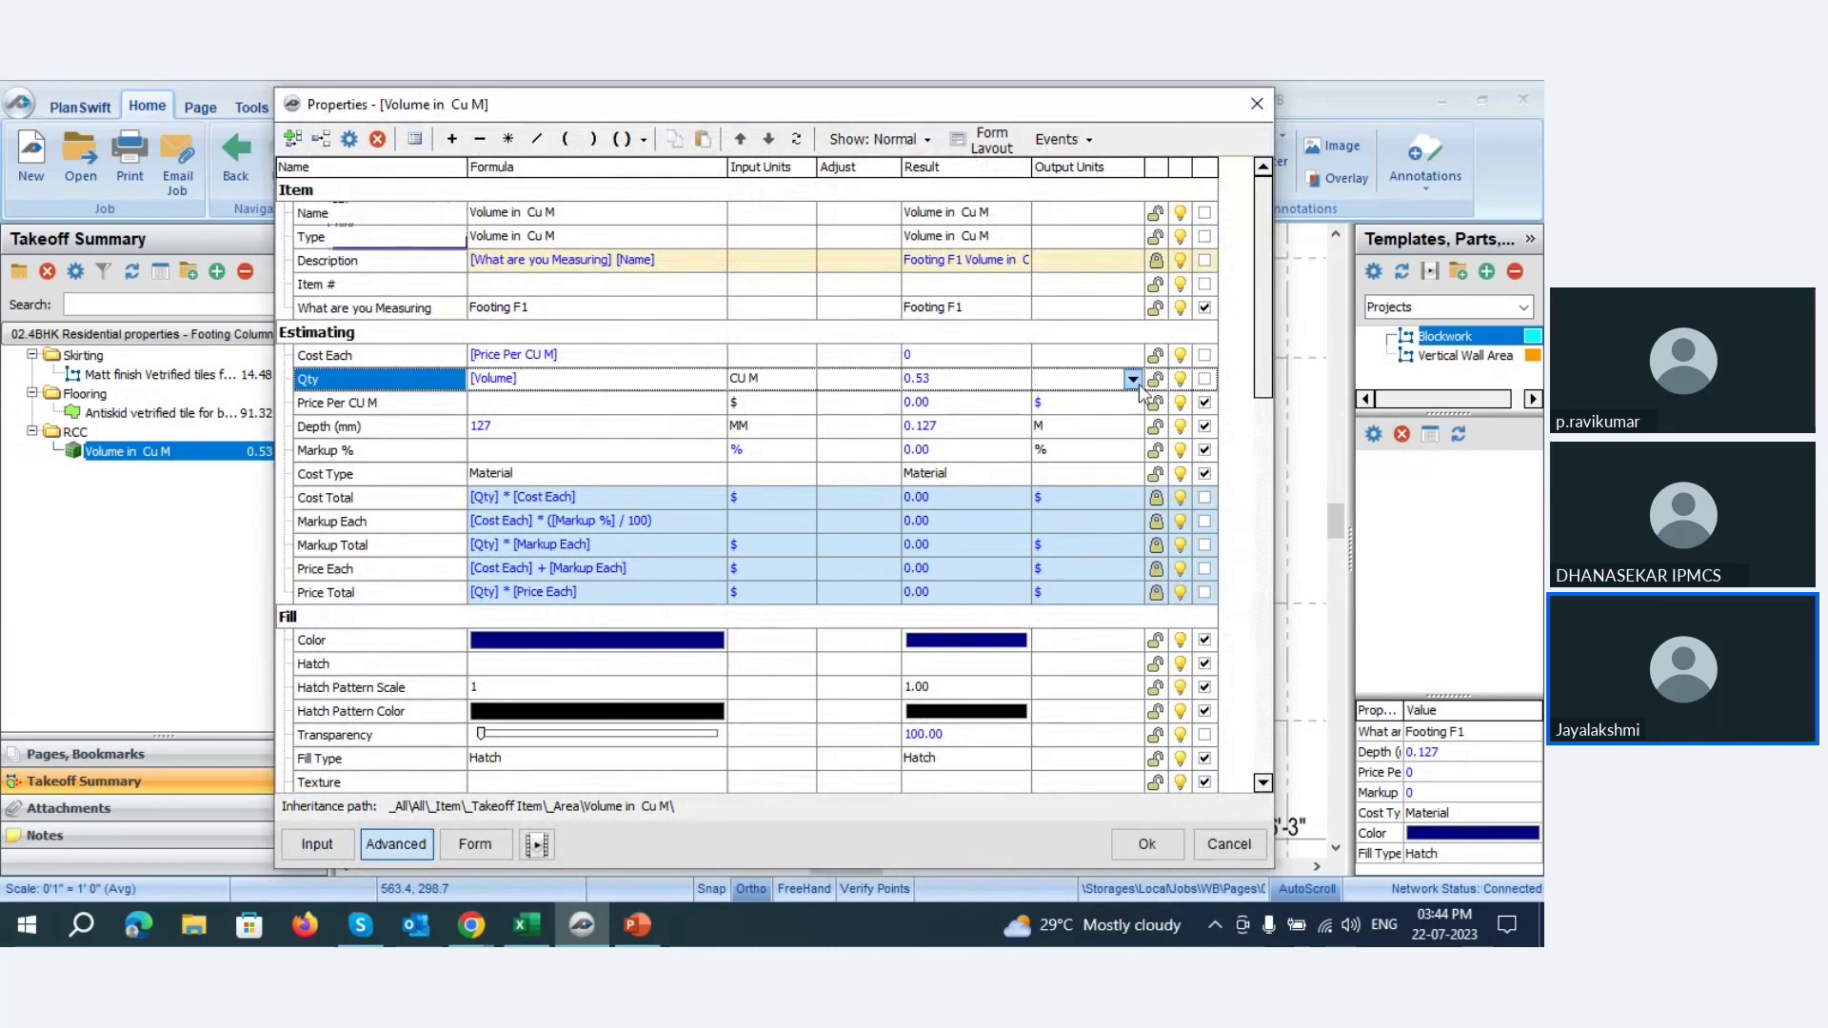
left_click(1132, 379)
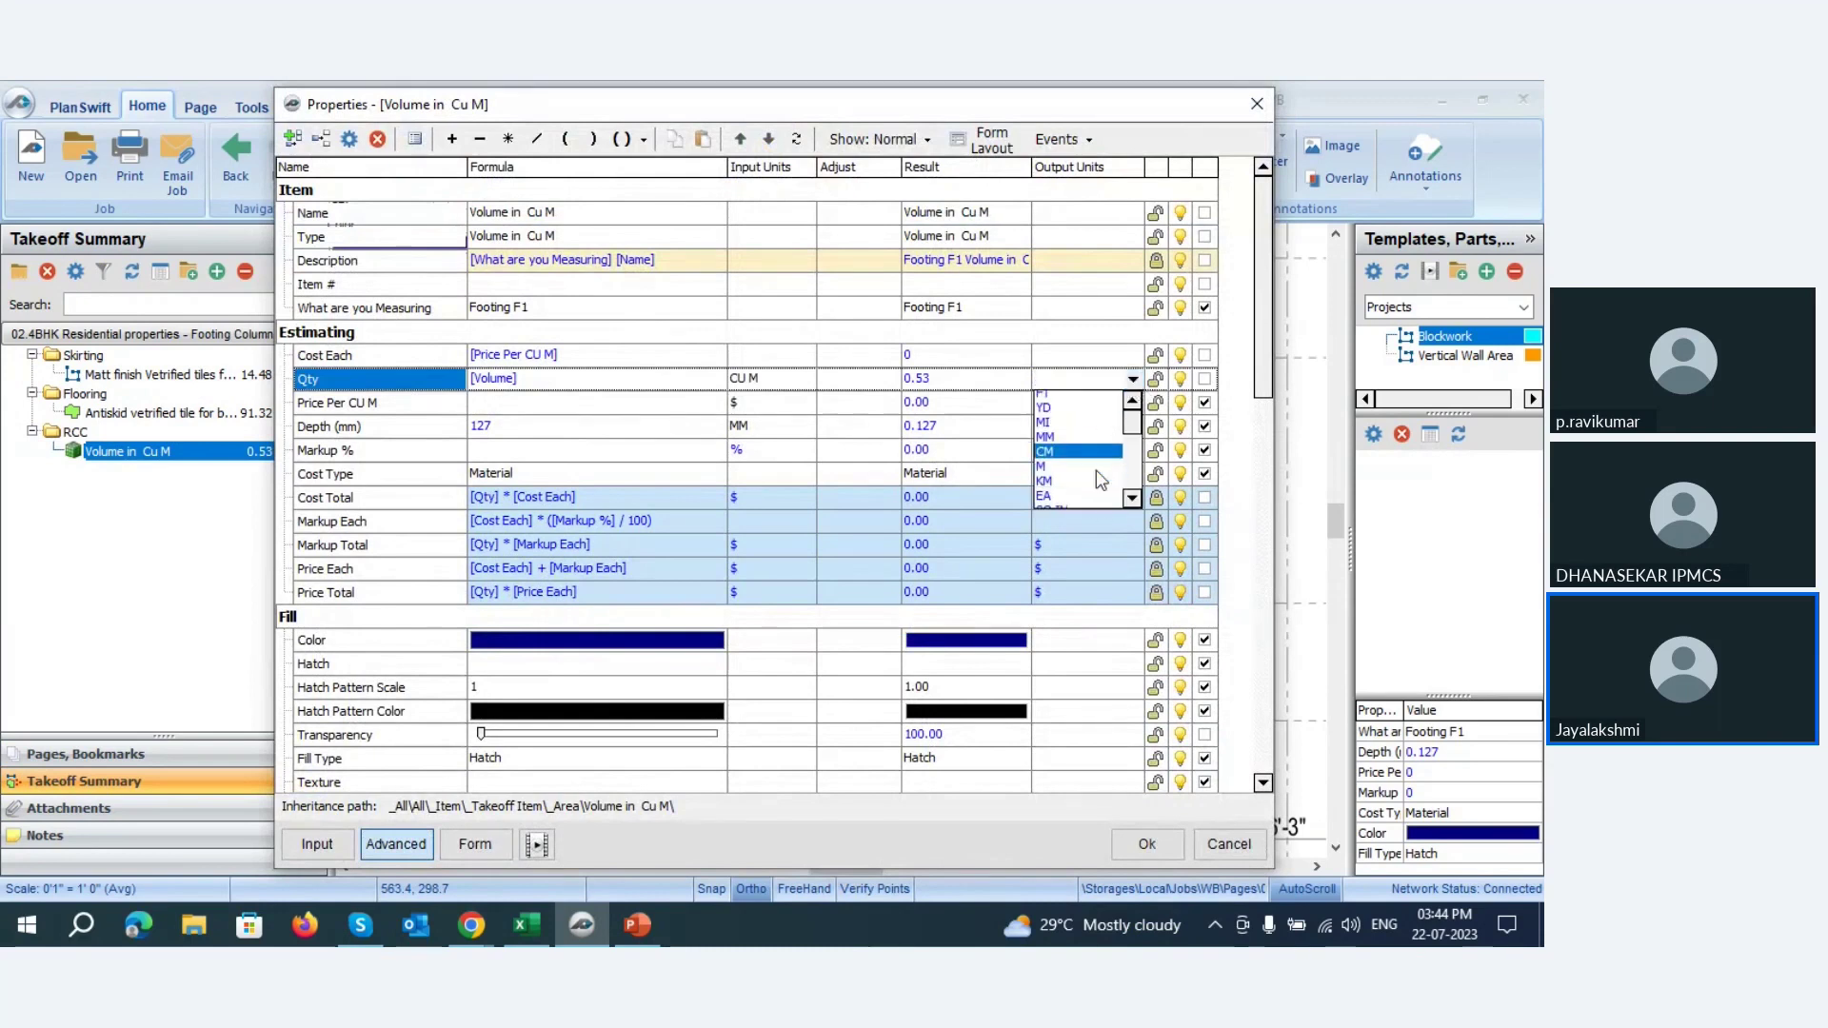
scroll(1095, 470, "down", 3)
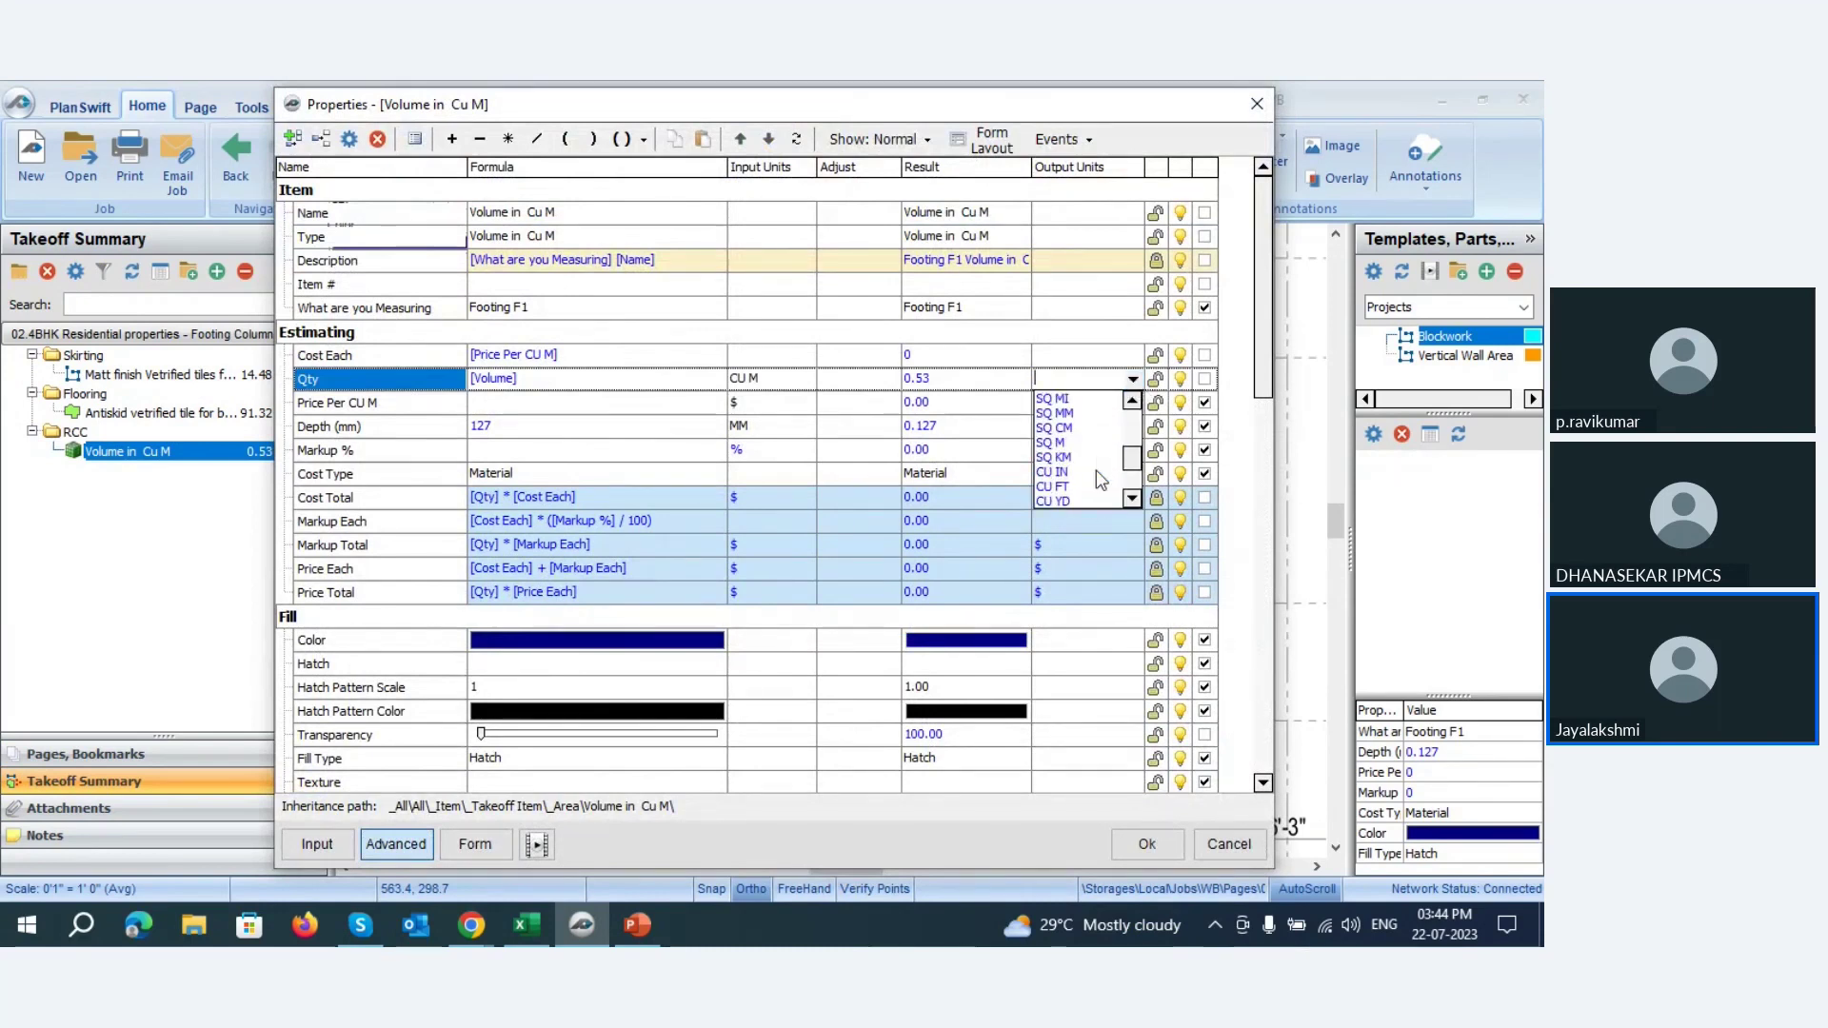
scroll(1092, 474, "down", 1)
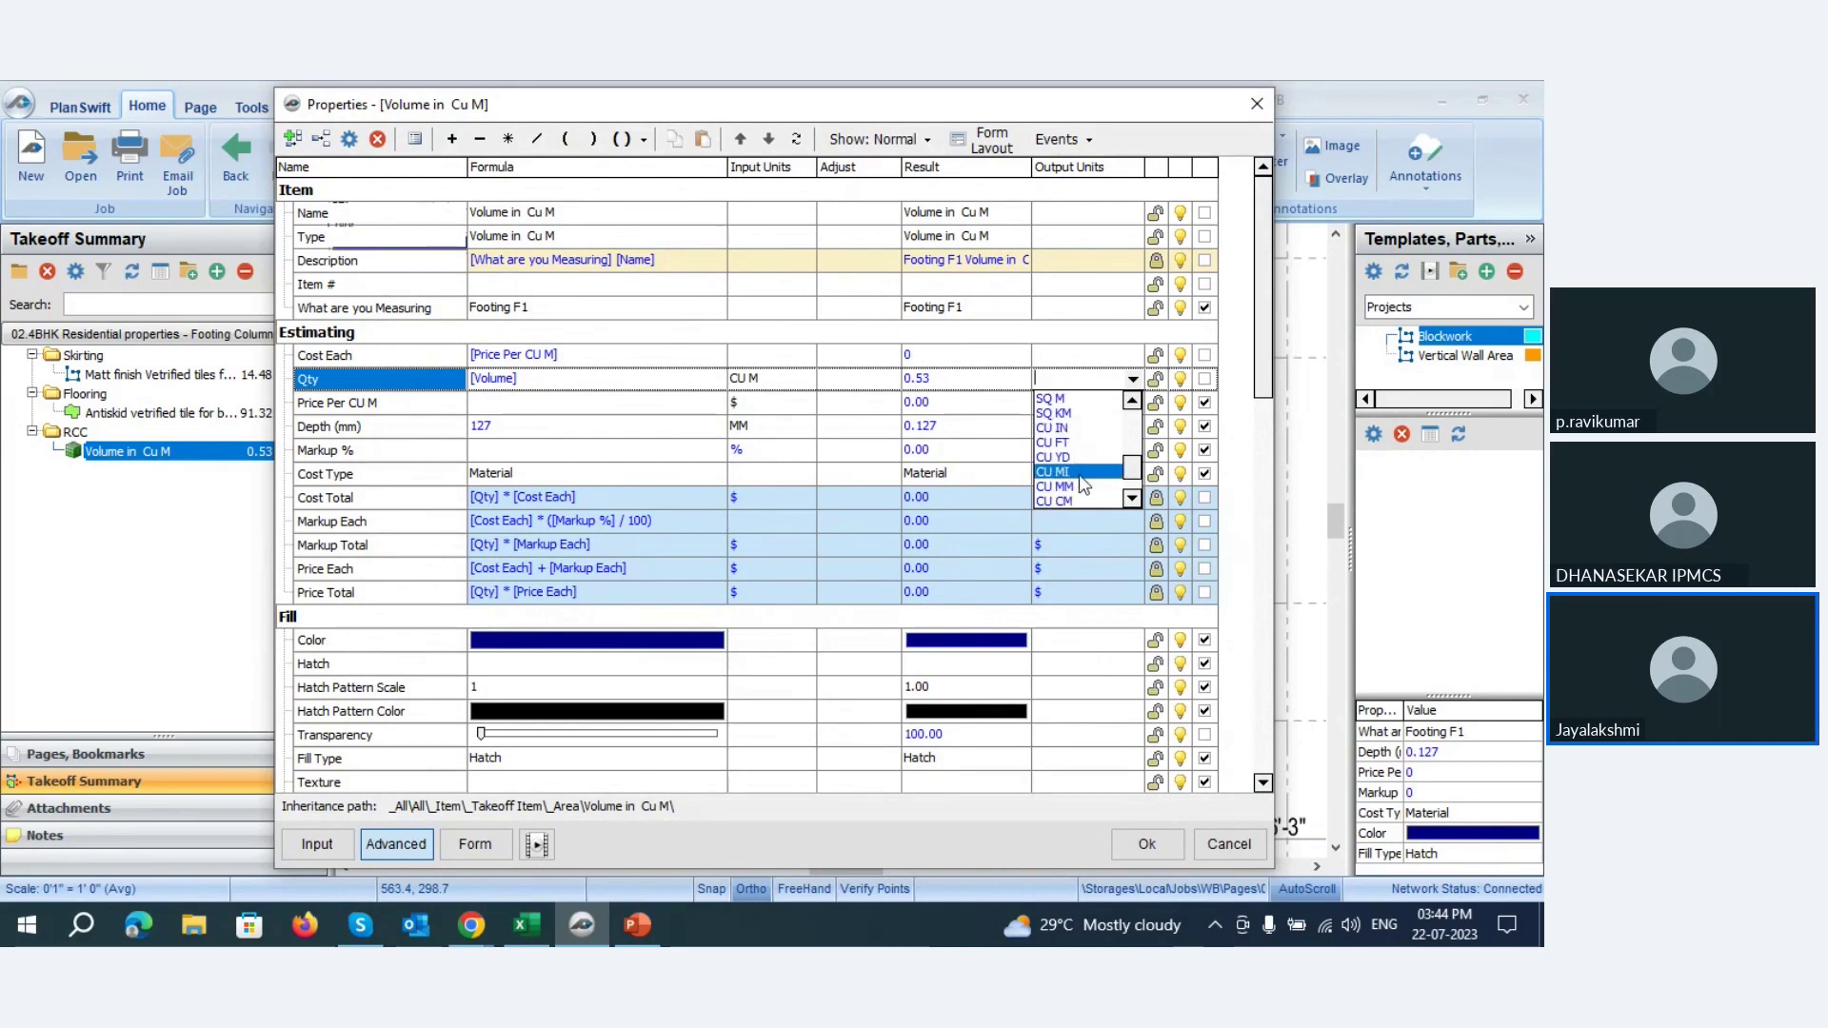
scroll(1085, 490, "down", 1)
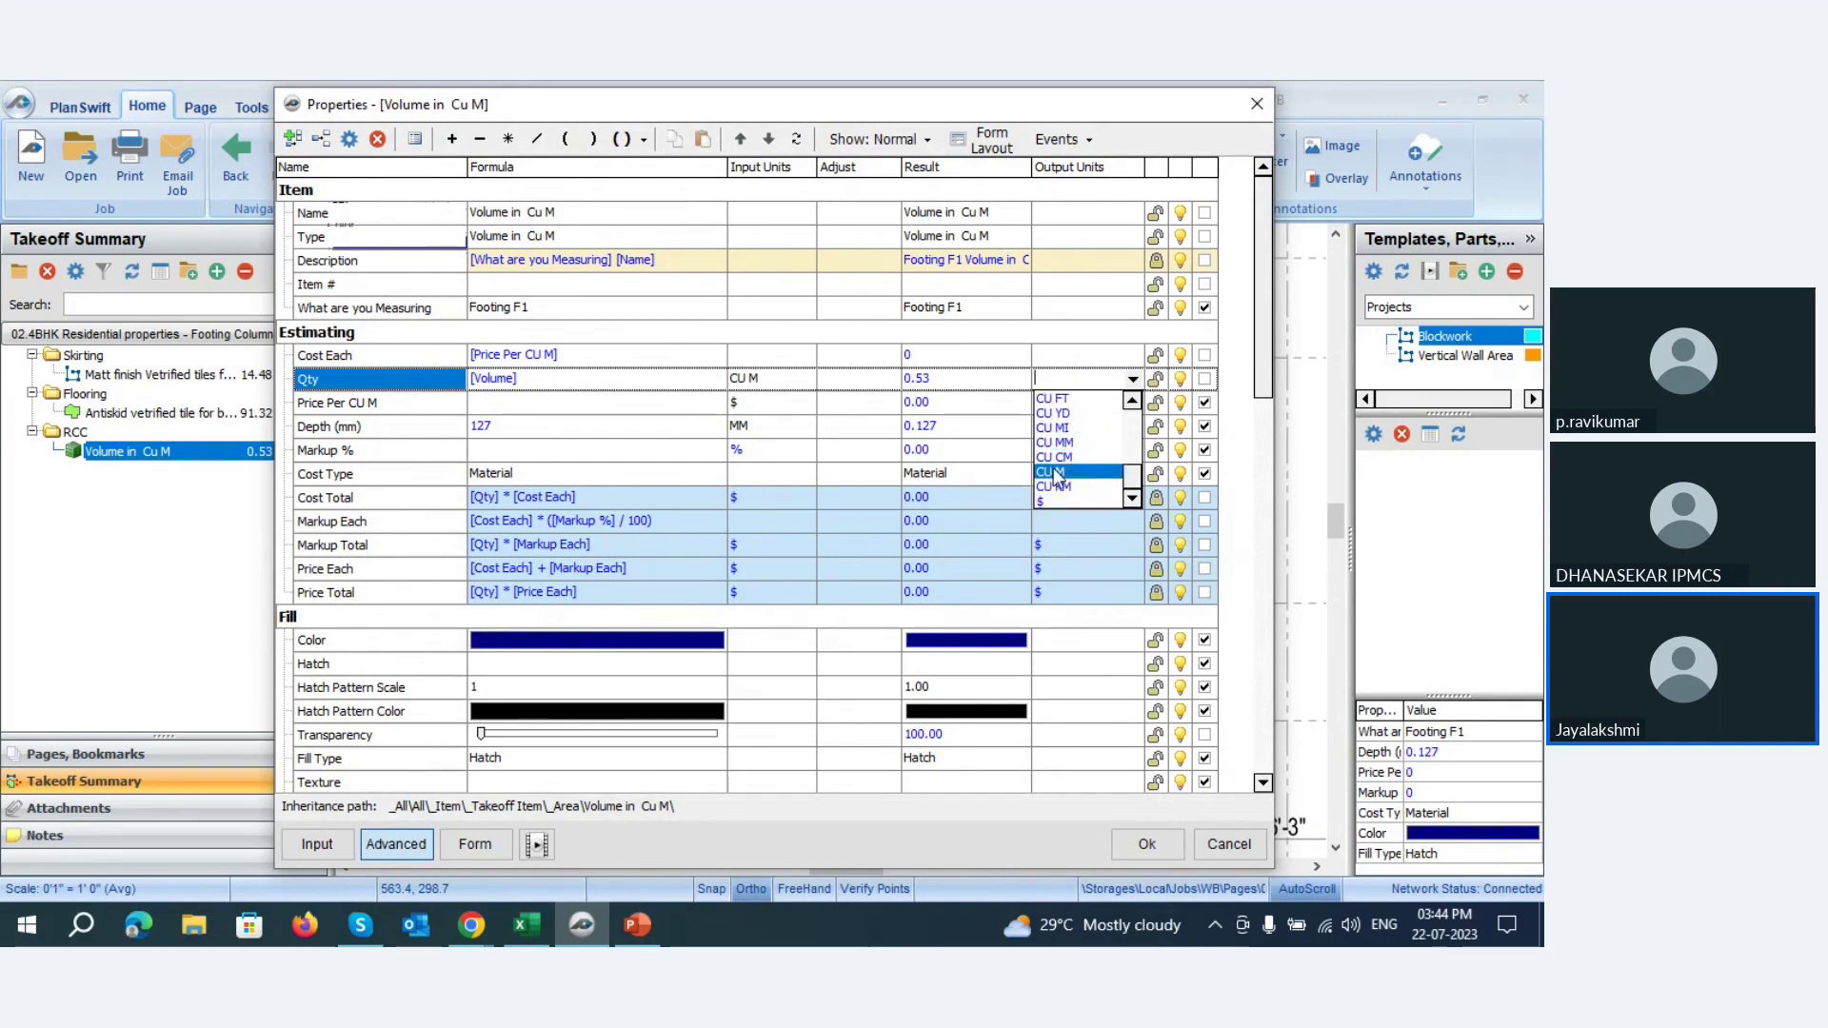
left_click(1053, 468)
left_click(1092, 425)
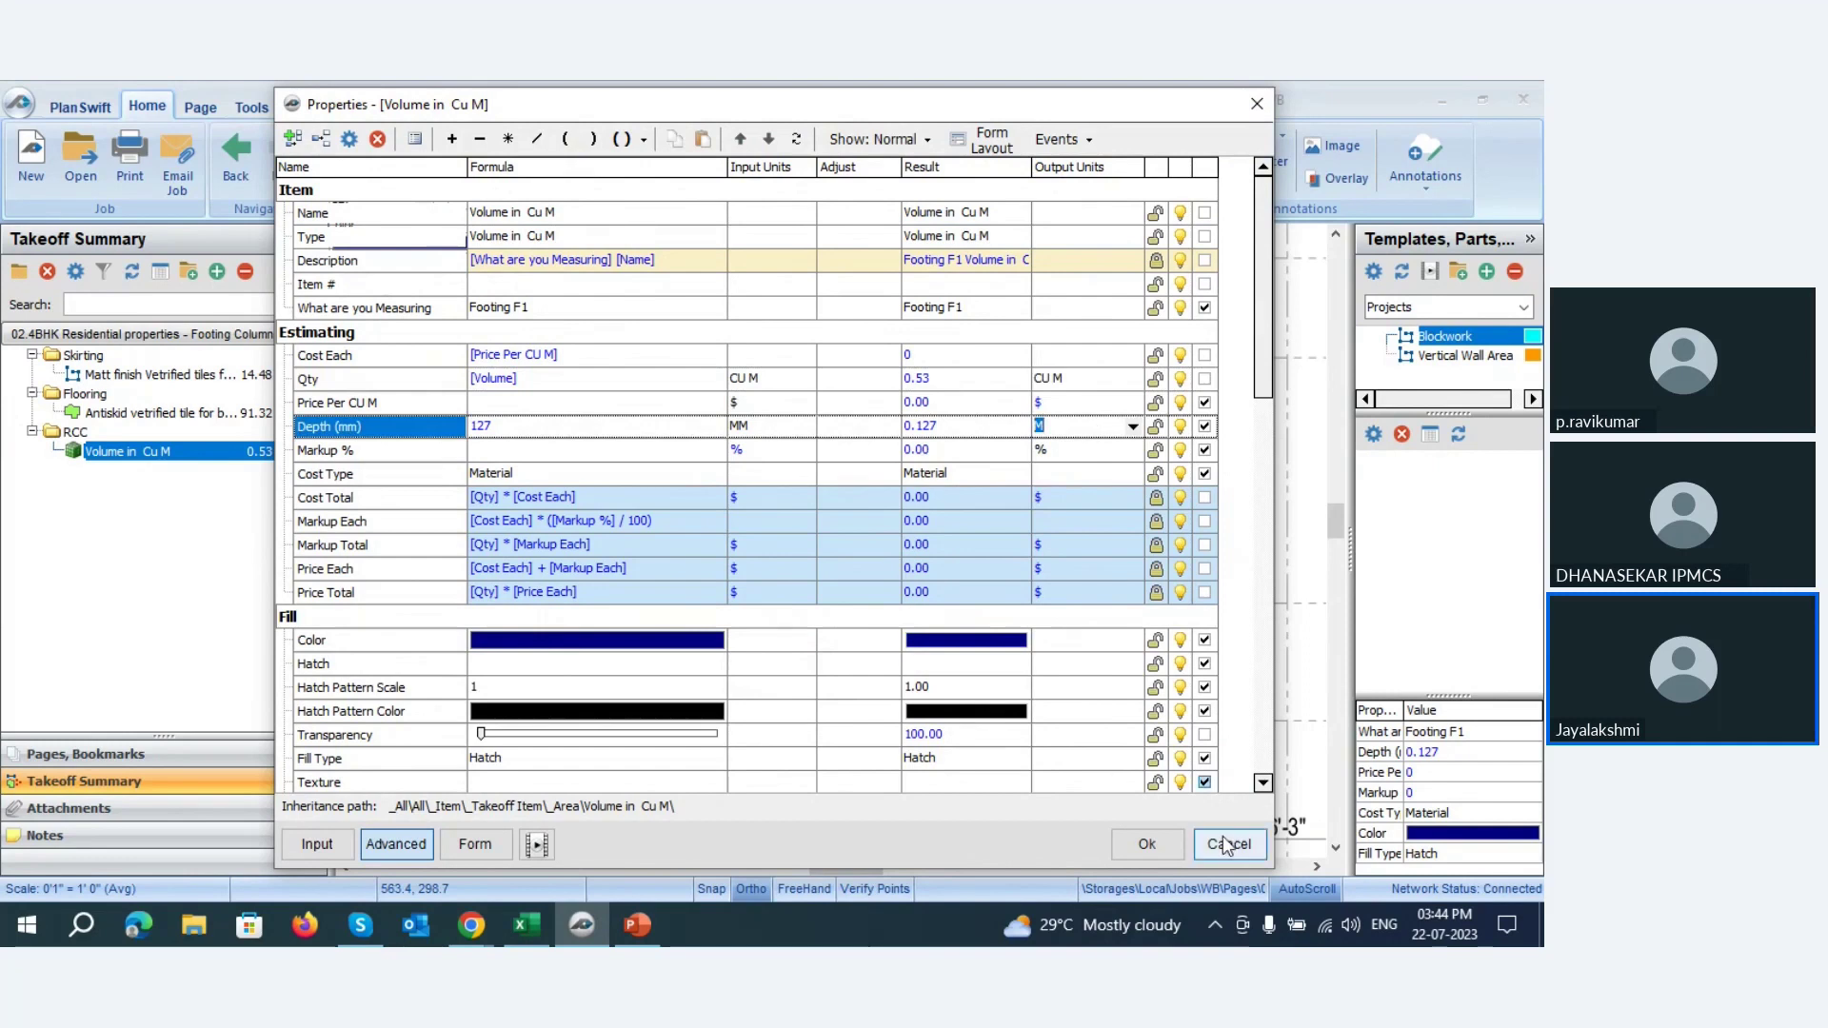
left_click(1146, 844)
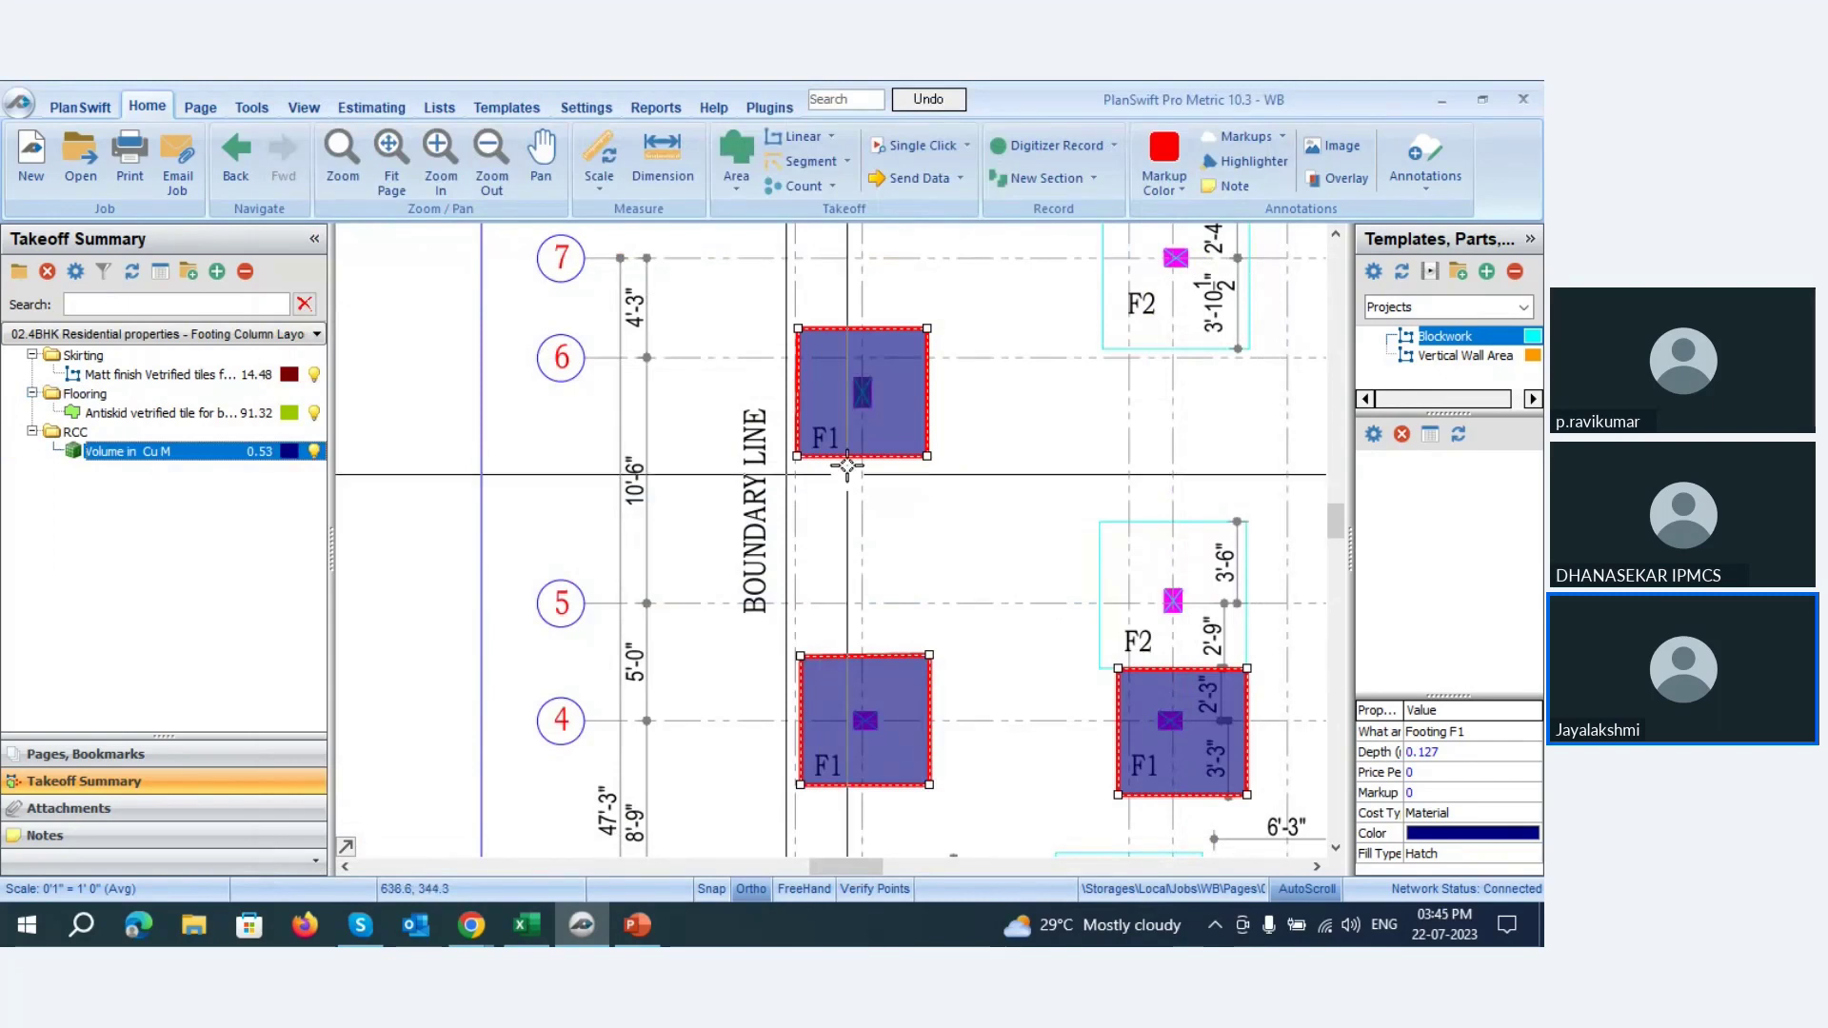
- Switch from the footing layout to the 03.4BHK architectural plan page and bring its floor plans into view
scroll(691, 496, "down", 5)
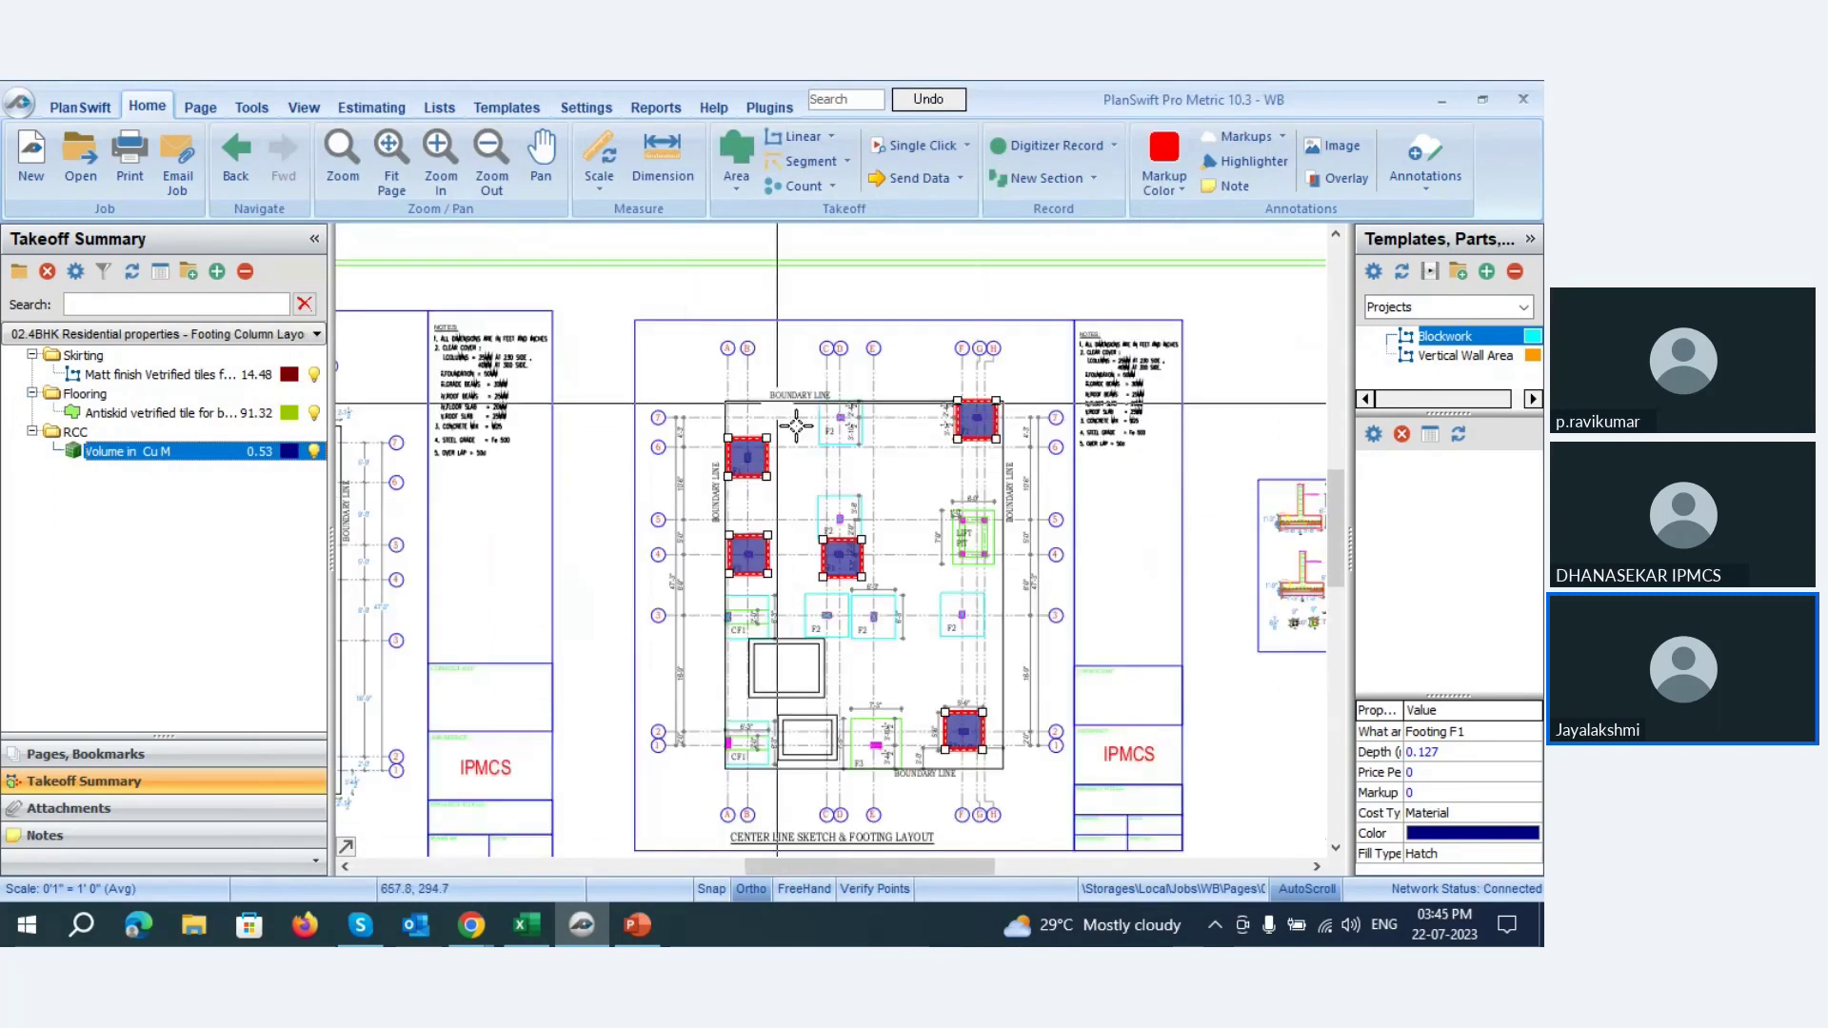
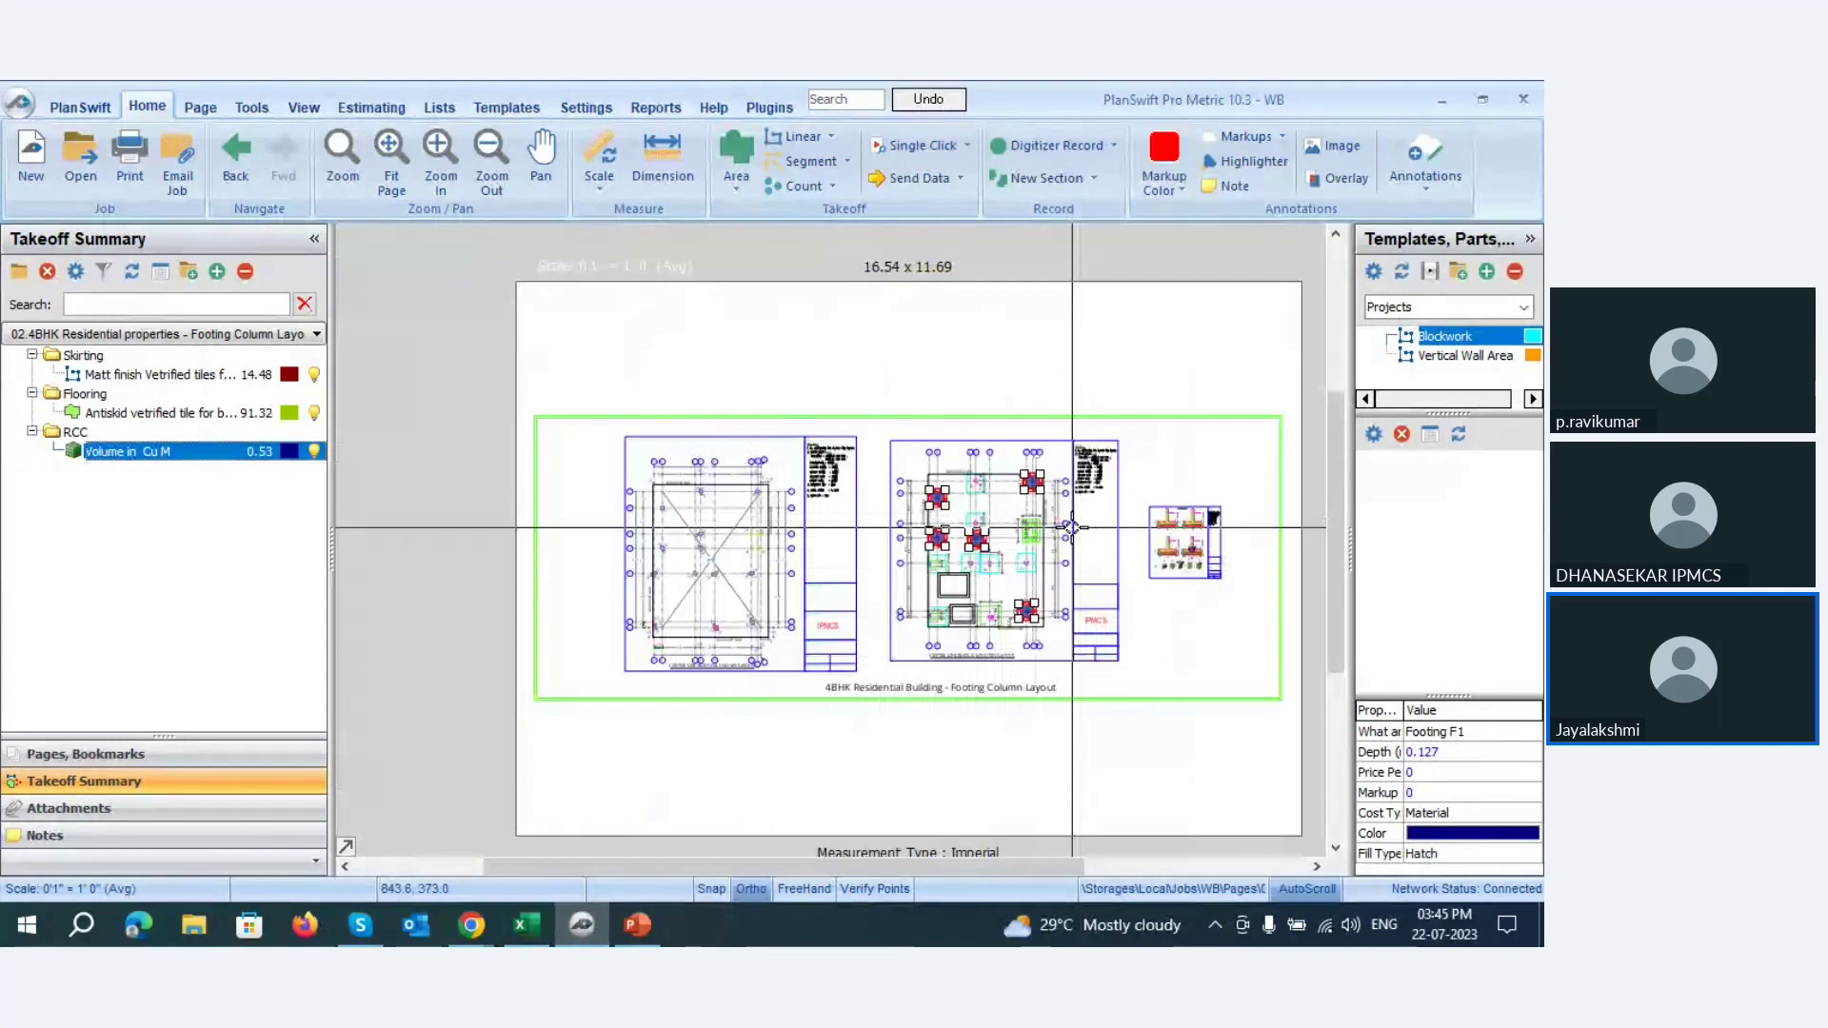
left_click(154, 758)
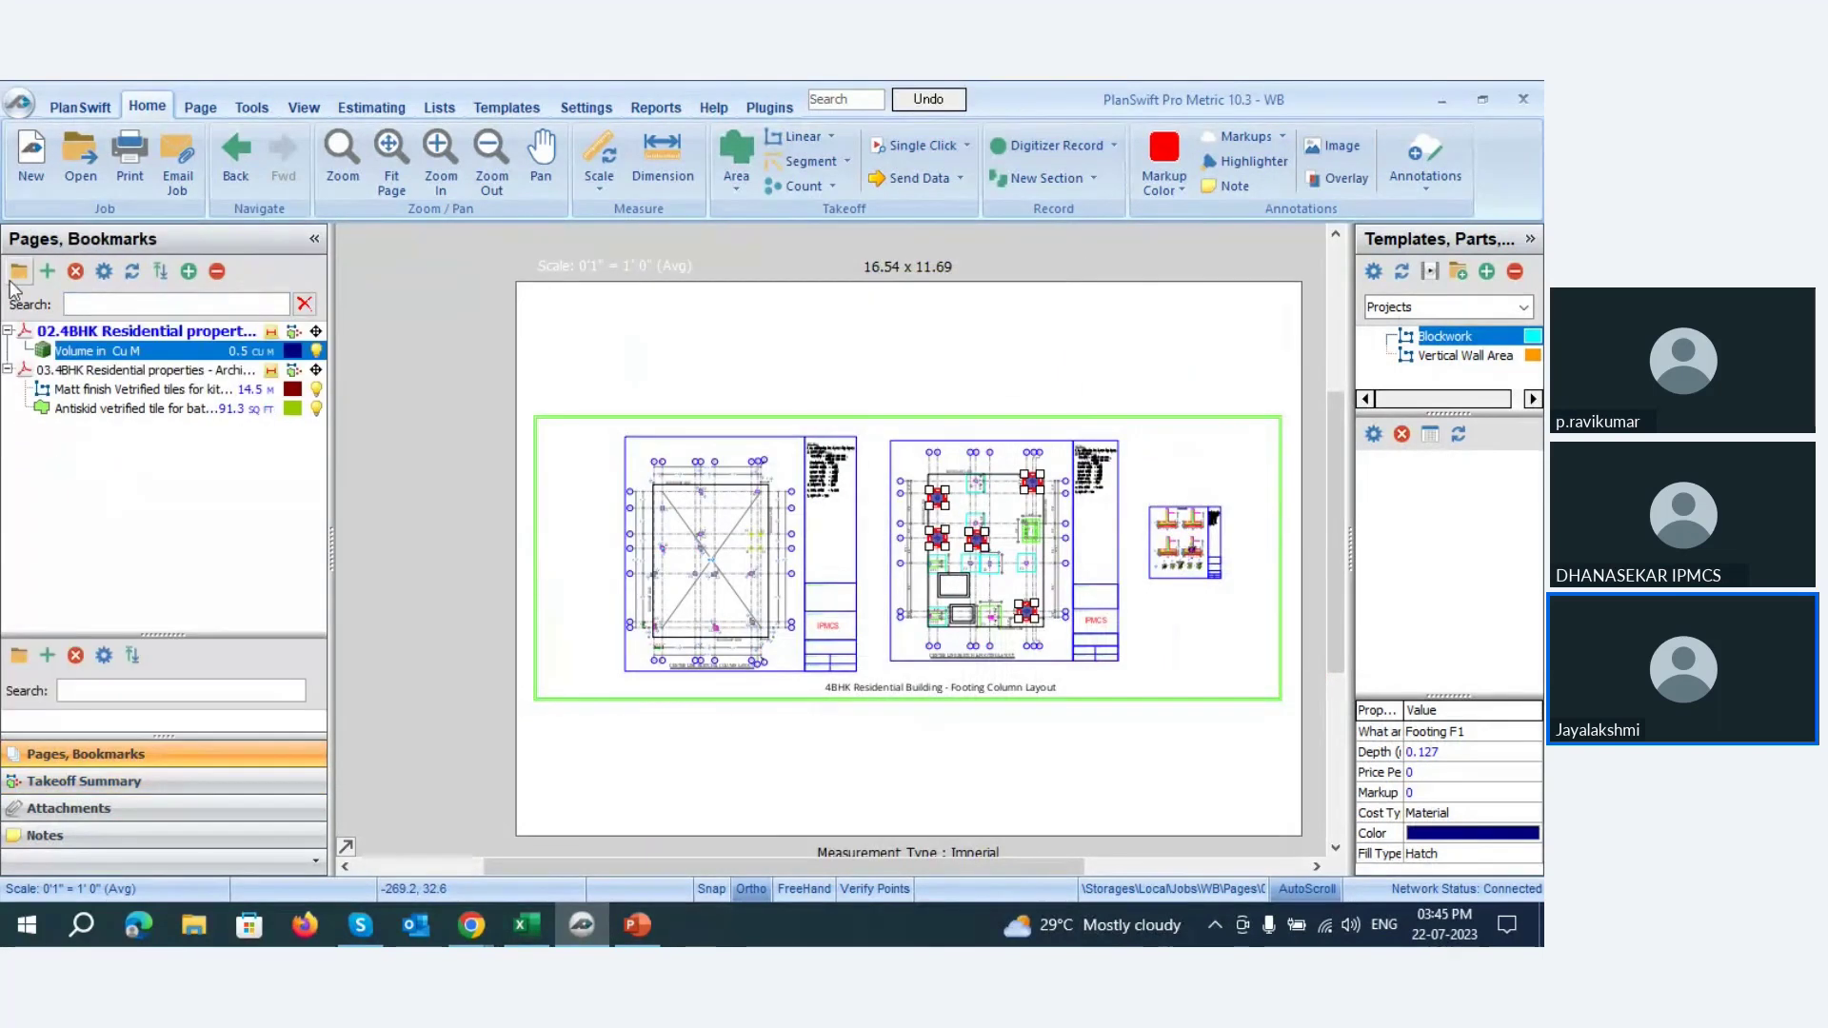
left_click(83, 371)
scroll(553, 535, "up", 3)
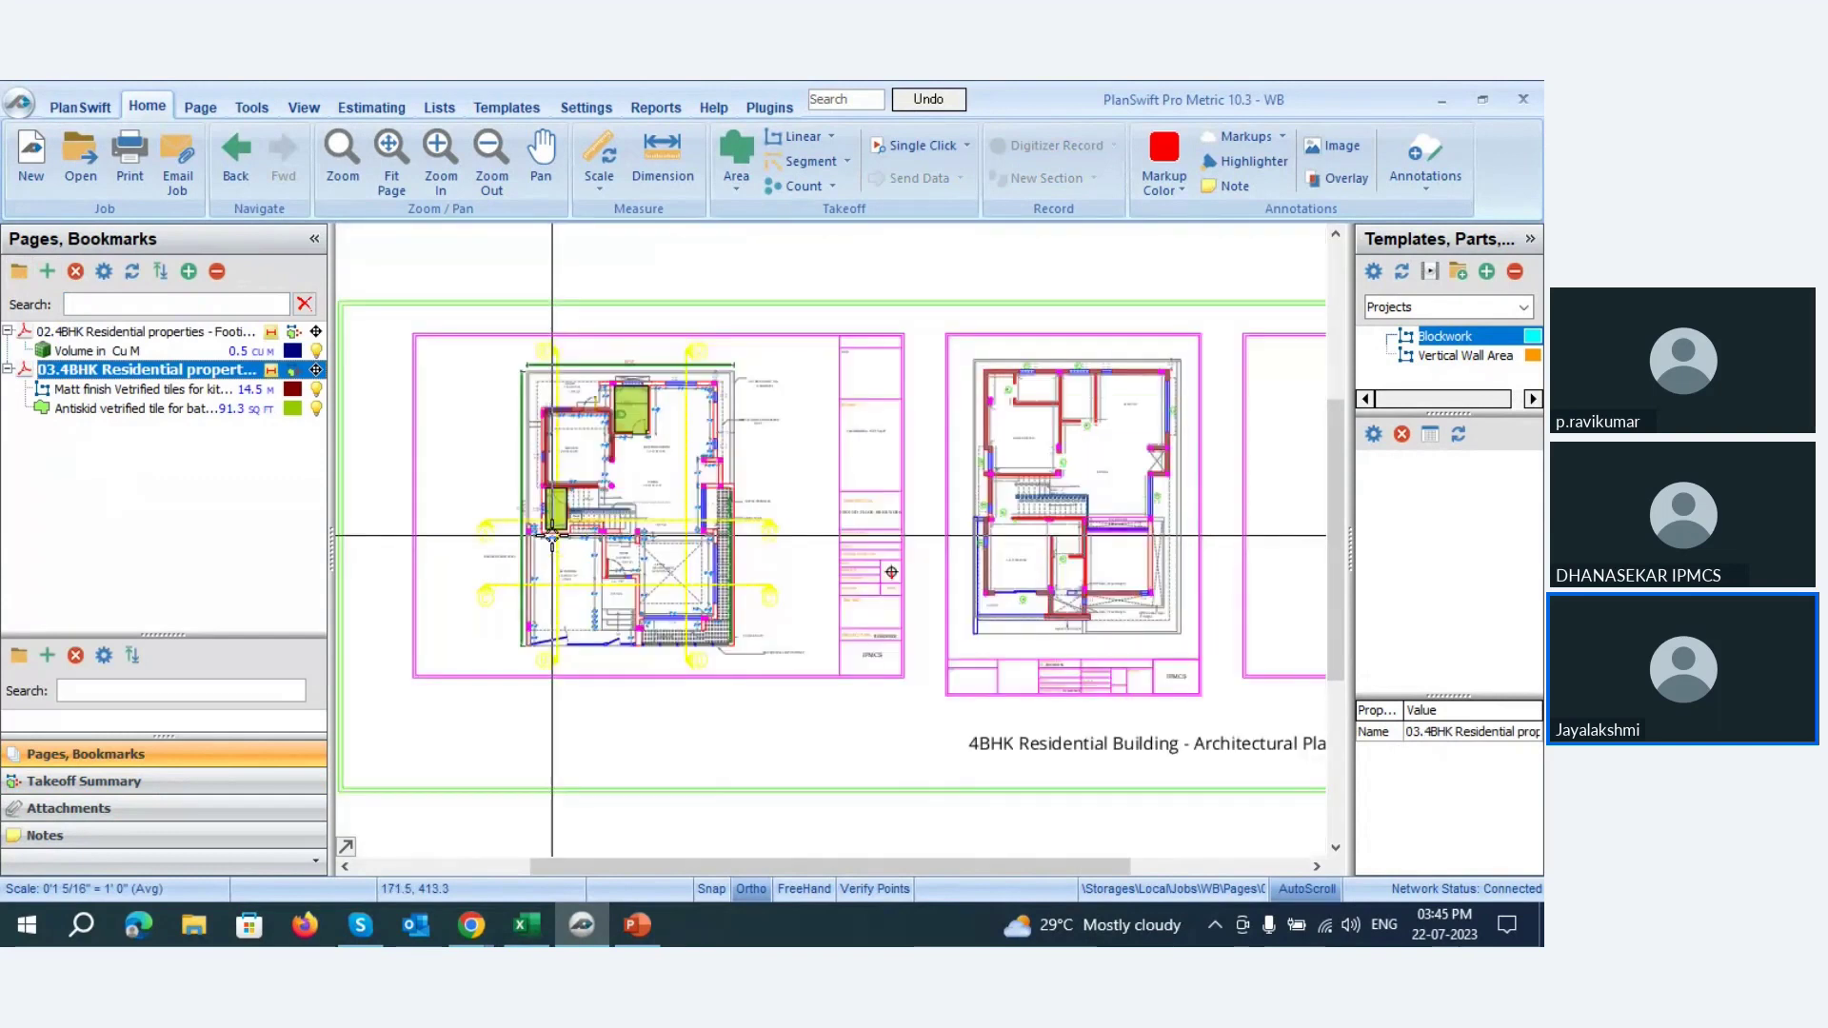
scroll(552, 535, "up", 3)
scroll(542, 533, "down", 3)
scroll(1250, 632, "down", 2)
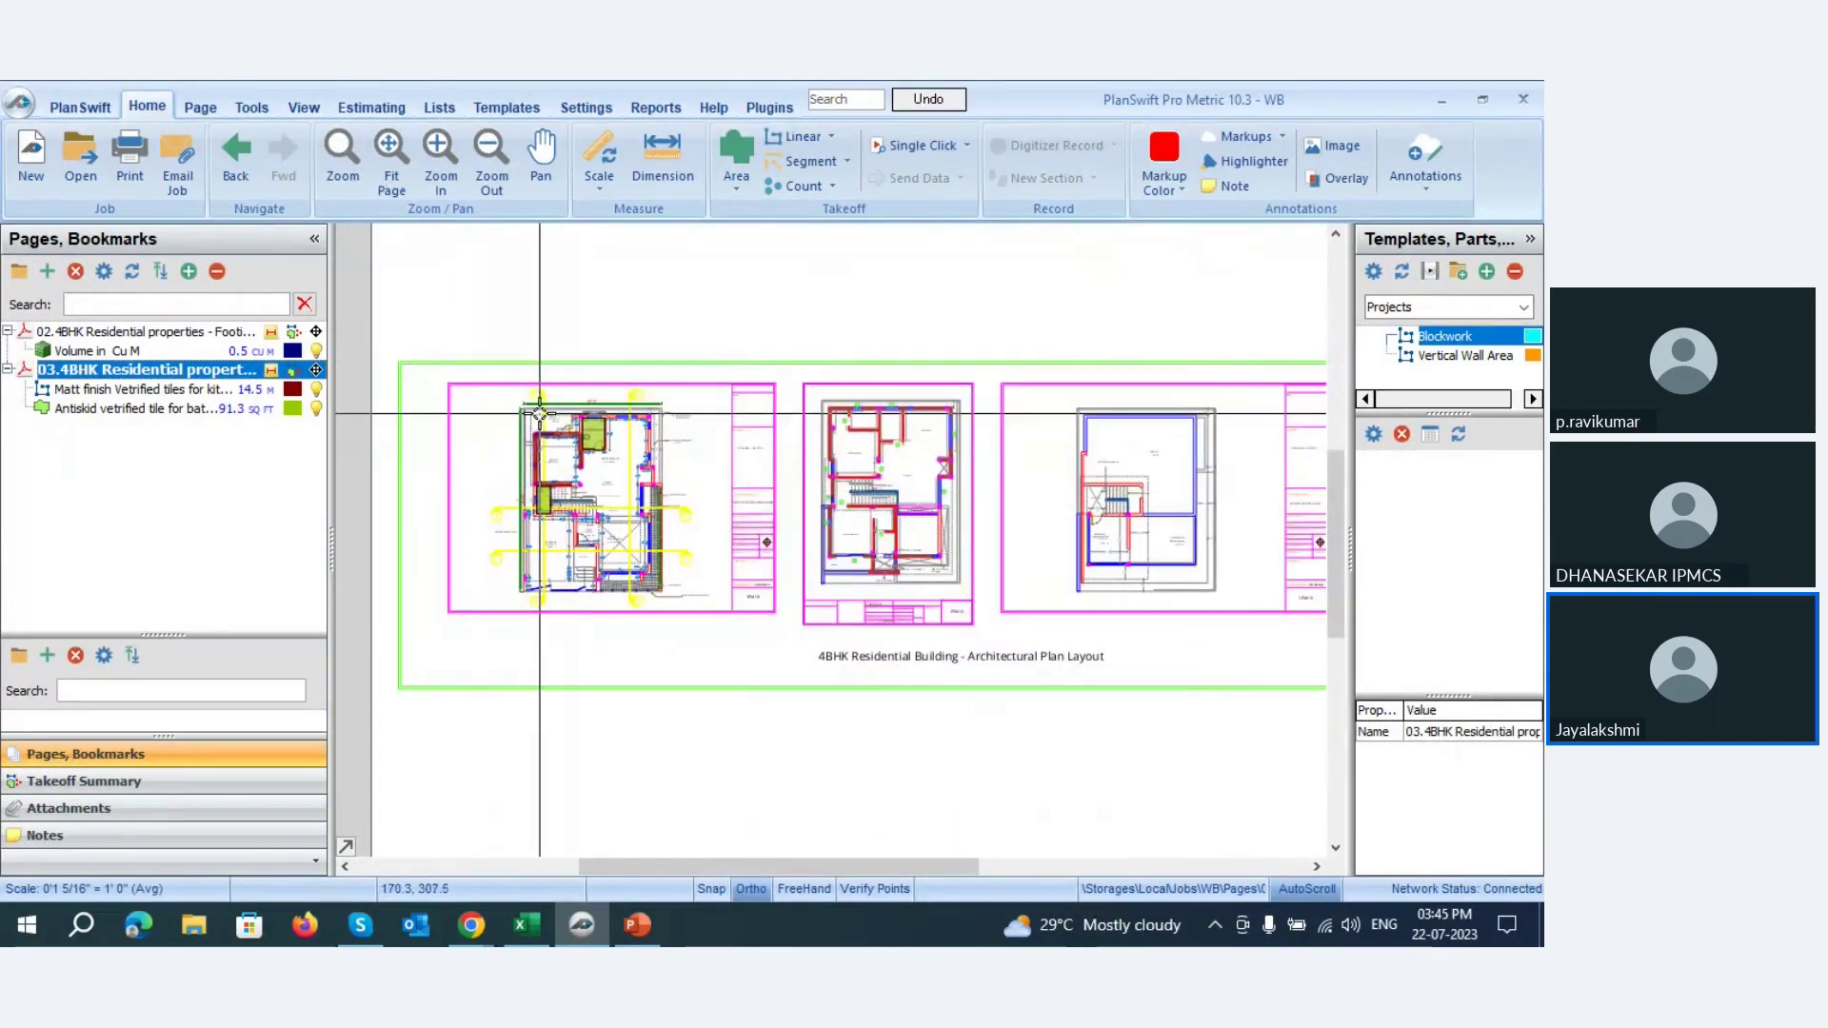
- Create a count takeoff item named Door with a circle shape and cyan colour, filed in a new Count folder
left_click(802, 186)
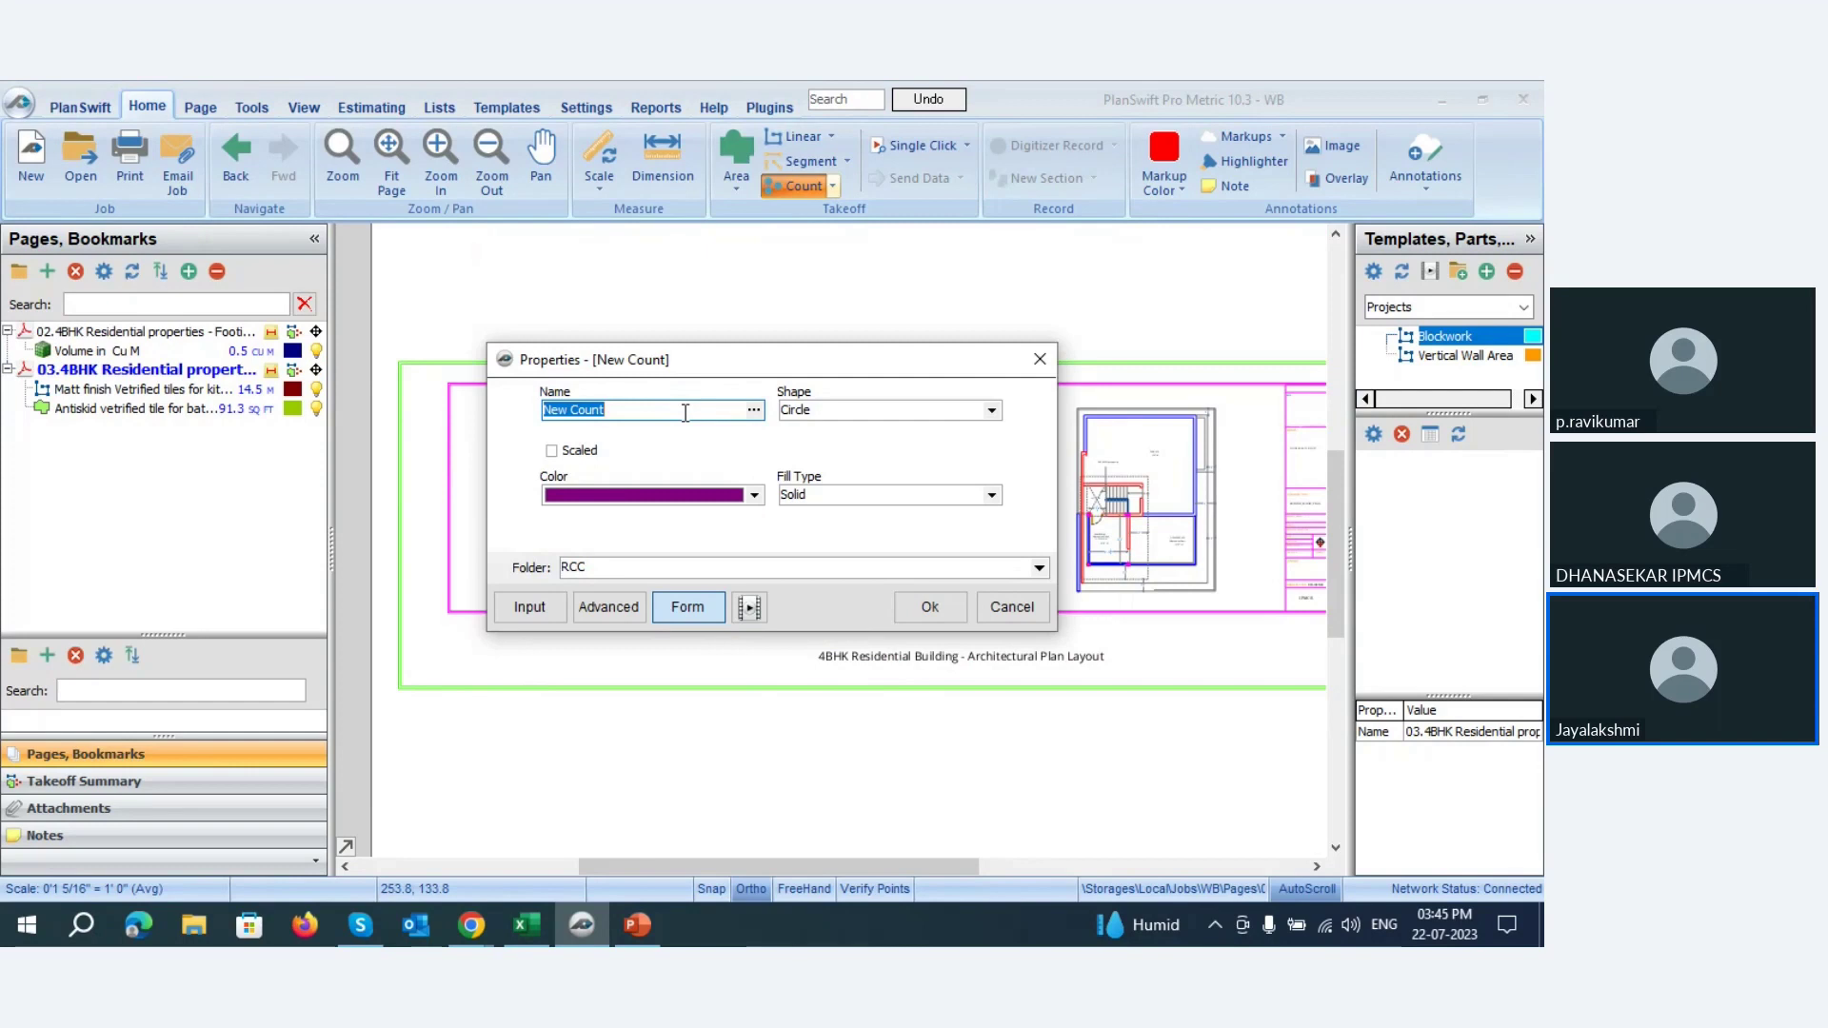
type("Door")
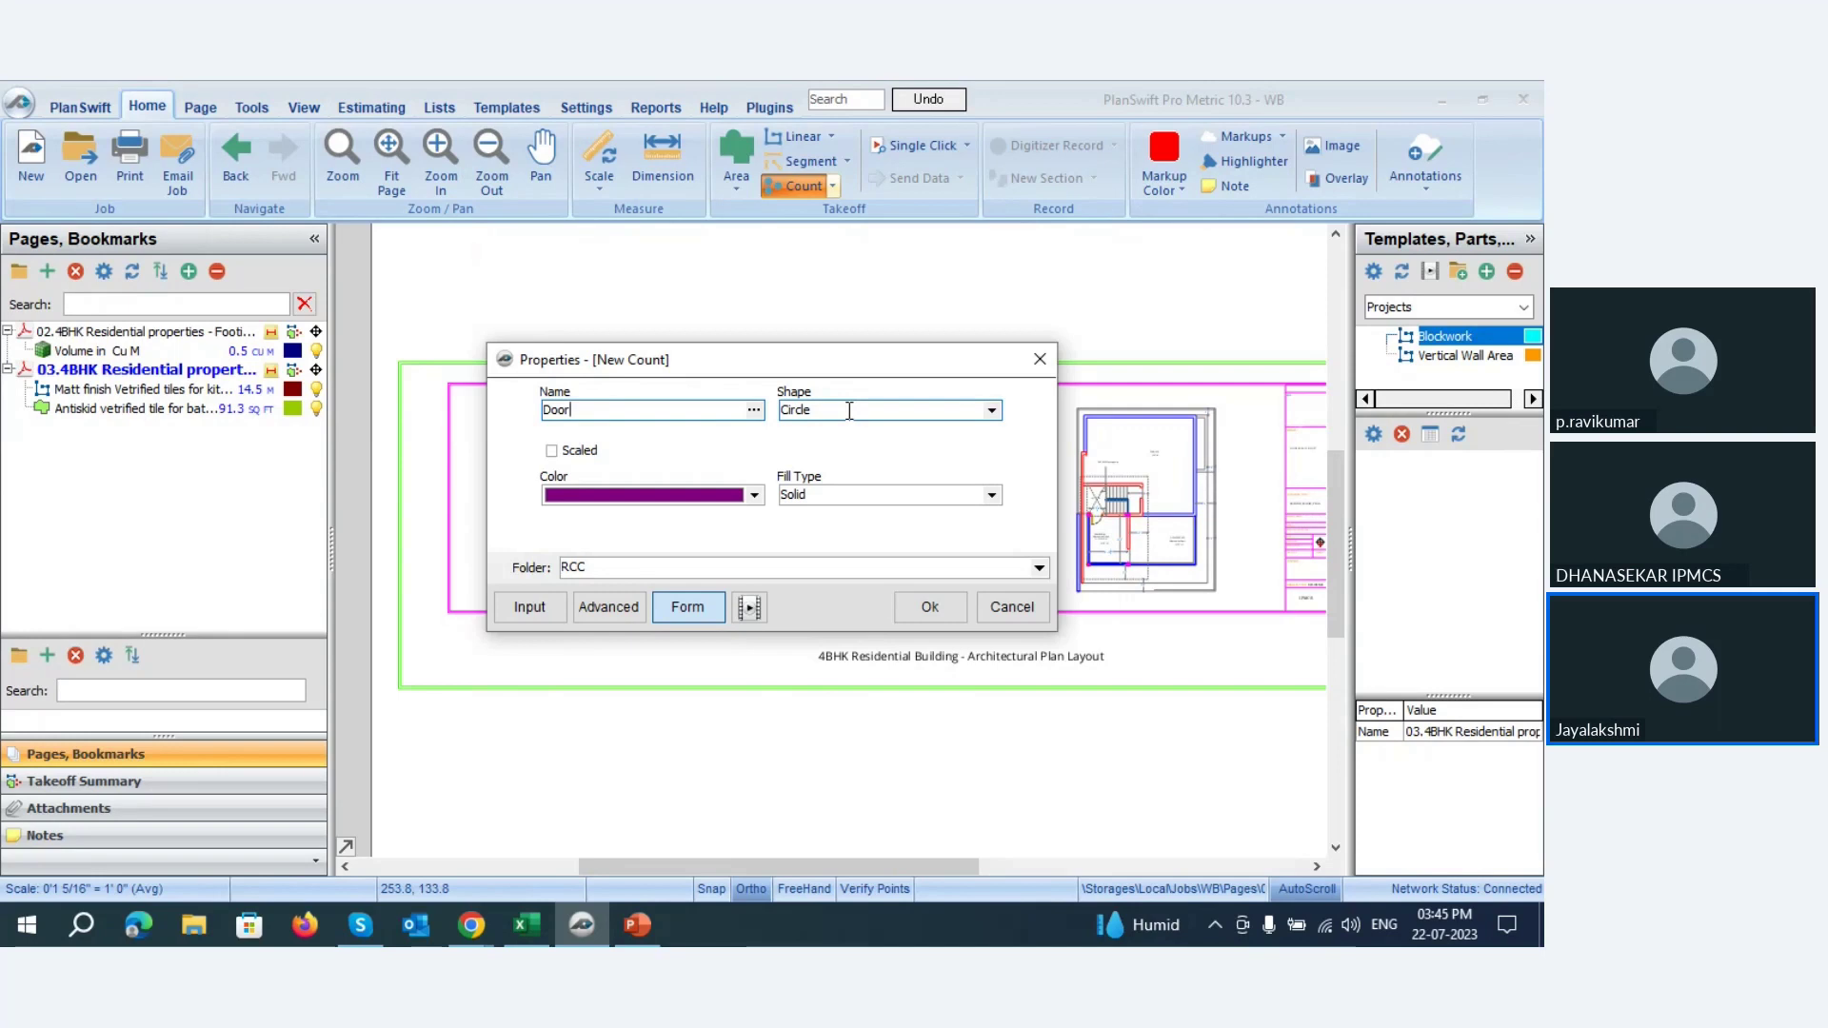
left_click(993, 408)
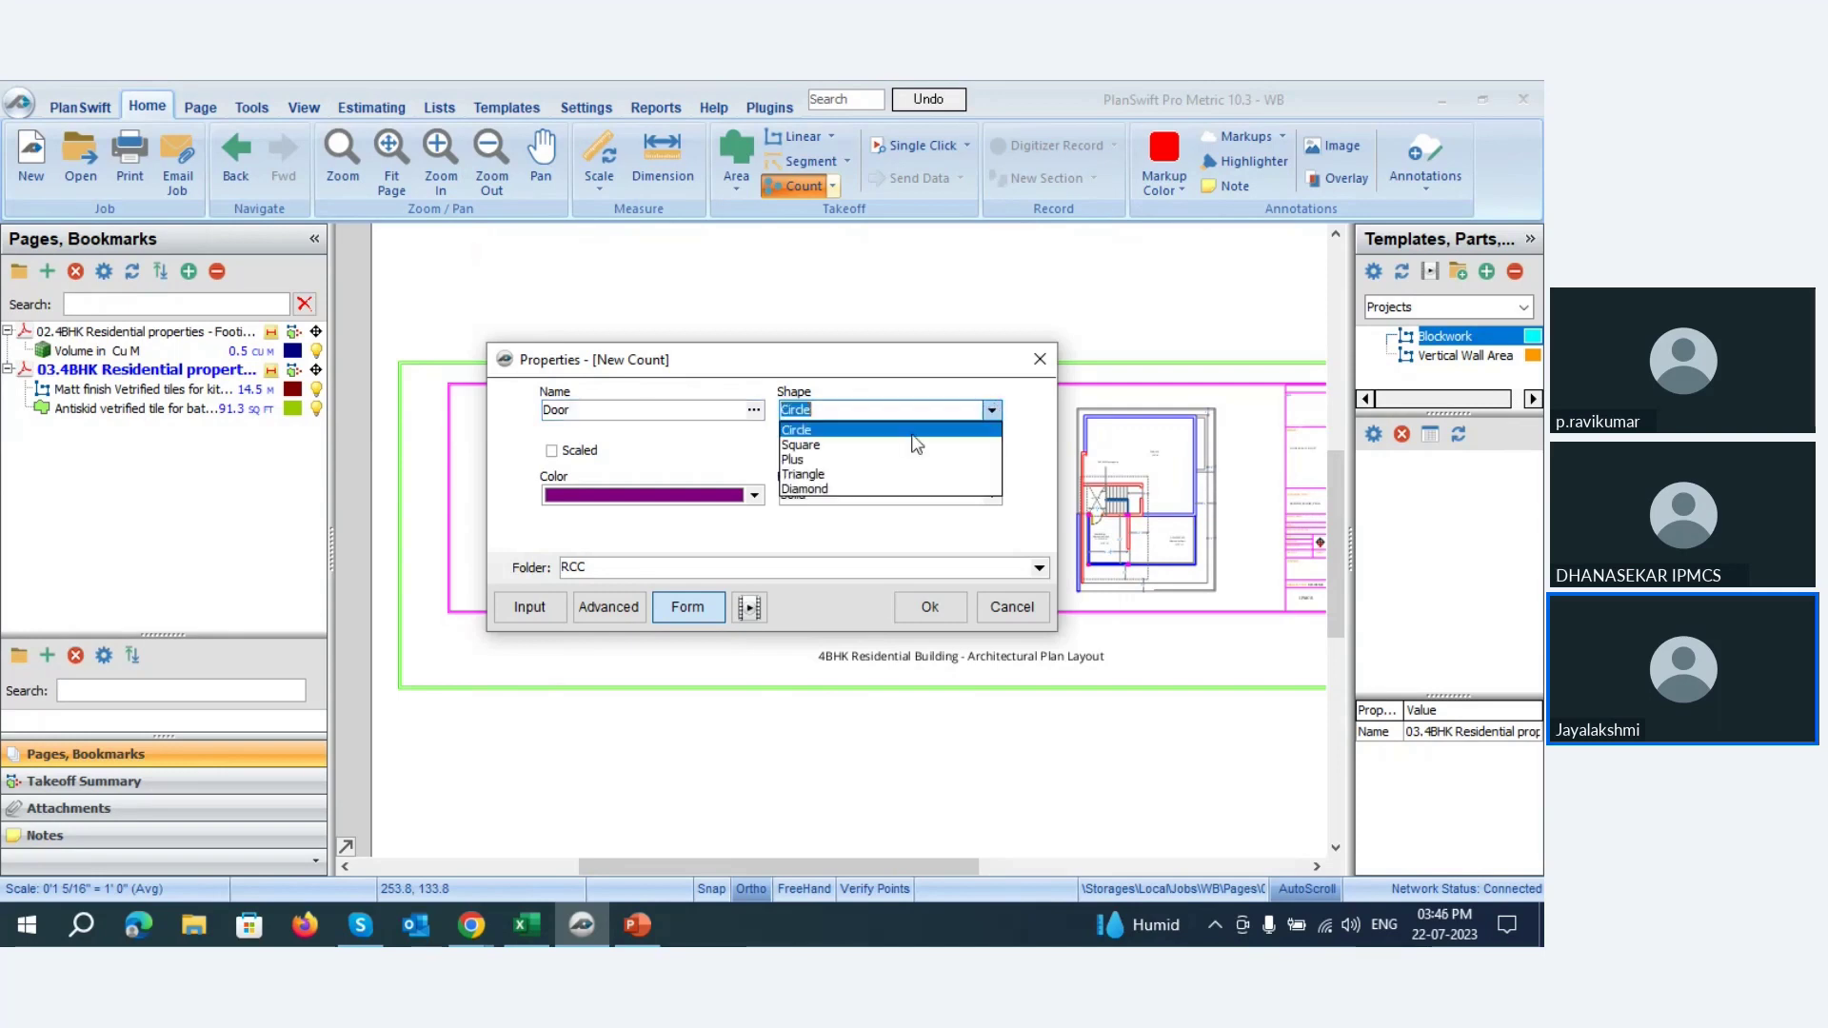
left_click(851, 436)
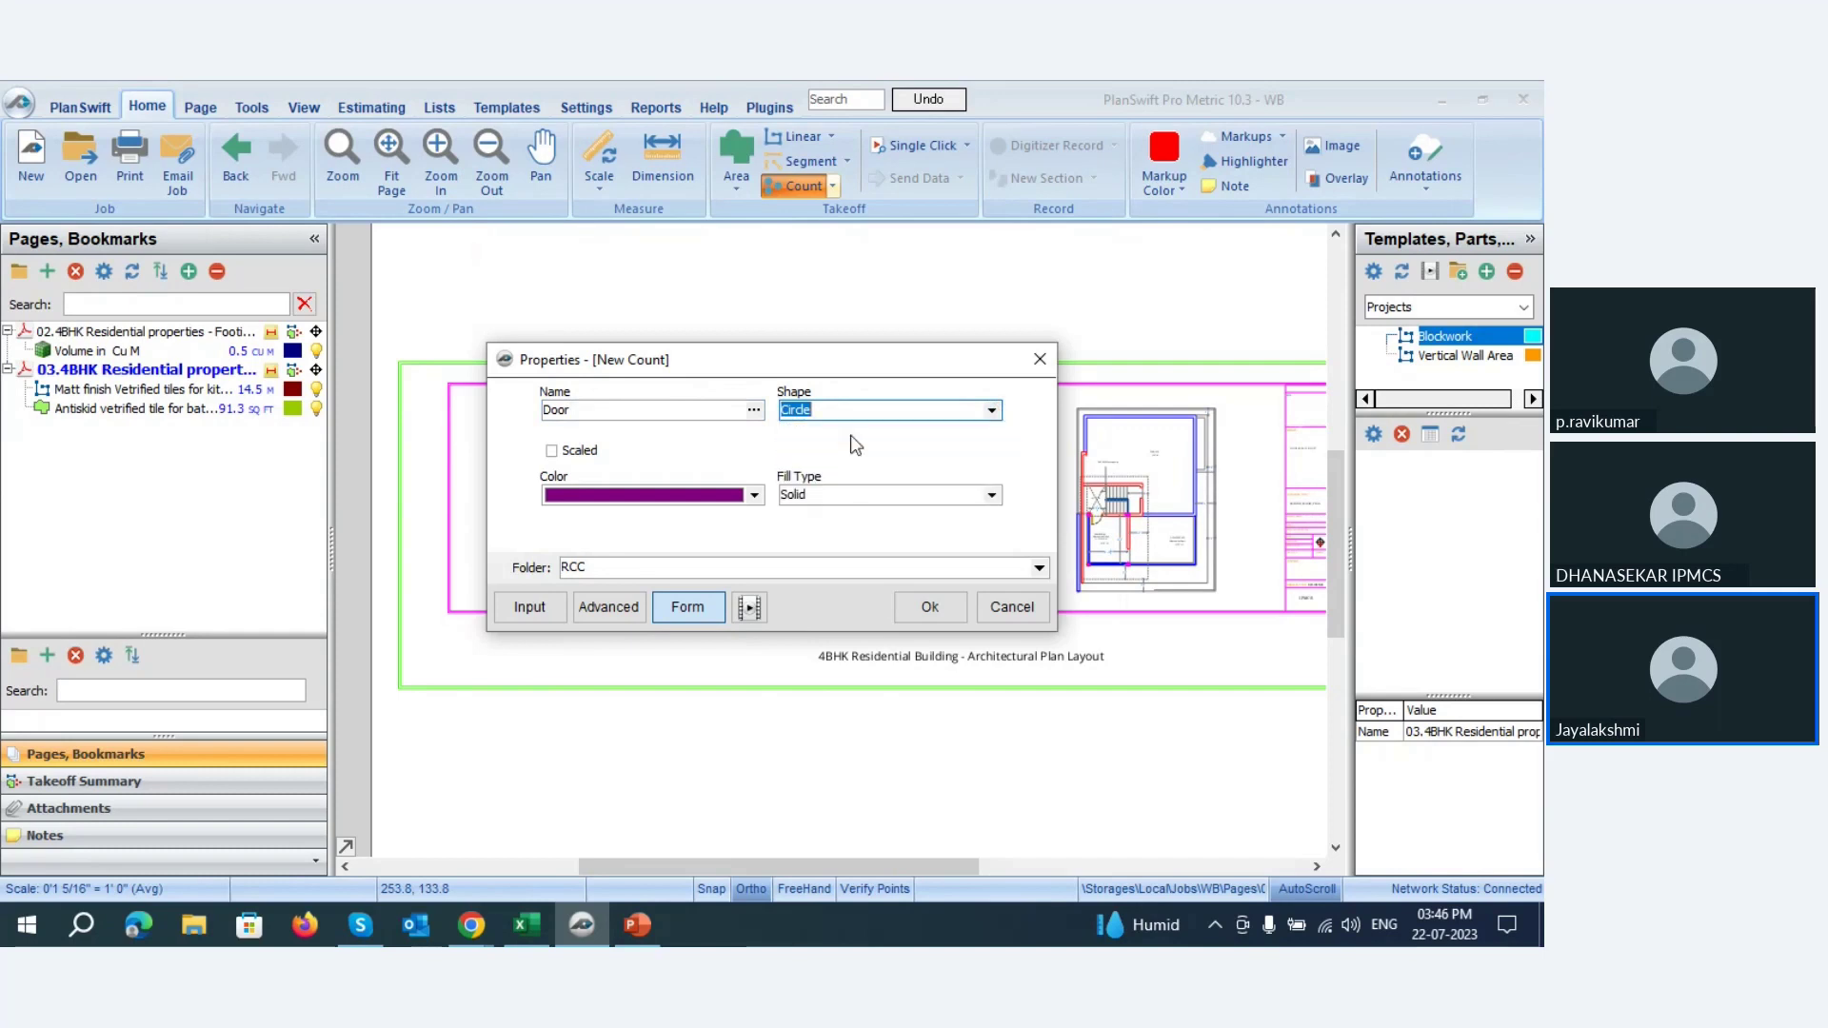
left_click(752, 495)
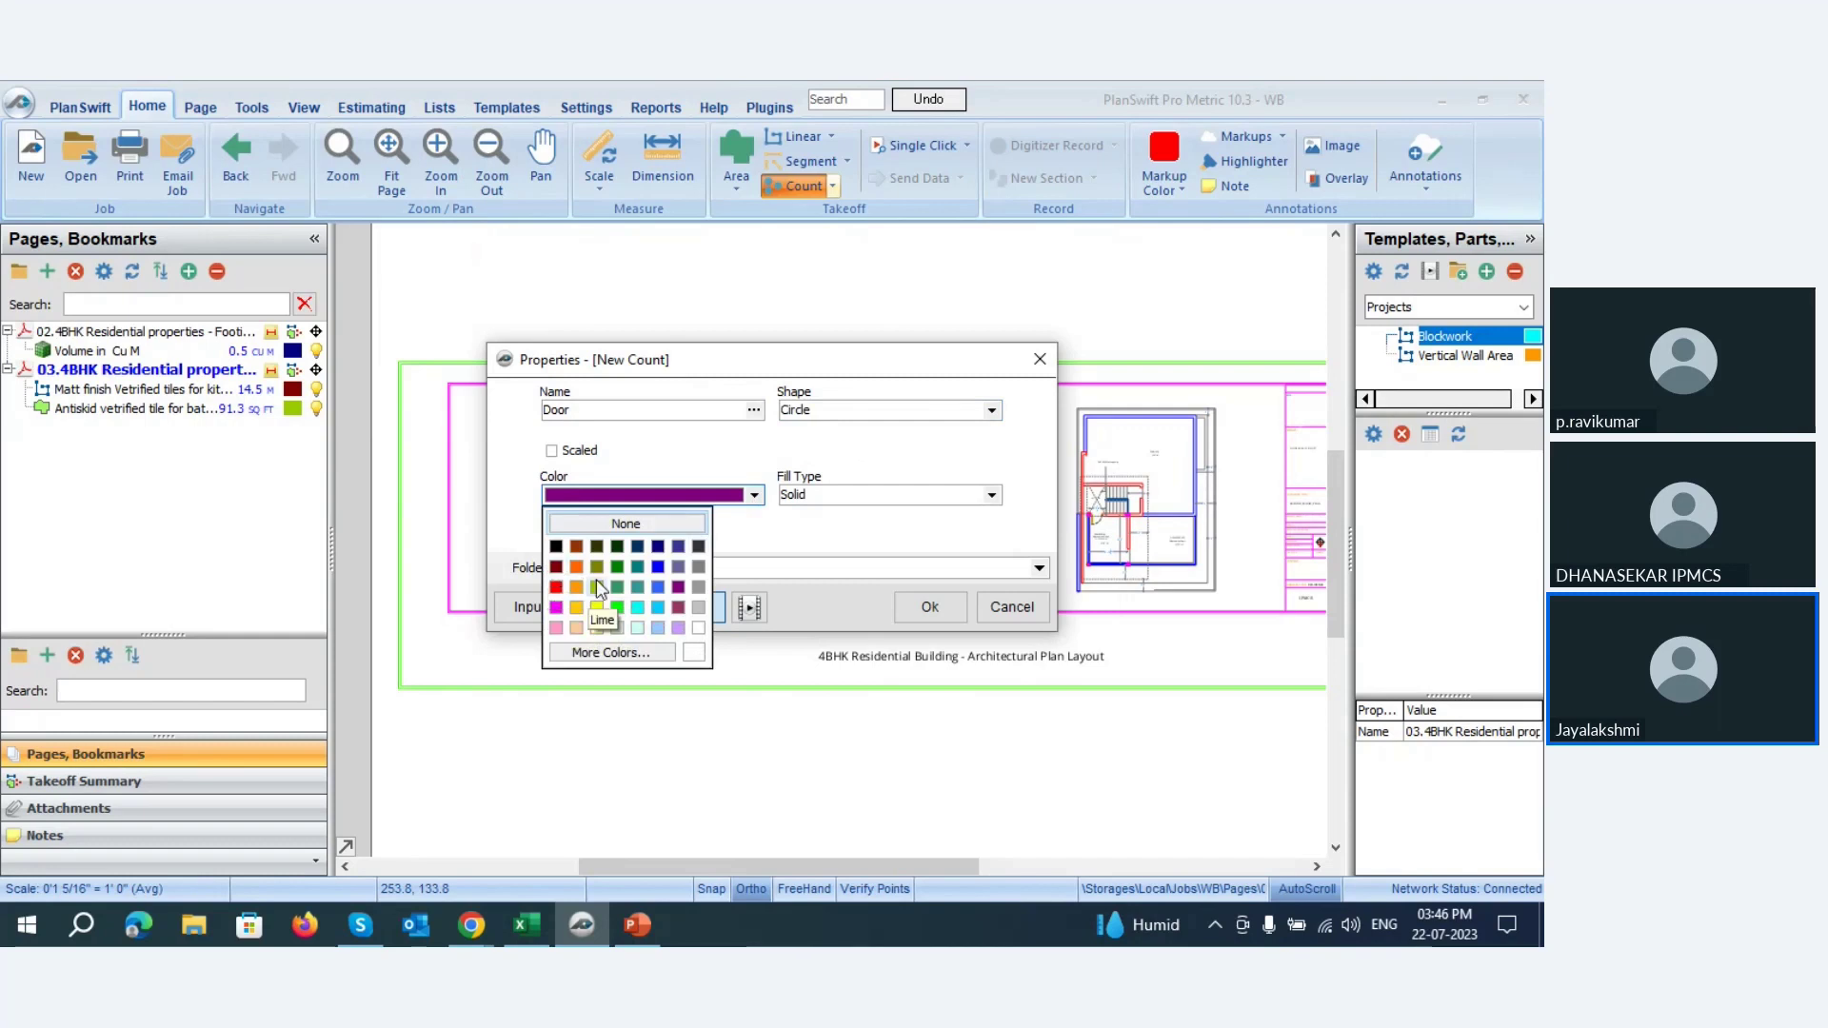
left_click(637, 606)
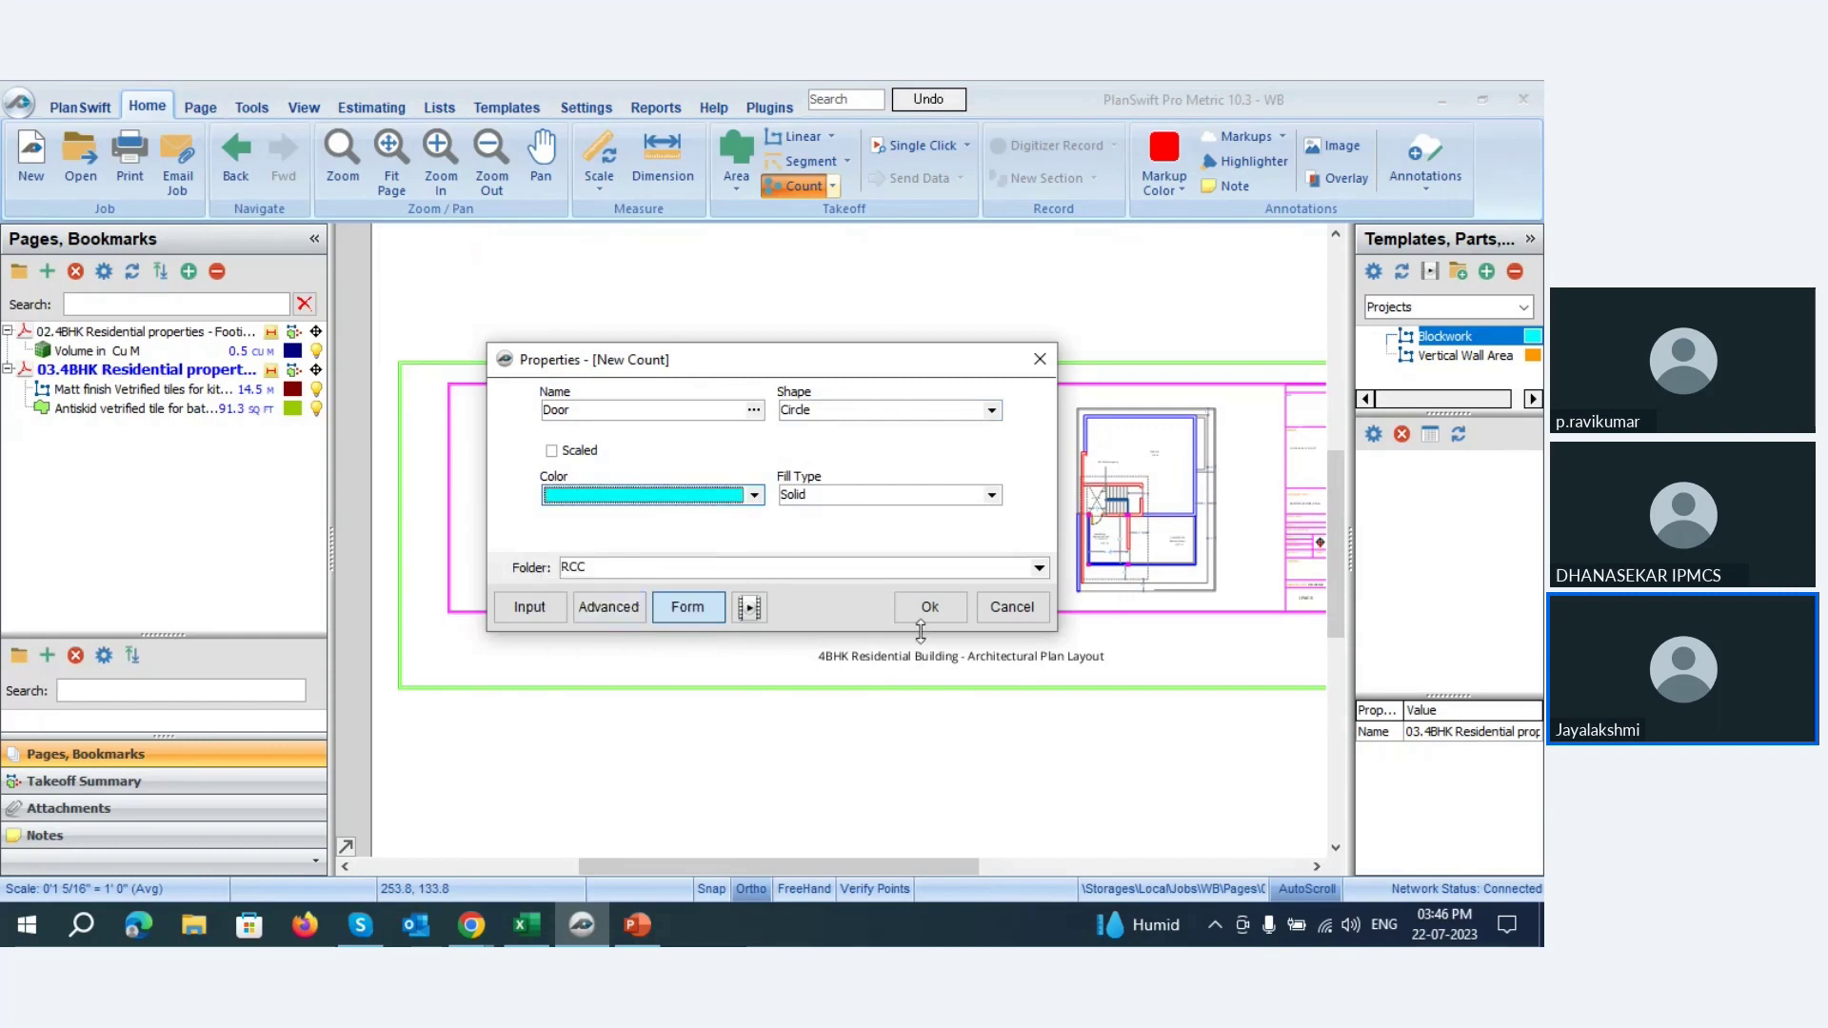
left_click(634, 567)
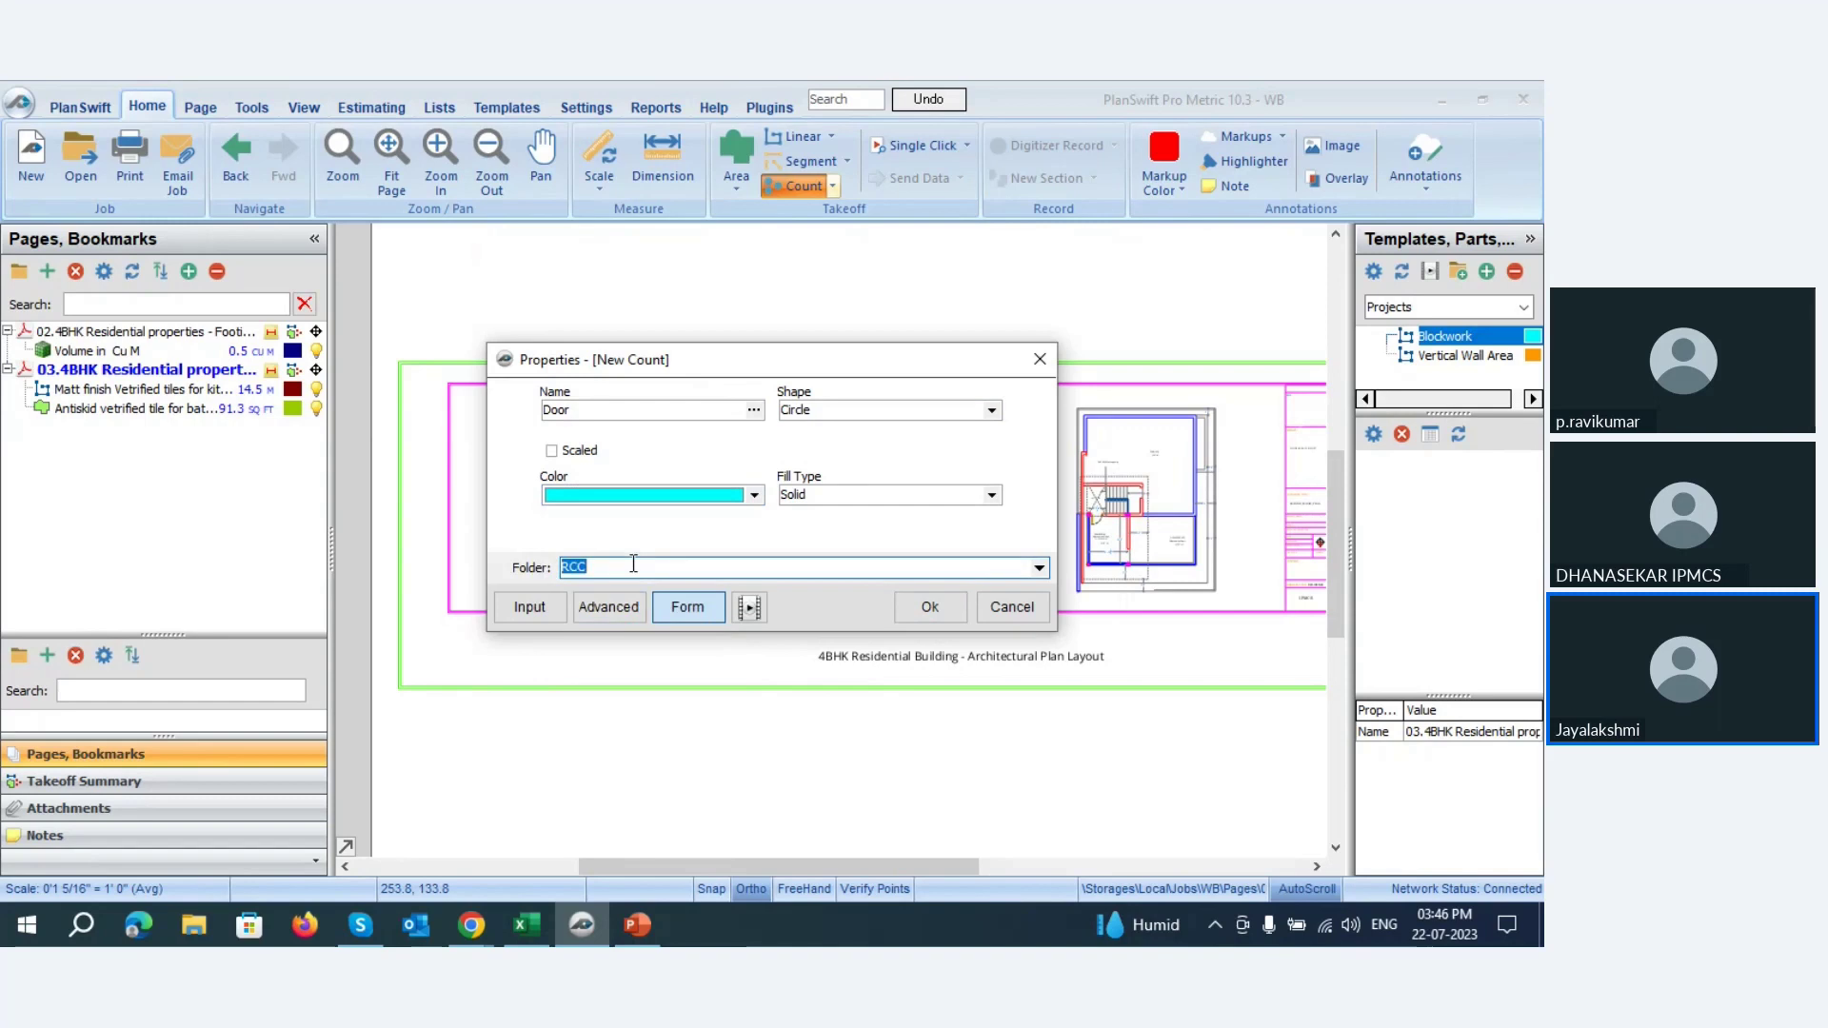
type("Count")
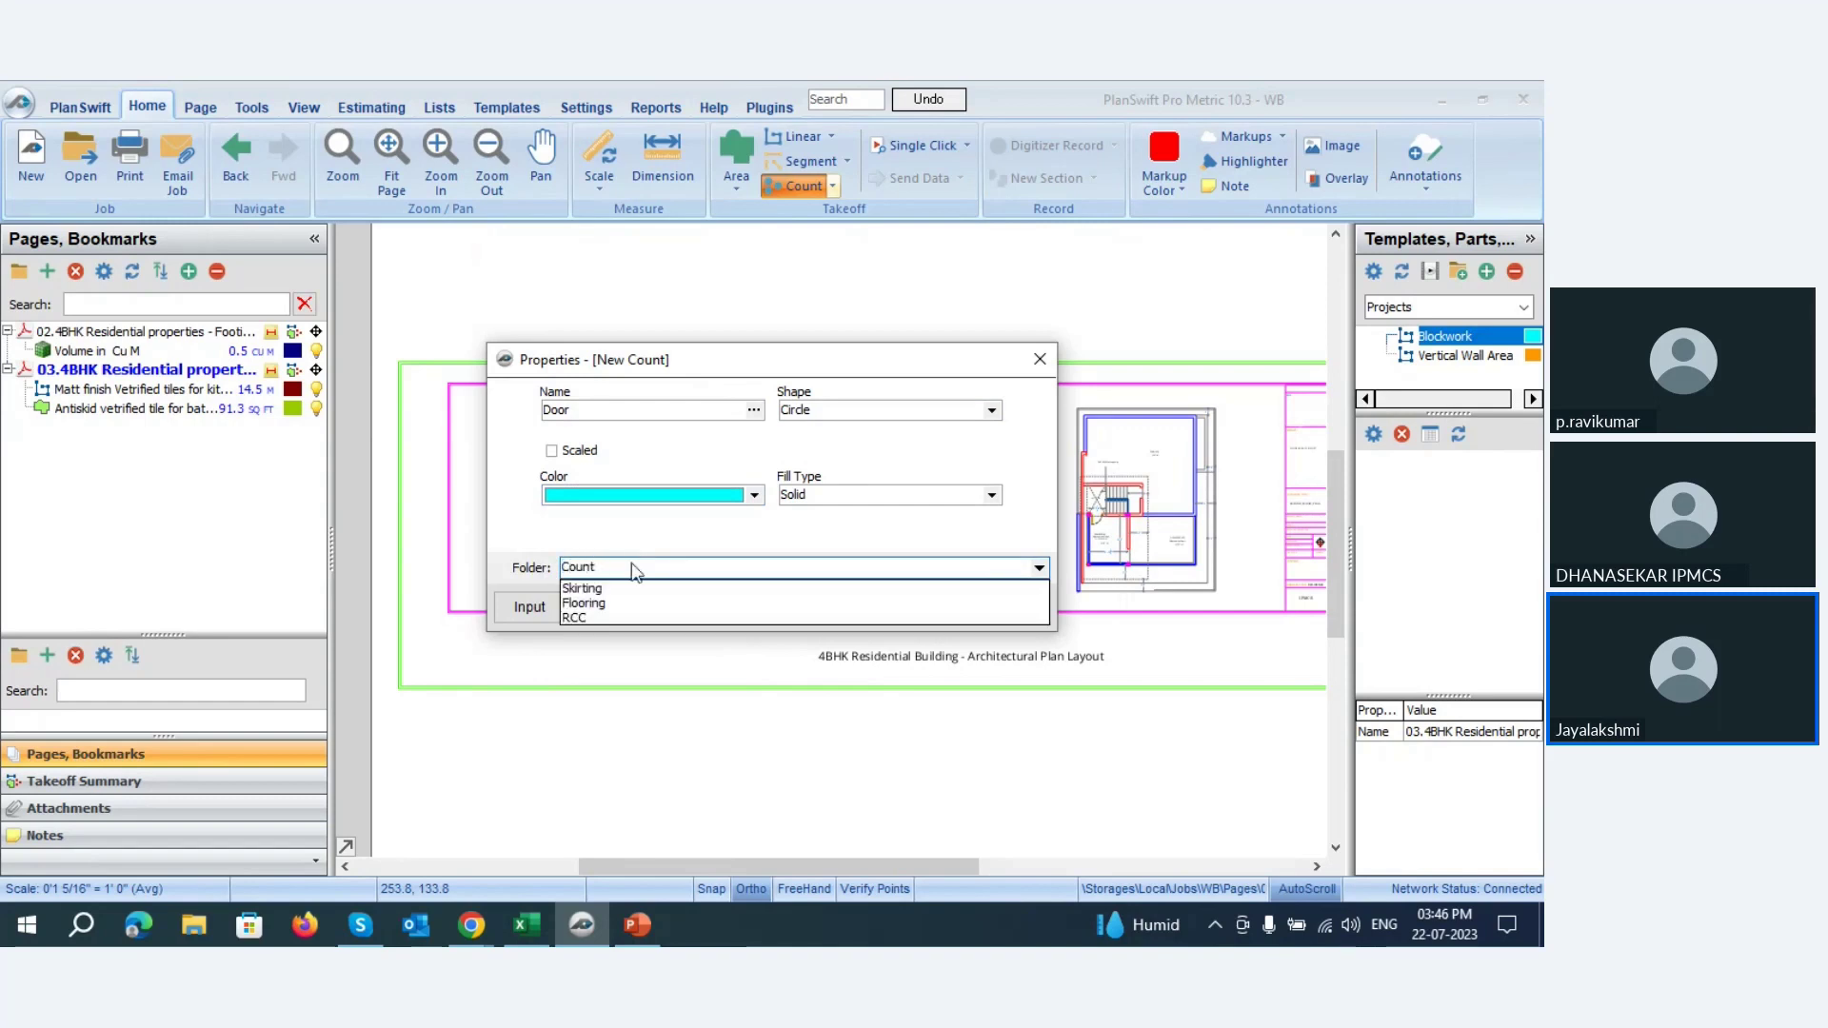
left_click(541, 538)
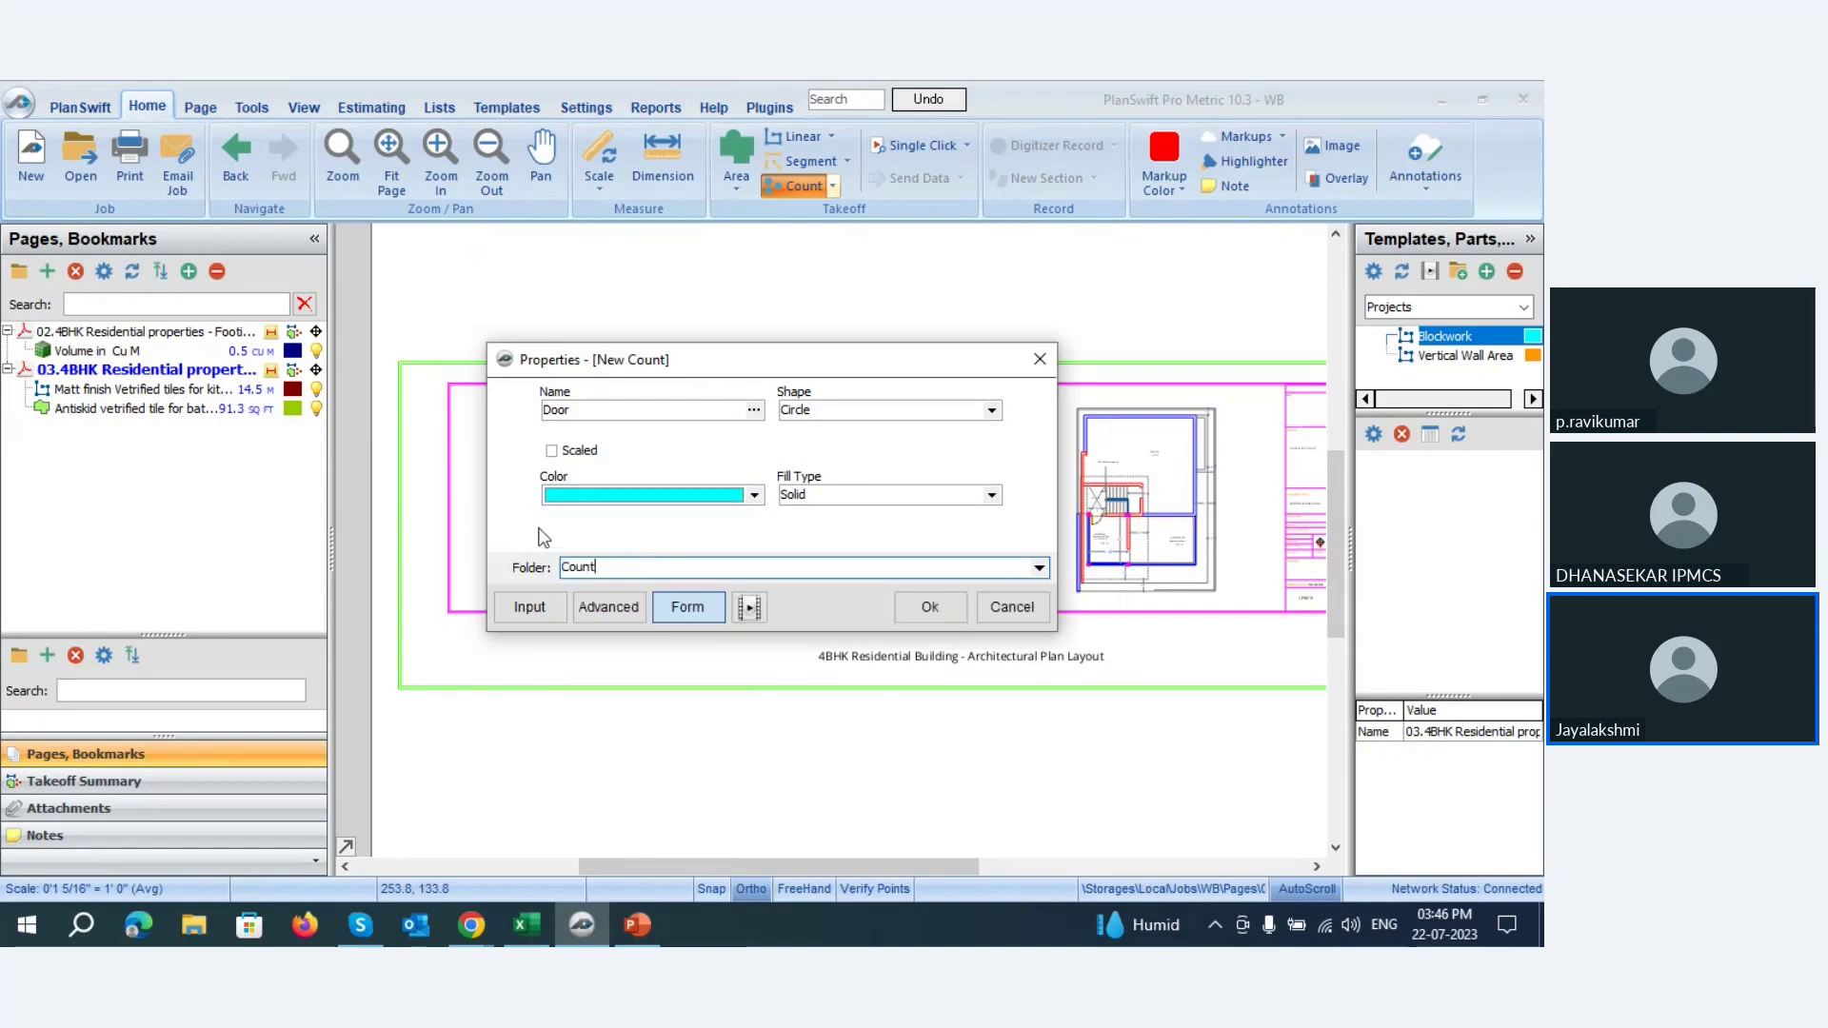
left_click(915, 614)
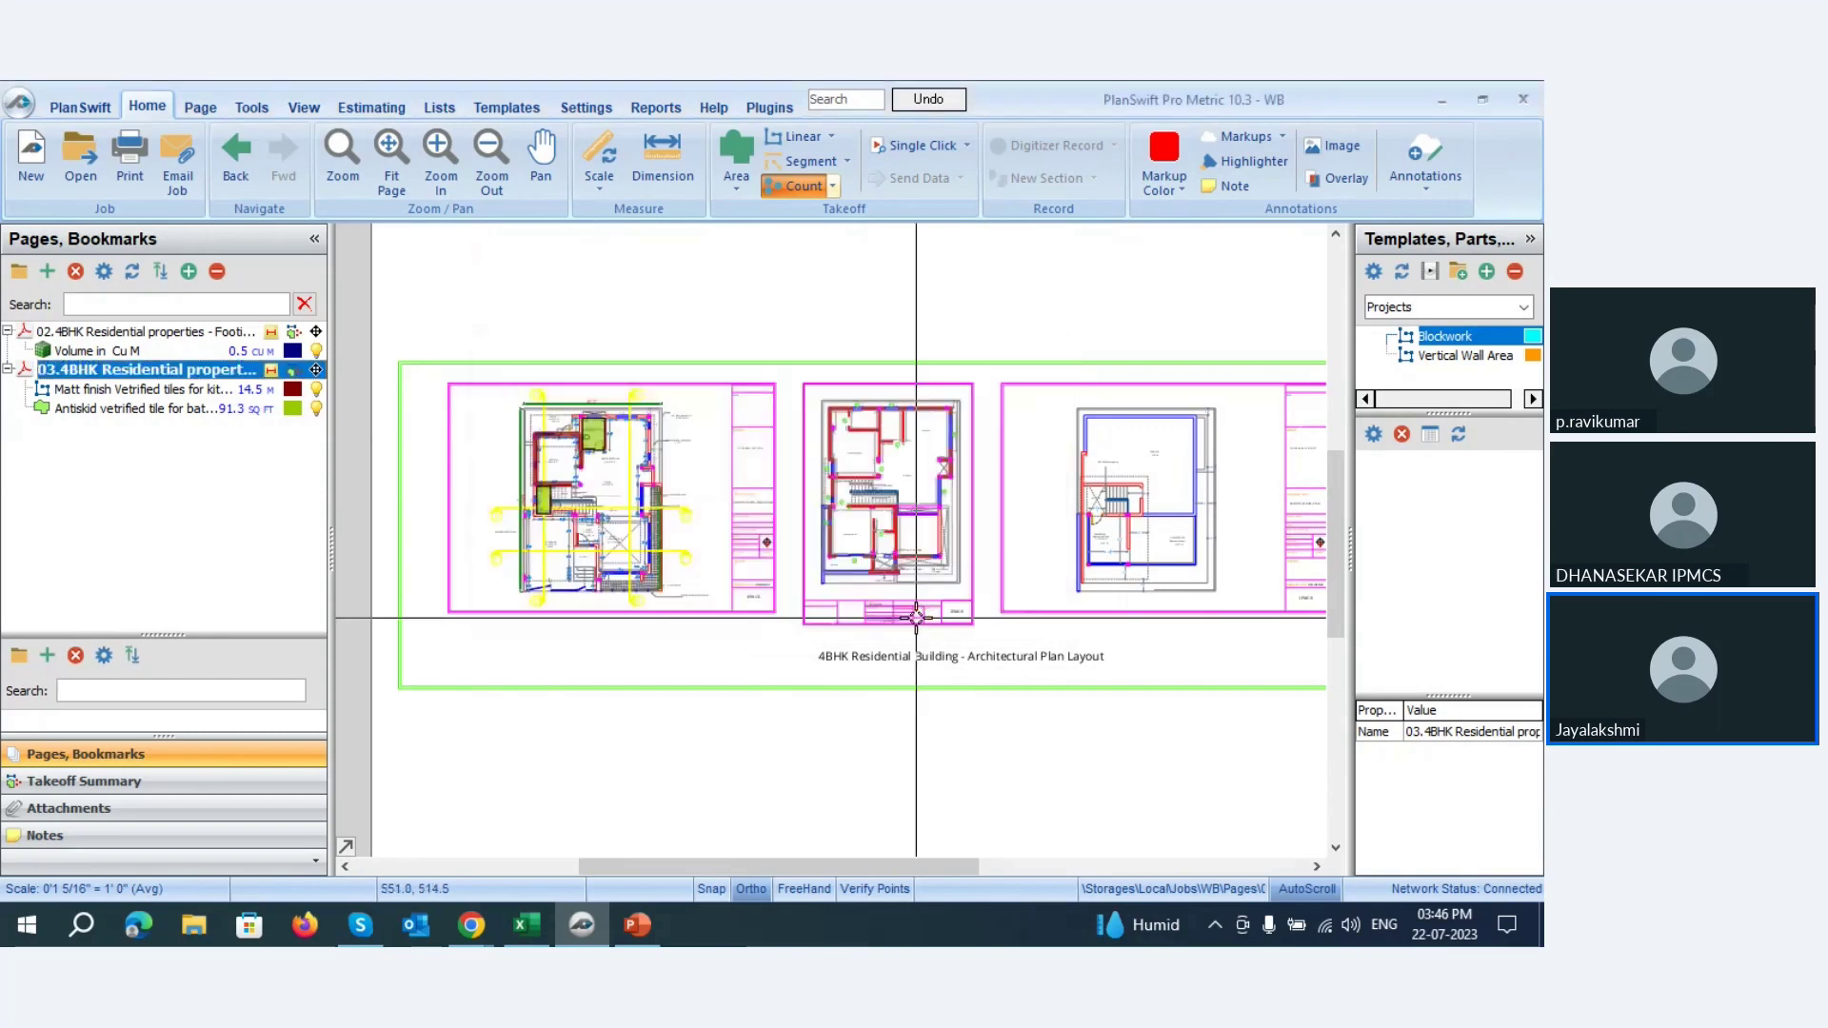
- Count the door between the kitchen and utility and the toilet door off the master bedroom on the ground floor plan
scroll(557, 451, "up", 5)
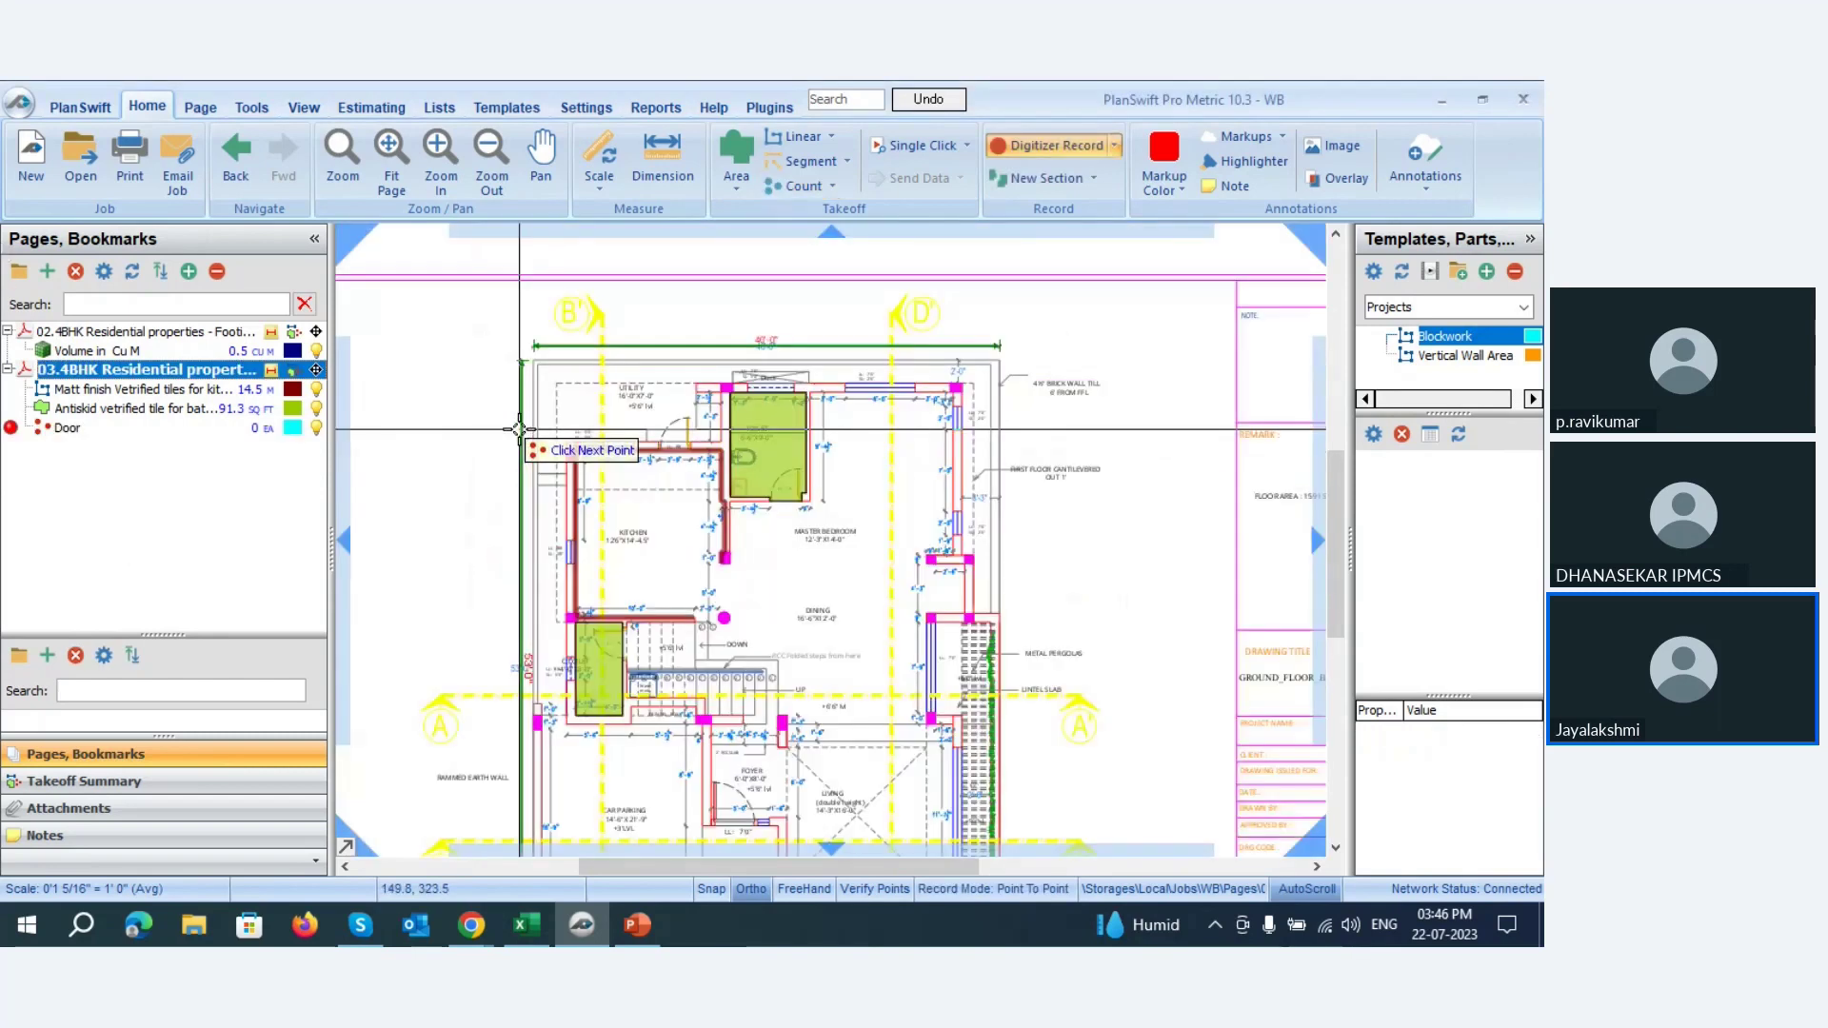
scroll(485, 490, "down", 1)
scroll(913, 496, "up", 3)
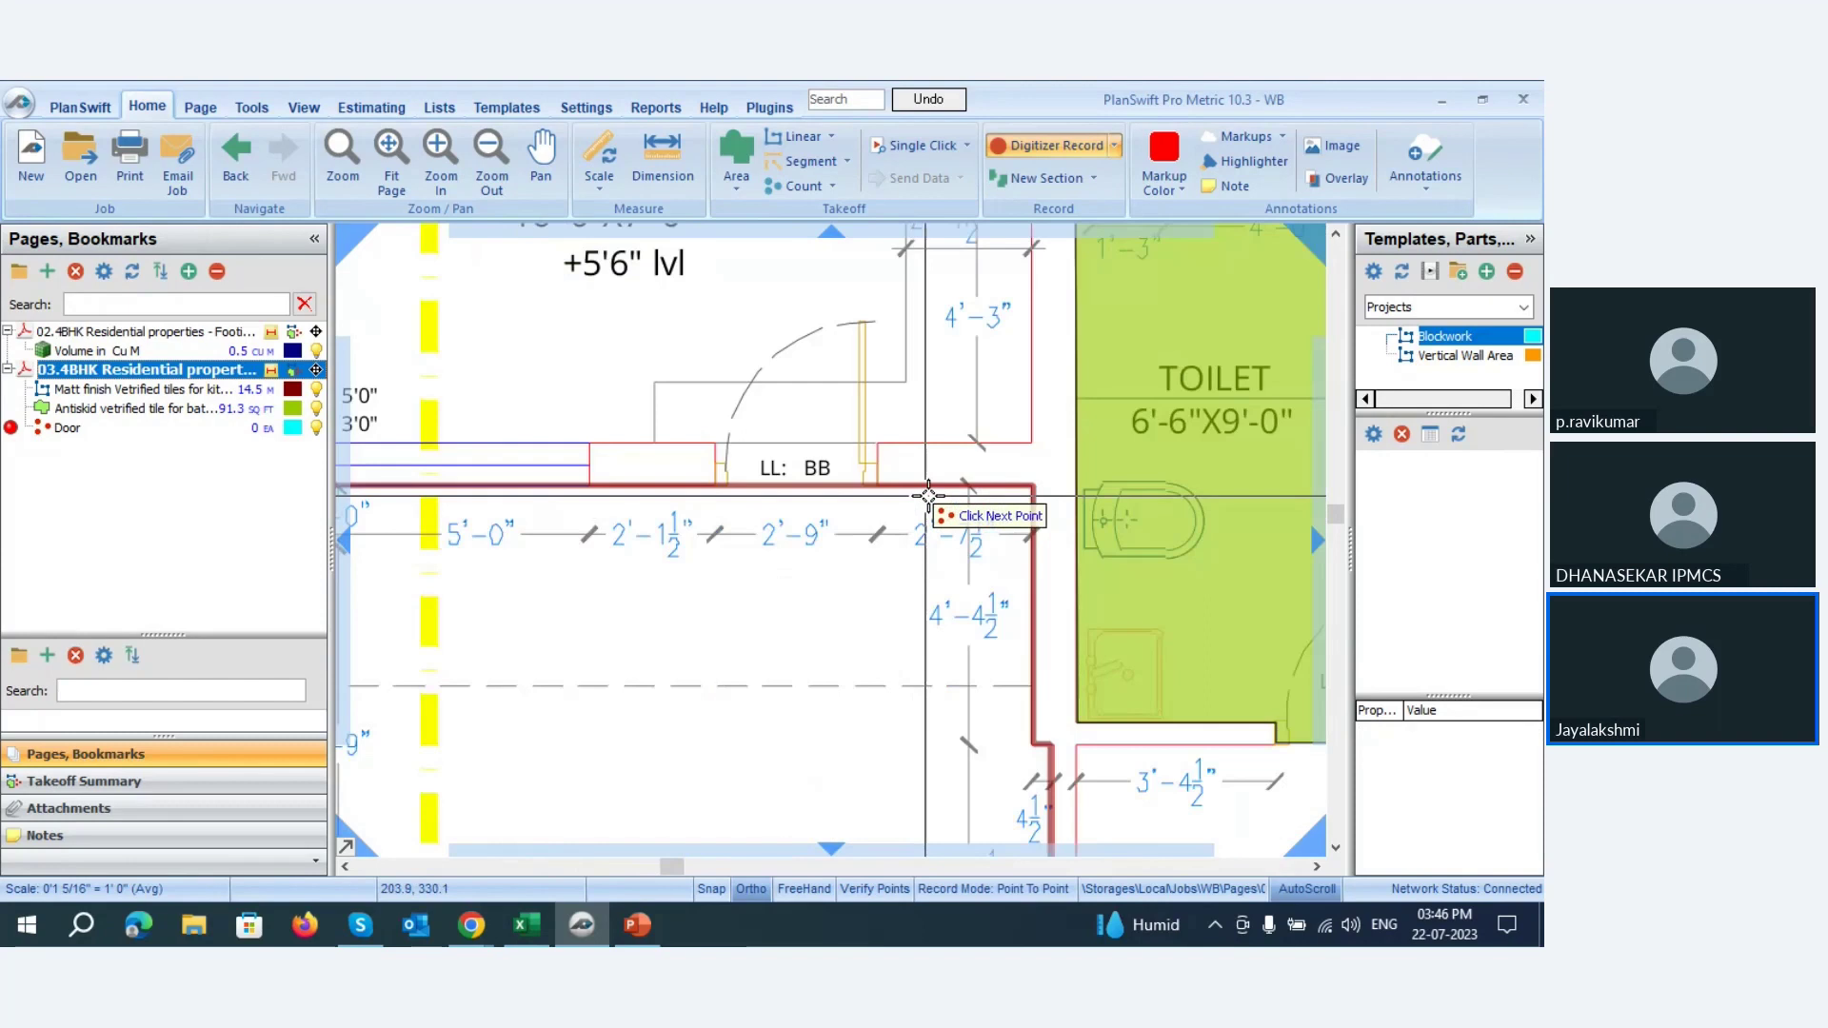
left_click(805, 454)
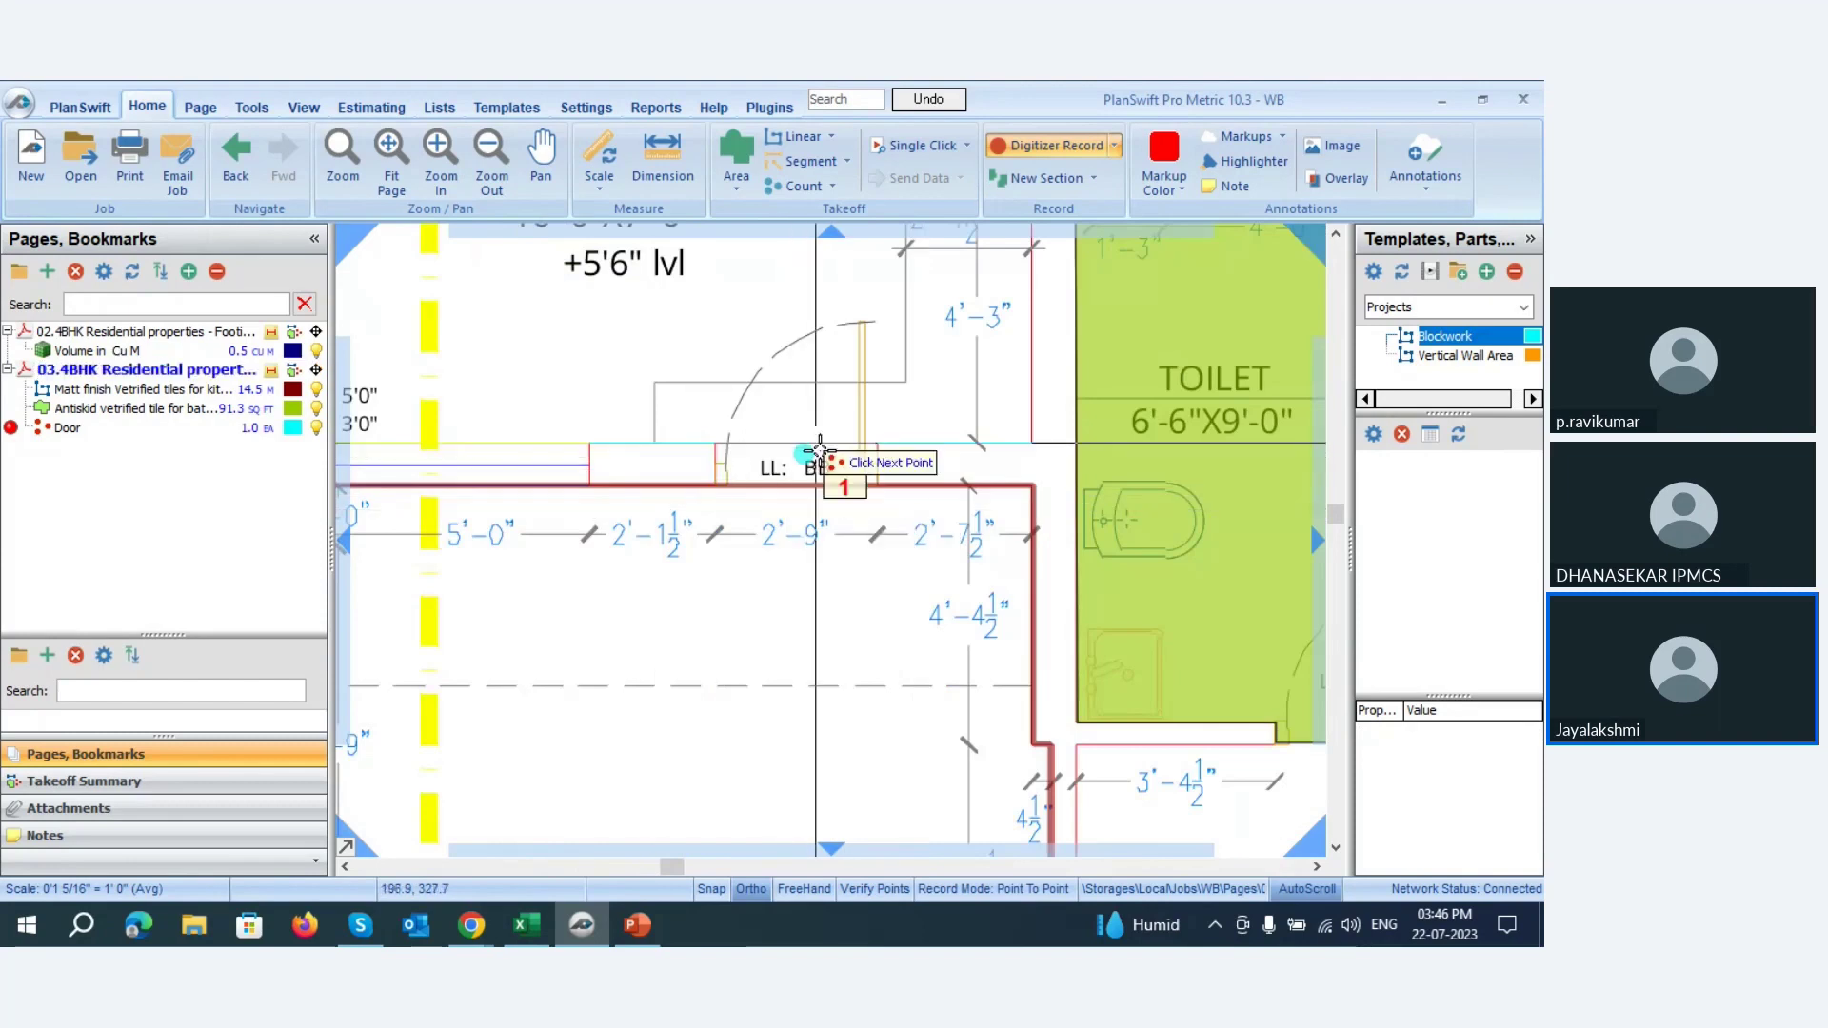
scroll(811, 473, "down", 5)
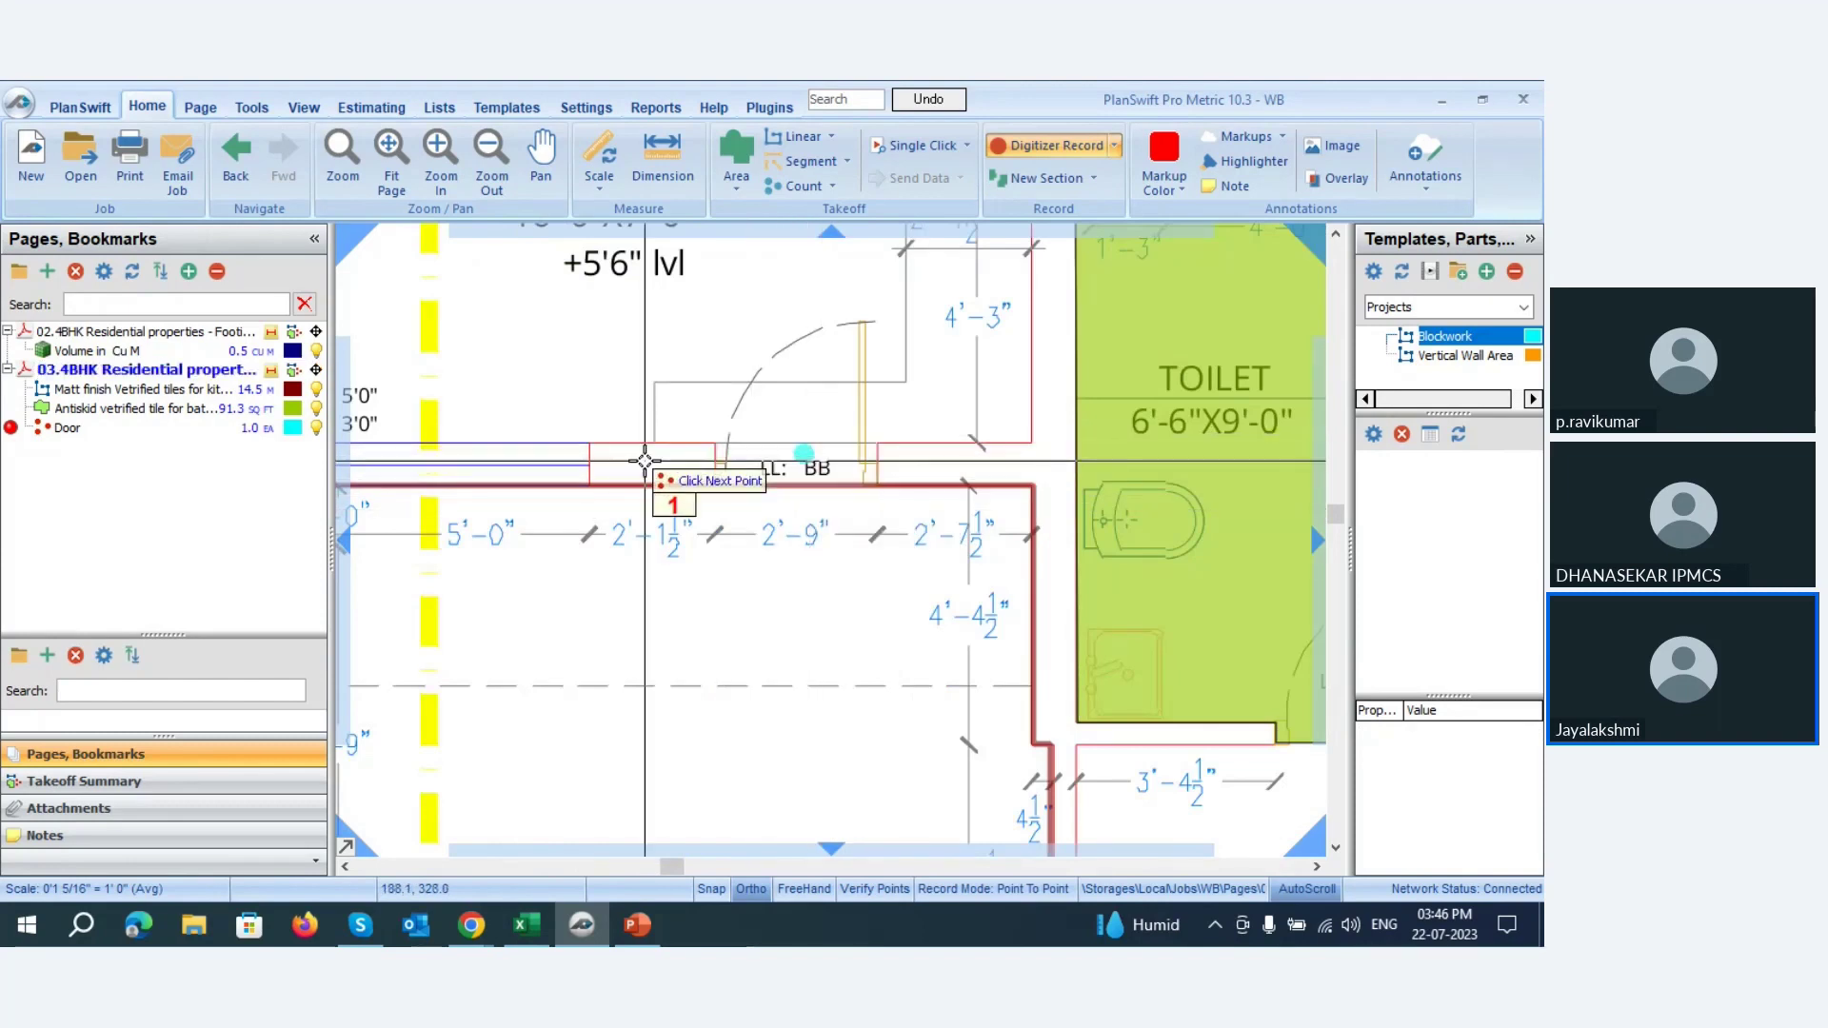
scroll(868, 559, "up", 3)
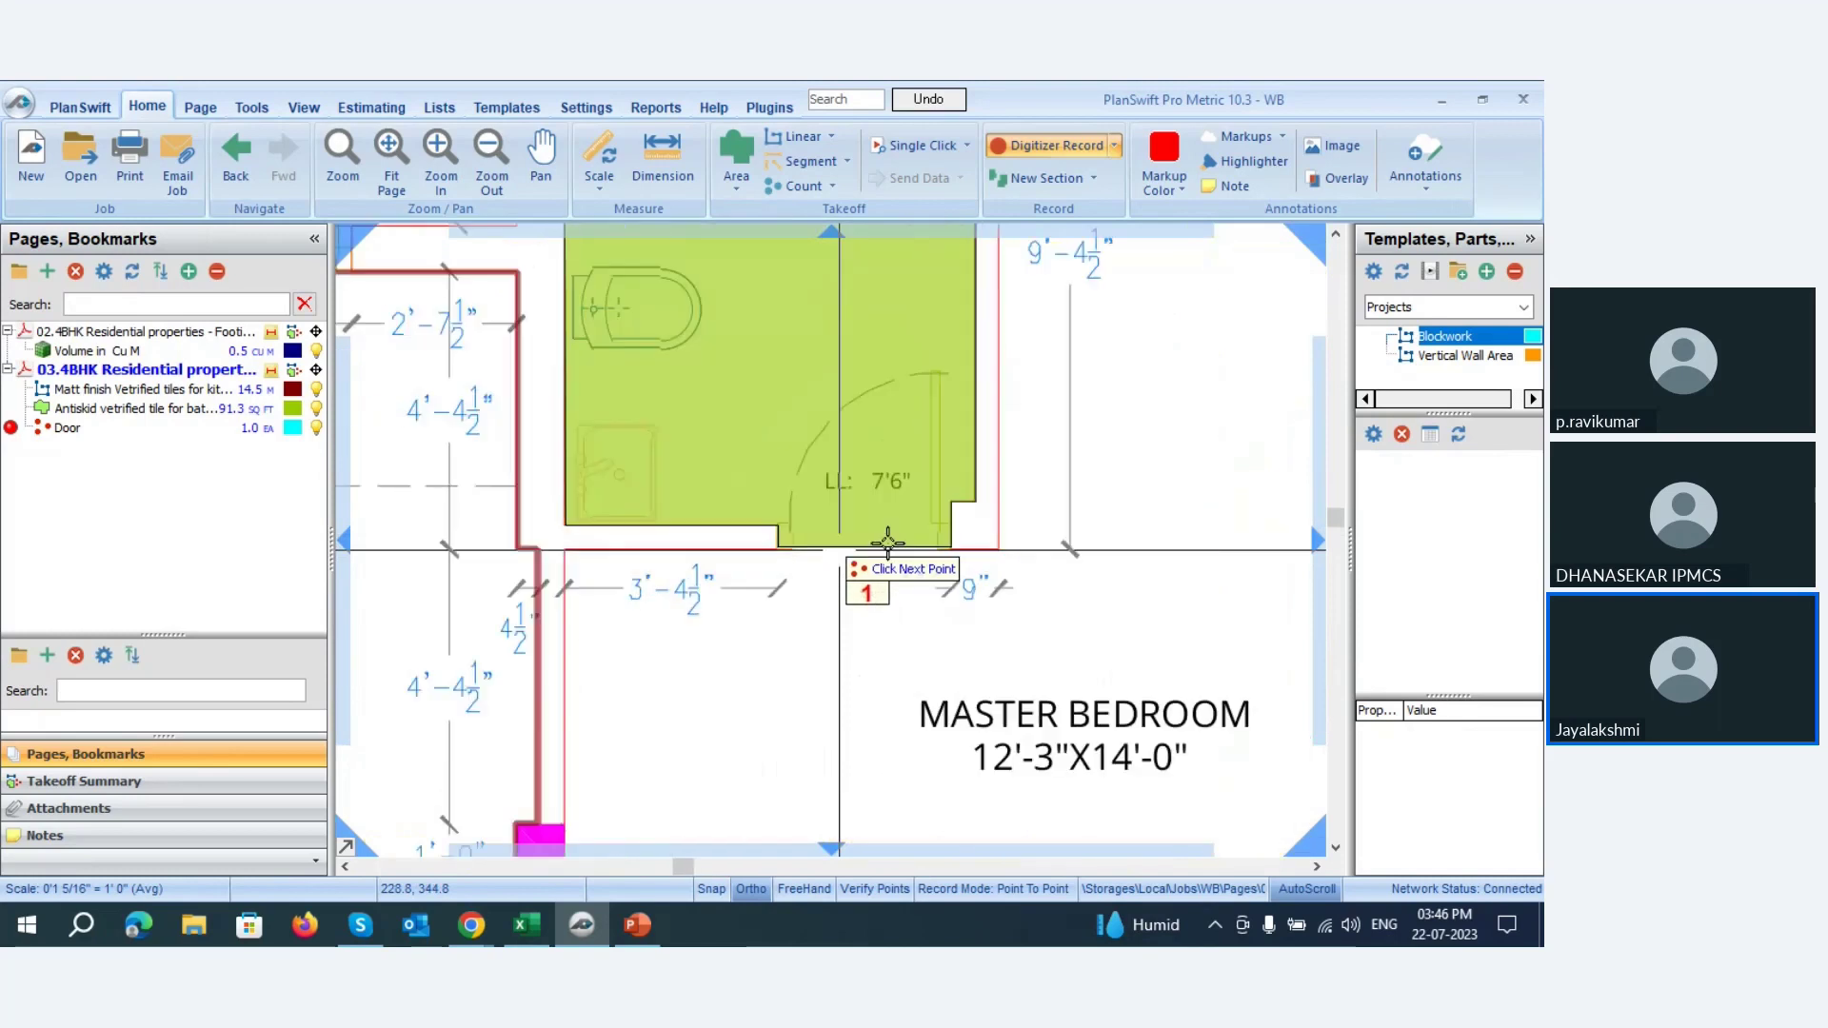
left_click(871, 525)
- Count the door of the toilet below the kitchen and the foyer entrance door
scroll(794, 417, "down", 3)
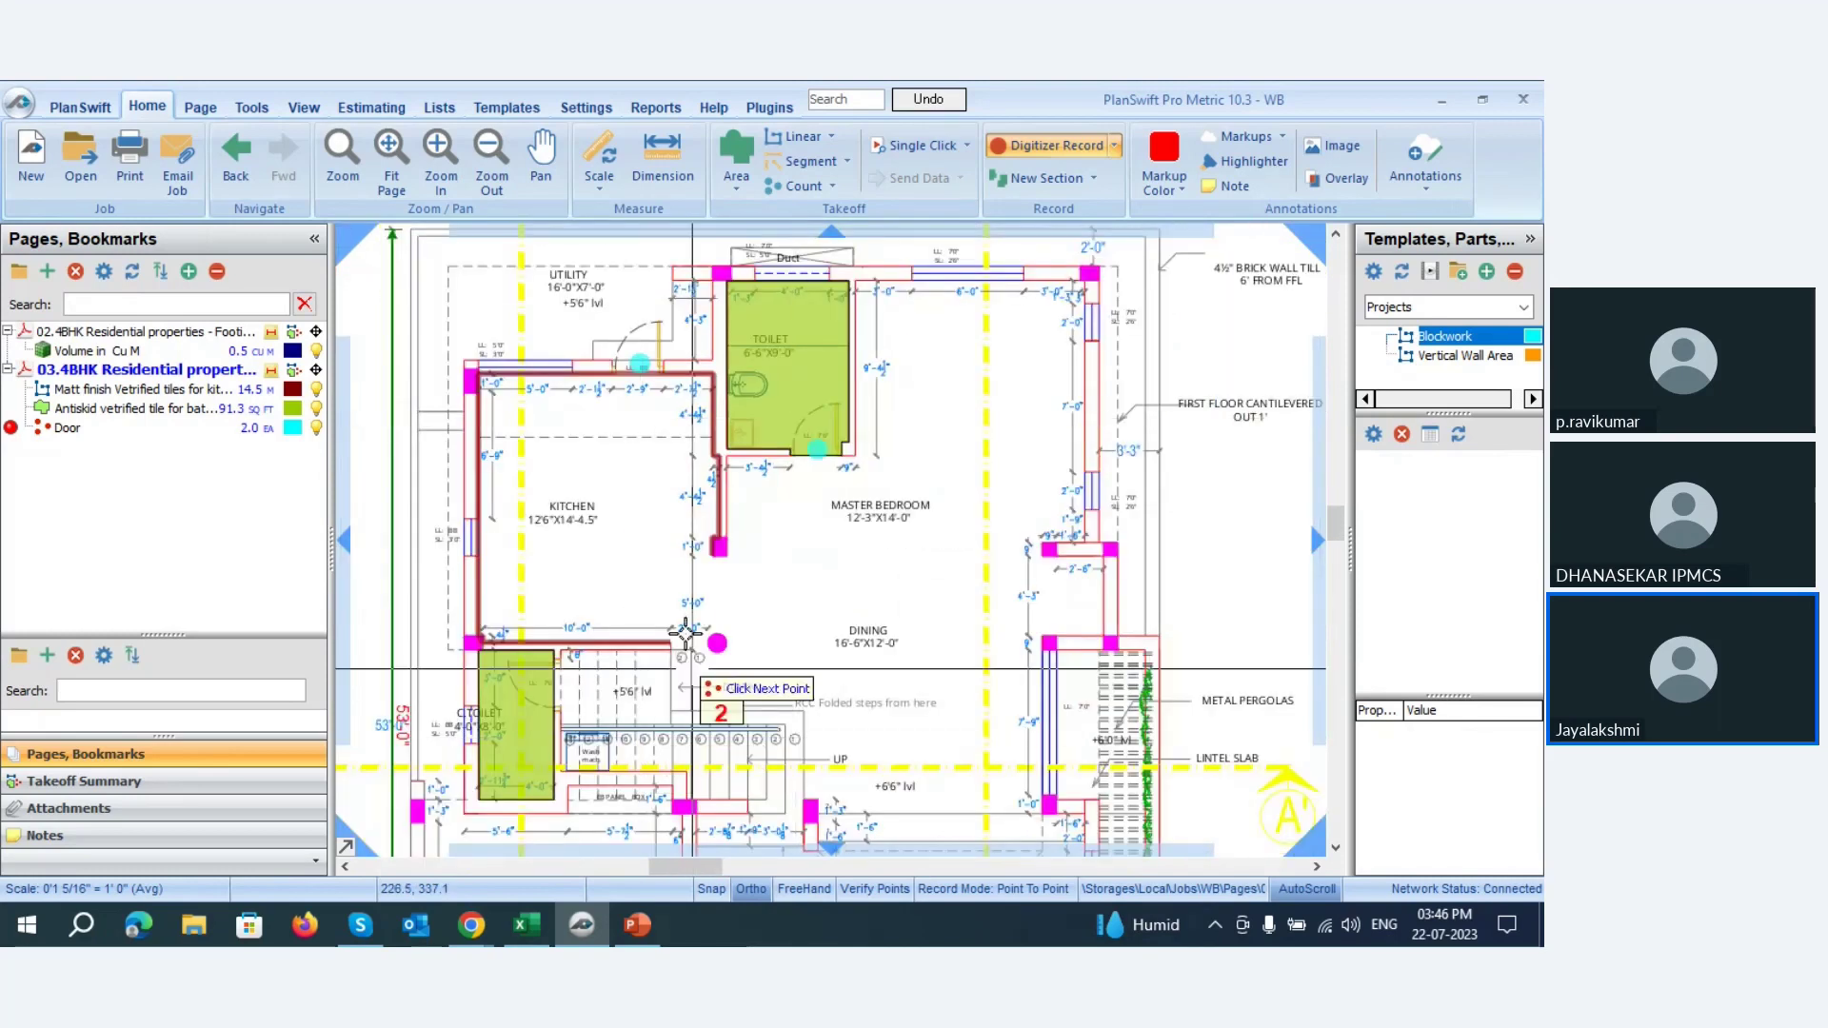
left_click(553, 701)
scroll(724, 657, "down", 3)
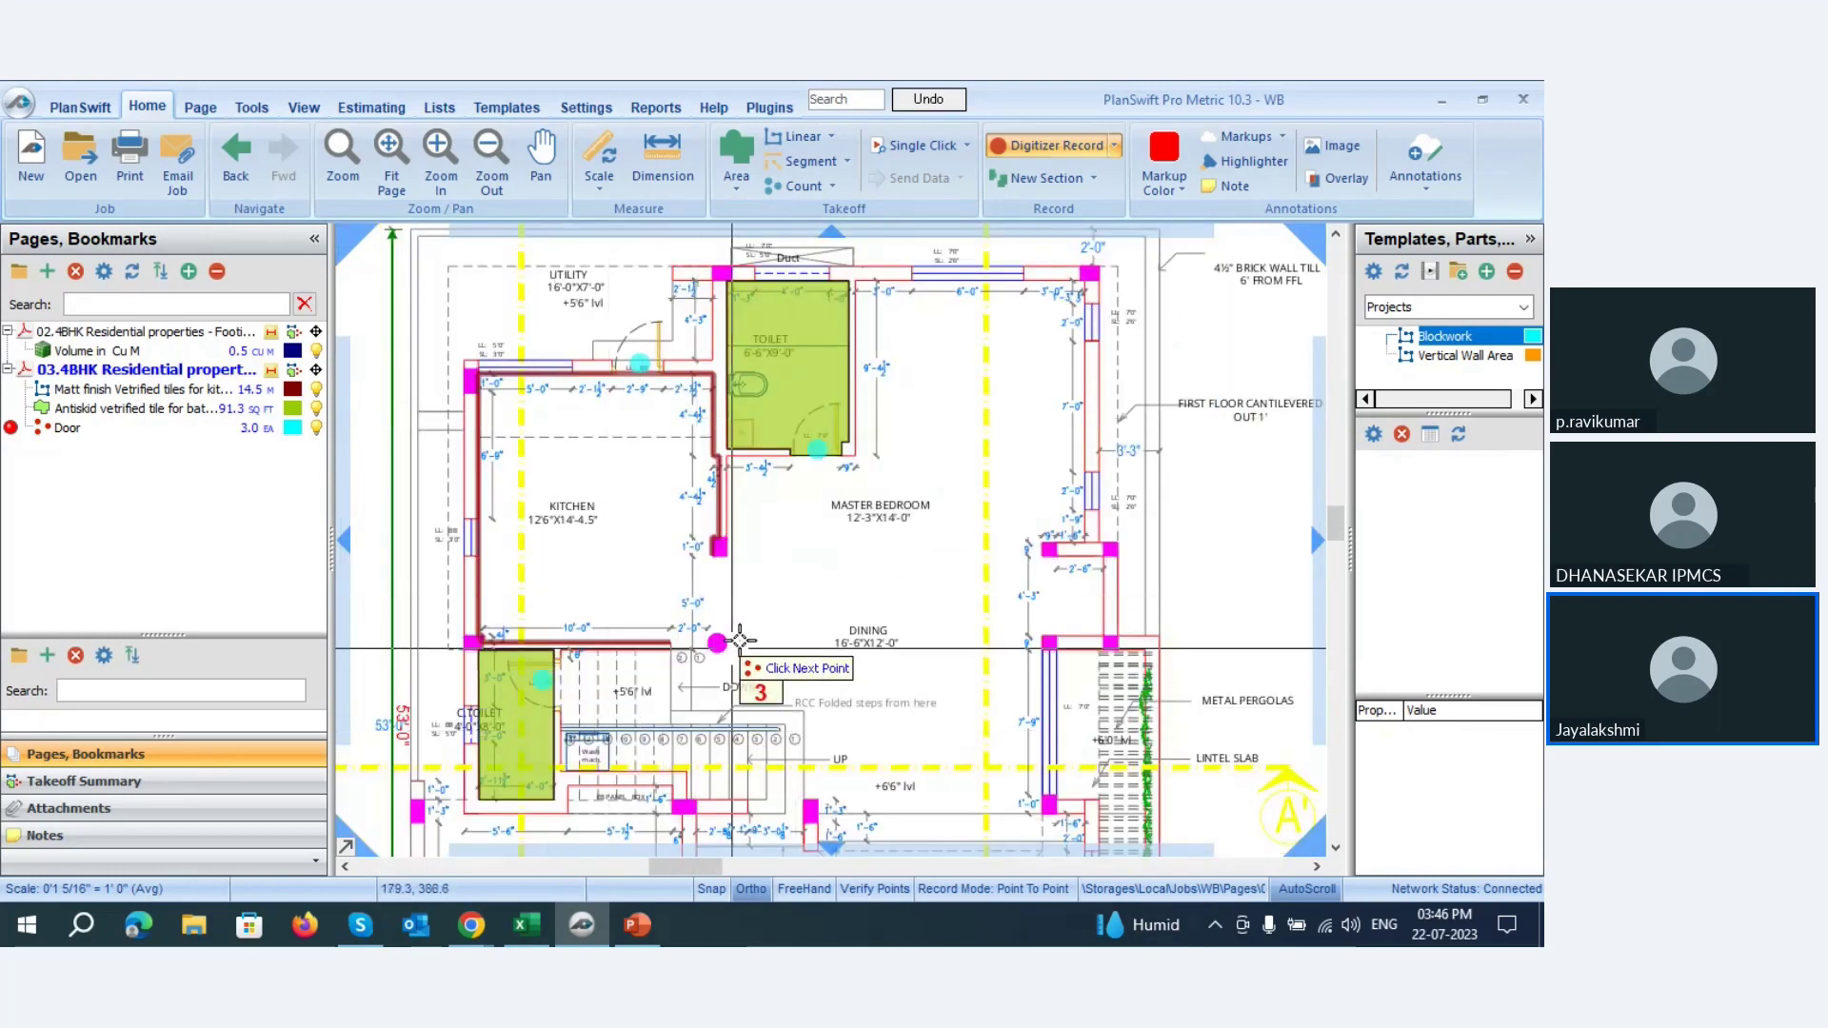
scroll(748, 791, "up", 3)
left_click(809, 666)
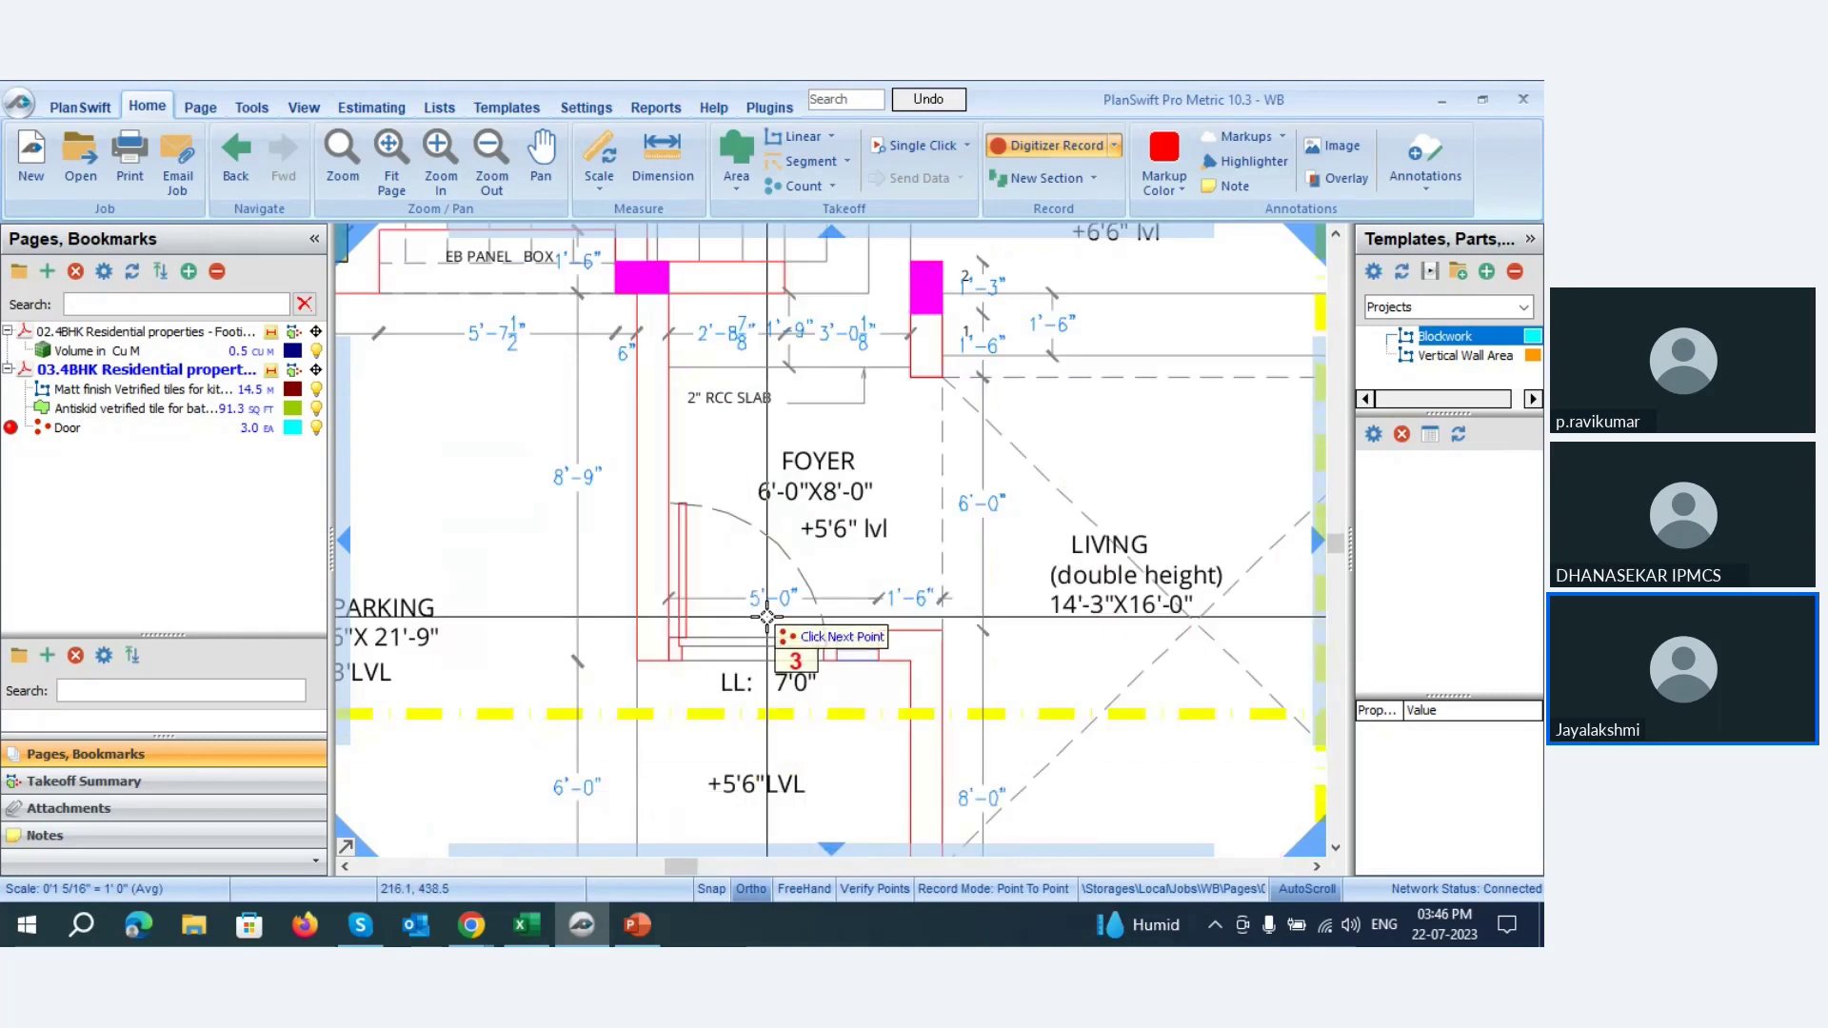
scroll(571, 671, "down", 2)
scroll(576, 646, "down", 1)
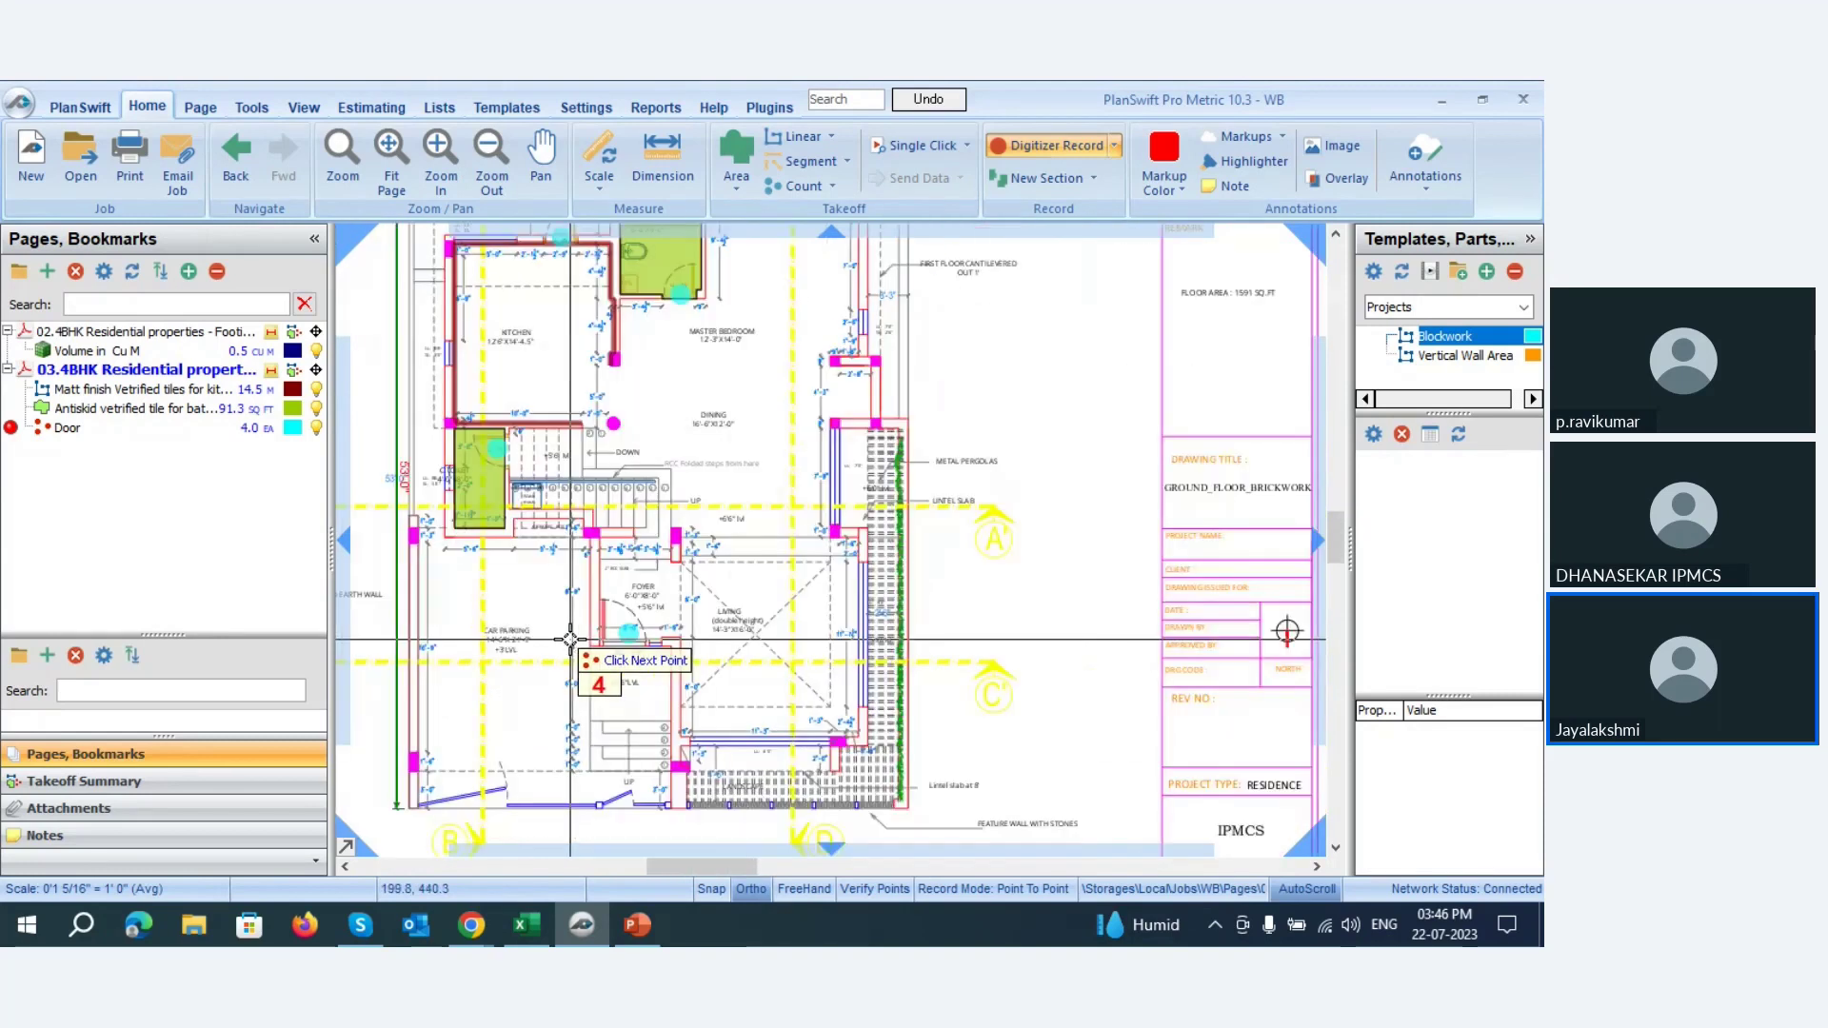
- Count the master bedroom toilet door, the master bedroom door and the adjoining bedroom's toilet door on the first-floor plan
scroll(778, 752, "up", 3)
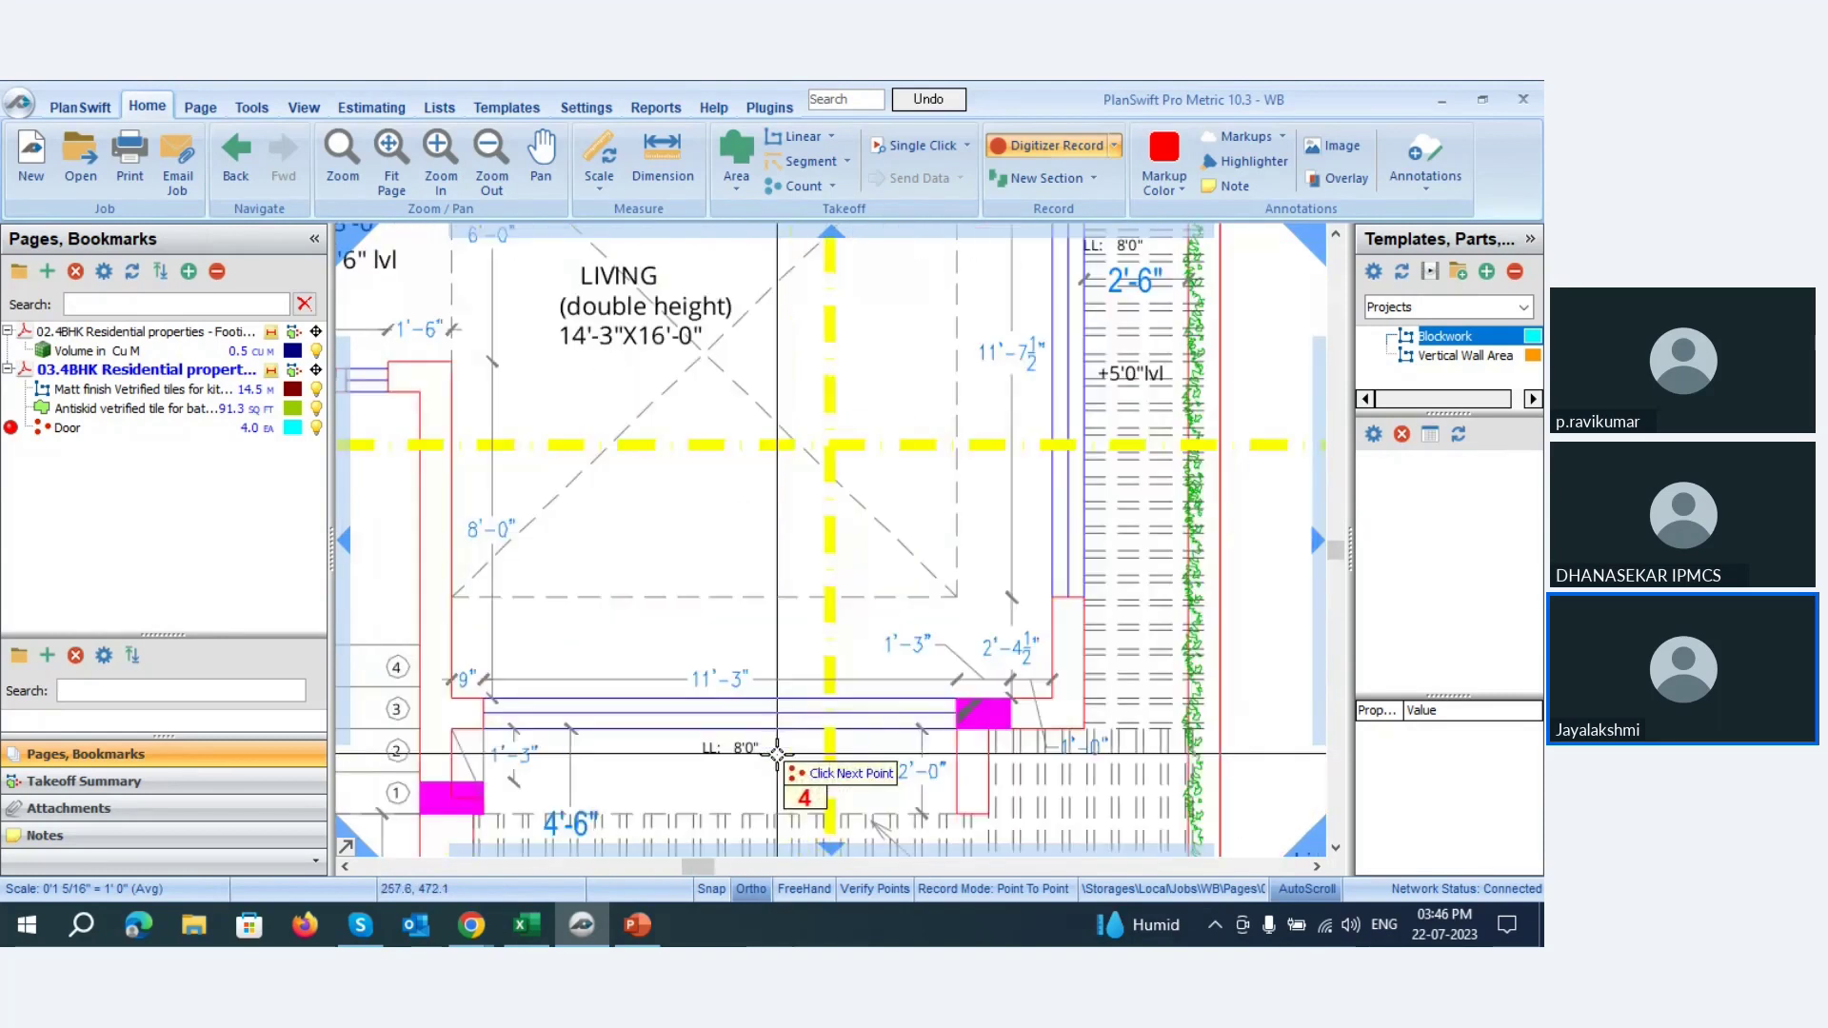
scroll(790, 571, "down", 3)
scroll(779, 478, "up", 3)
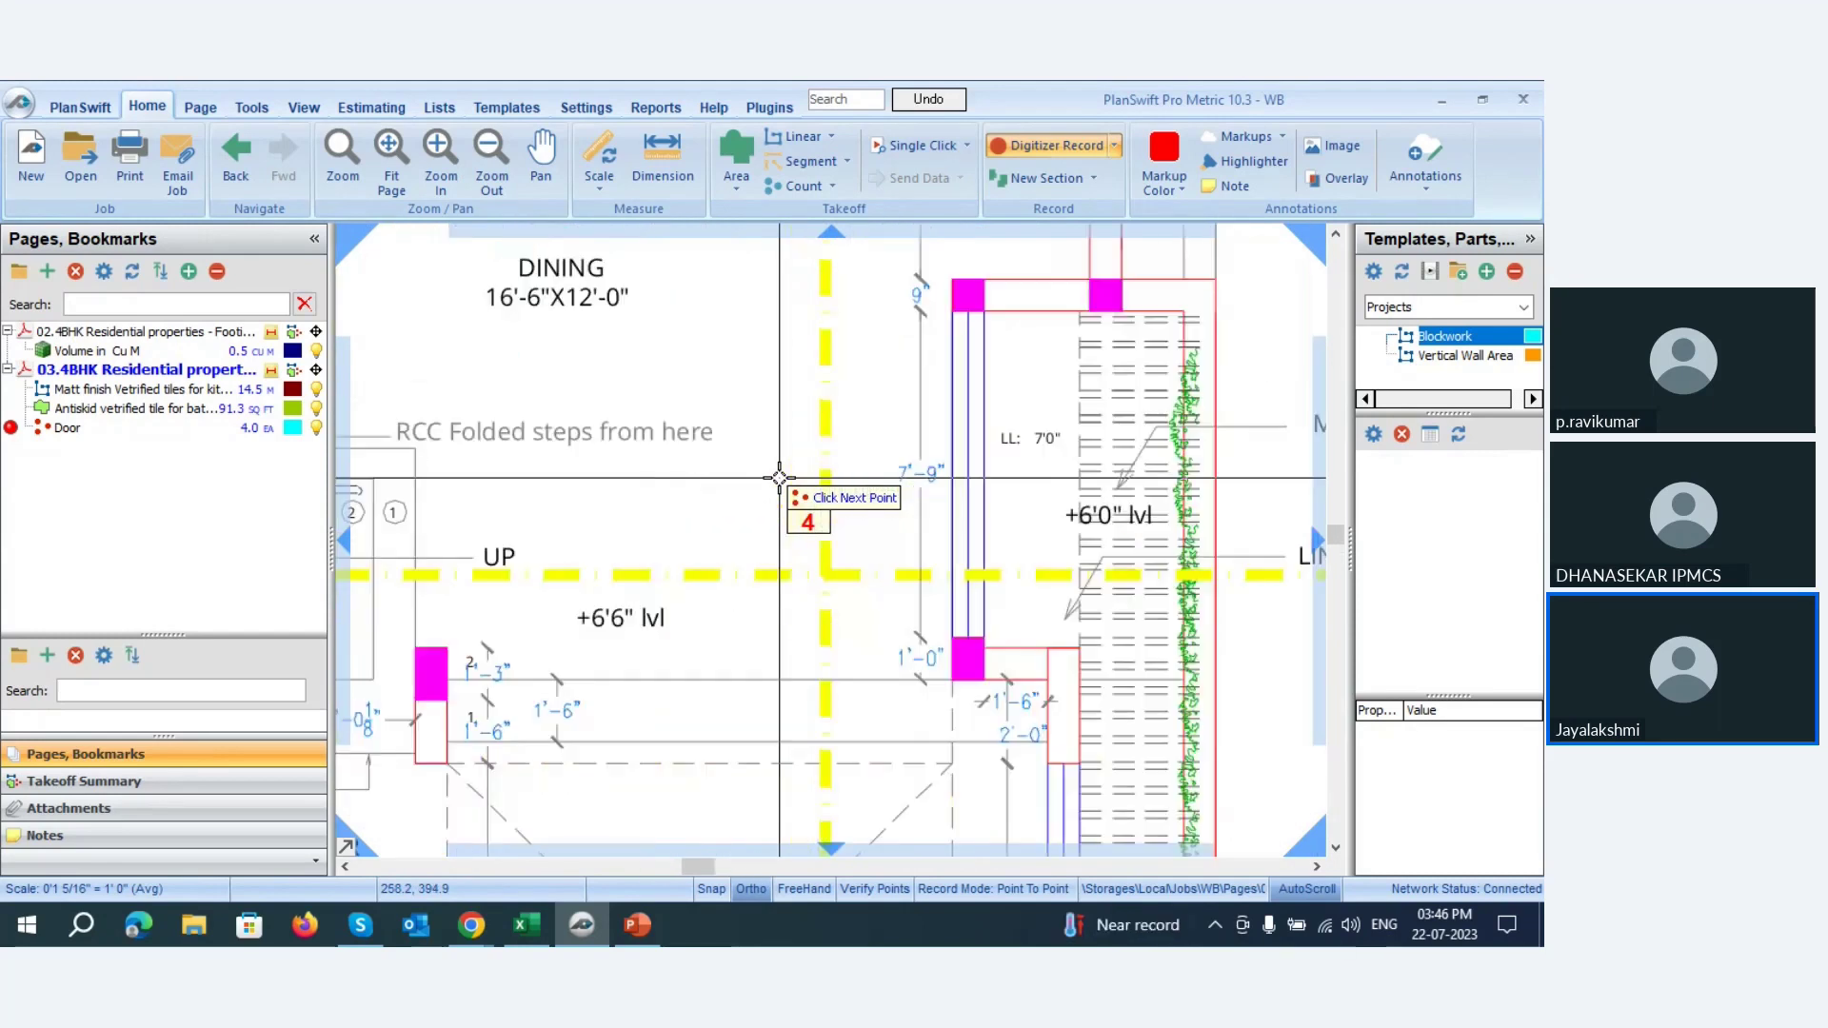
scroll(779, 477, "down", 4)
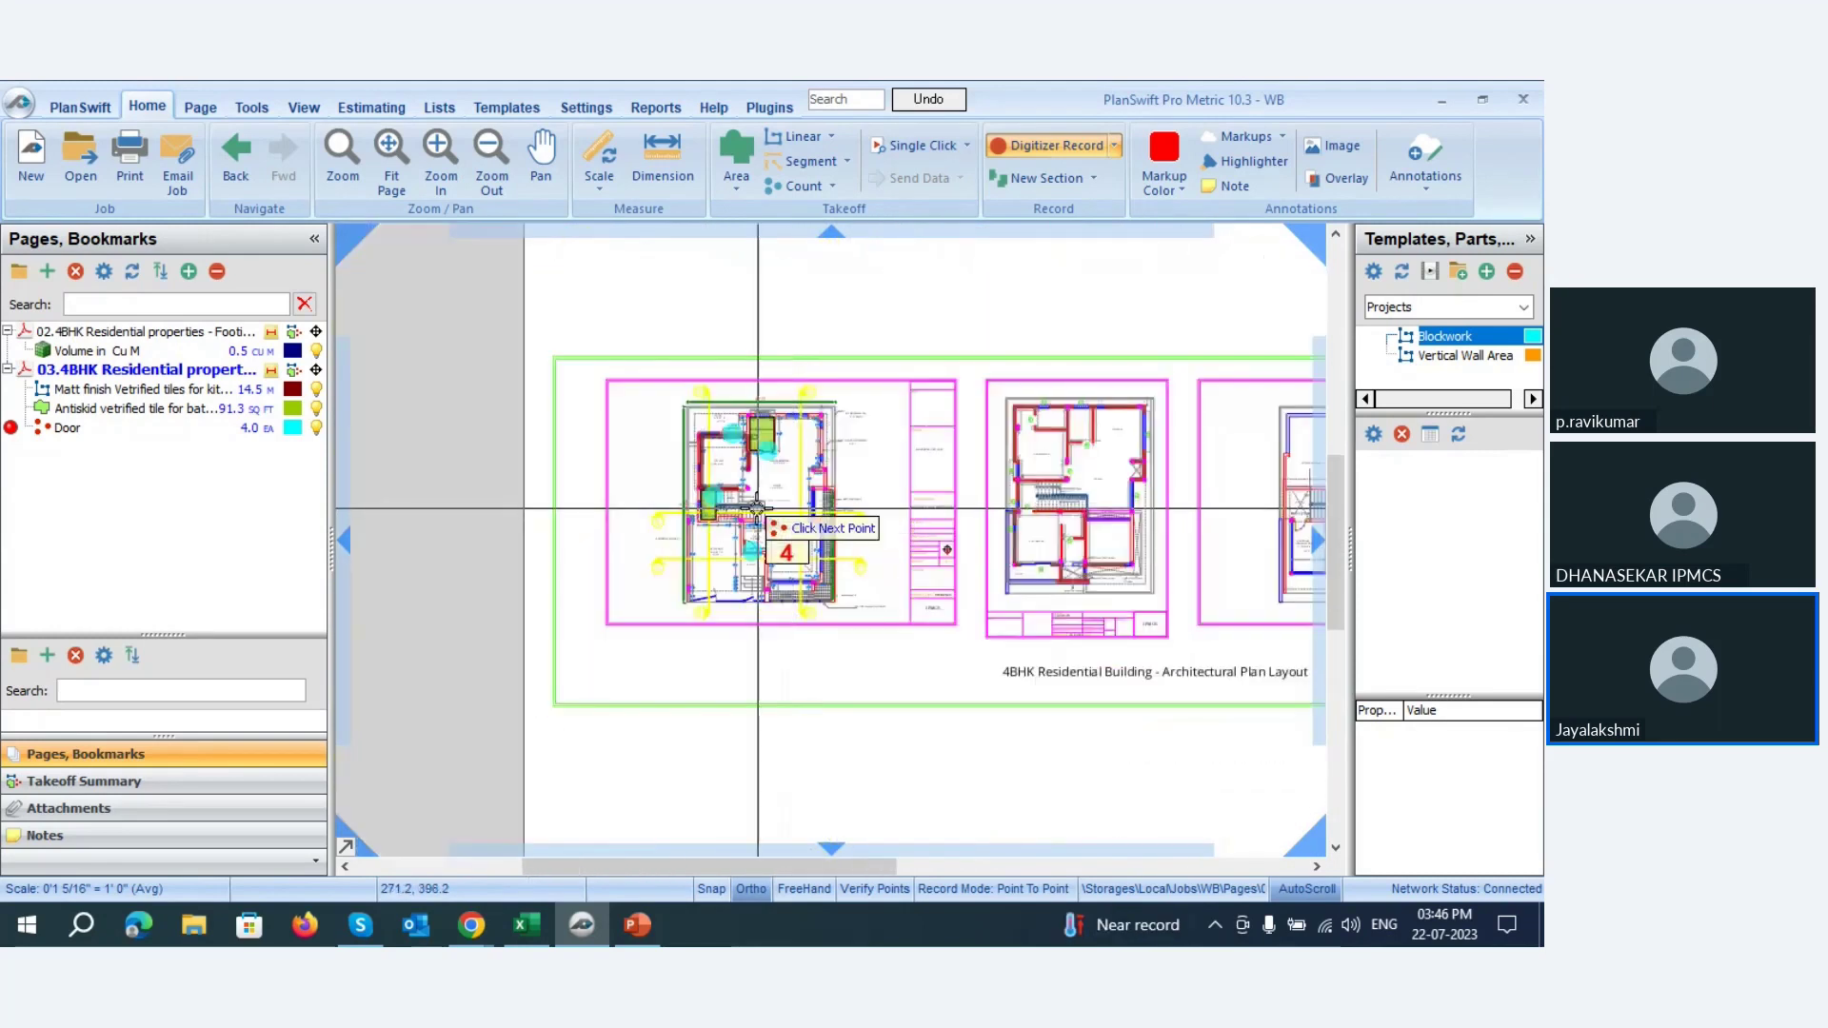
scroll(1081, 543, "up", 3)
scroll(1065, 343, "down", 2)
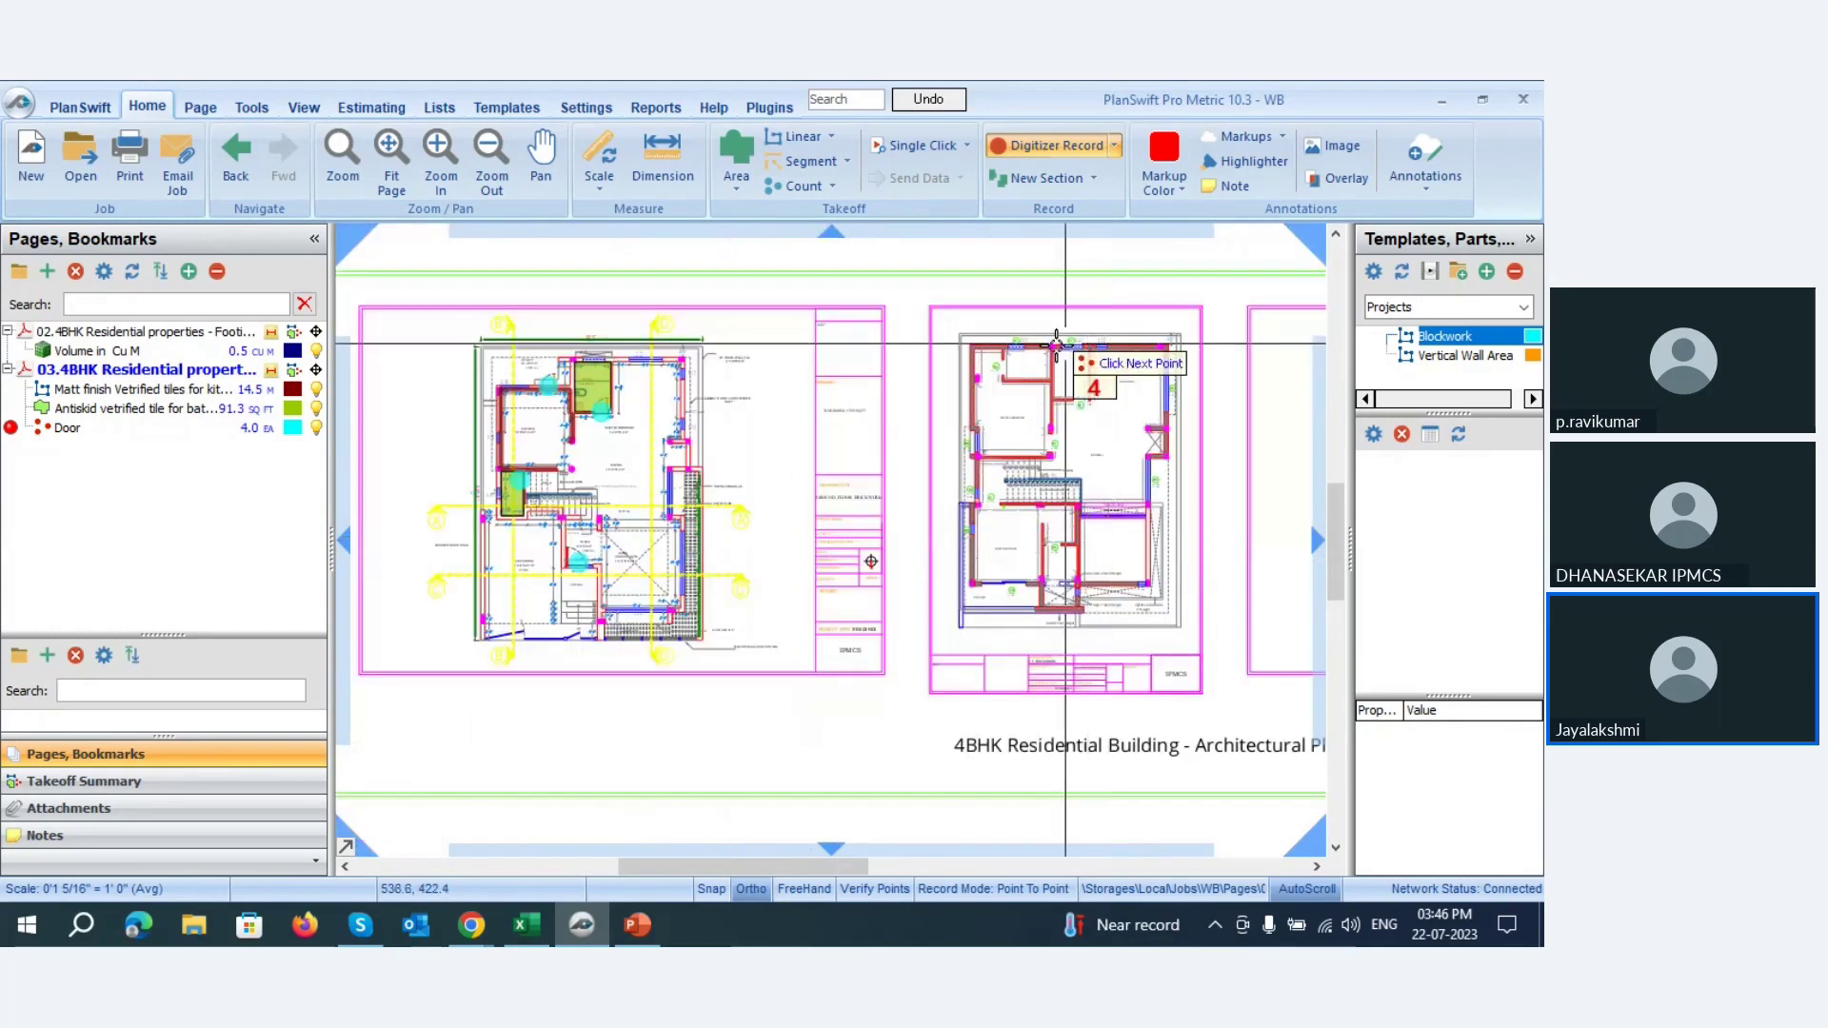
left_click(1057, 342)
scroll(1056, 342, "up", 3)
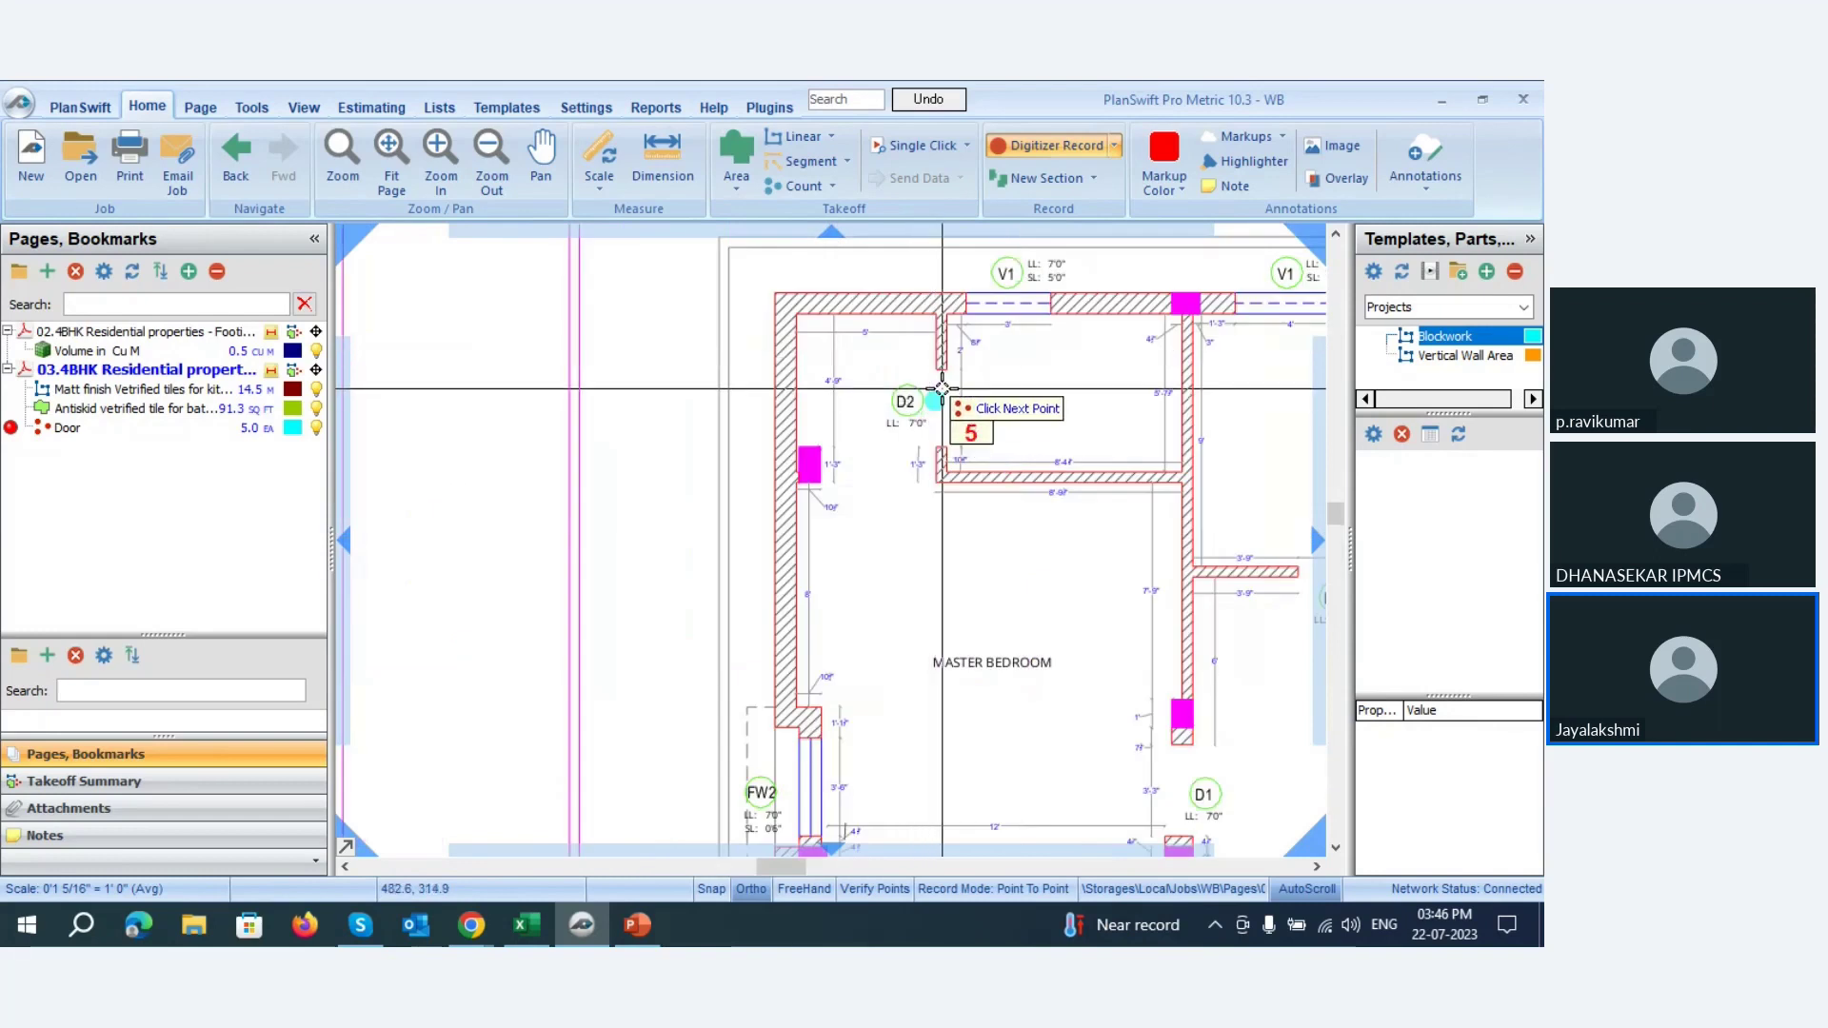
scroll(942, 388, "down", 3)
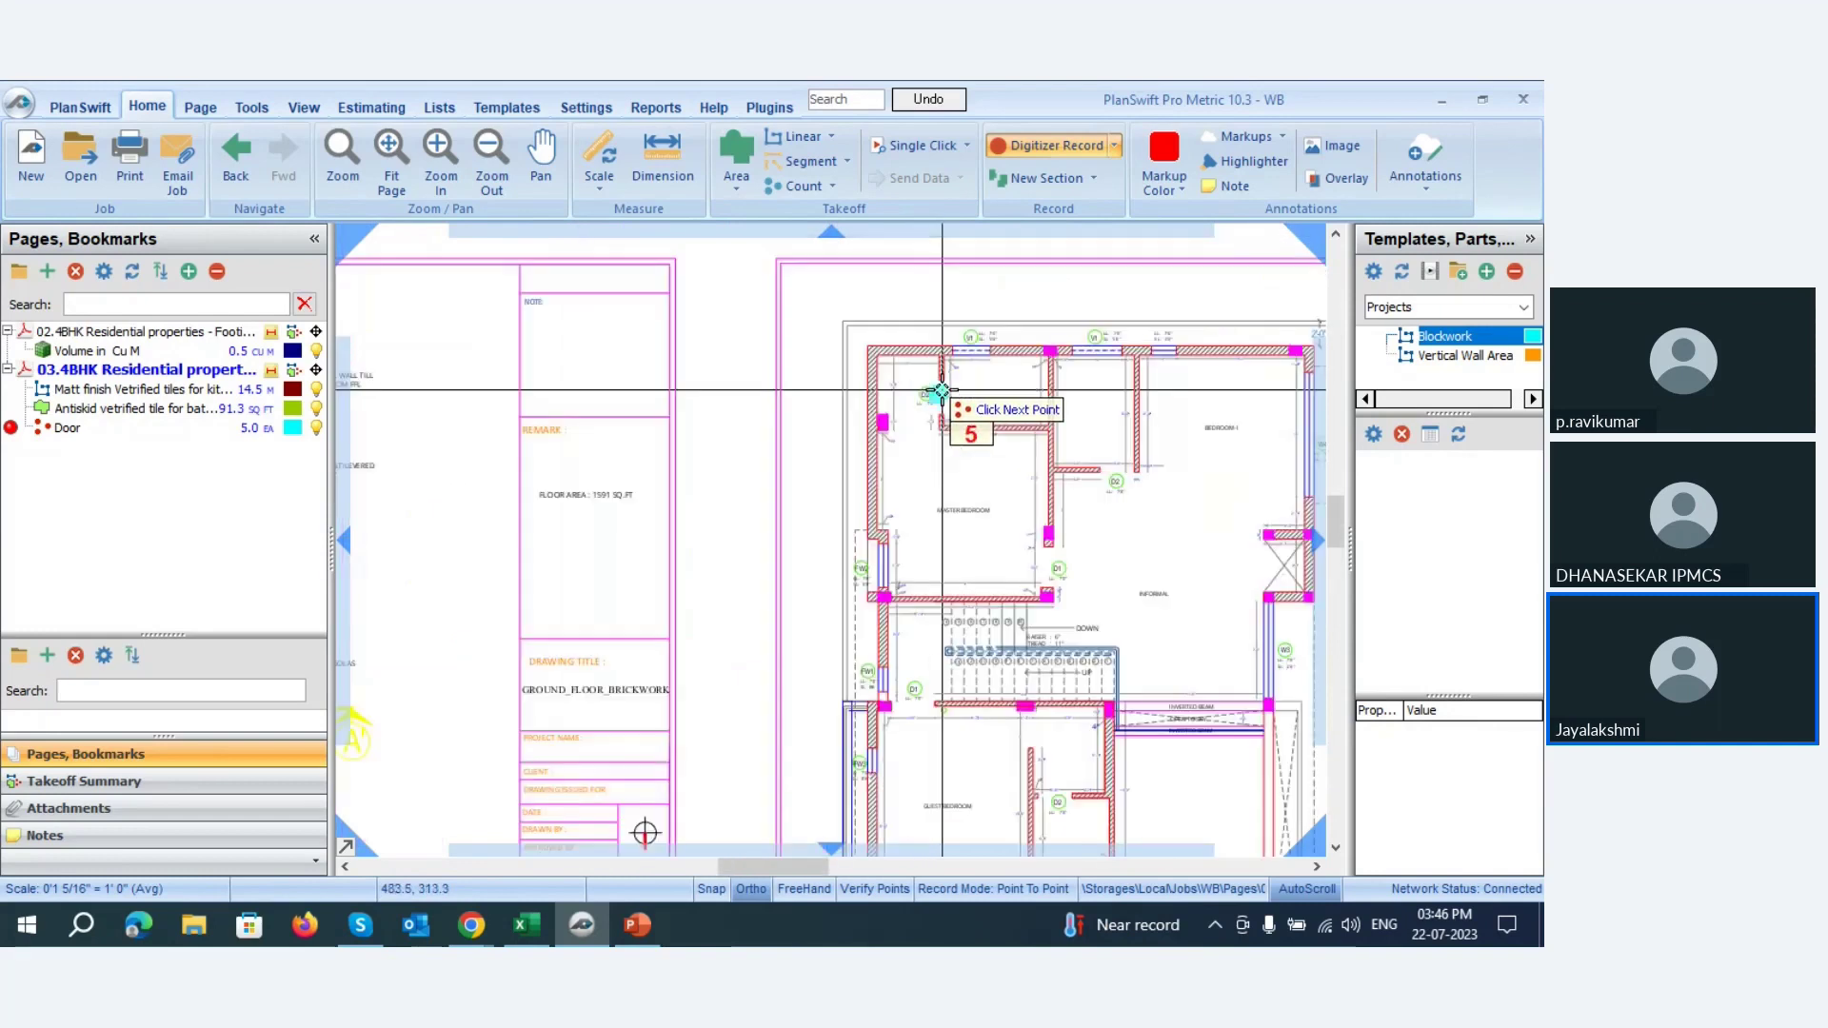
left_click(1043, 568)
left_click(1113, 480)
- Count the guest bedroom's toilet door D2 and its entrance door D1 beside the staircase on the first-floor plan
scroll(1114, 480, "down", 4)
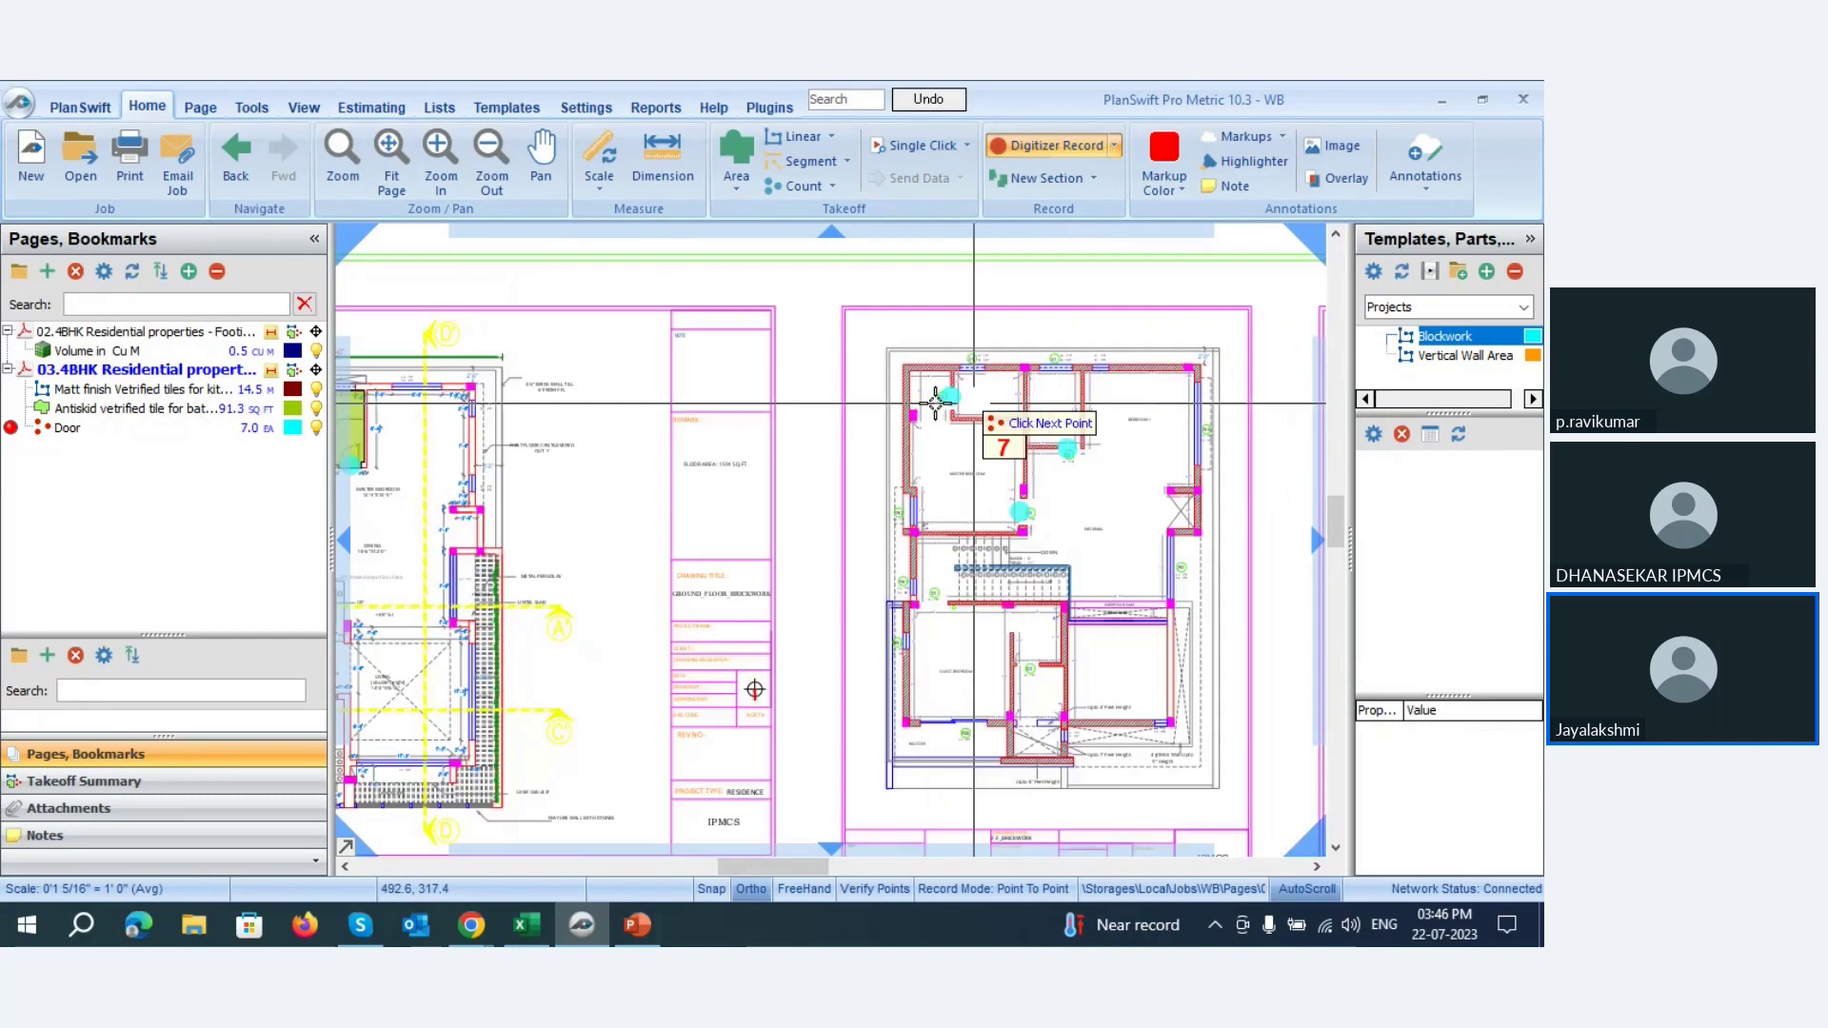
scroll(1047, 552, "up", 3)
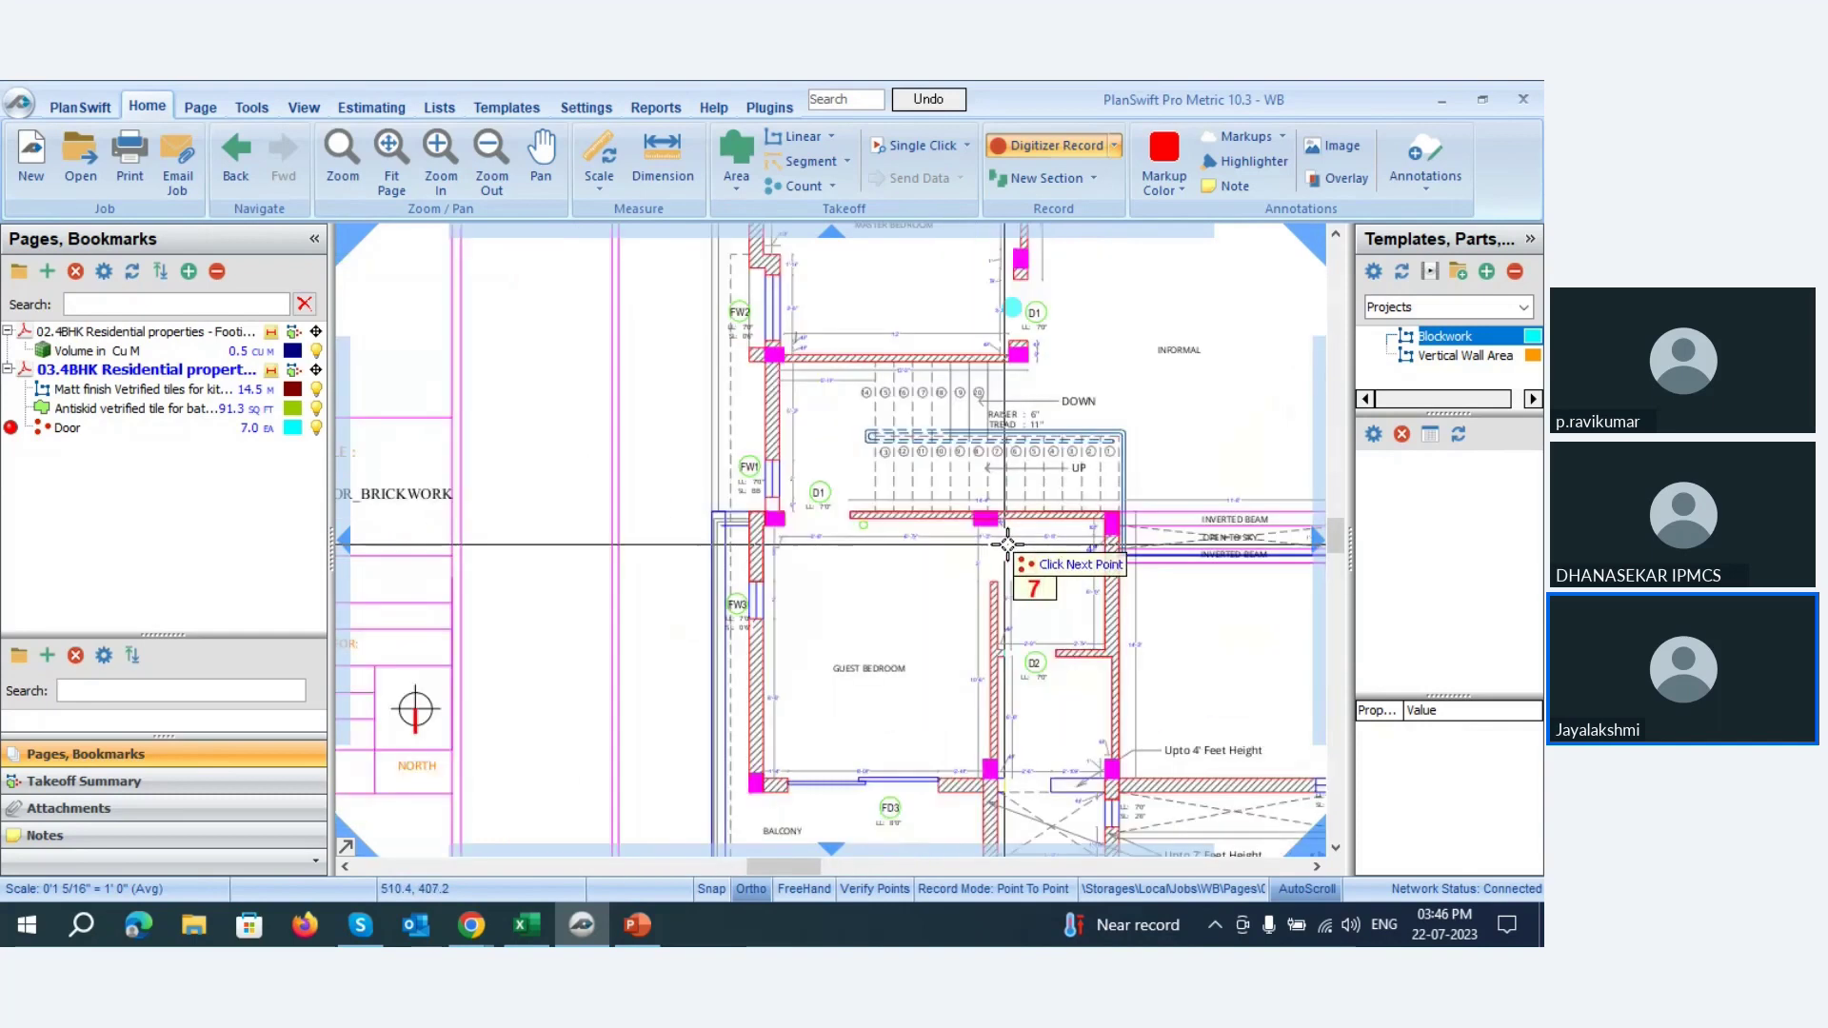
left_click(1023, 656)
left_click(827, 517)
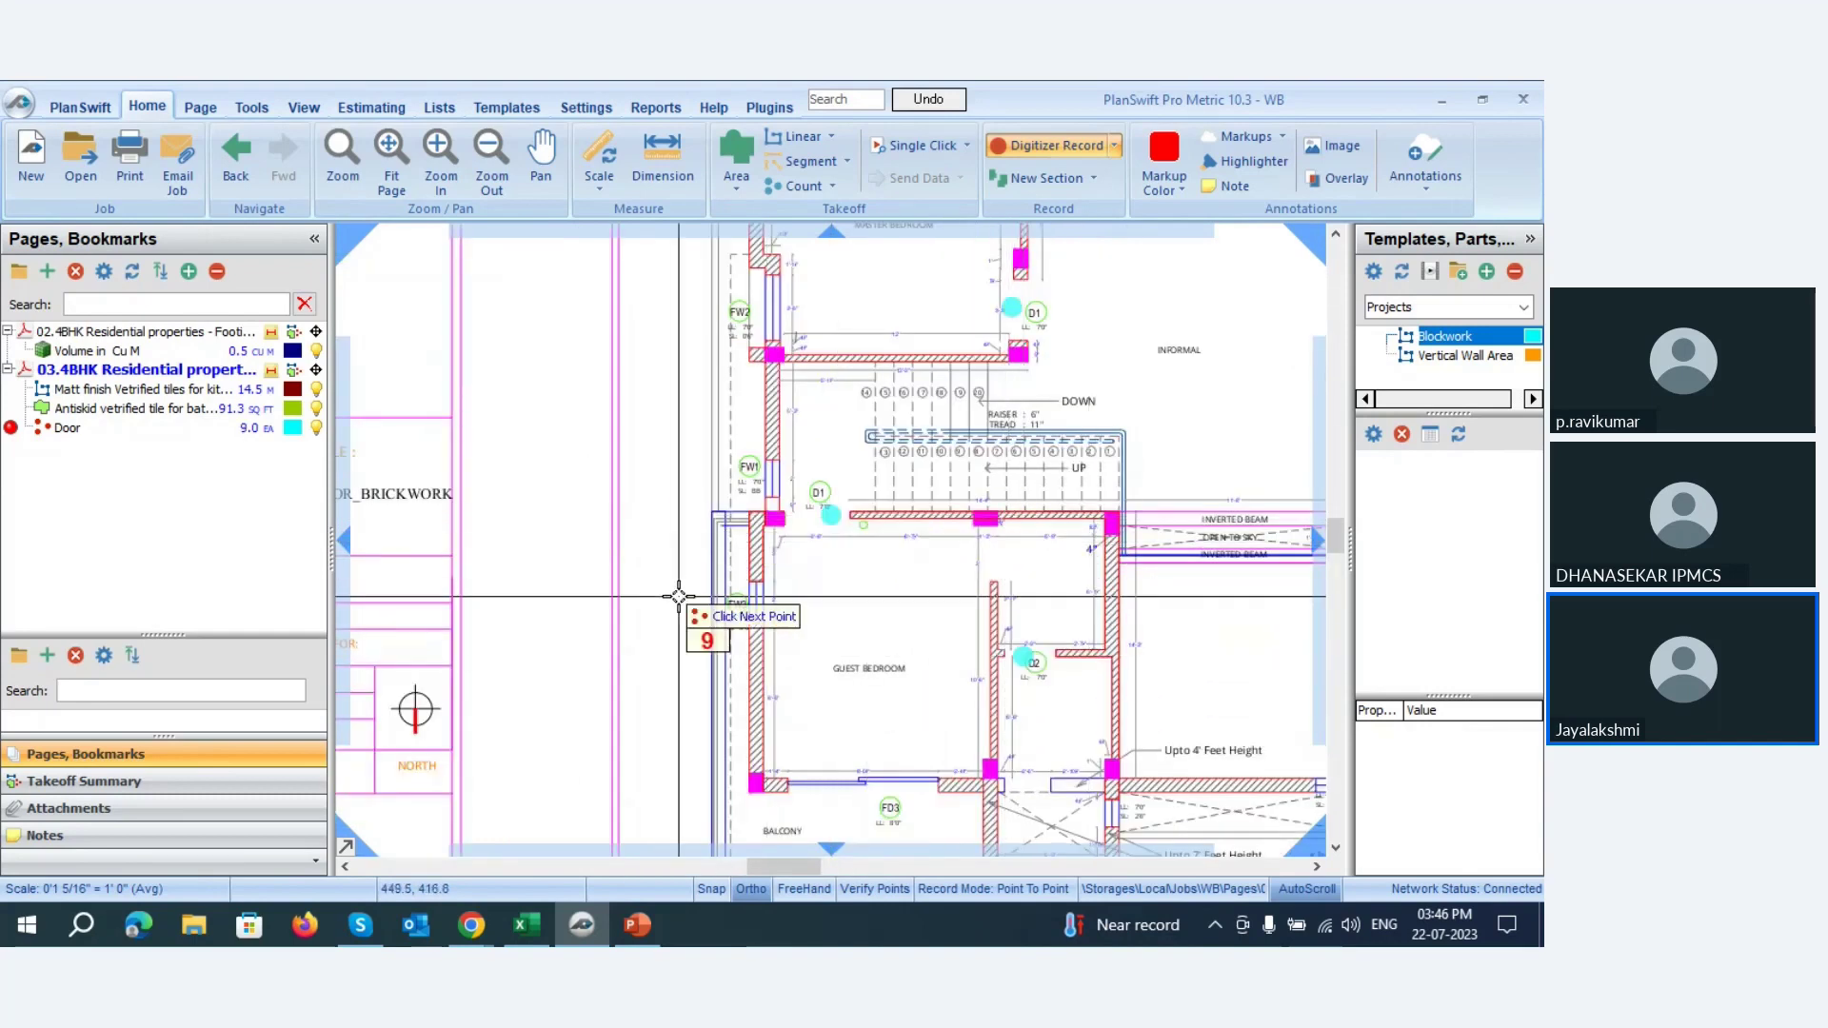
- Count the gym room door on the second-floor plan and finish recording the Door item
scroll(678, 597, "down", 3)
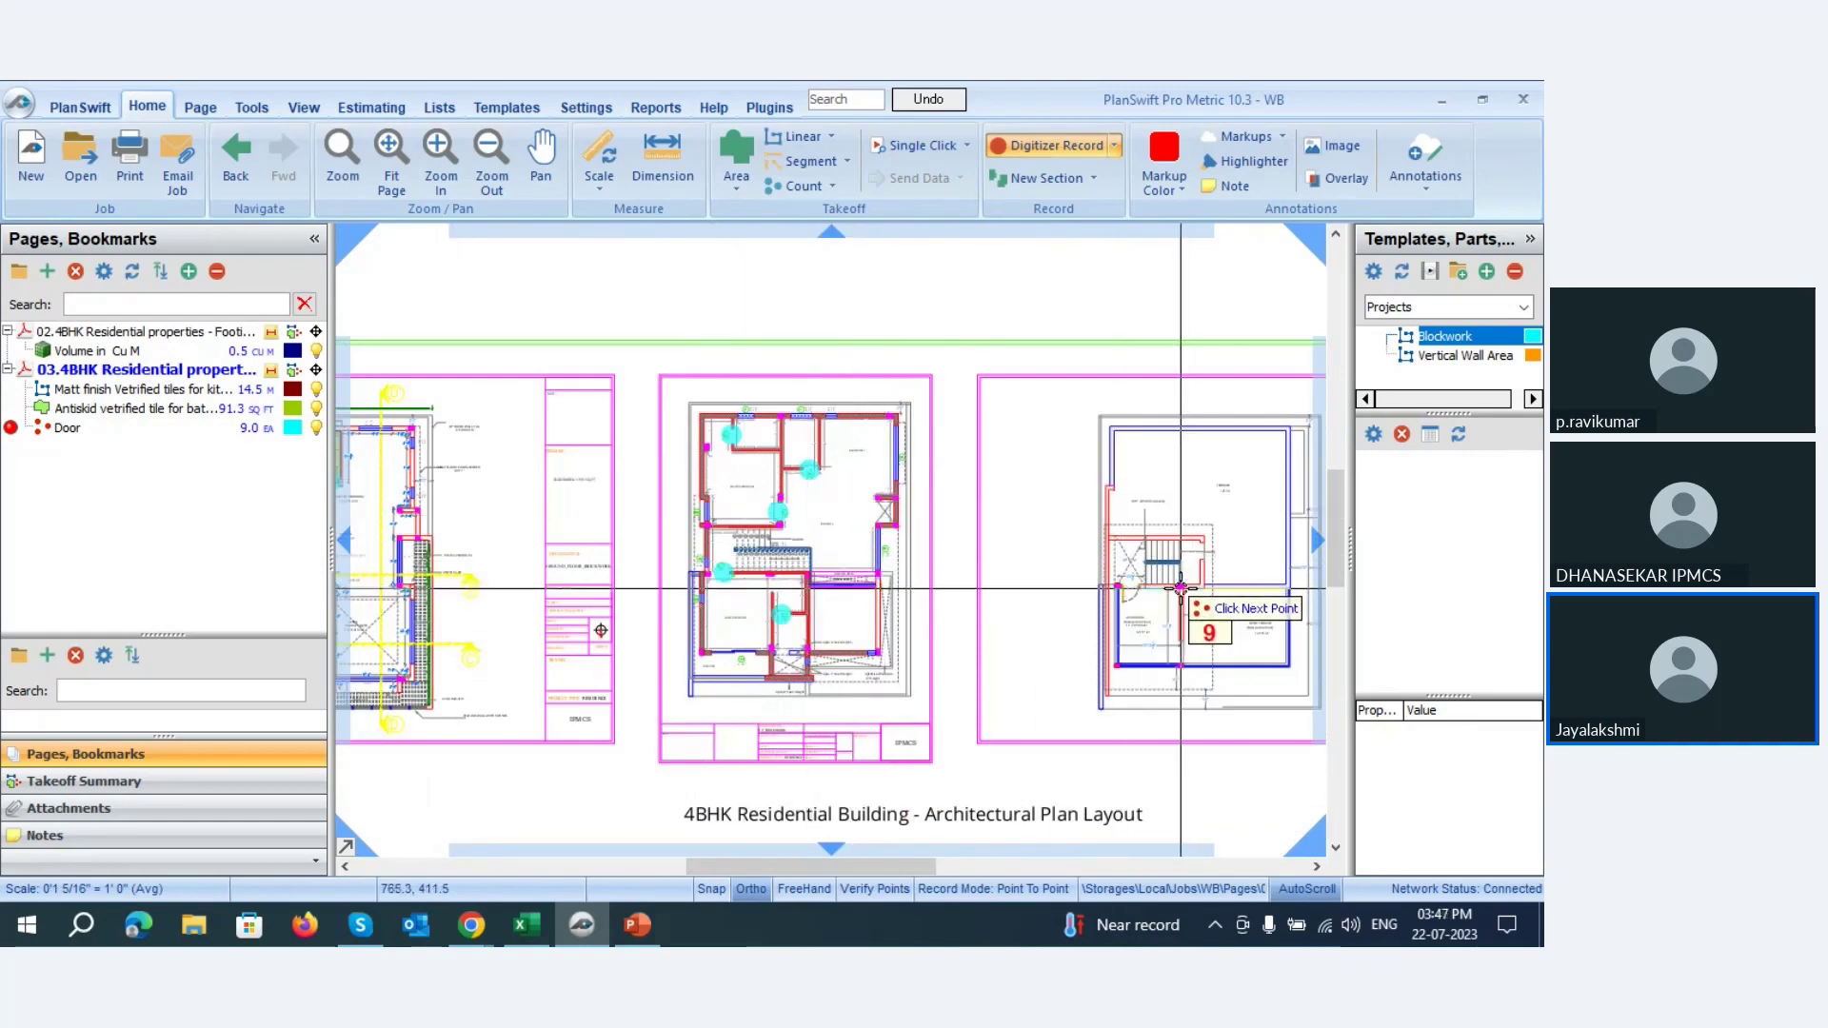
scroll(1179, 592, "up", 3)
scroll(1178, 592, "up", 2)
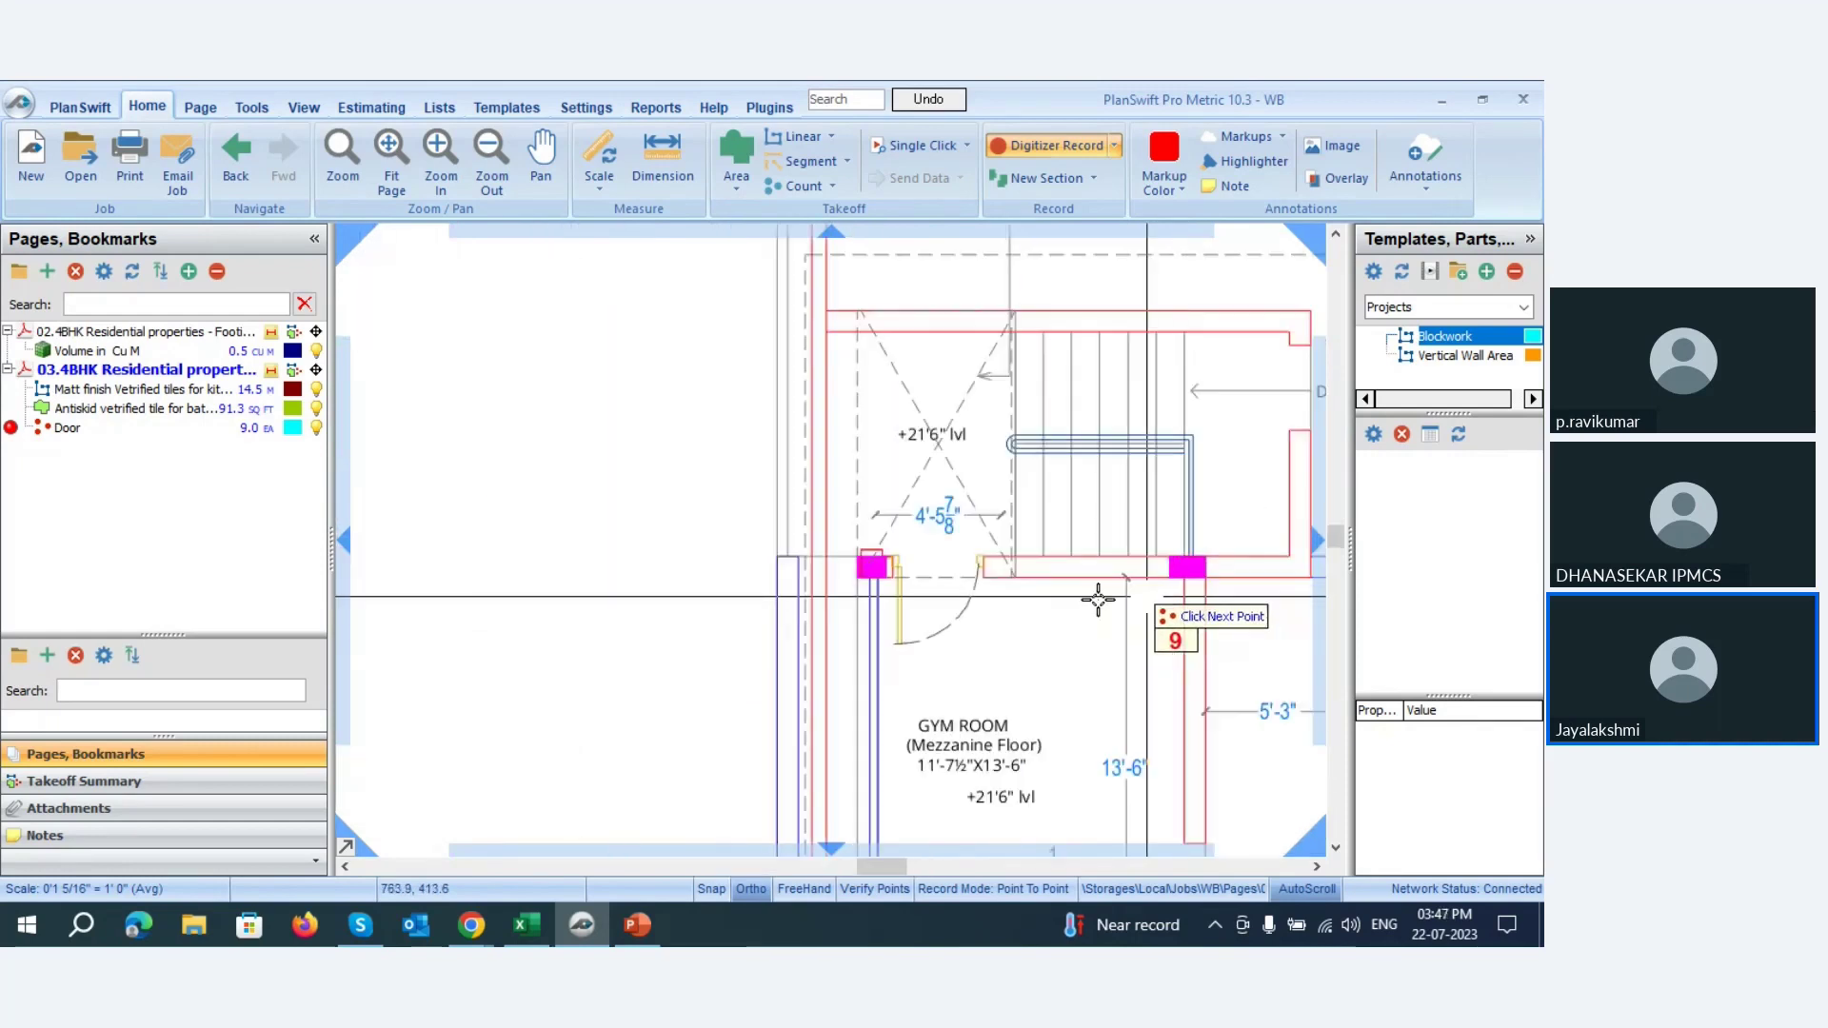
left_click(942, 573)
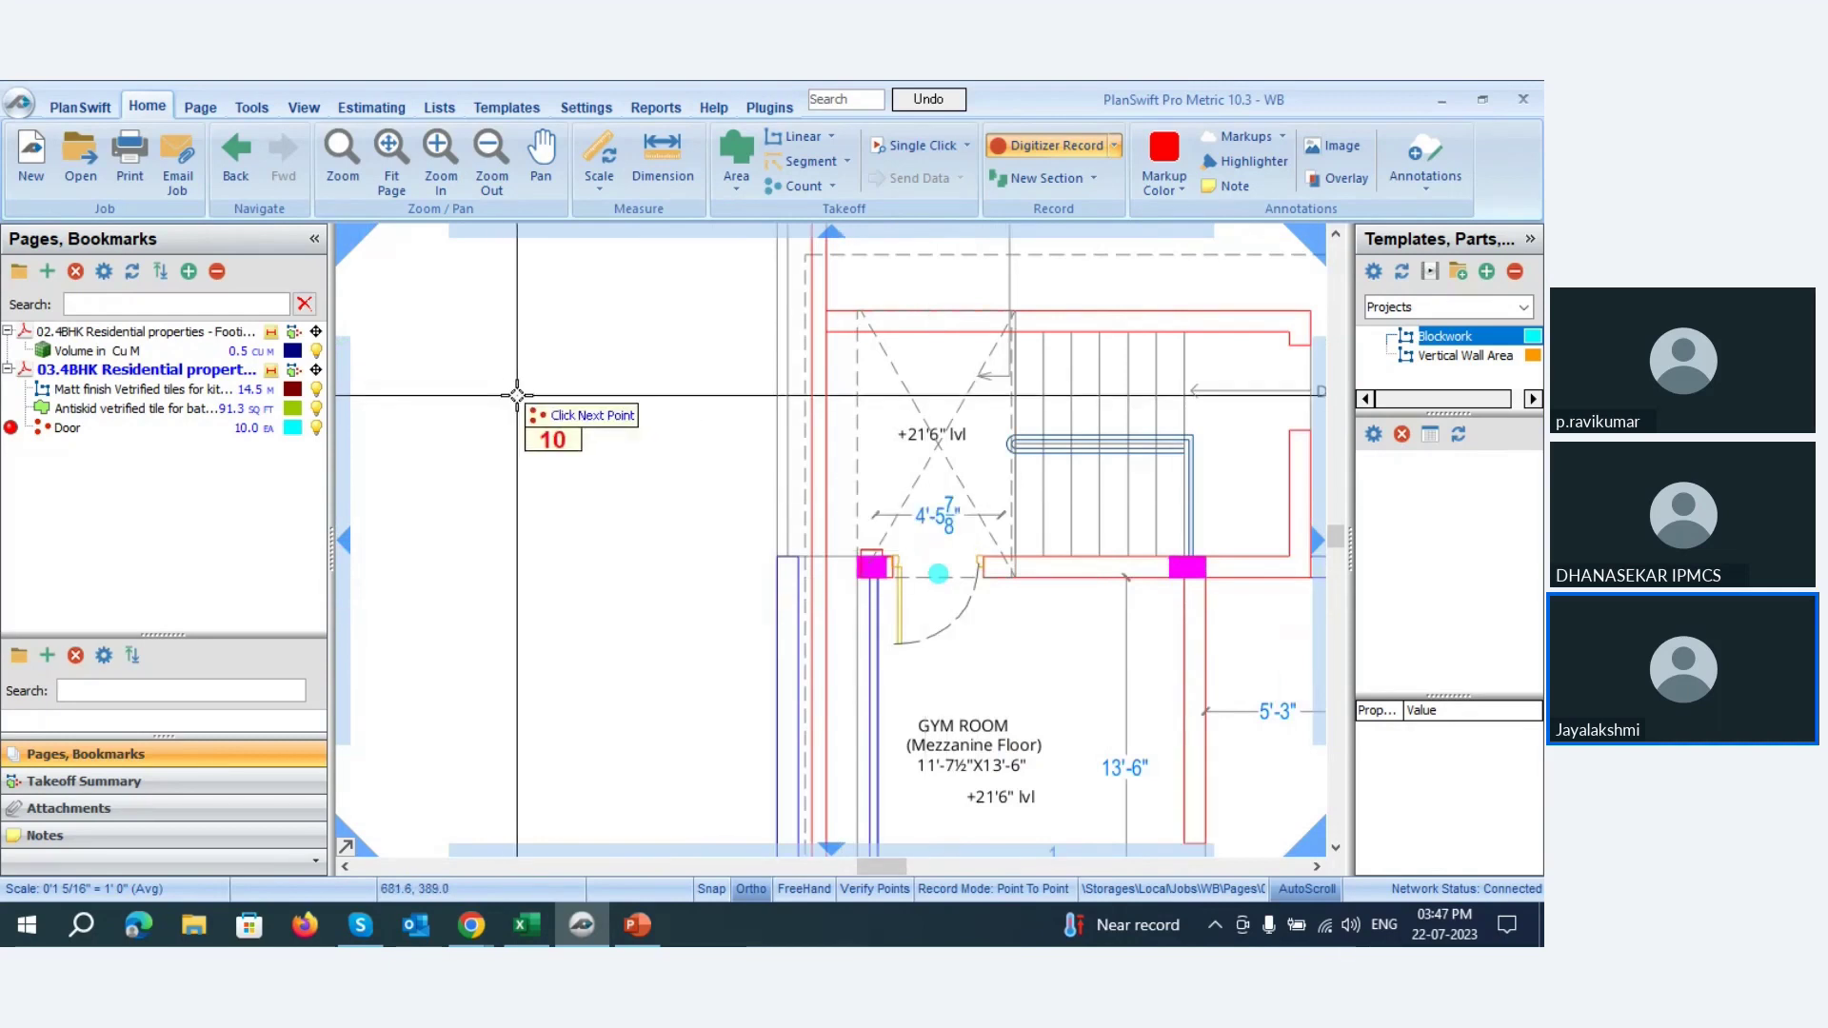
key("Escape")
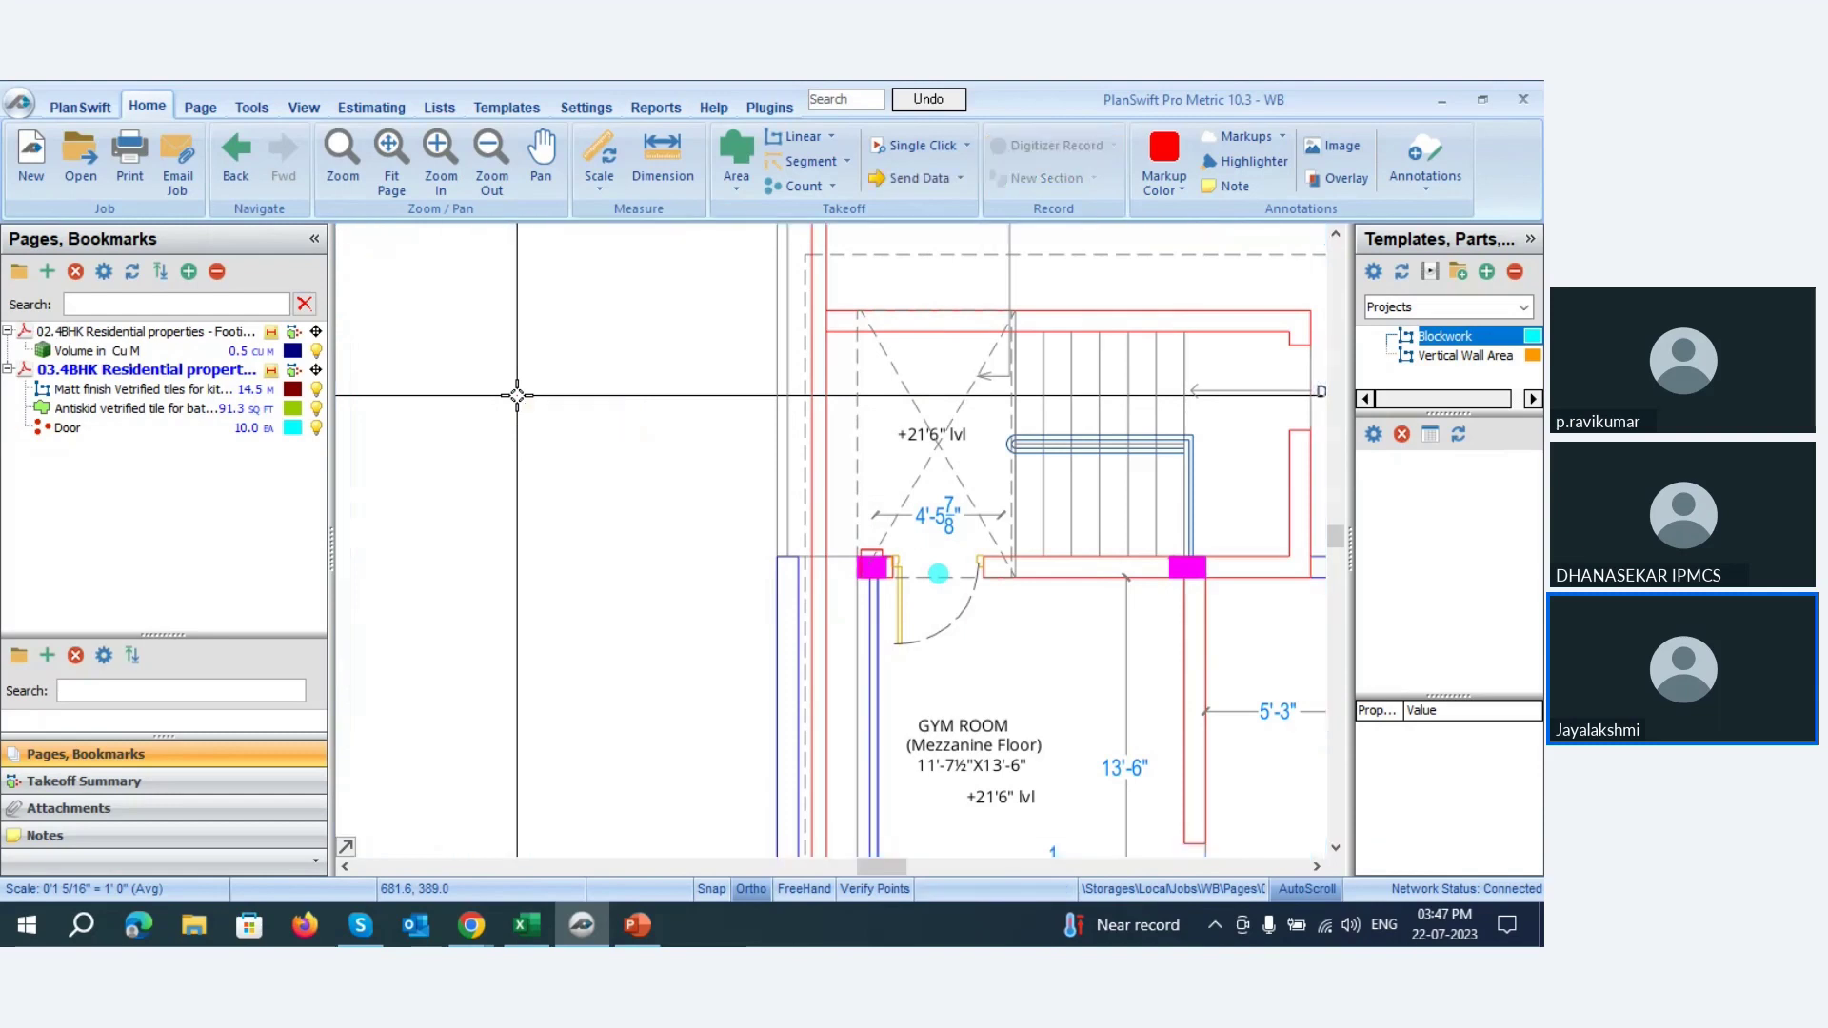
- Select the Door takeoff item and review its markers across the second-floor and first-floor plans
left_click(256, 429)
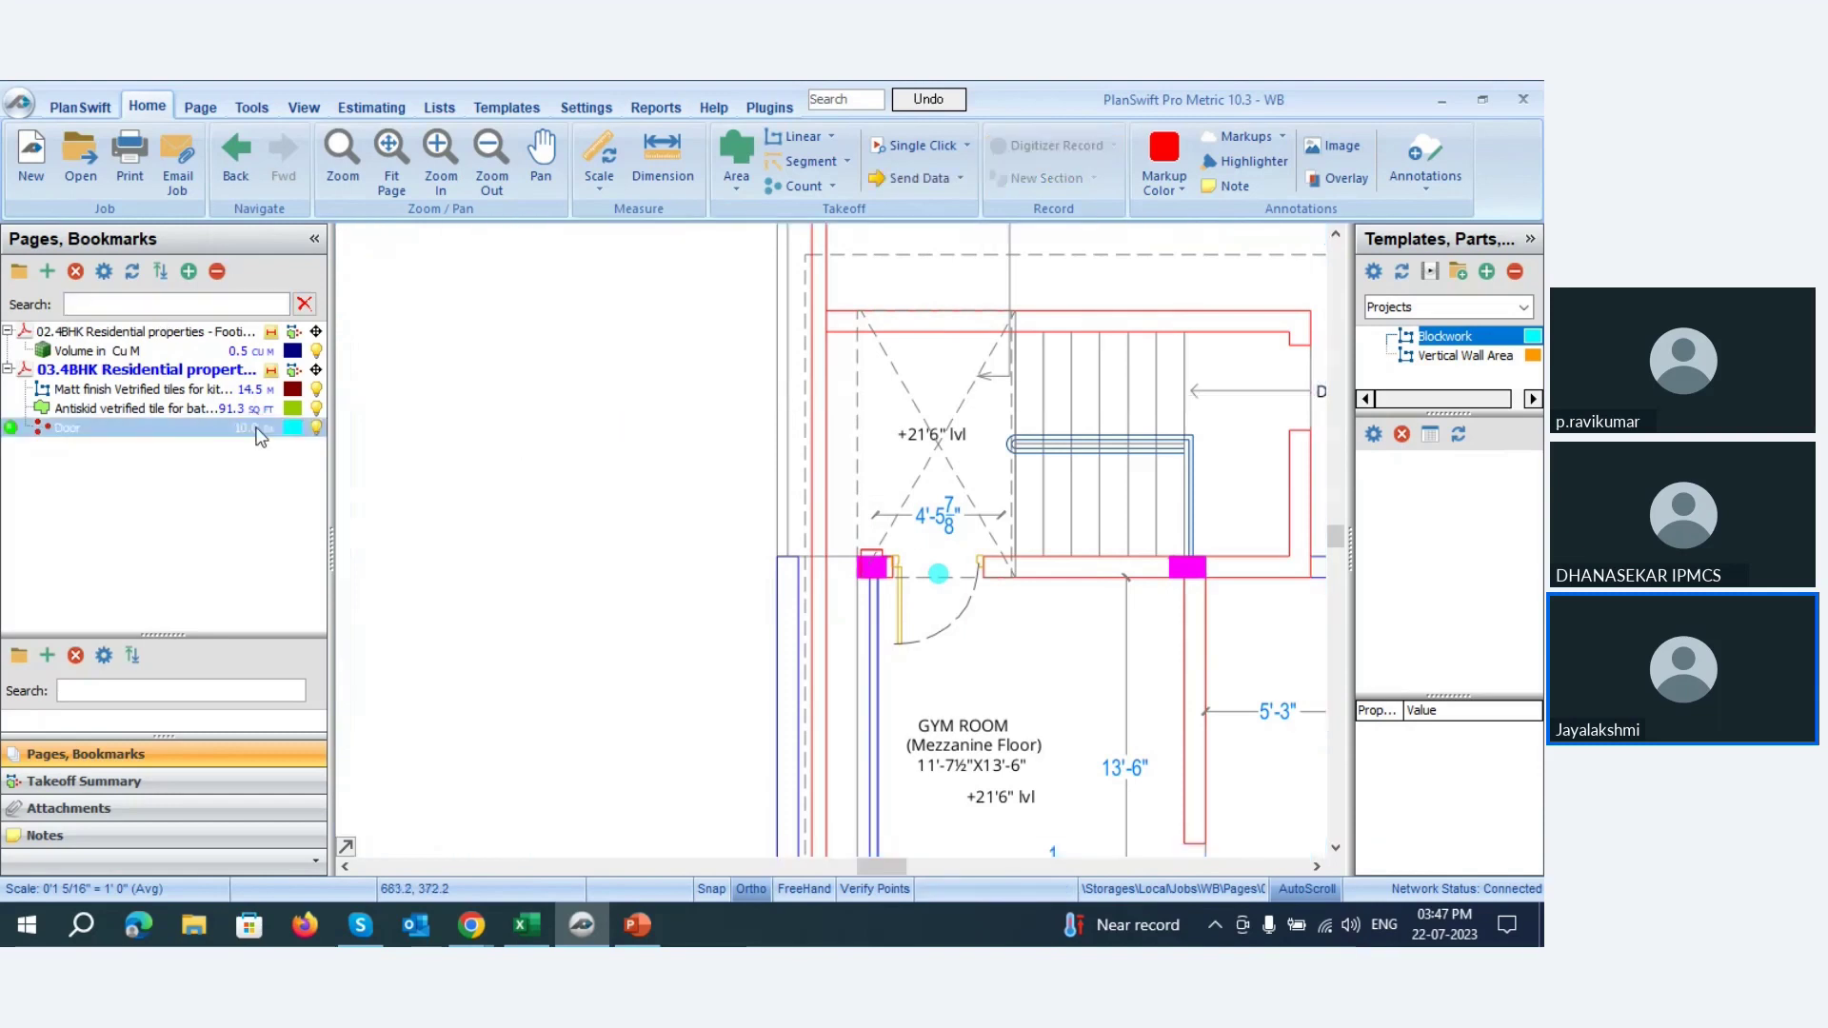
scroll(534, 543, "down", 5)
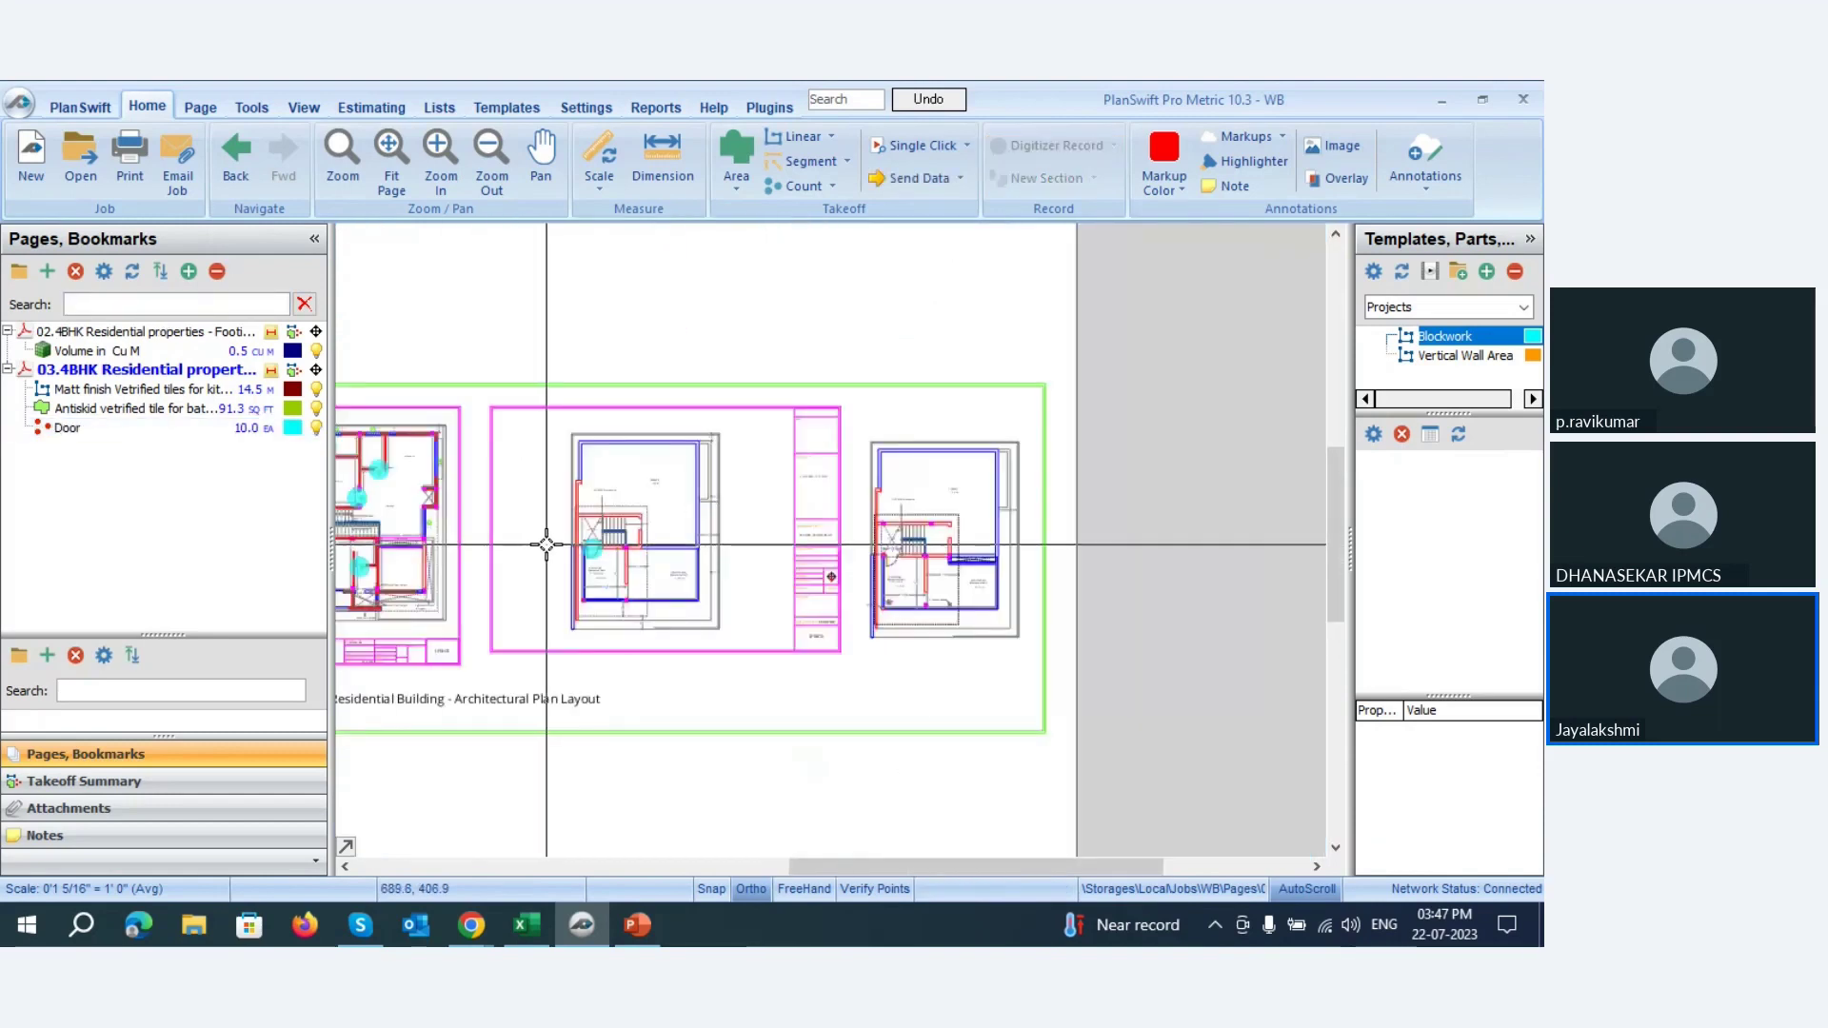
scroll(546, 544, "up", 4)
right_click(443, 562)
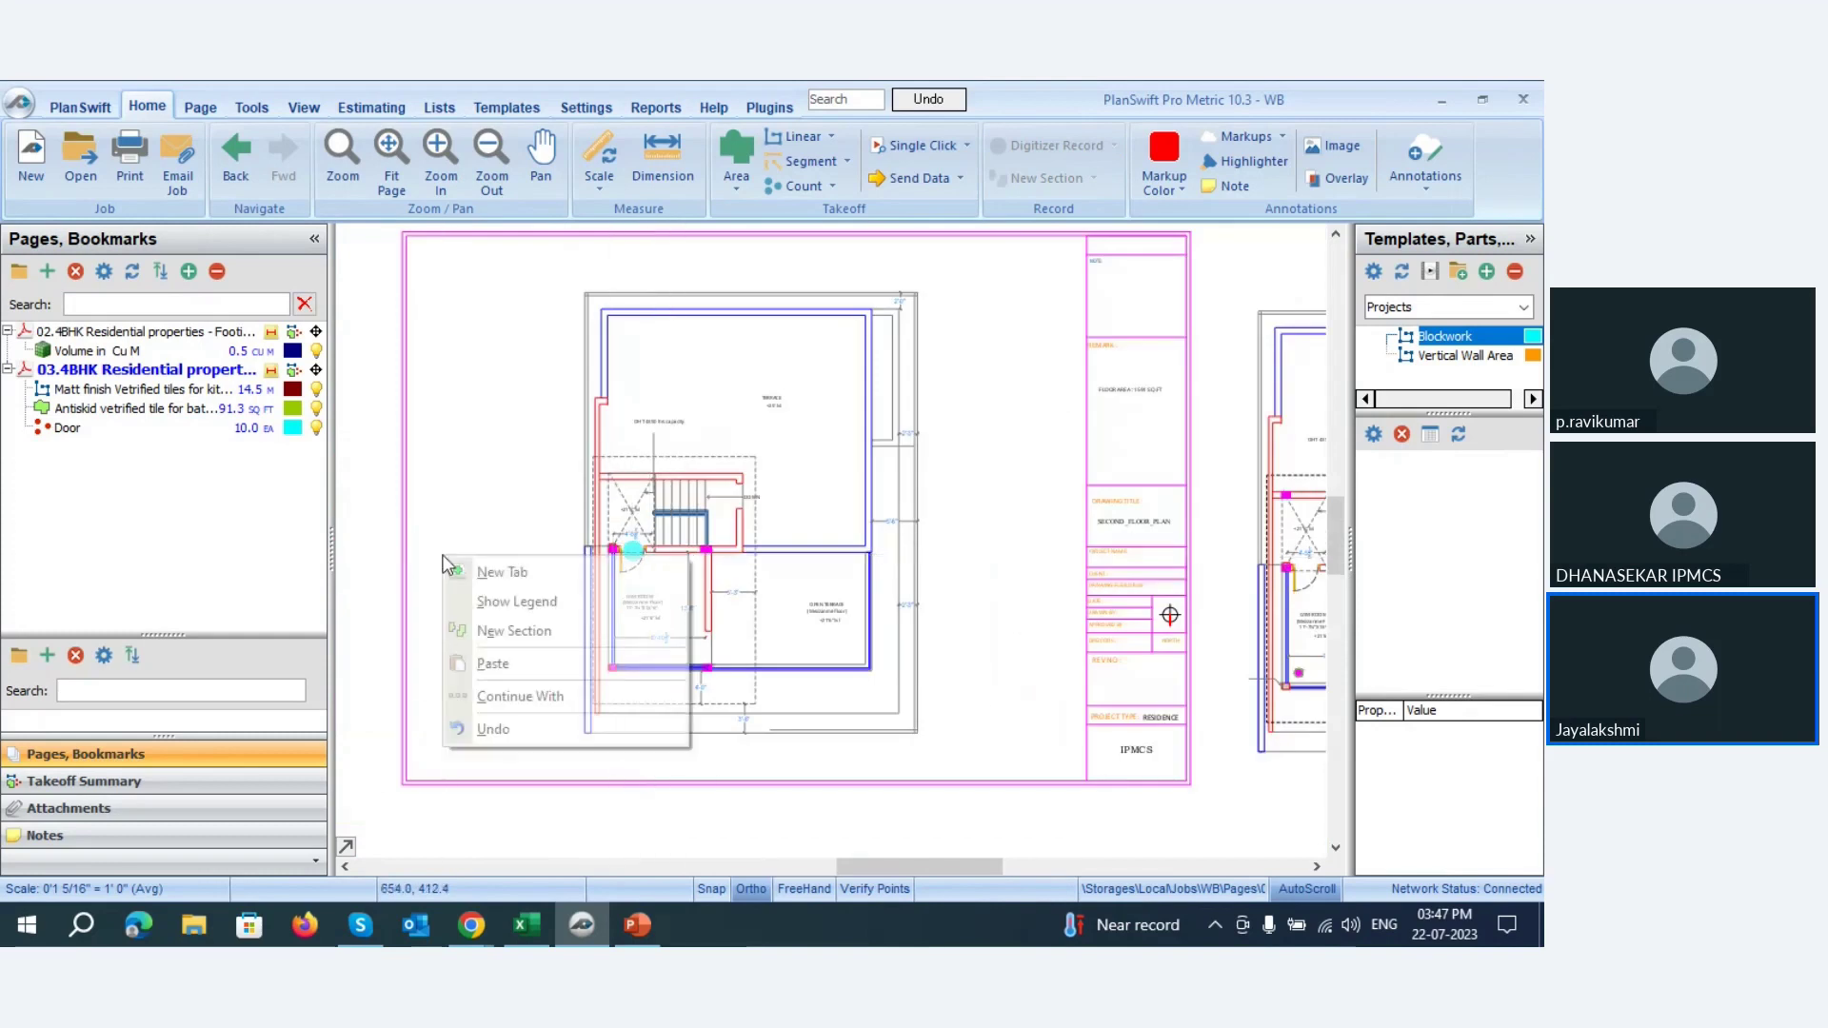
left_click(449, 483)
left_click_drag(448, 483, 1285, 575)
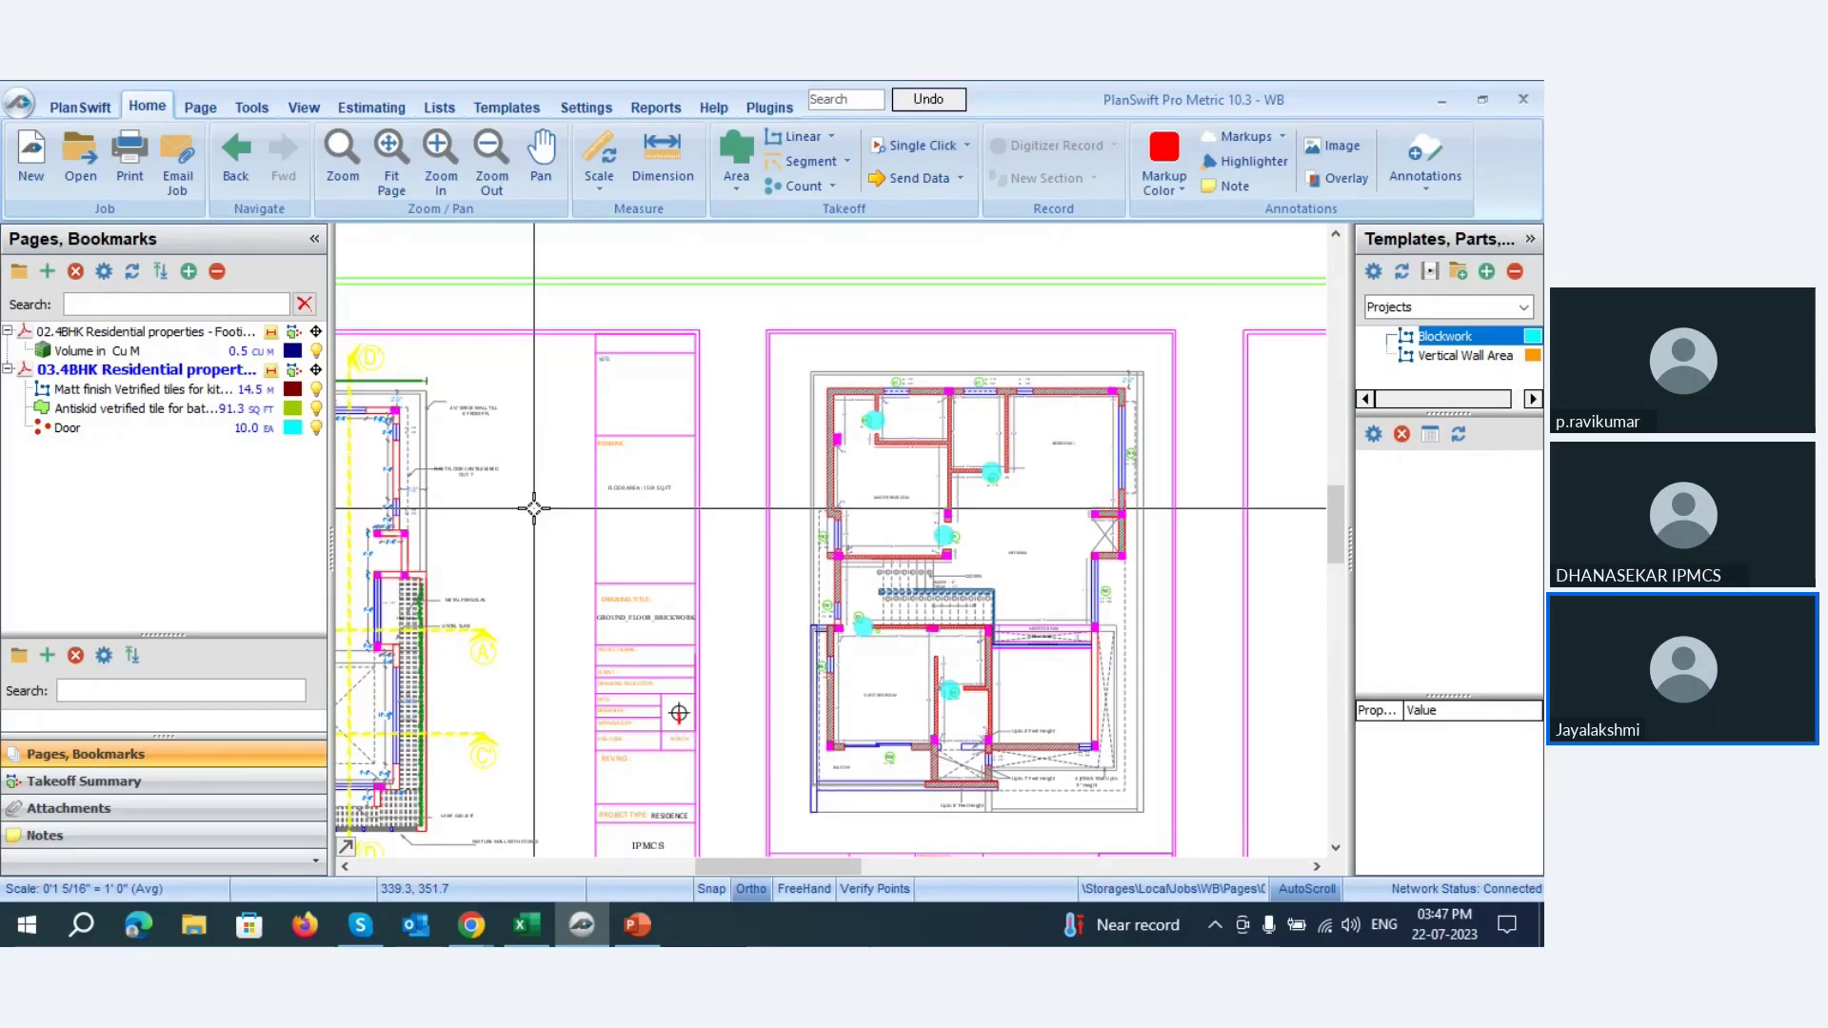
- Open the estimate table, widen it to show all columns, and expand the Skirting, Flooring, RCC and Count folders
left_click(371, 106)
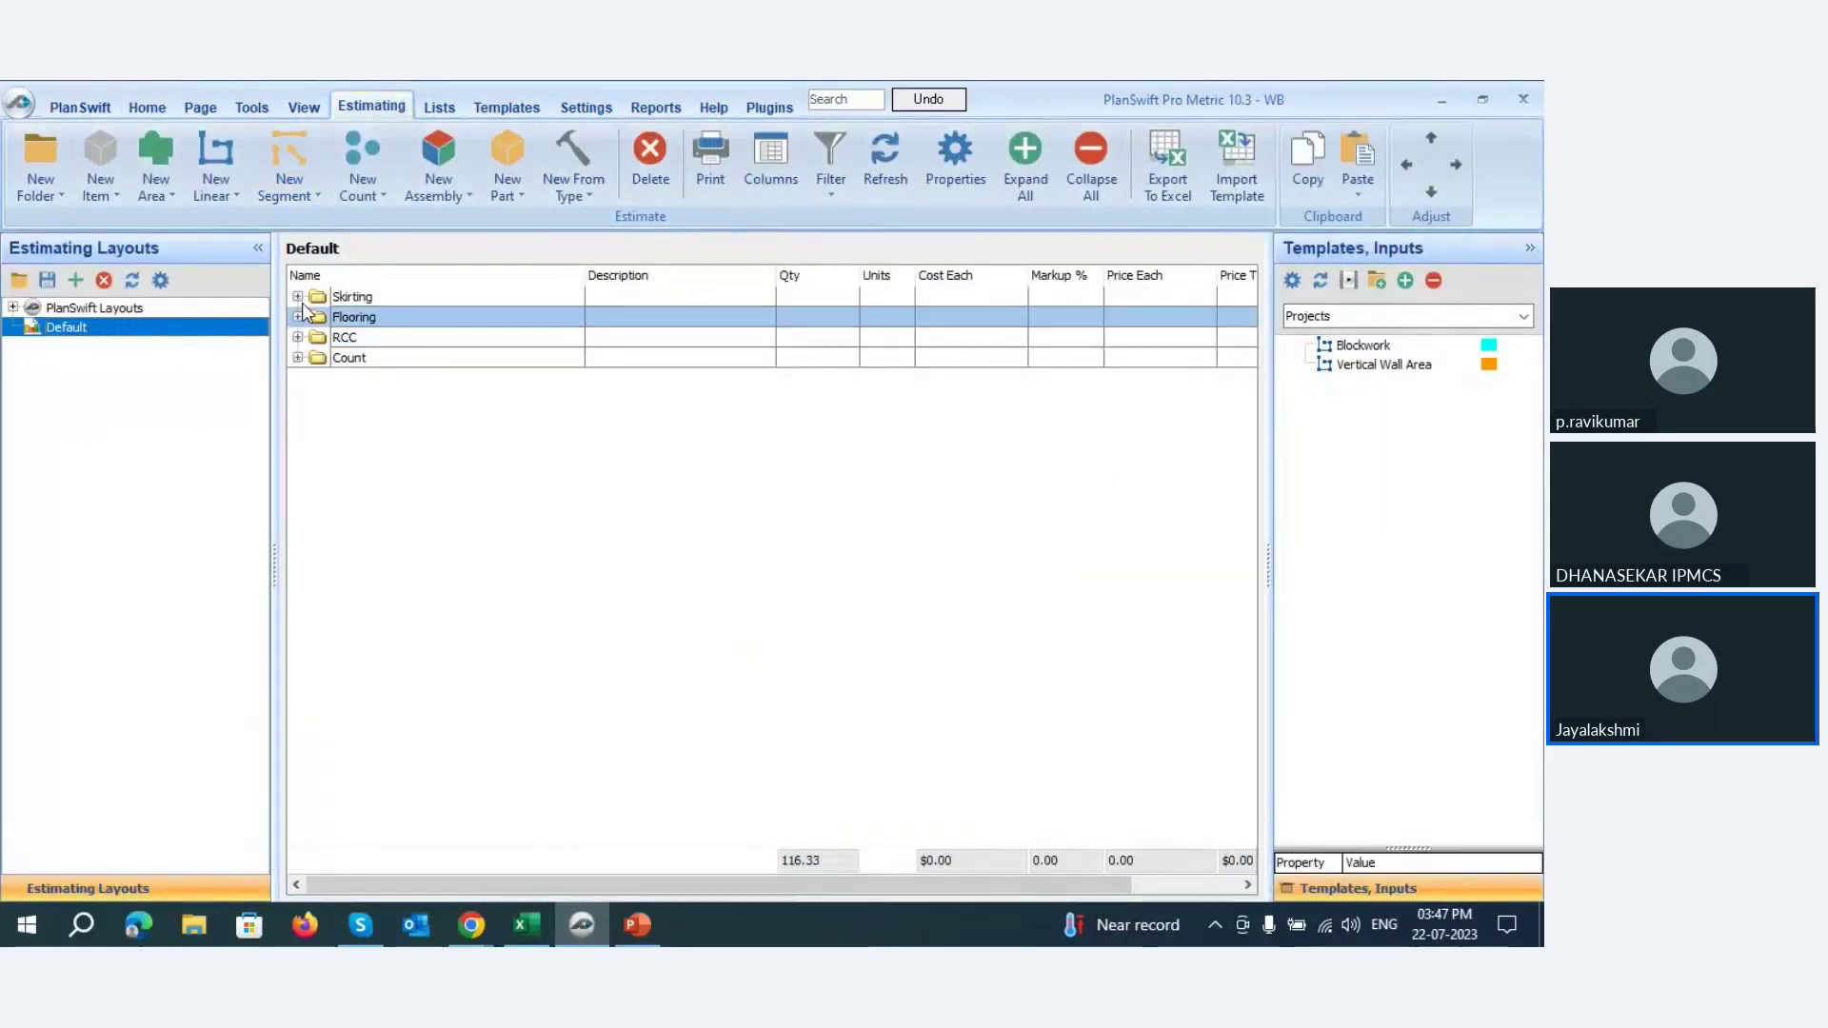
left_click(298, 297)
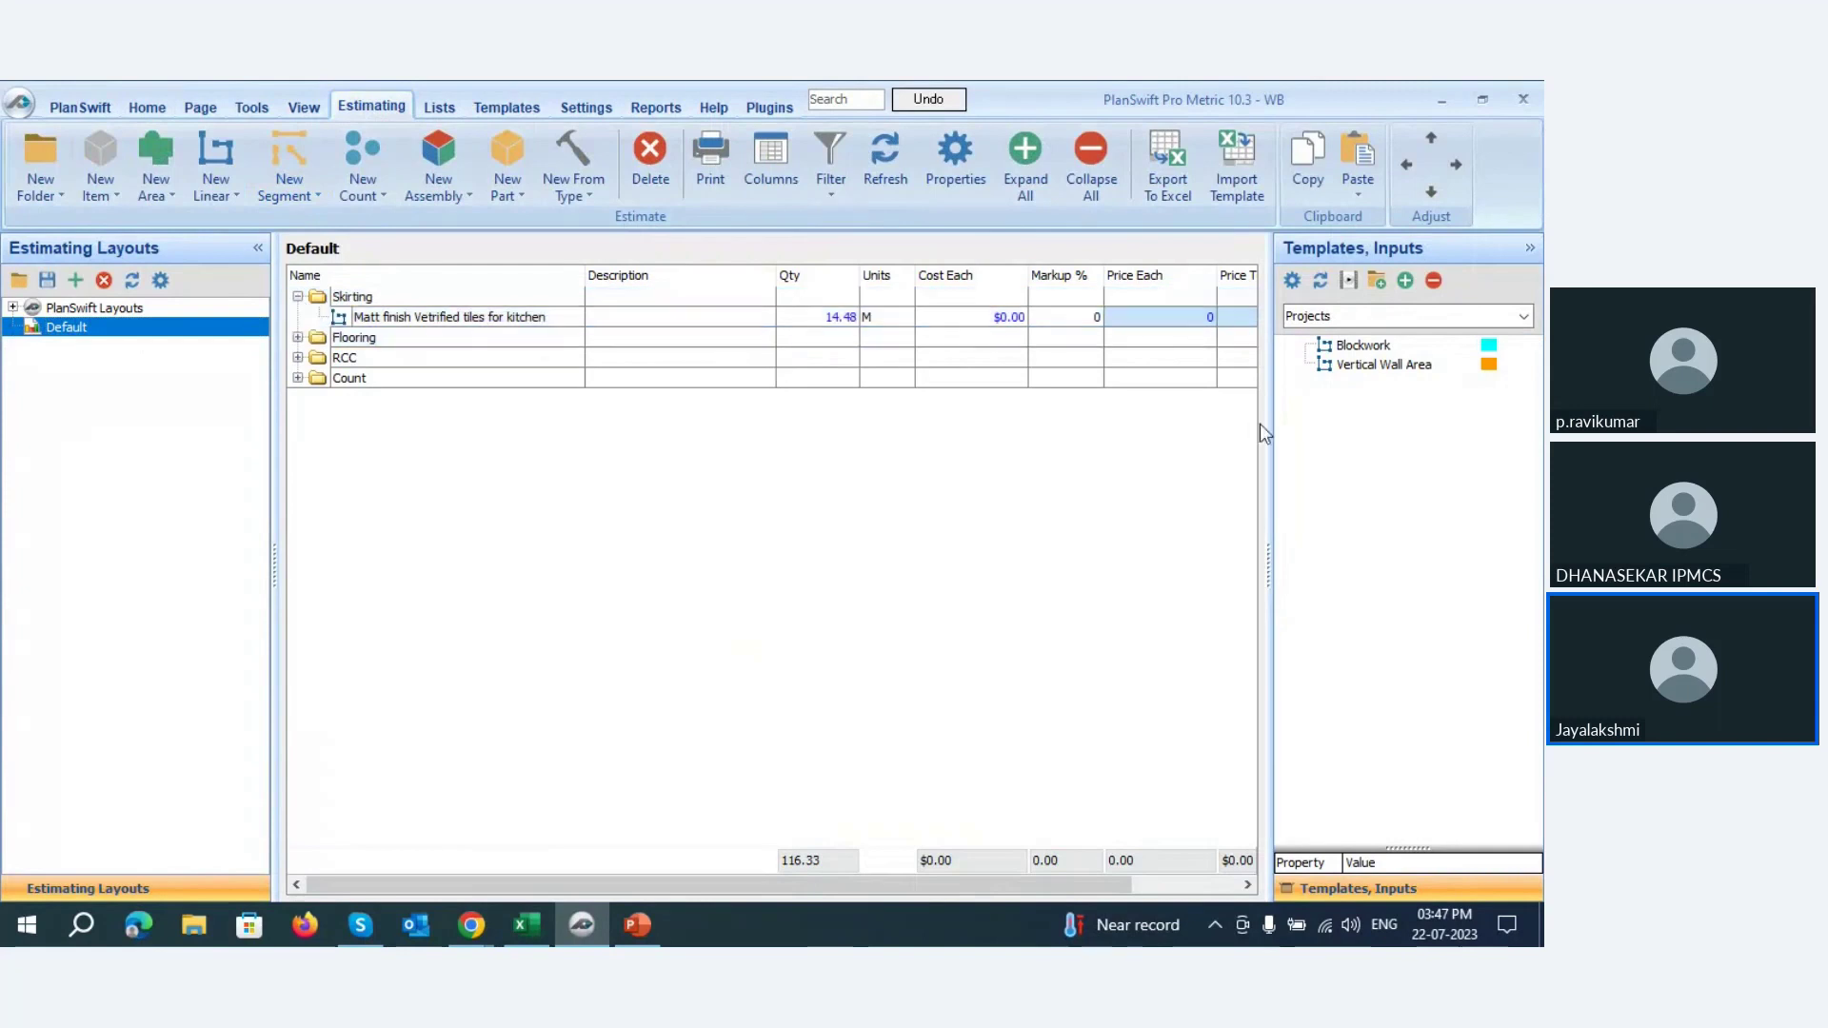
left_click_drag(1267, 434, 1425, 434)
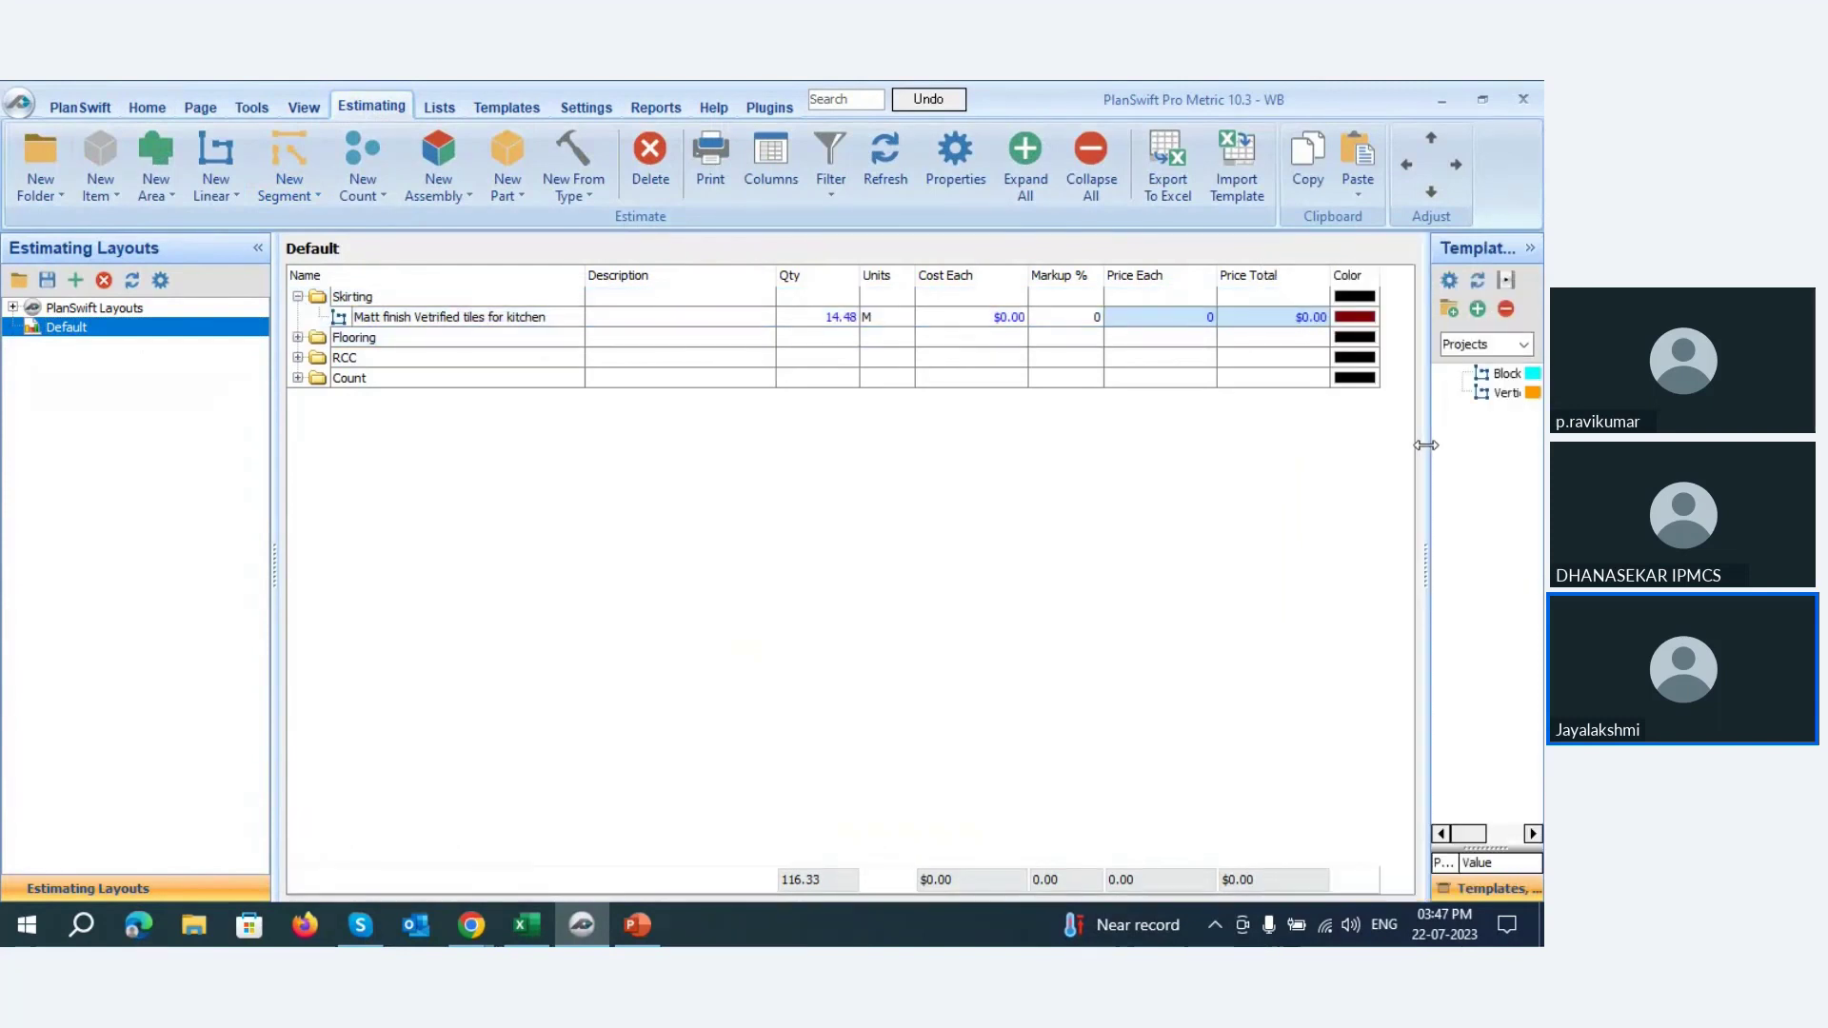
left_click(523, 318)
left_click(298, 338)
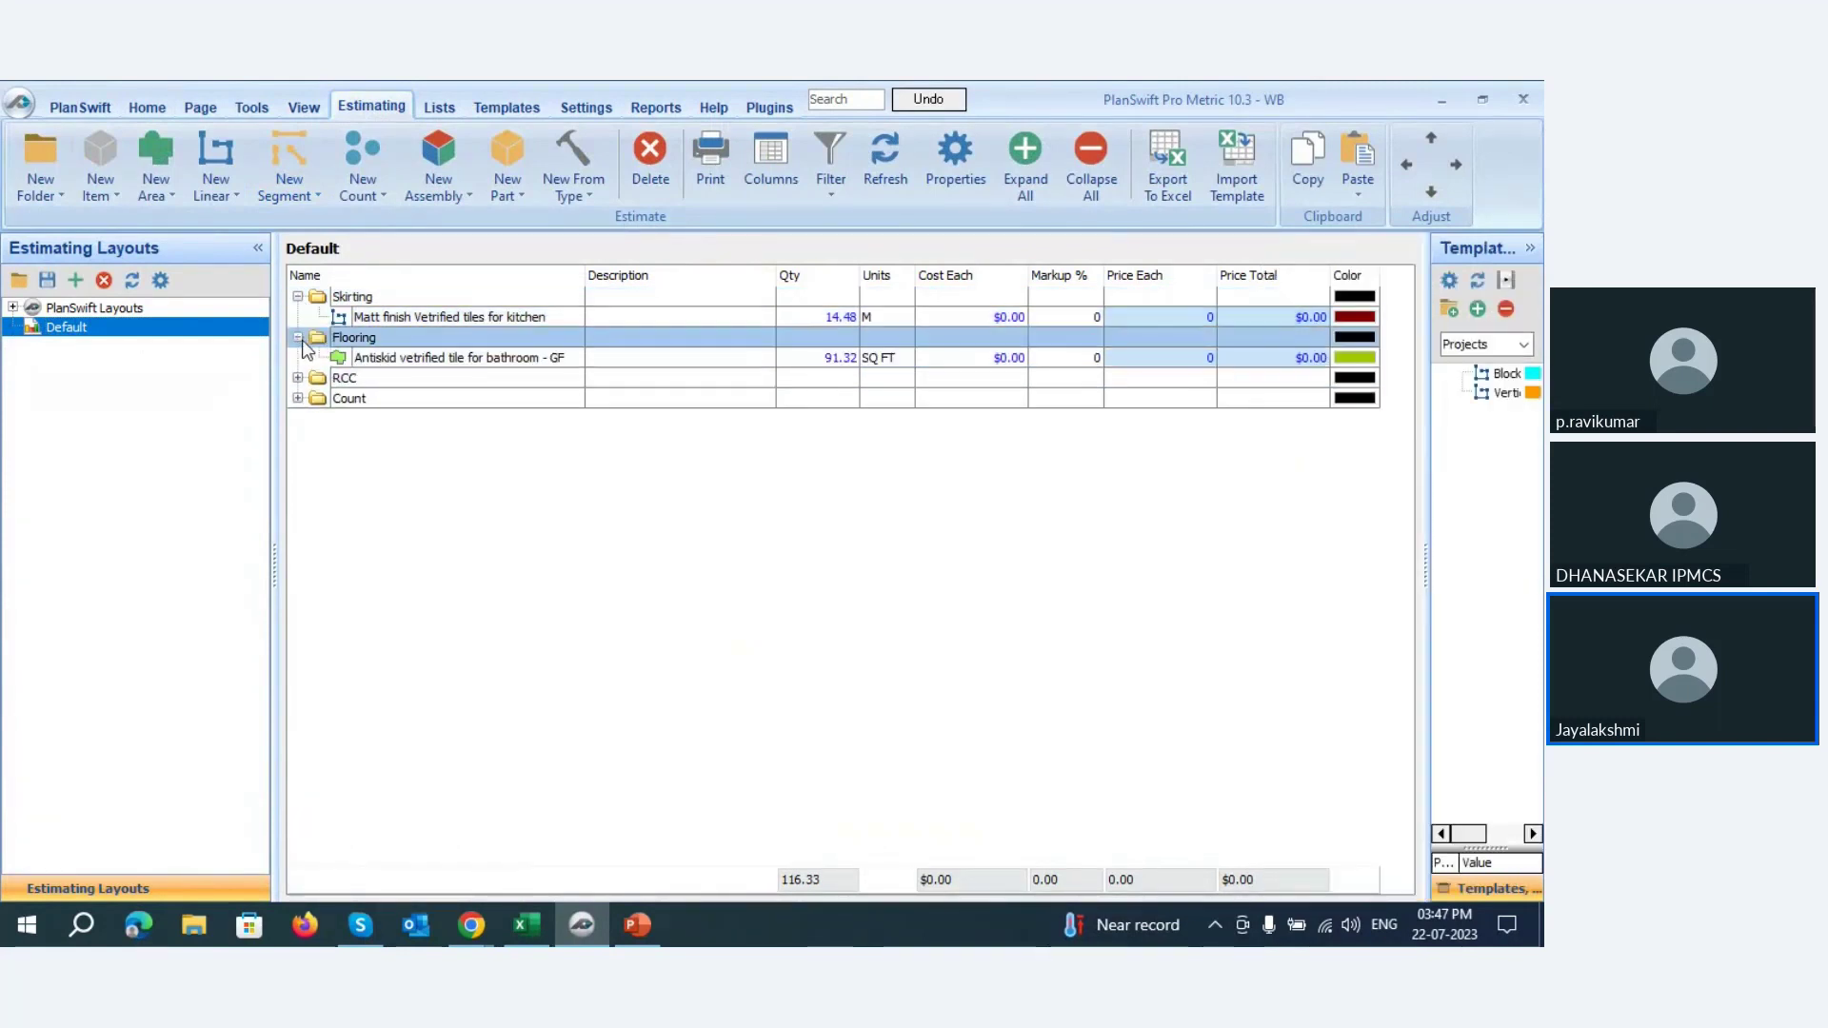
left_click(298, 379)
left_click(298, 419)
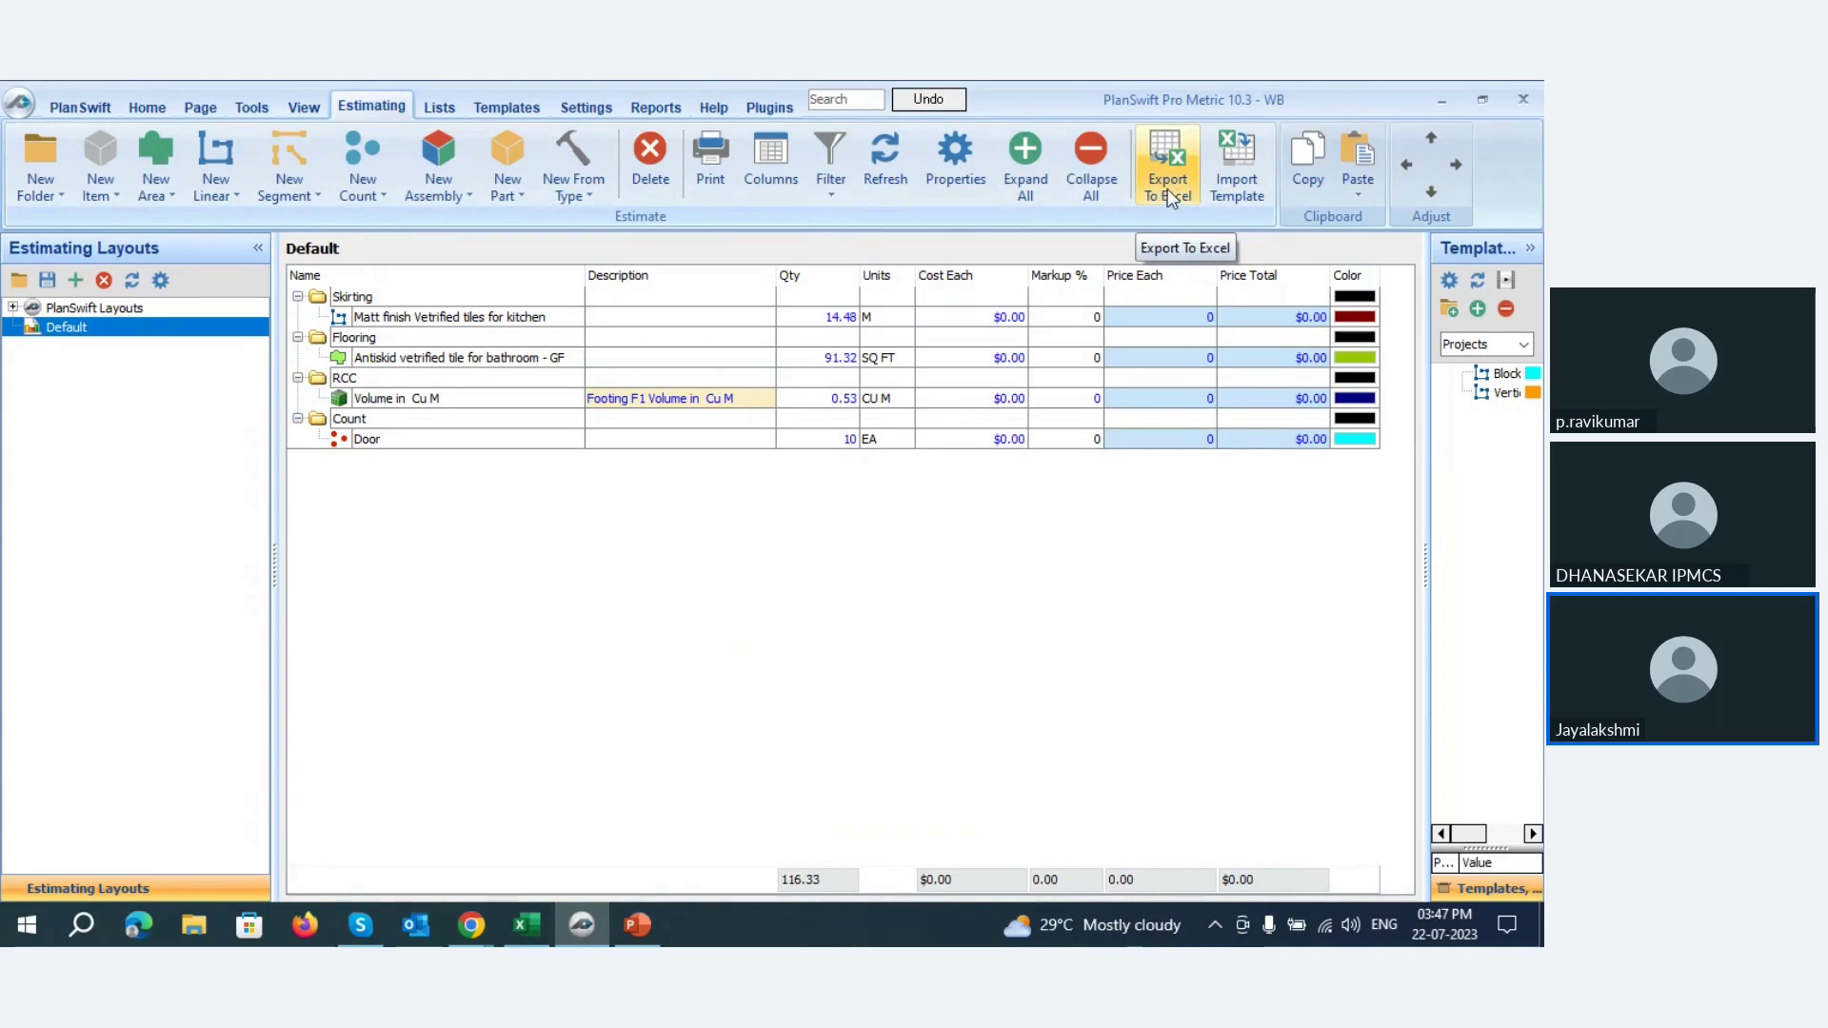
- Hide the Color column in the estimate table
left_click(783, 166)
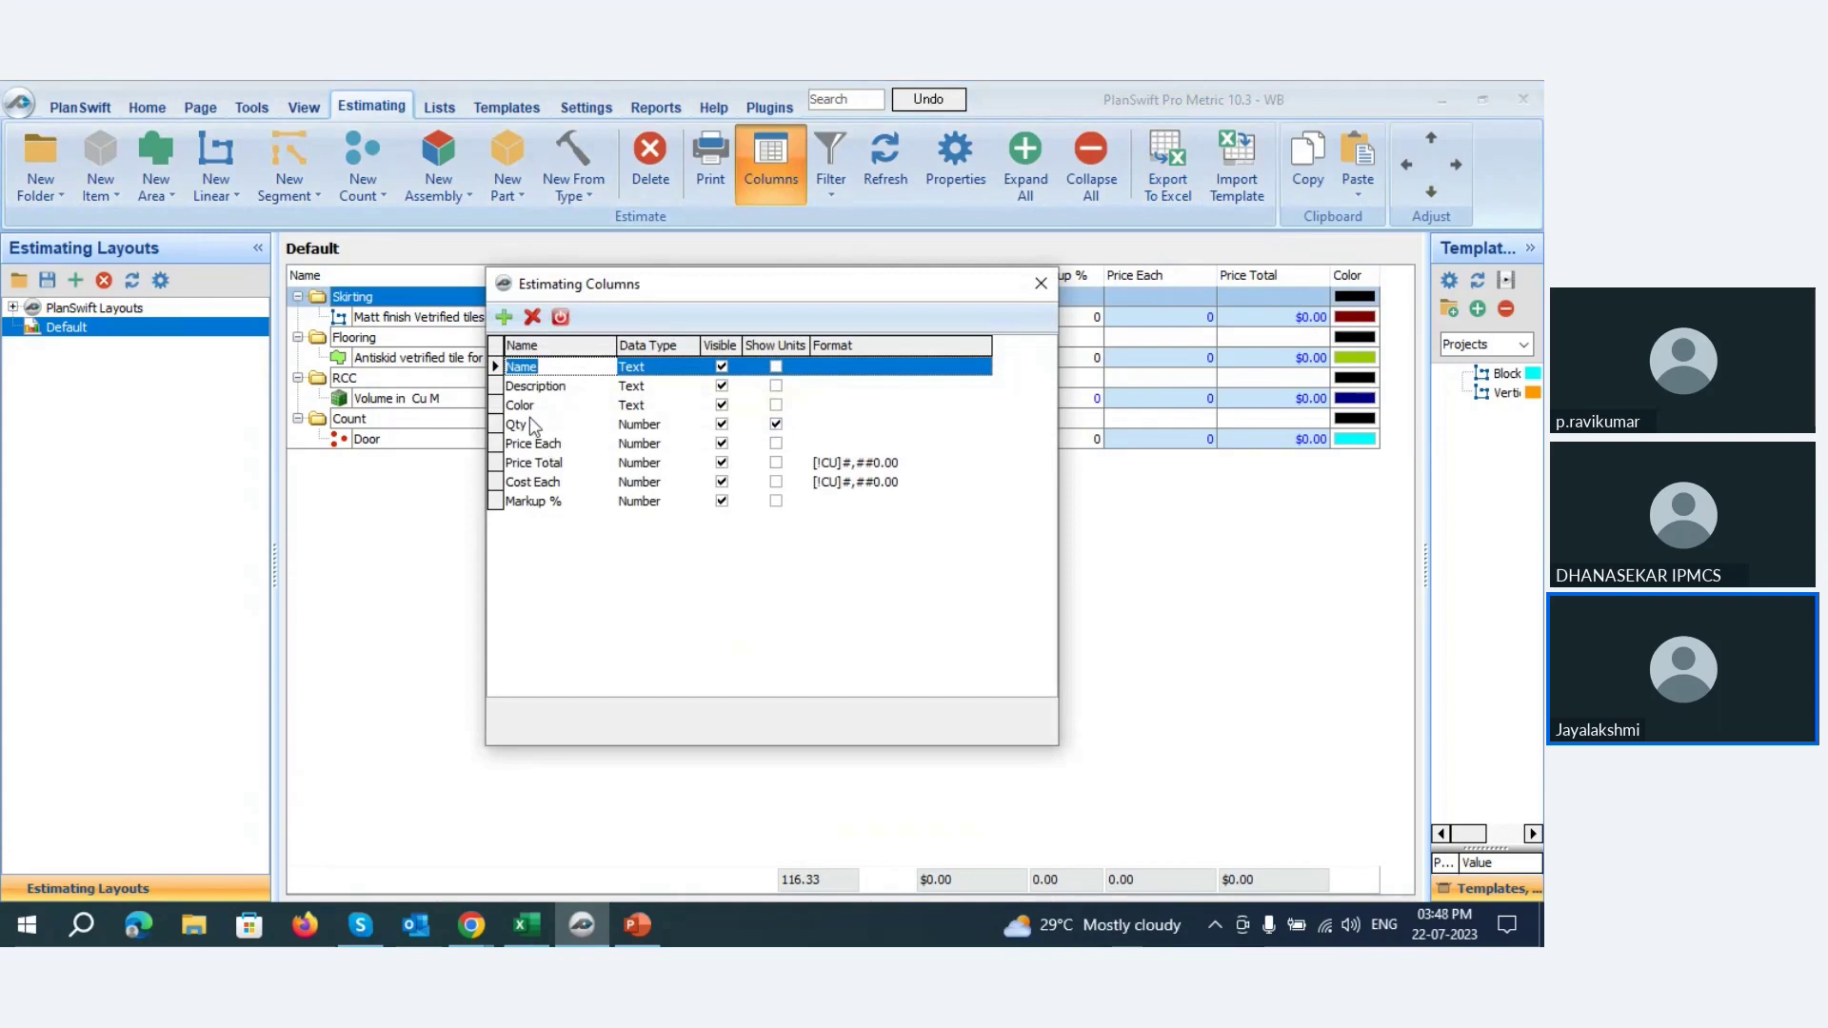
left_click(721, 406)
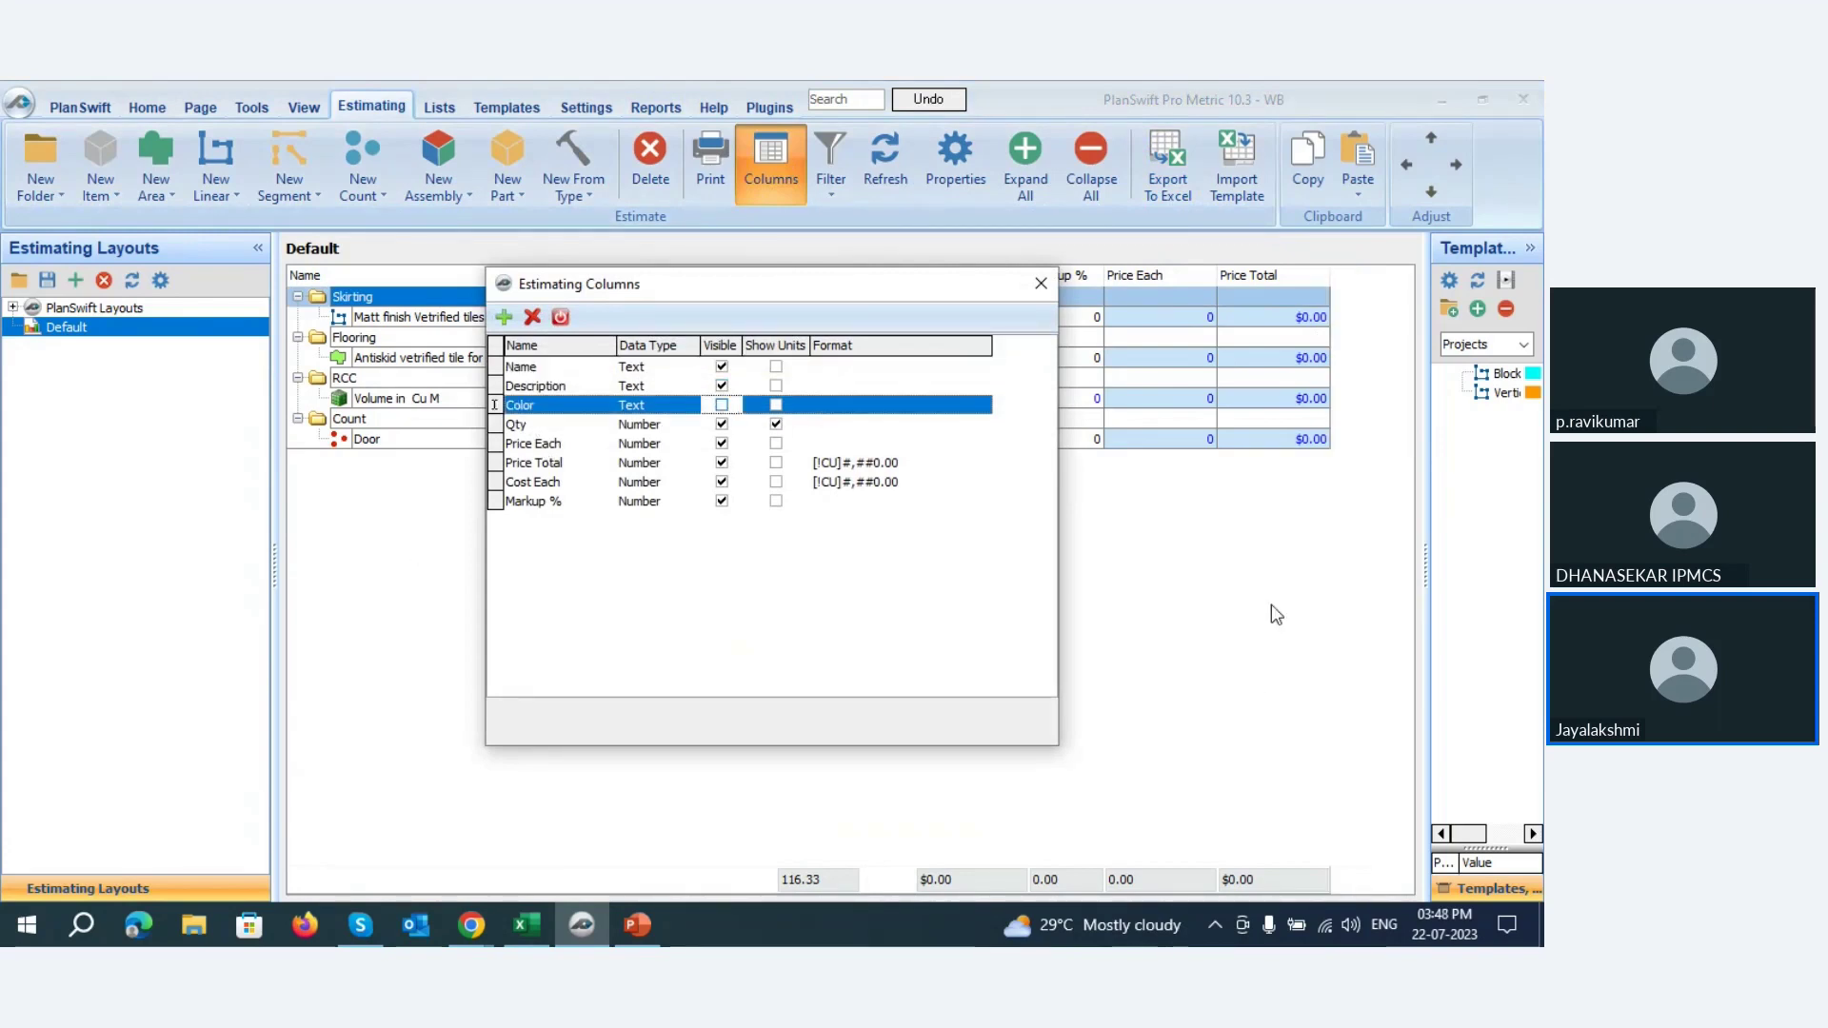
left_click(1040, 284)
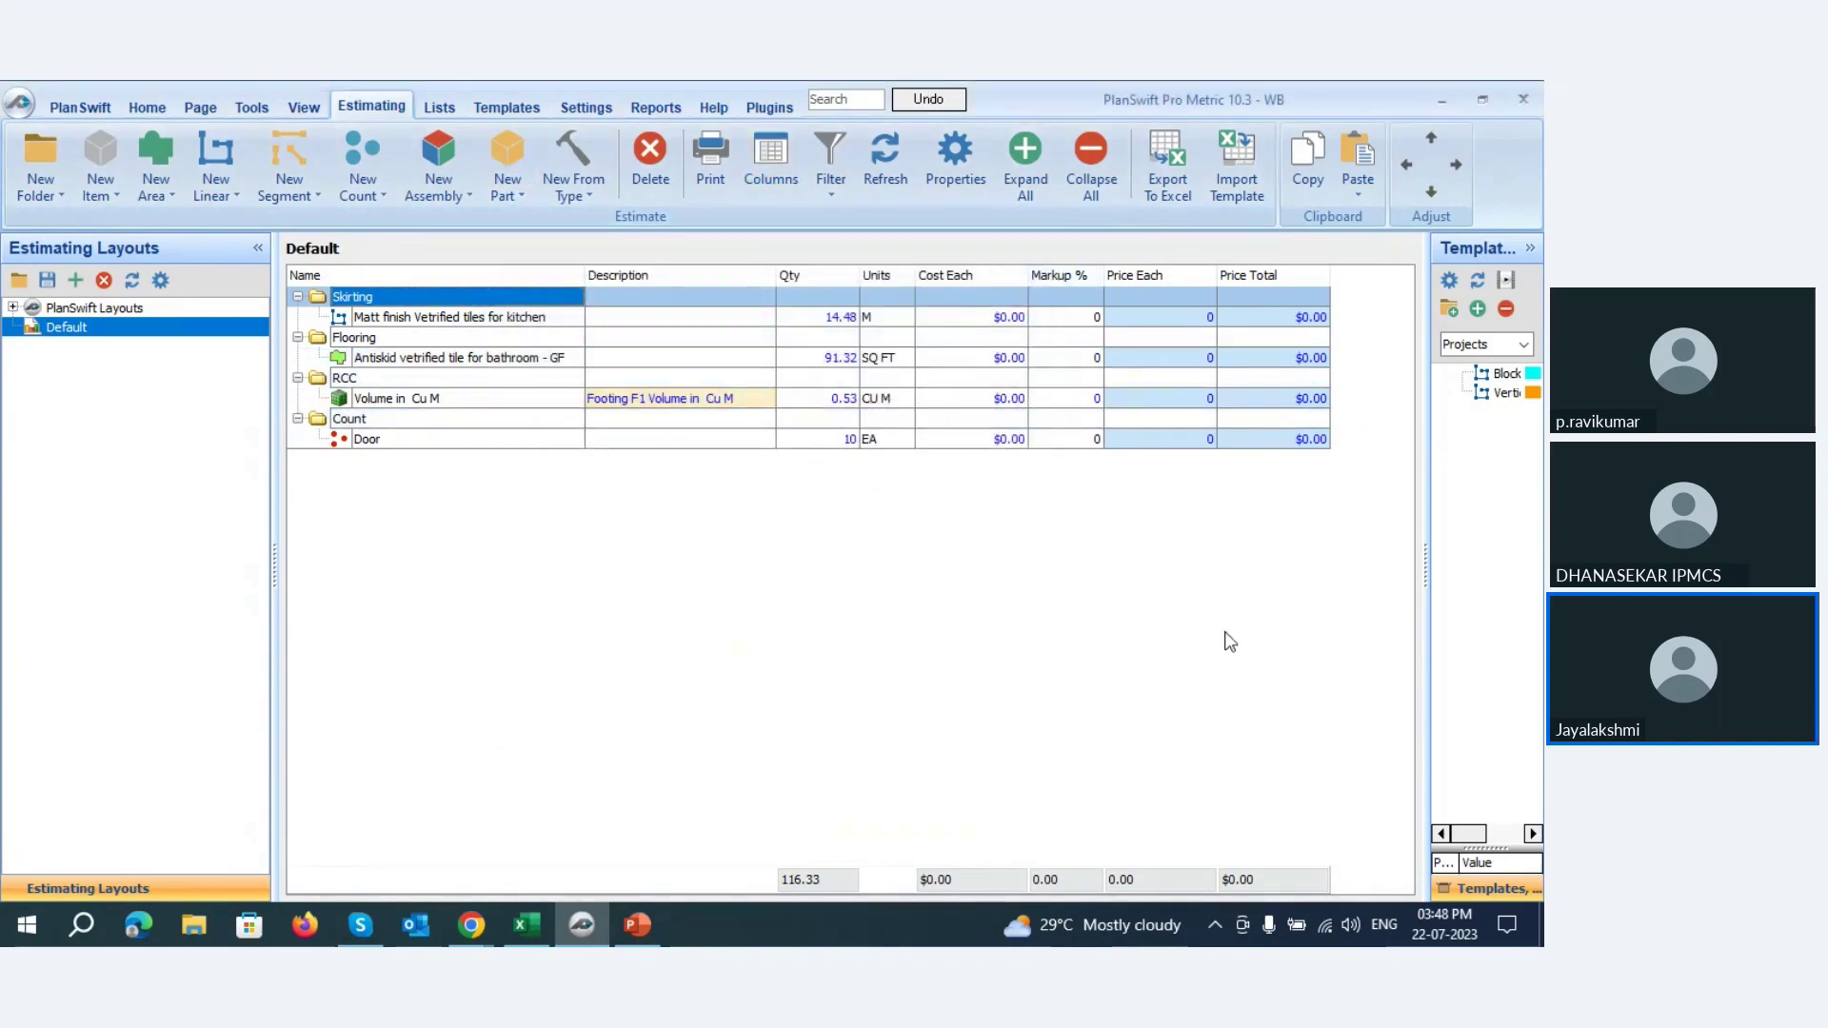
- Open the reports and preview the All Items layouts by type and folder, by folder and type, and by division
left_click(664, 108)
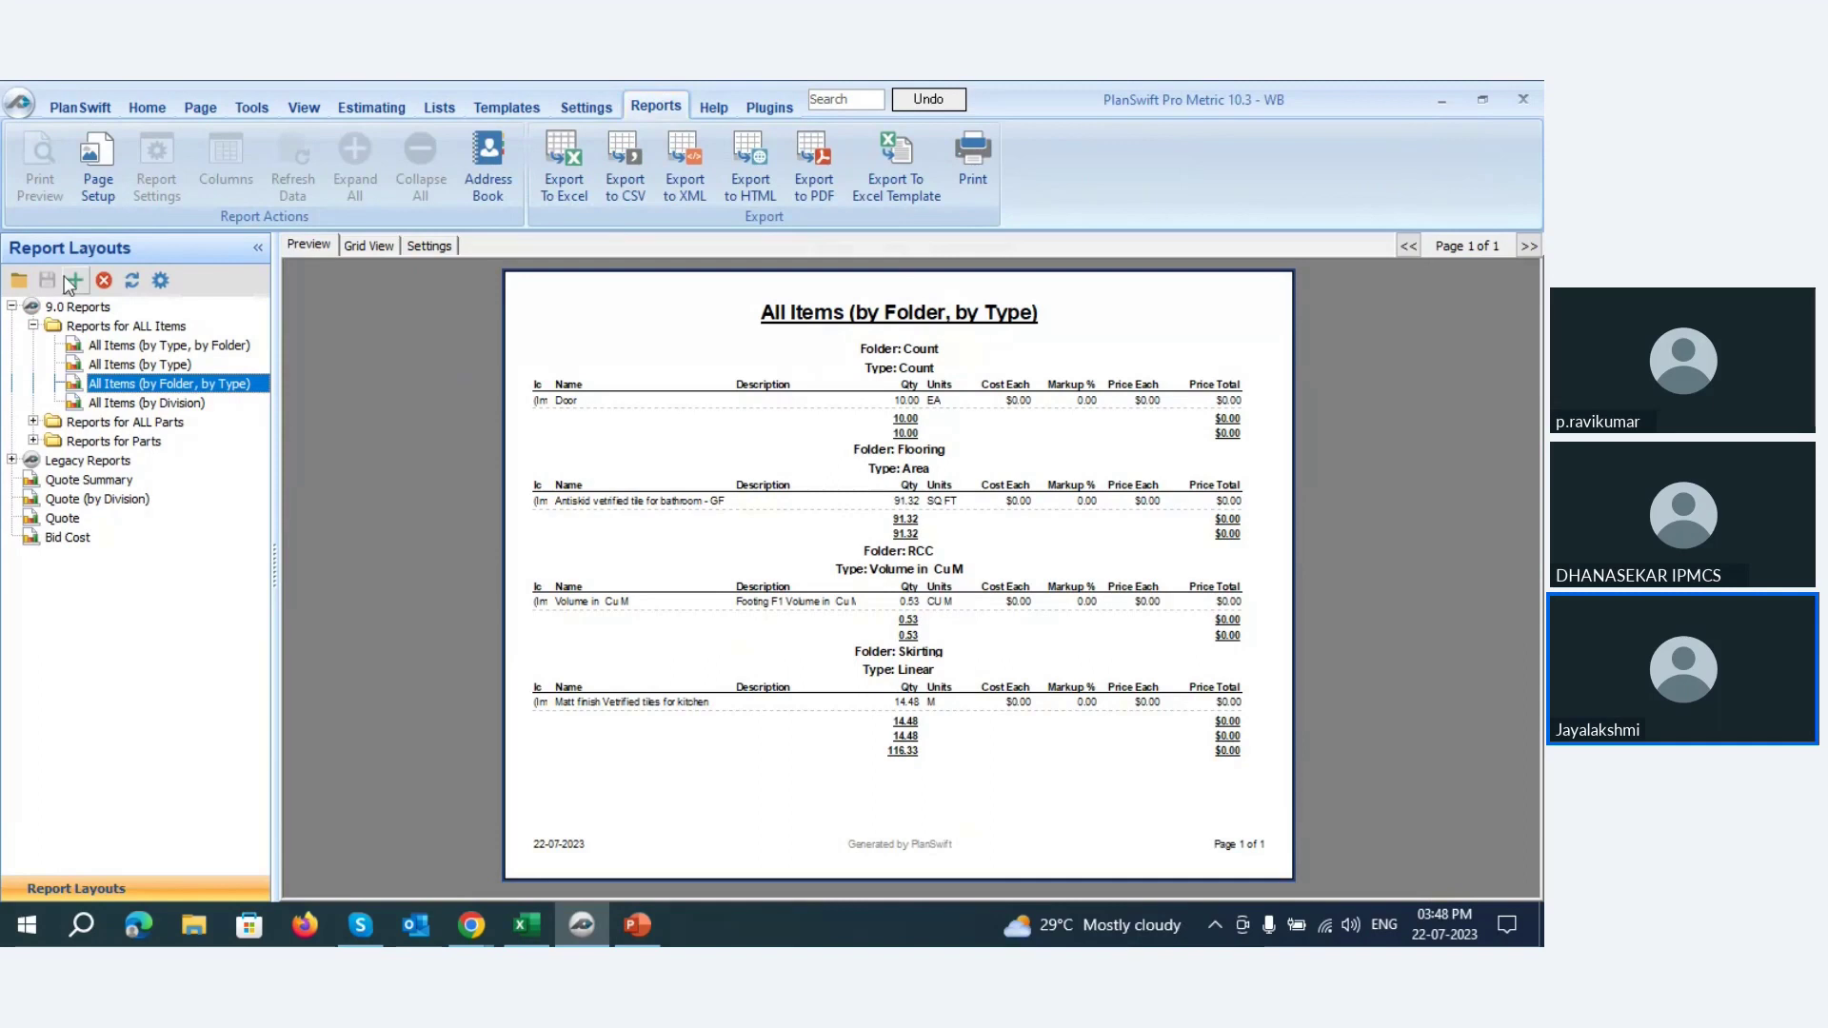
left_click(121, 349)
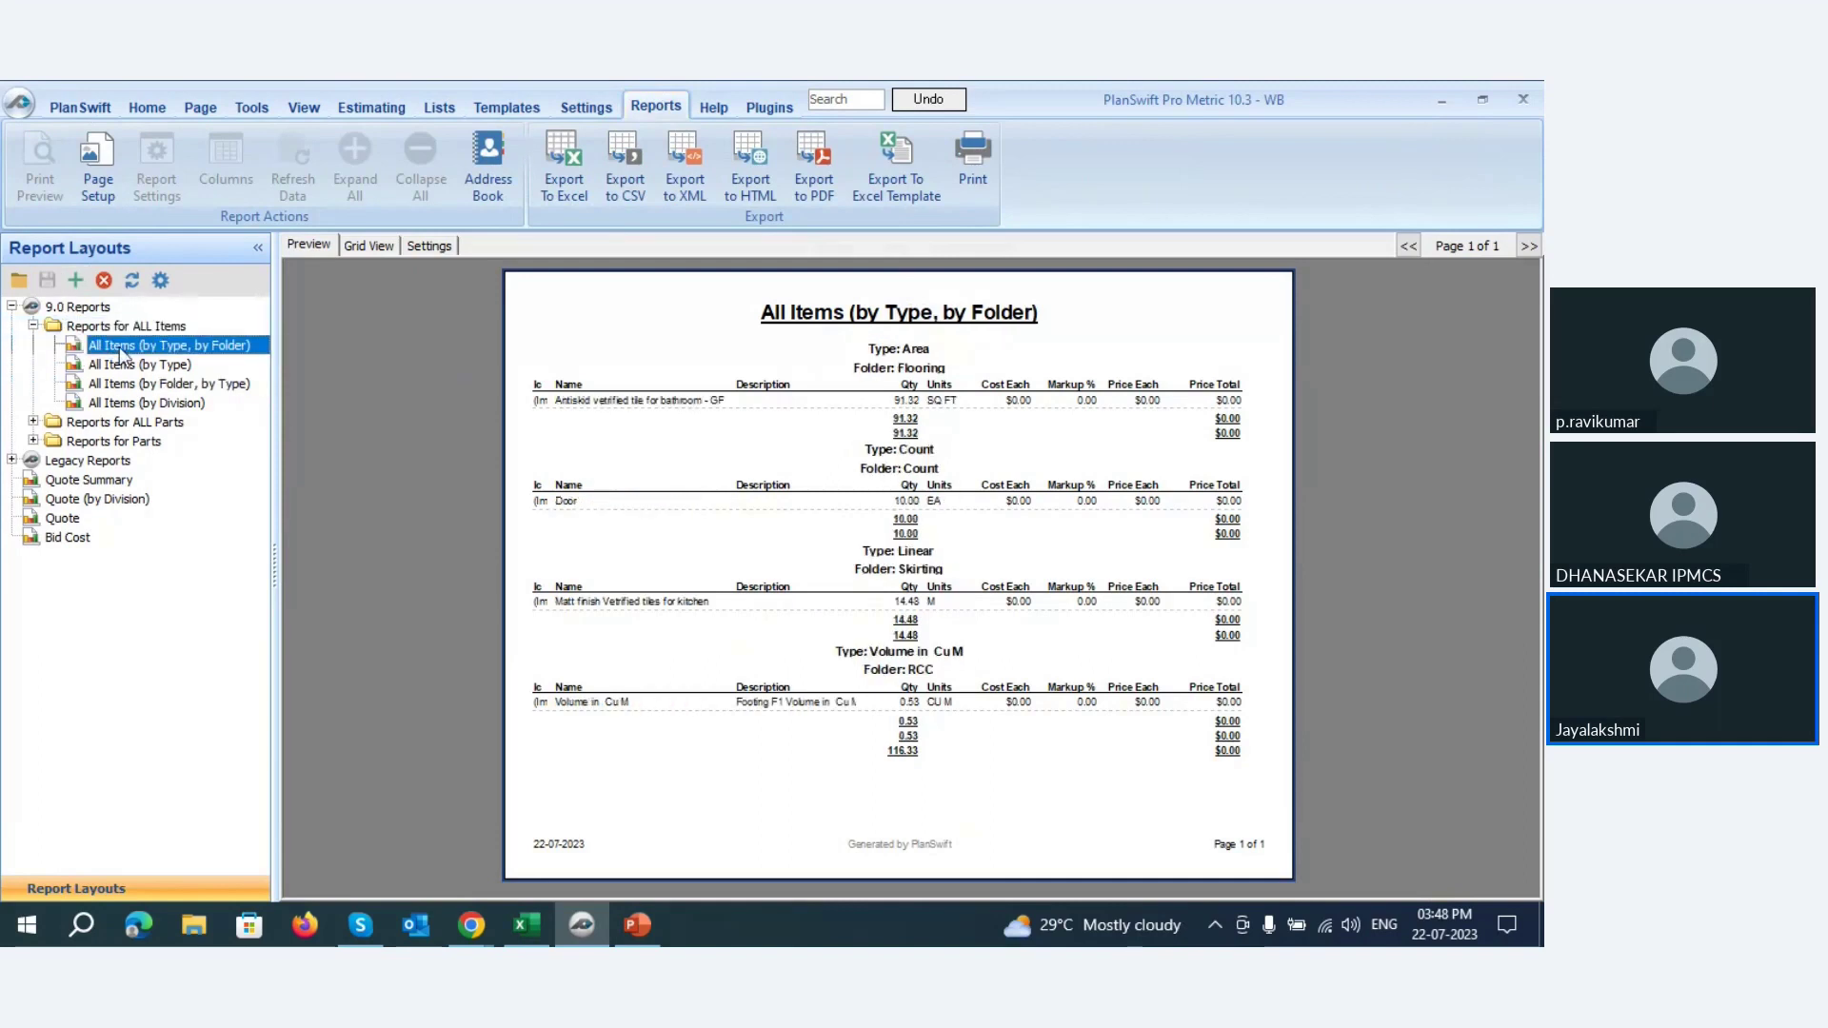
left_click(121, 383)
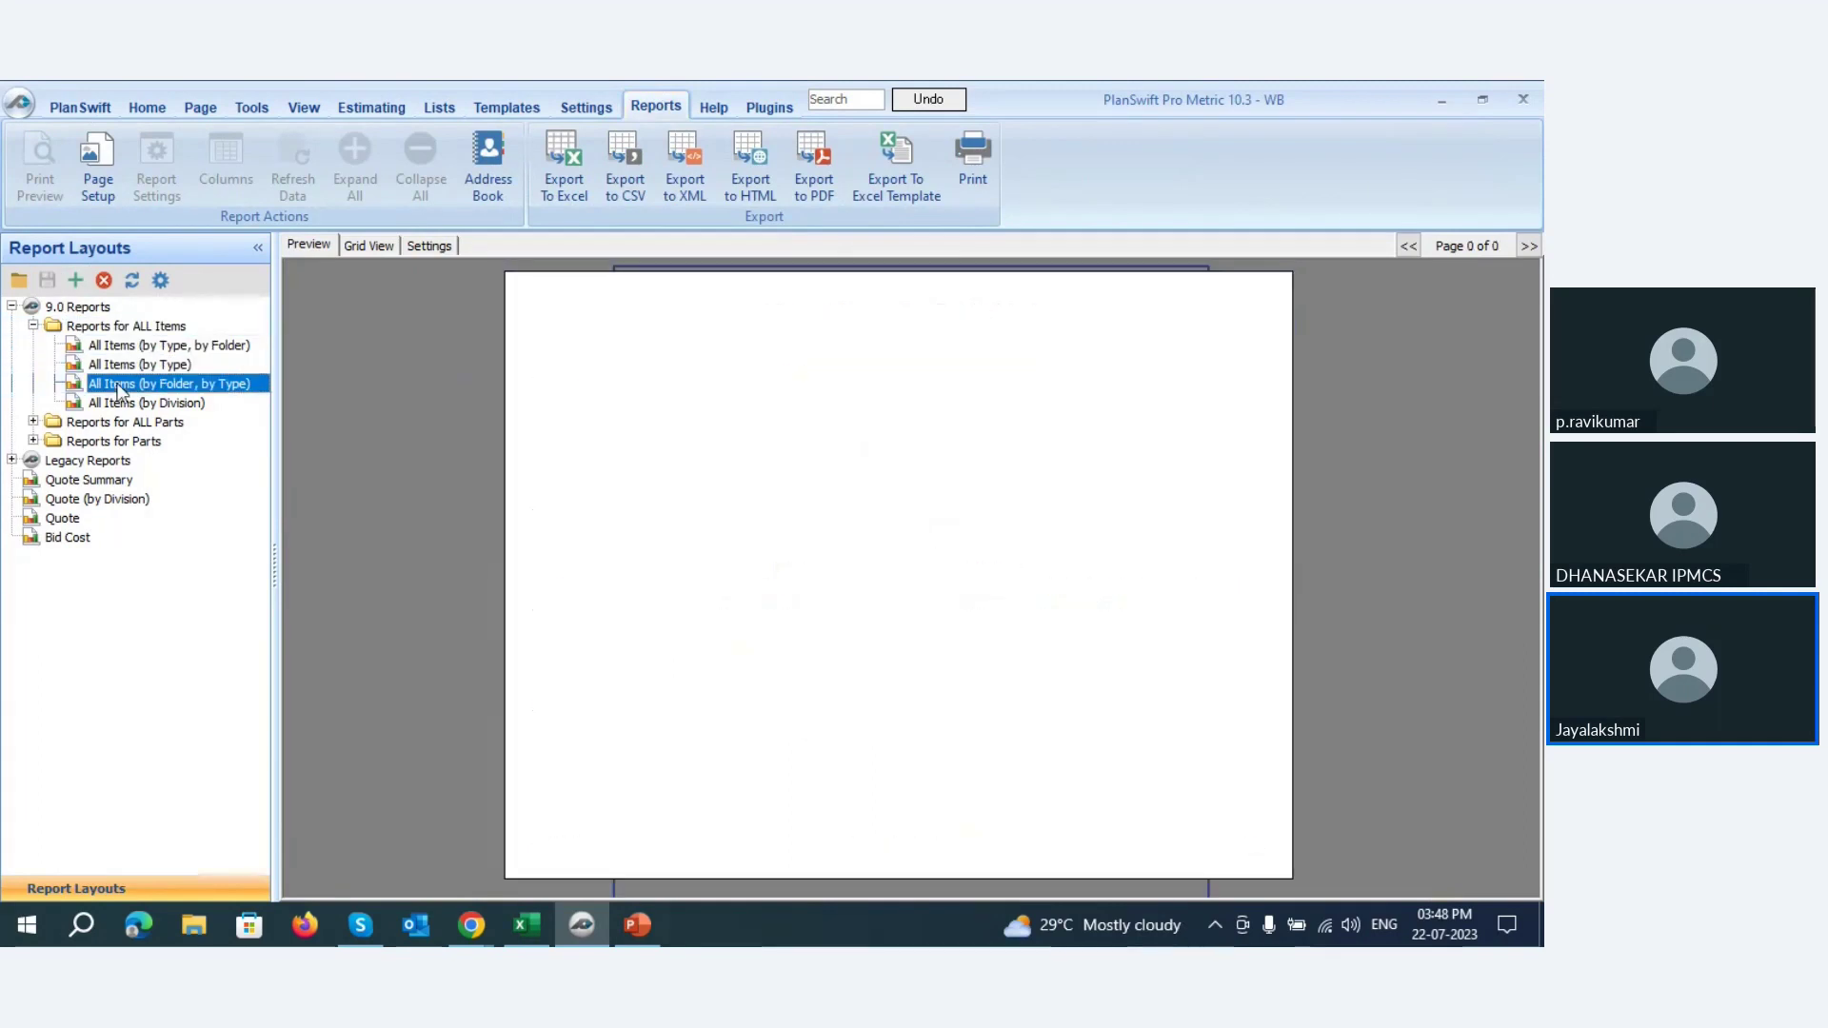
left_click(121, 405)
- Preview the All Parts report layouts by location, by division and by like items, and collapse their folder again
left_click(33, 421)
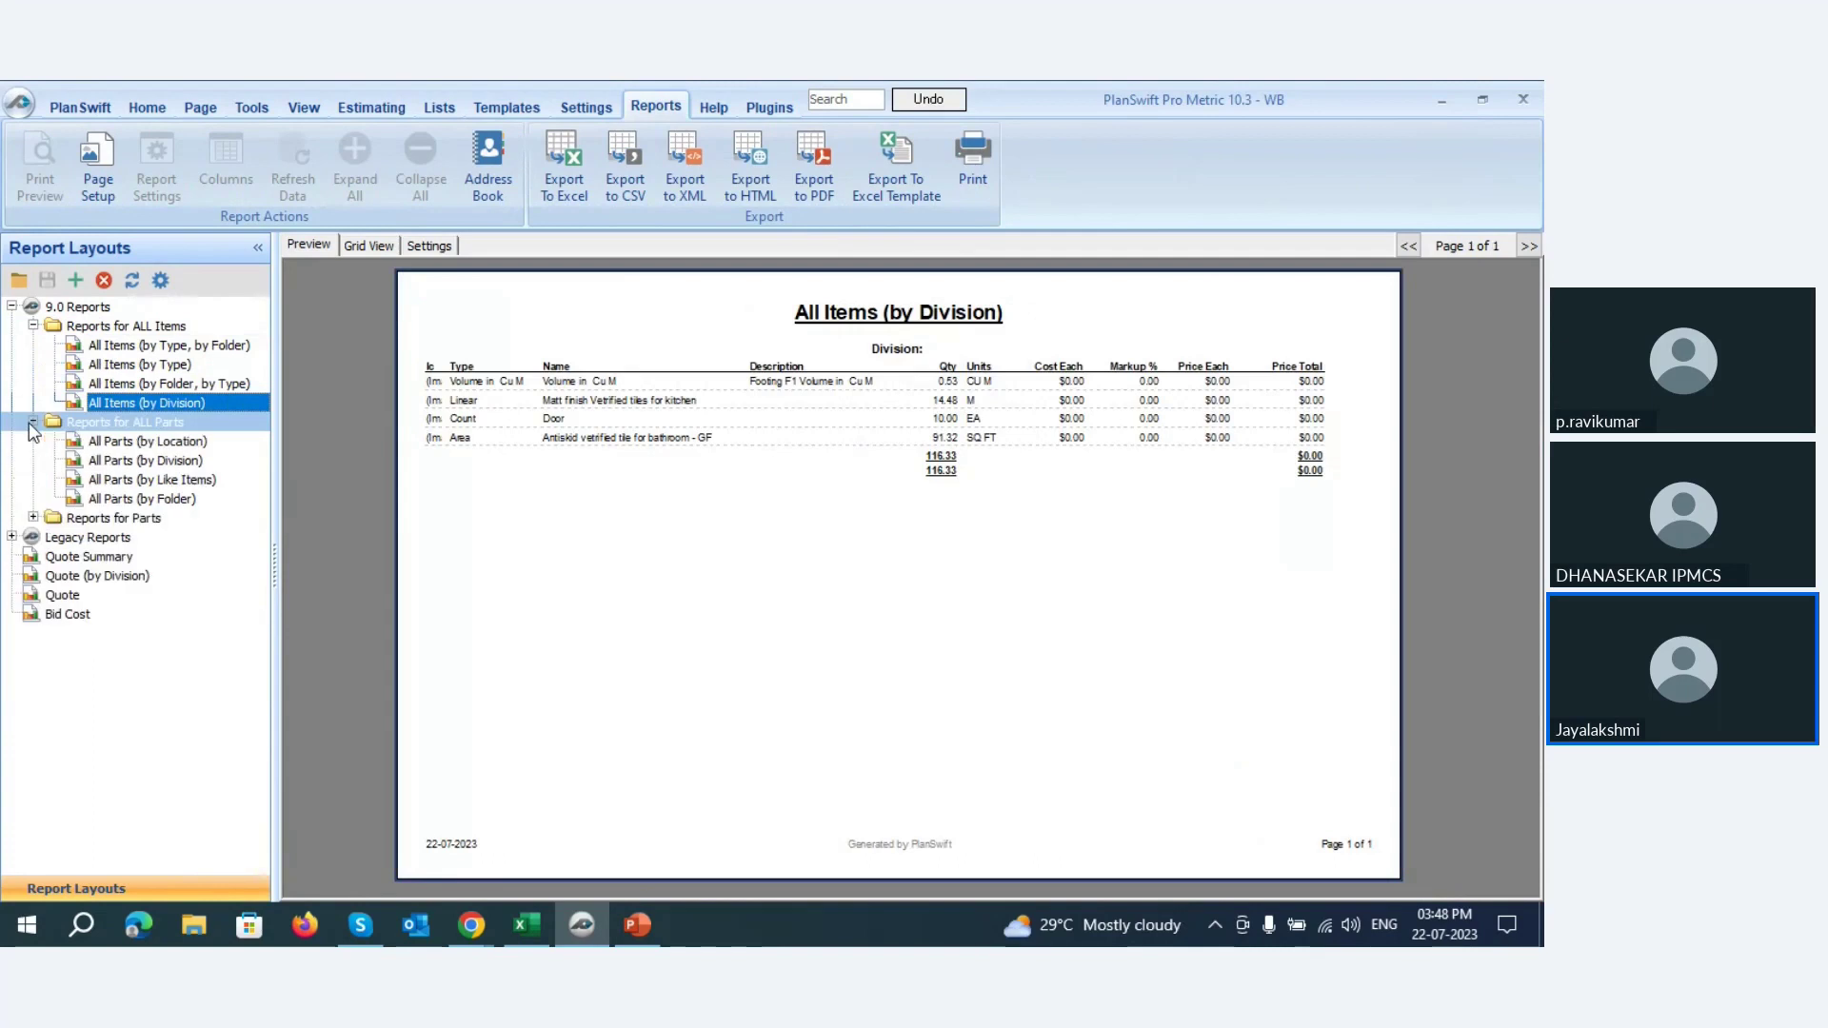
left_click(140, 443)
left_click(133, 459)
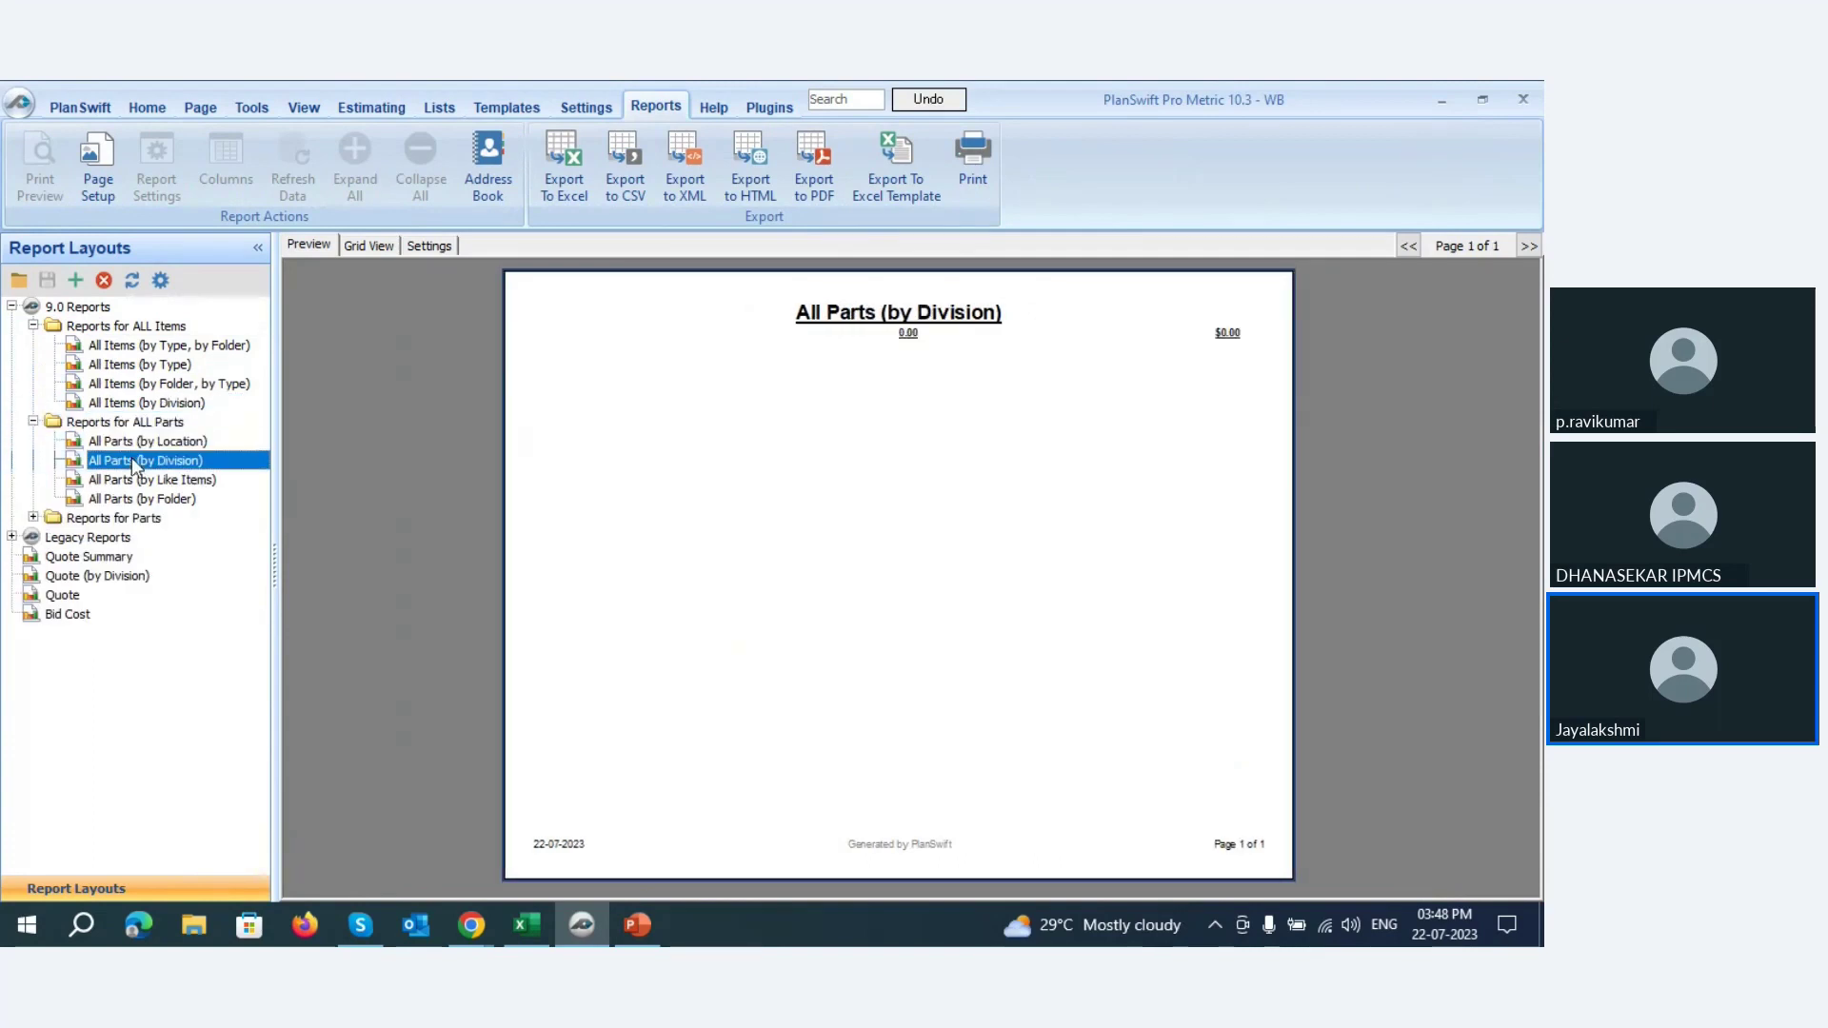
left_click(125, 480)
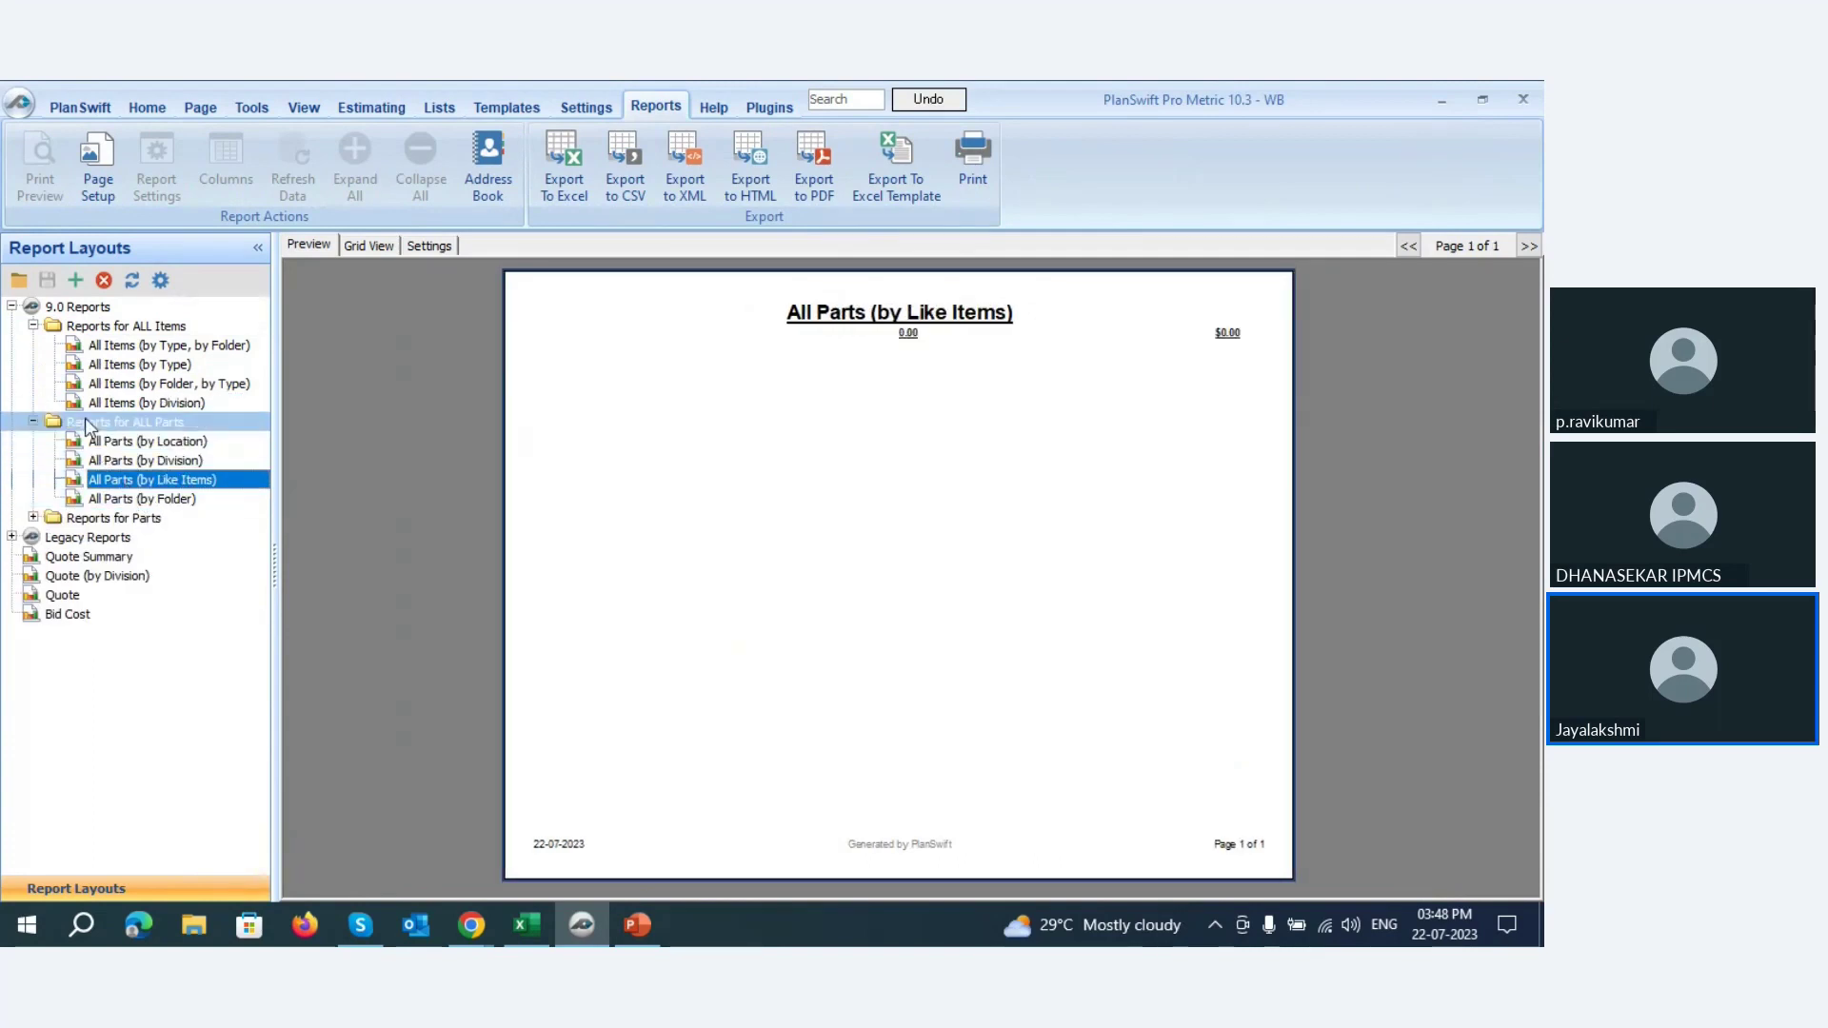
left_click(32, 422)
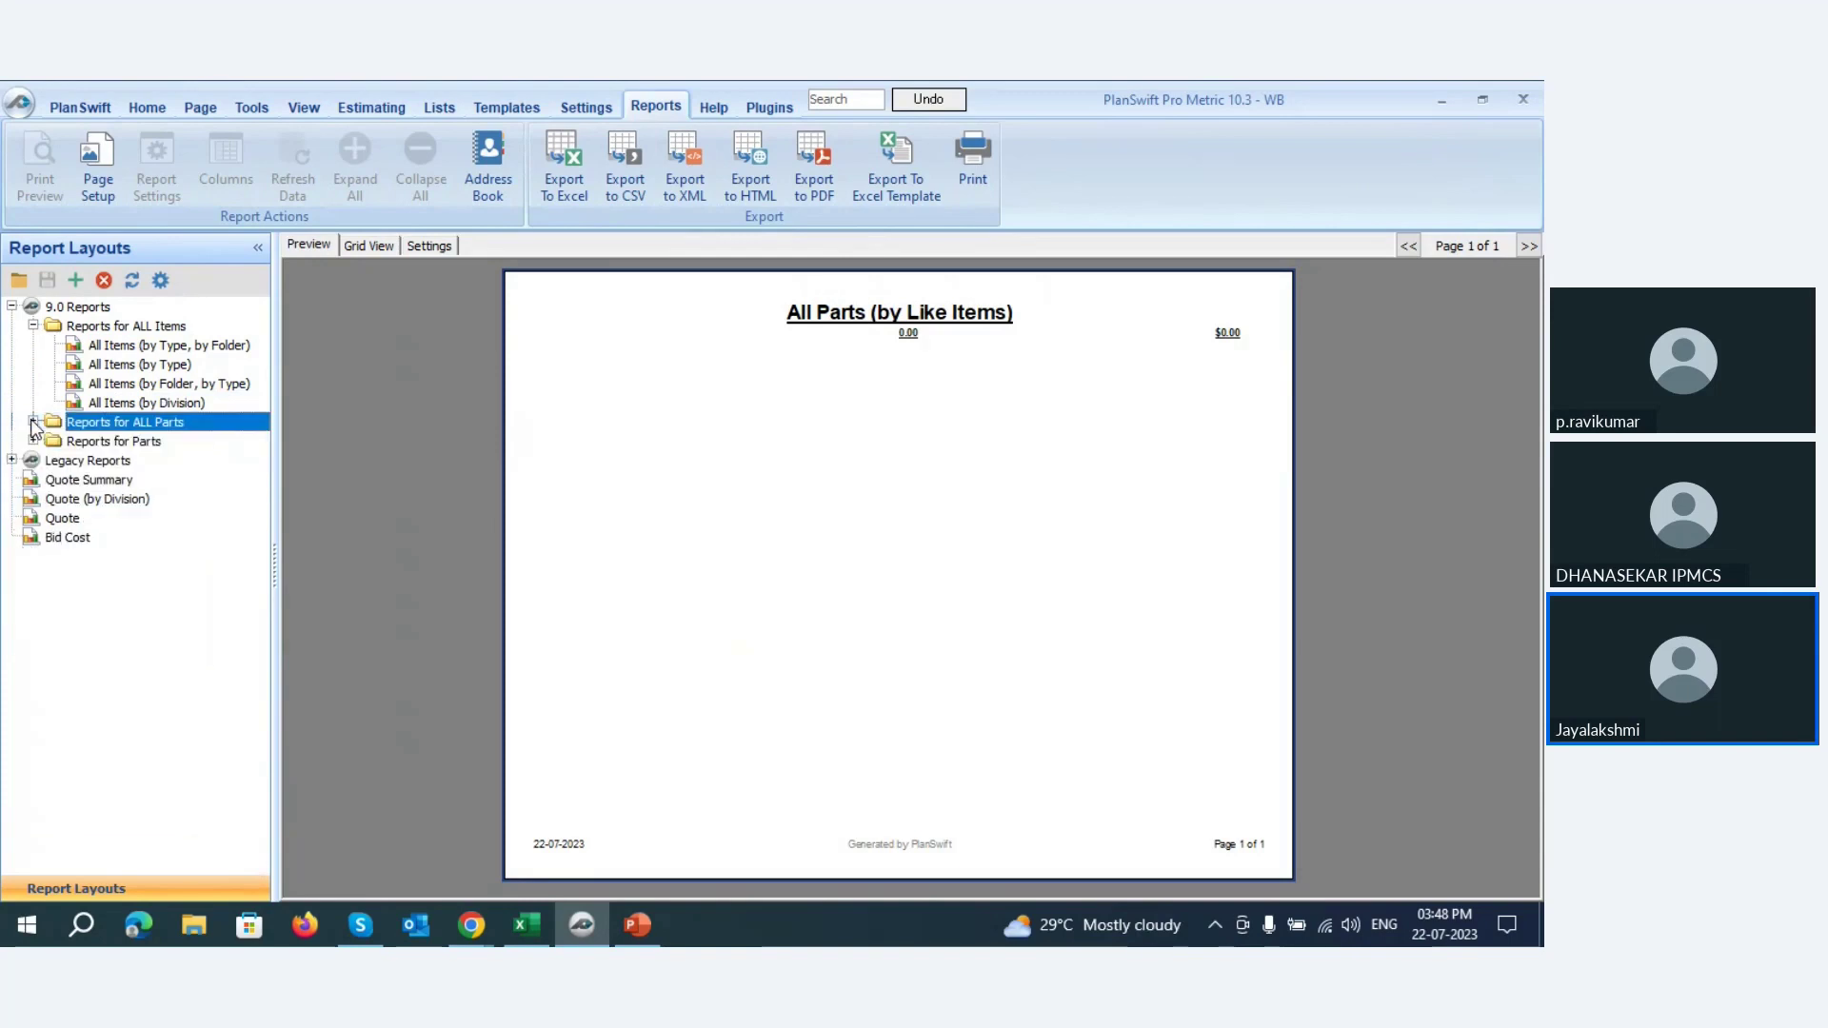
- Compare the All Items reports by type and folder, by type, and by folder and type, and return to the plan view
left_click(117, 349)
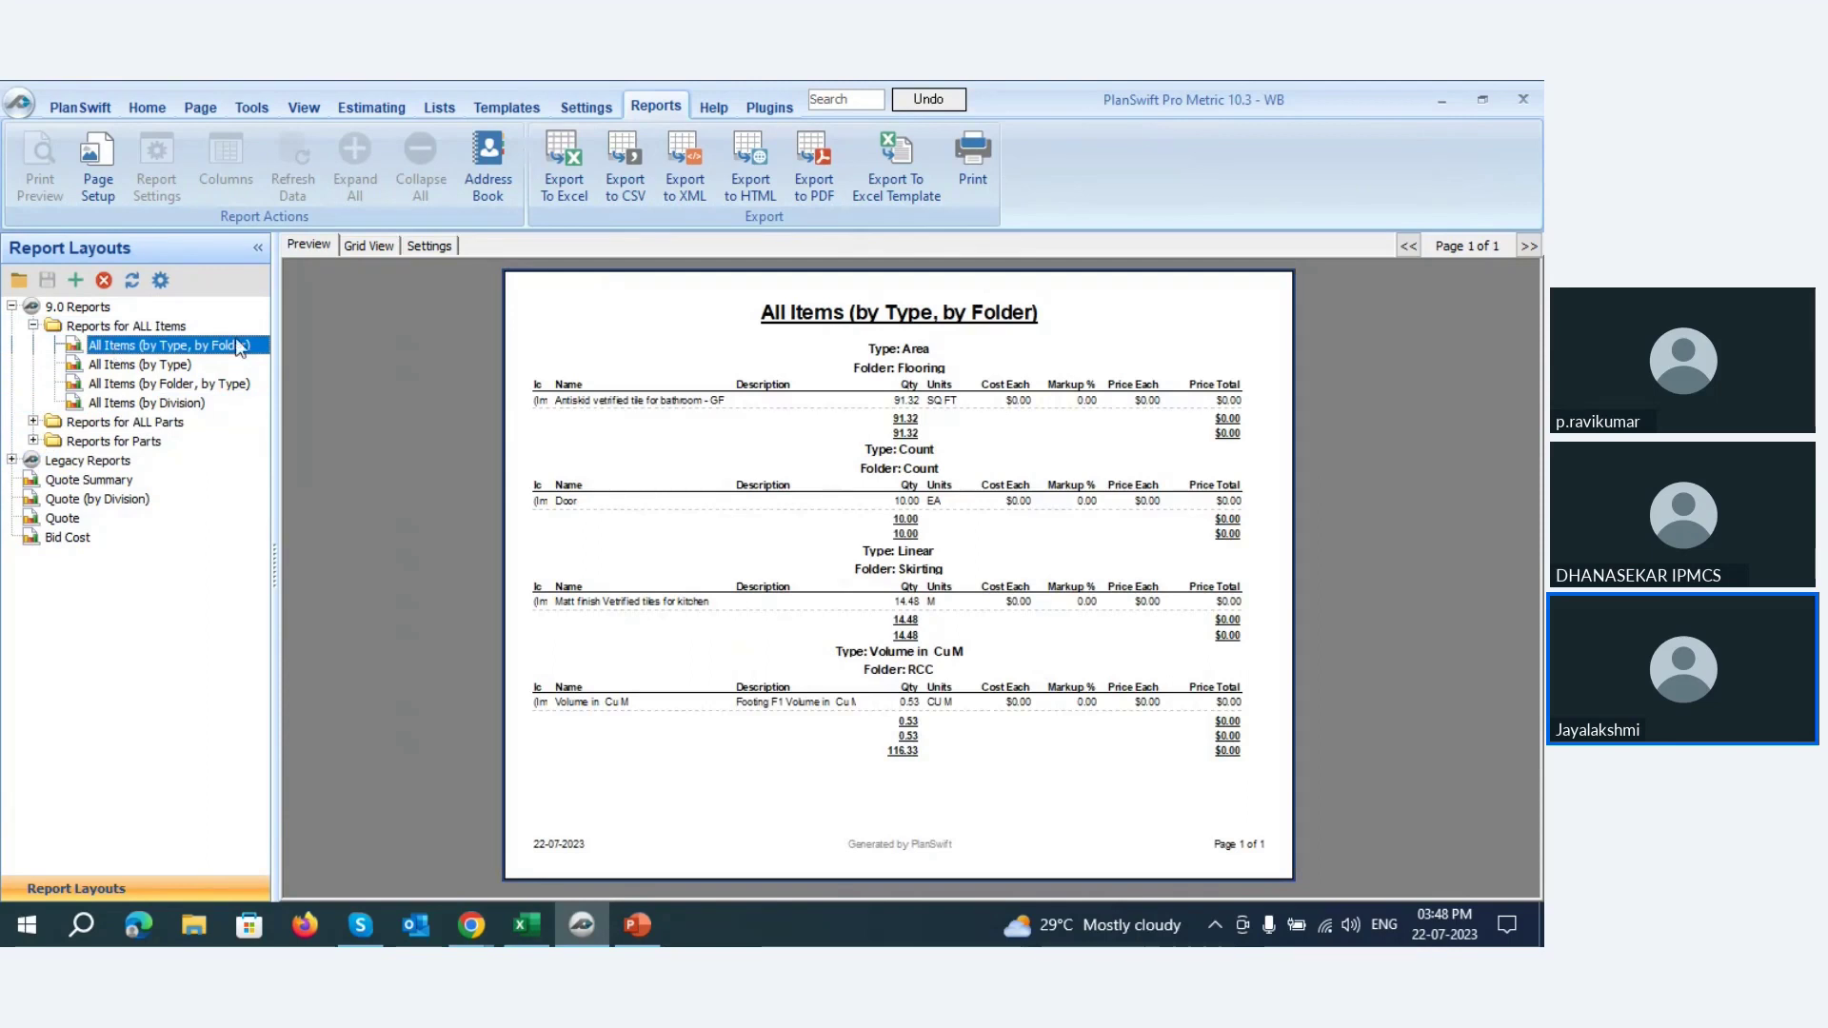
left_click(176, 366)
left_click(181, 384)
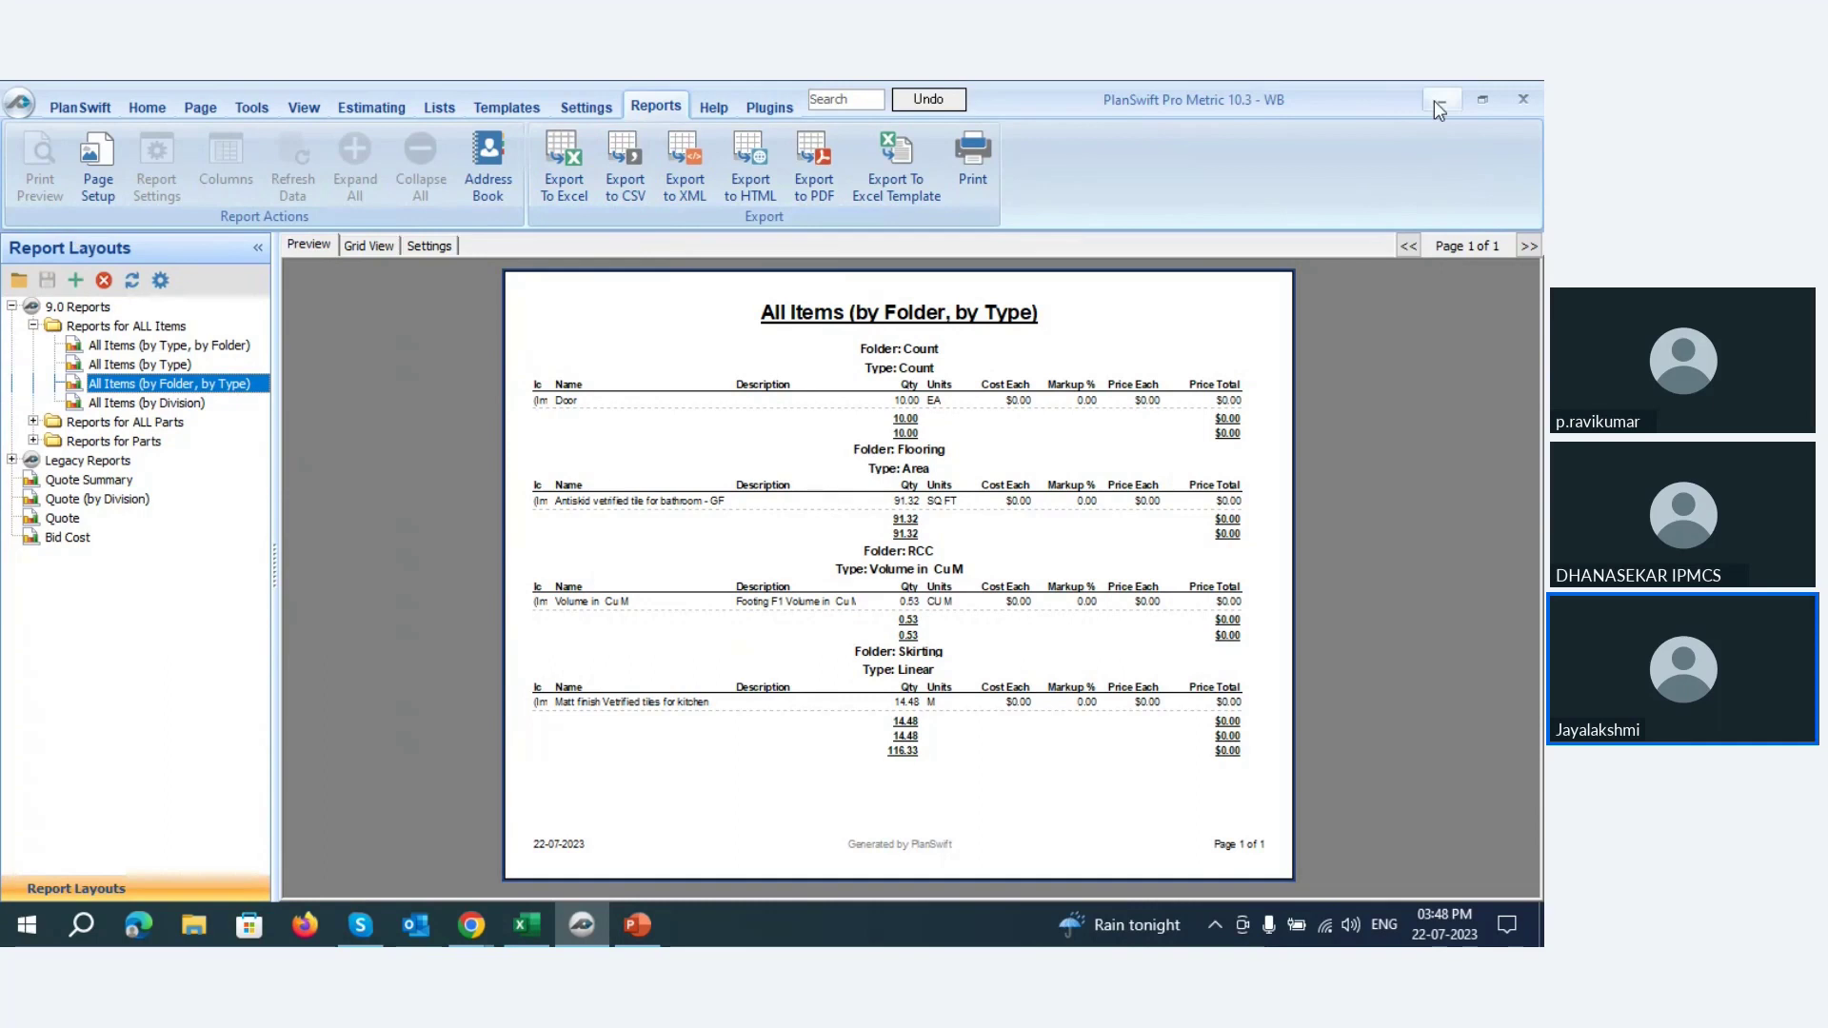
left_click(160, 108)
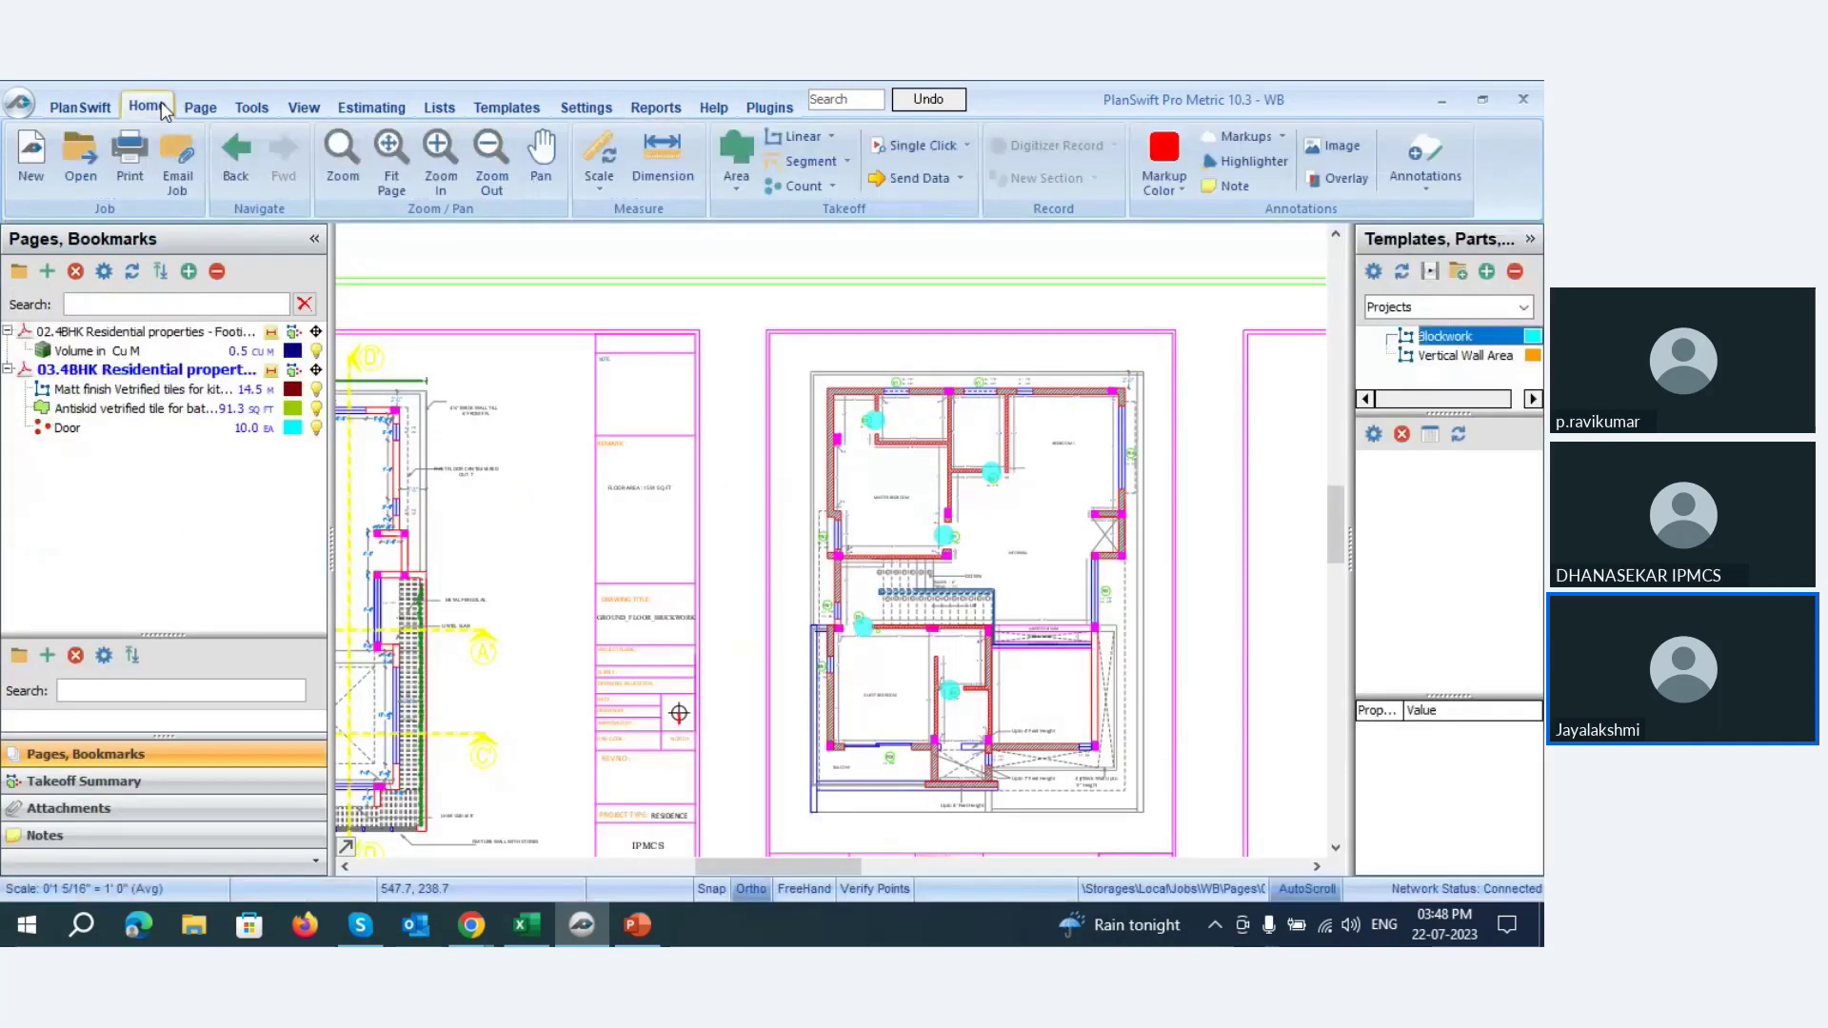
- Switch to the BOQ sample workbook in Excel and examine its PCC, RCC, shuttering and reinforcement items
left_click(530, 922)
scroll(591, 545, "down", 7)
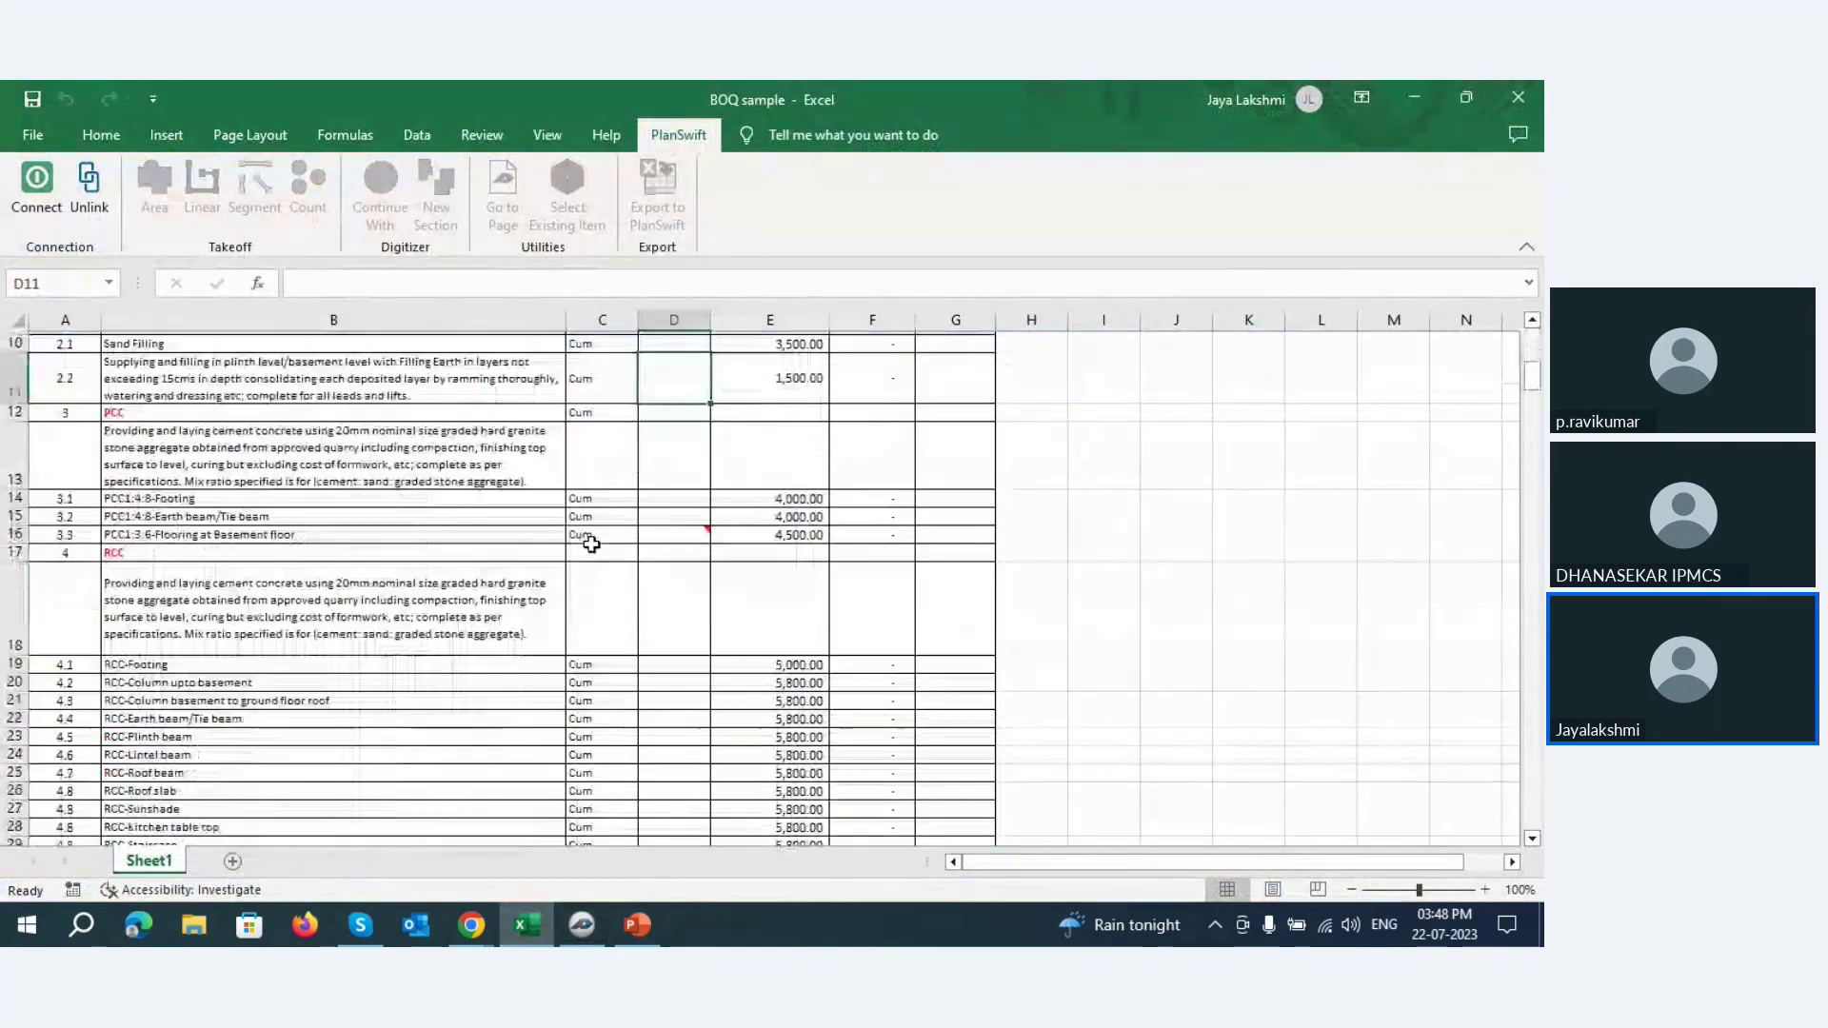
scroll(591, 544, "up", 7)
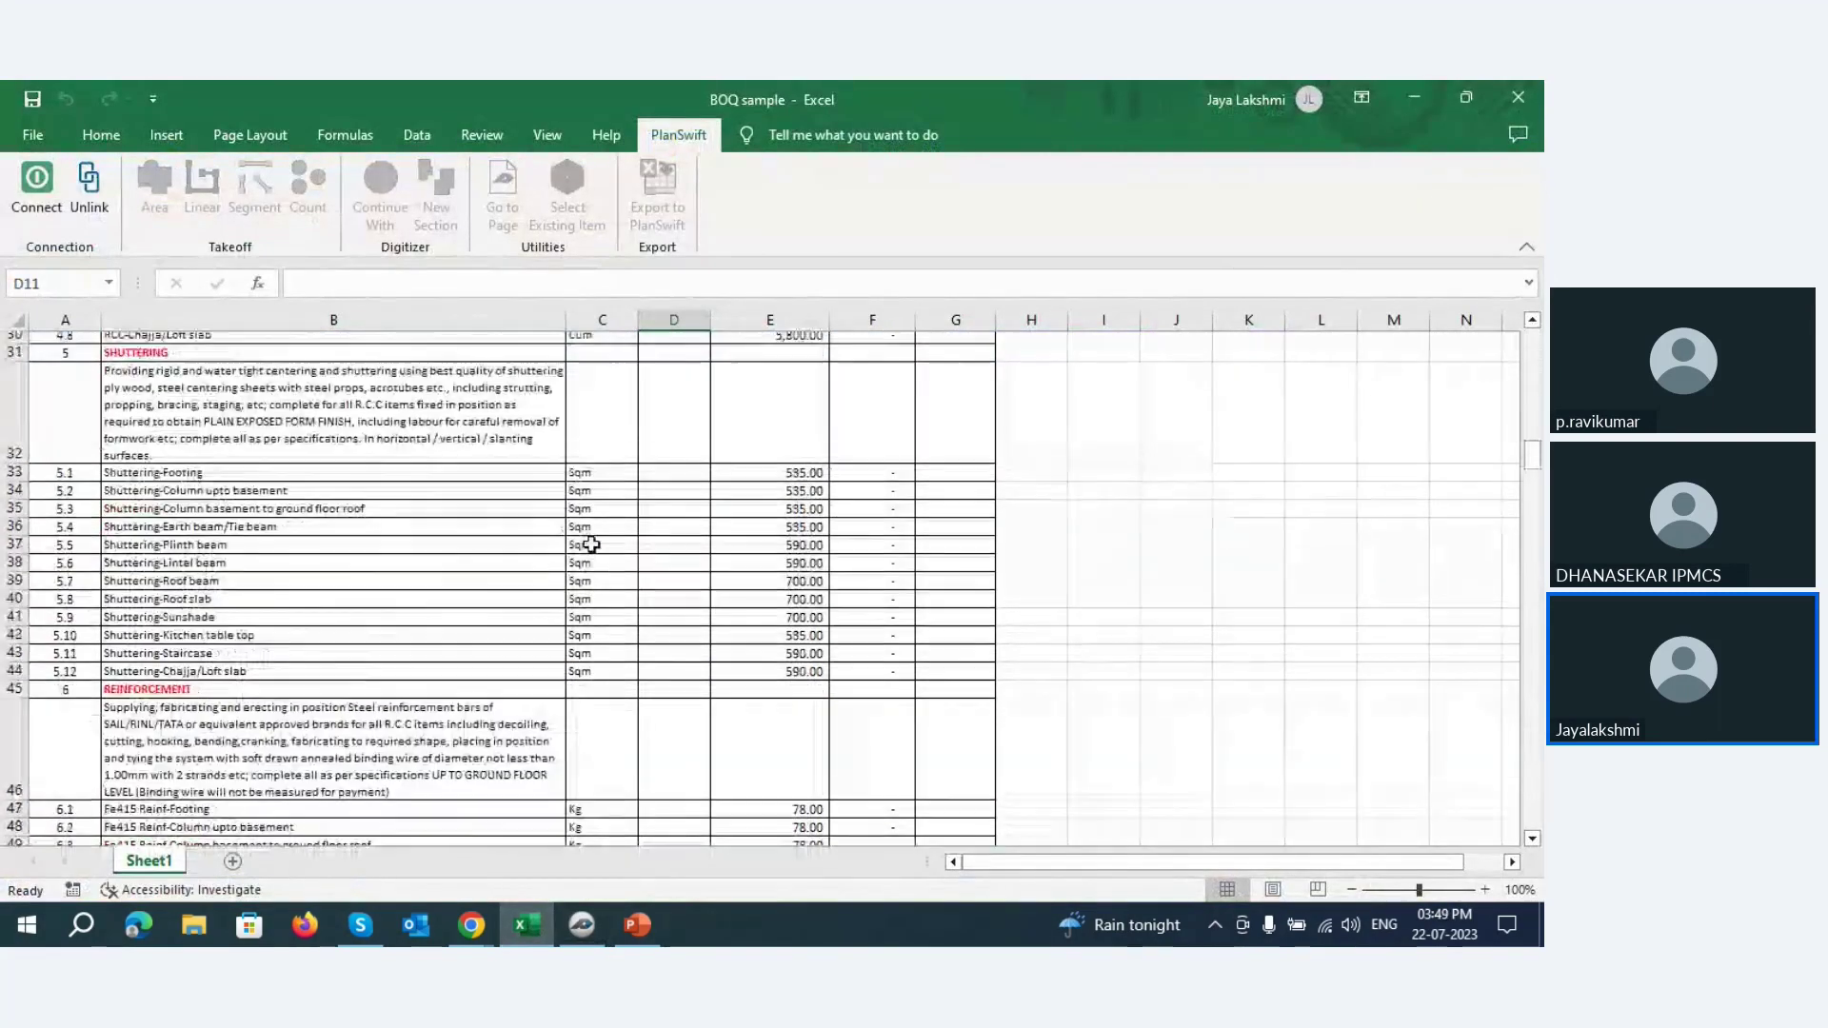
scroll(591, 544, "down", 2)
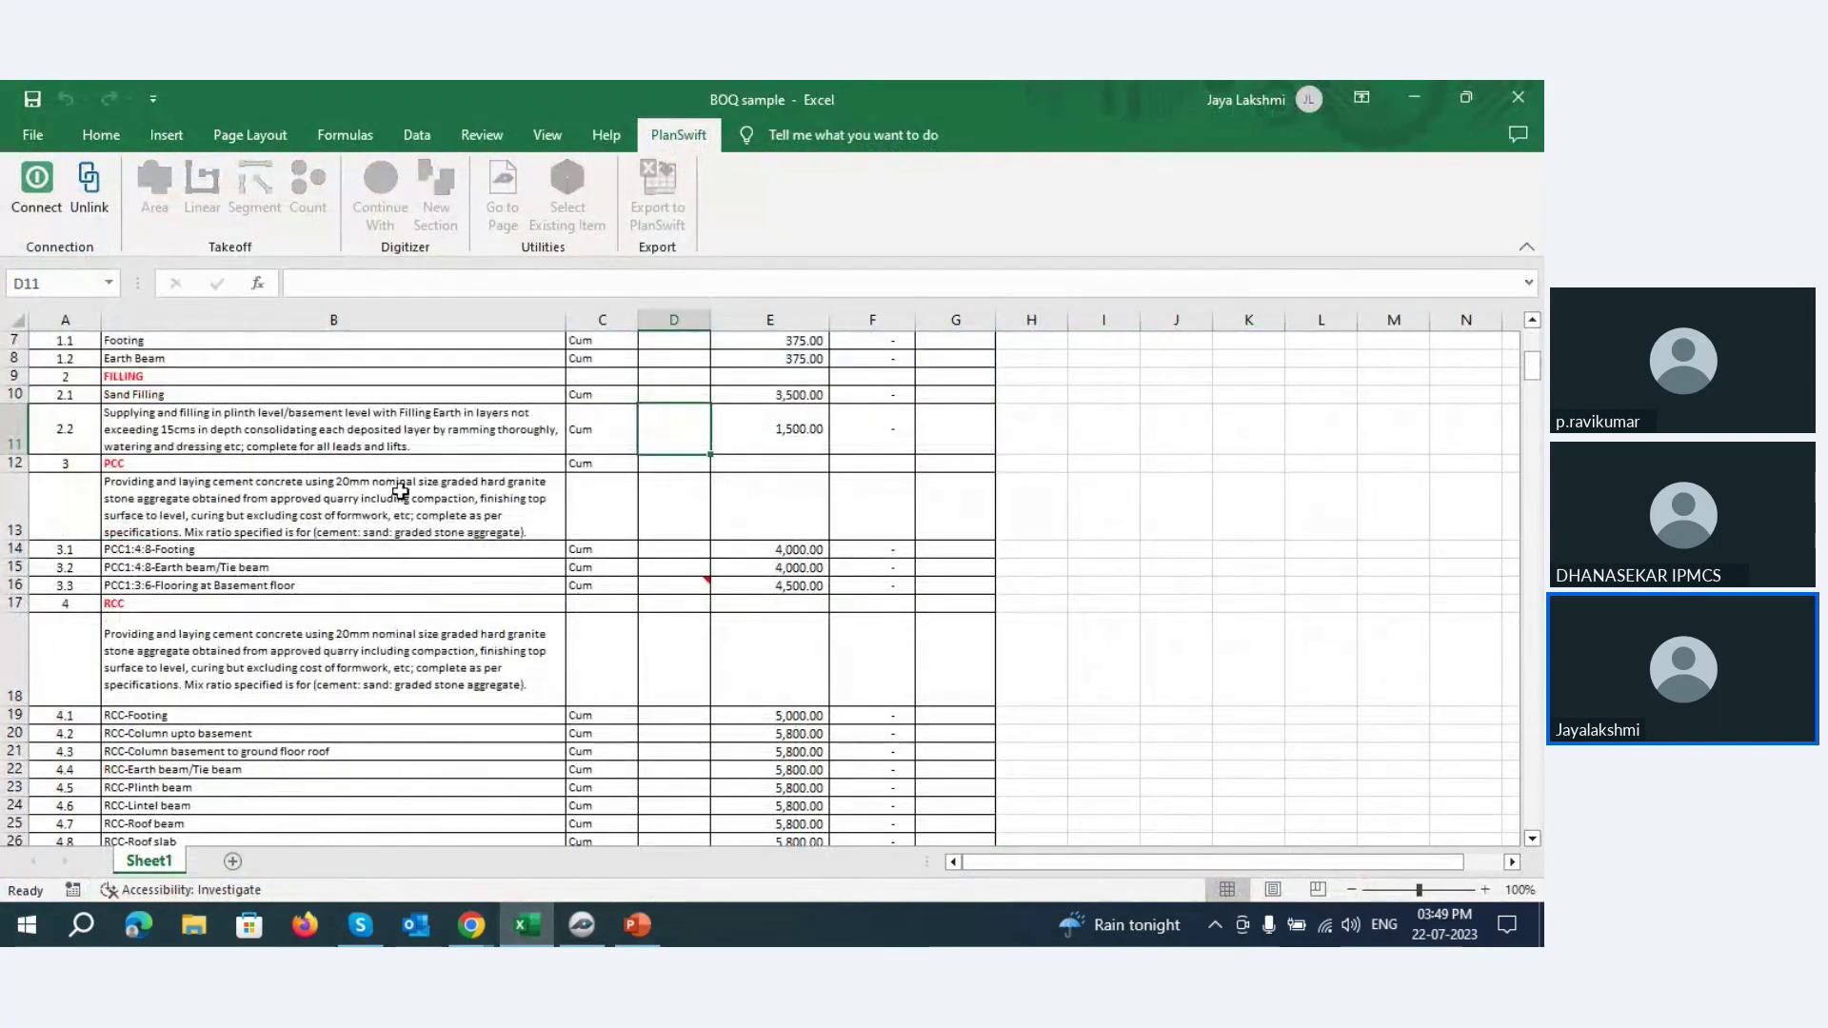
scroll(399, 491, "down", 2)
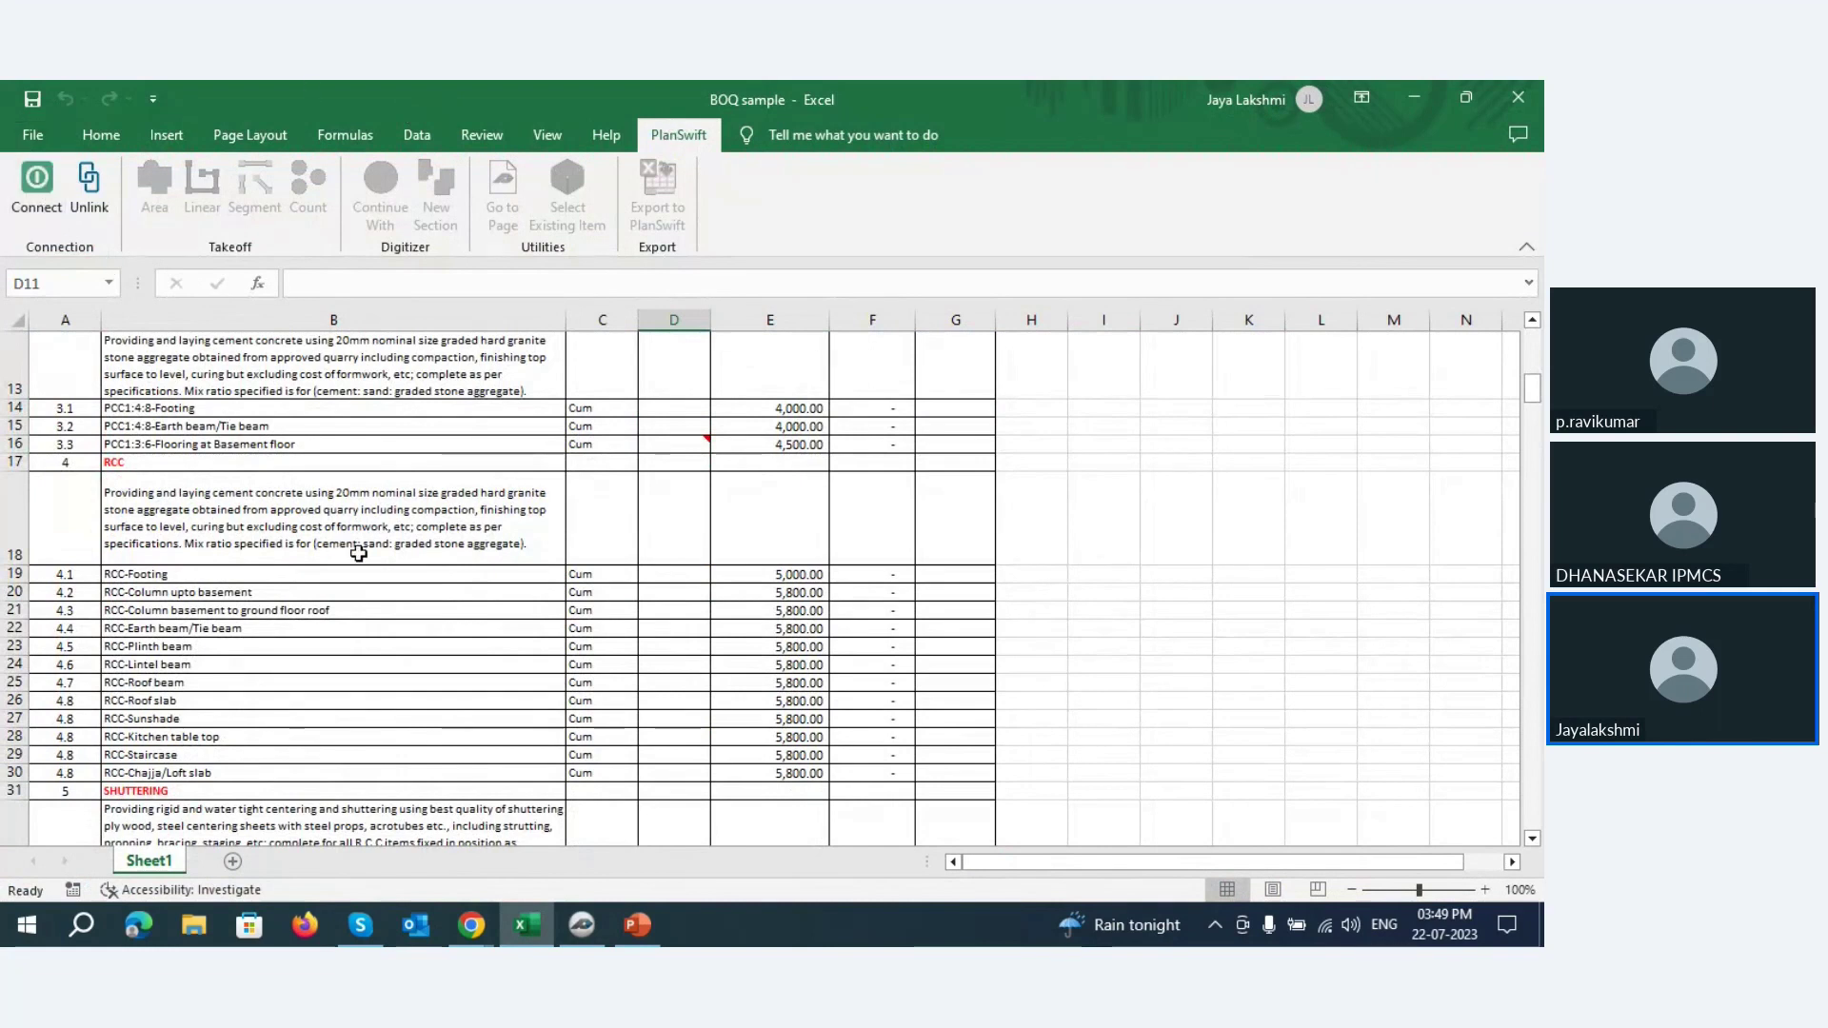
scroll(358, 553, "down", 1)
scroll(358, 553, "down", 3)
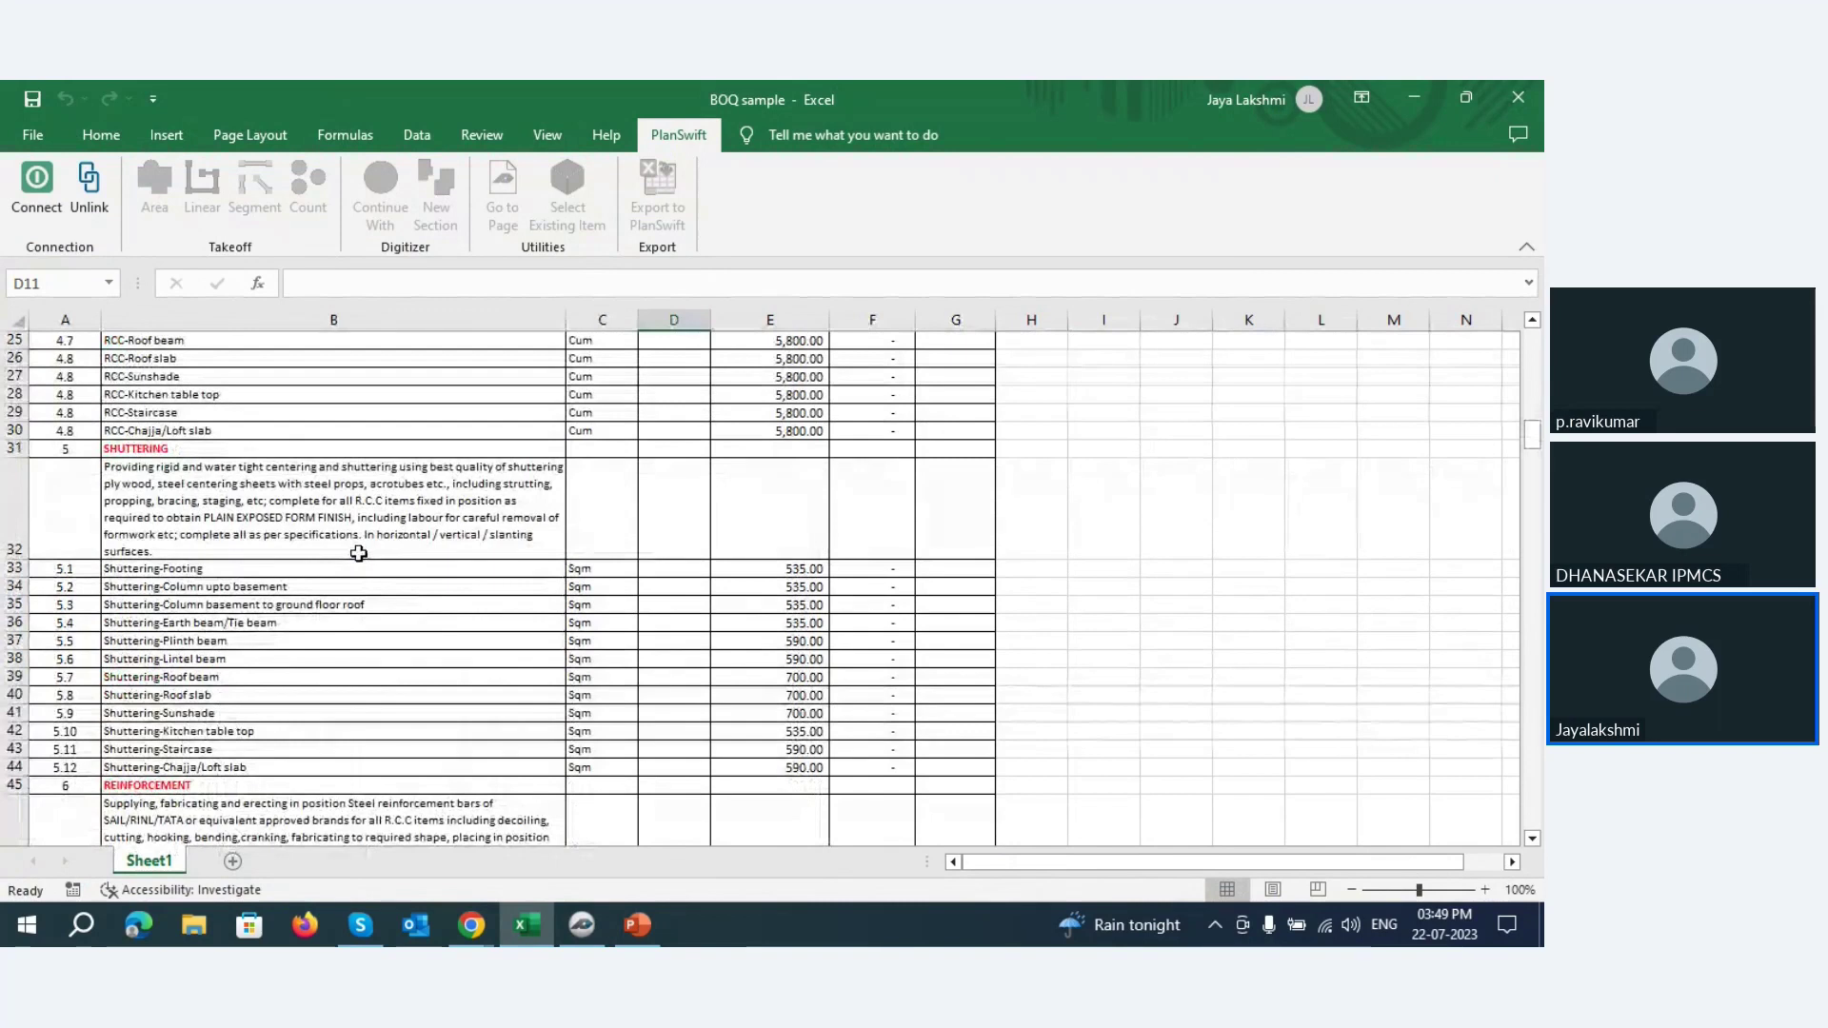
scroll(358, 553, "up", 4)
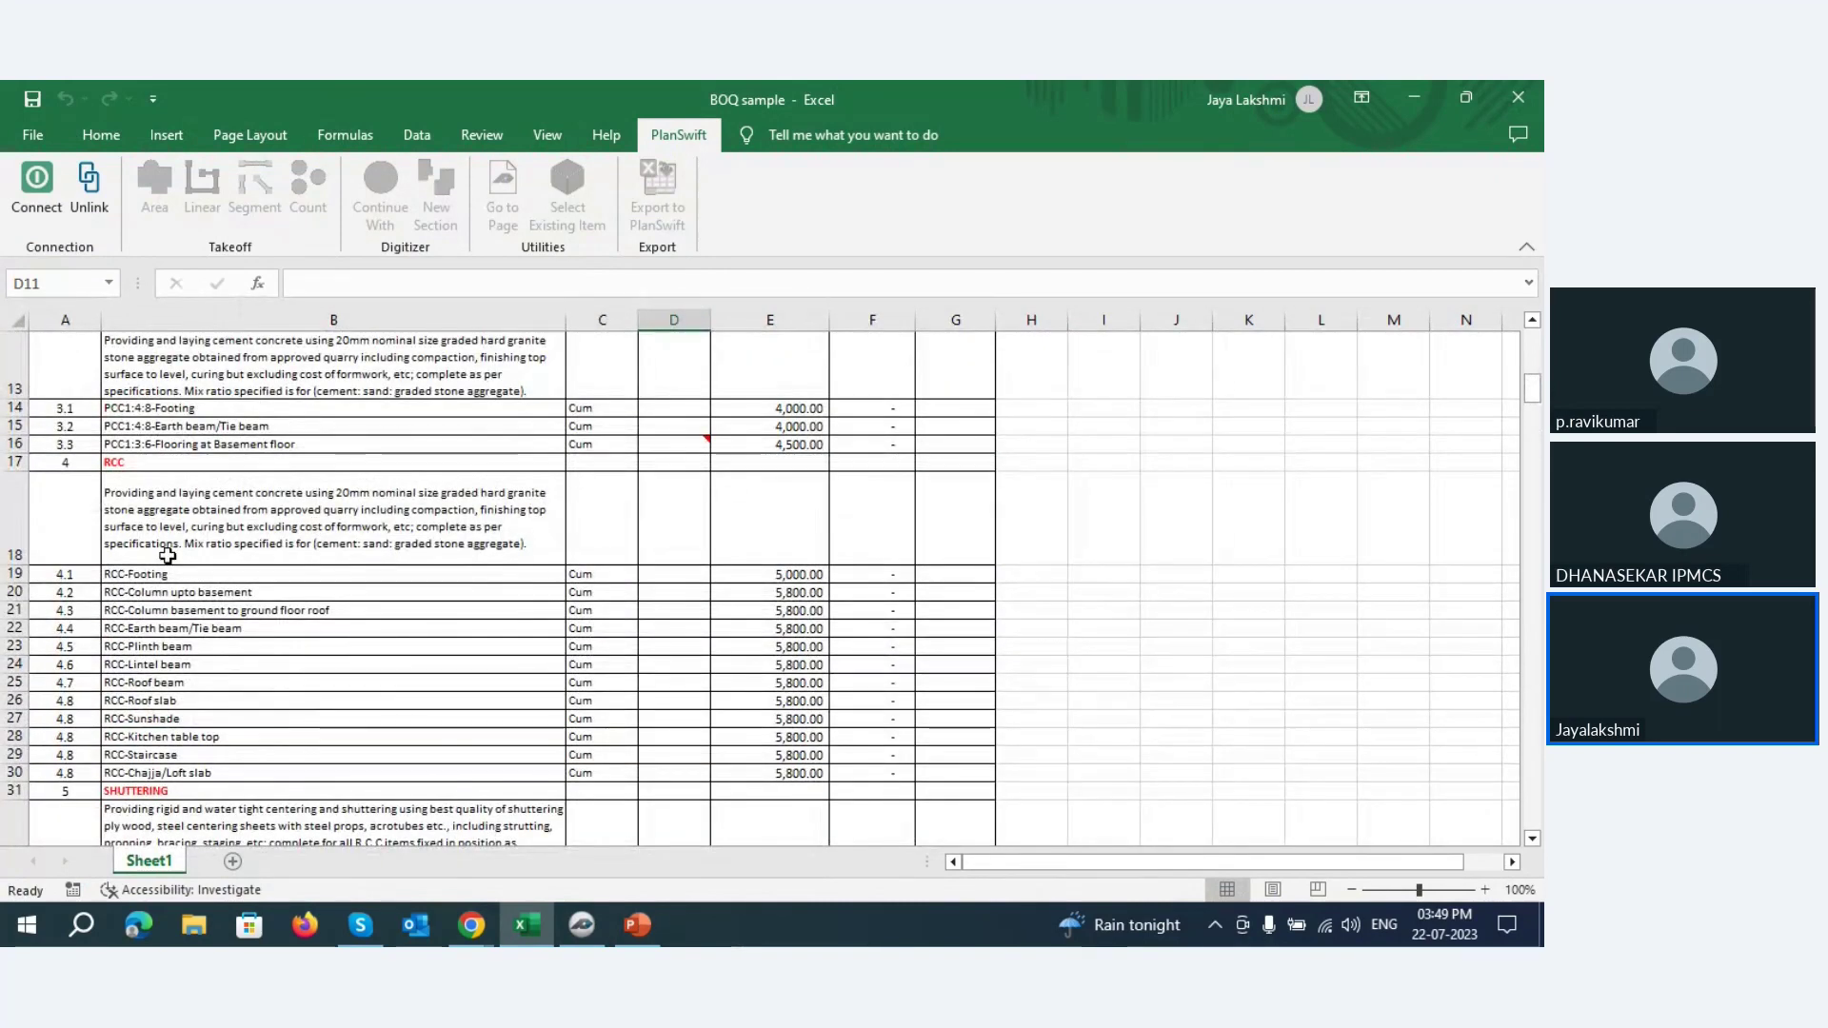
- Switch to PlanSwift, open the 02.4BHK footing page and examine the footings in the center line and footing layout
left_click(584, 920)
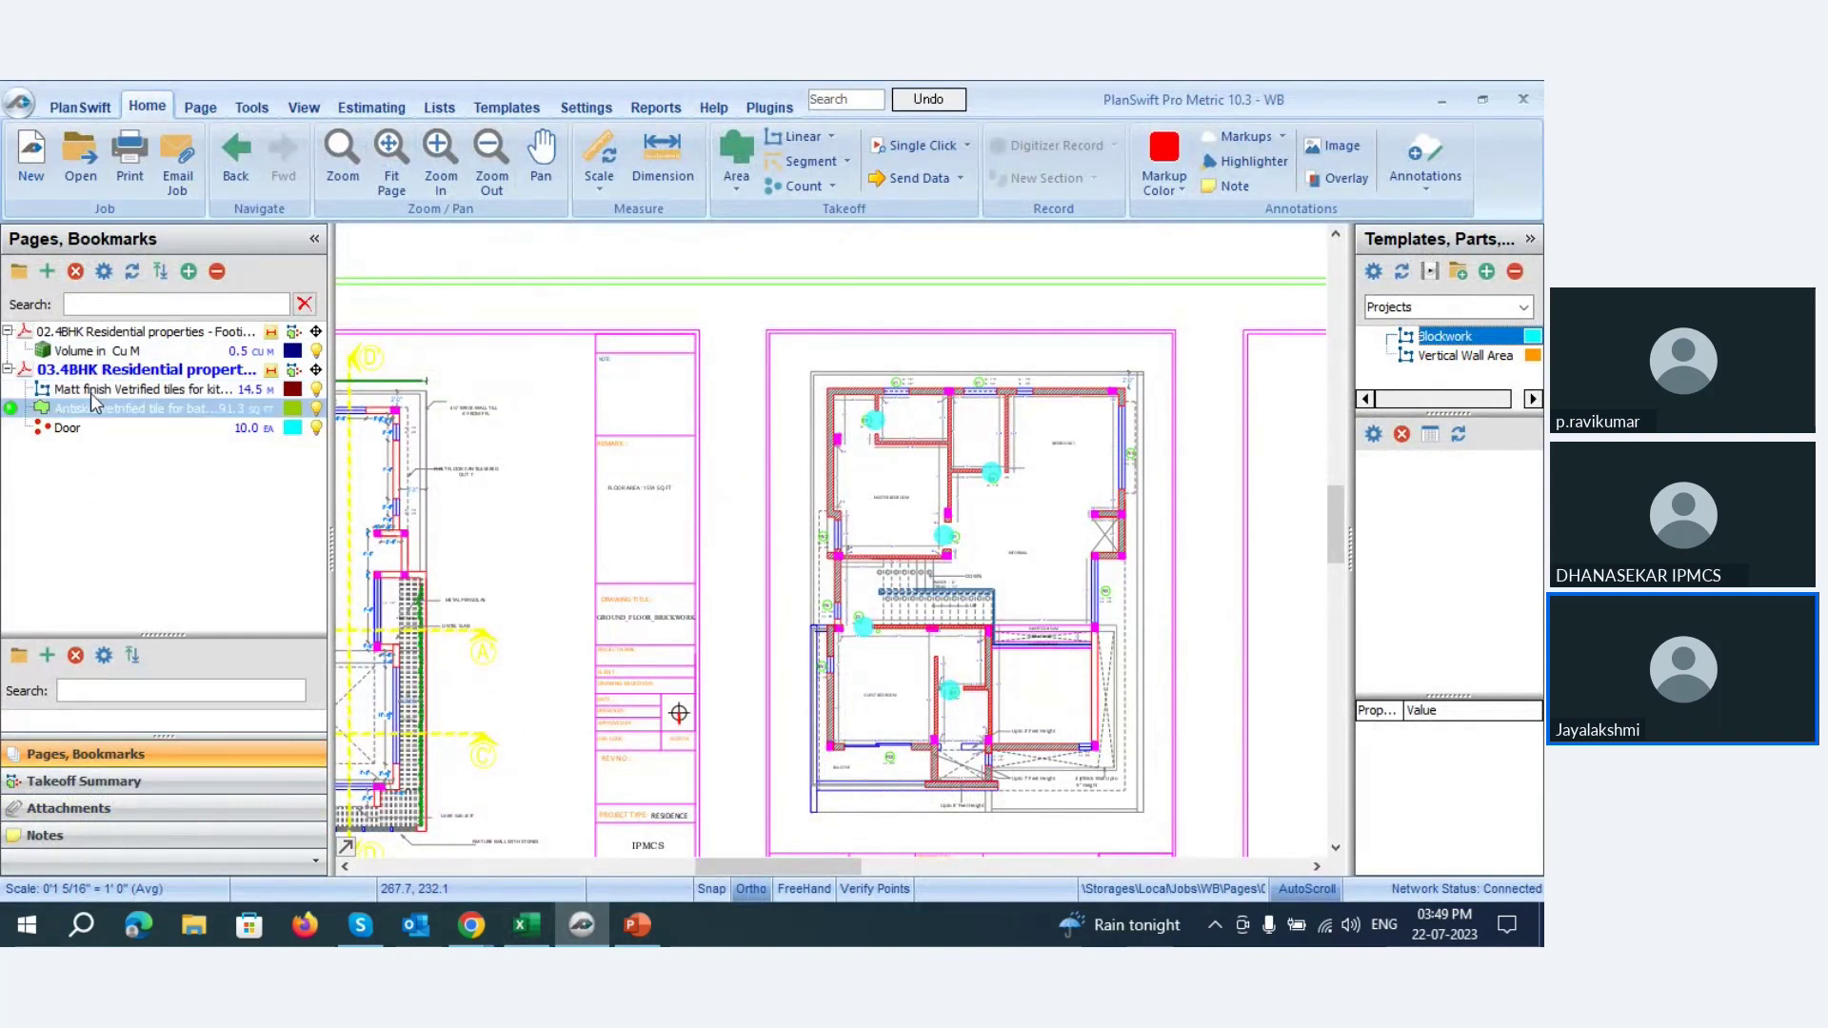
left_click(209, 331)
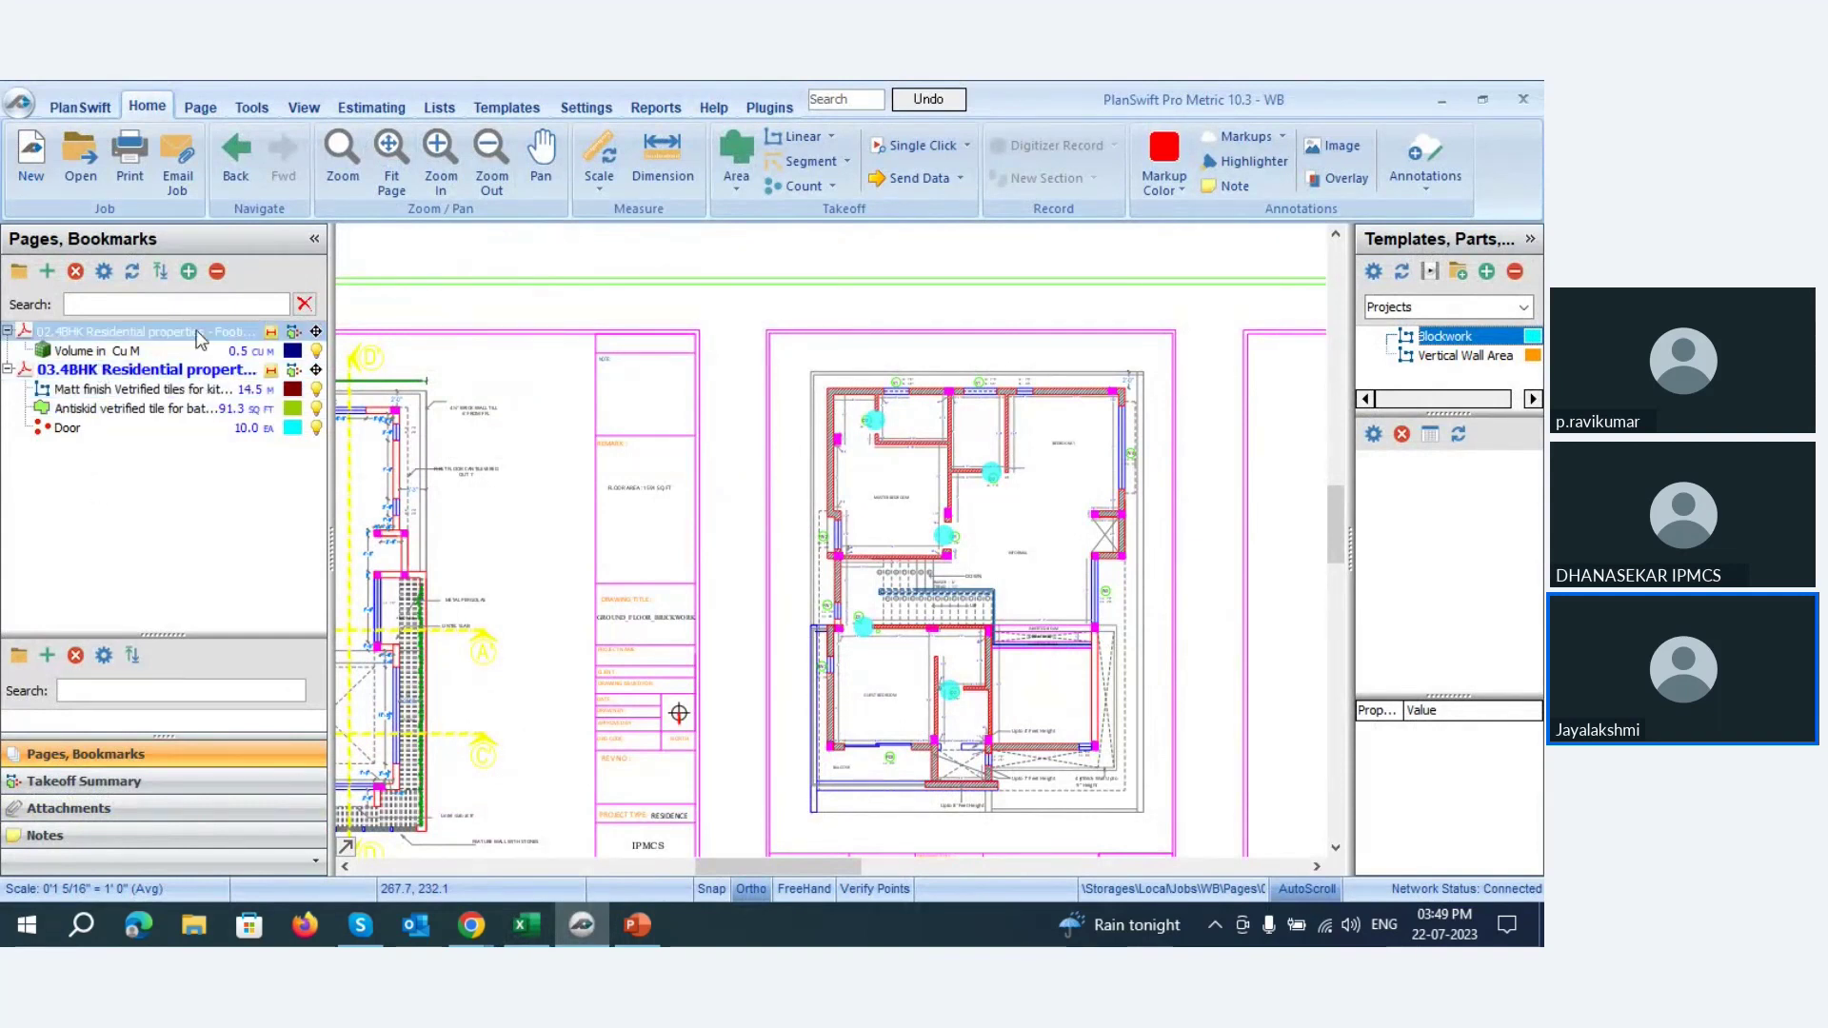
scroll(985, 592, "up", 3)
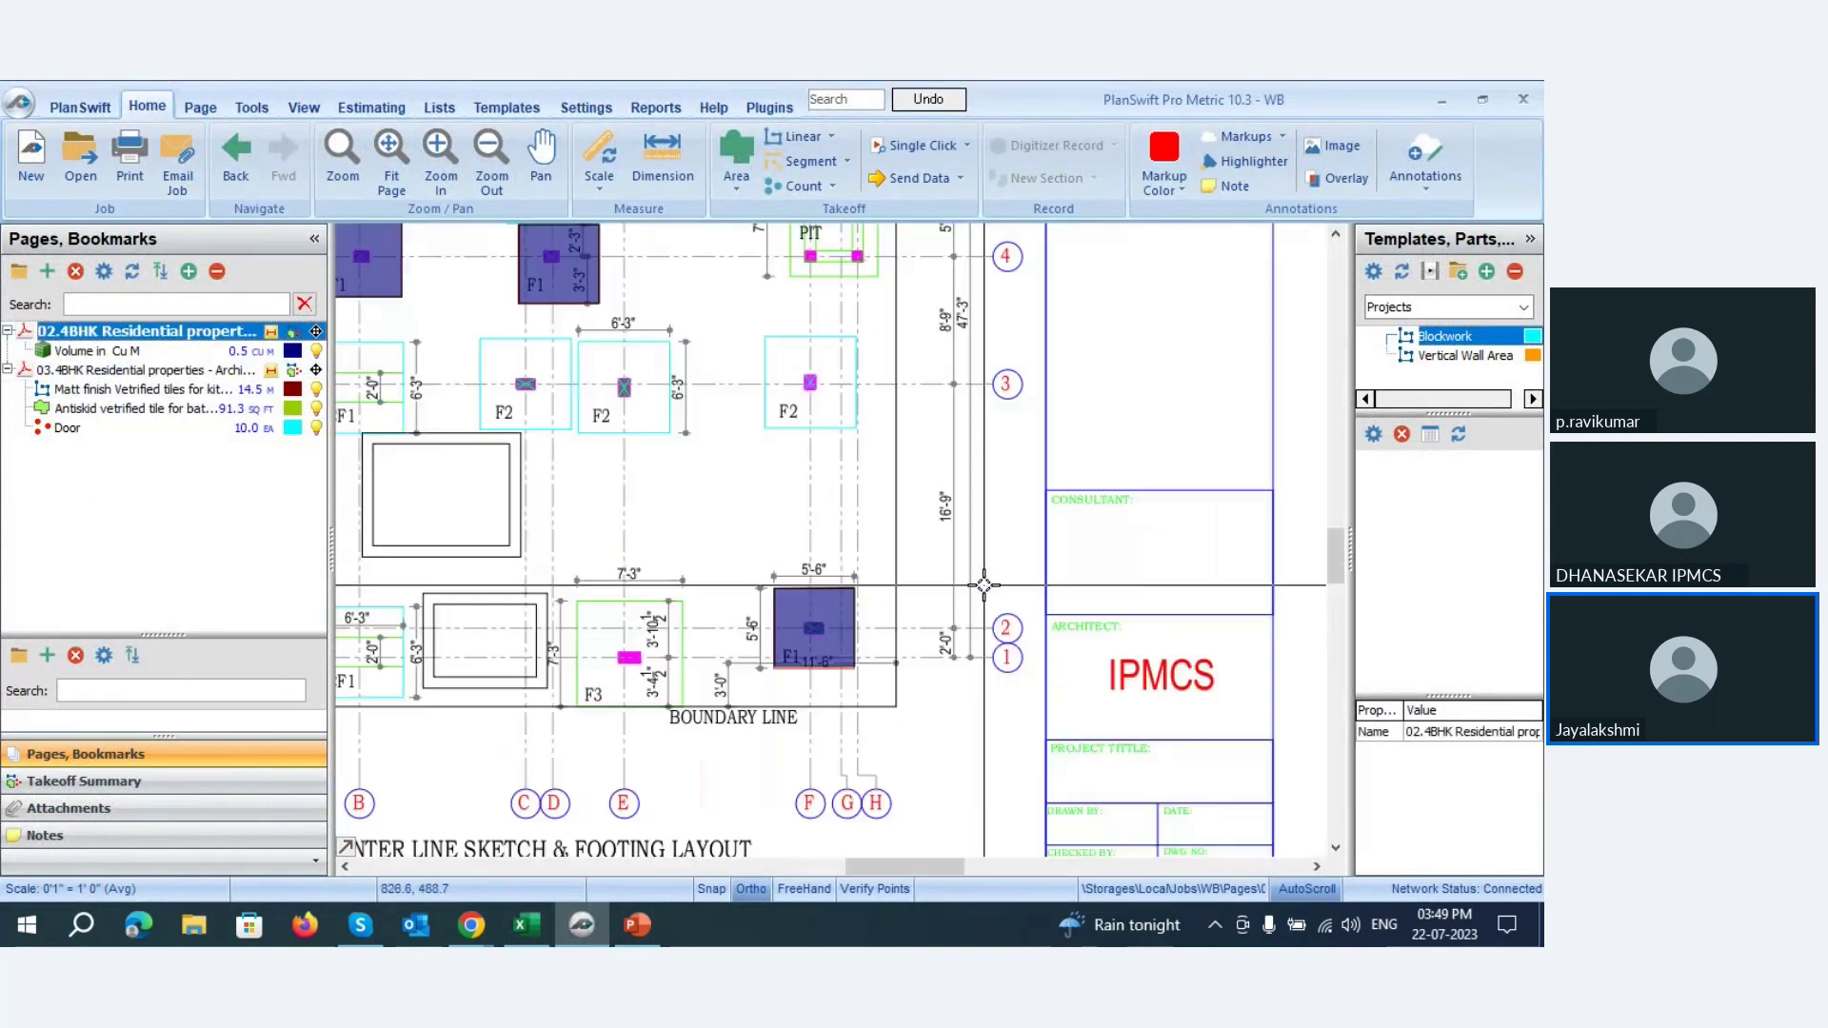
scroll(925, 451, "down", 1)
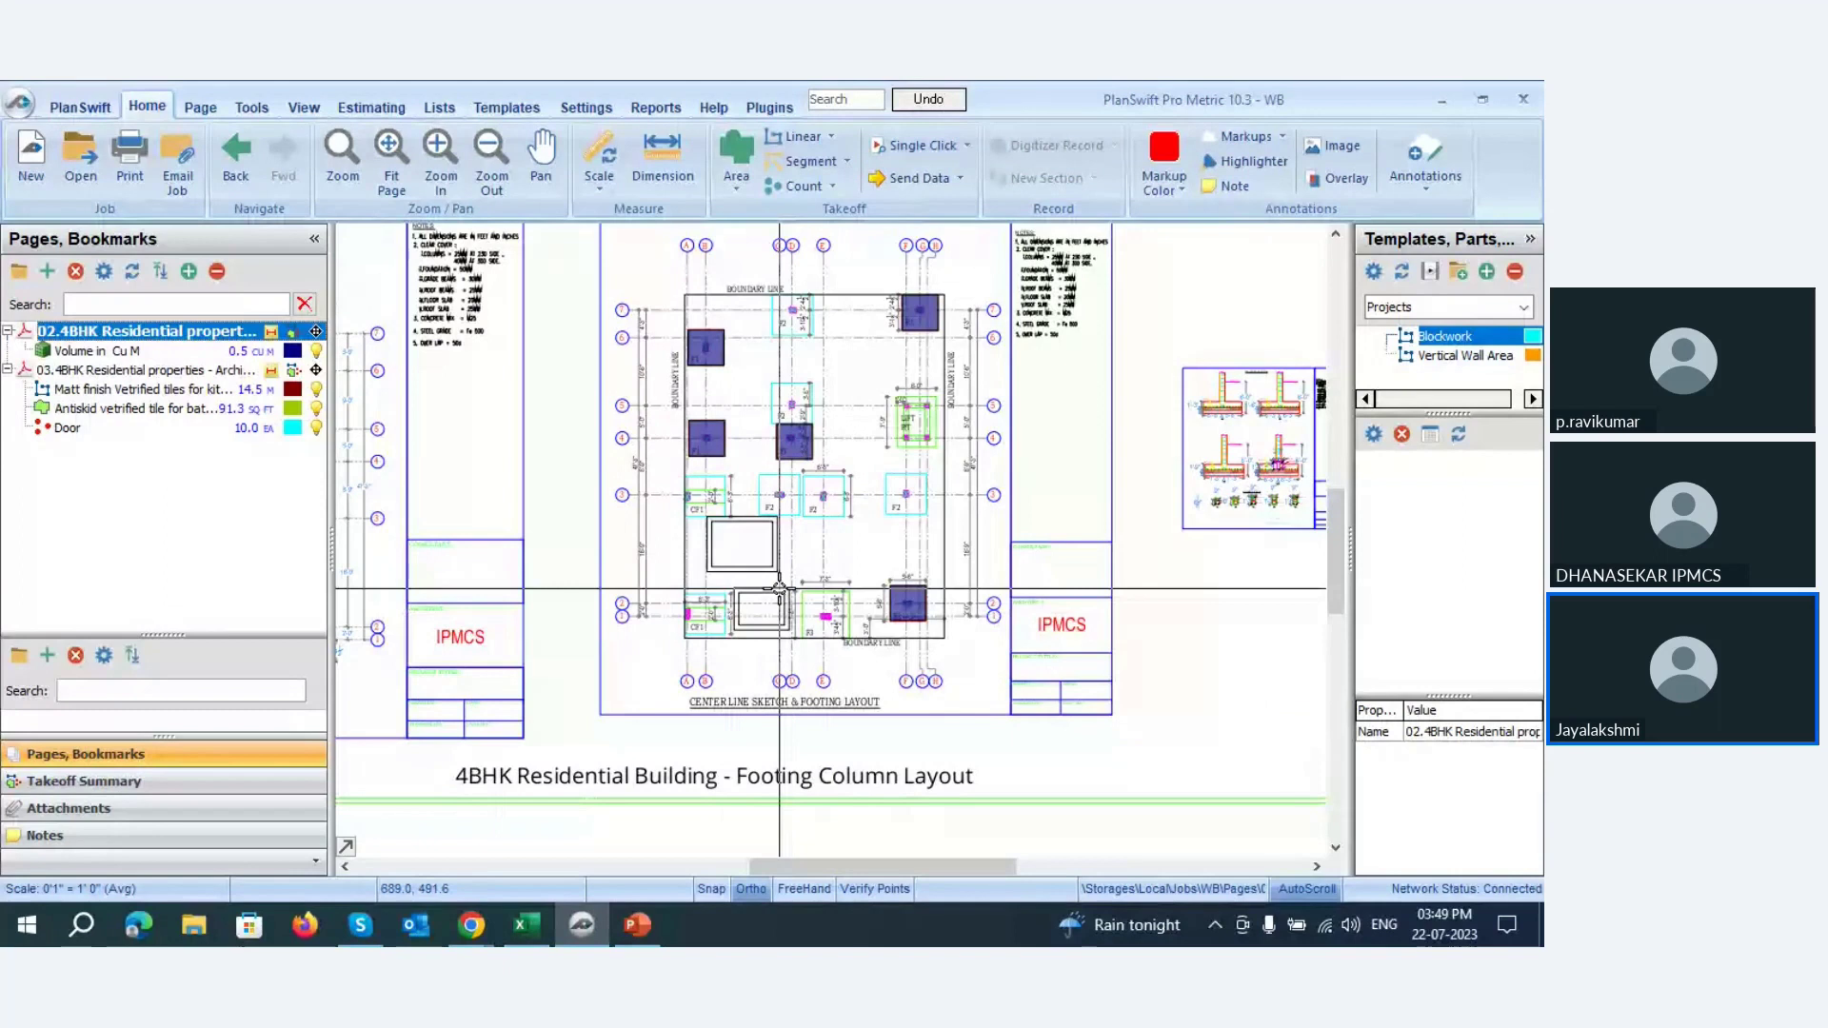
scroll(804, 533, "up", 3)
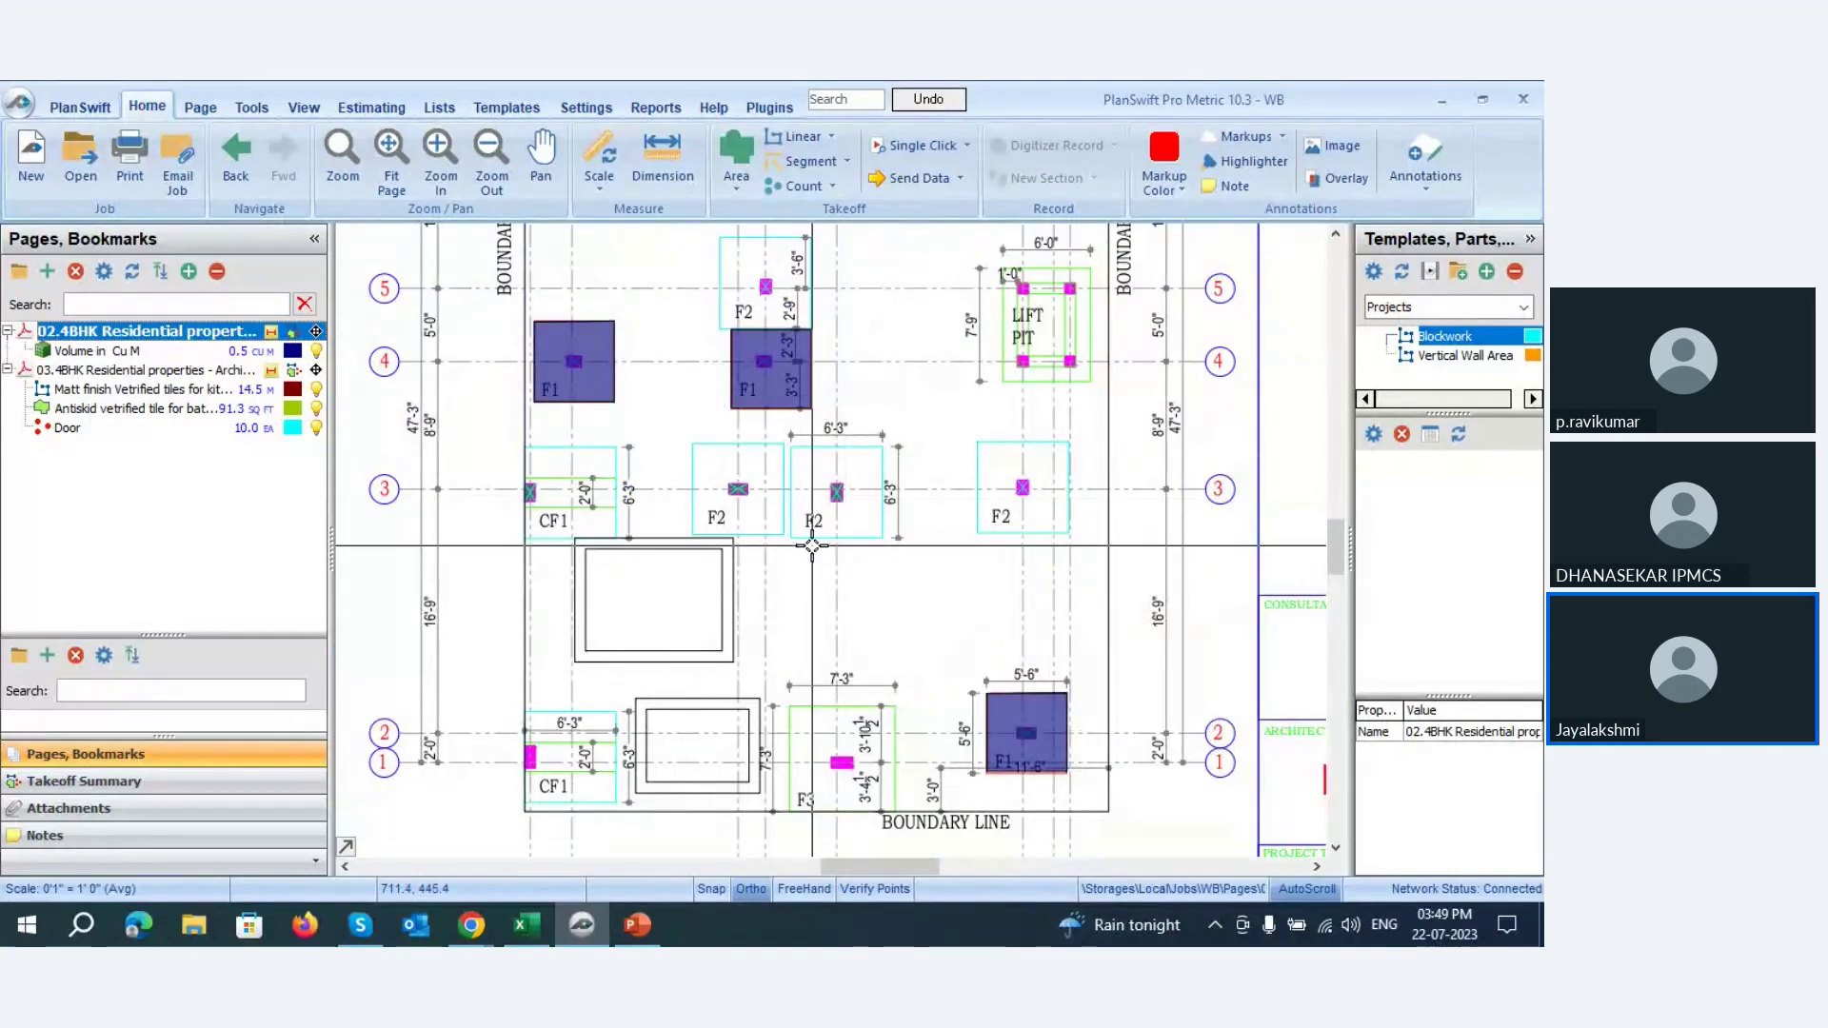
scroll(812, 546, "down", 4)
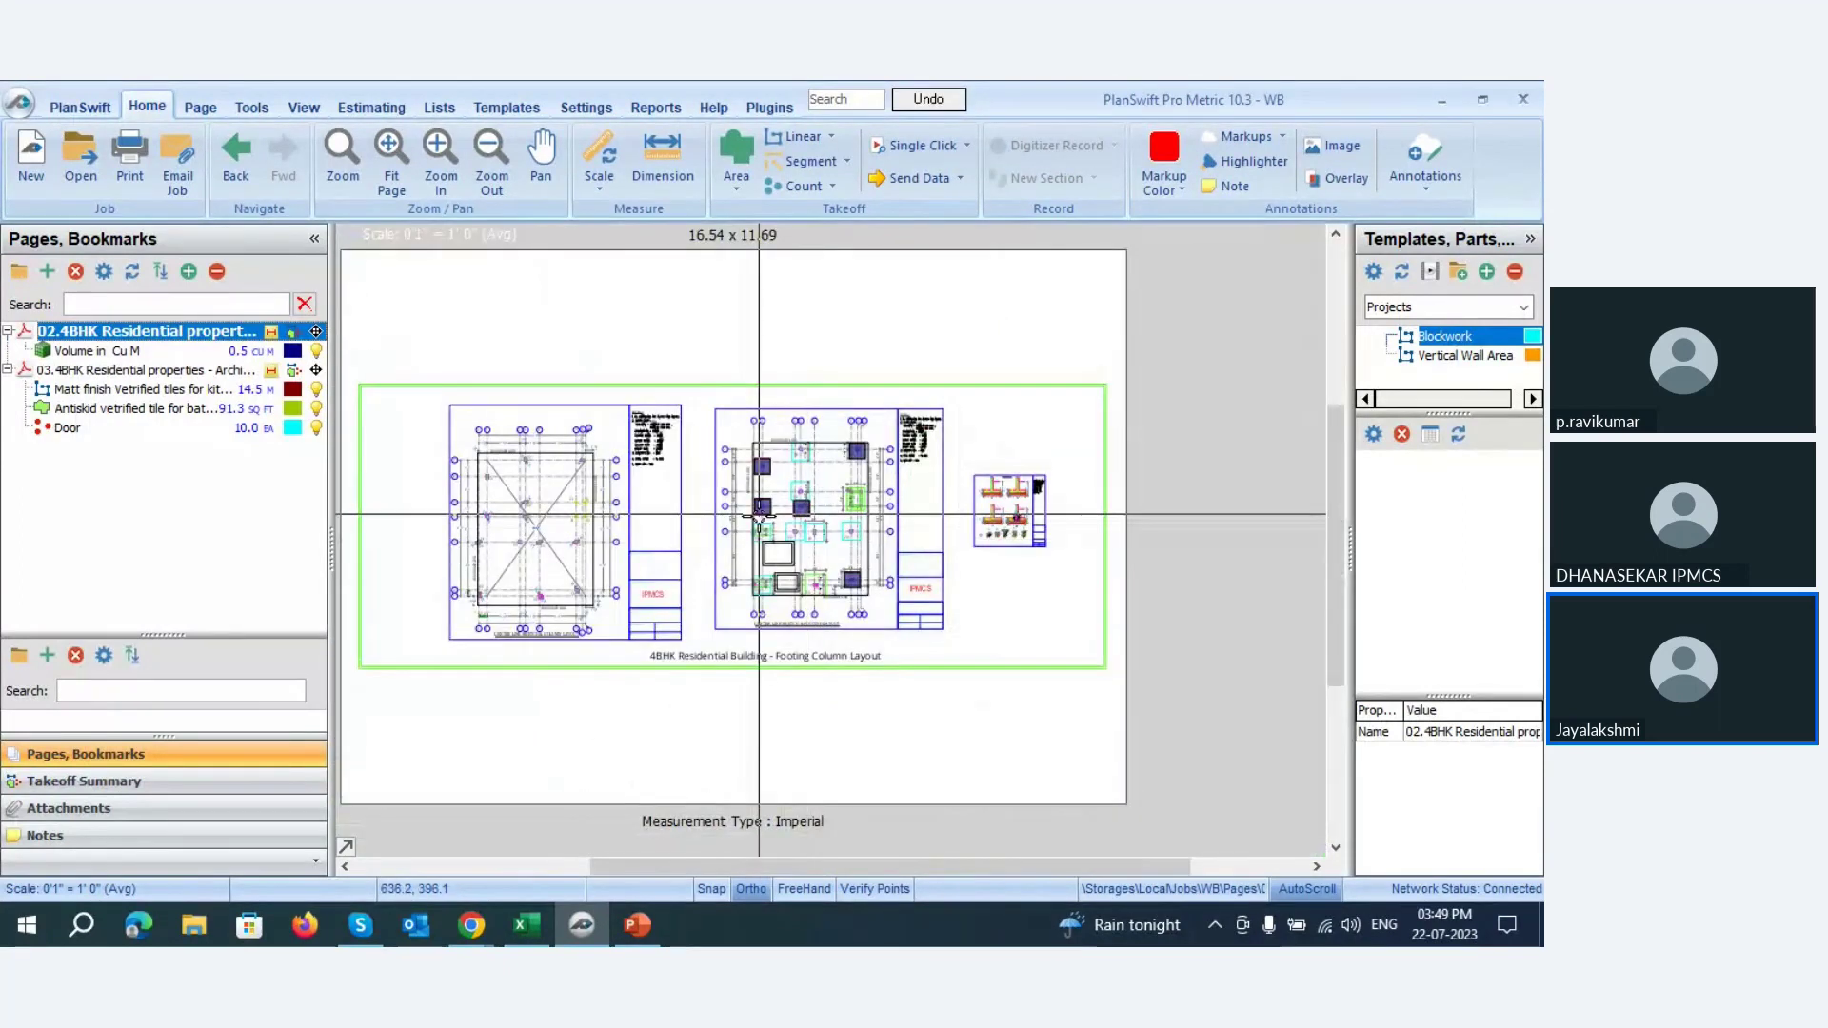
scroll(765, 521, "up", 1)
scroll(764, 521, "up", 2)
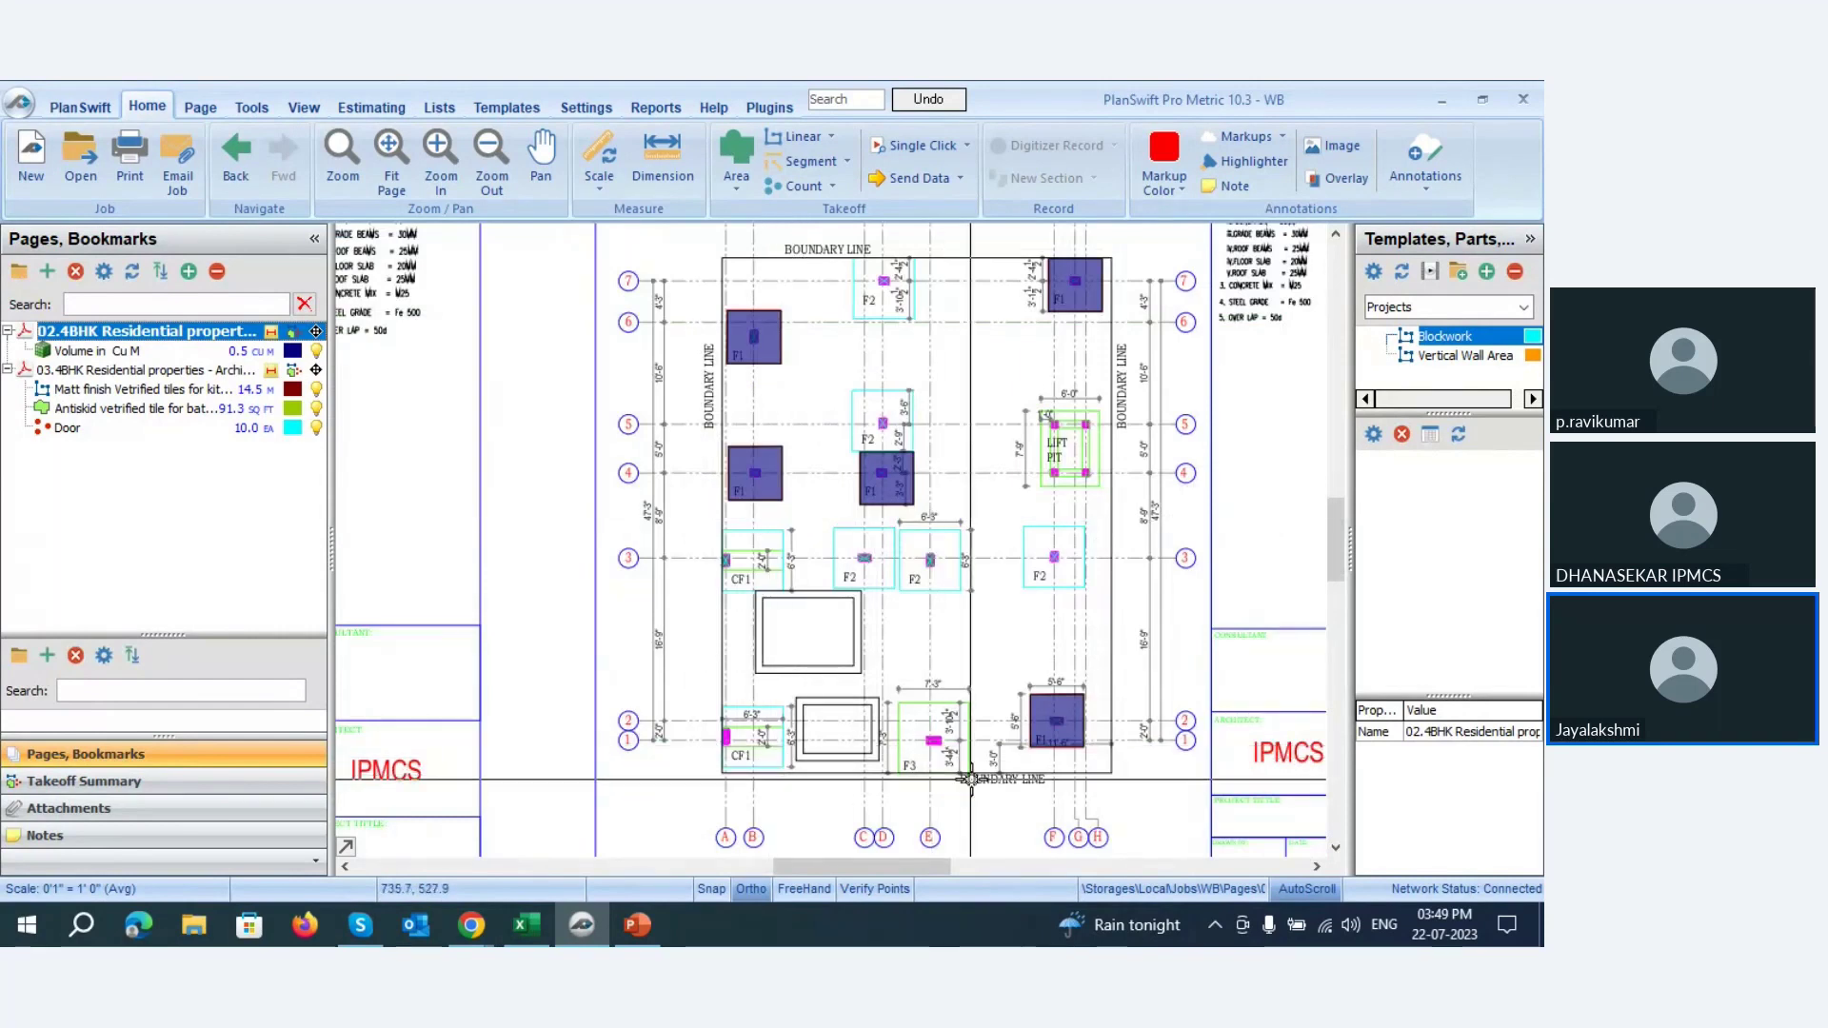
scroll(933, 745, "up", 2)
scroll(895, 485, "down", 1)
scroll(895, 486, "down", 1)
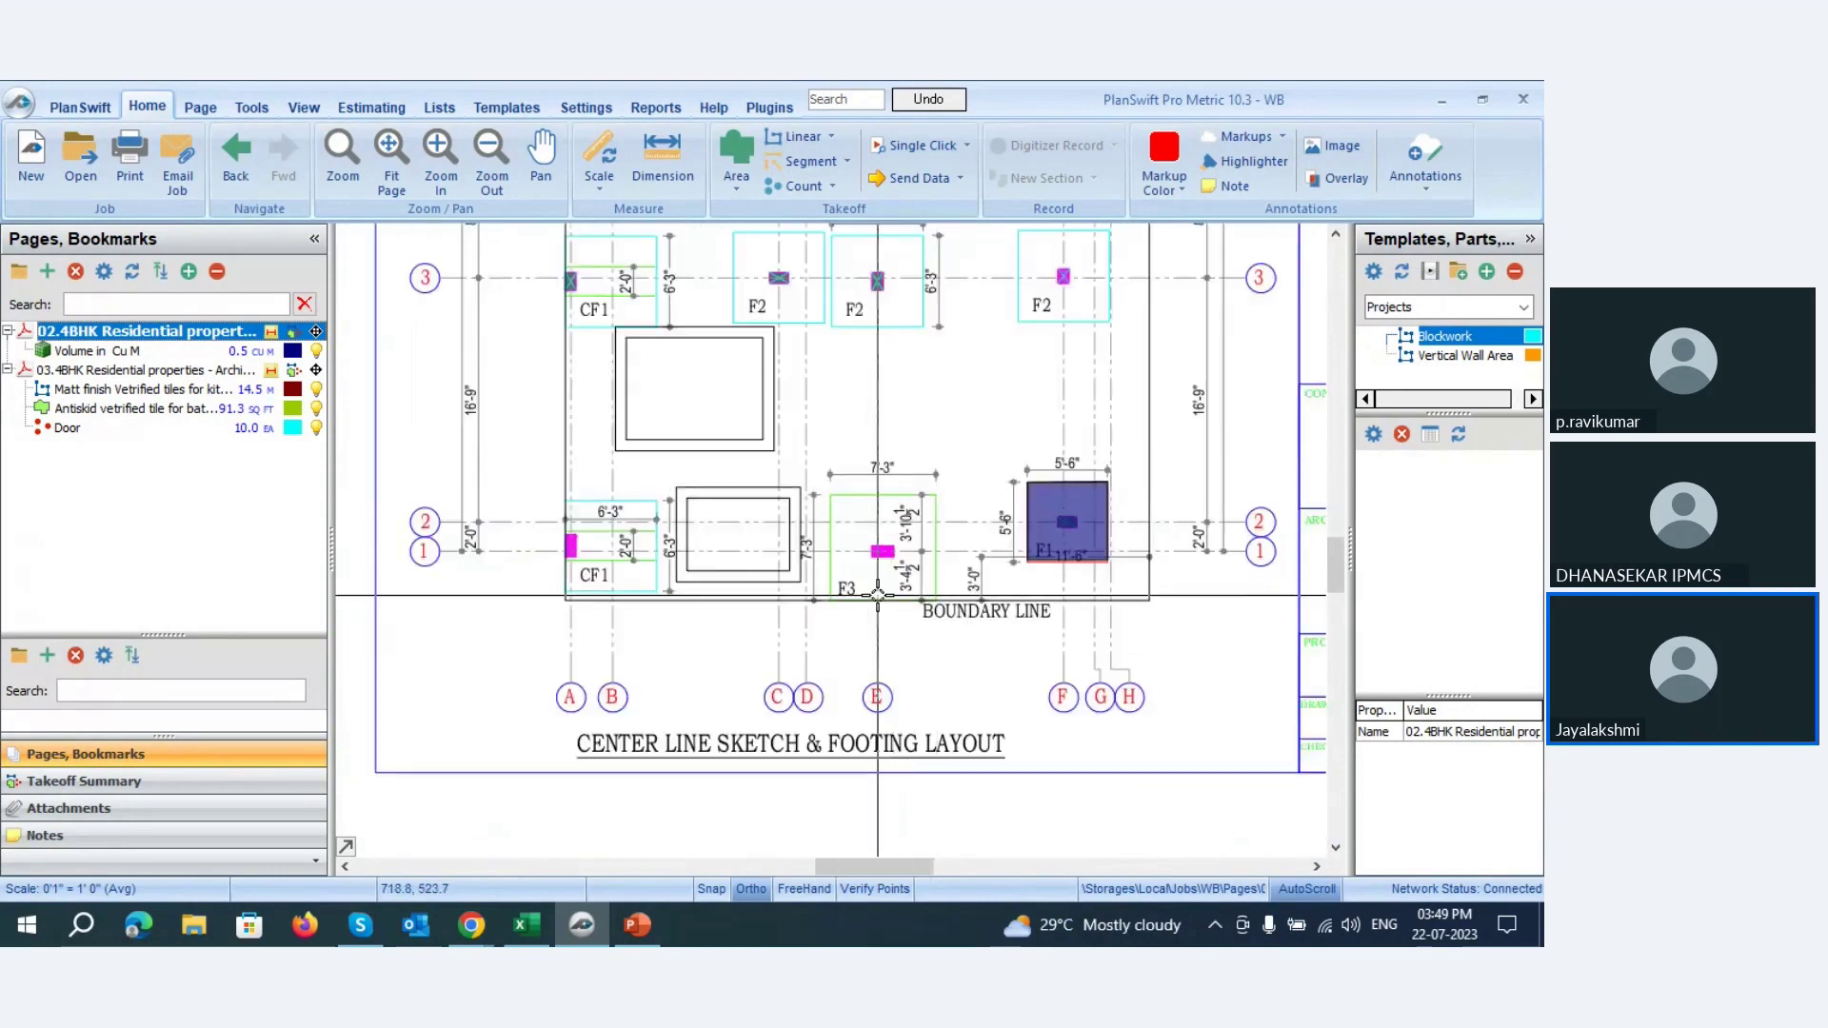
- Switch to the BOQ sample in Excel, select RCC-Footing quantity cell D19 and connect the workbook to PlanSwift
left_click(526, 925)
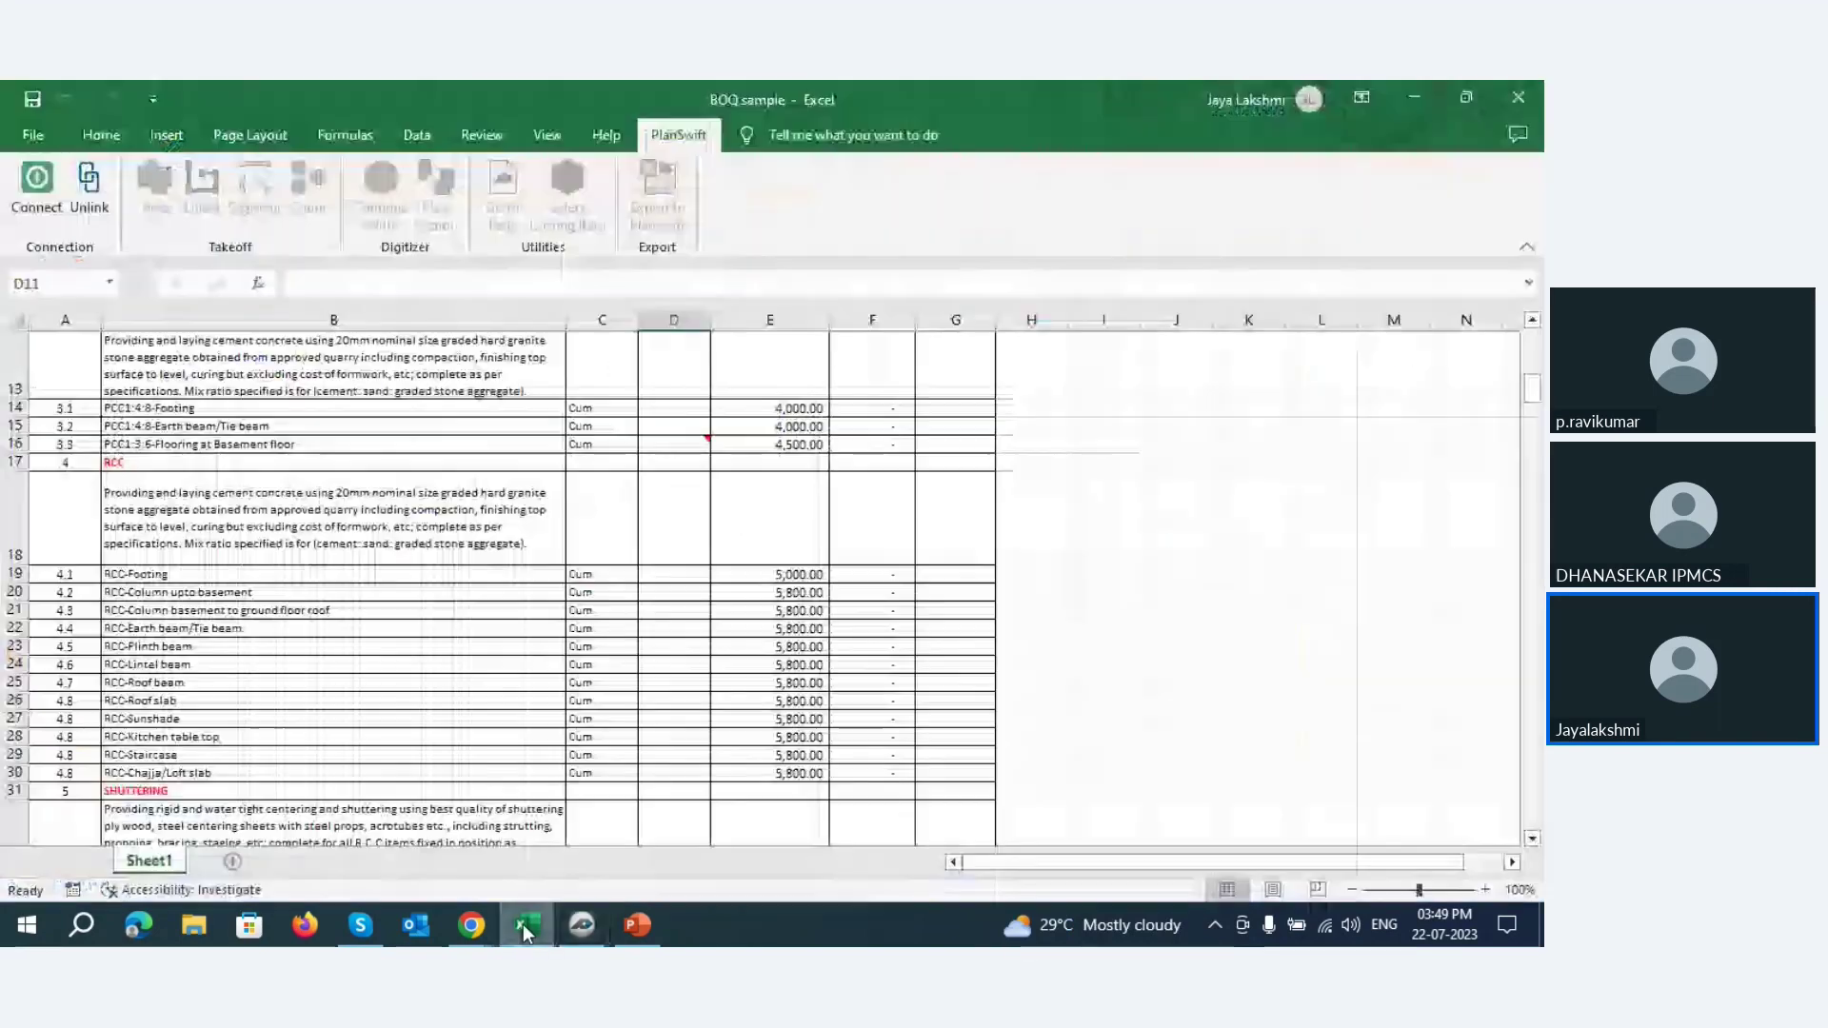
left_click(682, 576)
right_click(682, 577)
key("Escape")
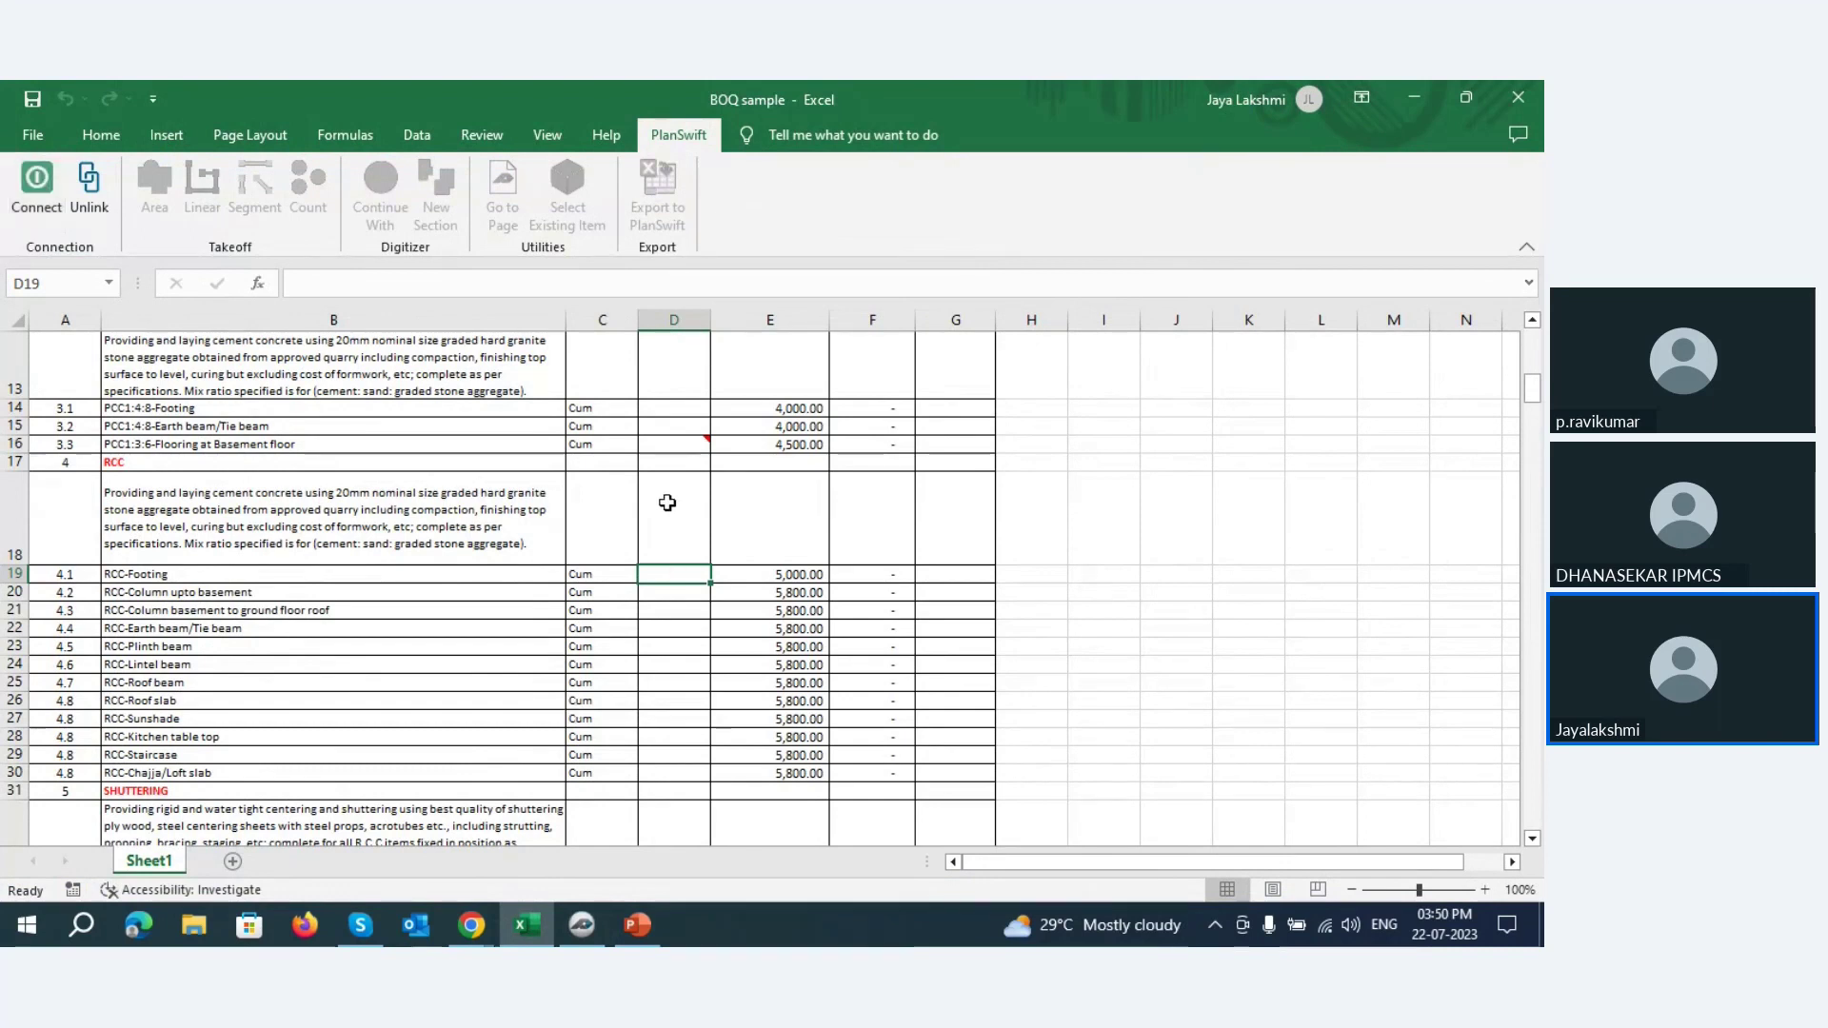
right_click(655, 578)
mouse_move(752, 372)
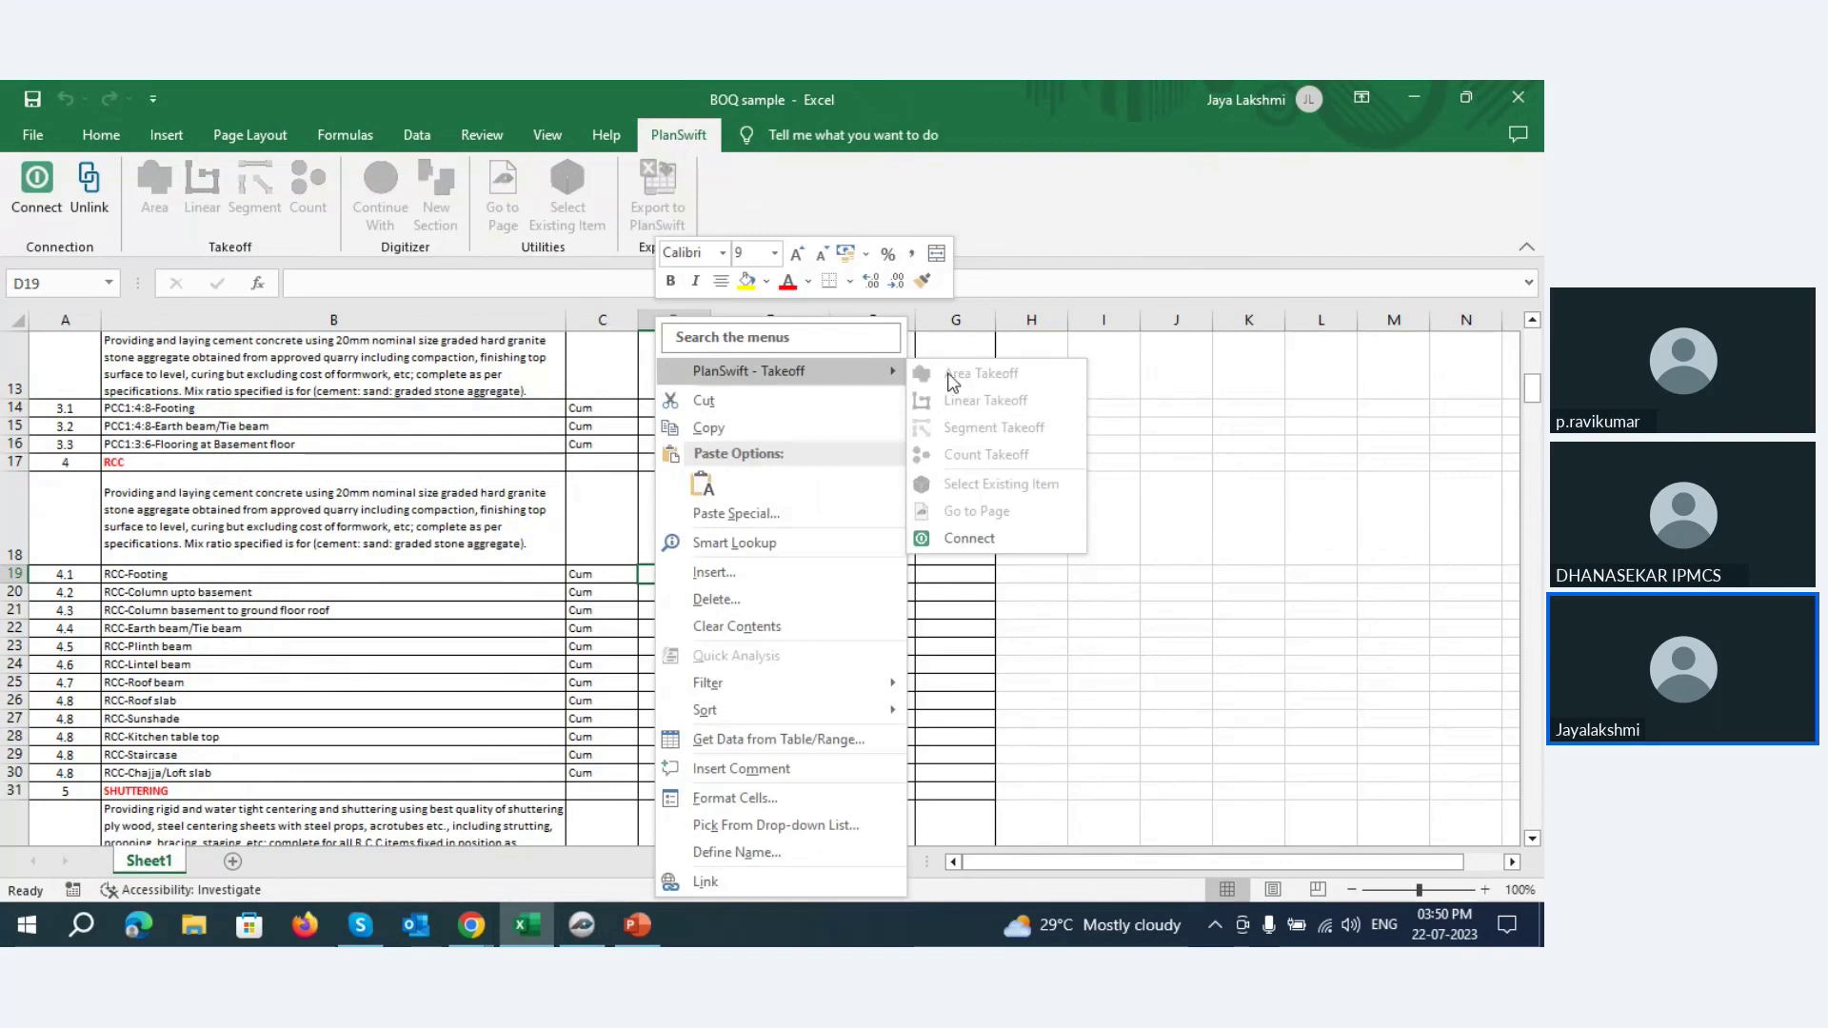
left_click(955, 536)
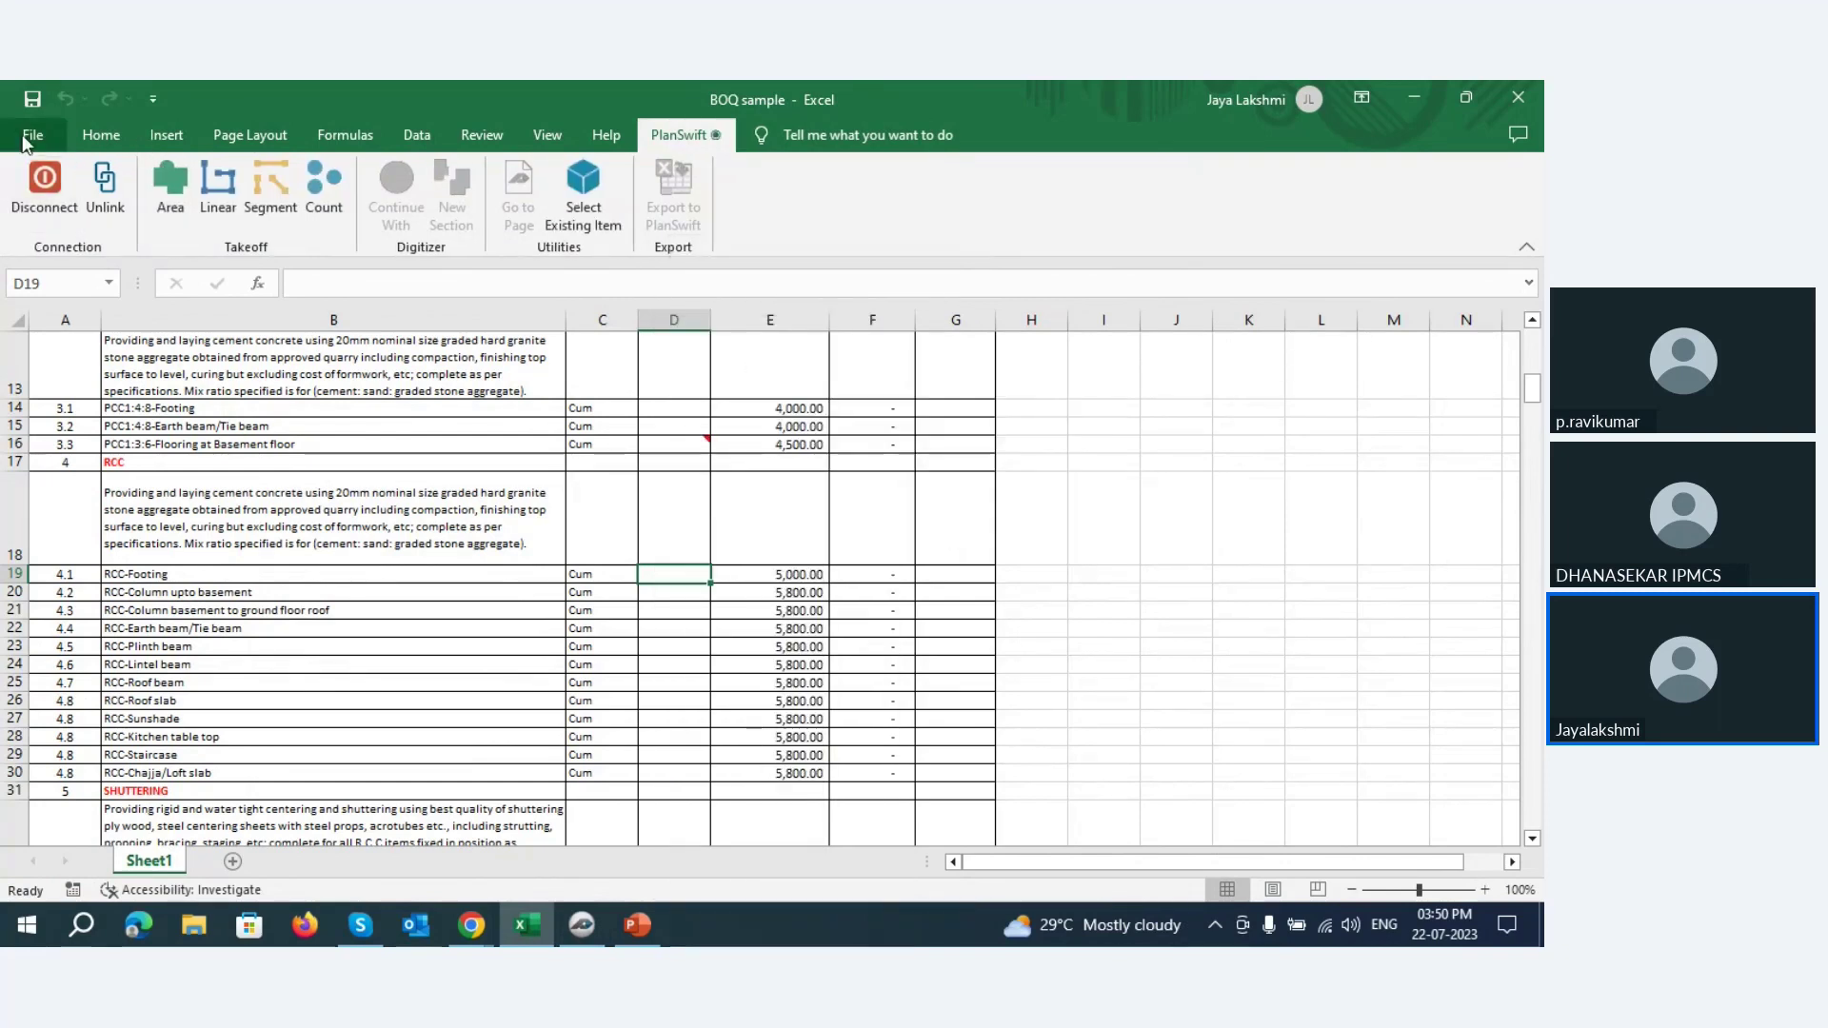
- Start an area takoff from cell D19 for RCC-Footing and name the new area CF2
left_click(677, 604)
left_click(668, 575)
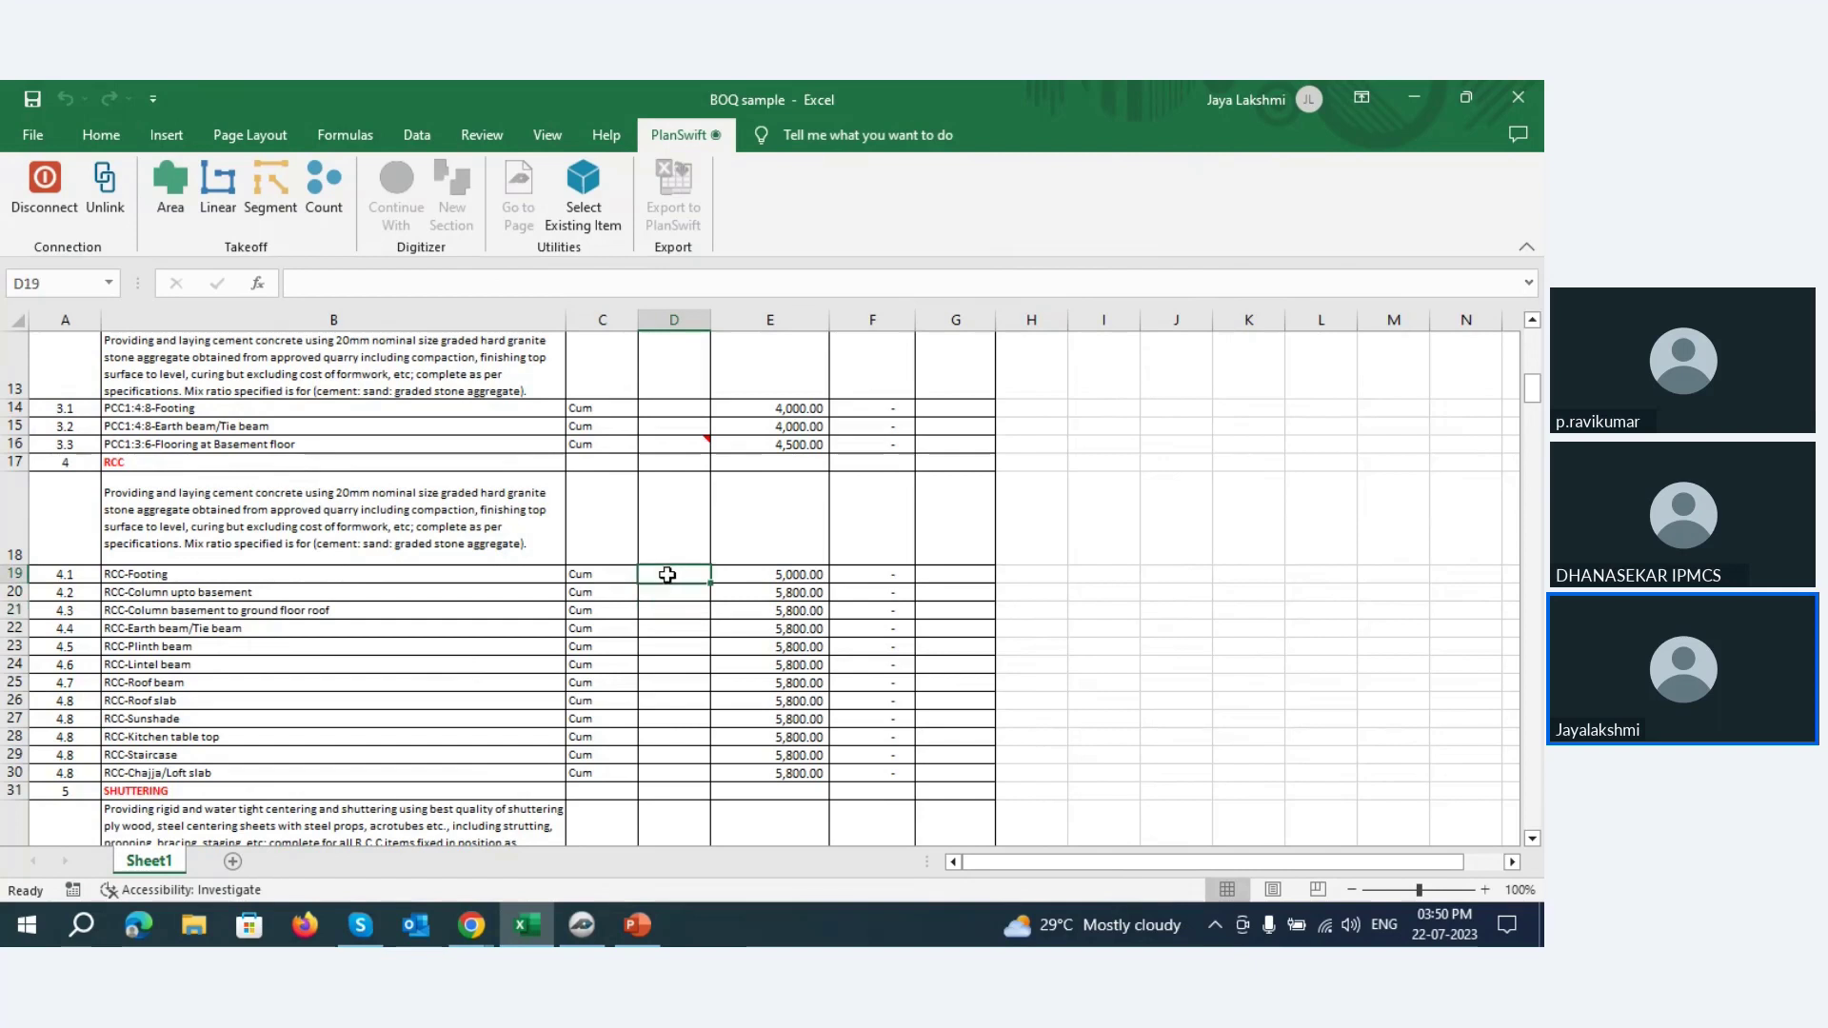
right_click(667, 575)
mouse_move(740, 380)
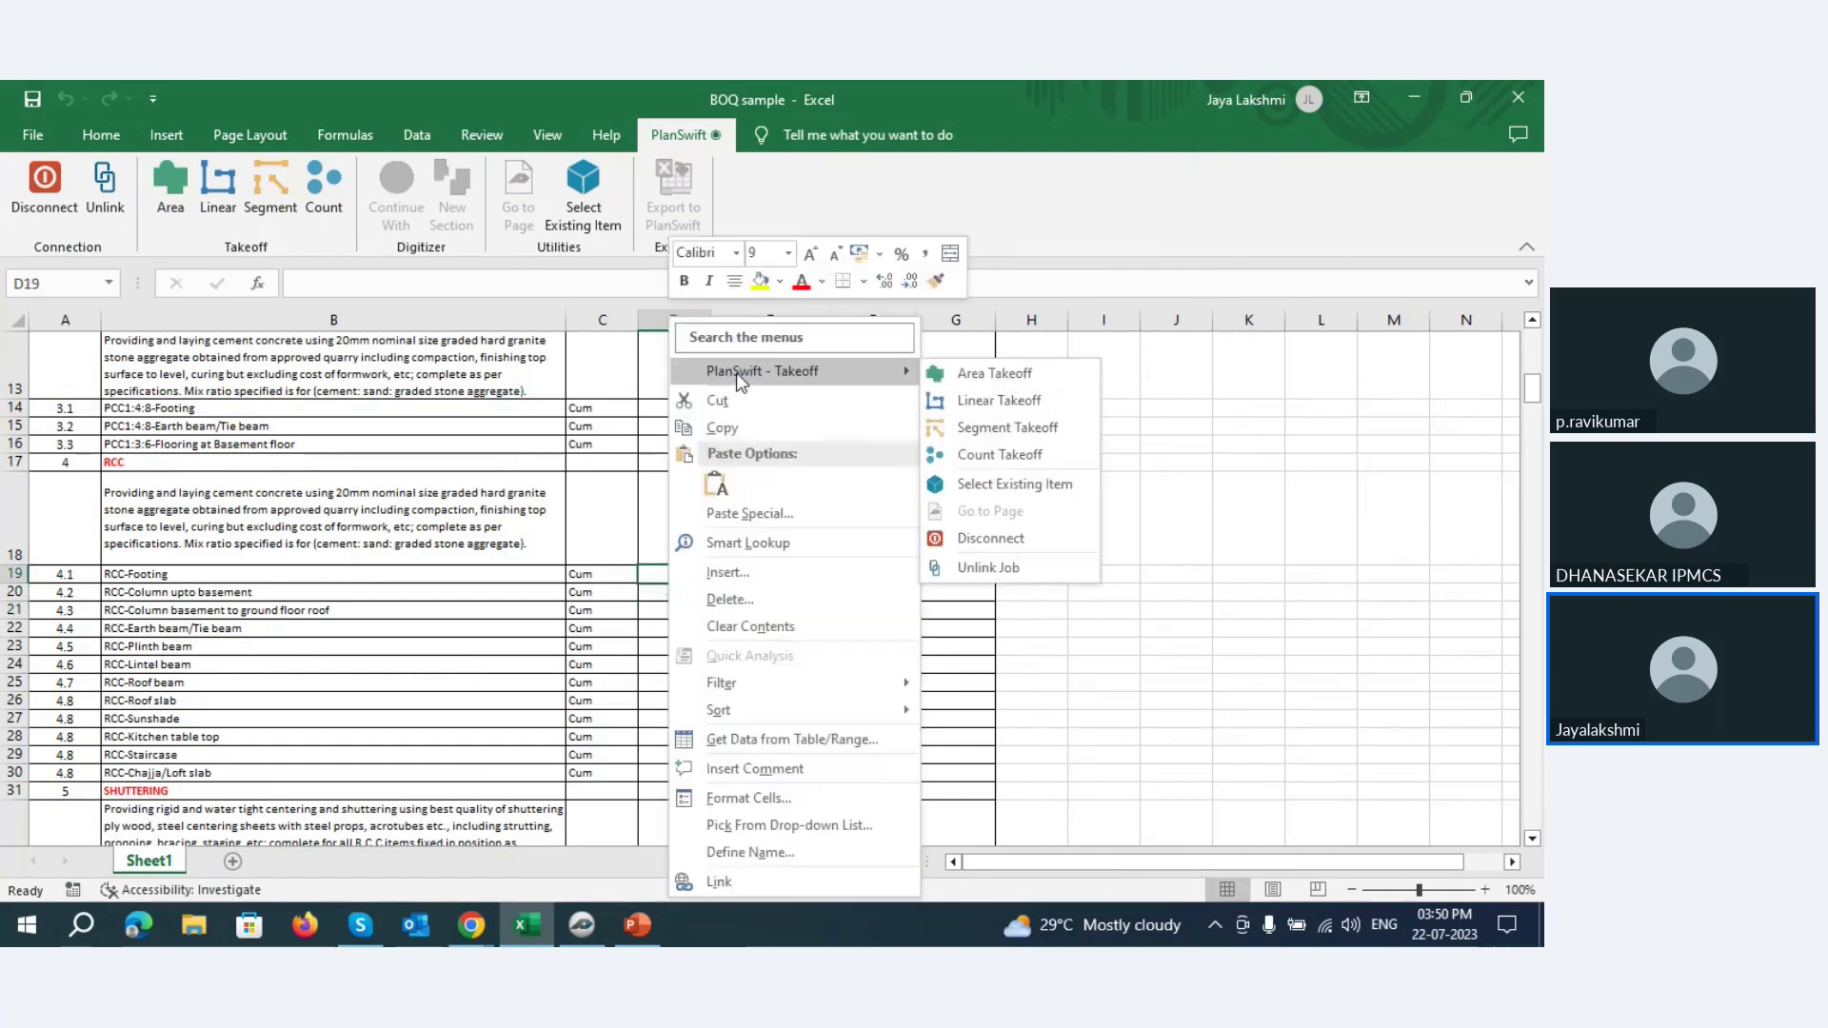
left_click(973, 384)
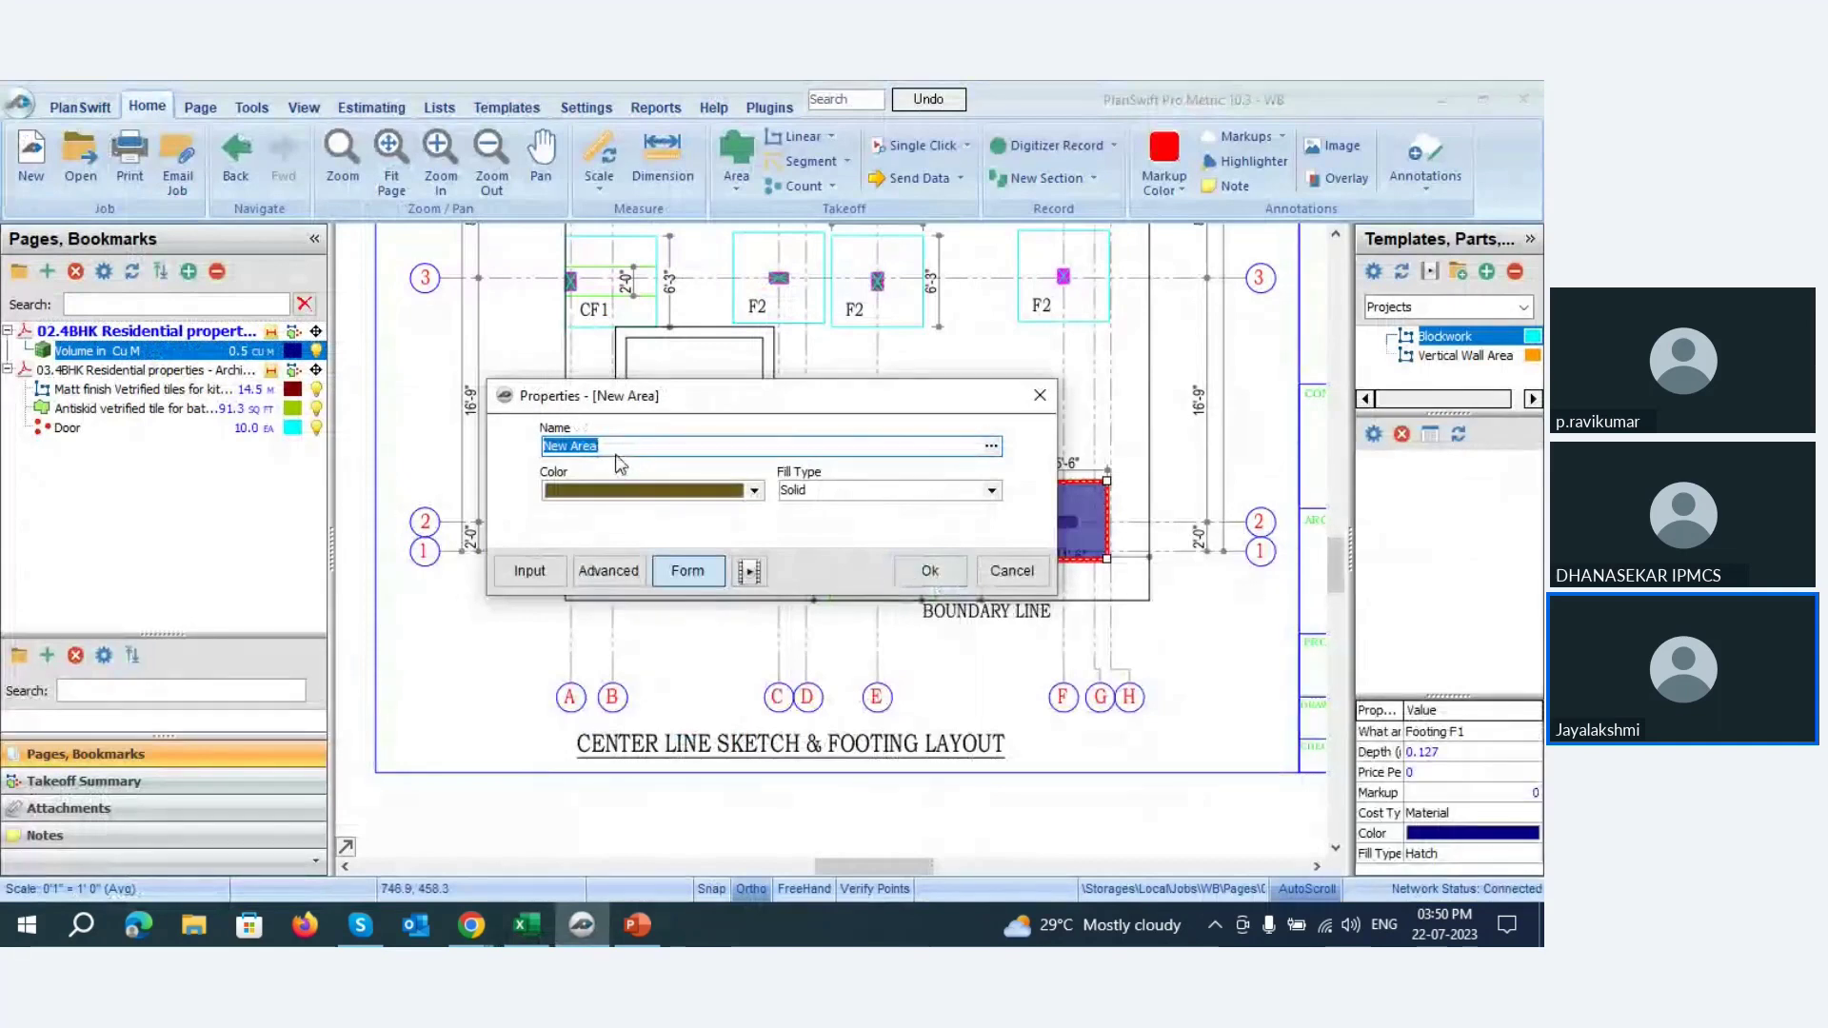
type("CF2")
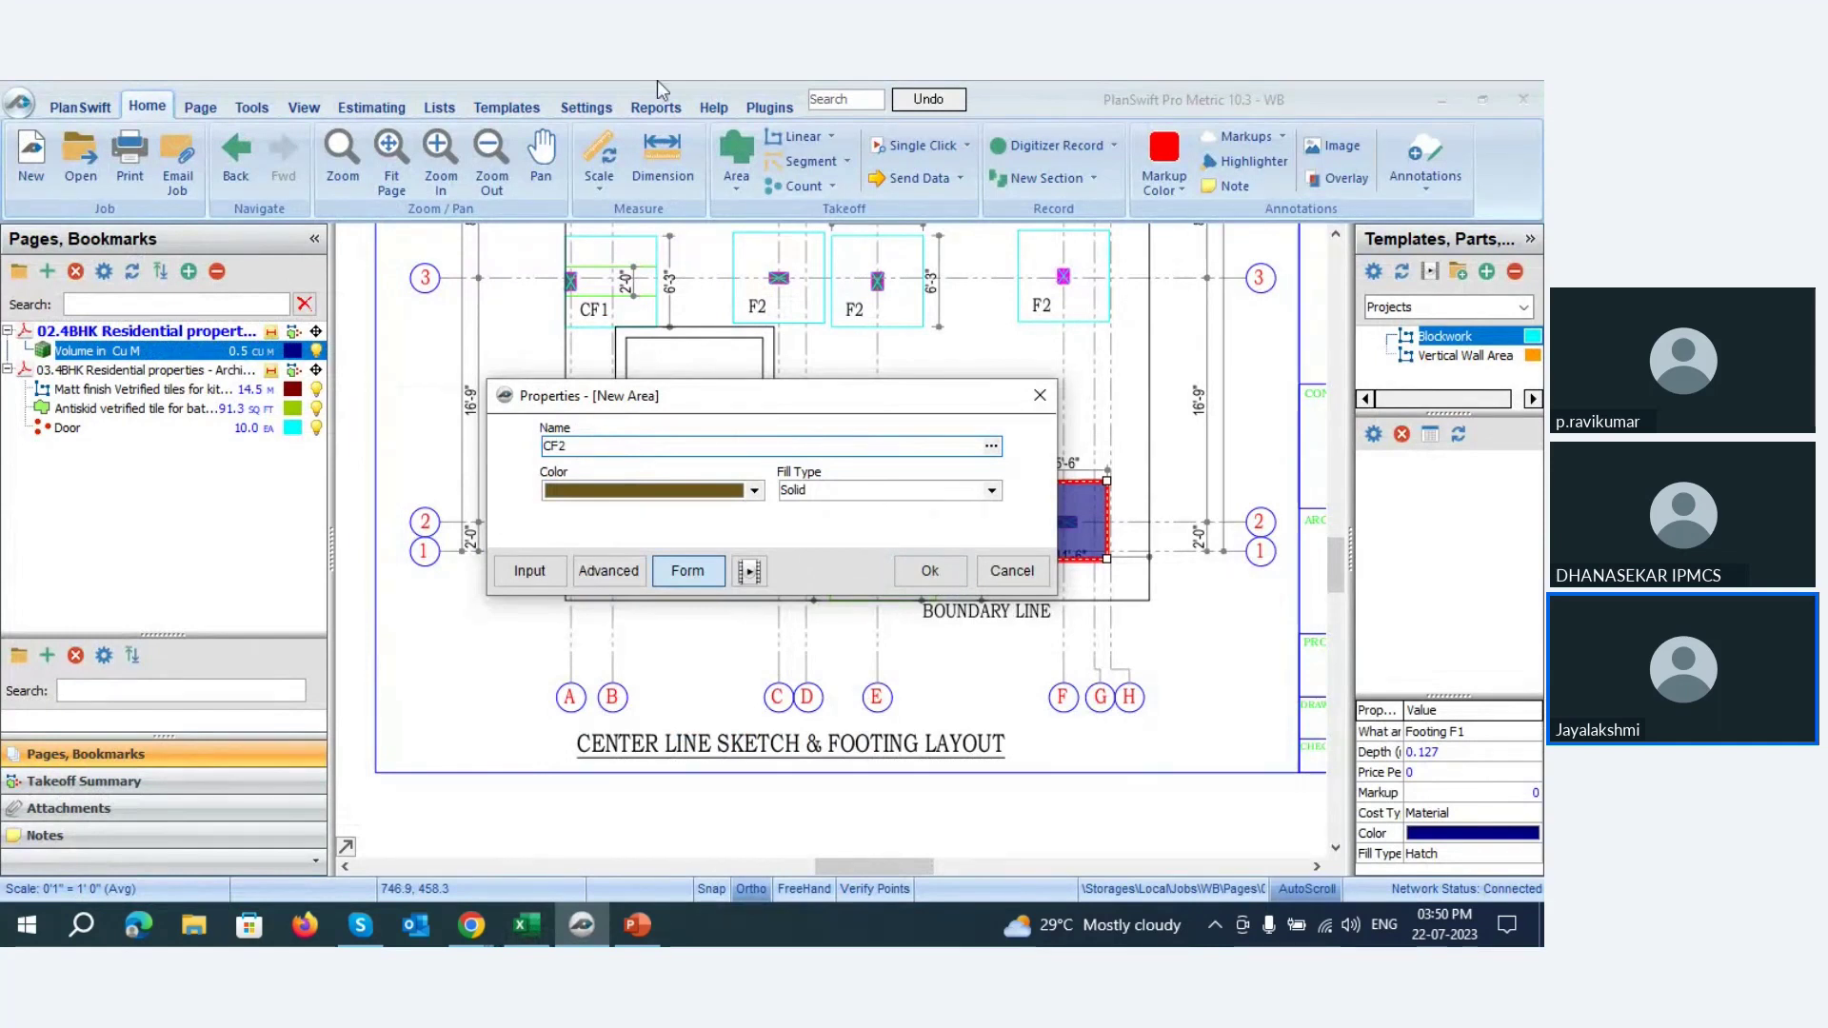
left_click(930, 571)
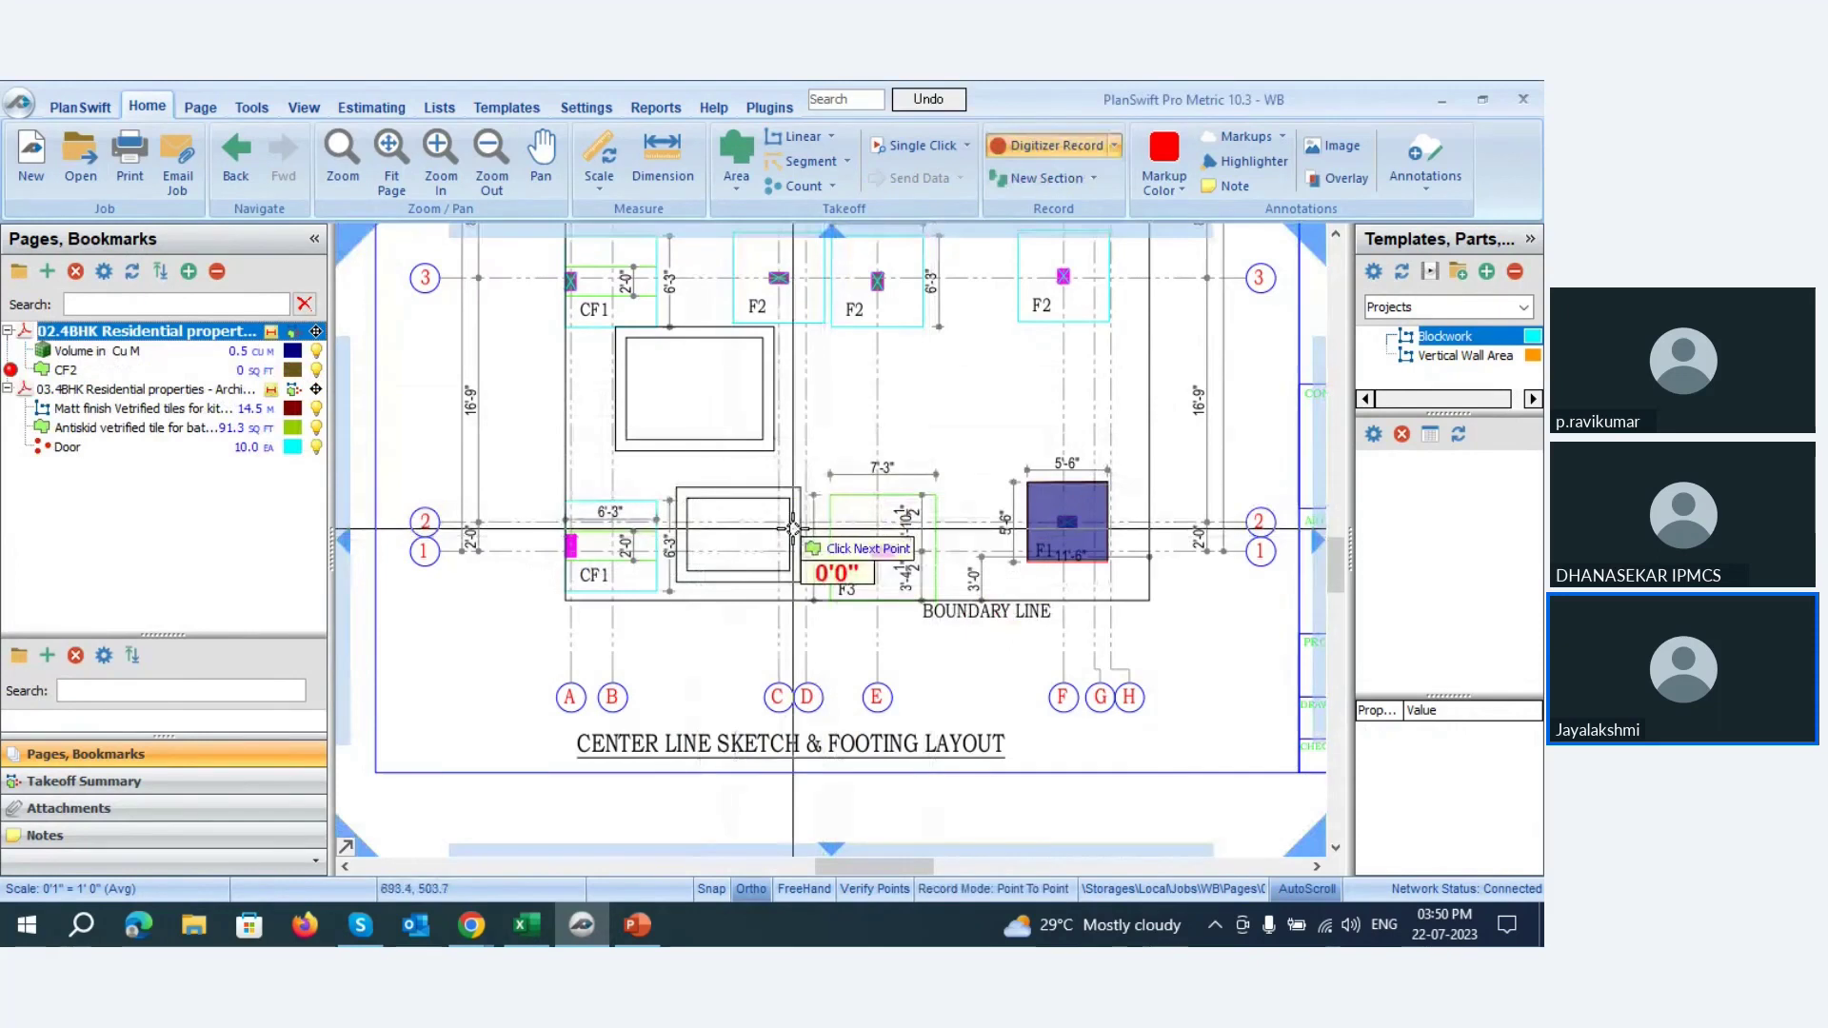
- Trace the CF1 footing at grids 1-2 near grid A as an area of about 6'3" by 6'3"
scroll(571, 552, "up", 5)
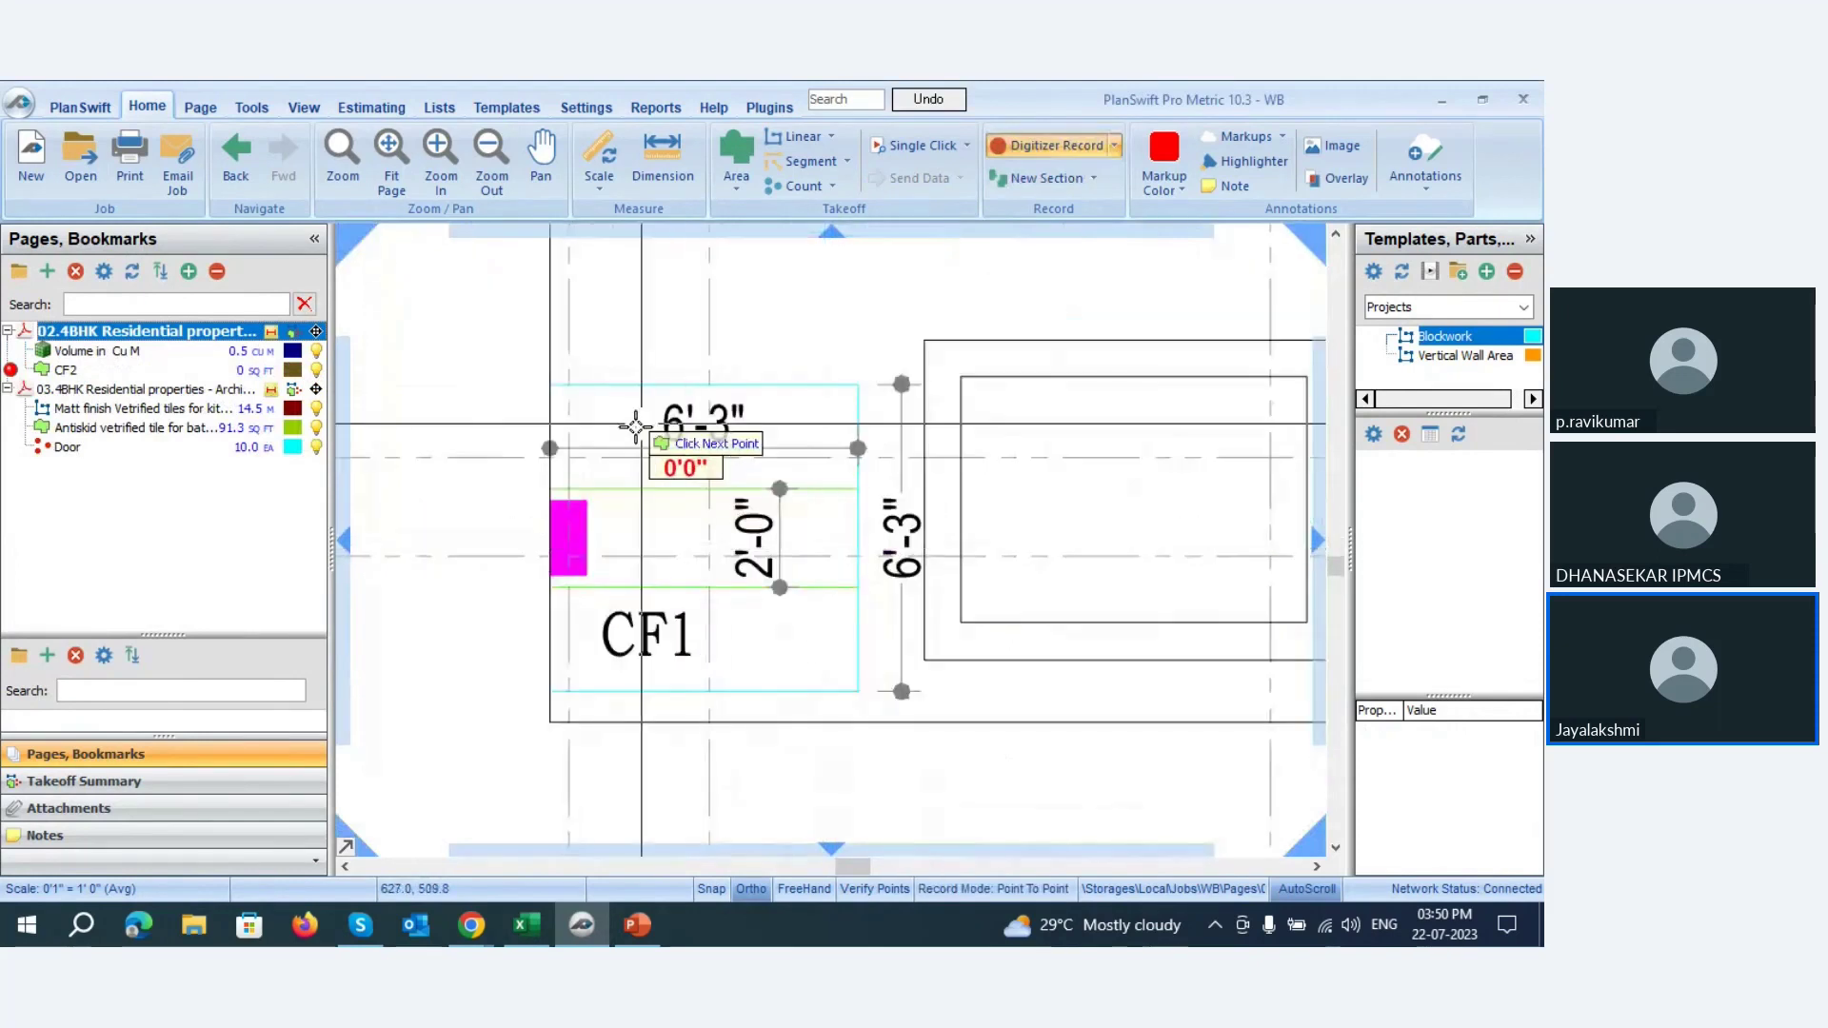
left_click(549, 389)
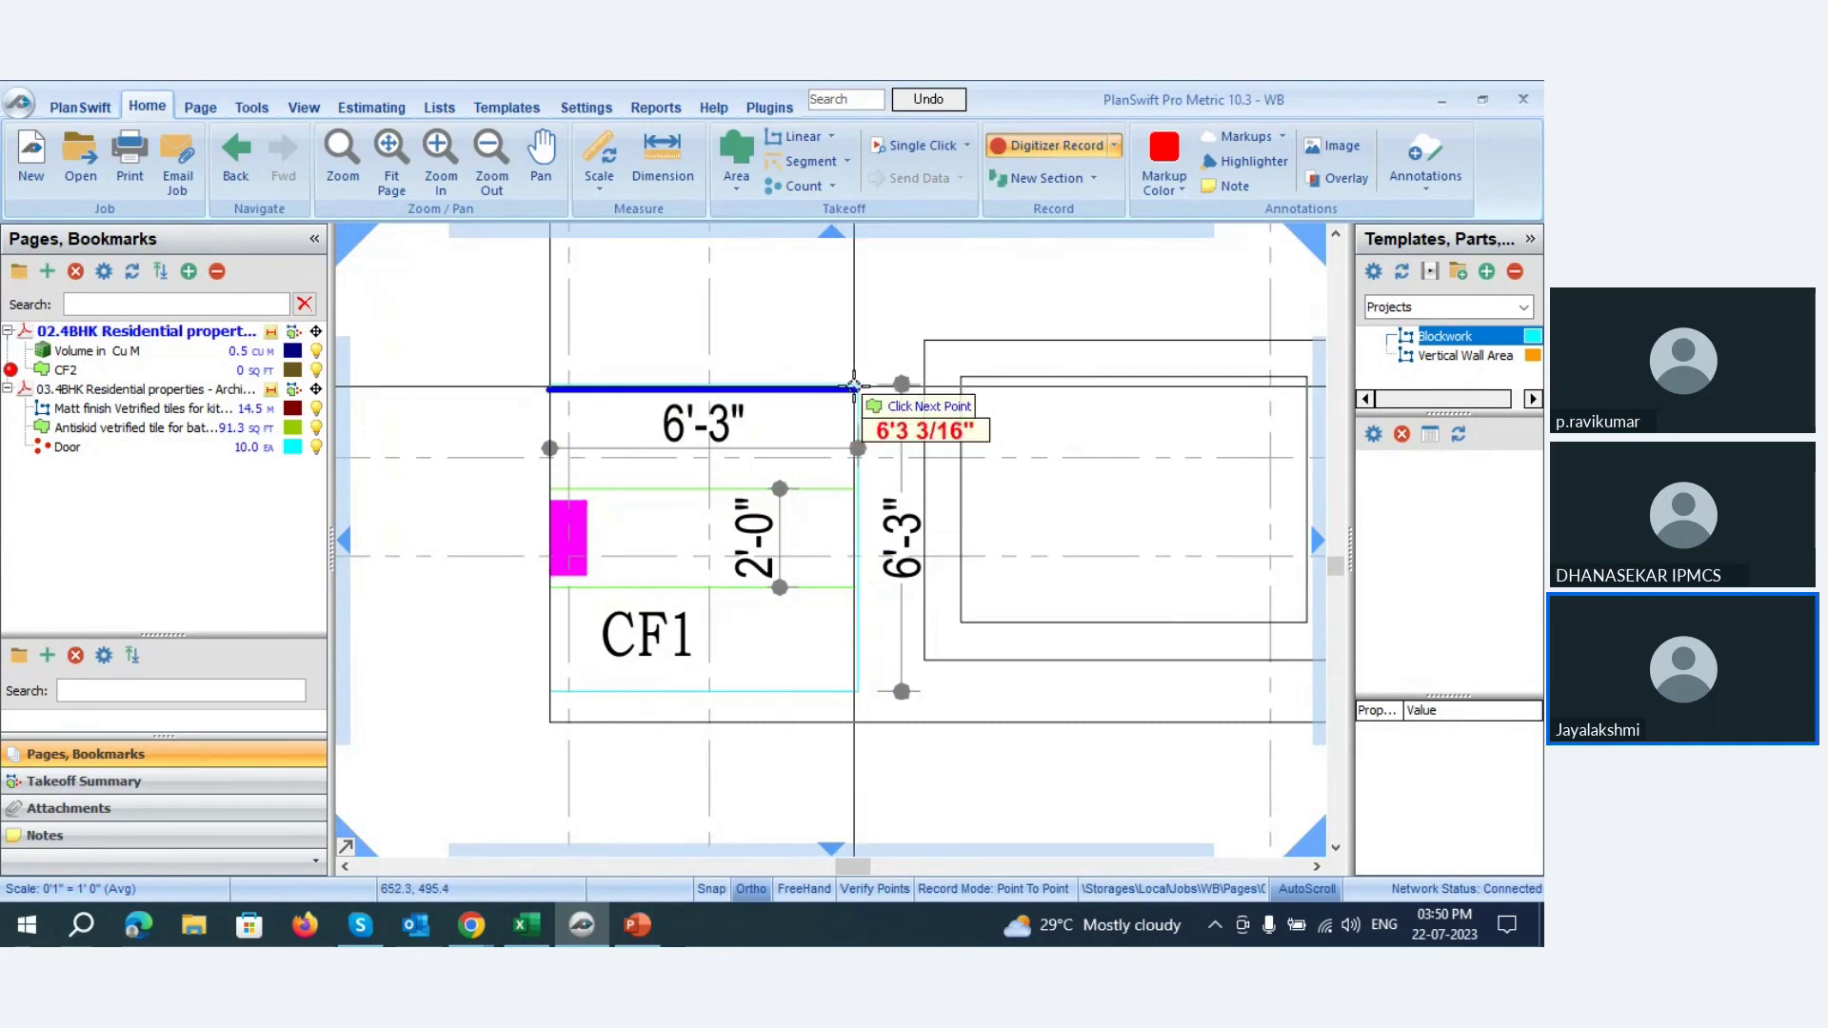
left_click(856, 389)
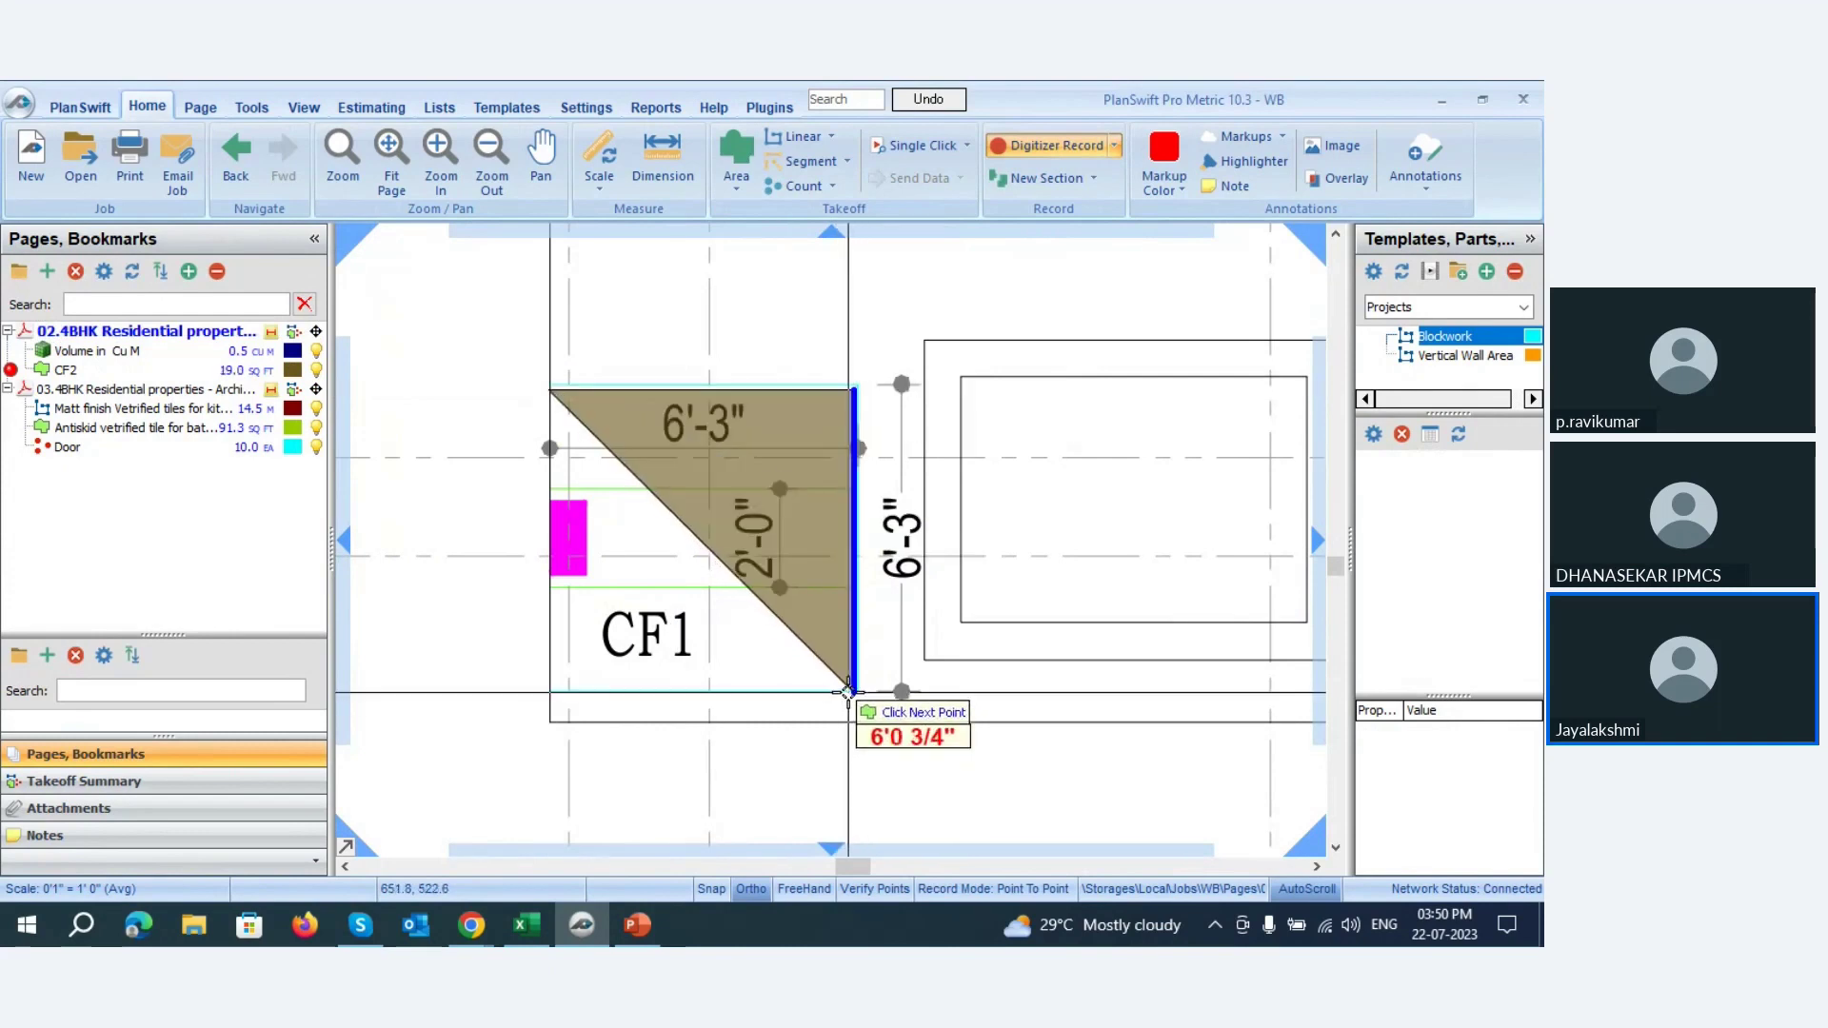
left_click(856, 690)
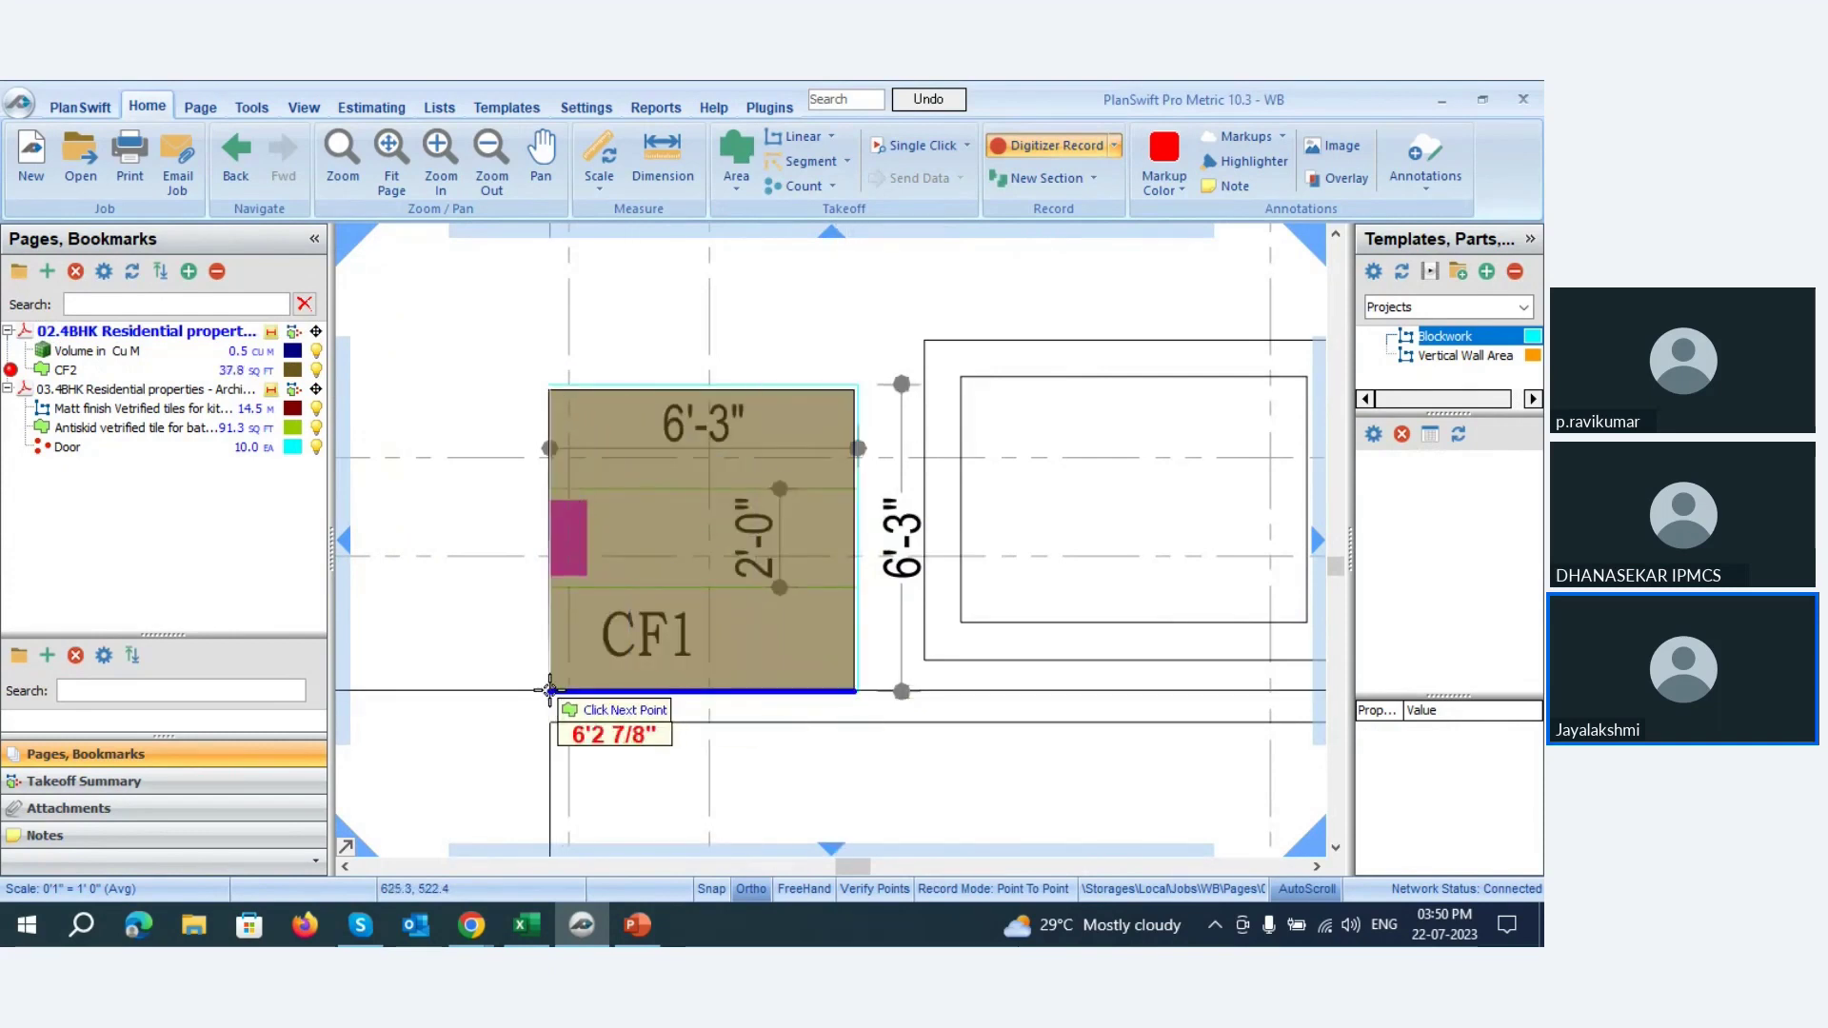
left_click(549, 690)
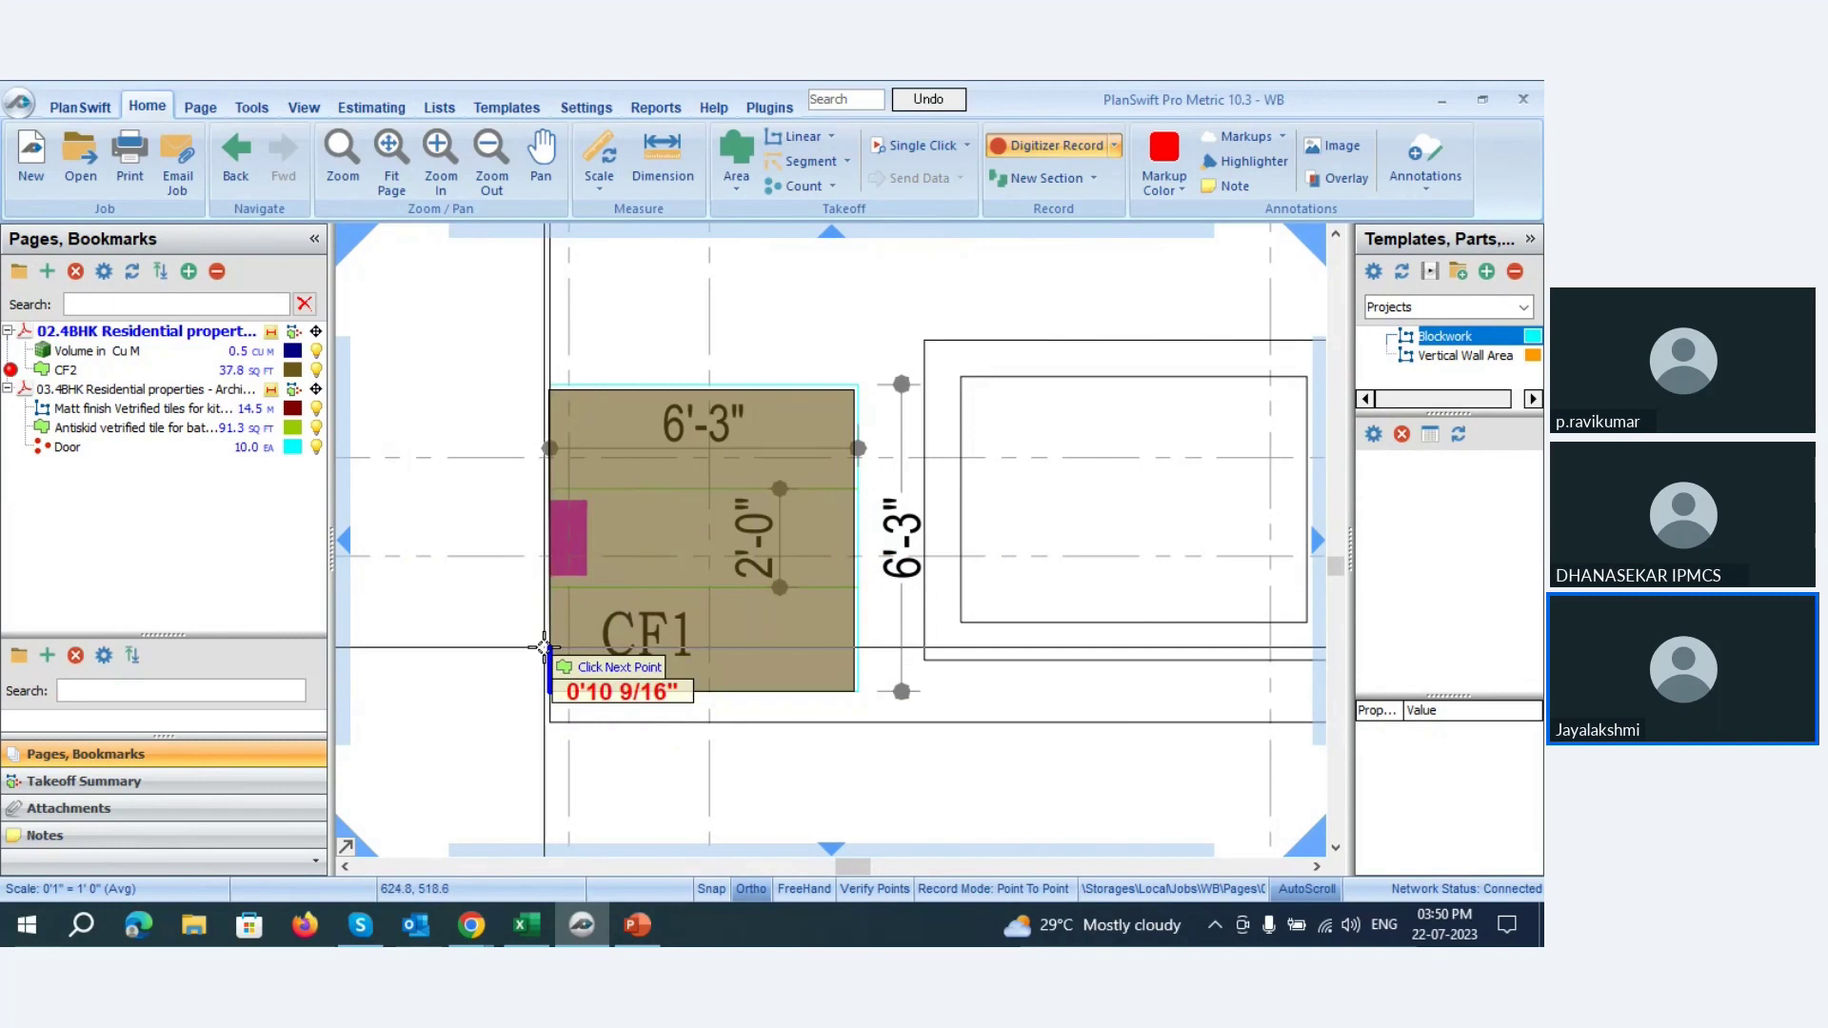
left_click(548, 655)
- Trace the other CF1 footing, on grid 3 near grid A, as a further section of about 6'3" by 6'3"
scroll(519, 490, "down", 3)
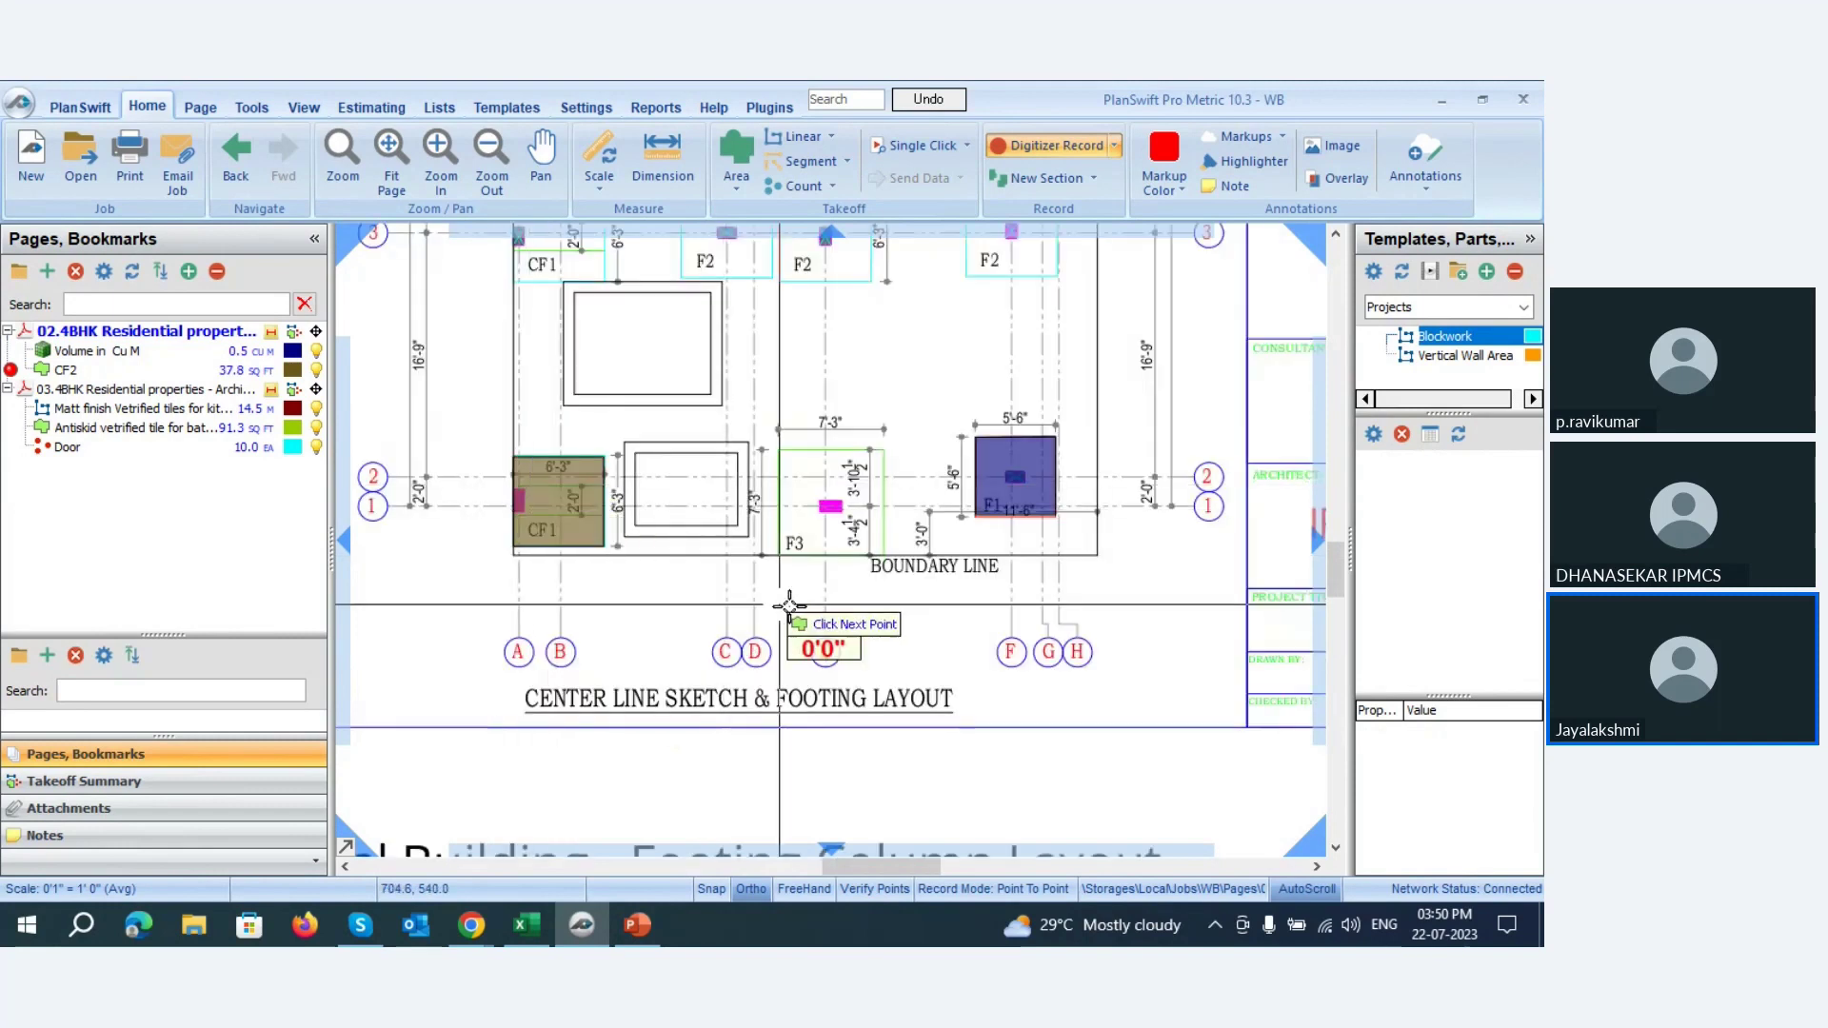
scroll(795, 614, "down", 2)
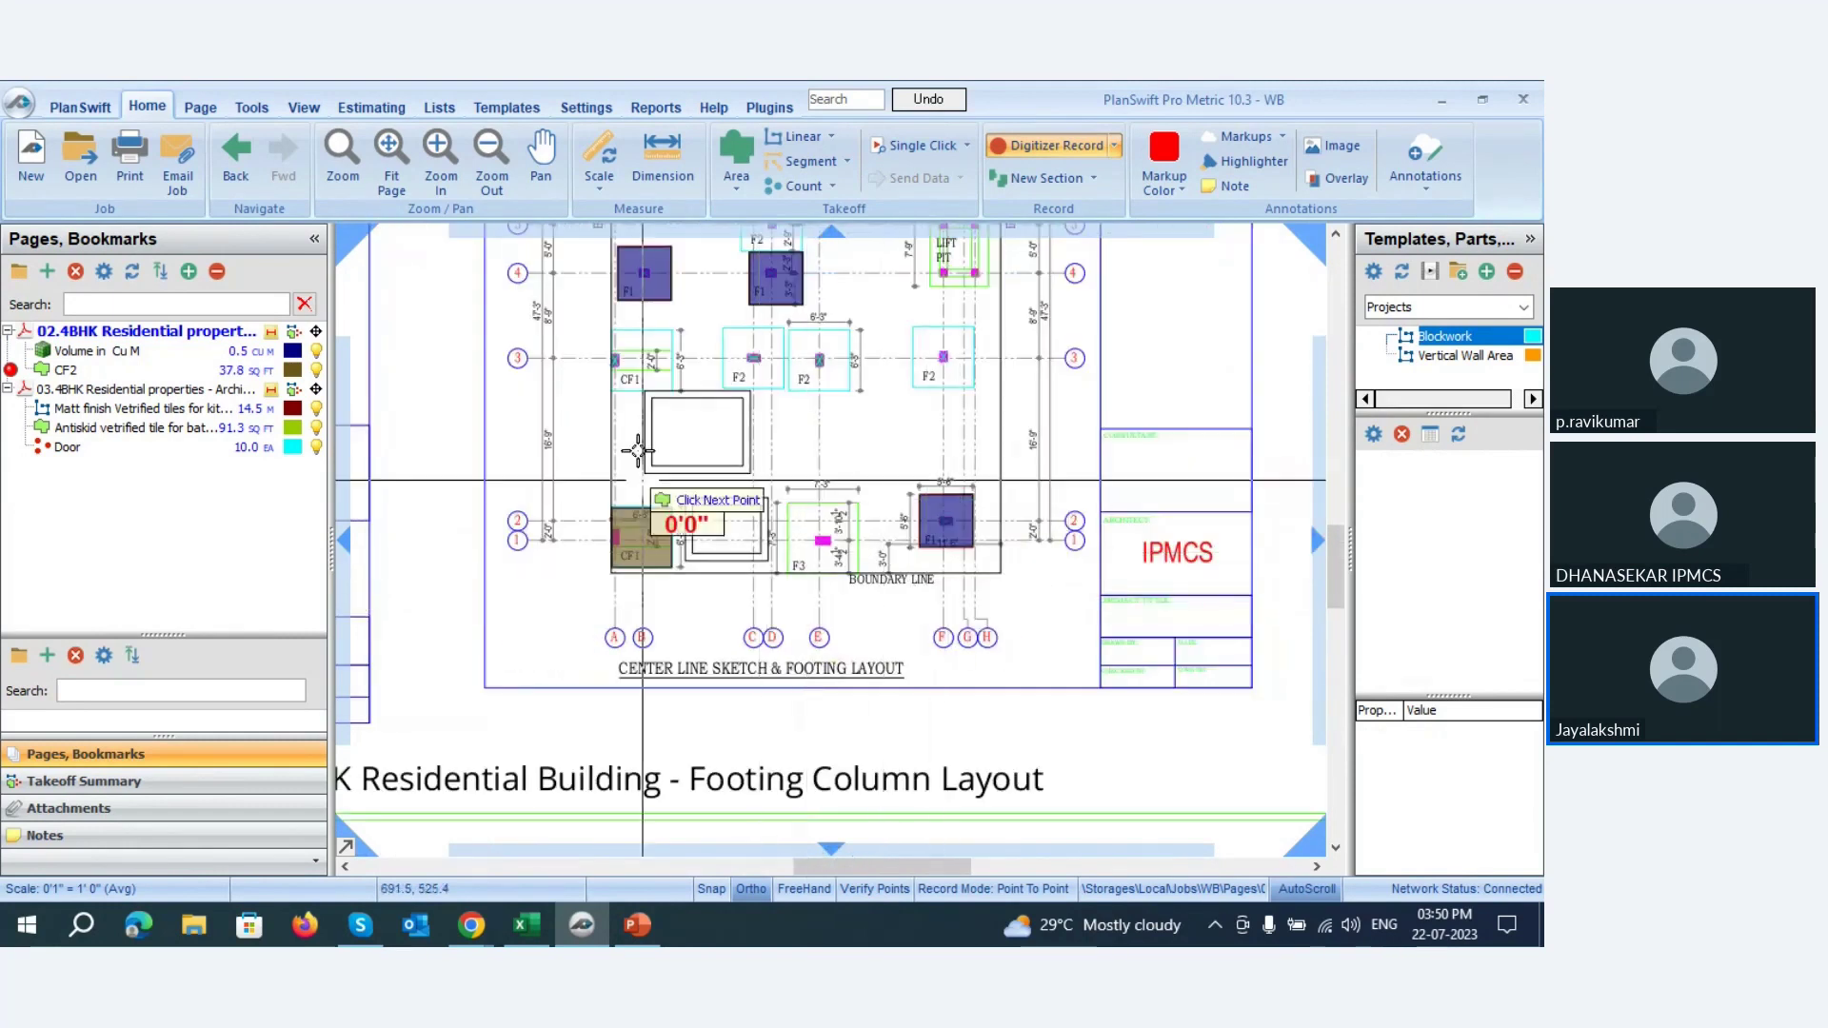
scroll(610, 345, "up", 4)
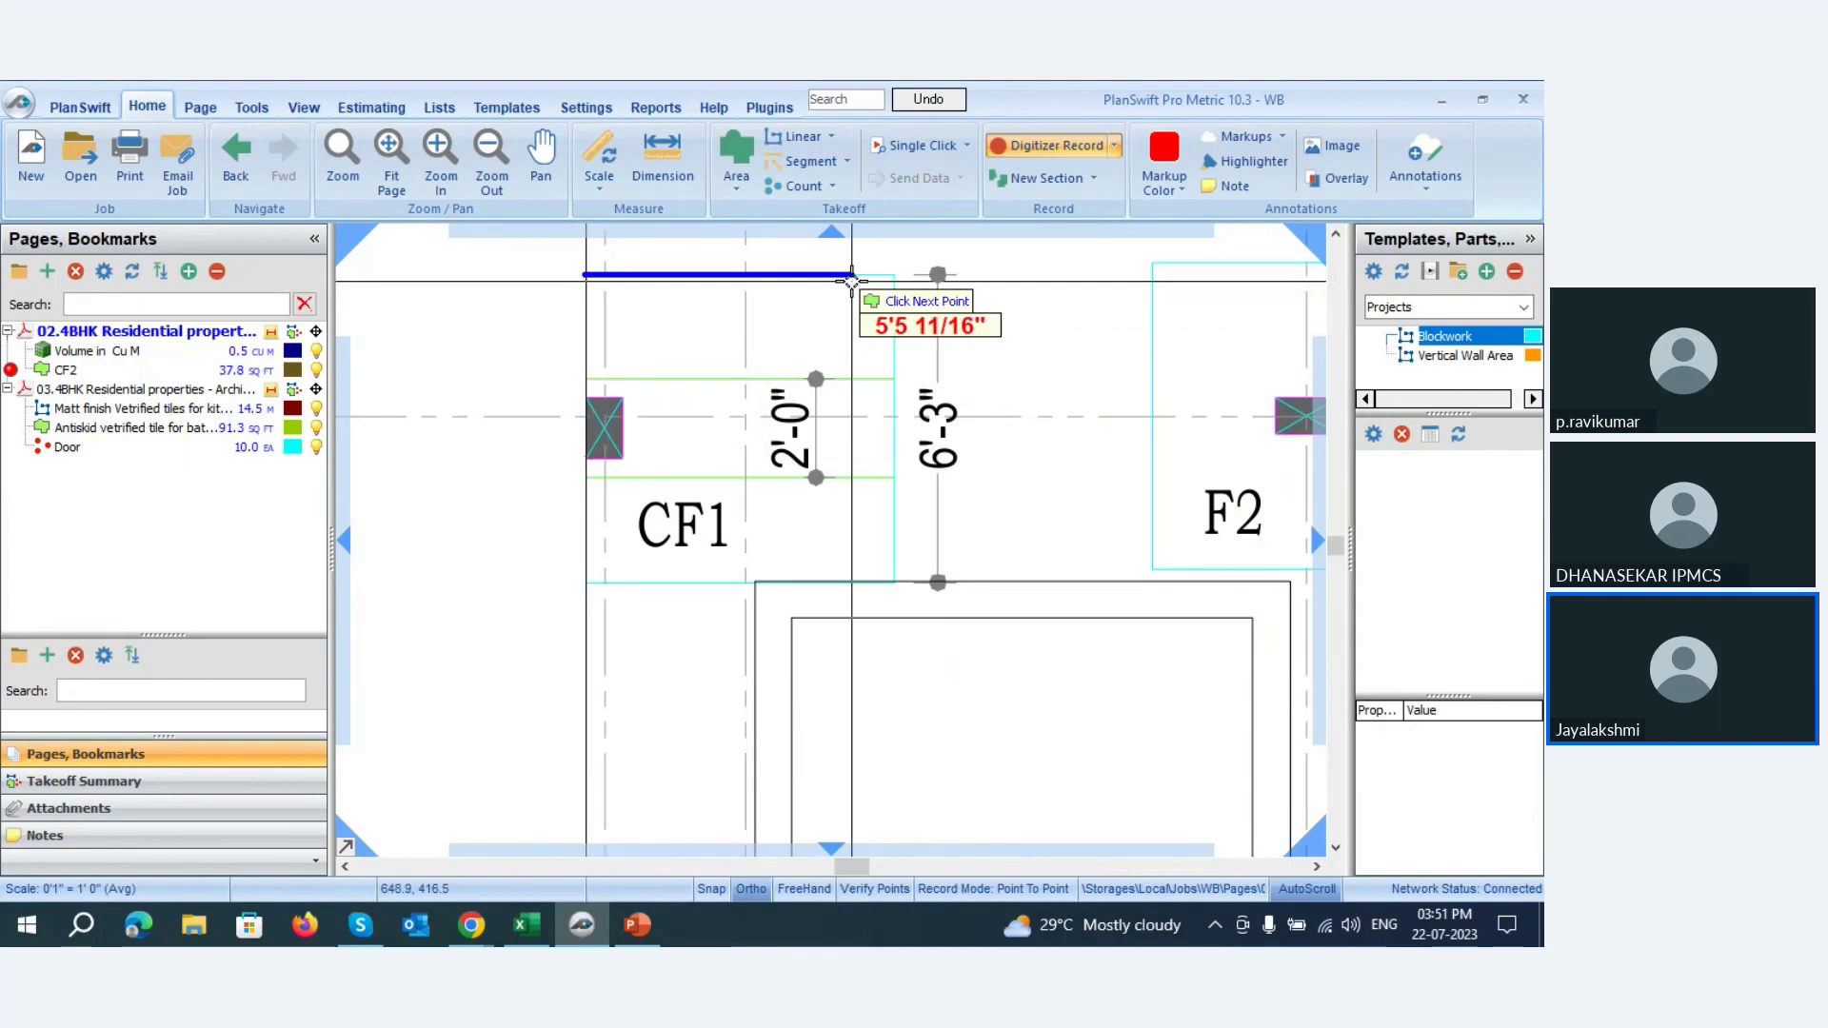
left_click(889, 275)
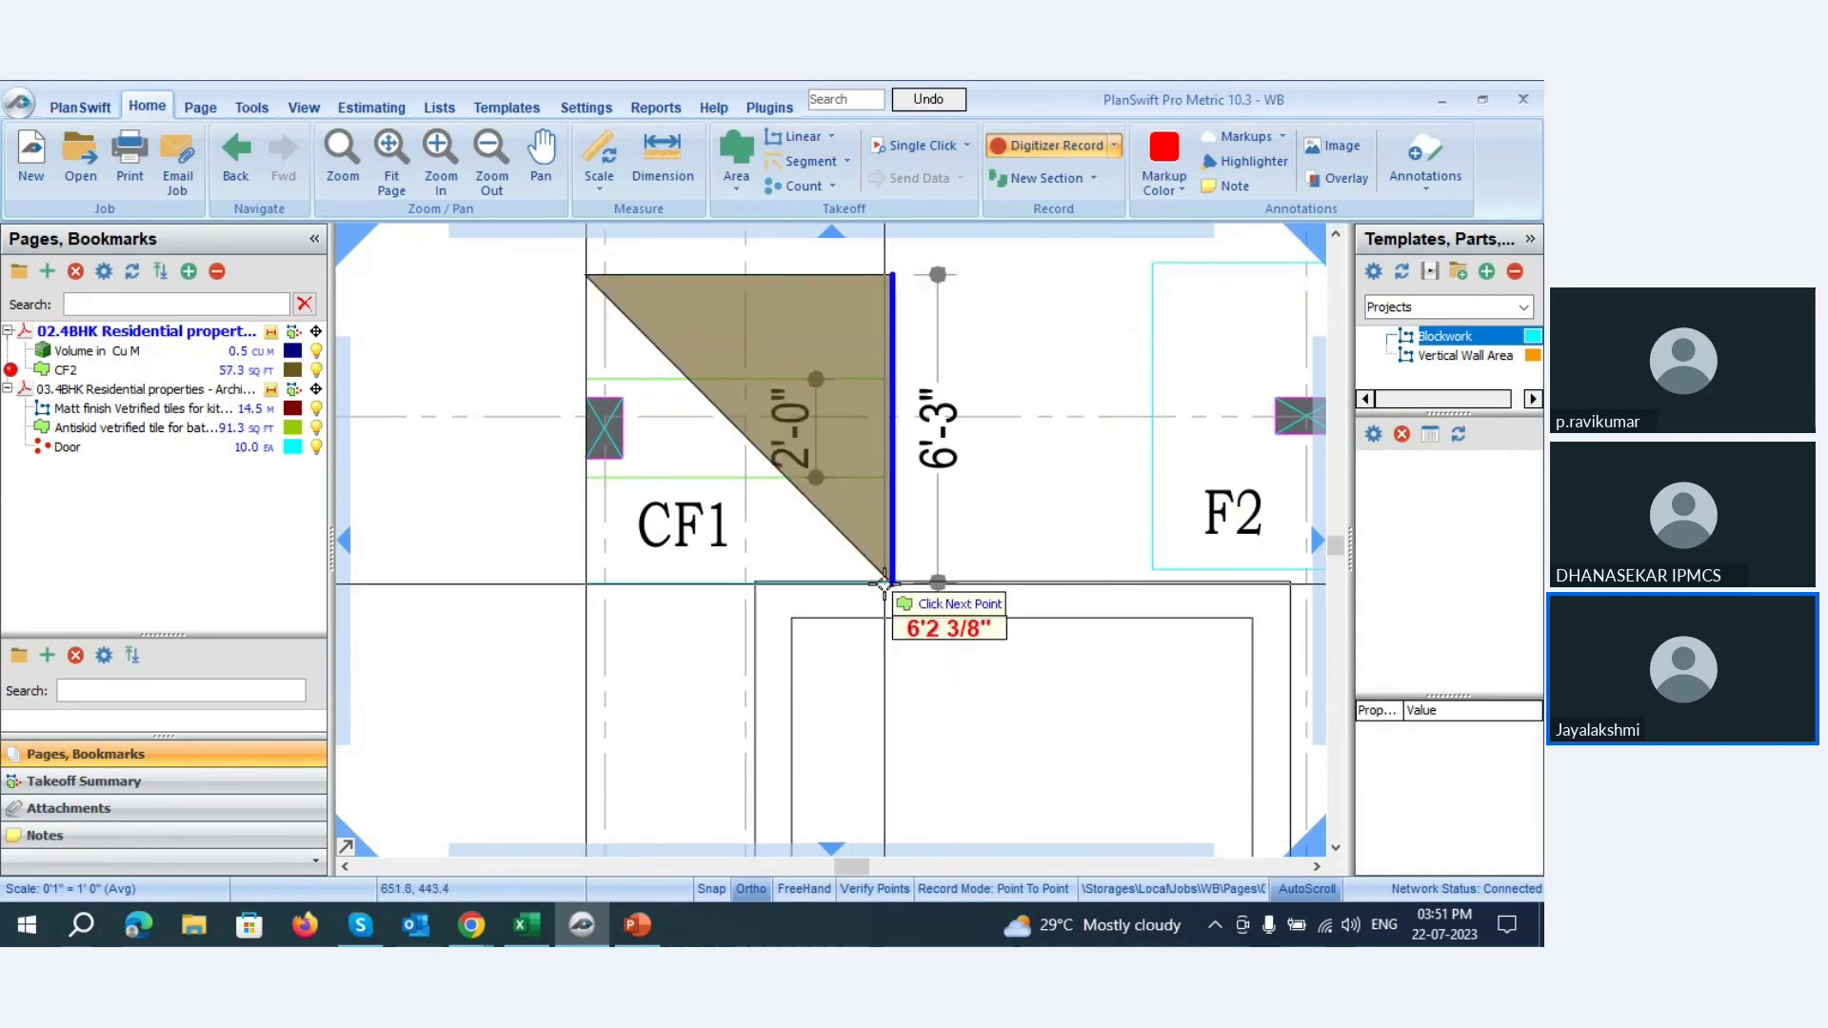
left_click(885, 582)
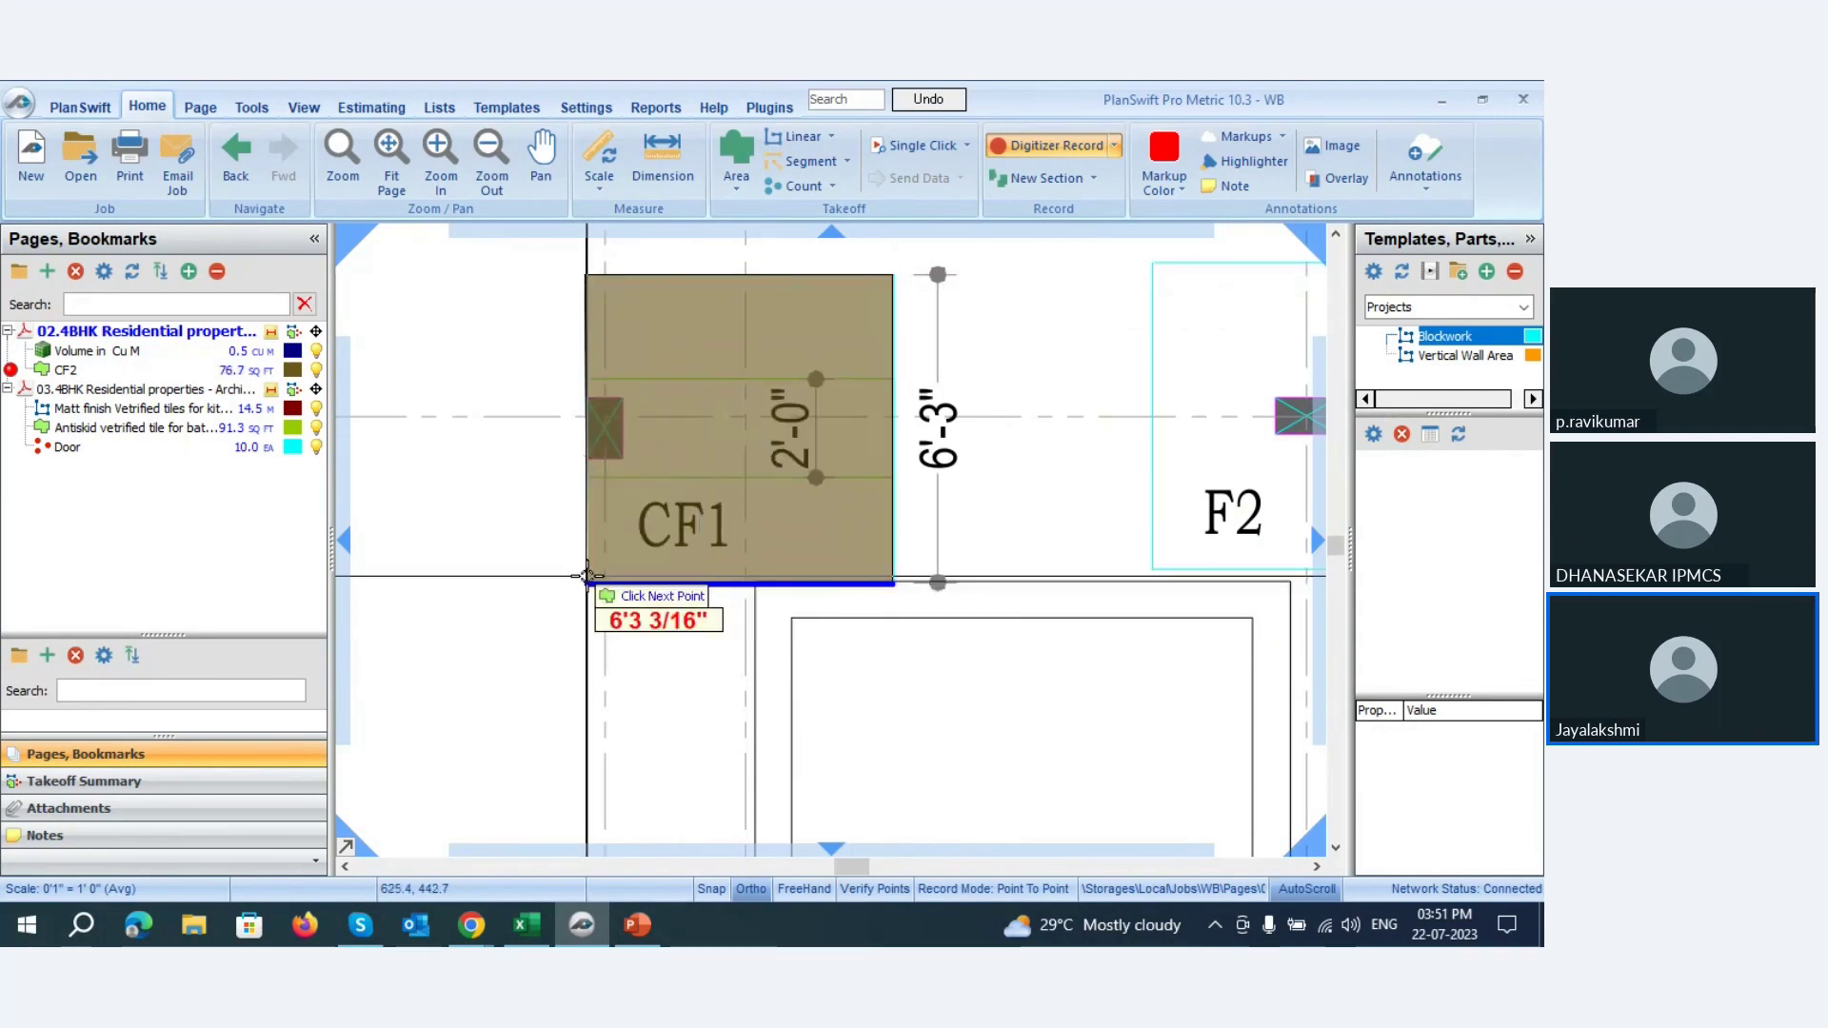
left_click(587, 576)
scroll(583, 576, "down", 3)
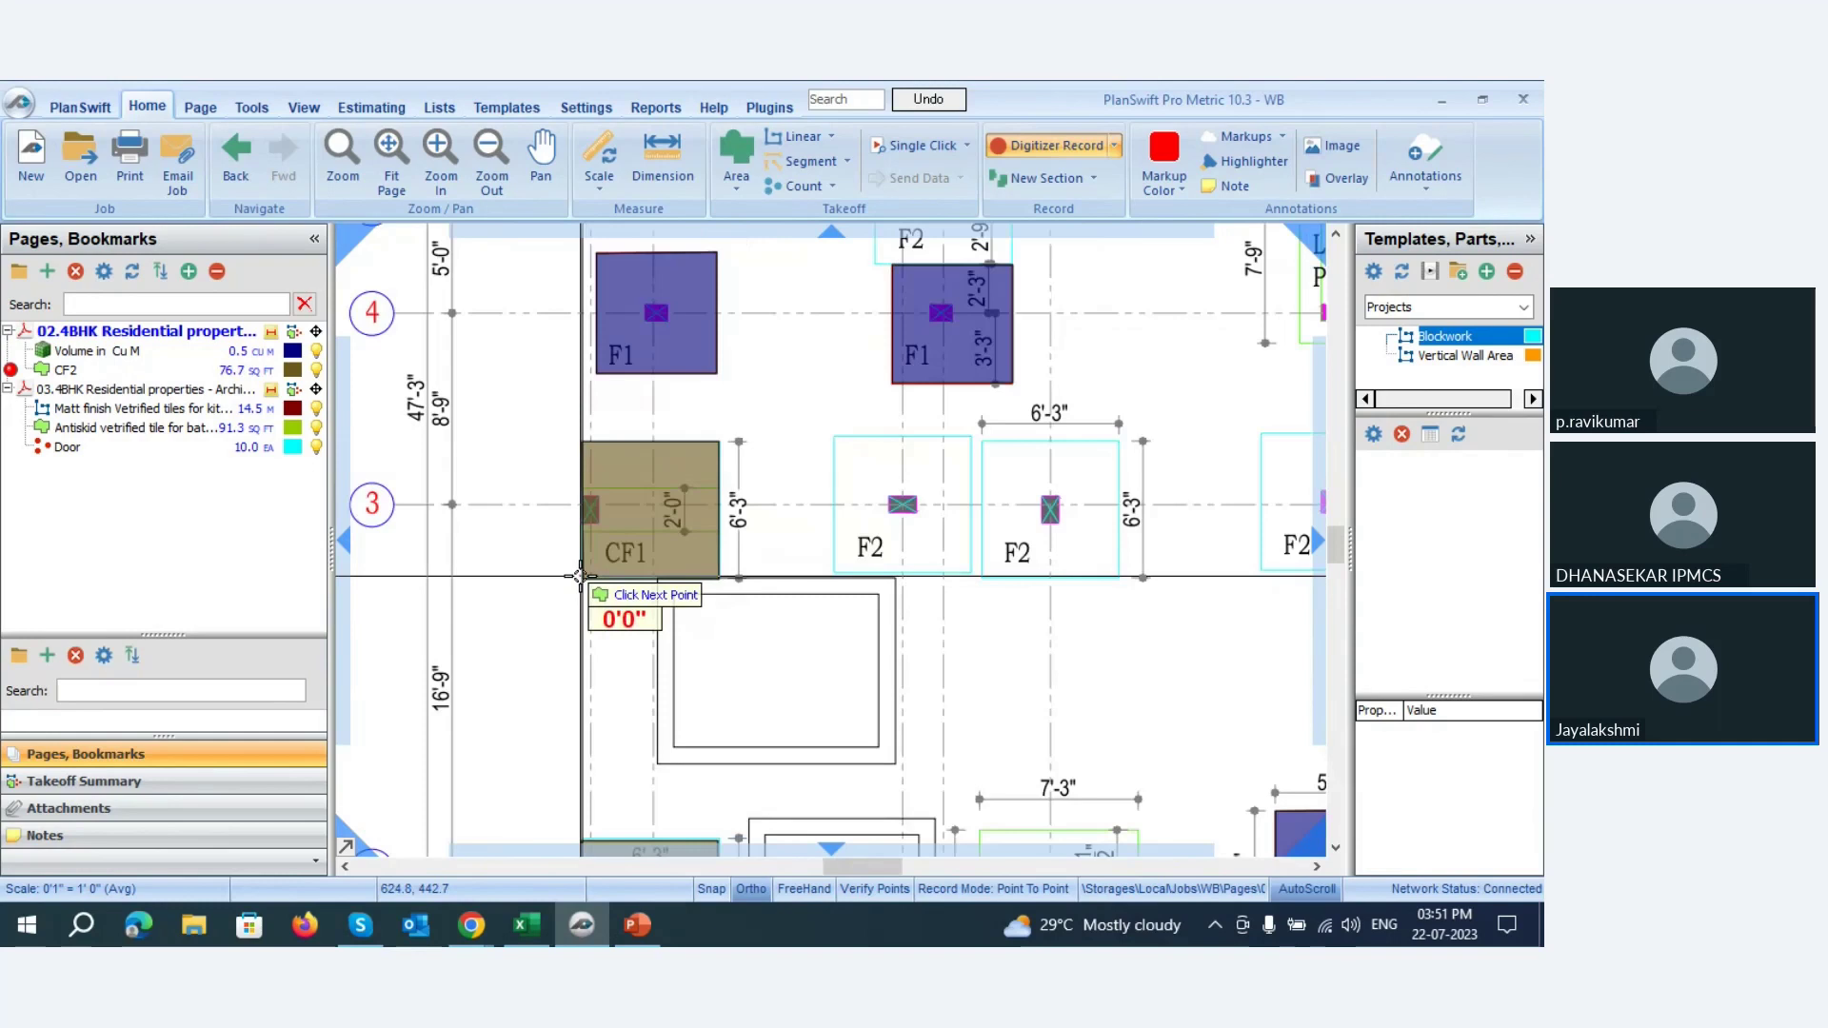
scroll(580, 576, "down", 4)
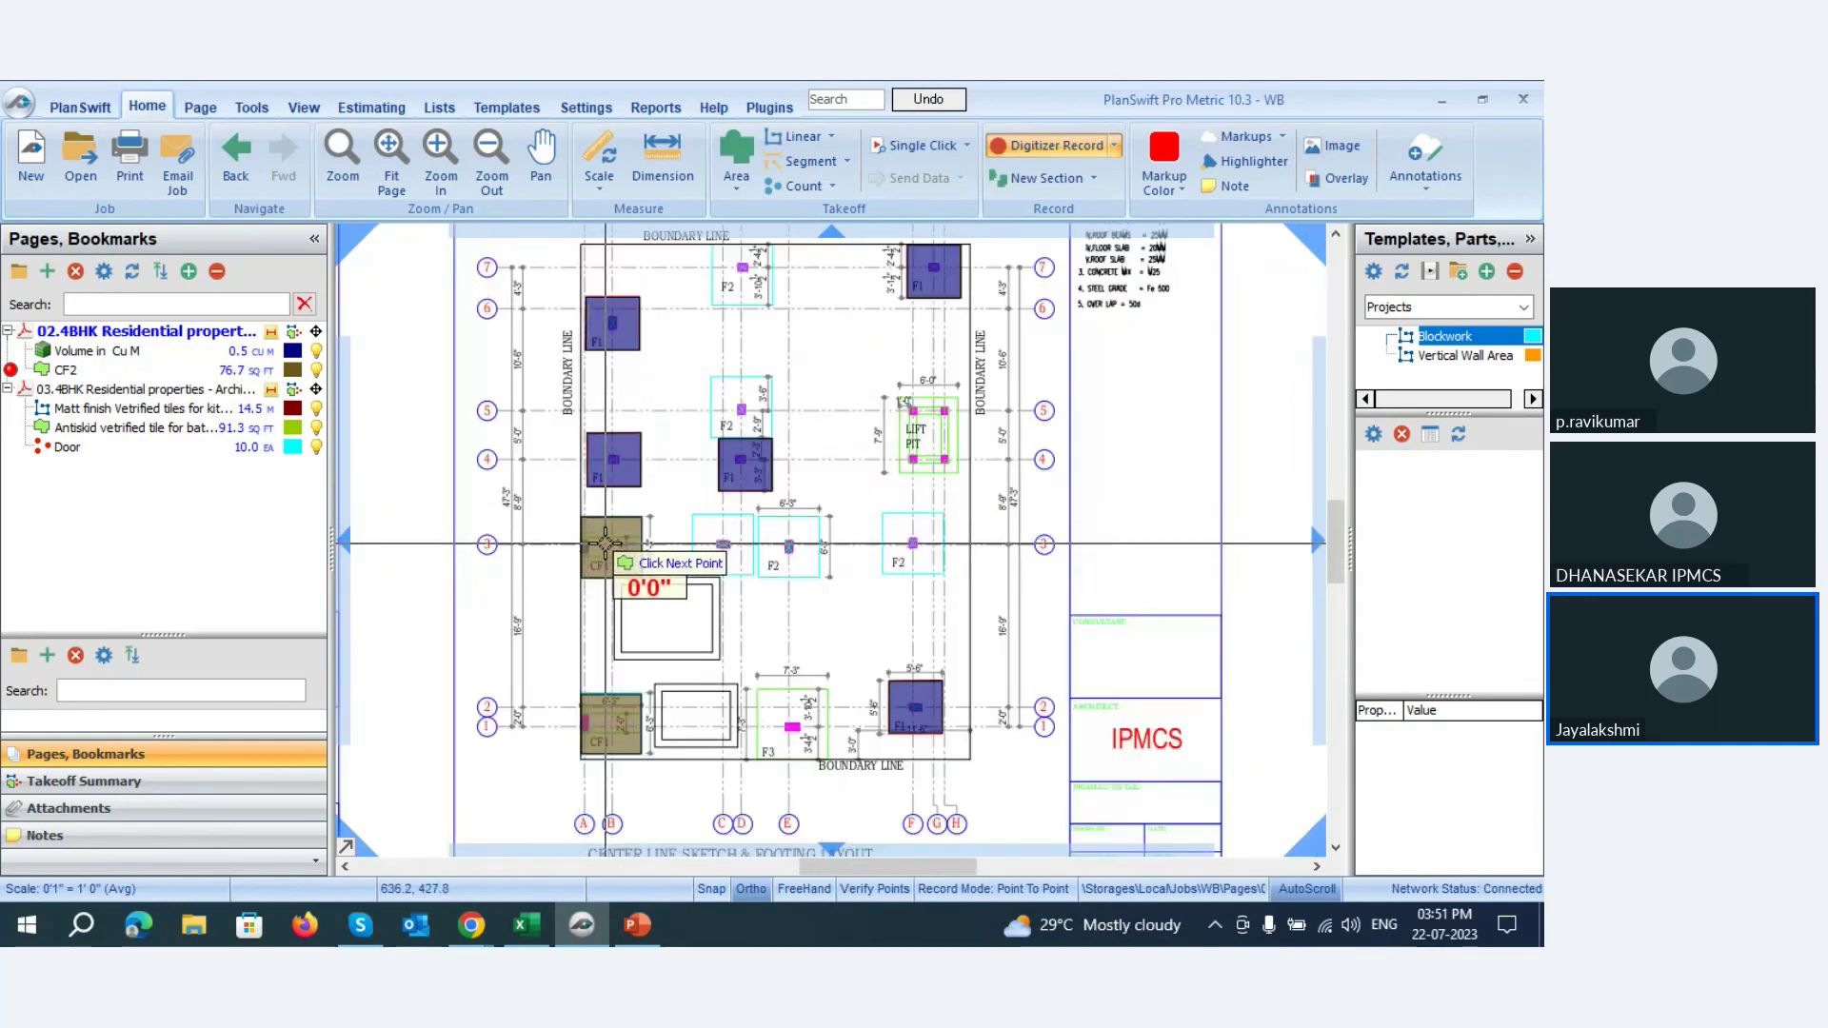
- End the CF2 area recording and check the BOQ sample workbook in Excel, returning to PlanSwift
key("Escape")
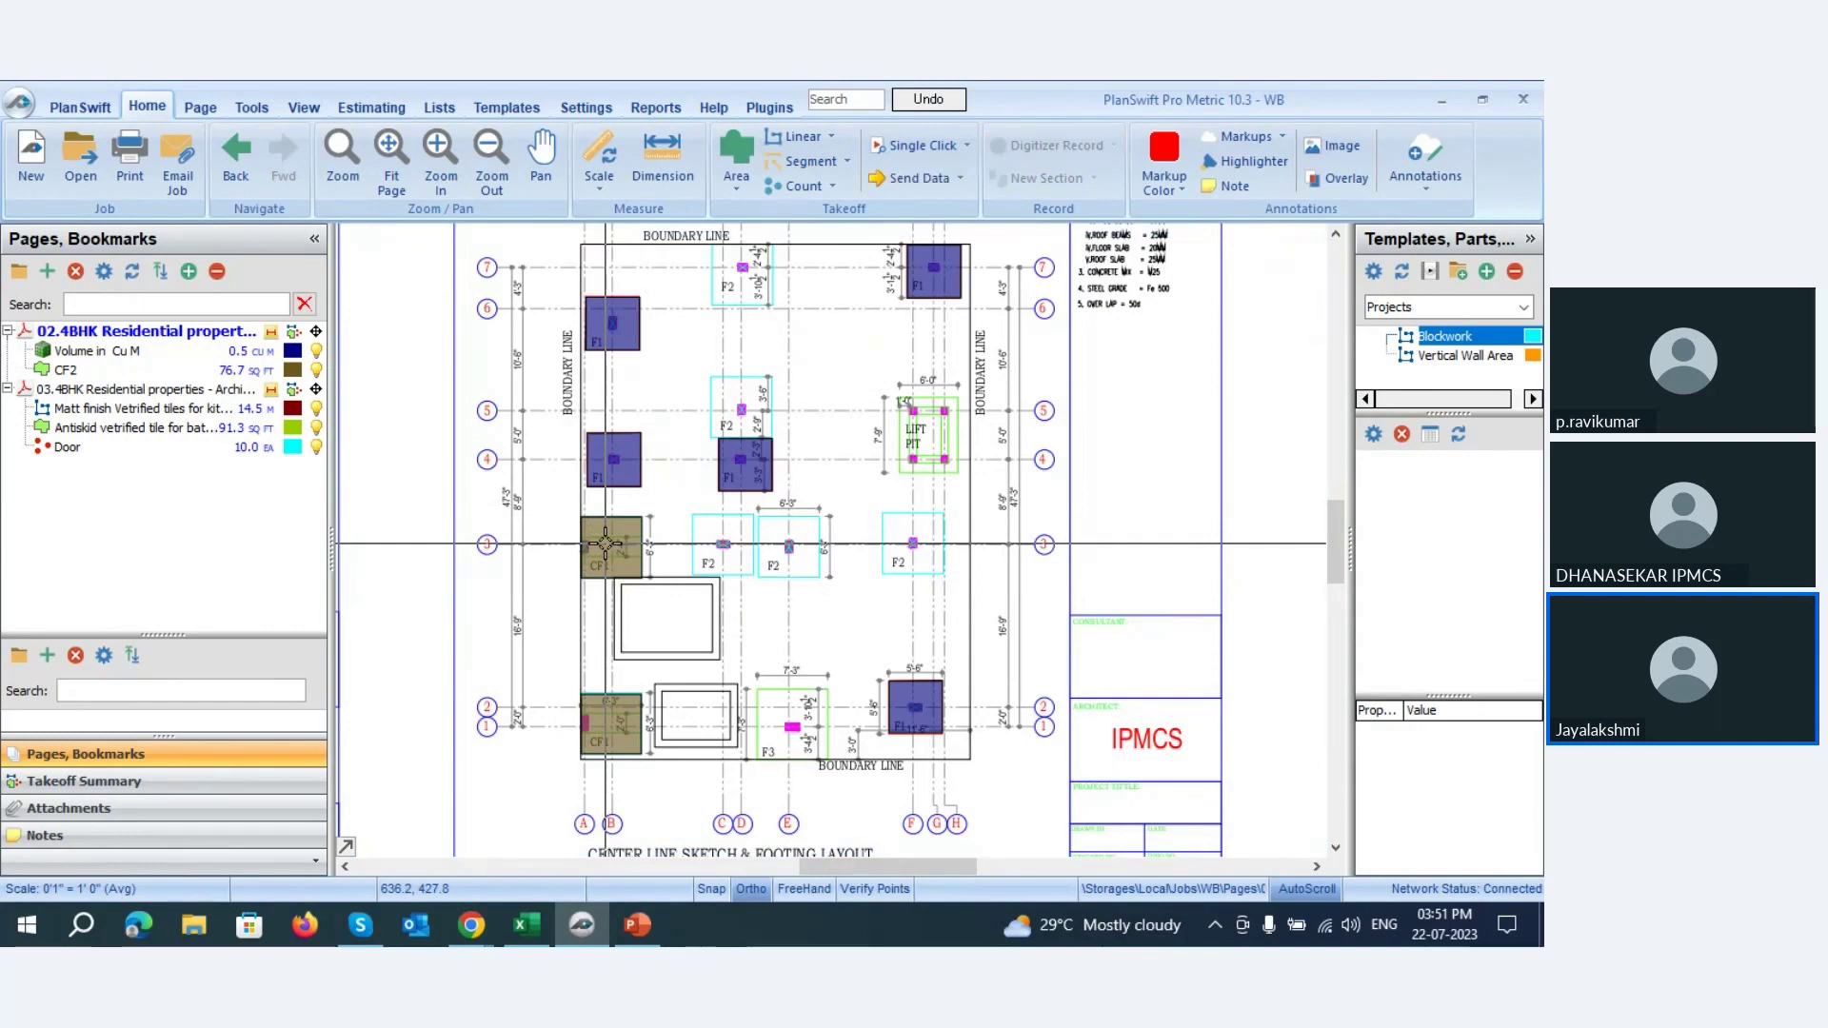
left_click(529, 931)
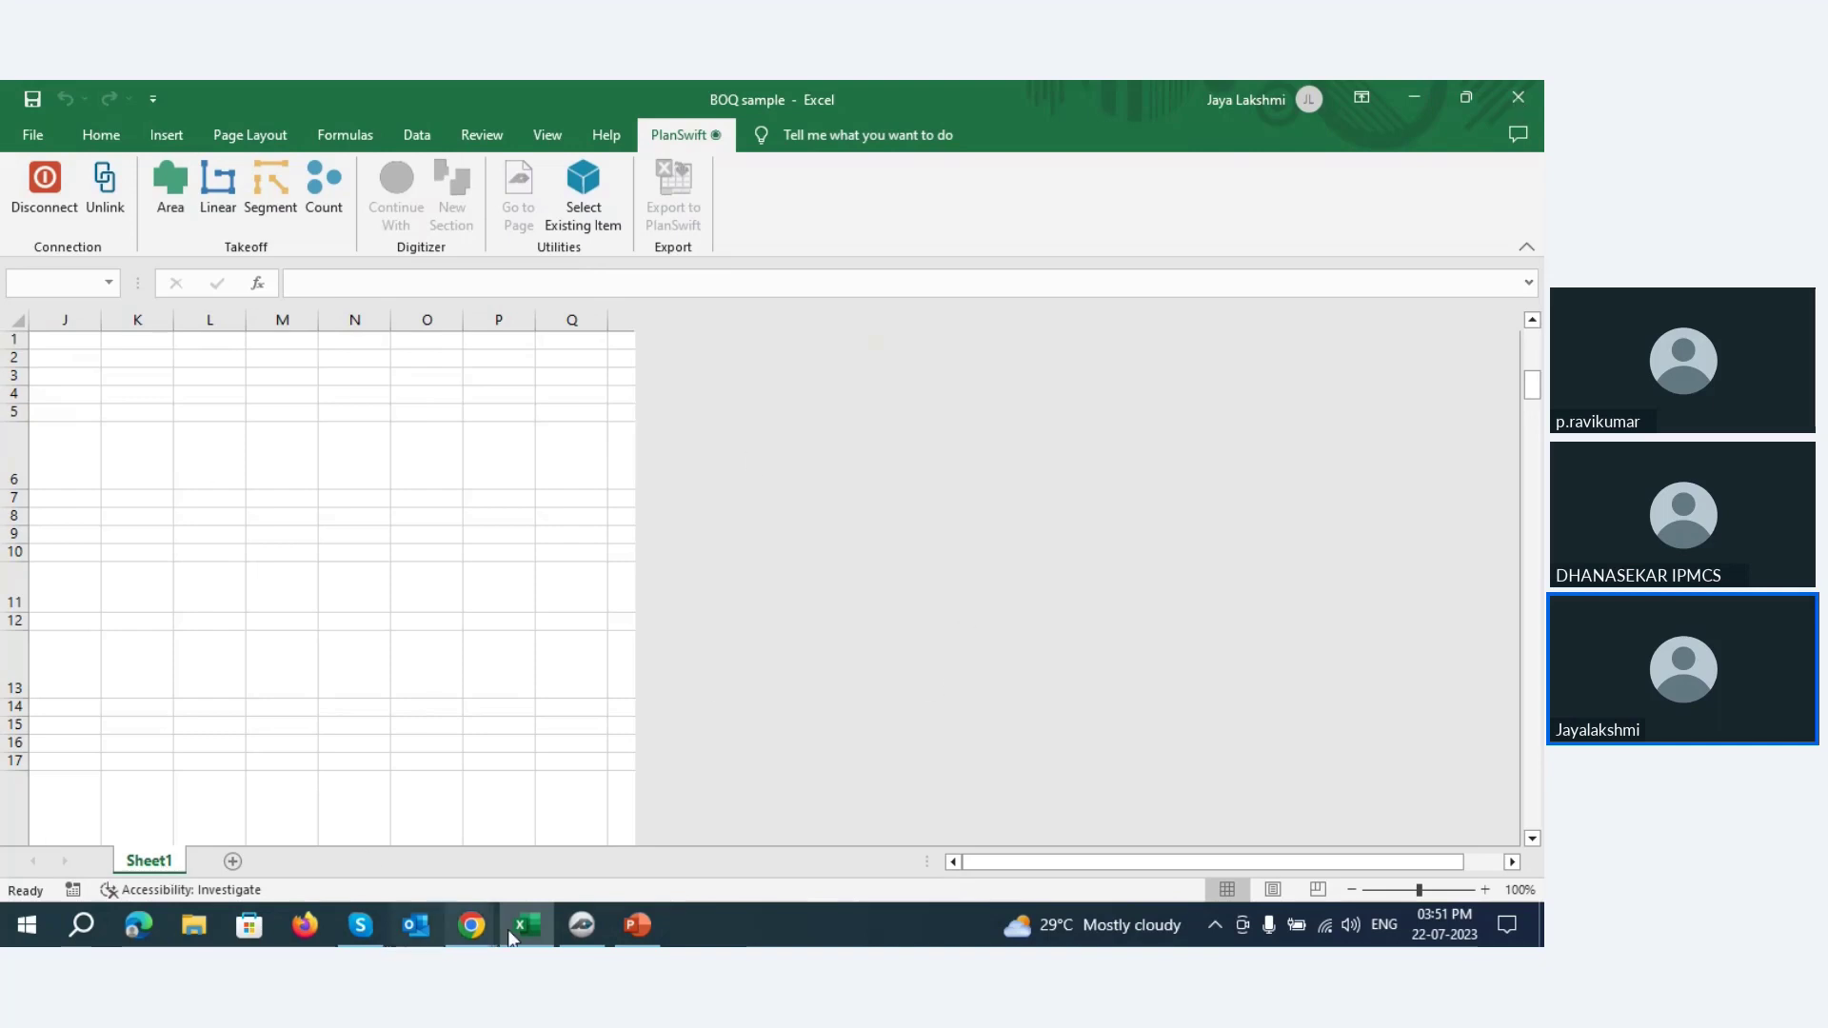
left_click(581, 926)
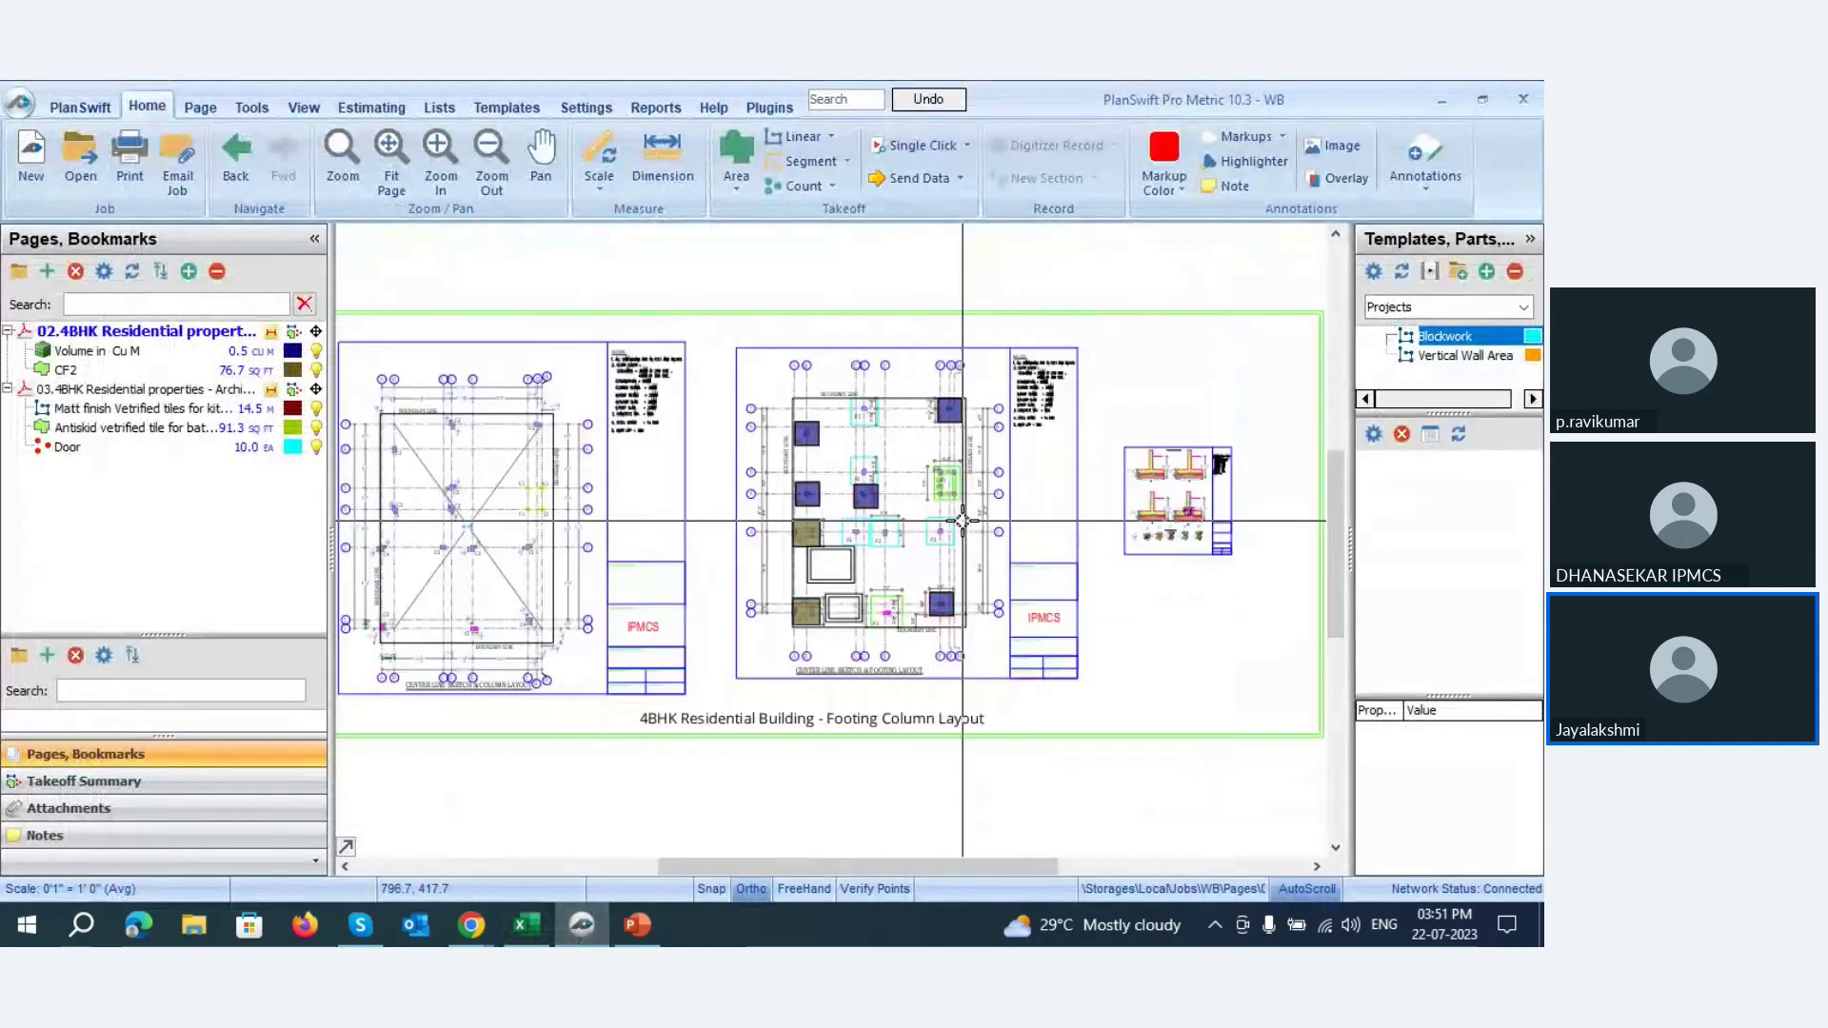
- Examine the two traced CF1 footings on the footing layout and select the CF2 area takeoff
scroll(962, 521, "up", 2)
scroll(961, 519, "down", 5)
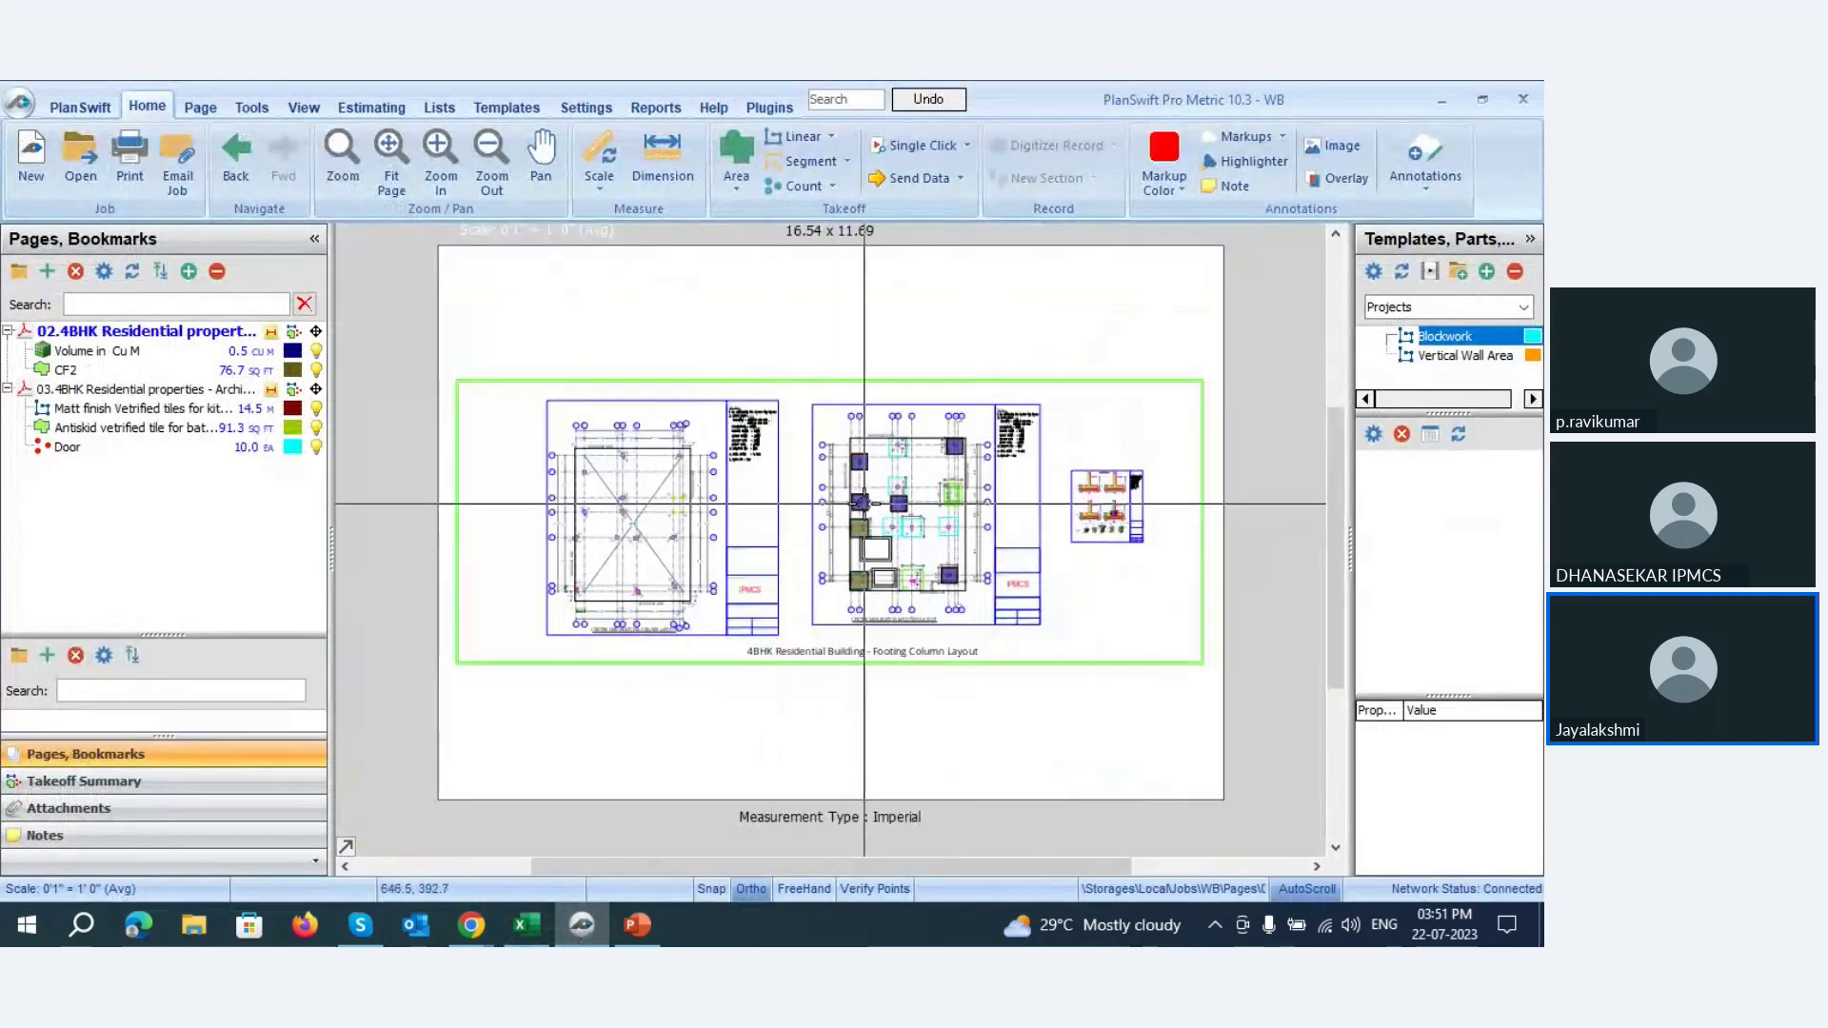
scroll(863, 502, "up", 3)
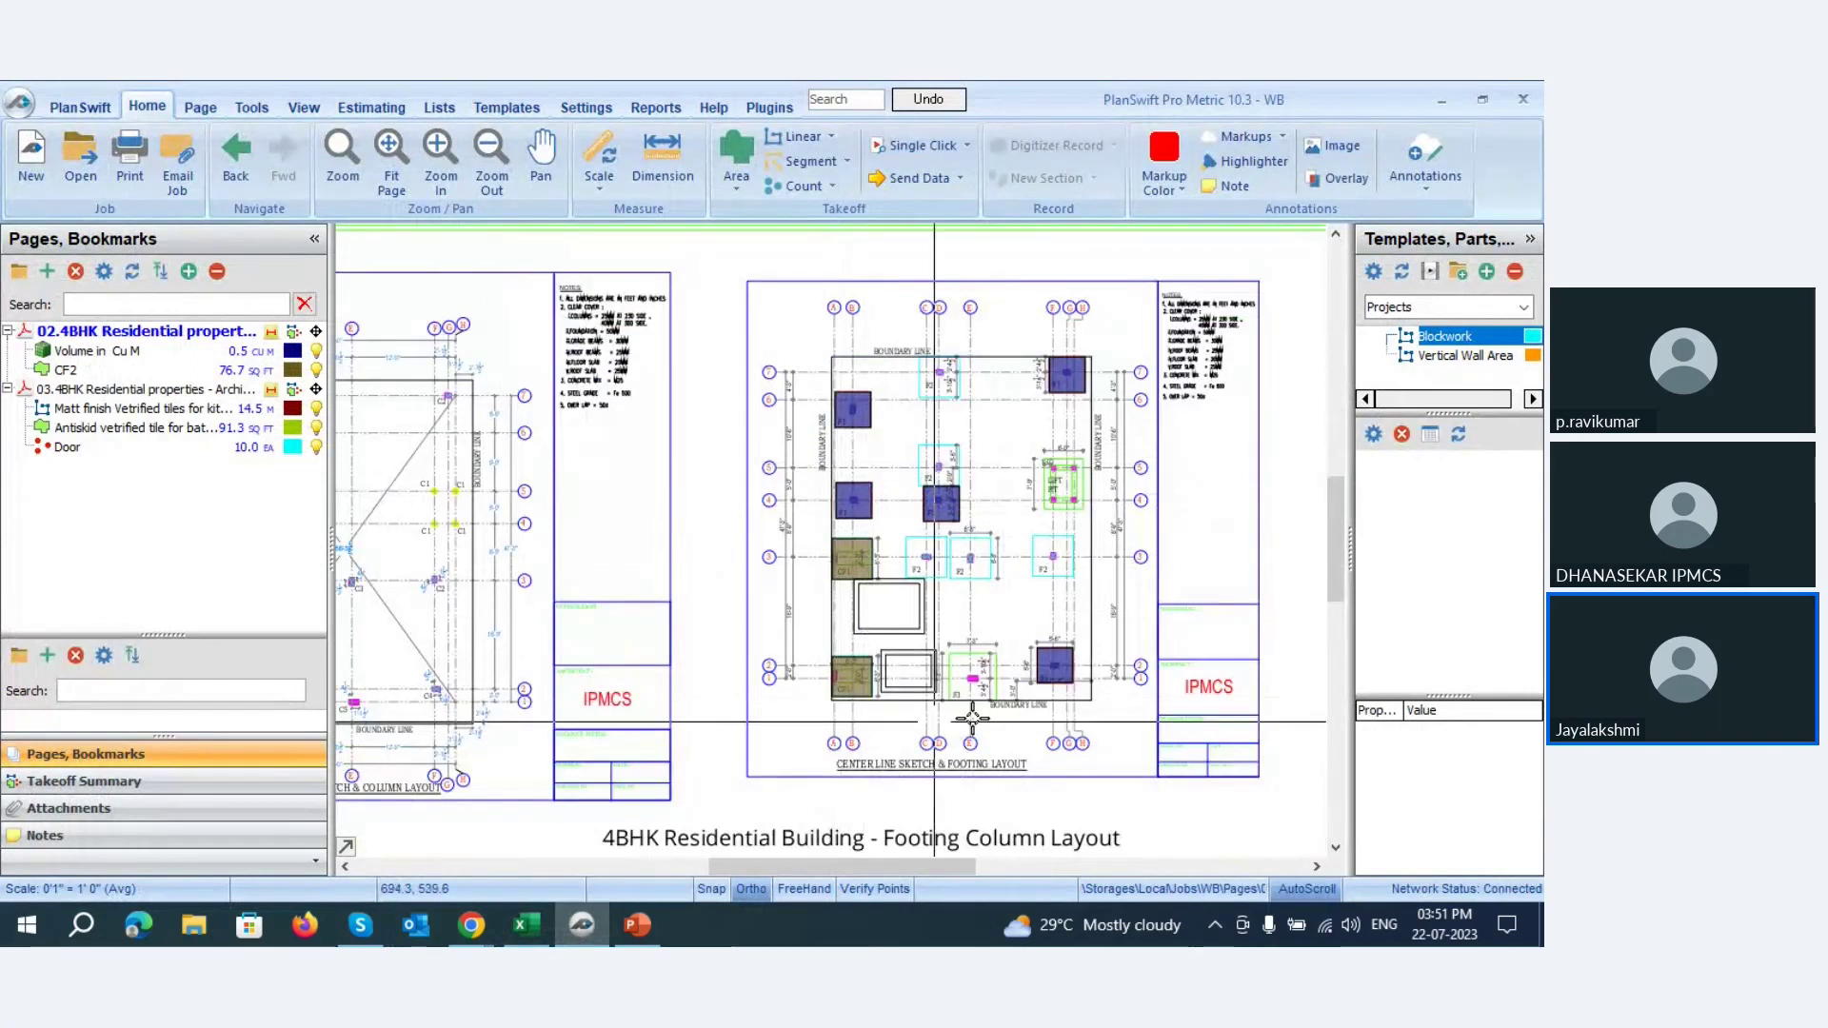
mouse_move(862, 550)
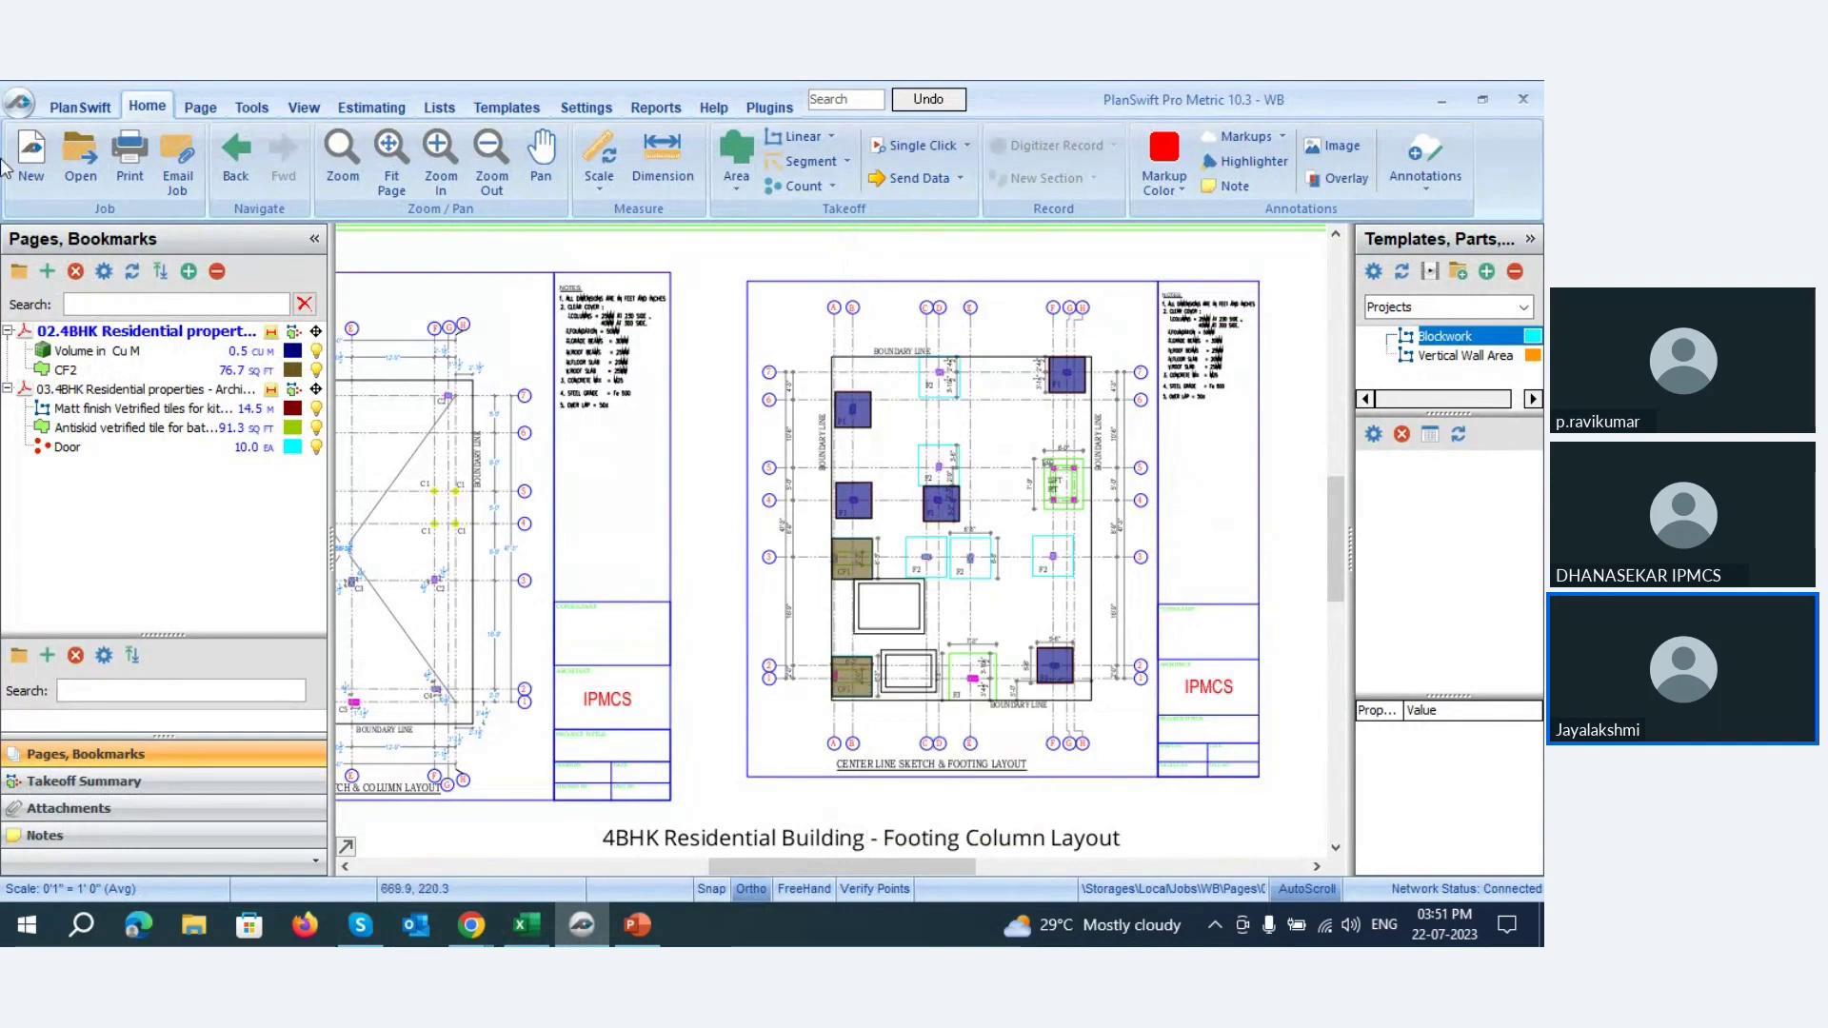
left_click(235, 370)
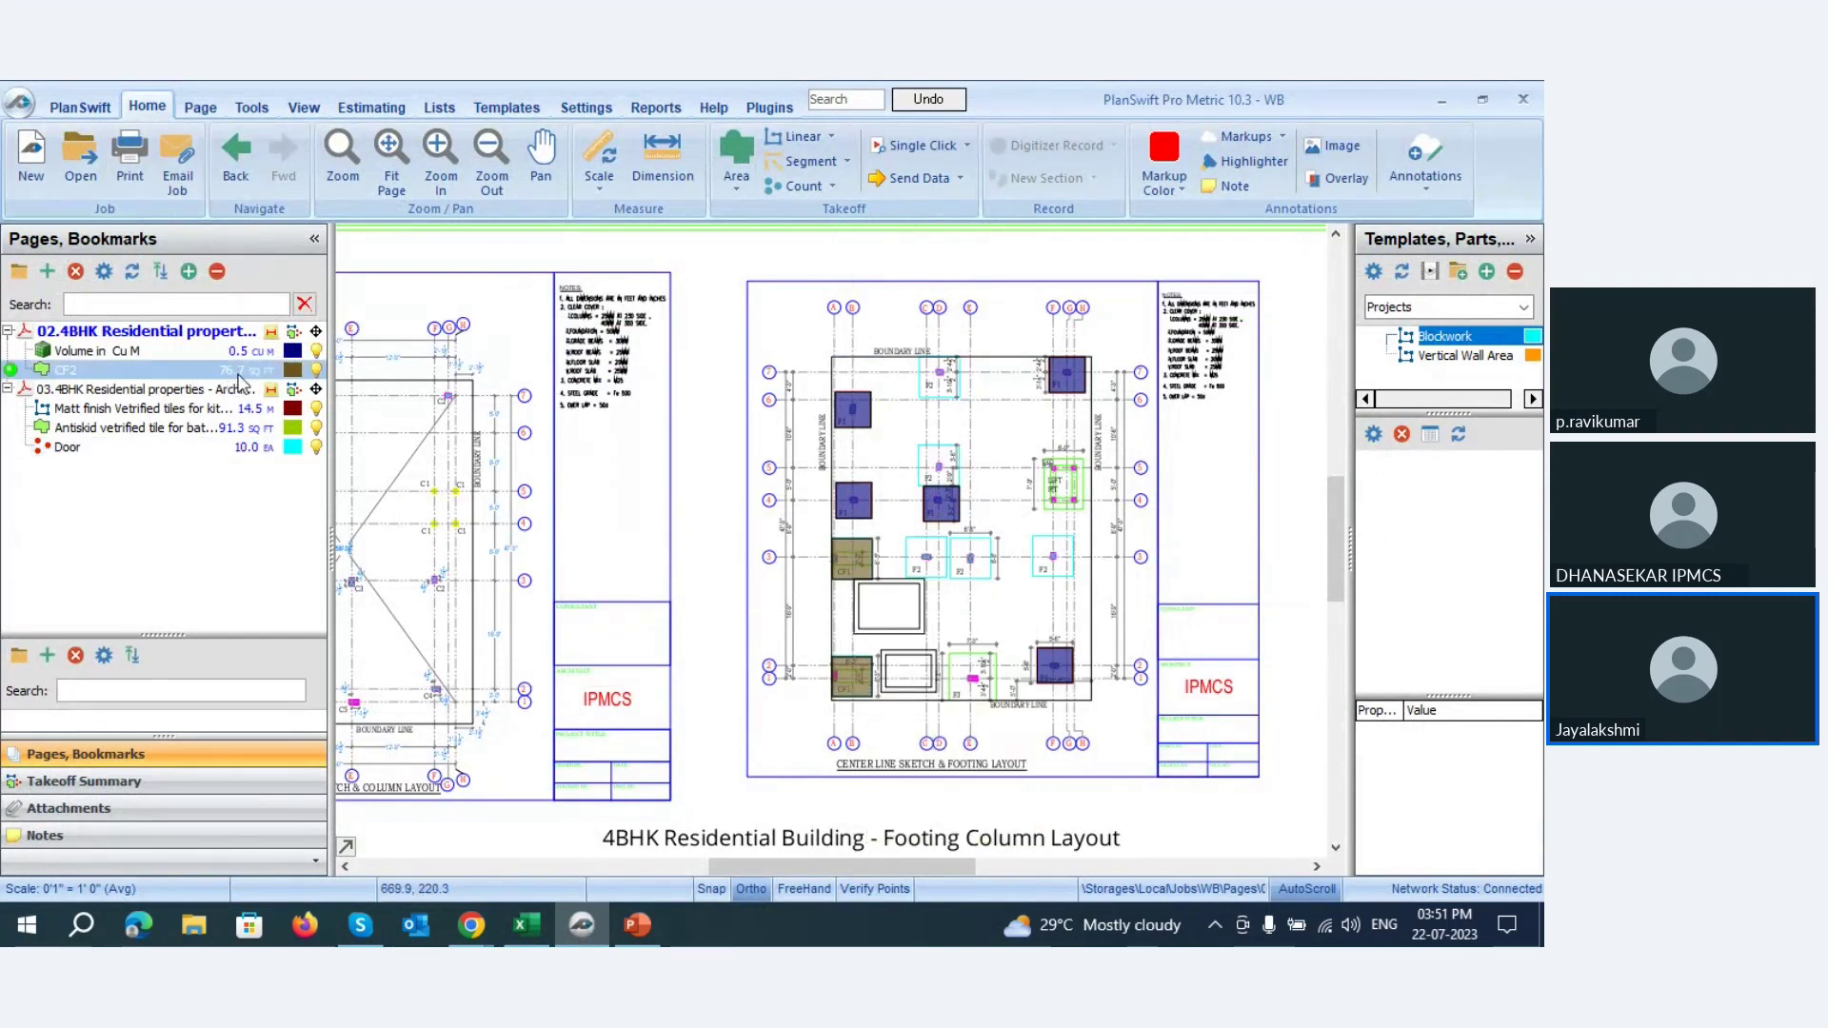
- Switch to Excel to check the RCC-Footing quantity, acknowledge the OLE waiting notices and go from there to PlanSwift
left_click(538, 928)
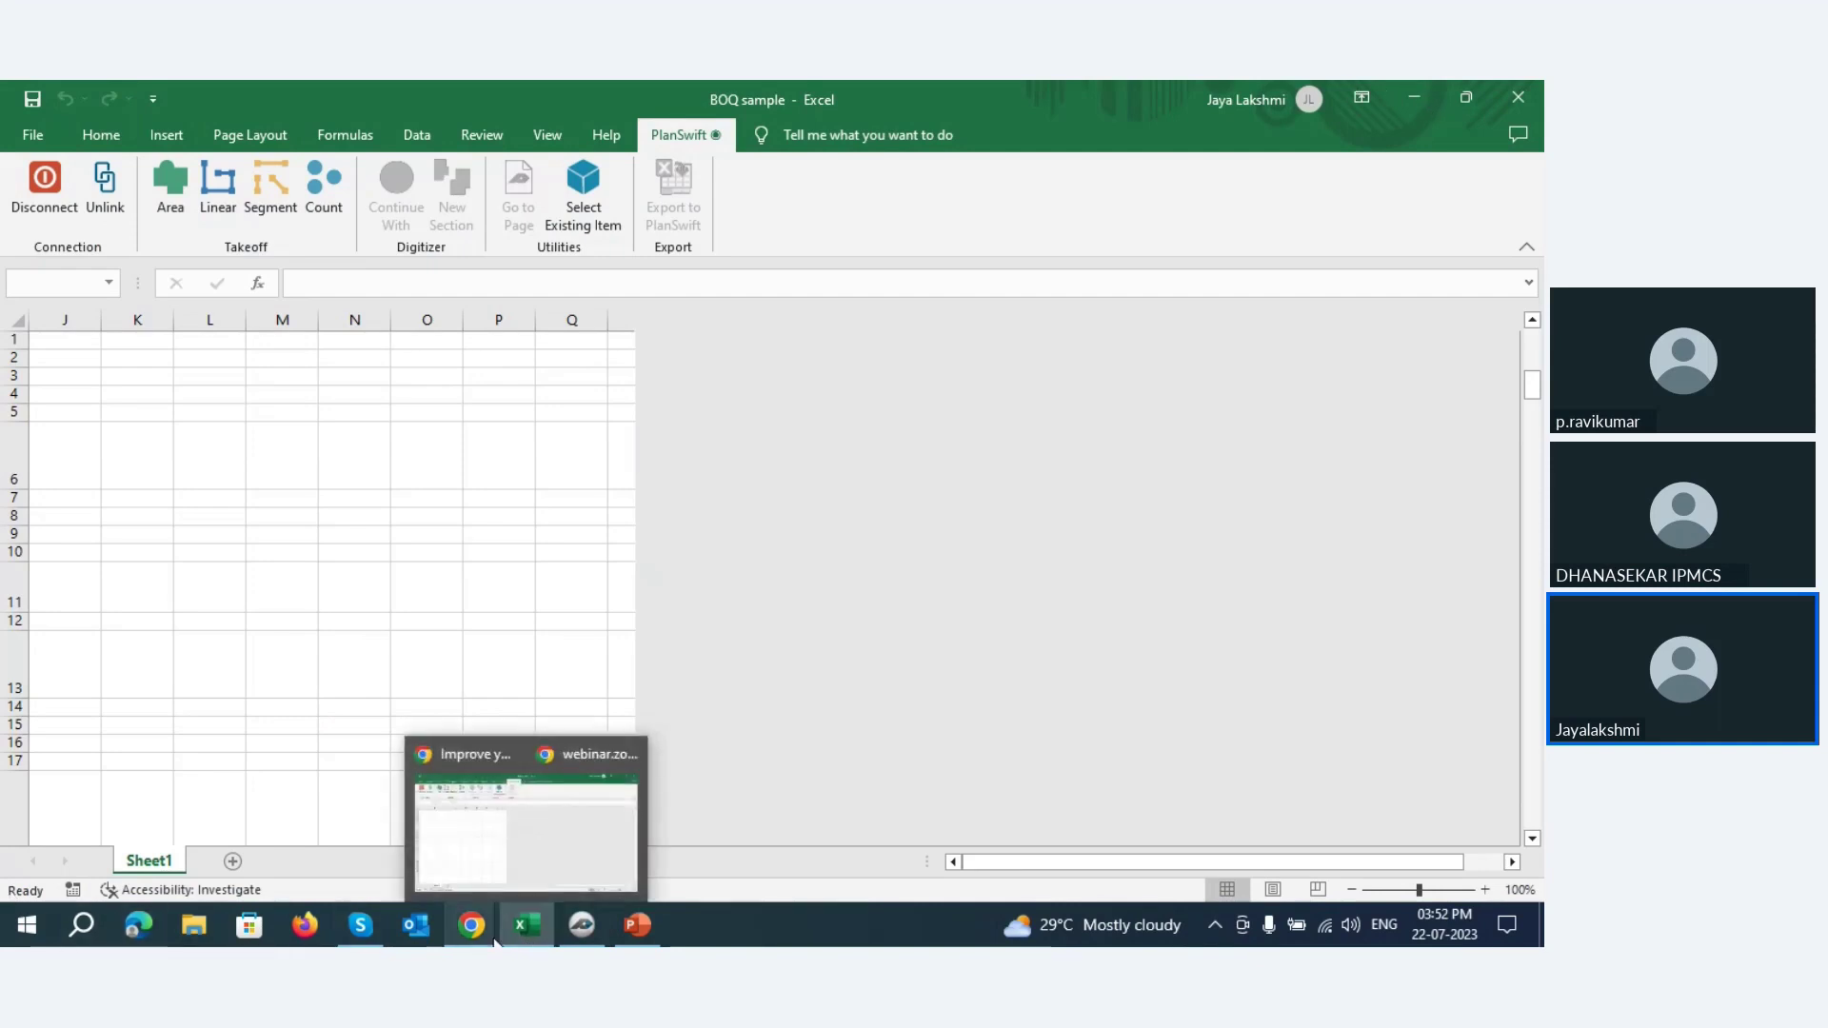
mouse_move(582, 940)
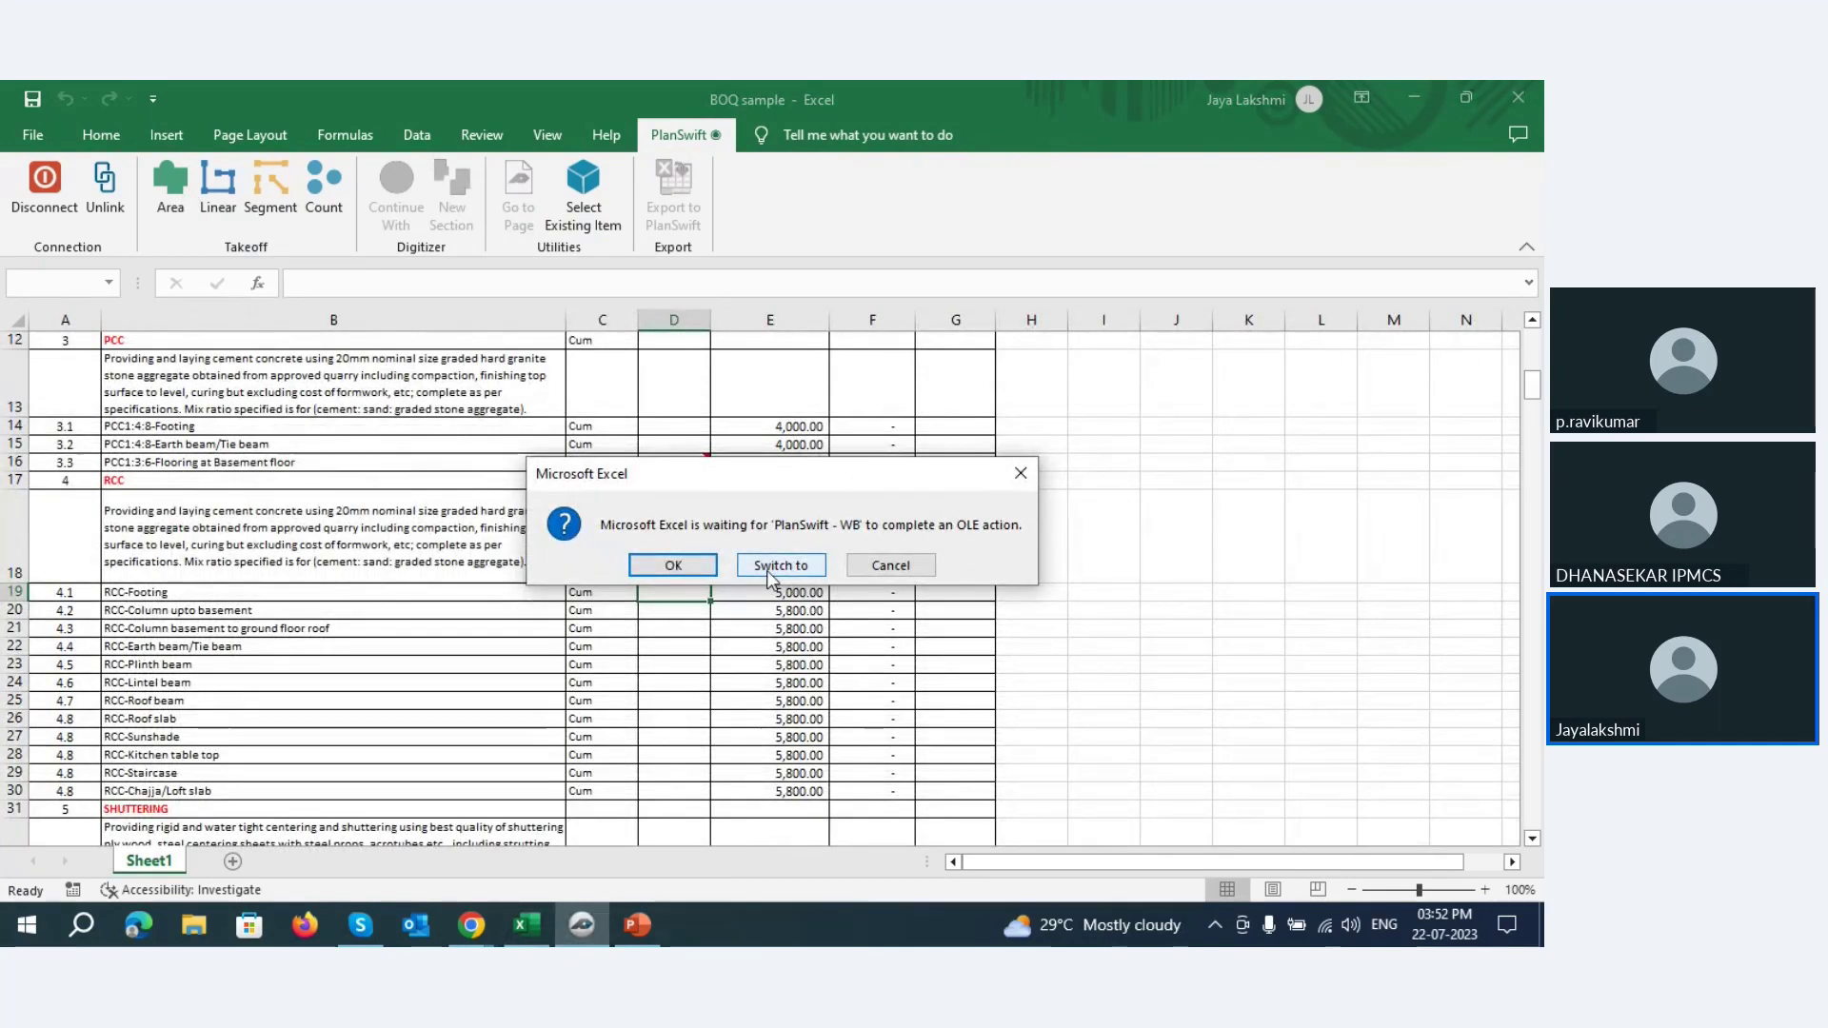
left_click(687, 566)
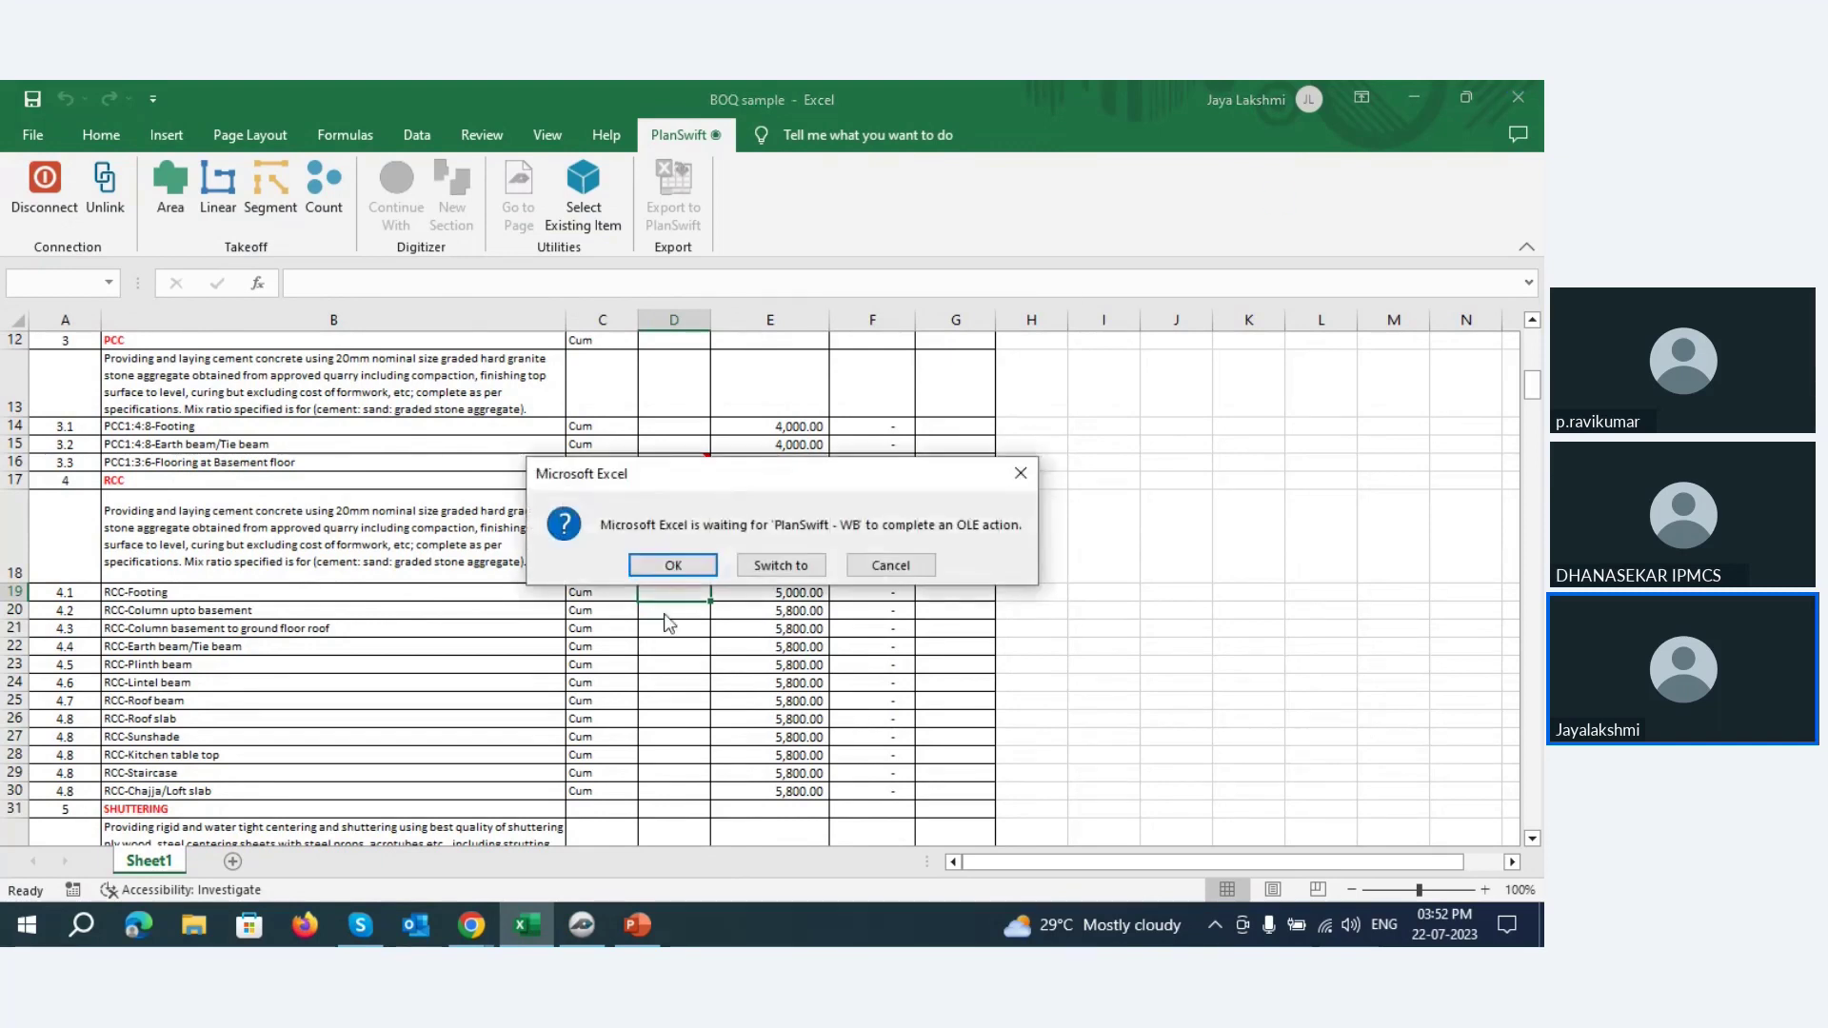
left_click(673, 566)
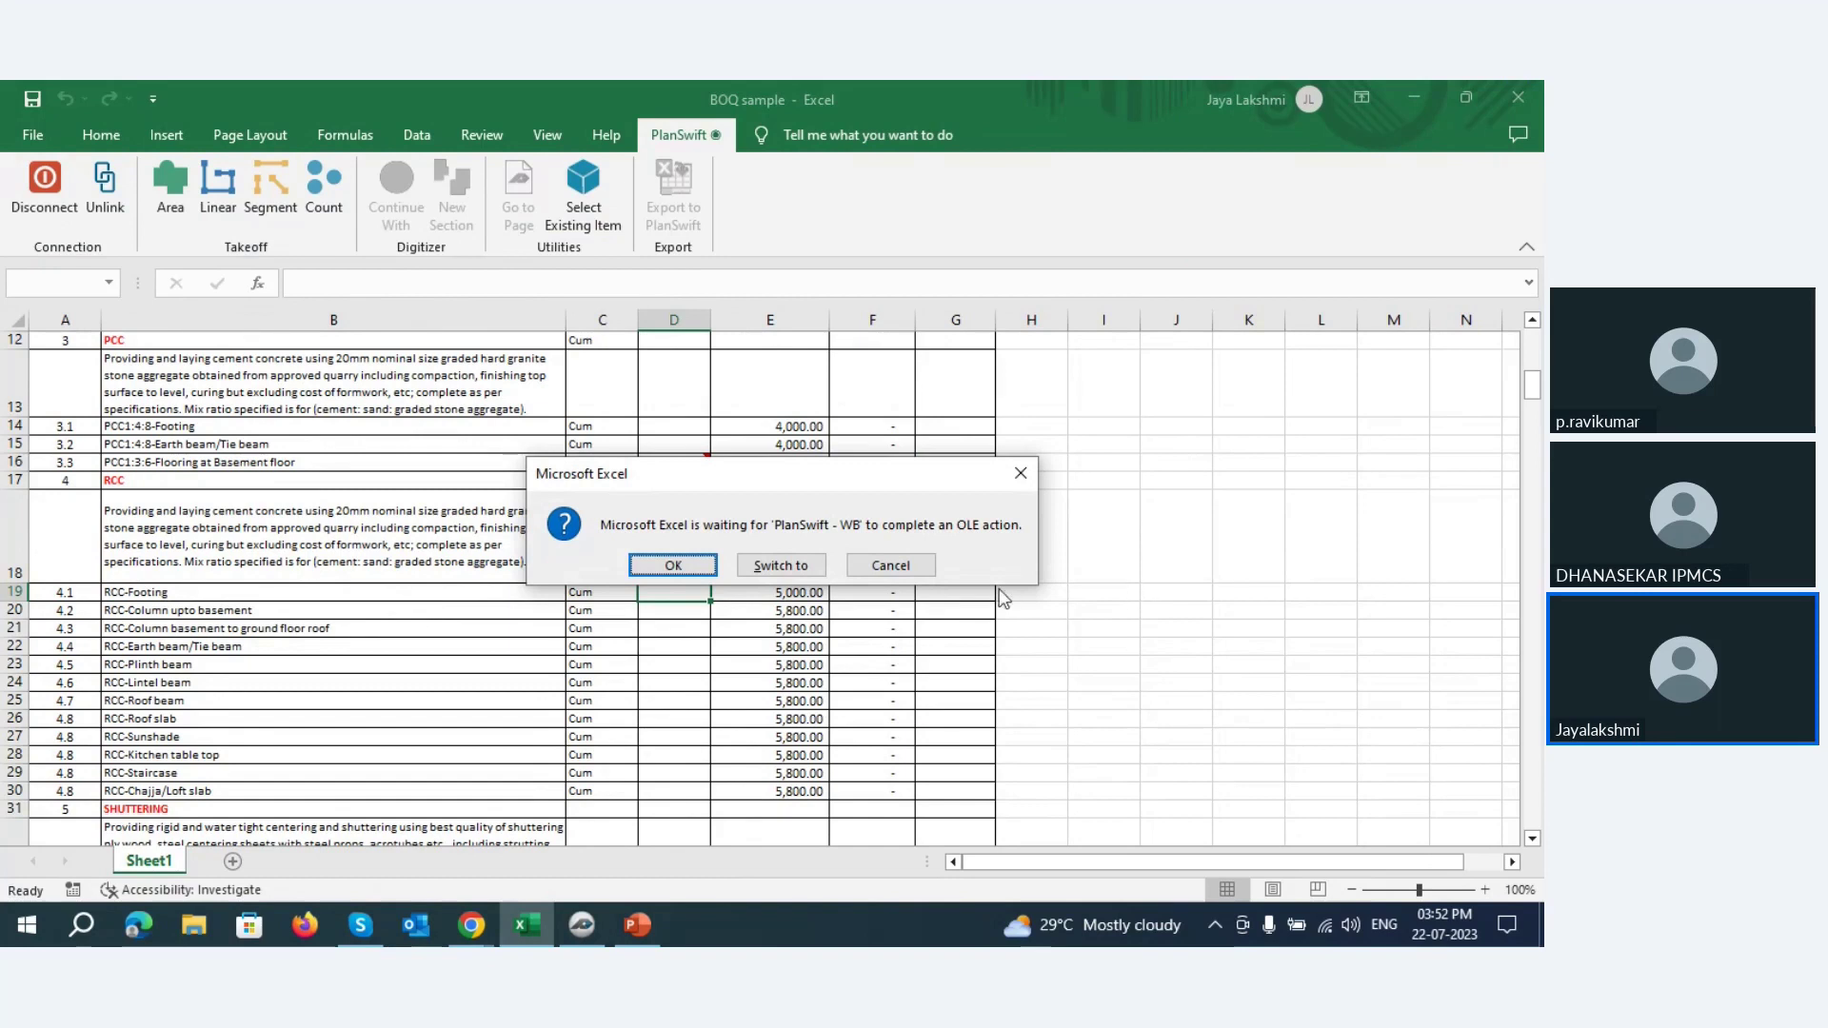
left_click(779, 566)
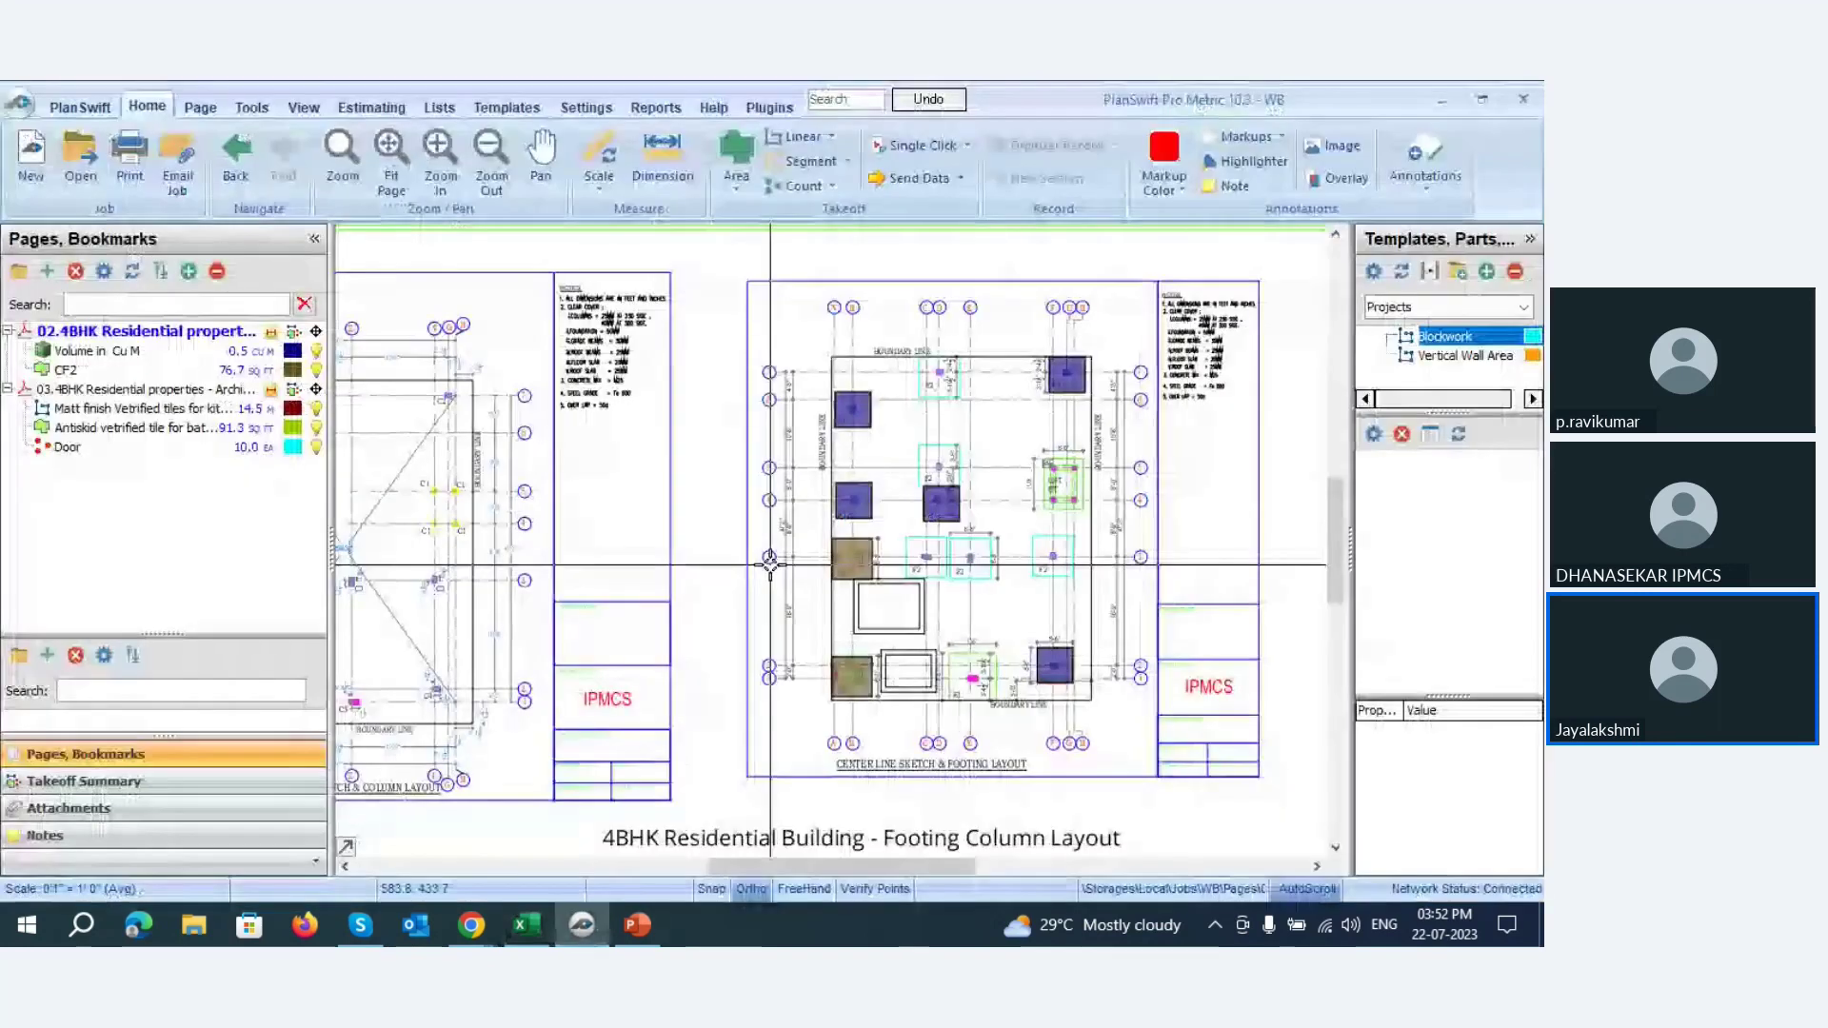
- Return to the BOQ sample workbook in Excel, cancel the pending OLE wait and minimize the workbook
scroll(967, 612, "down", 2)
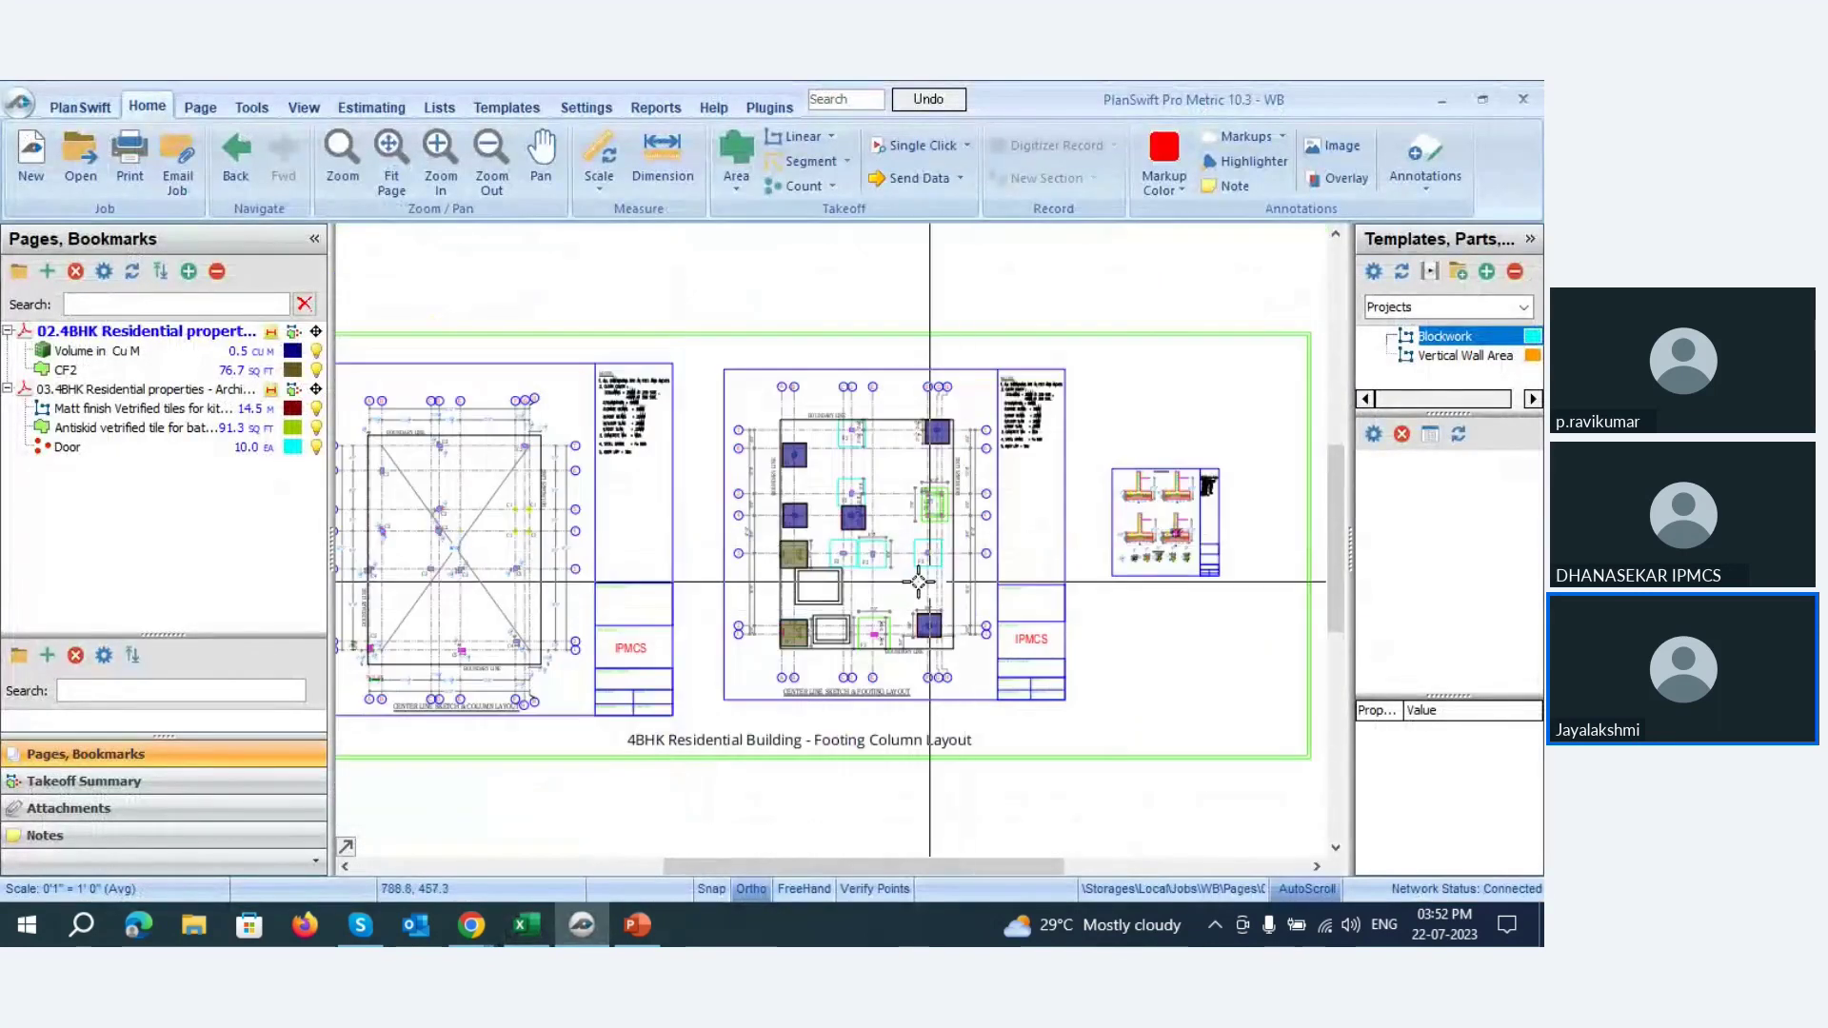
scroll(930, 612, "up", 5)
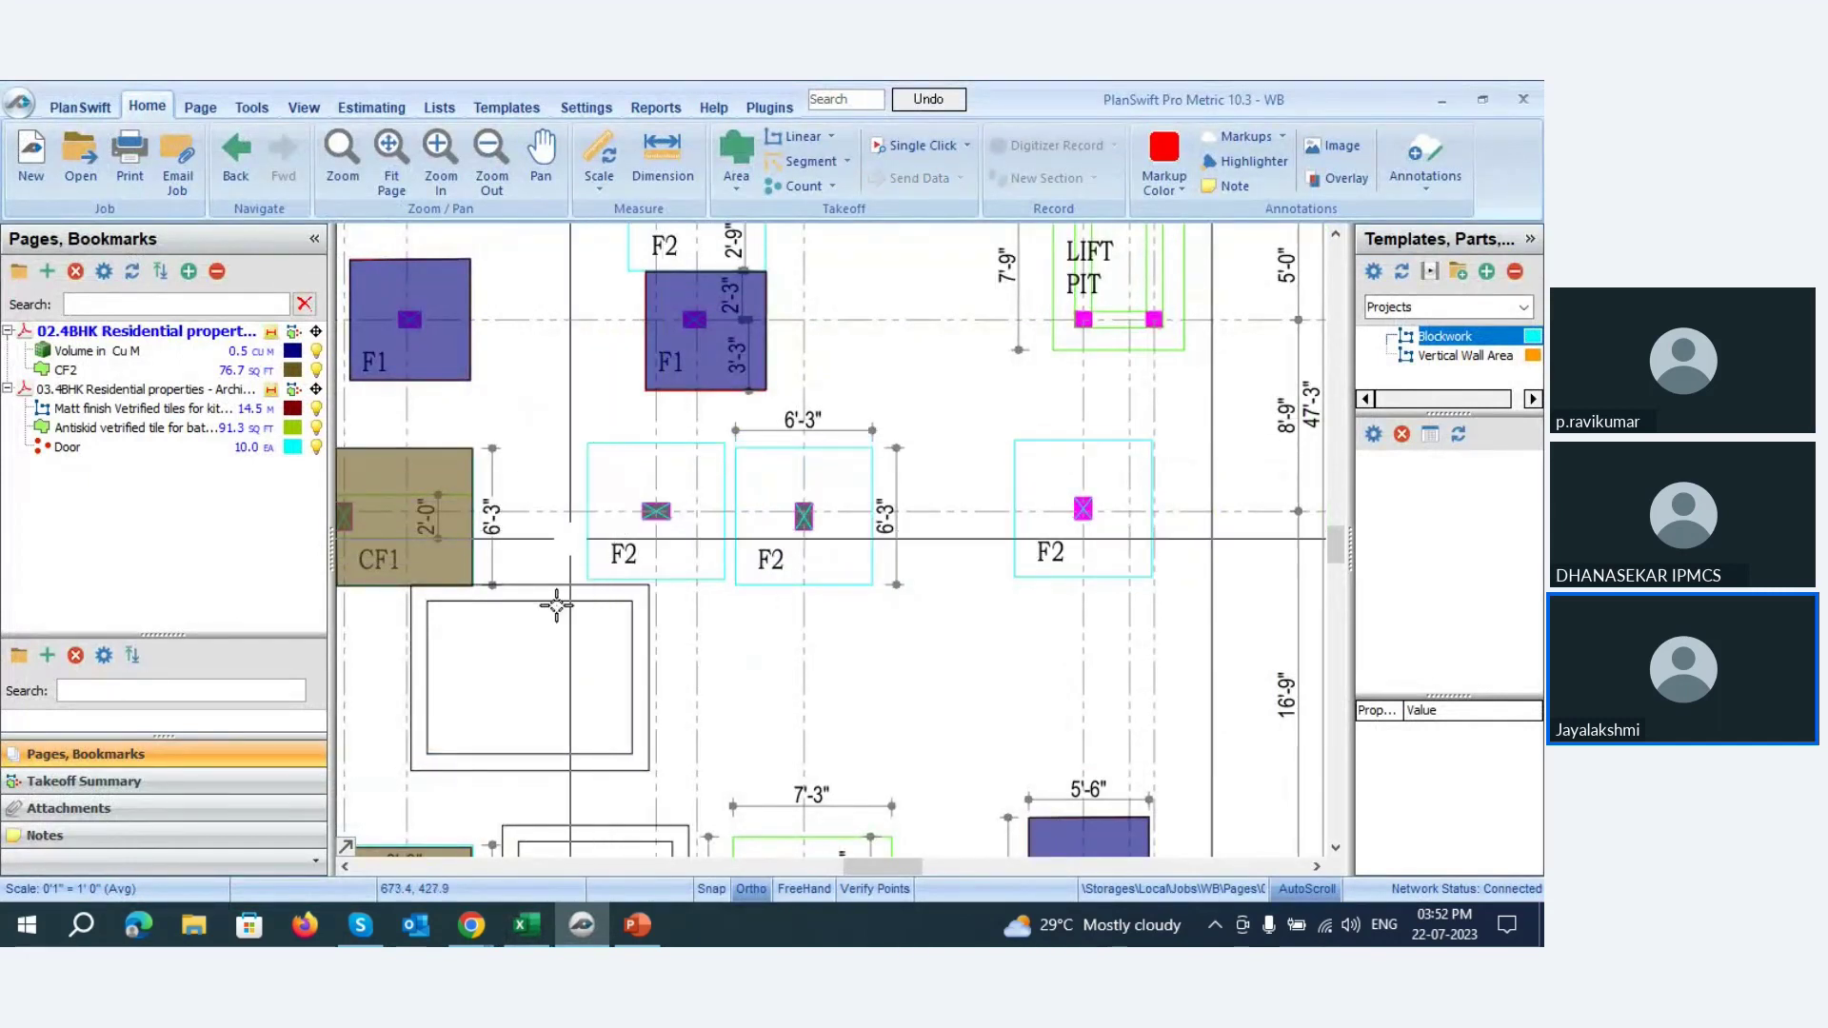
left_click(530, 923)
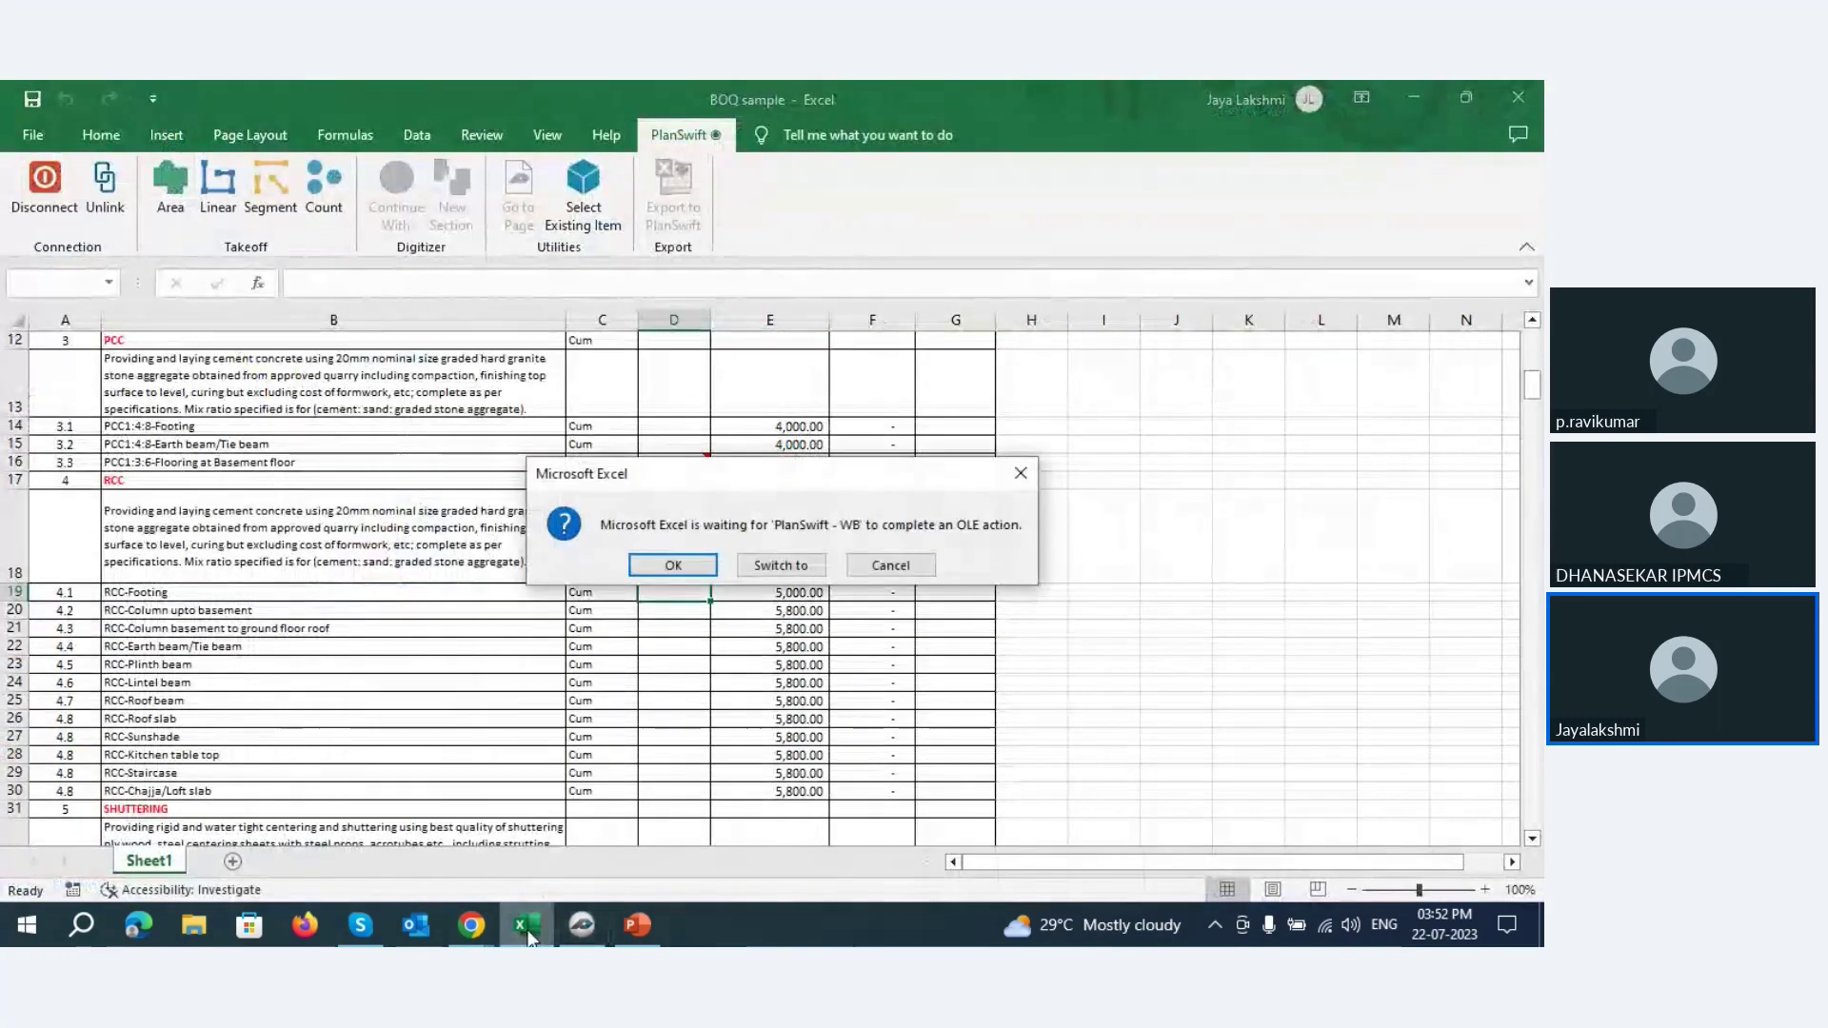
mouse_move(556, 905)
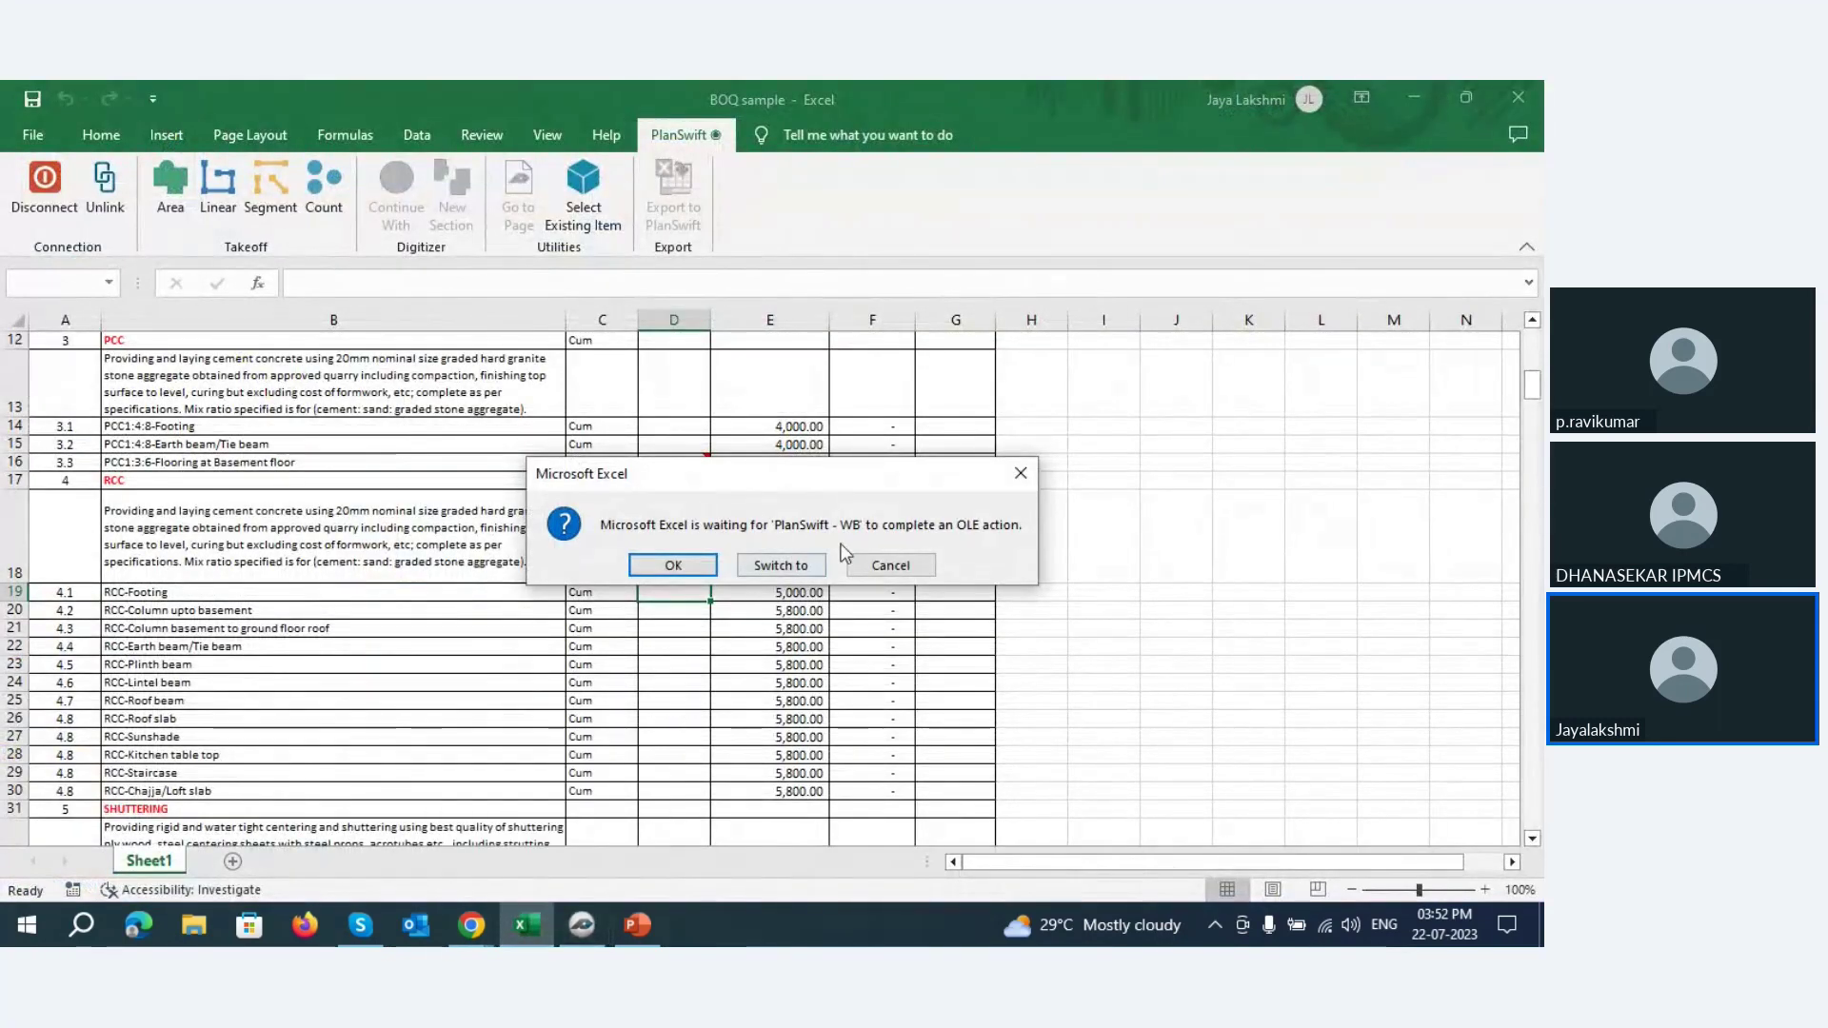
left_click(891, 565)
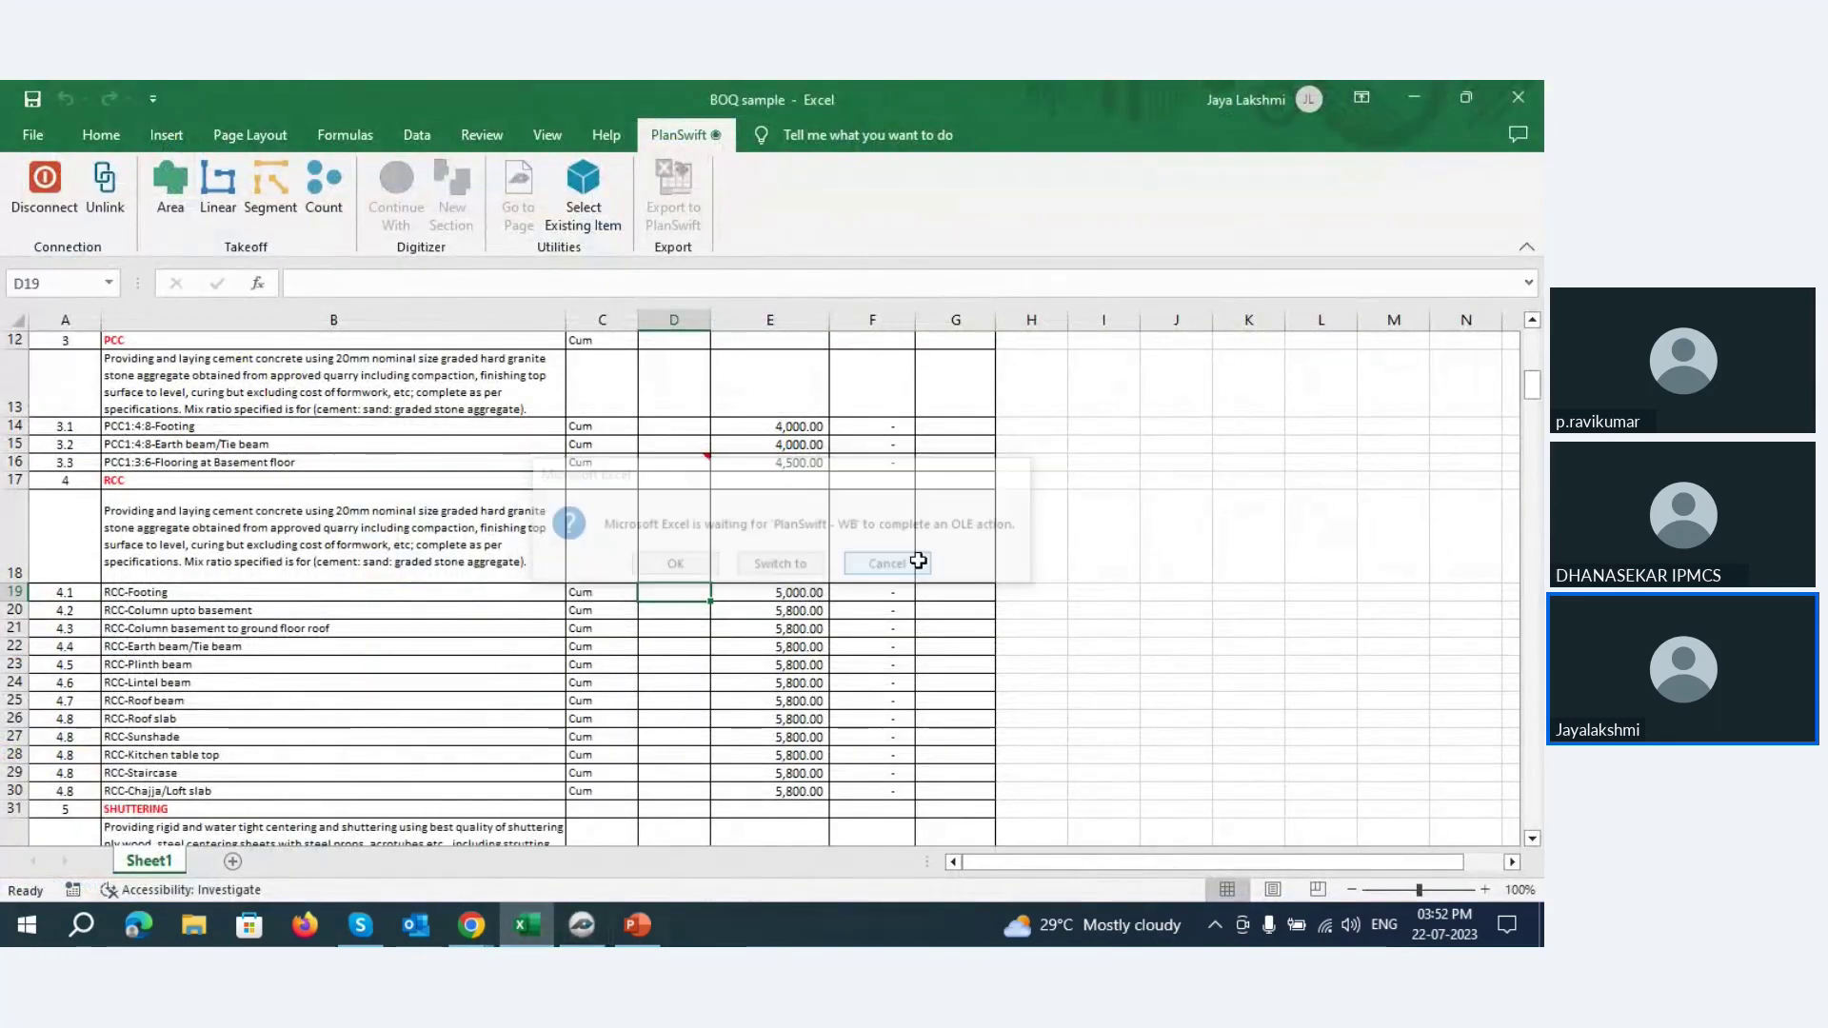
left_click(1426, 82)
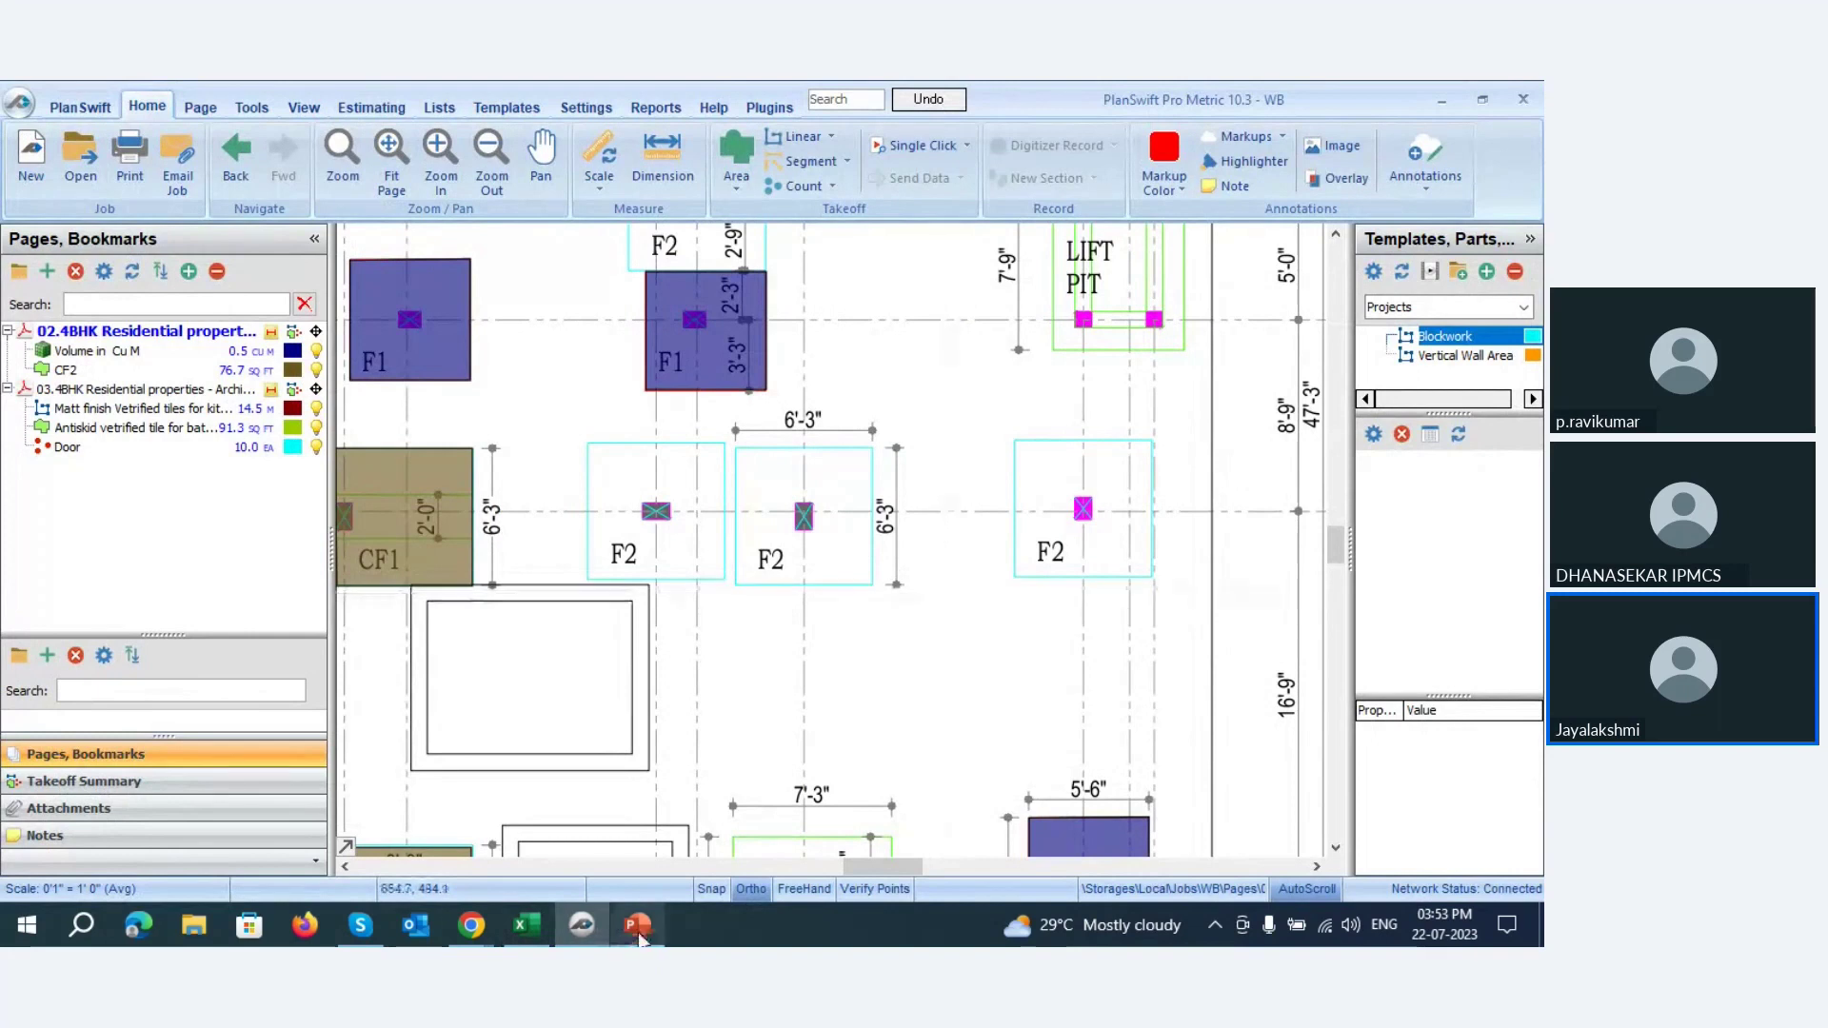
- Switch to the PPT-Webinar-PlanSwift-22072023 presentation in PowerPoint
mouse_move(635, 926)
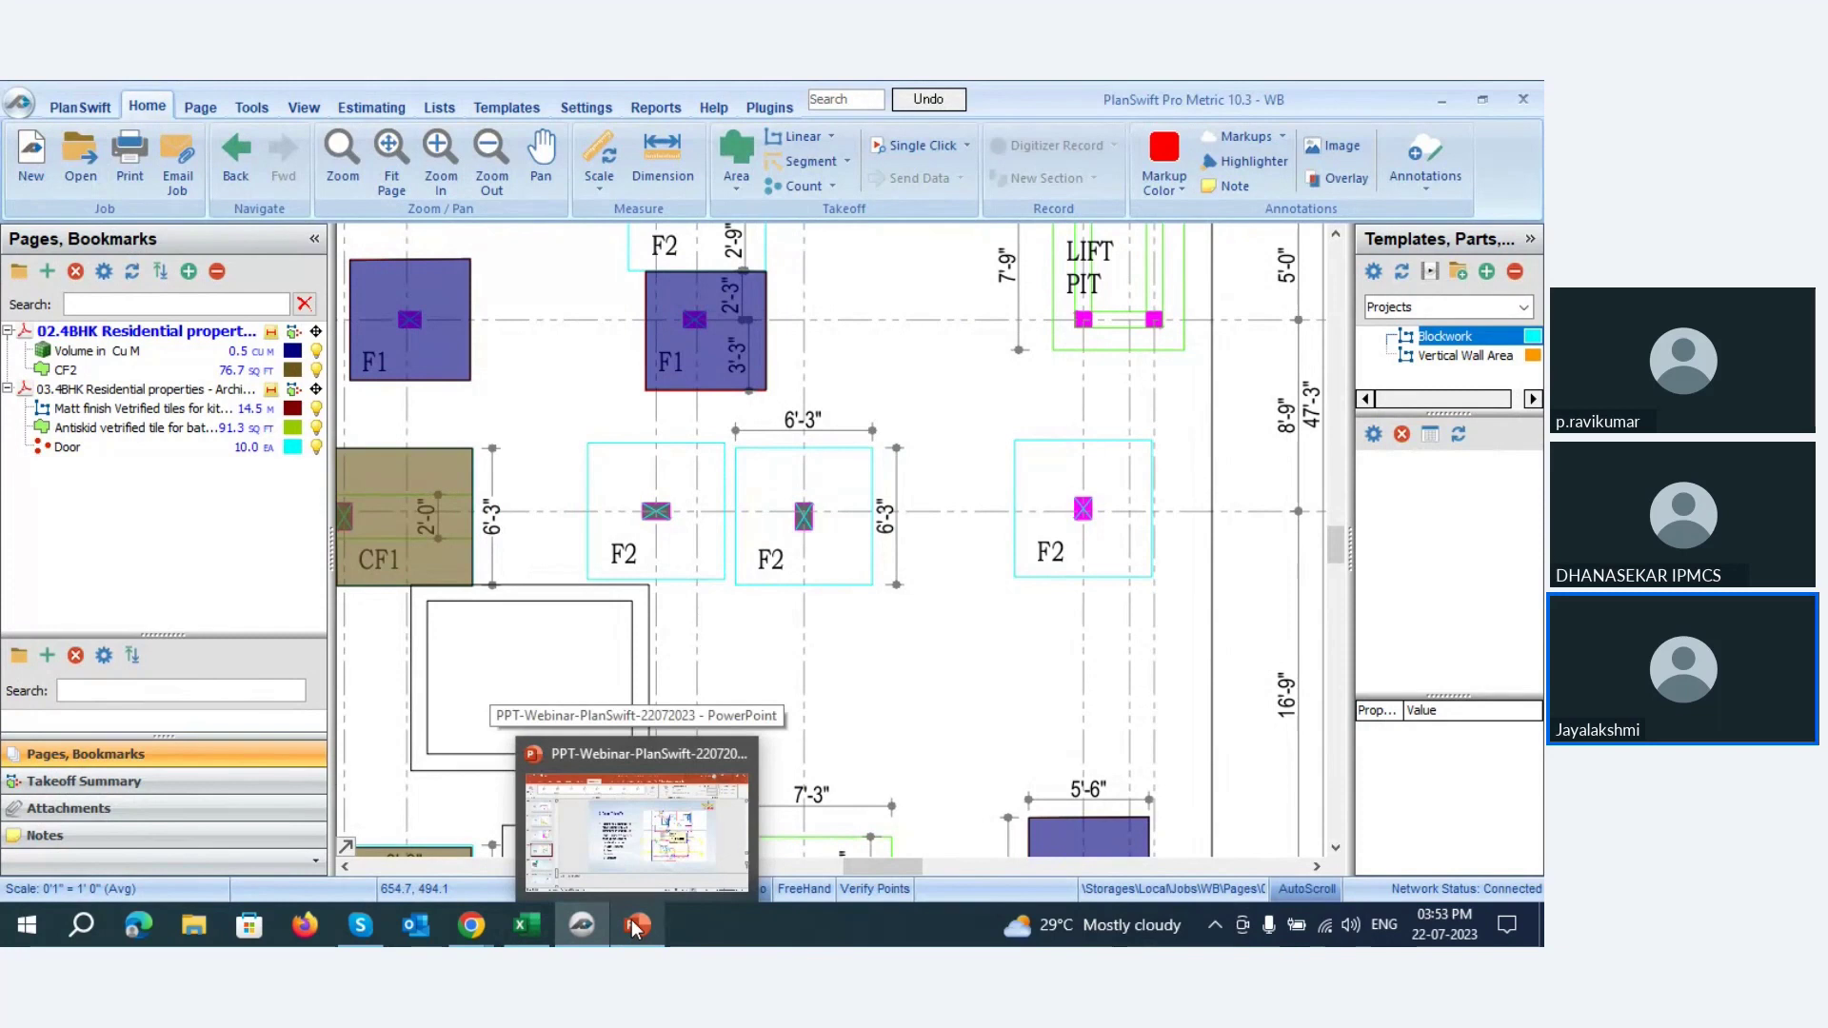
mouse_move(639, 752)
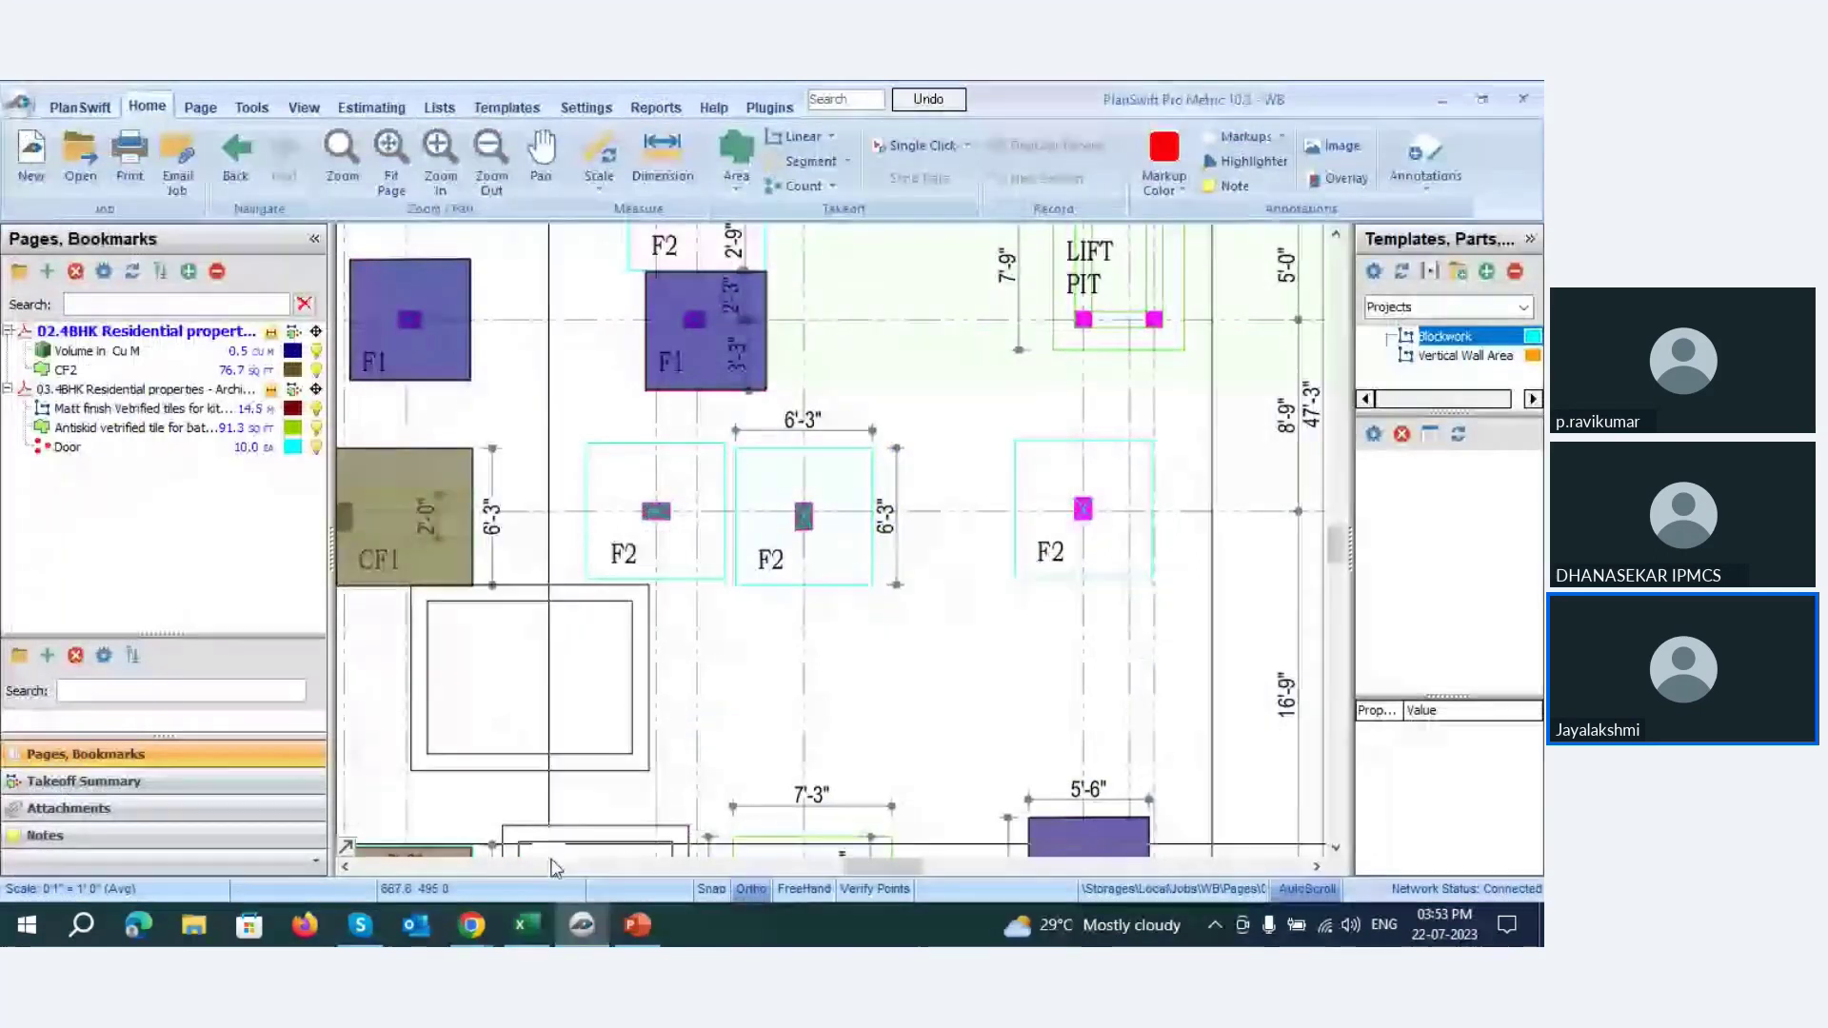
mouse_move(528, 928)
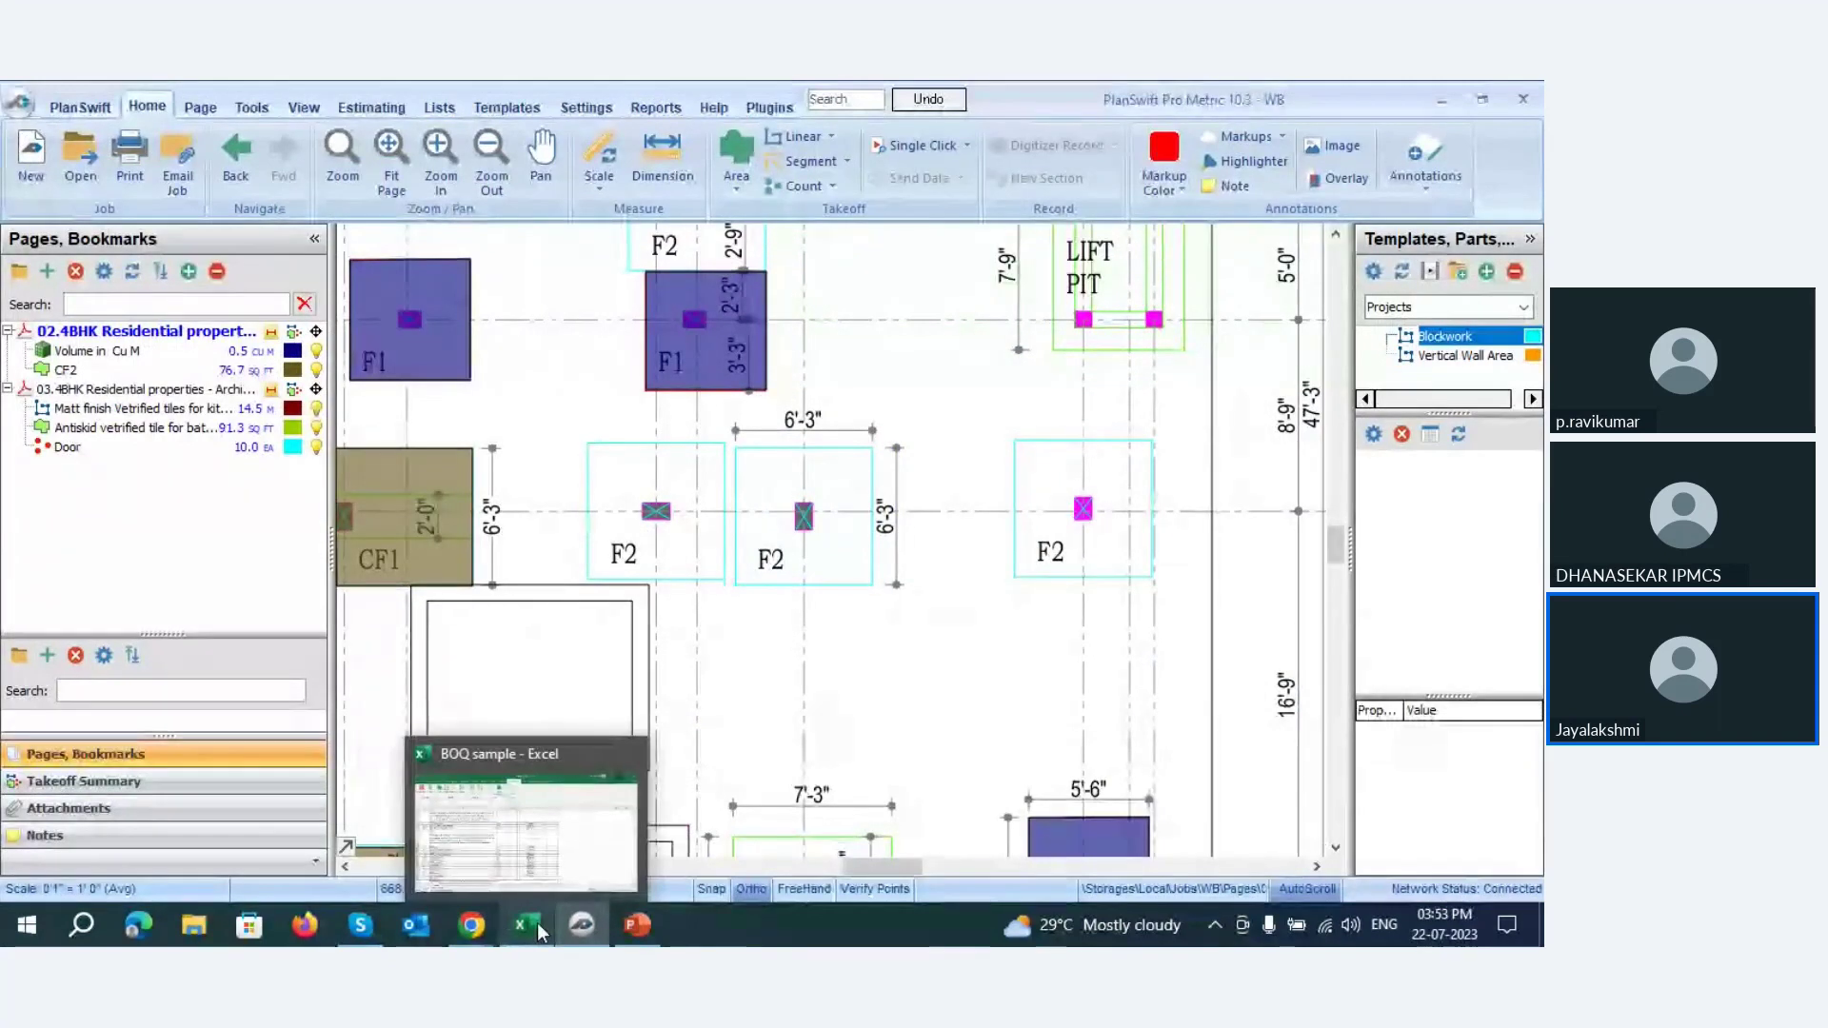
left_click(637, 924)
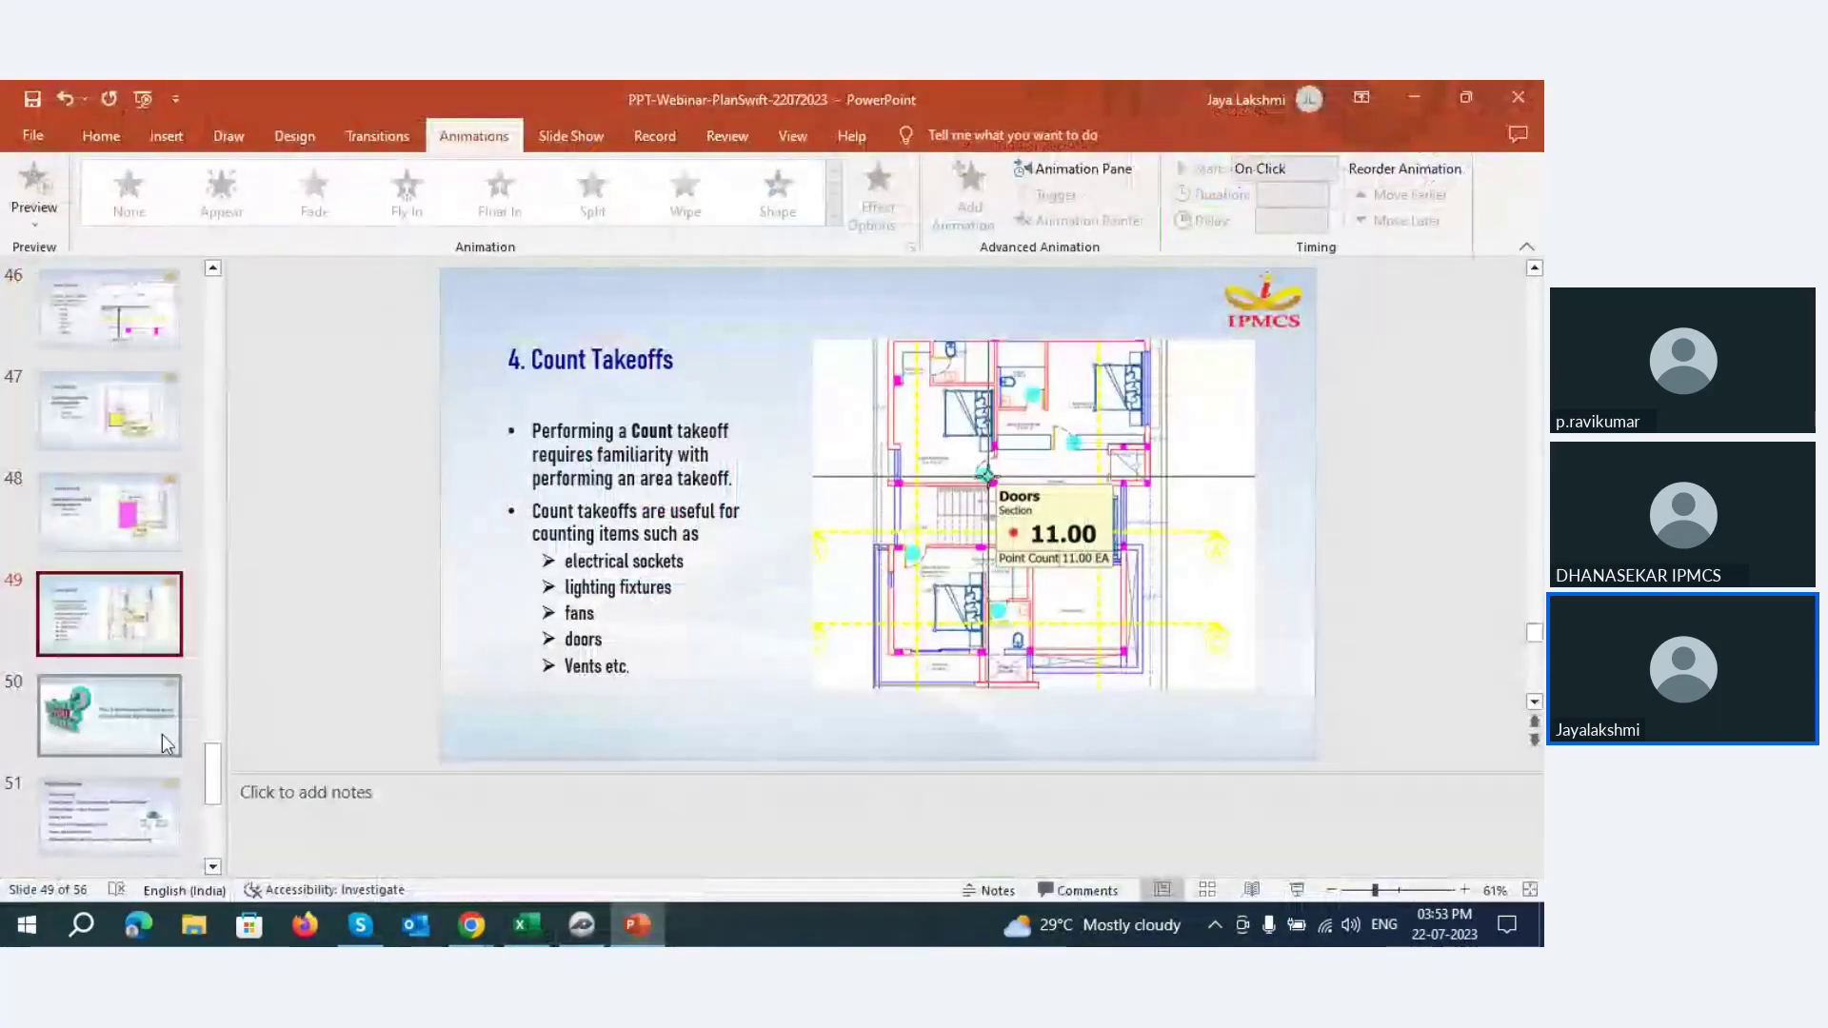